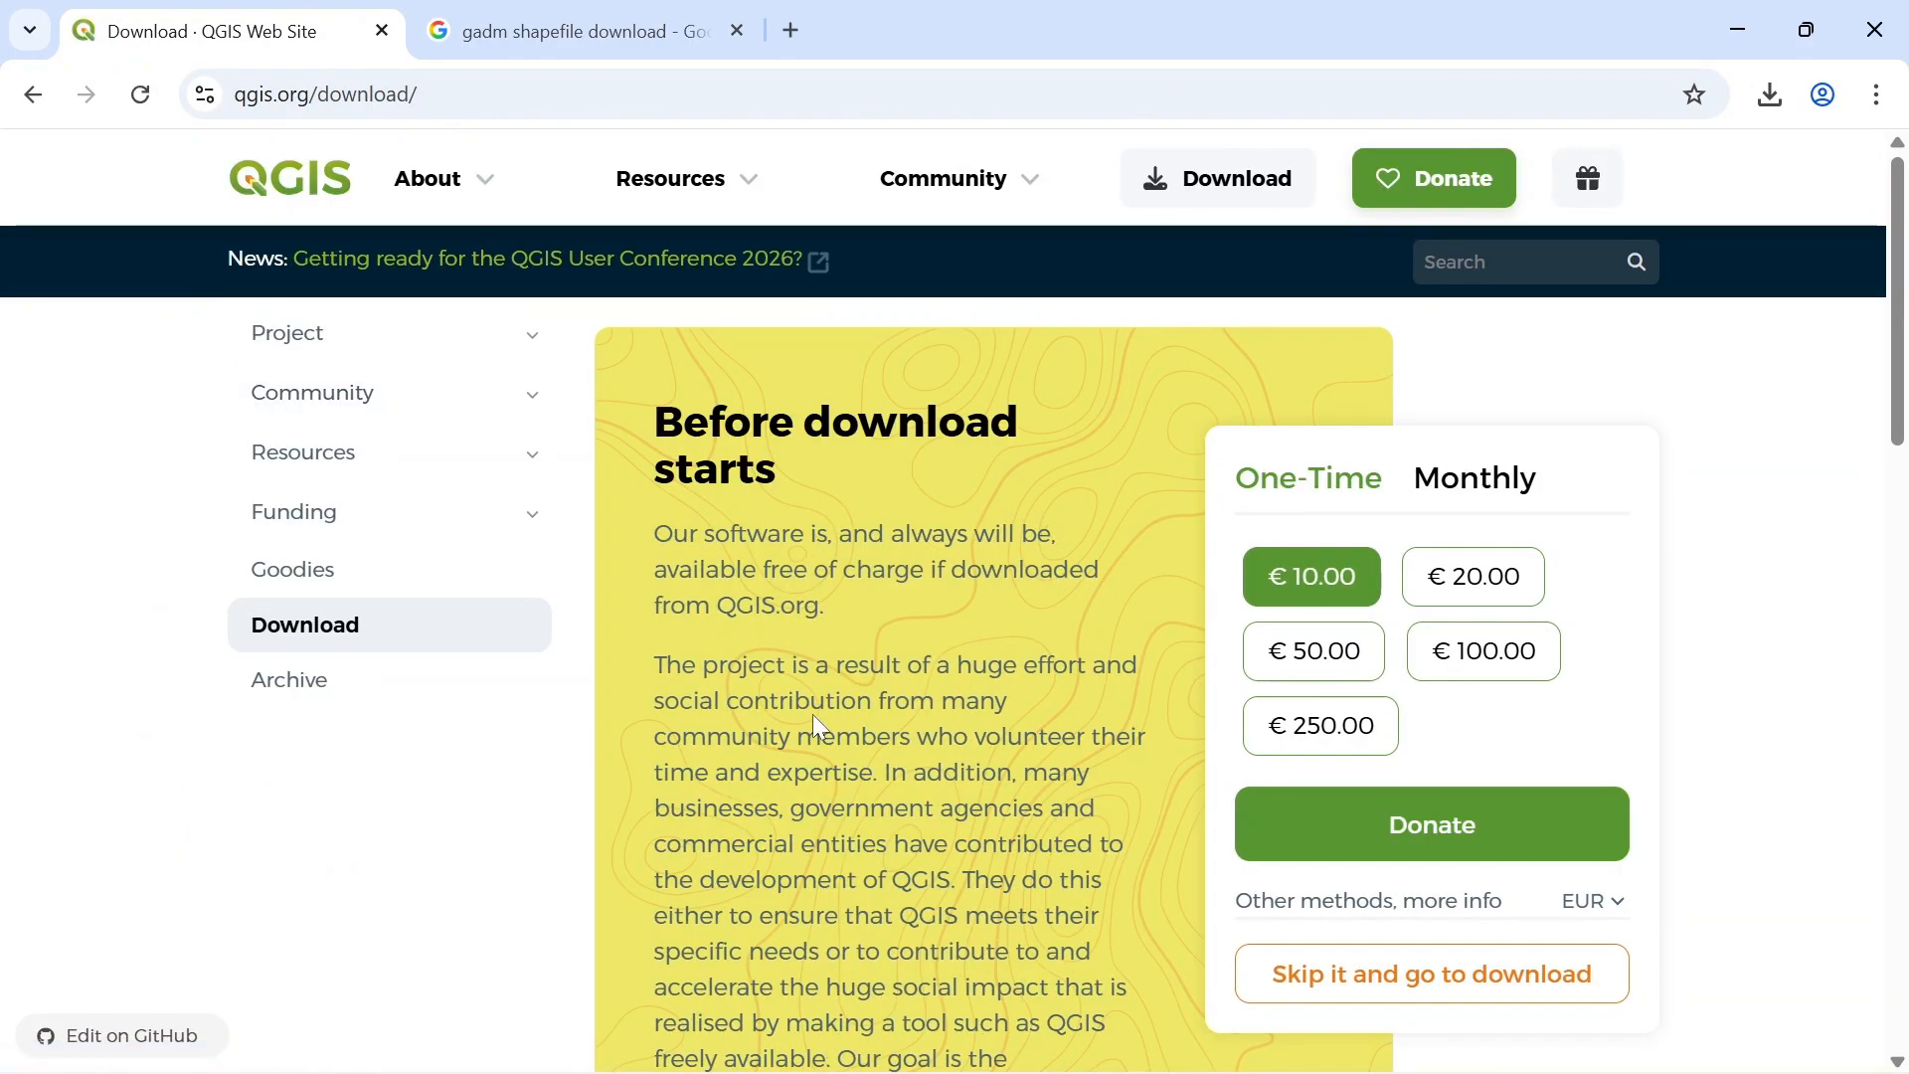
Skip the donation and download the Long Term Release 3.40 of QGIS for Windows.
{"action": "scroll", "coordinate": [1750, 894], "scroll_direction": "down", "scroll_amount": 1}
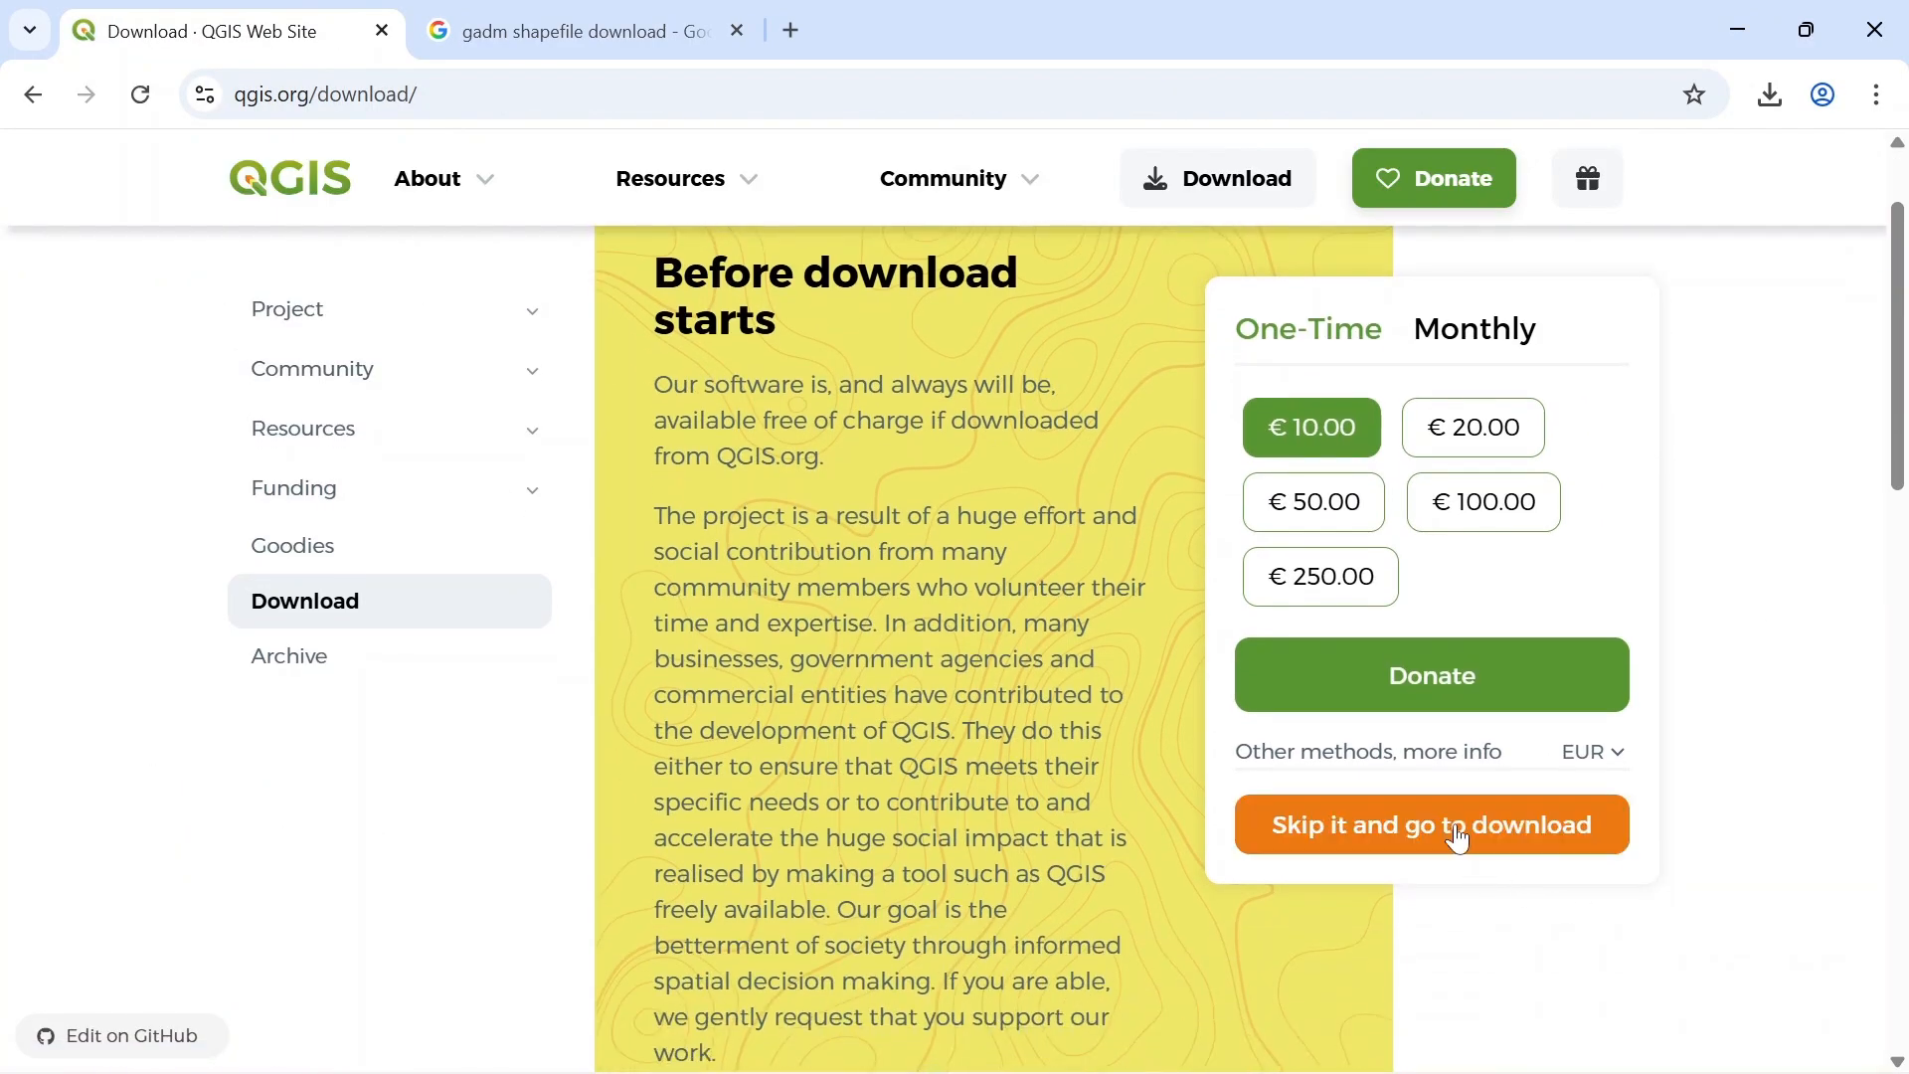
{"action": "left_click", "coordinate": [1457, 840]}
{"action": "scroll", "coordinate": [1458, 839], "scroll_direction": "up", "scroll_amount": 3}
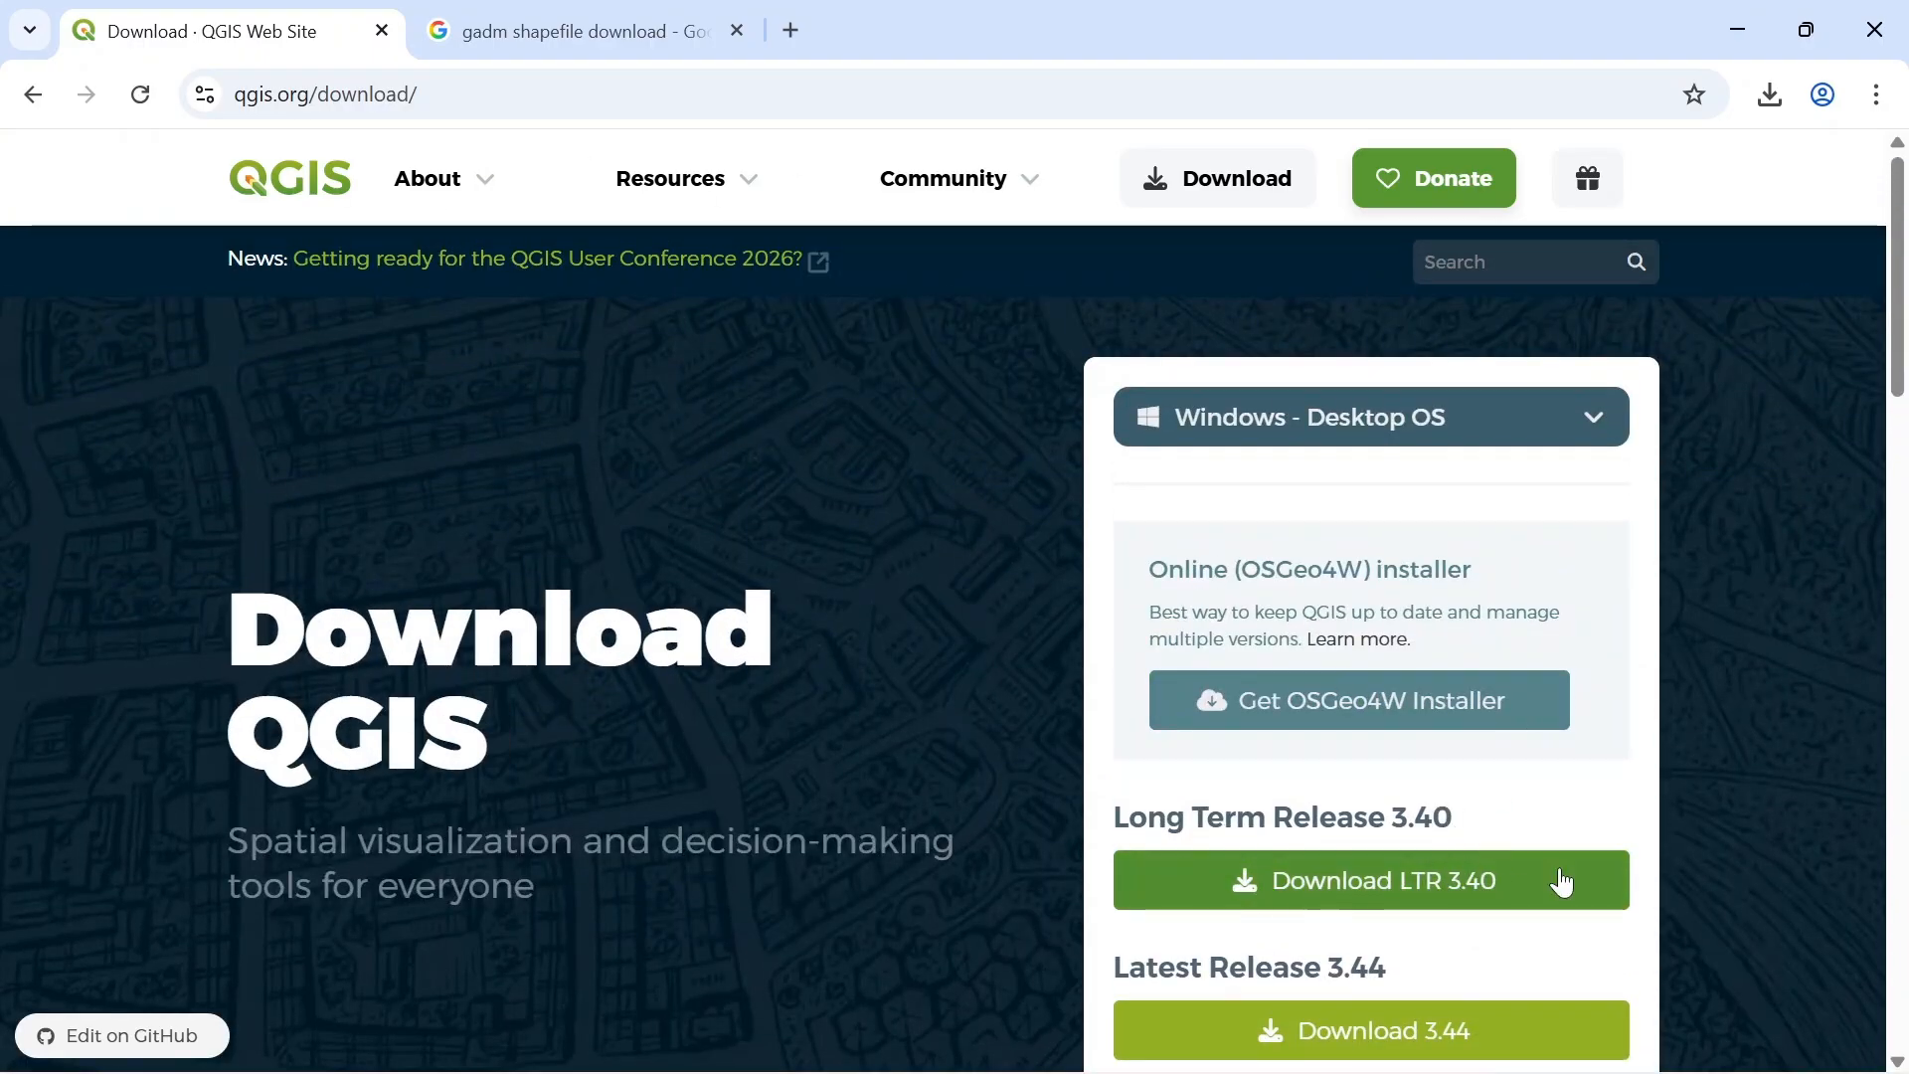
{"action": "left_click", "coordinate": [1453, 884]}
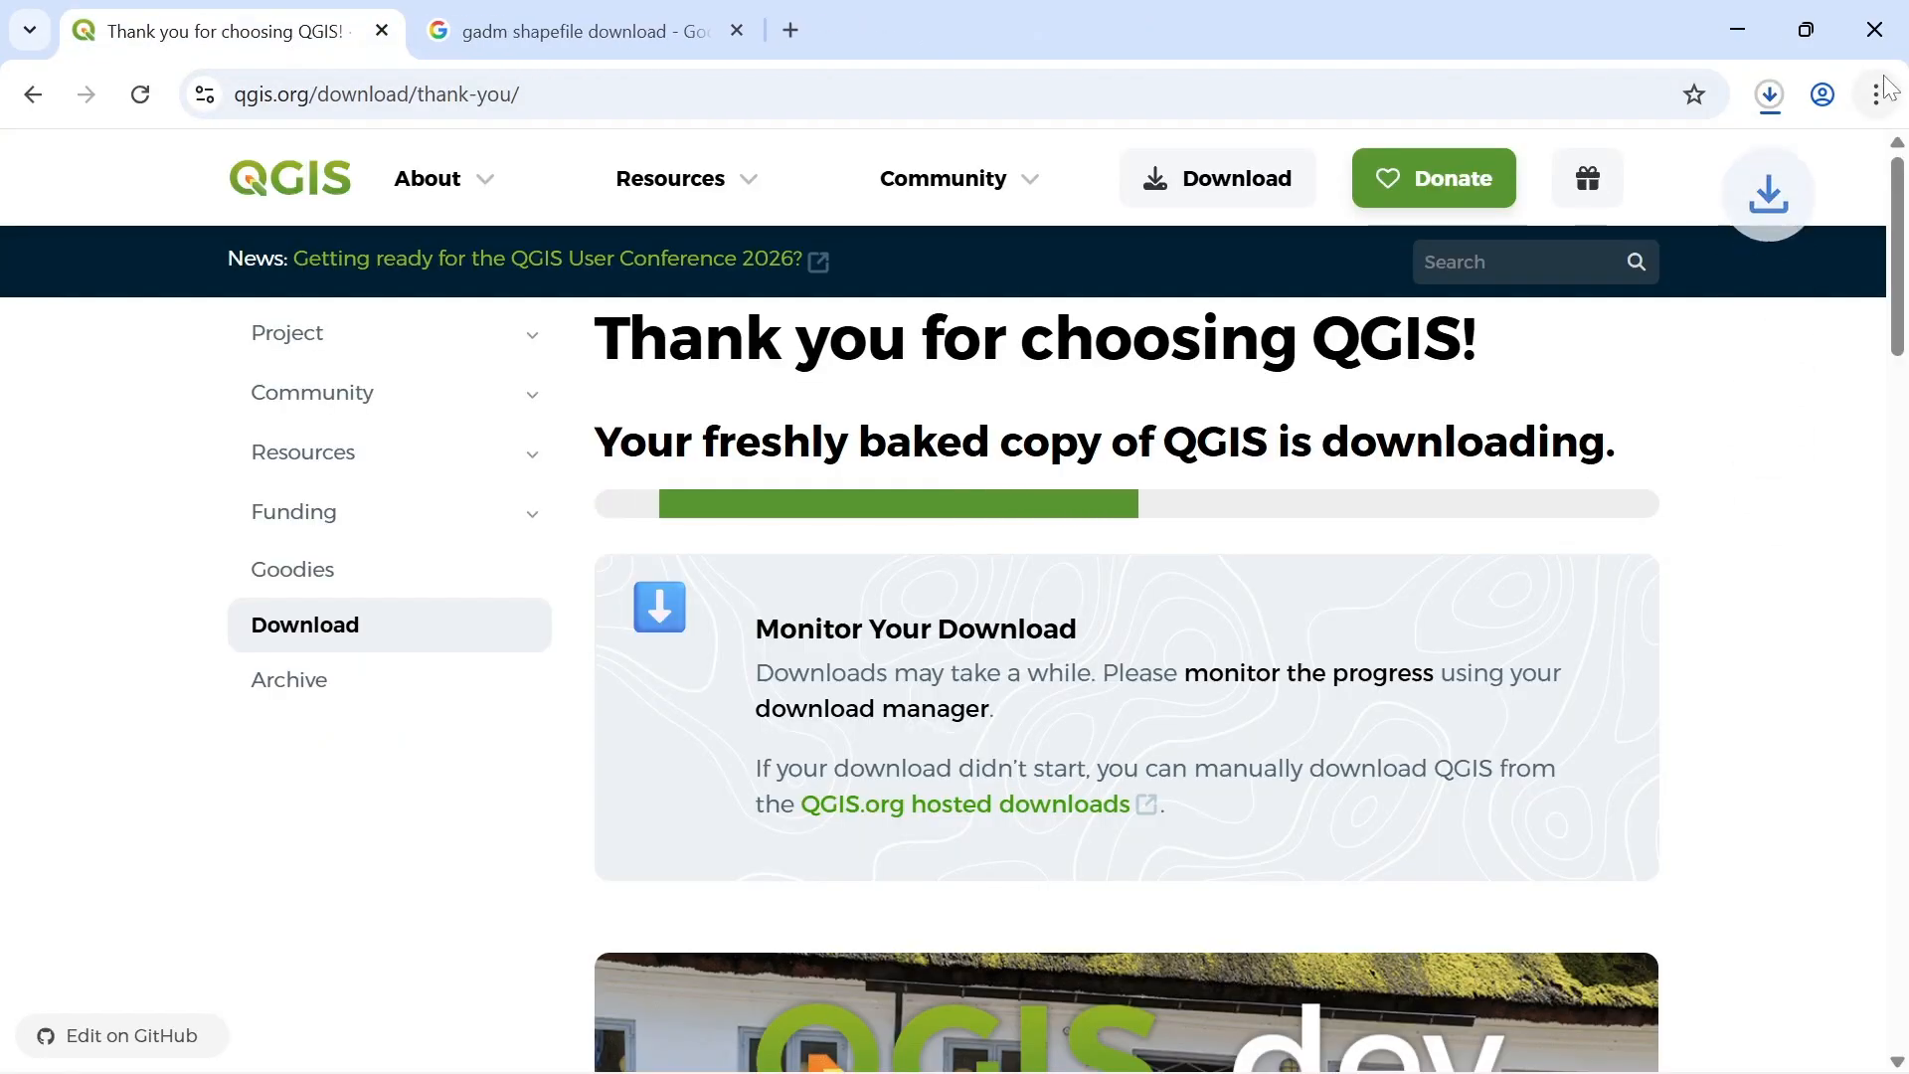
Pause the QGIS installer download and minimize the browser window.
{"action": "left_click", "coordinate": [1771, 94]}
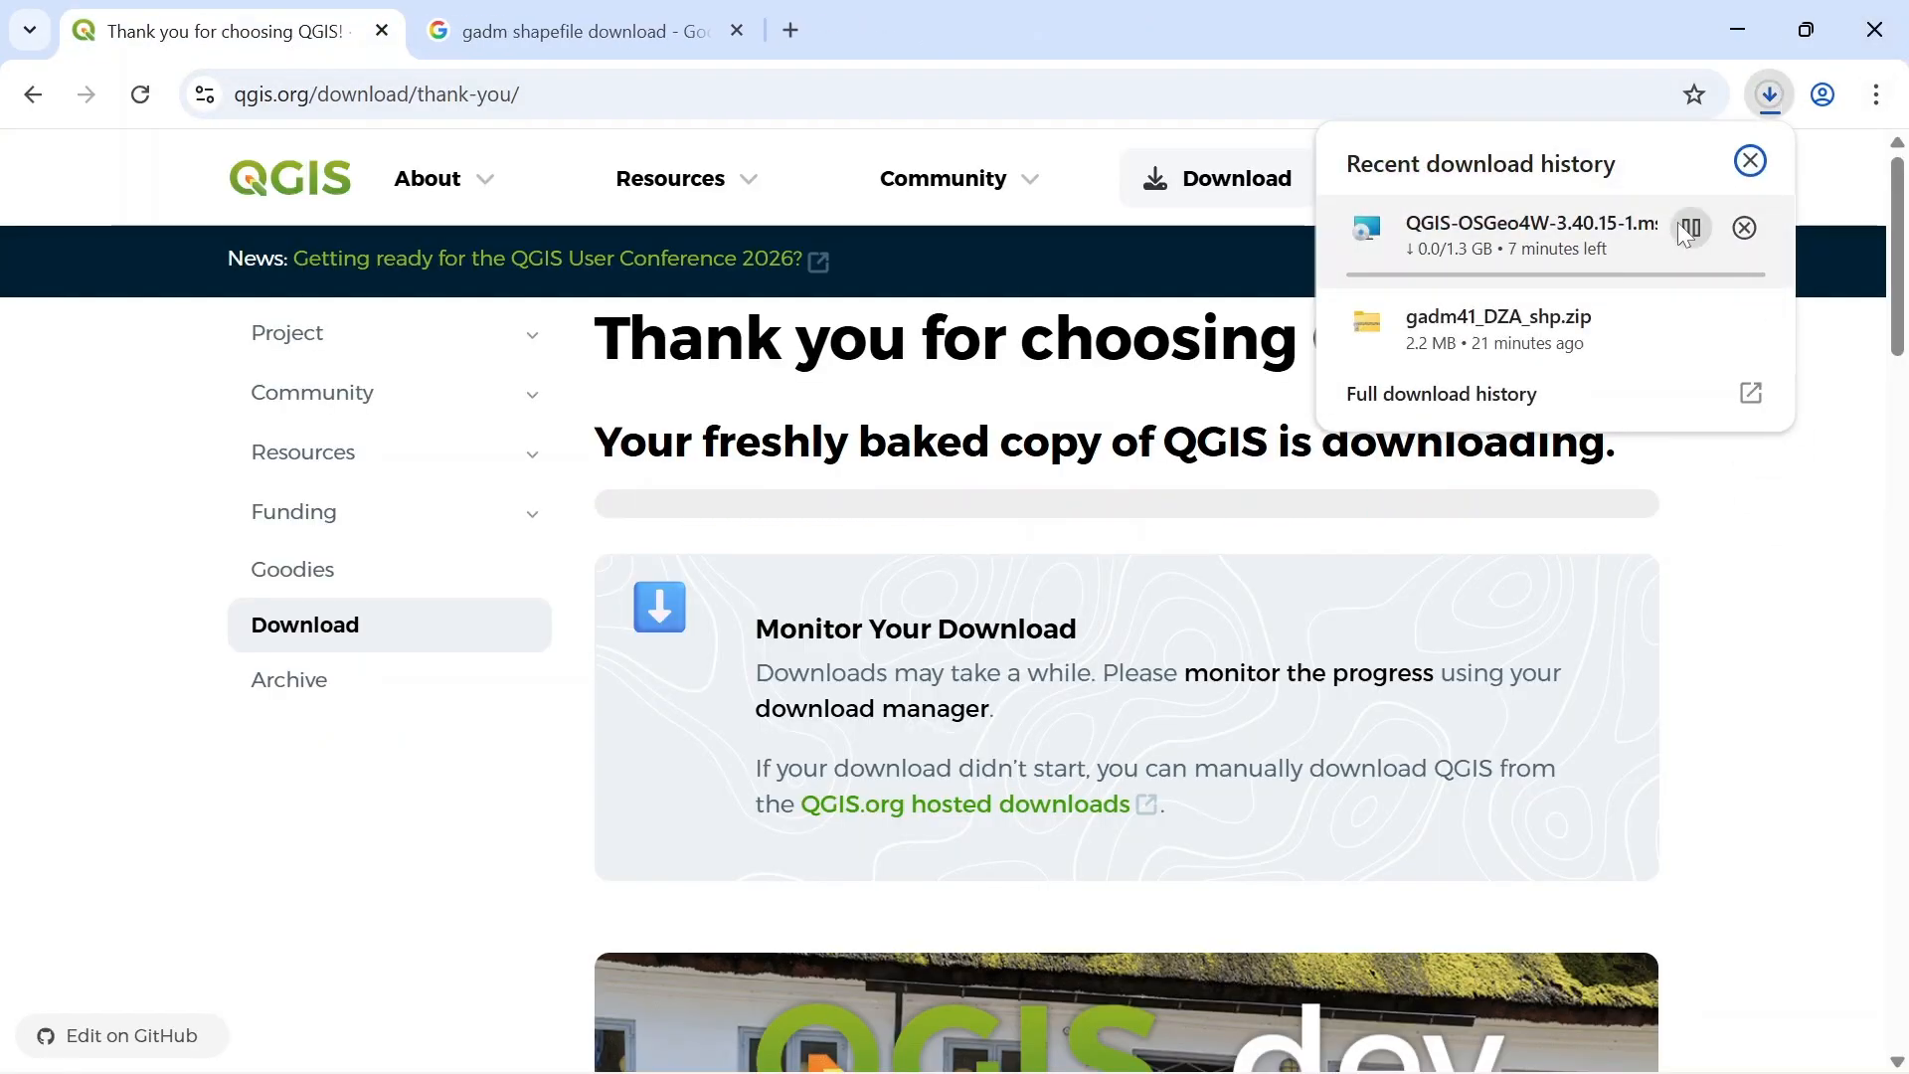
{"action": "left_click", "coordinate": [1690, 229]}
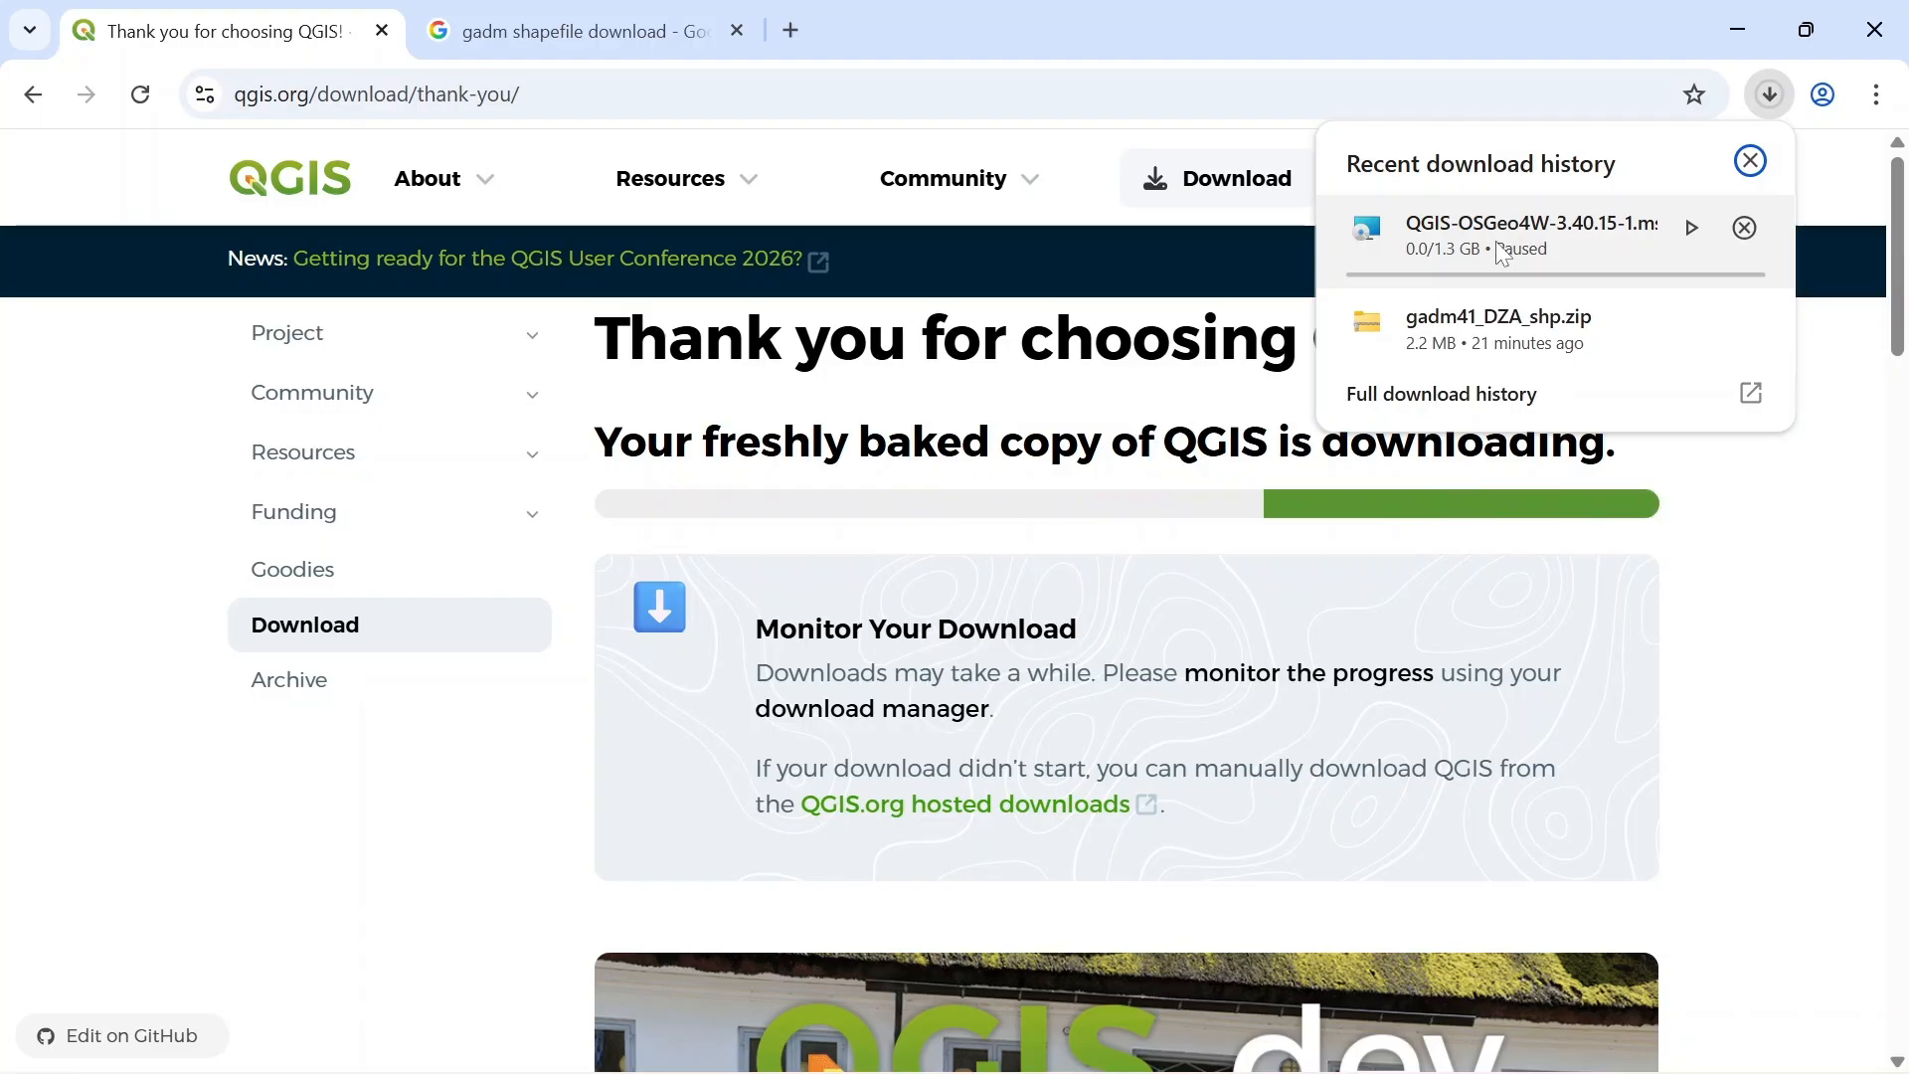
{"action": "left_click", "coordinate": [1752, 9]}
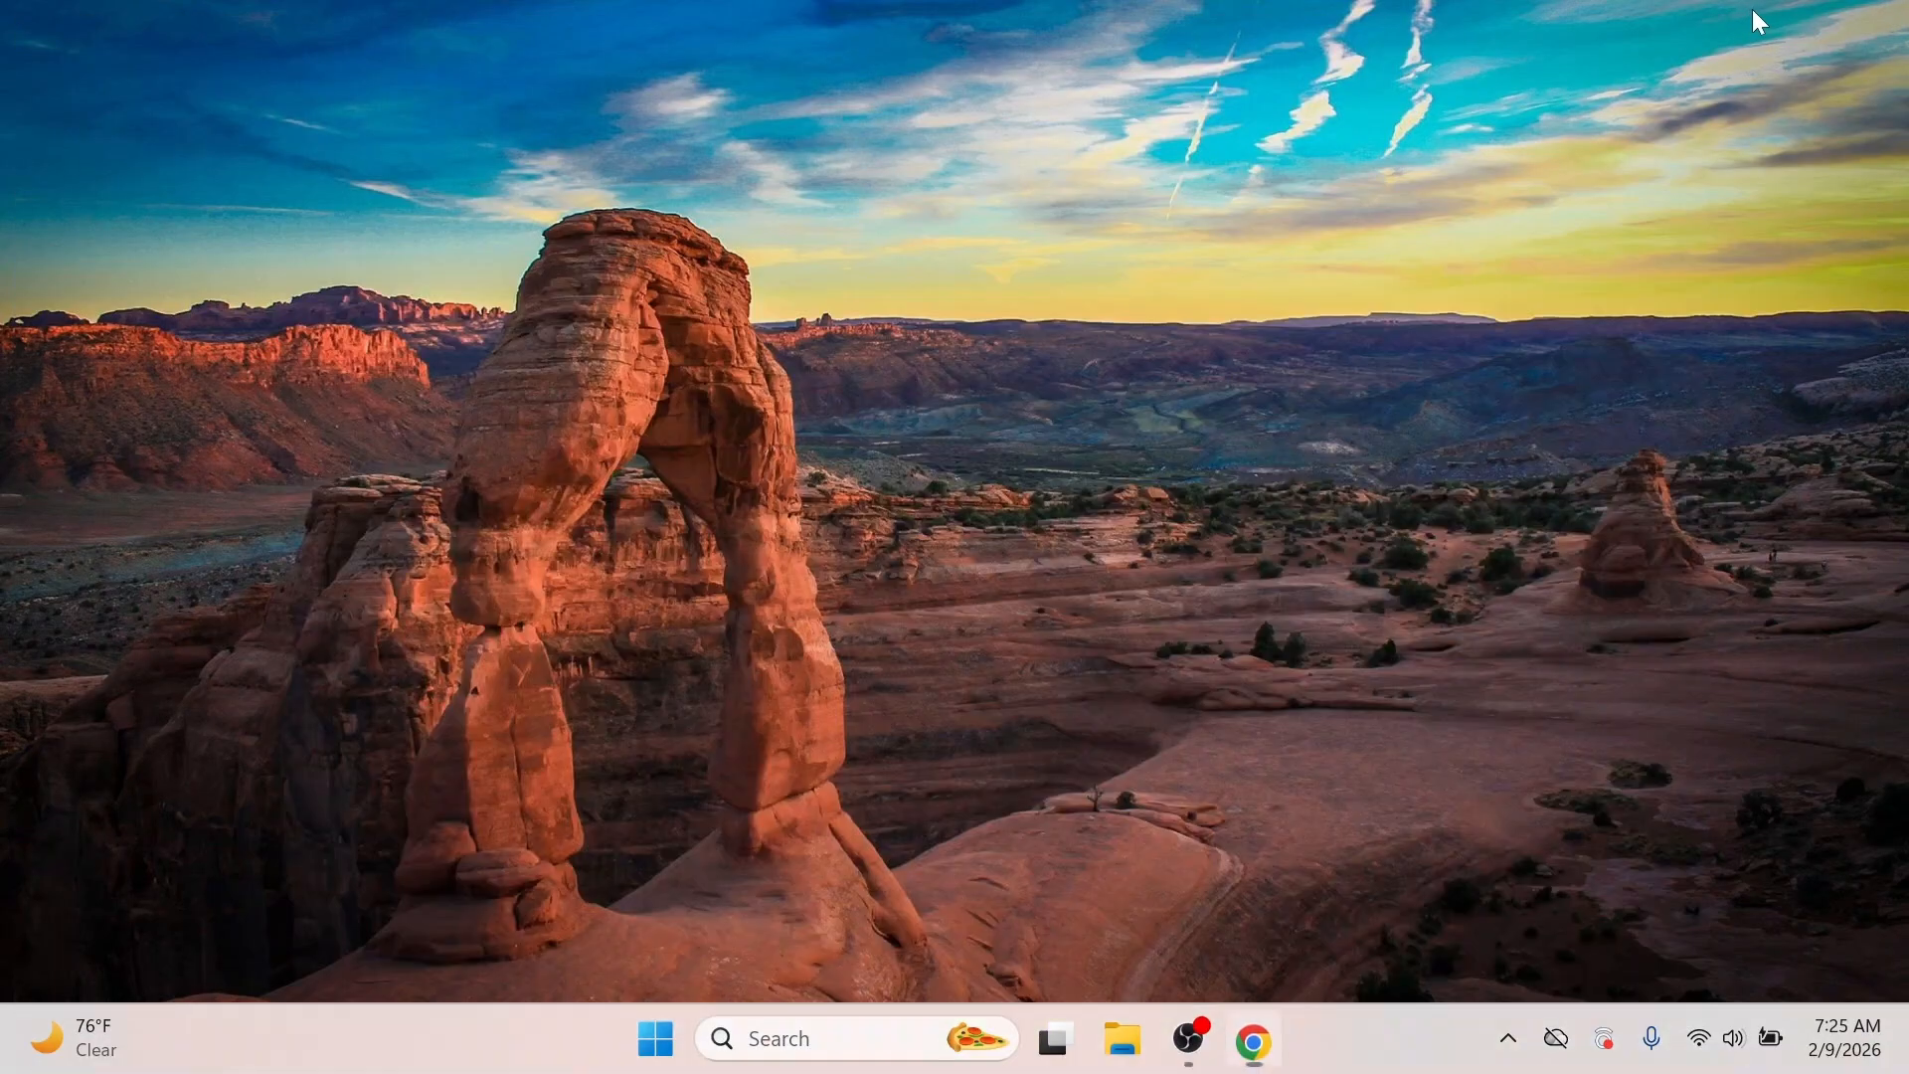
Search the computer for QGIS and launch QGIS Desktop 3.44.7.
{"action": "left_click", "coordinate": [657, 1038]}
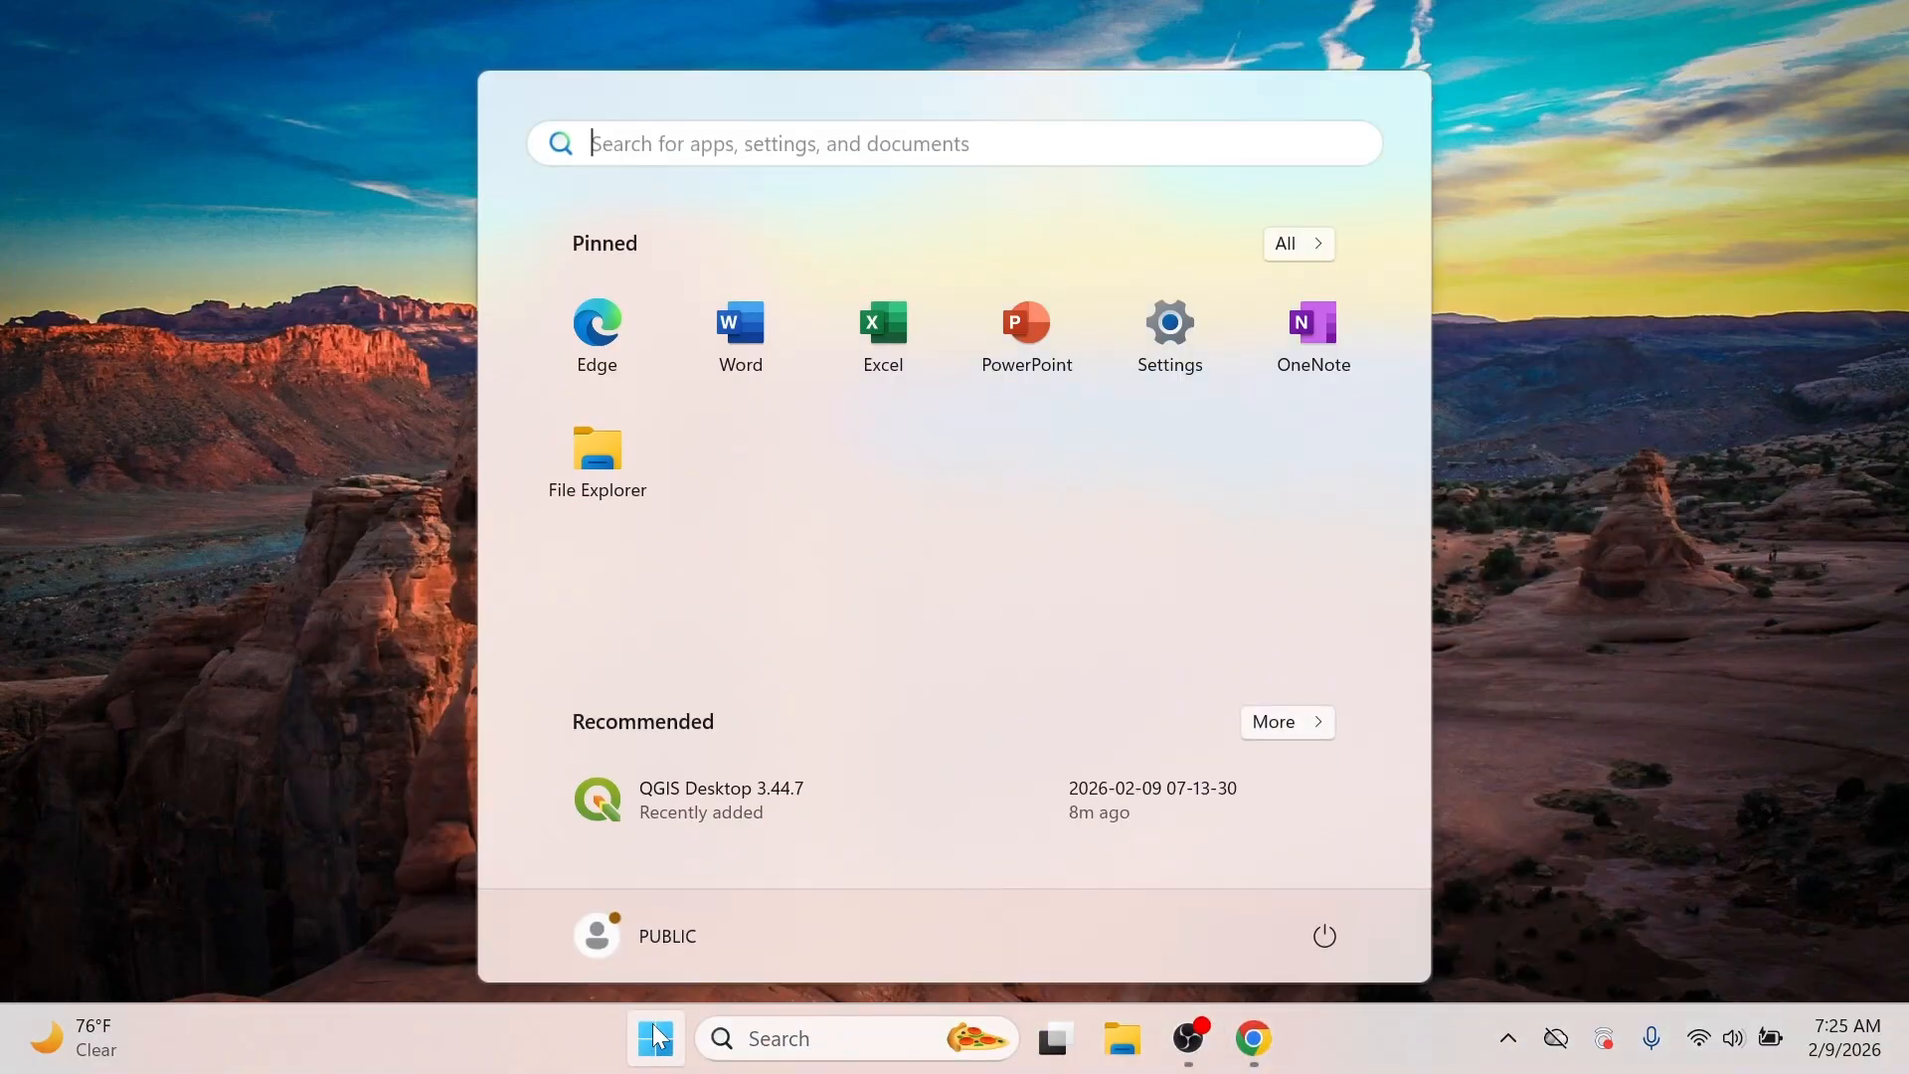
{"action": "left_click", "coordinate": [602, 149]}
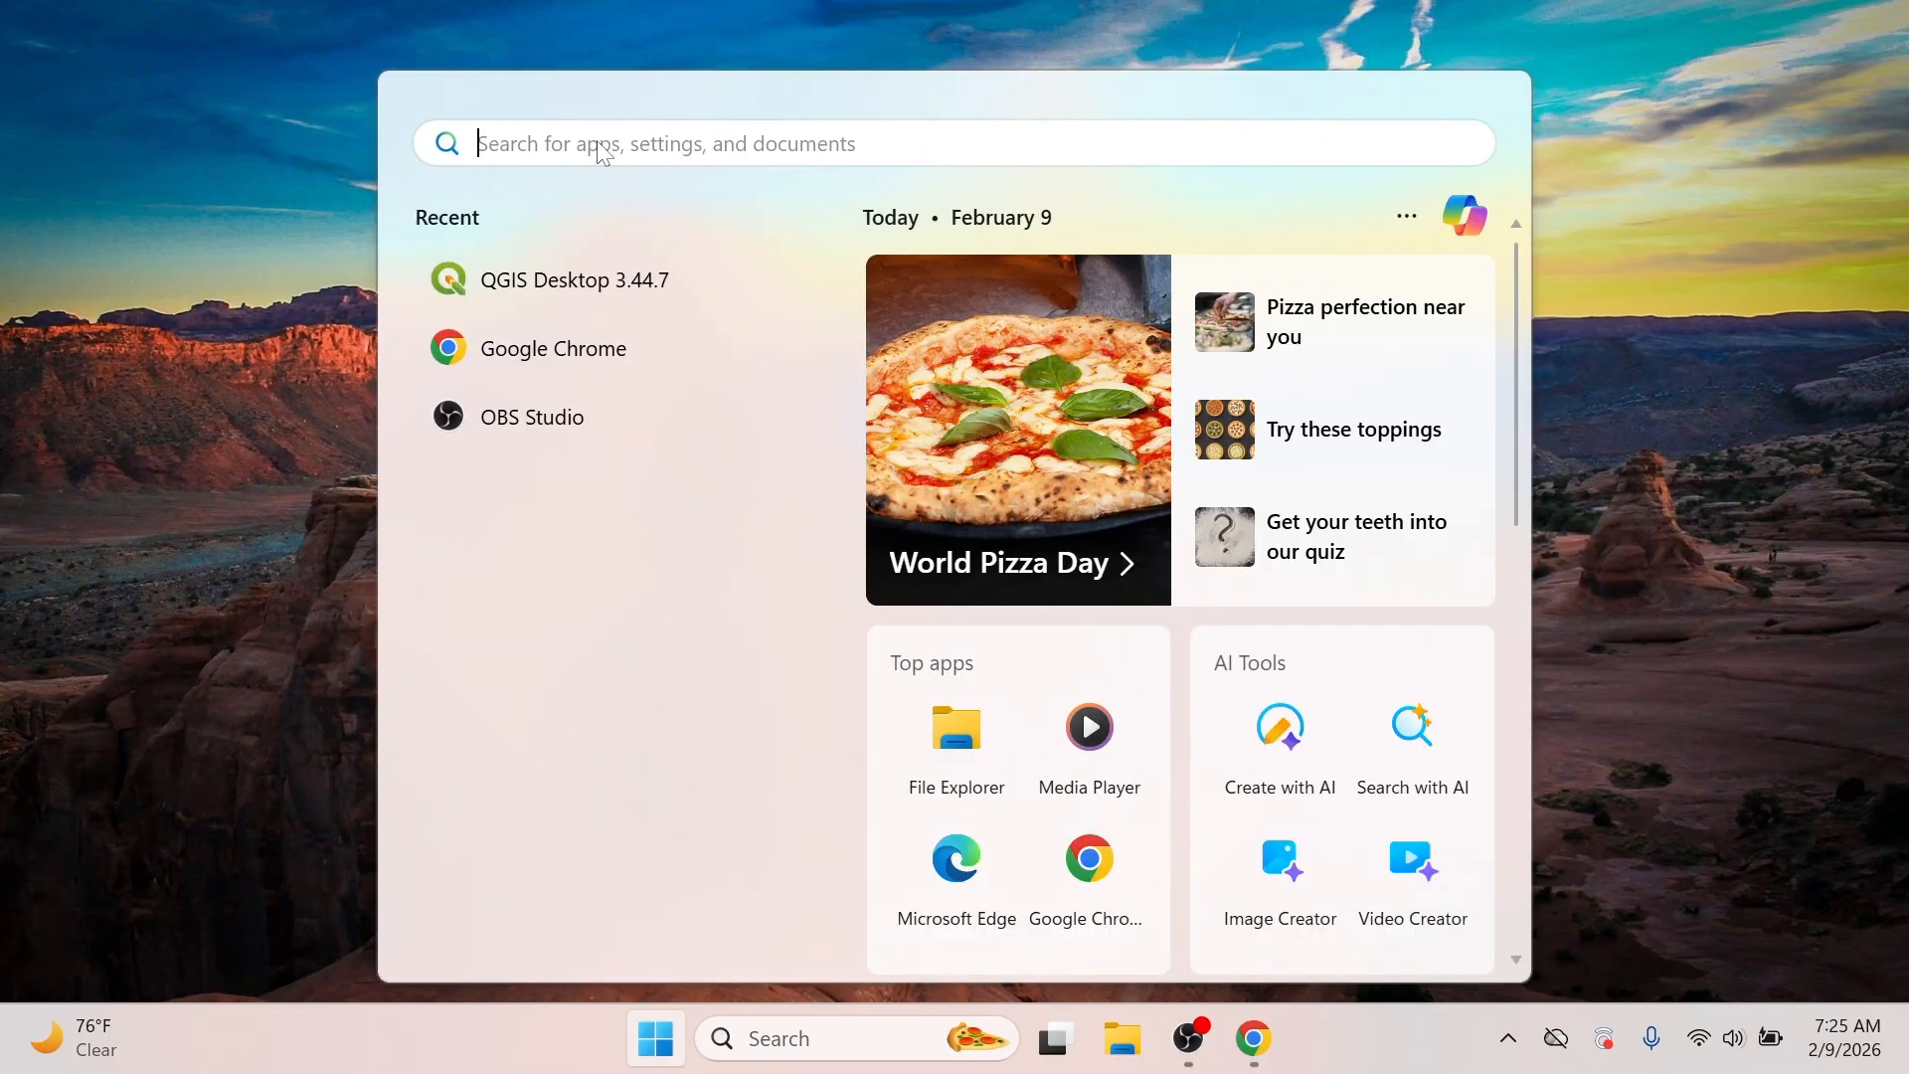
{"action": "type", "text": "QGIS"}
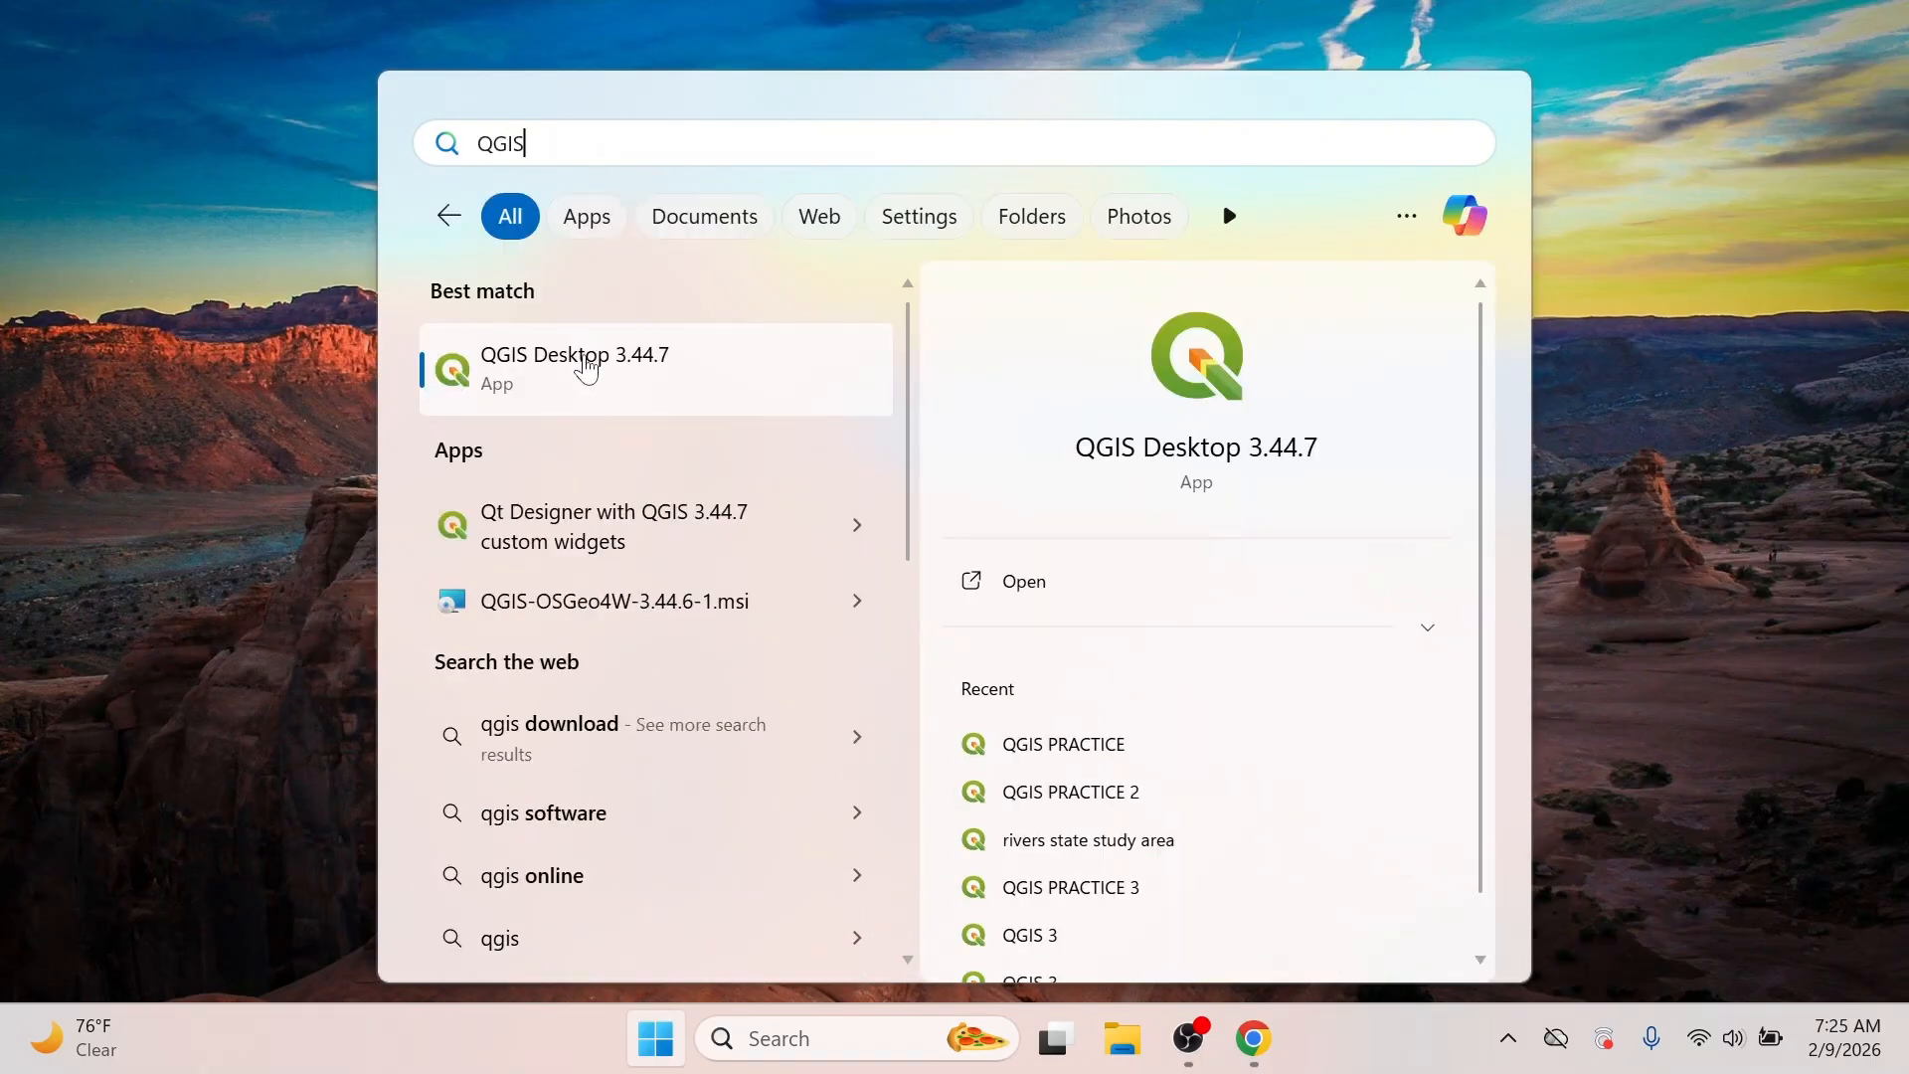
{"action": "left_click", "coordinate": [586, 368]}
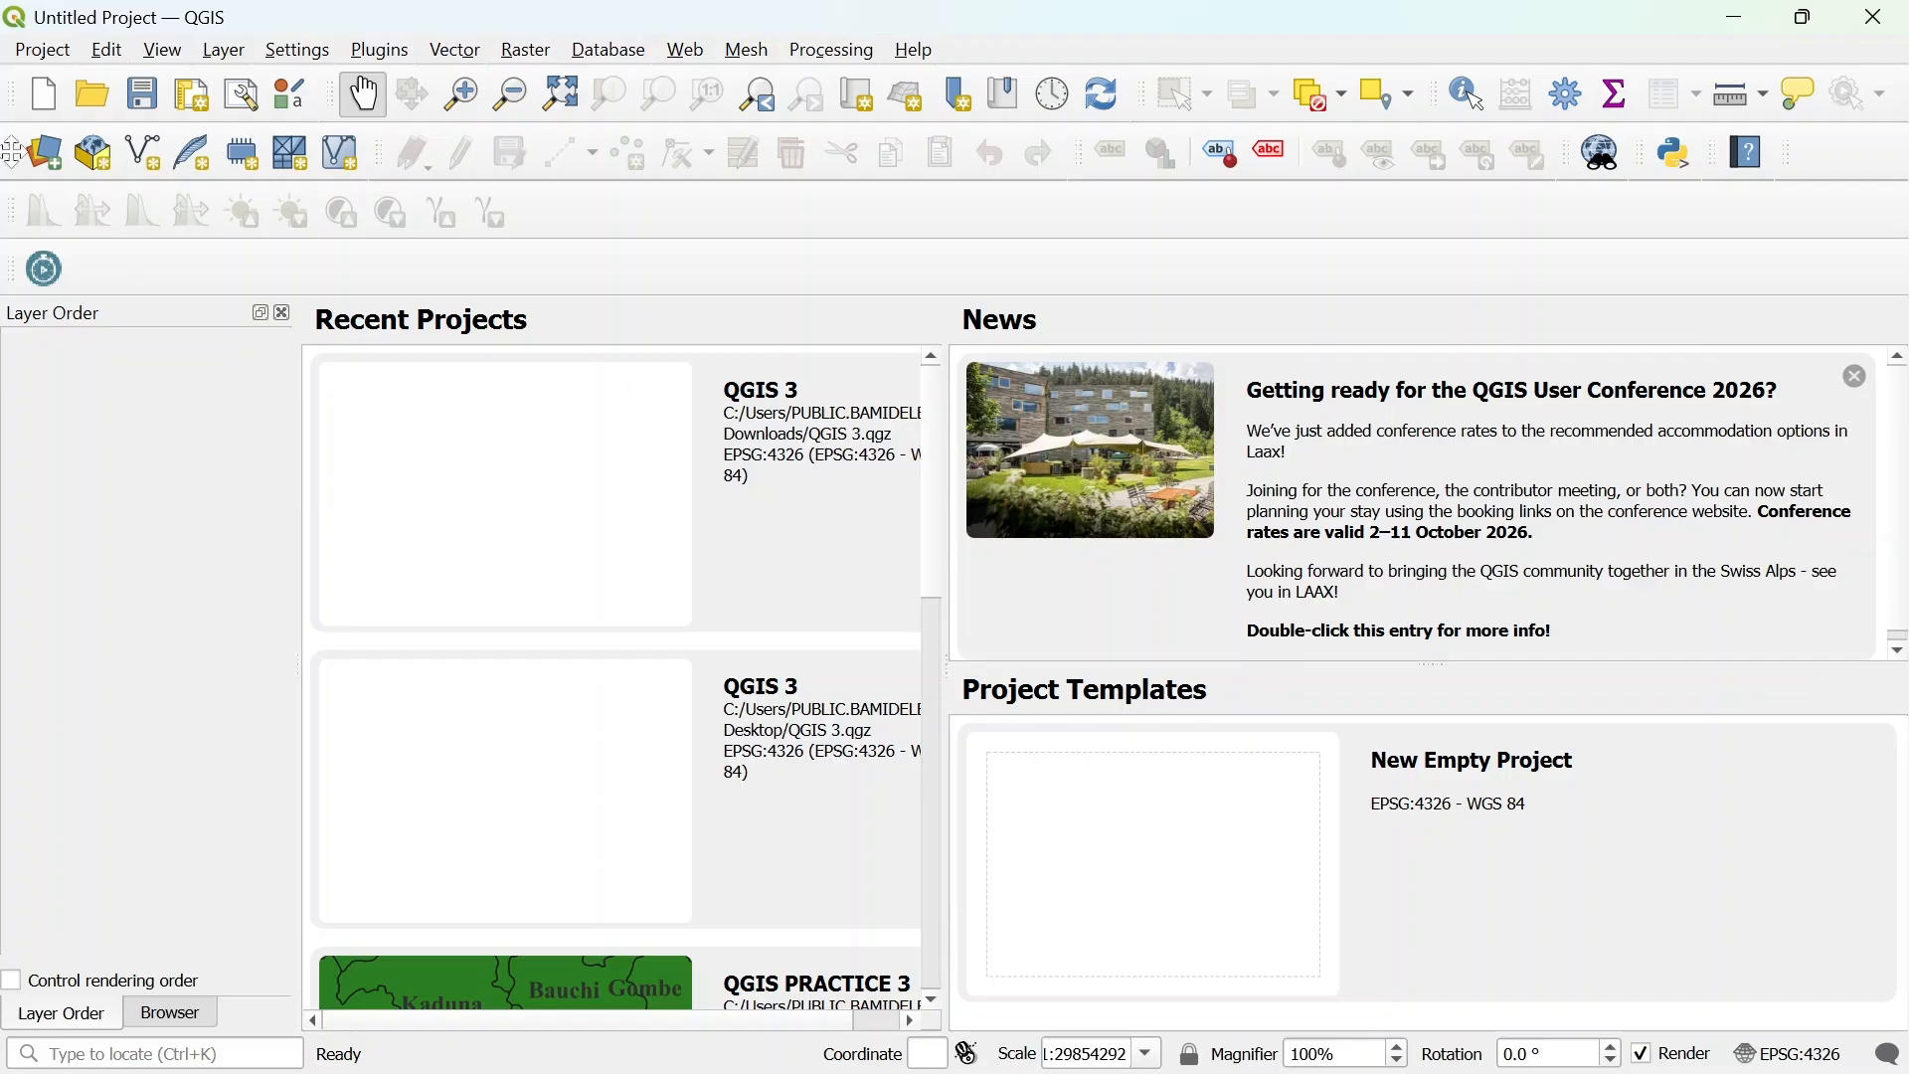
Create a new empty project and save it in the Downloads folder as QGIS PRACTICE.
{"action": "left_click", "coordinate": [42, 51]}
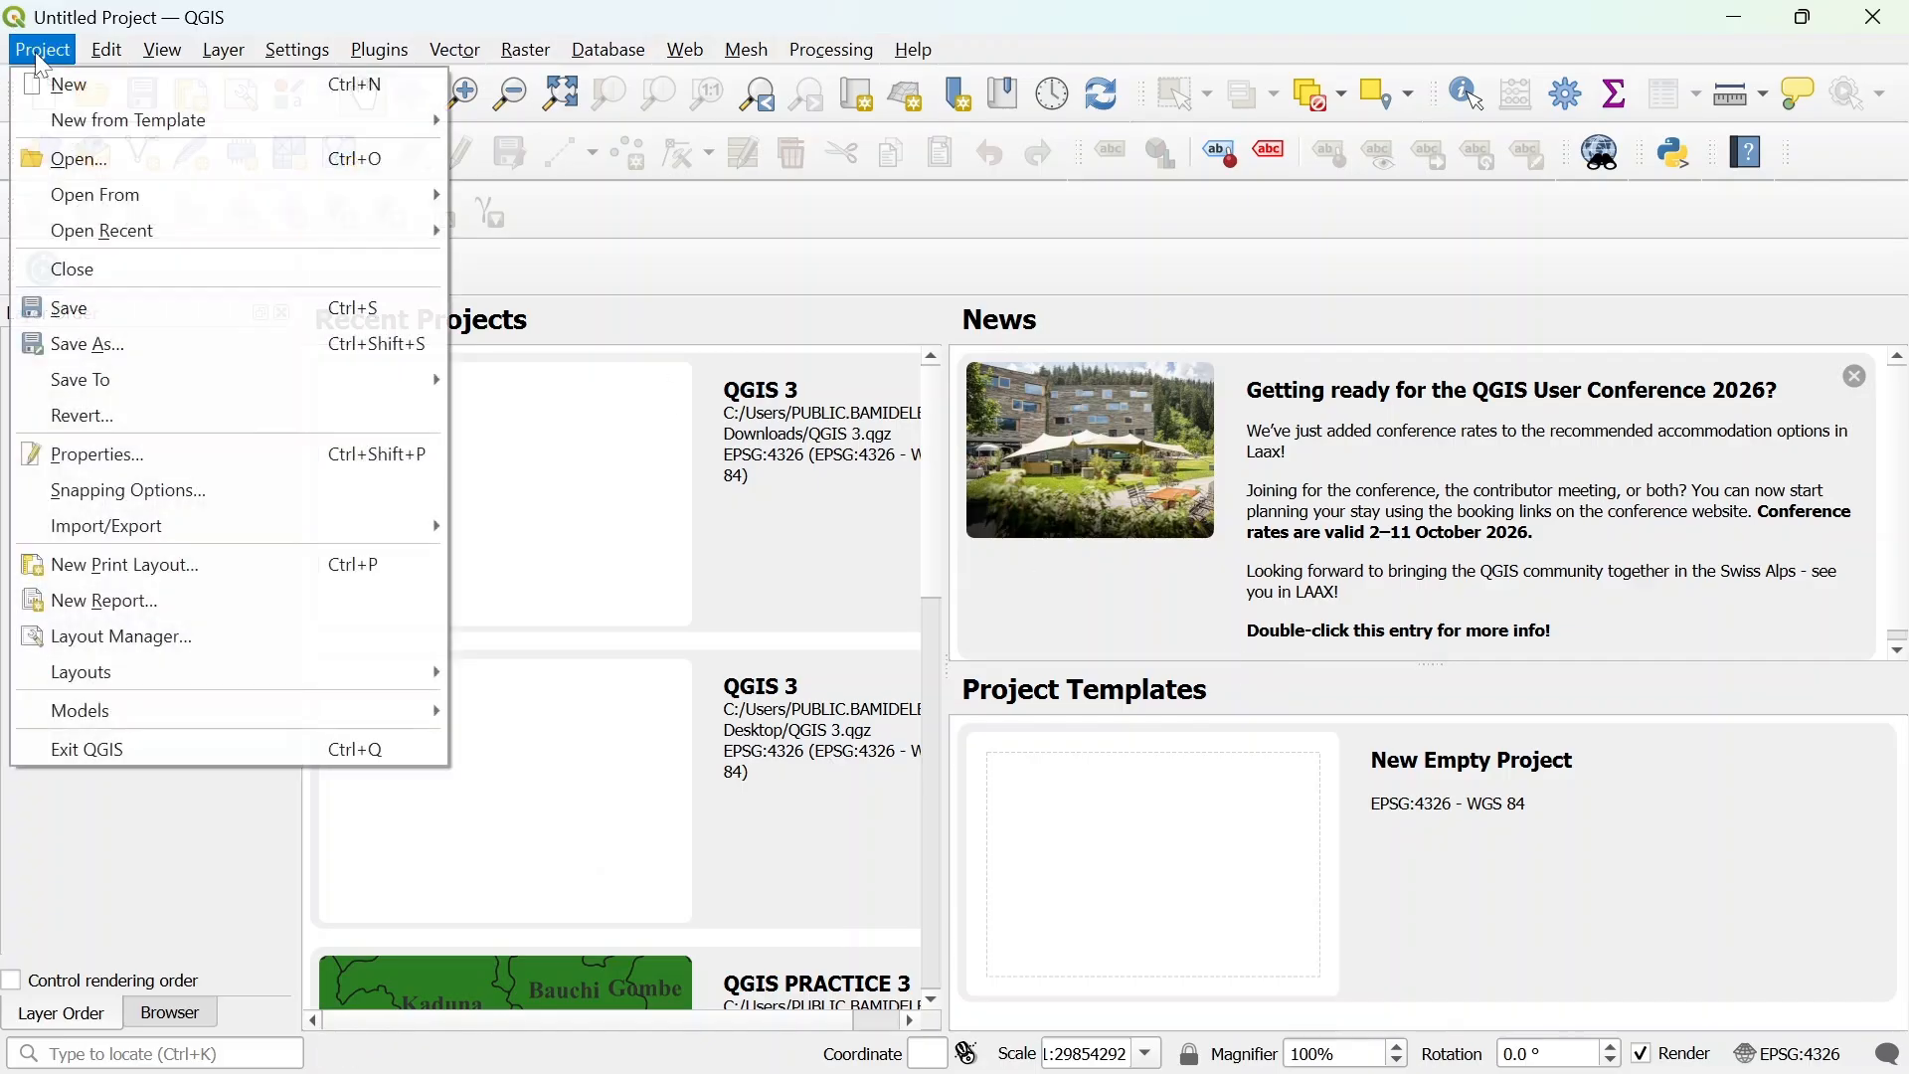
{"action": "left_click", "coordinate": [52, 97]}
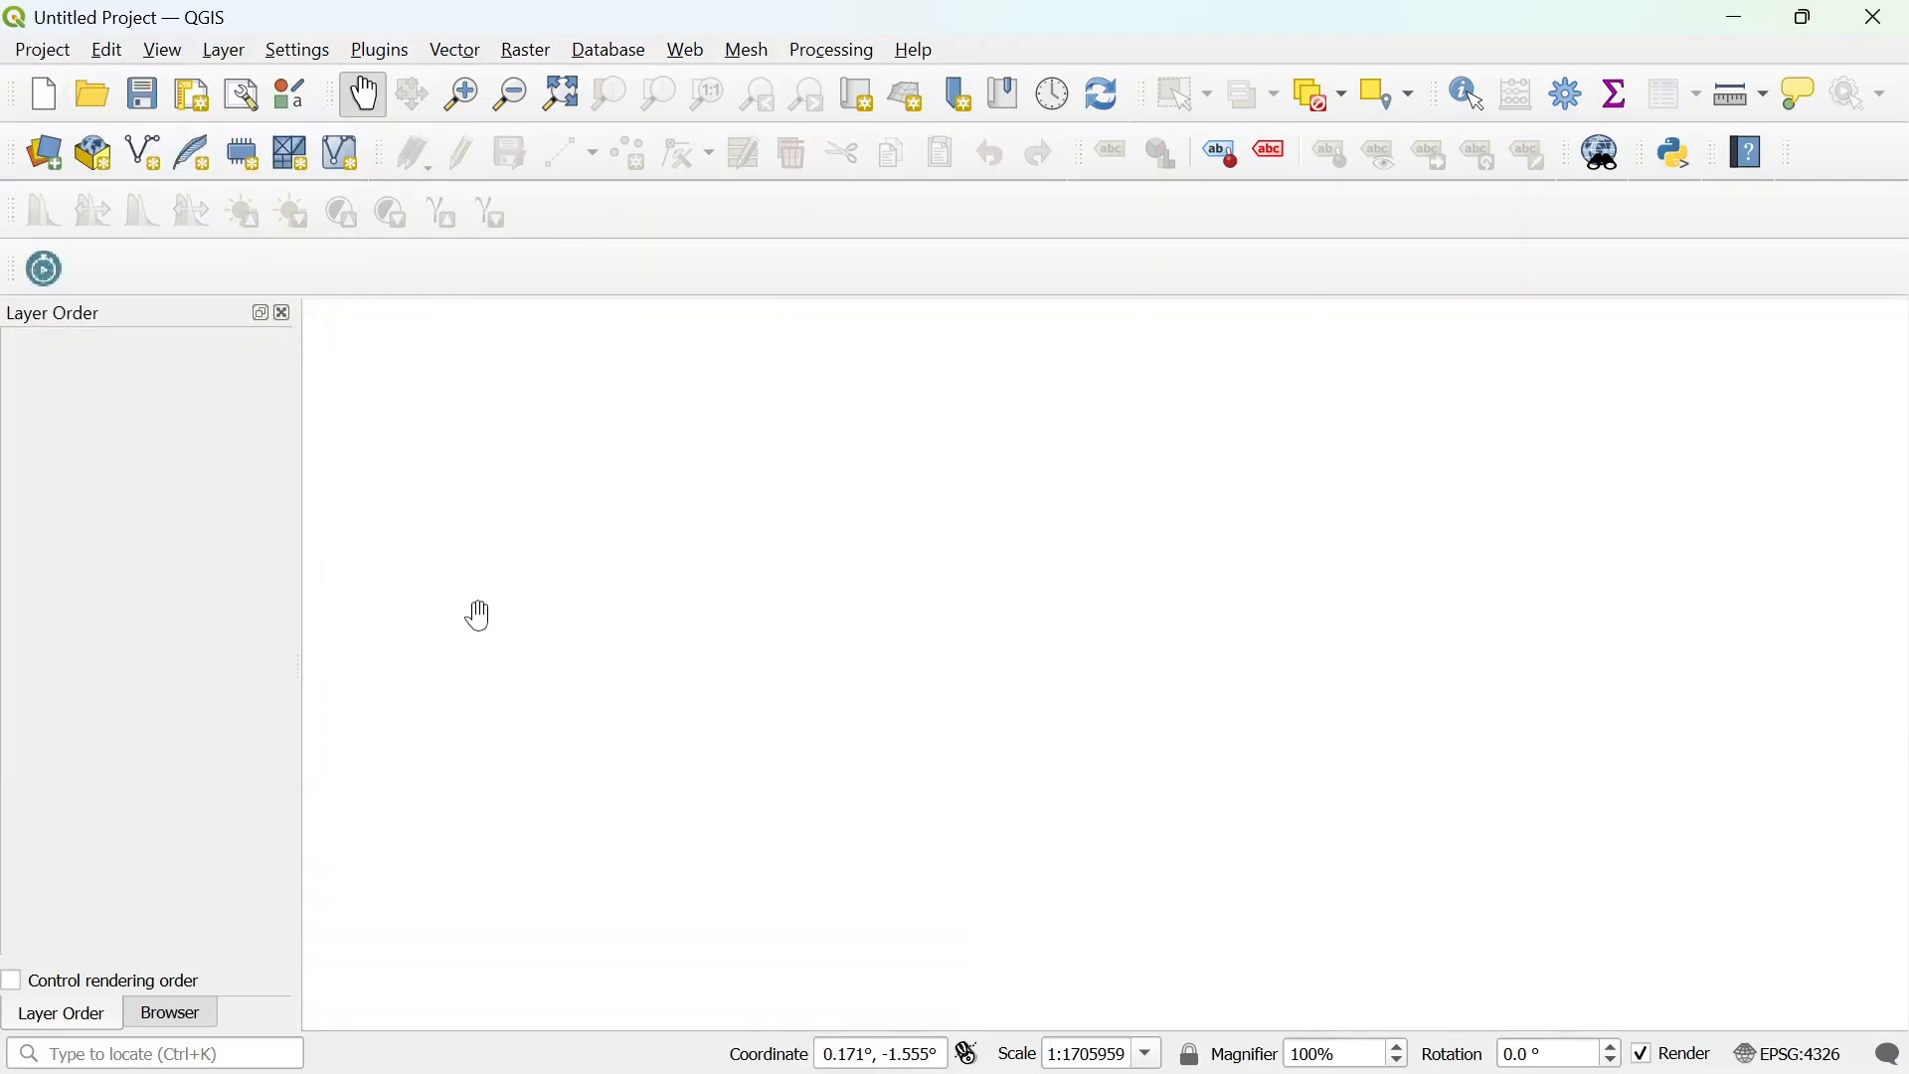
{"action": "left_click", "coordinate": [43, 52]}
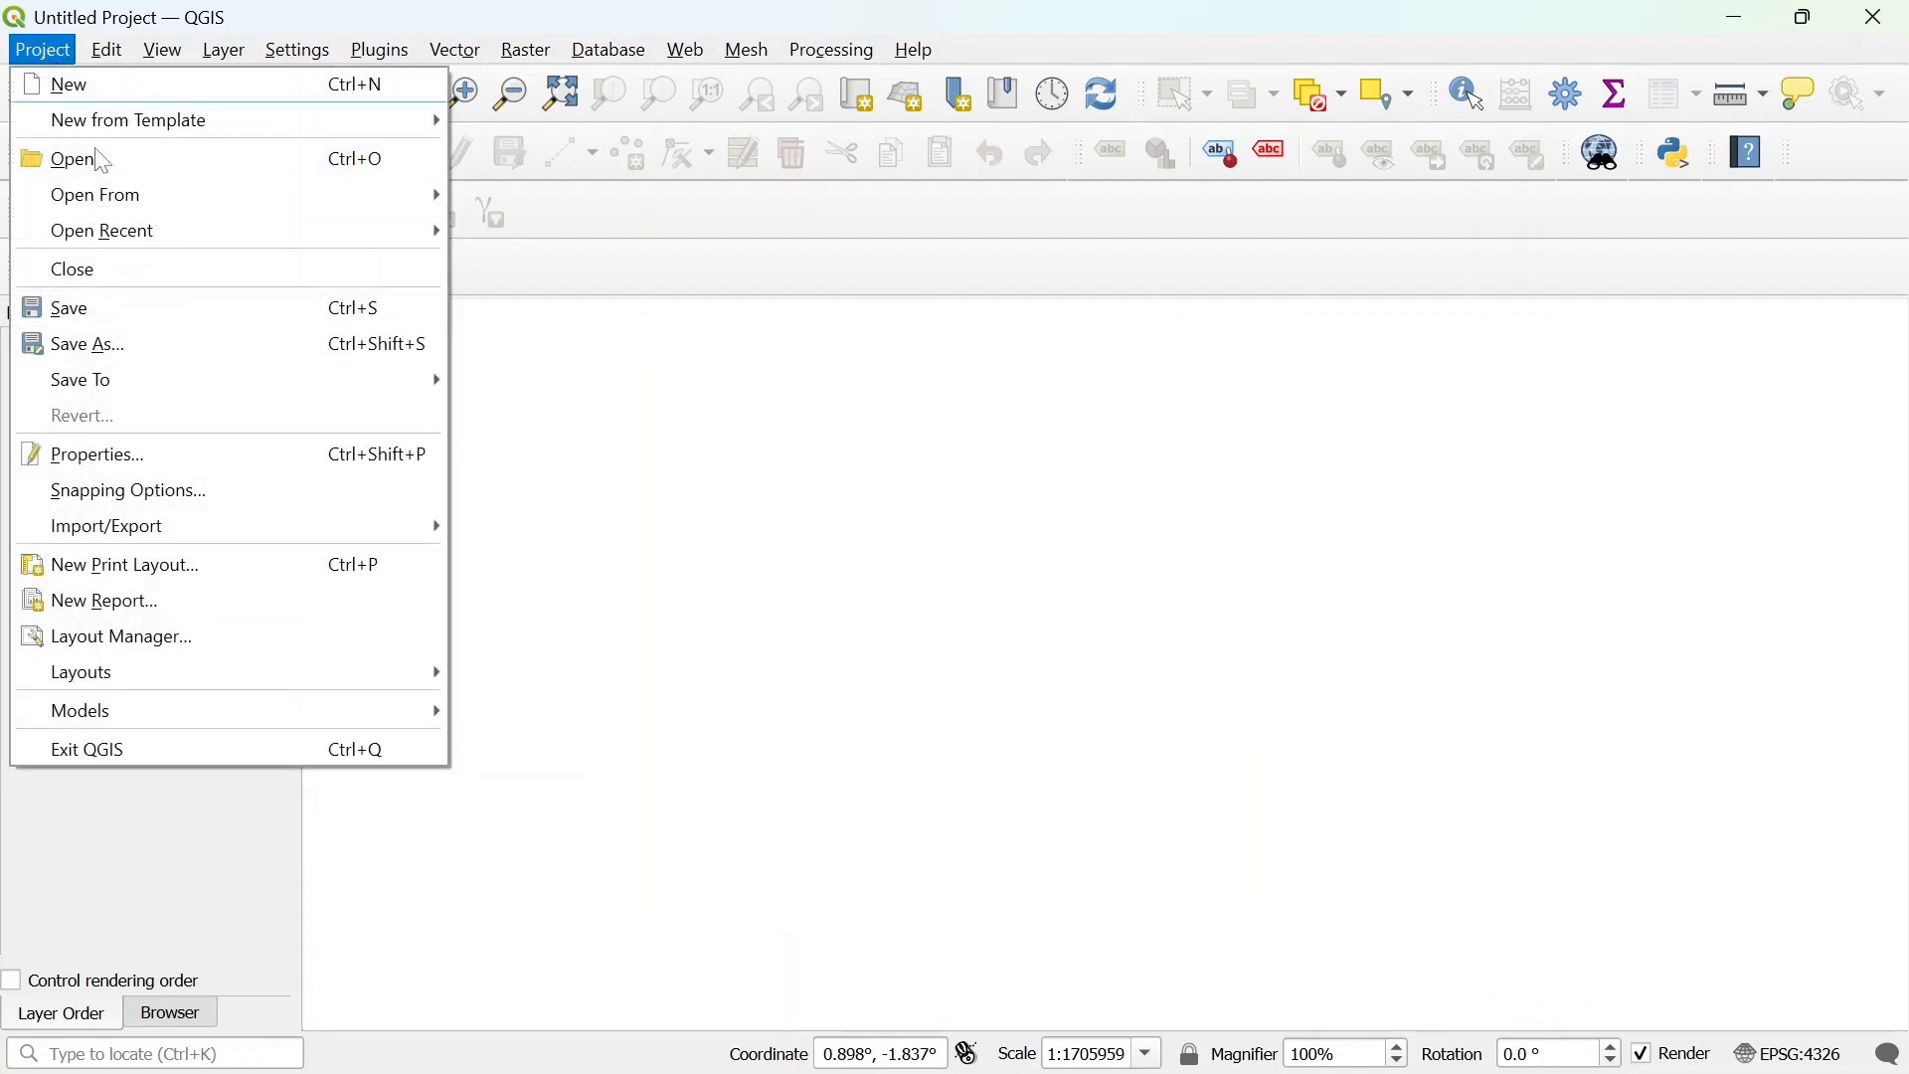
{"action": "left_click", "coordinate": [100, 312]}
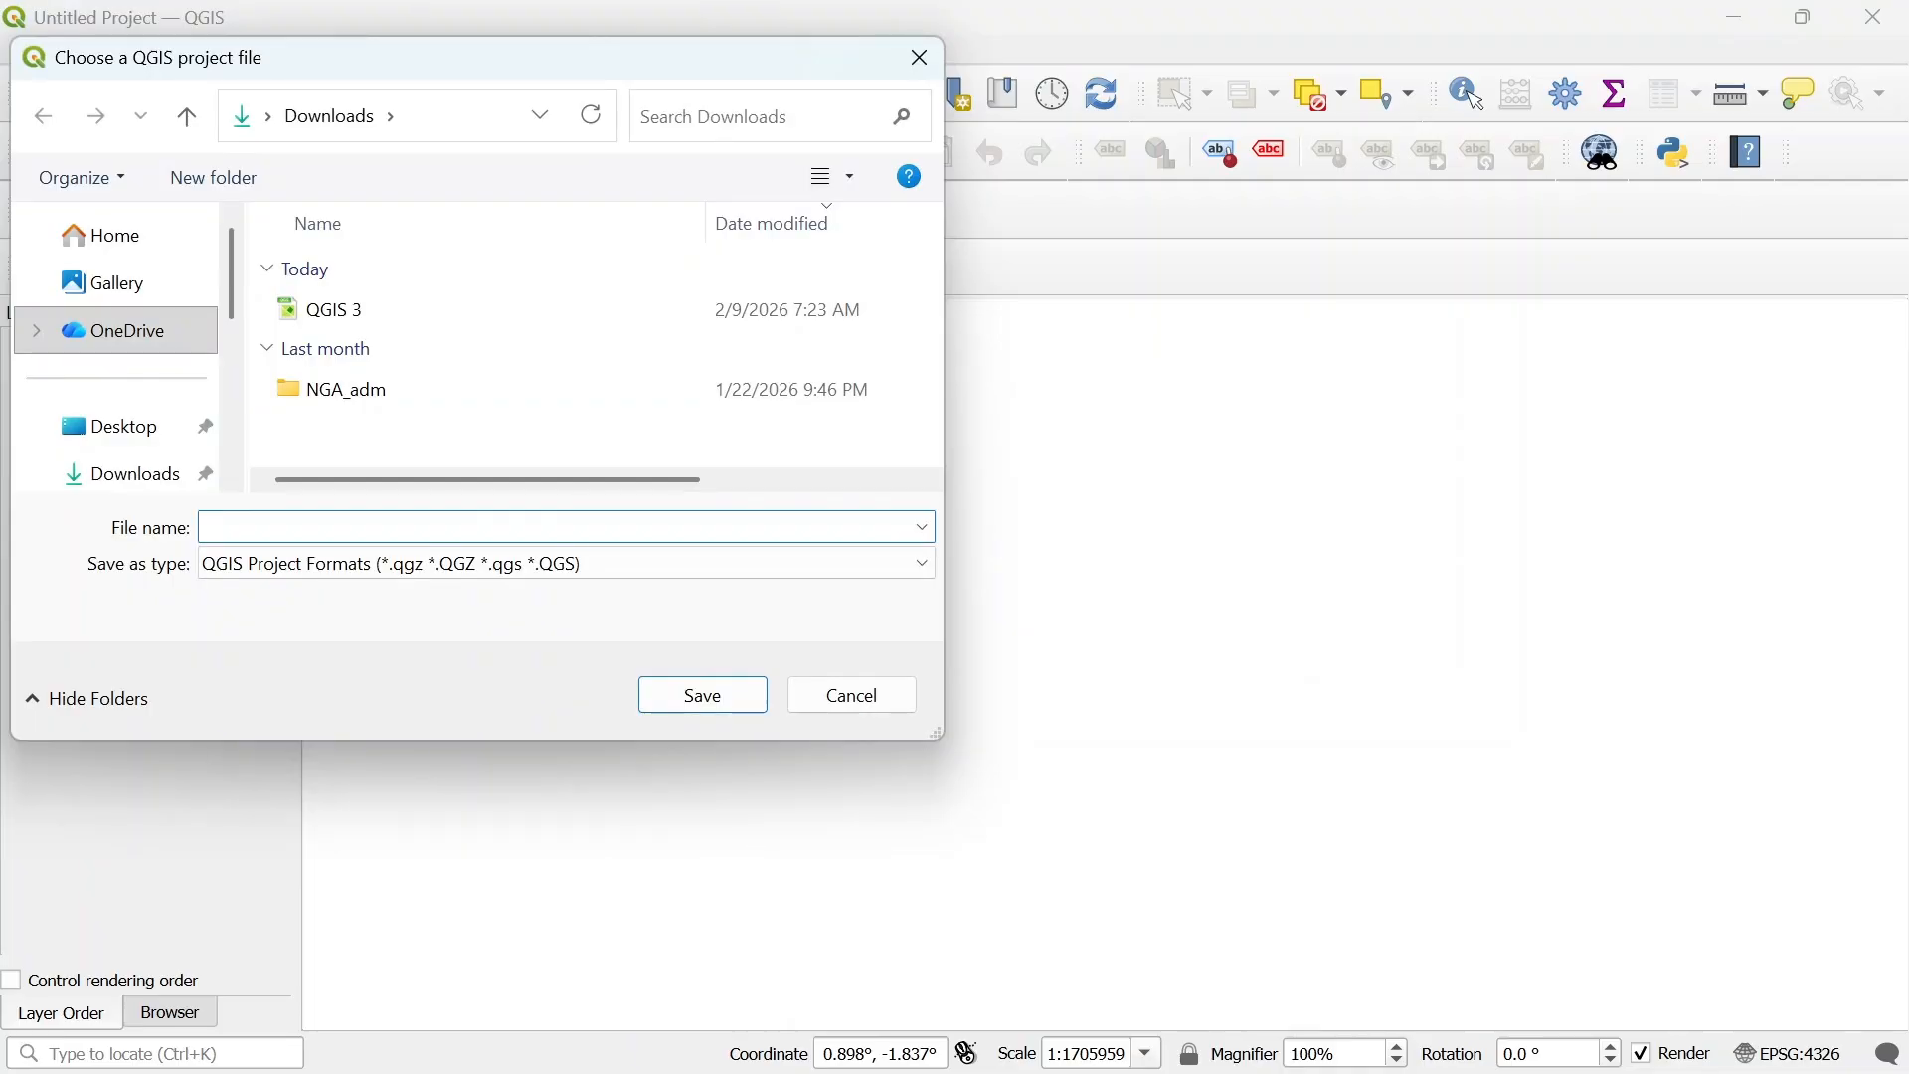
{"action": "type", "text": "QGIS PRACTICE"}
{"action": "key", "text": "Return"}
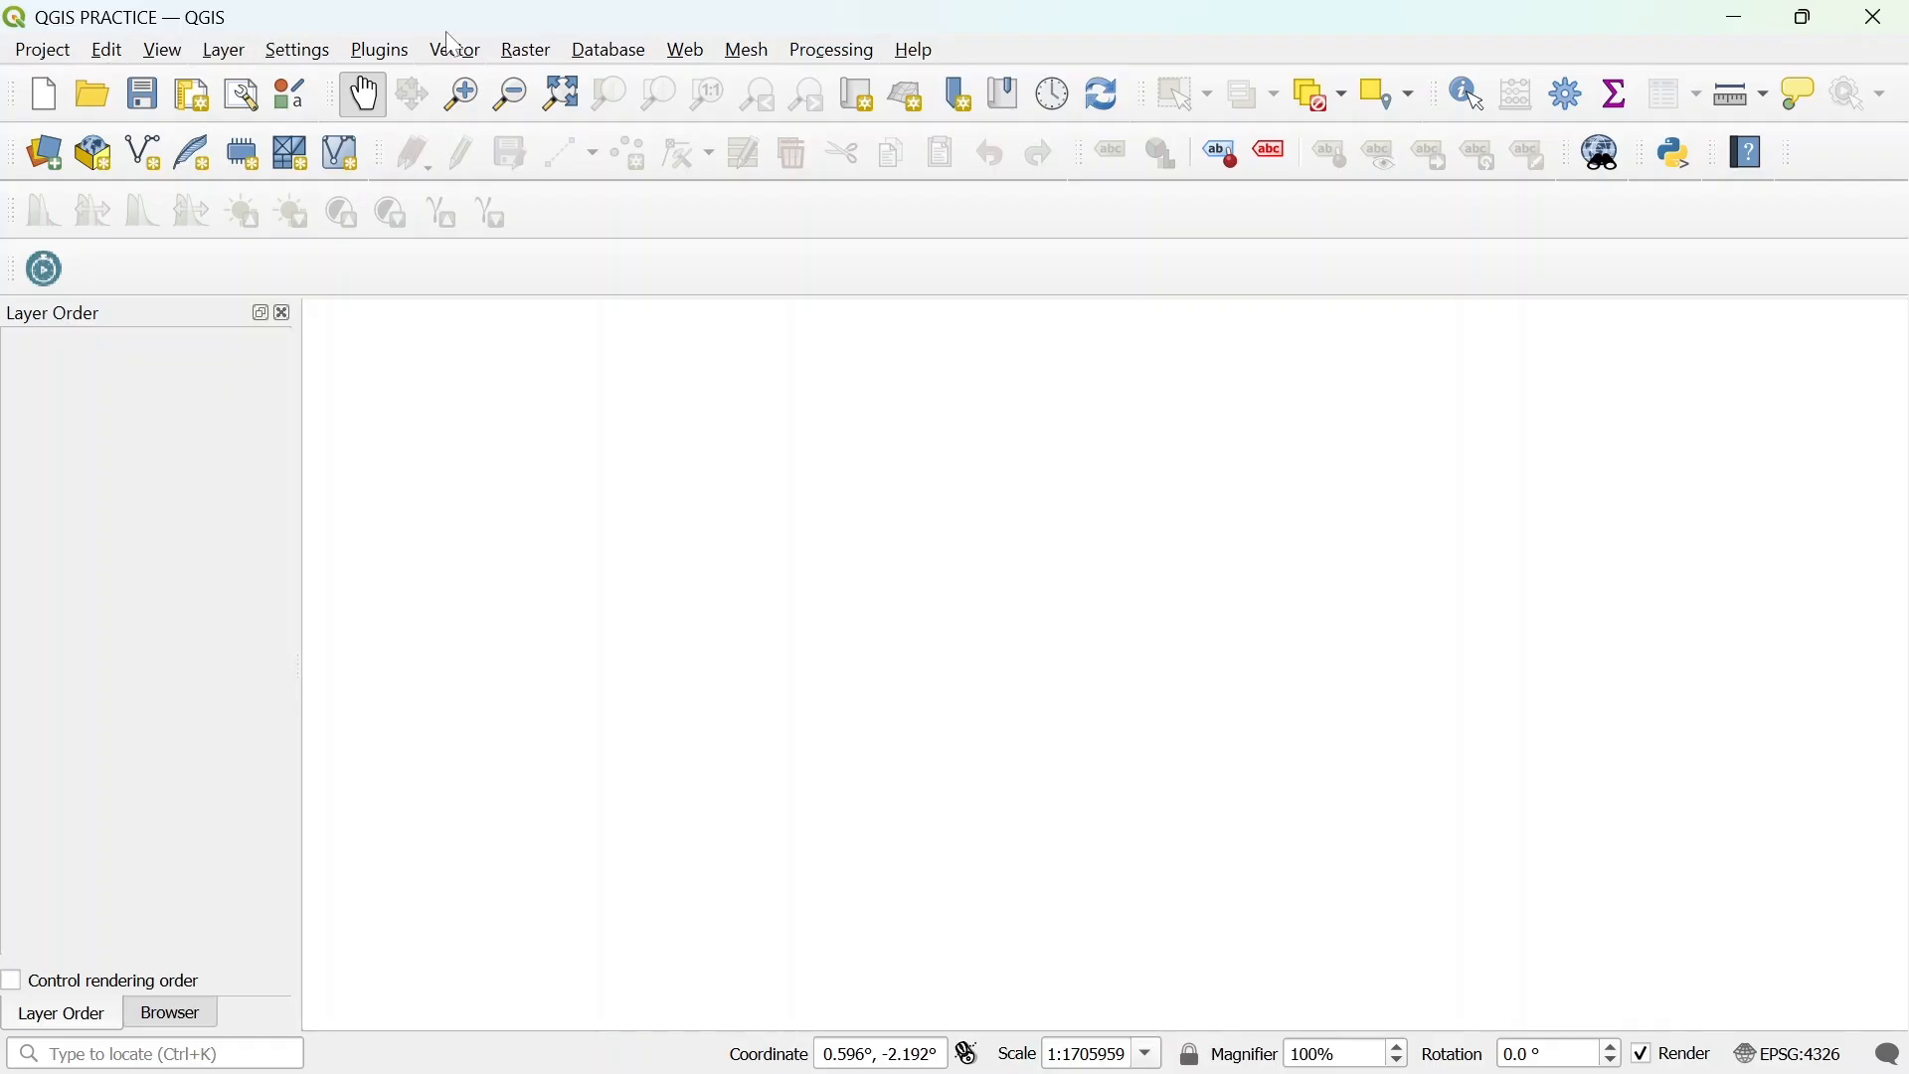
{"action": "left_click", "coordinate": [50, 52]}
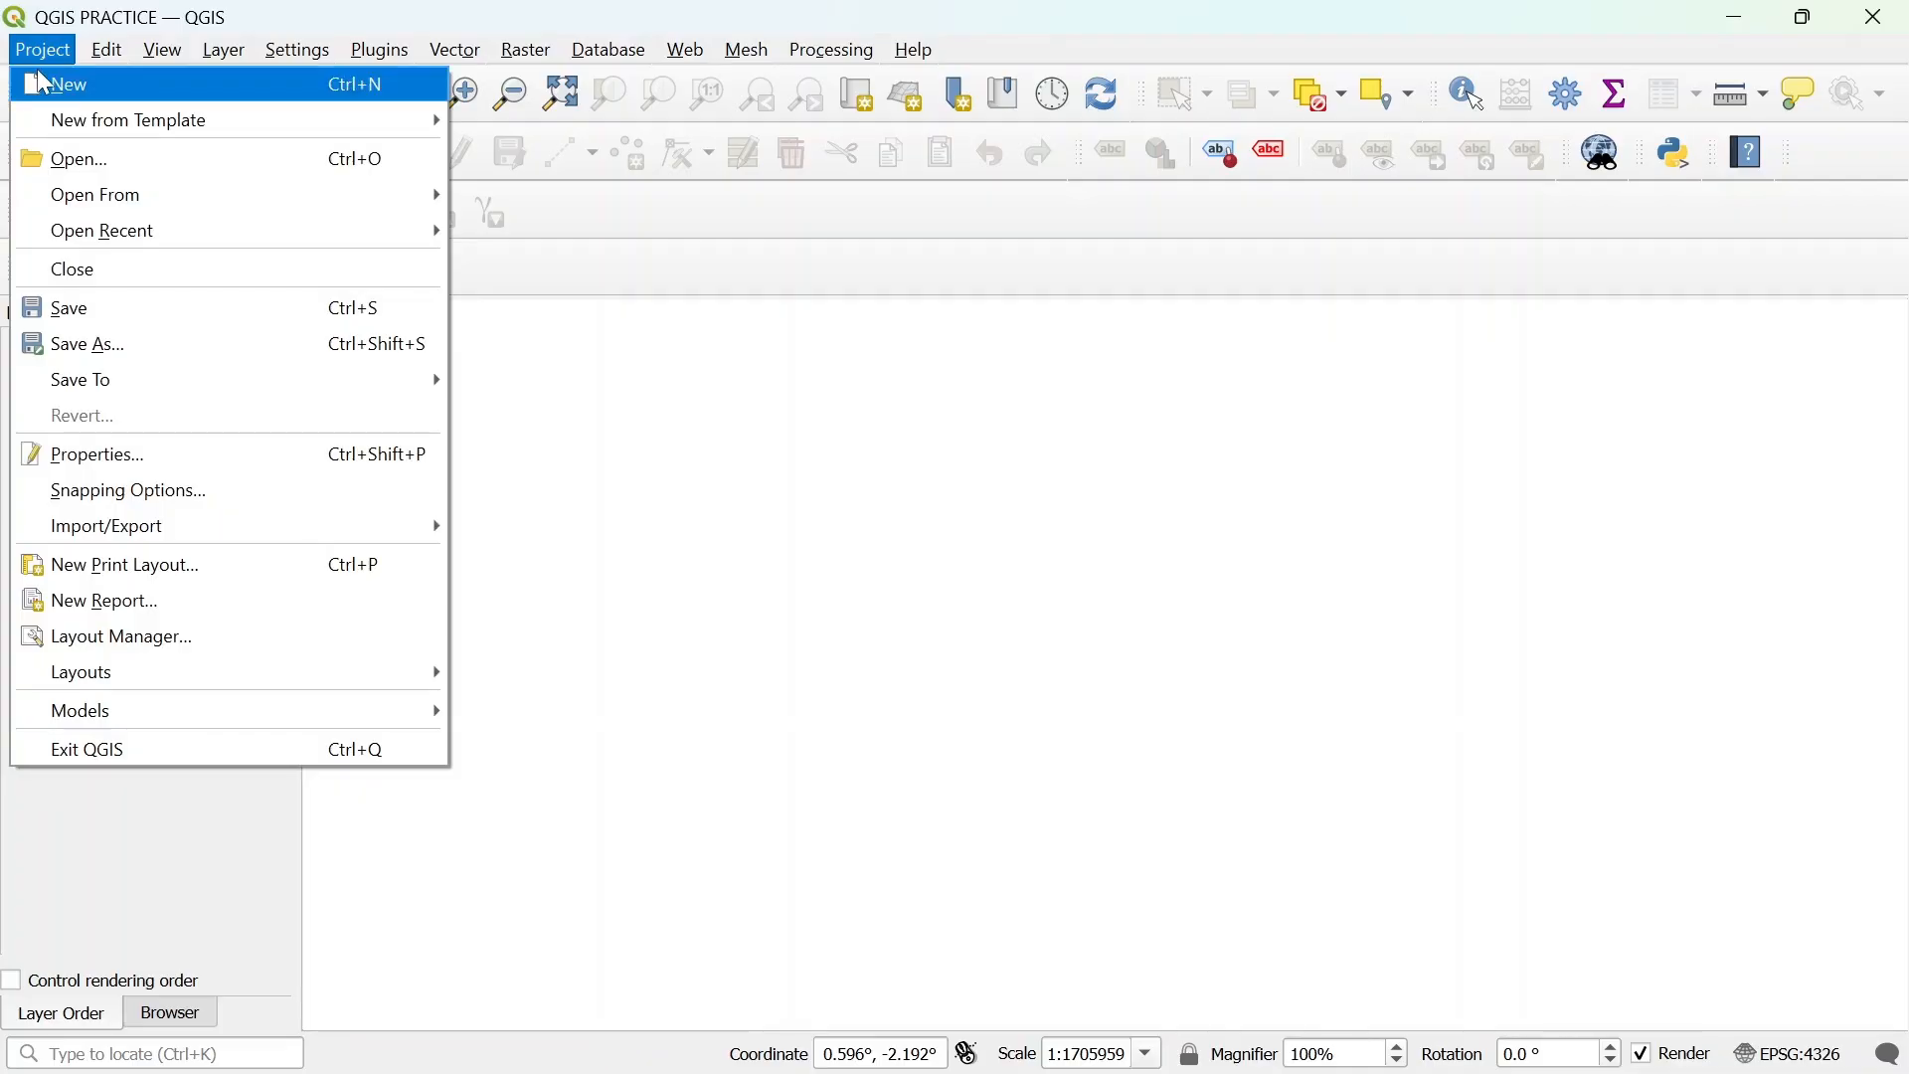
{"action": "mouse_move", "coordinate": [107, 60]}
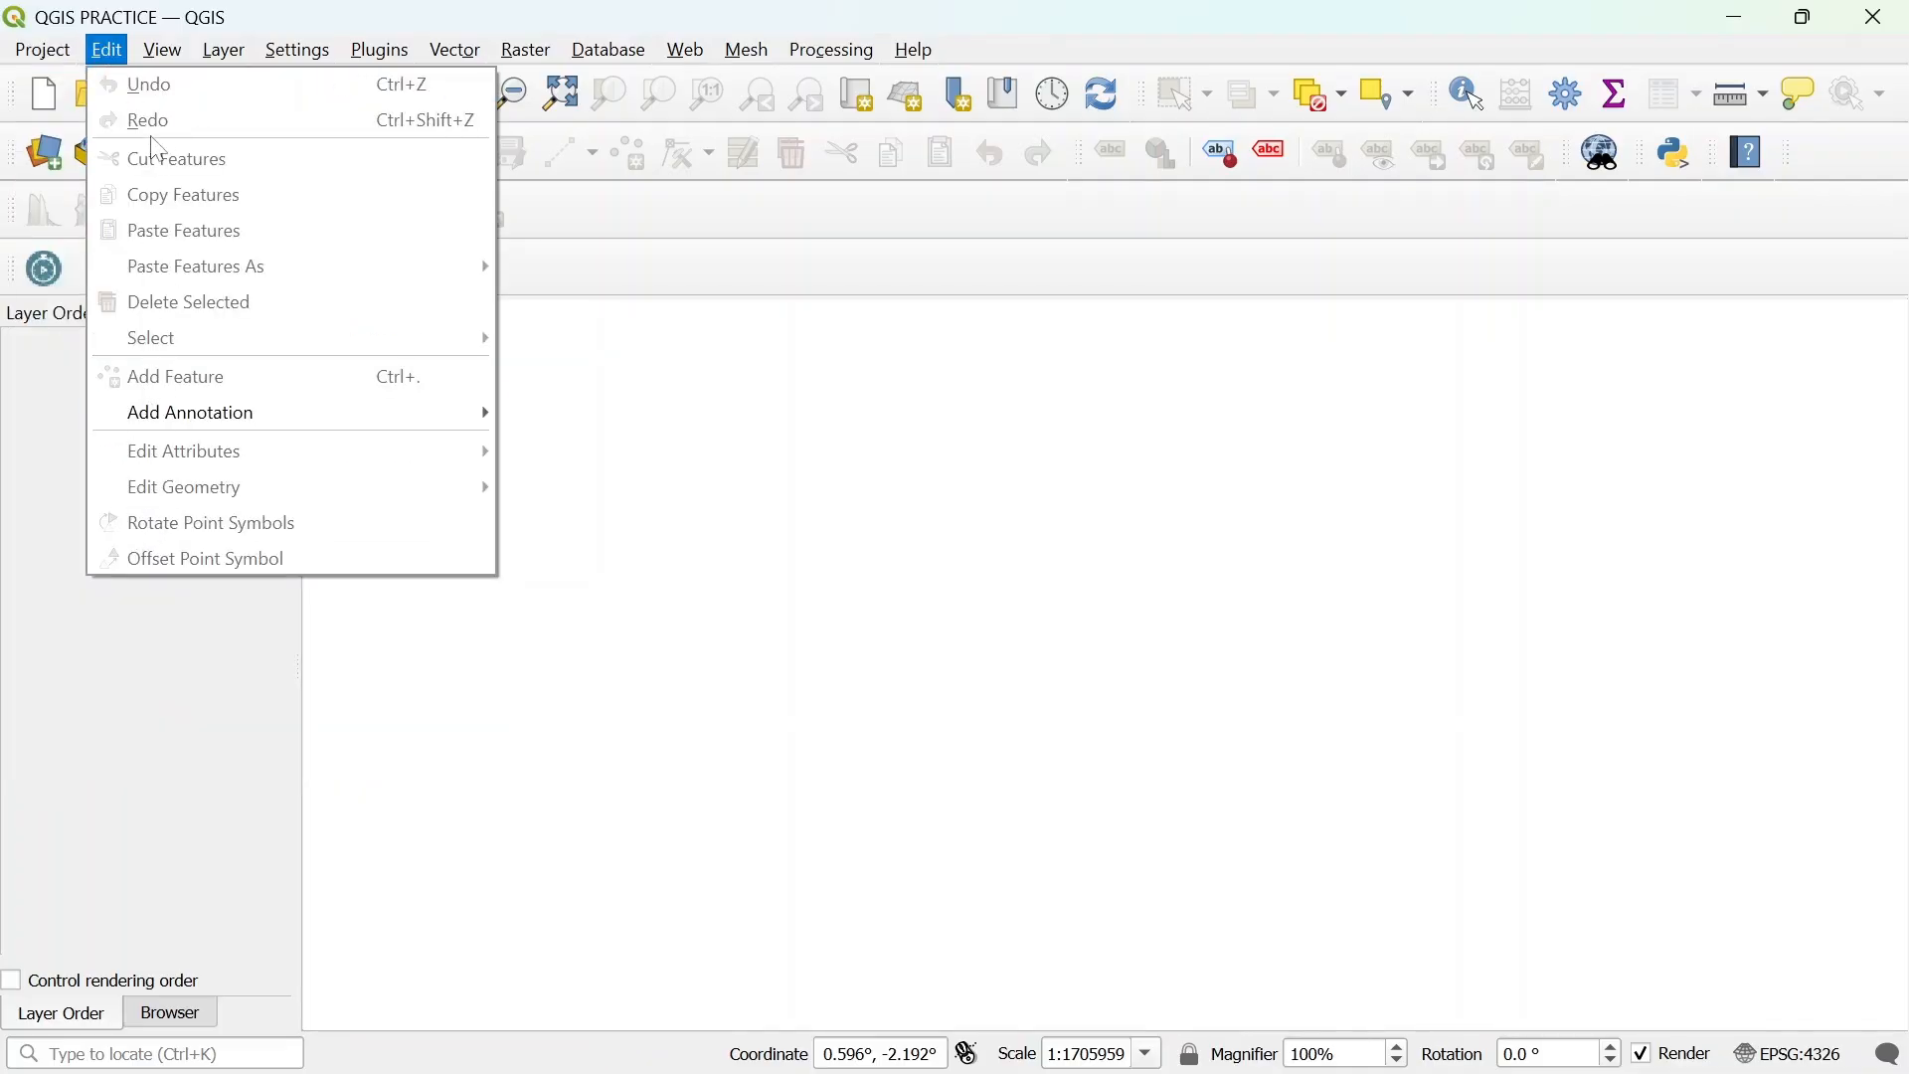
{"action": "mouse_move", "coordinate": [165, 54]}
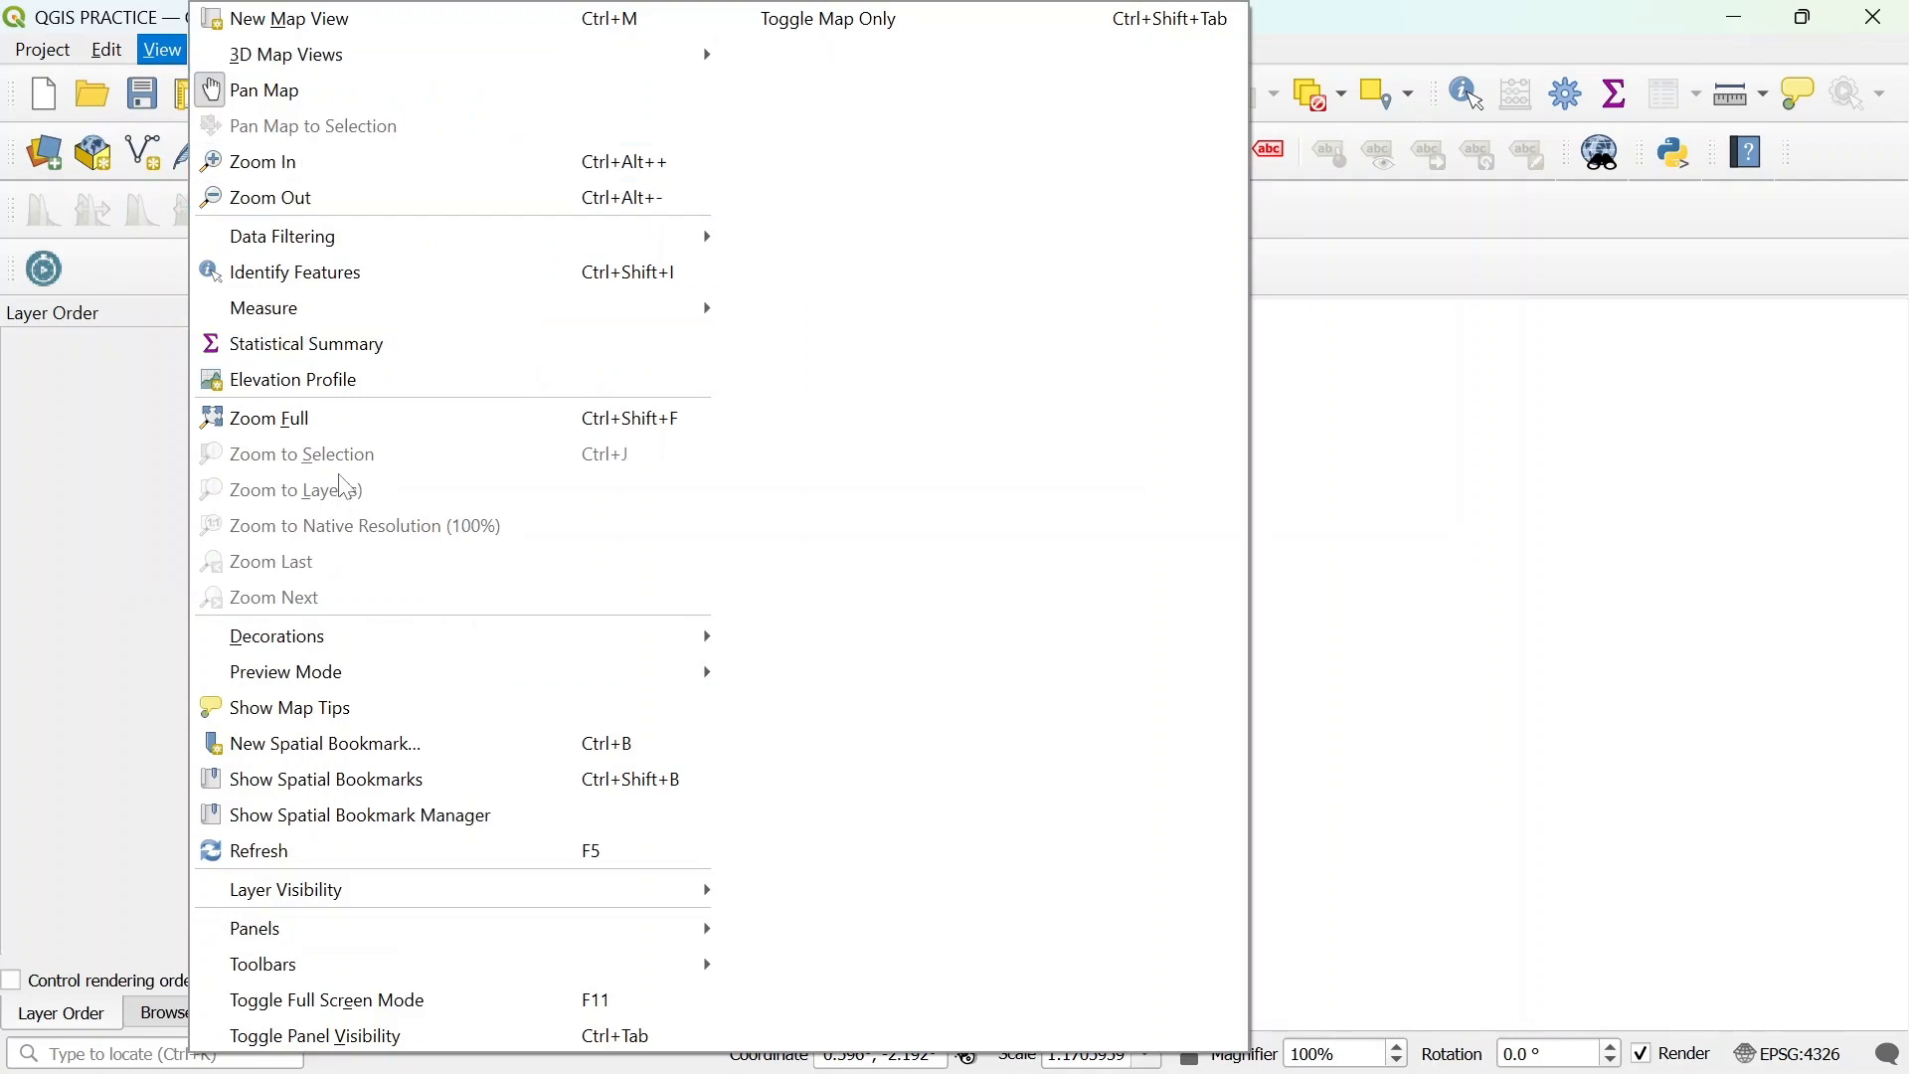
{"action": "mouse_move", "coordinate": [412, 941]}
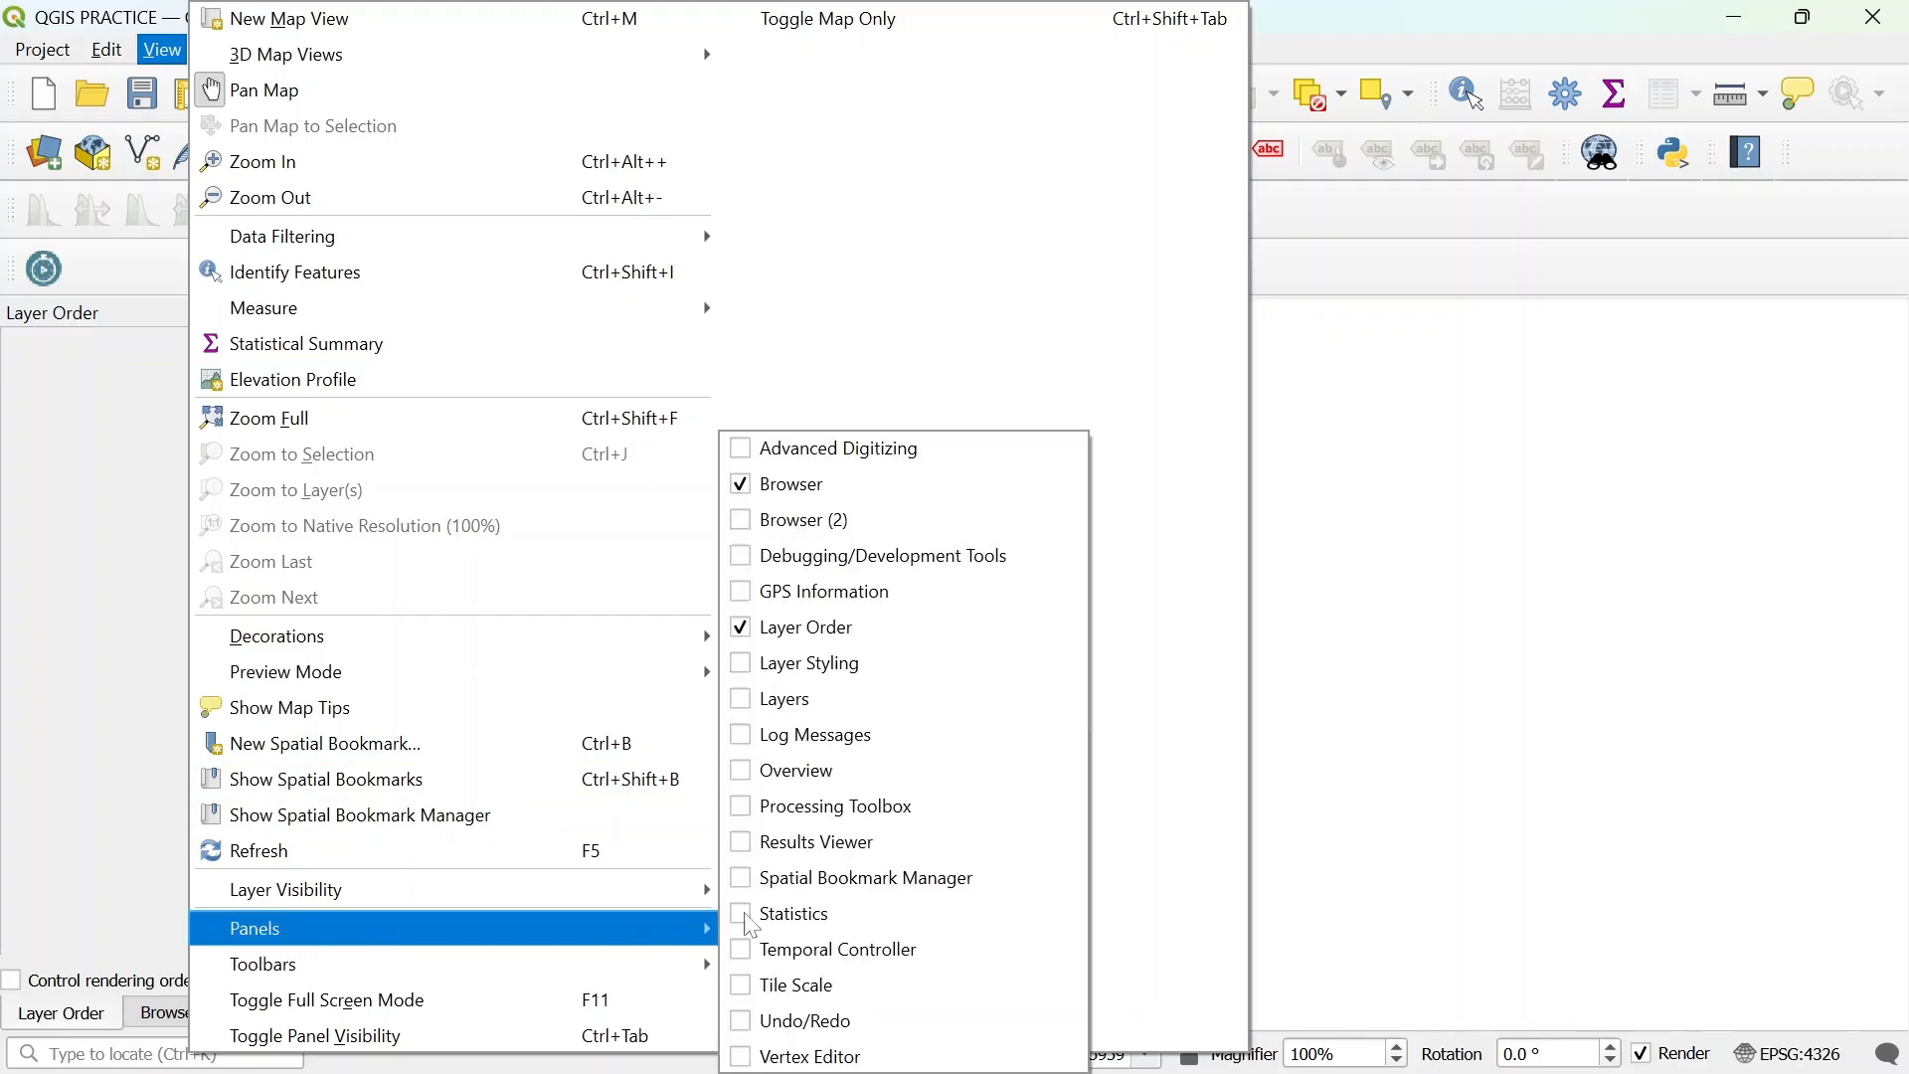
{"action": "mouse_move", "coordinate": [452, 967]}
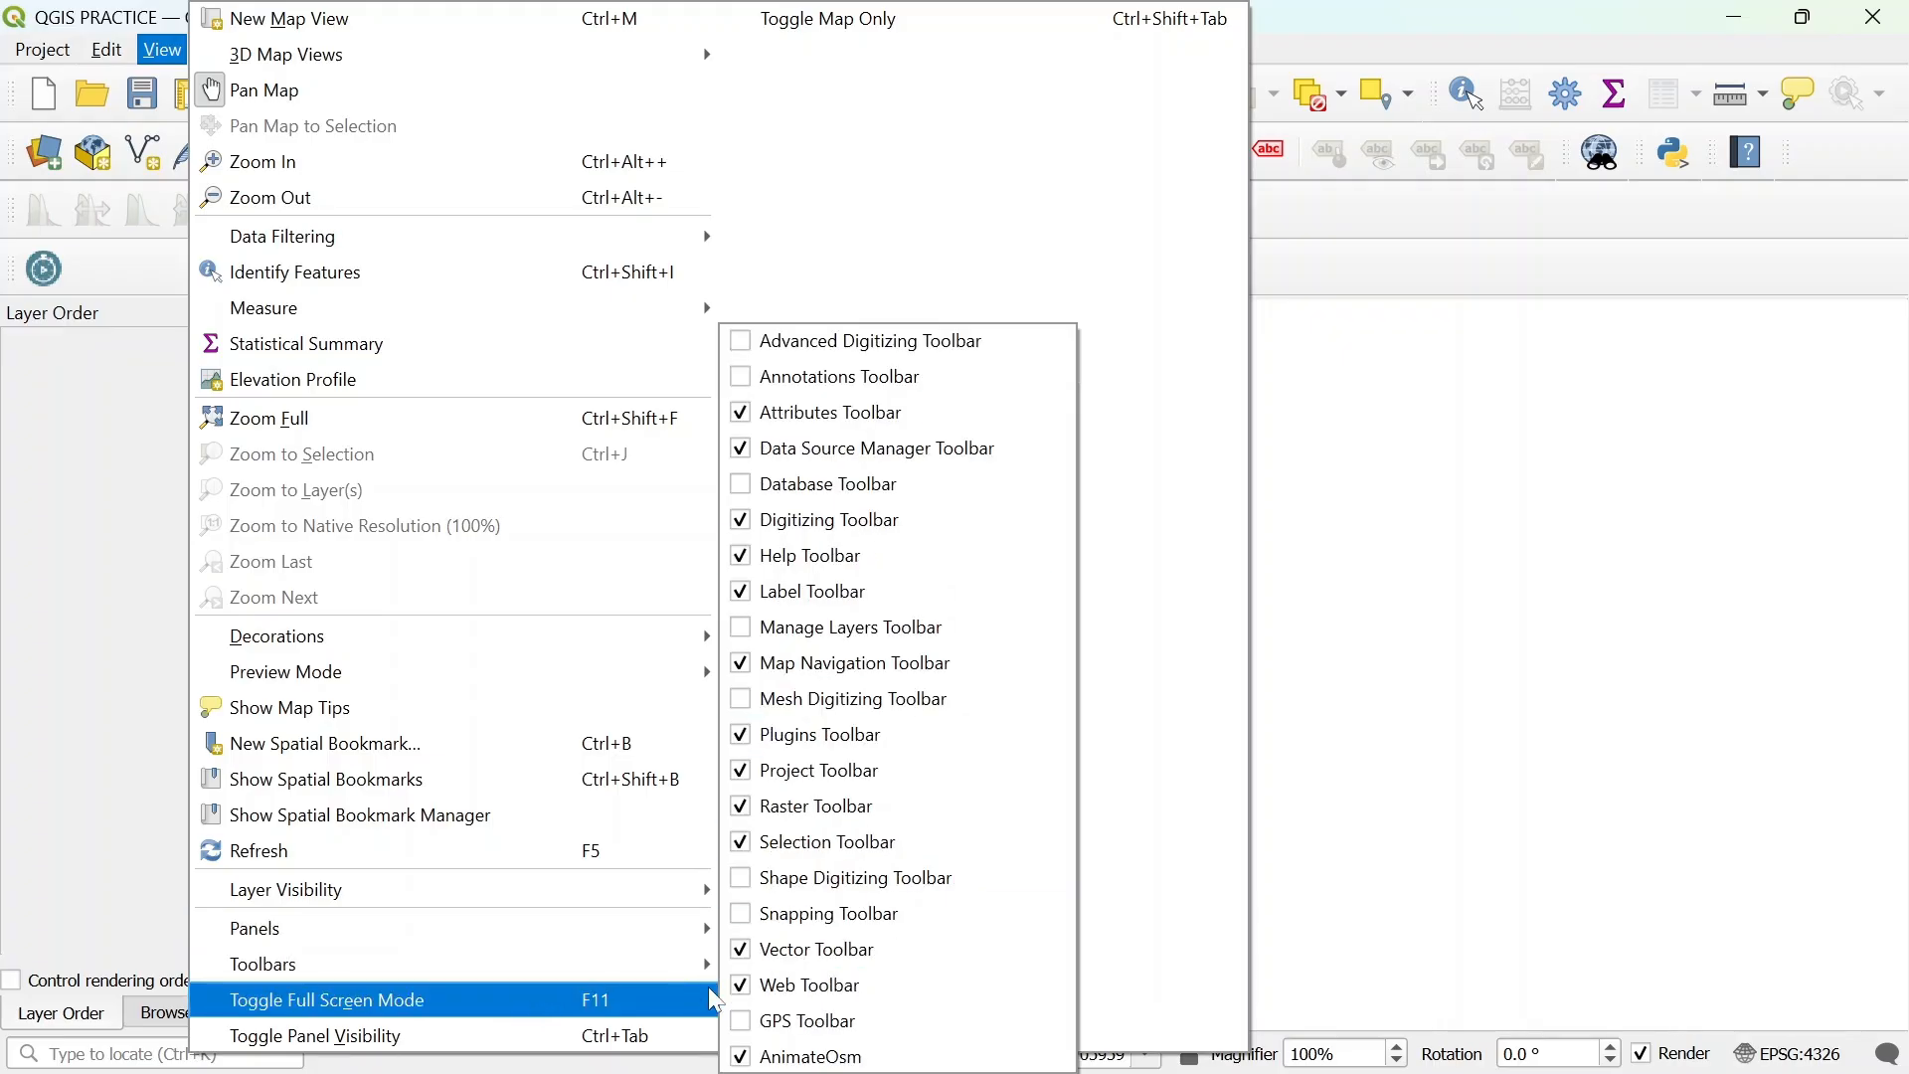
{"action": "left_click", "coordinate": [45, 574]}
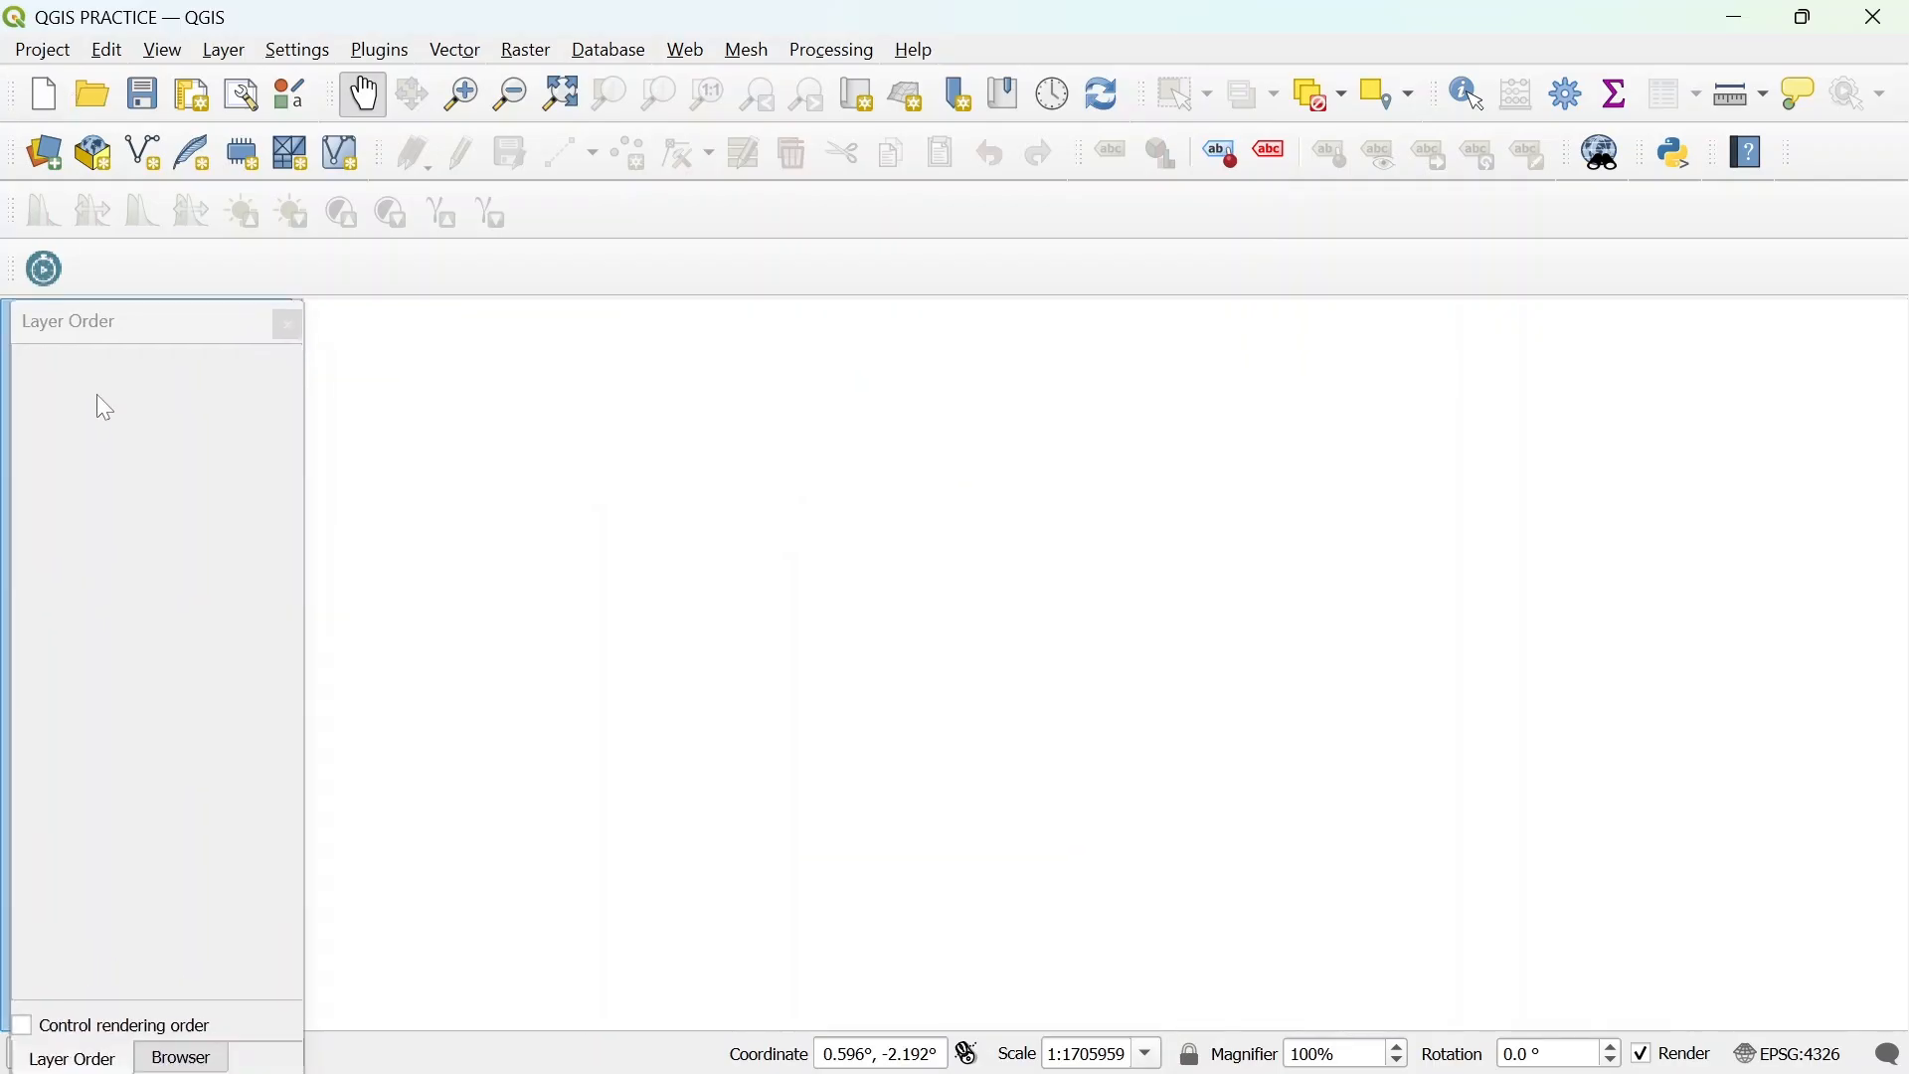
Close the Layer Order panel and show the Layers panel beneath the Browser.
{"action": "left_click", "coordinate": [283, 313]}
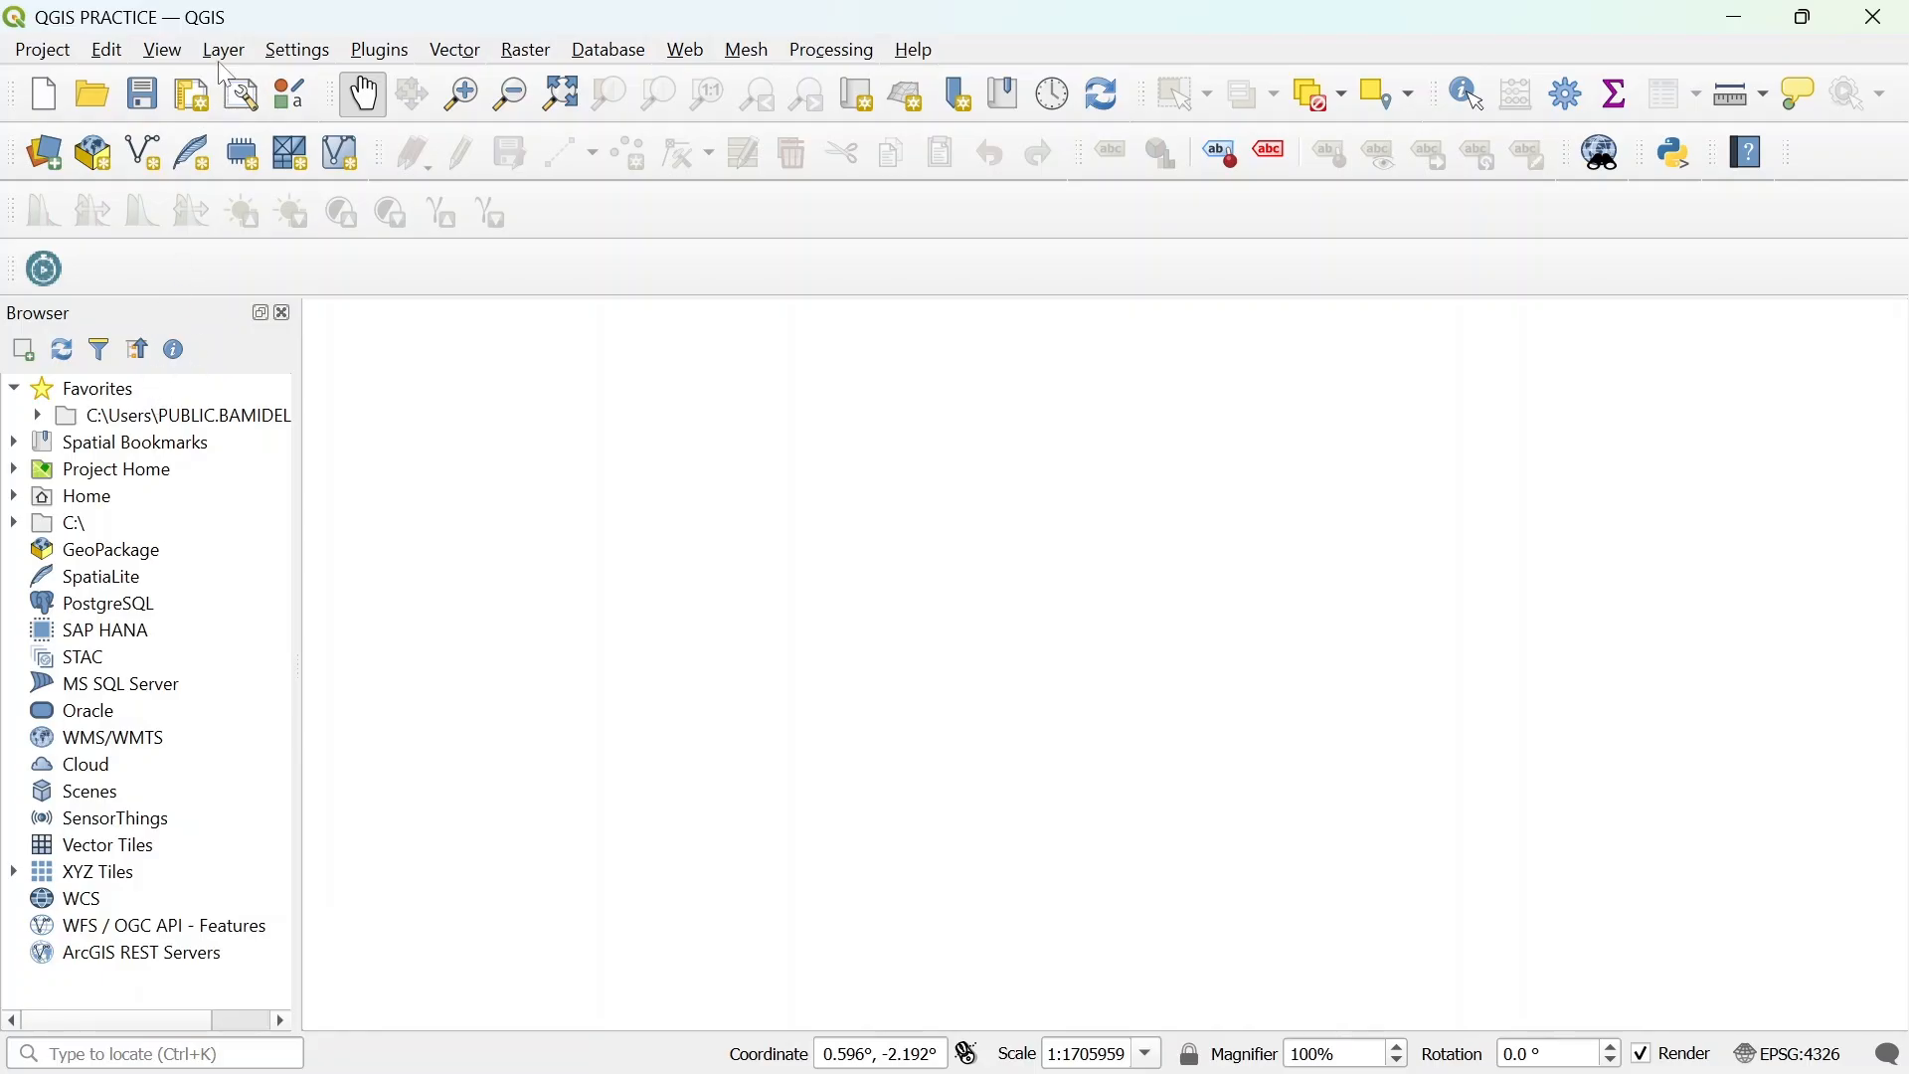
{"action": "left_click", "coordinate": [175, 58]}
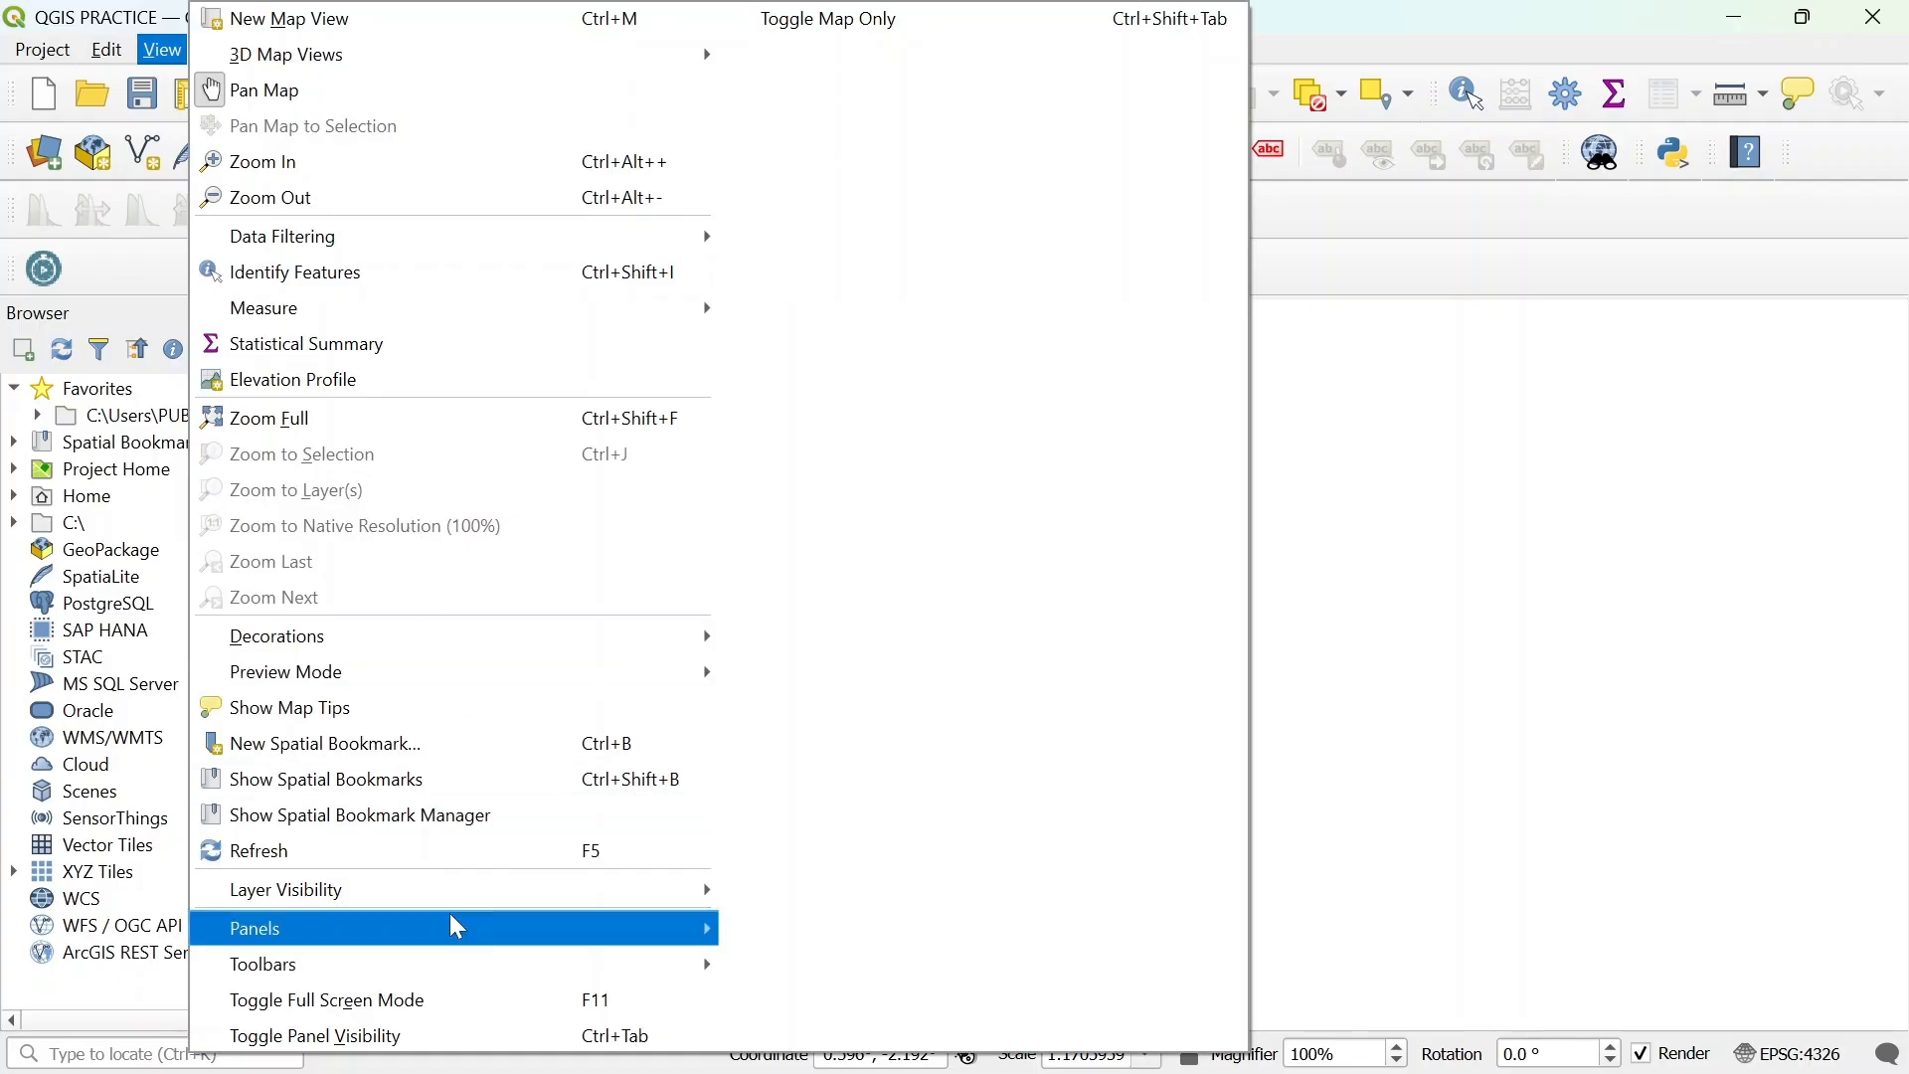
{"action": "mouse_move", "coordinate": [455, 916]}
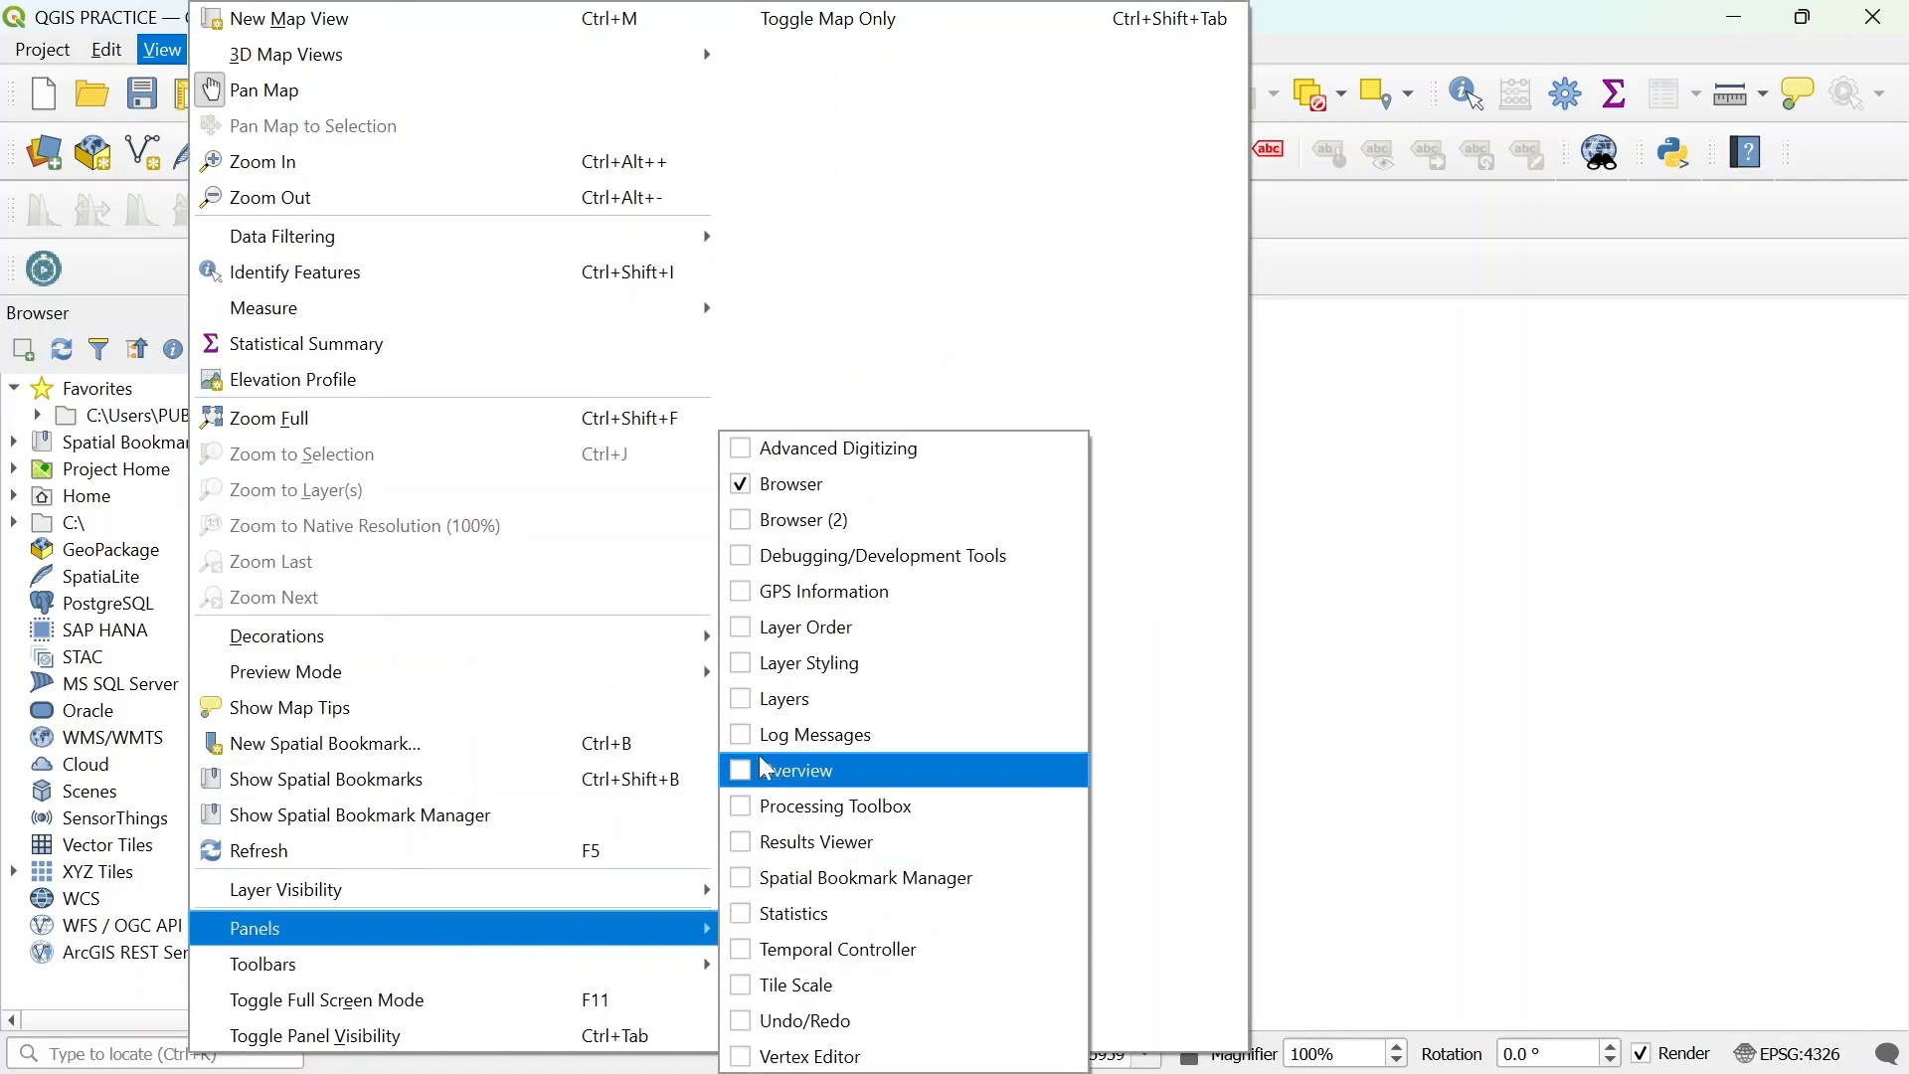
{"action": "left_click", "coordinate": [760, 698]}
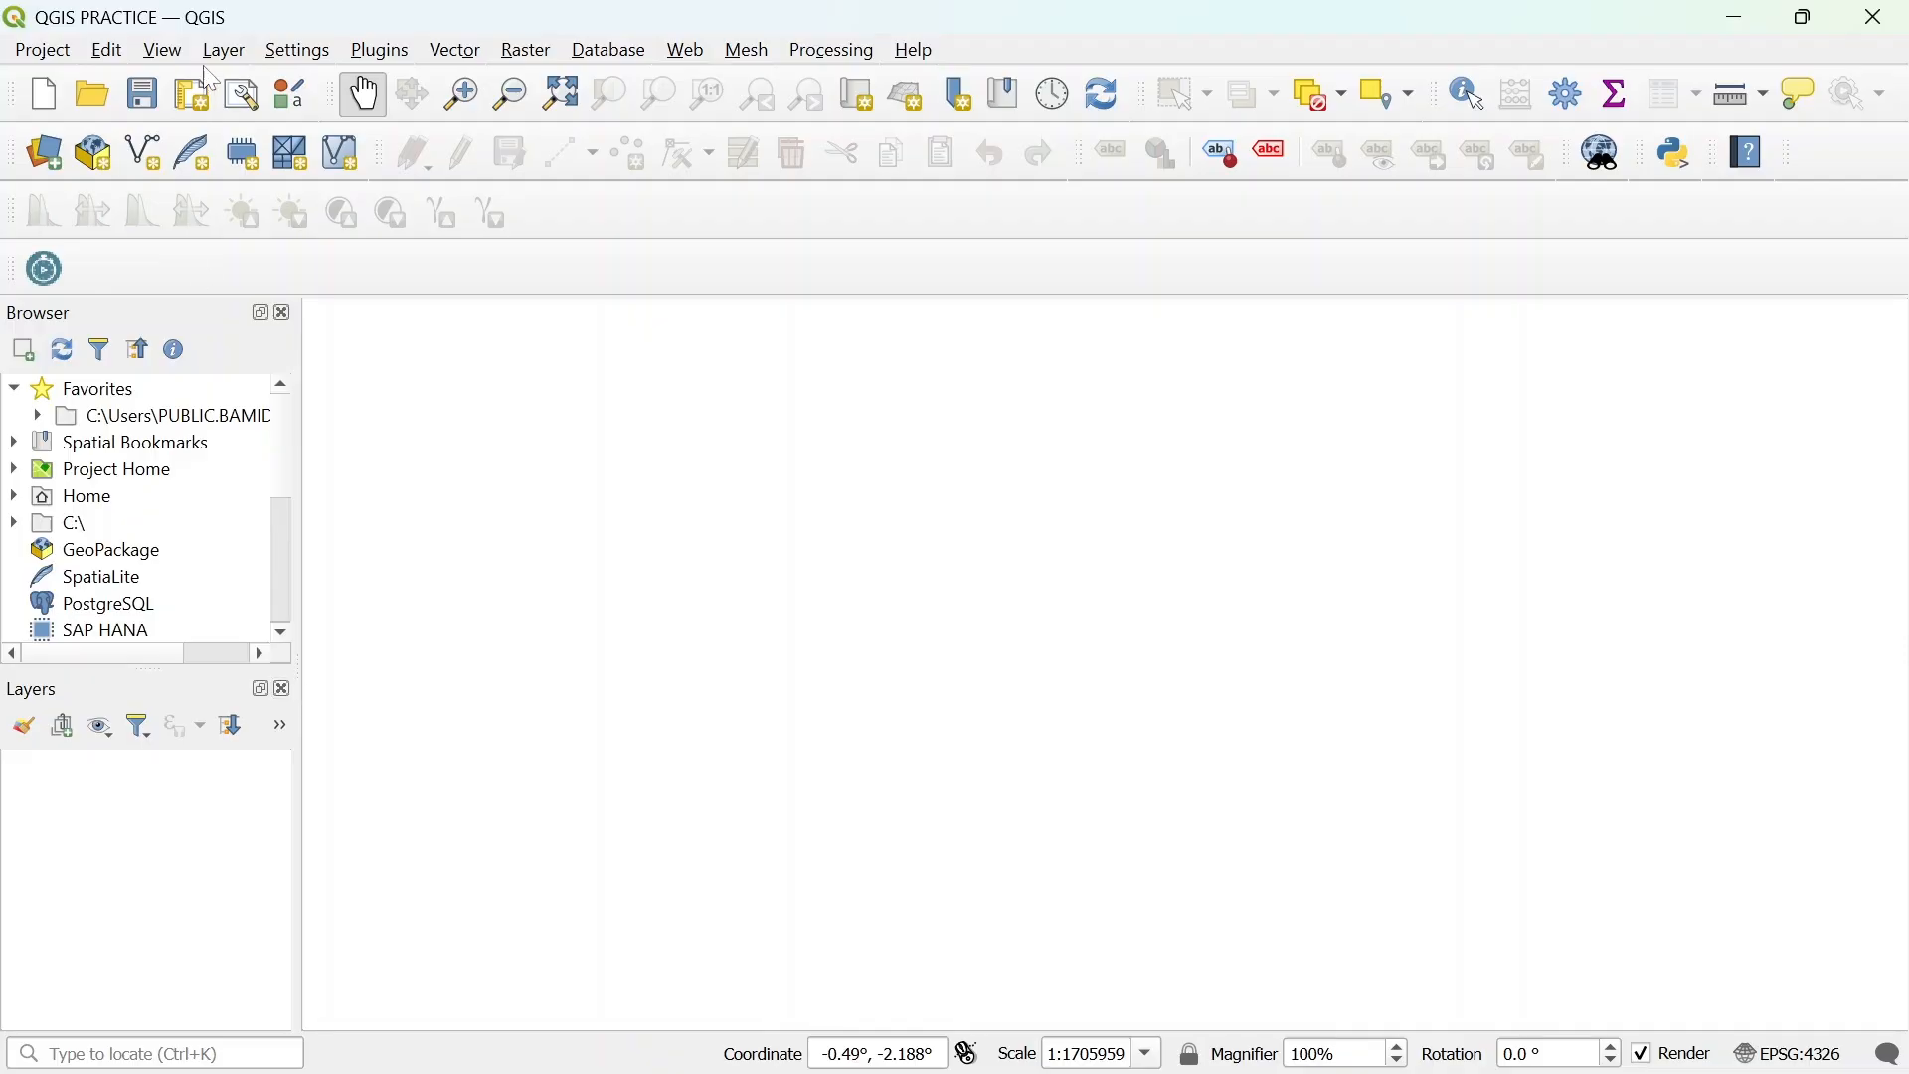
{"action": "left_click", "coordinate": [164, 50]}
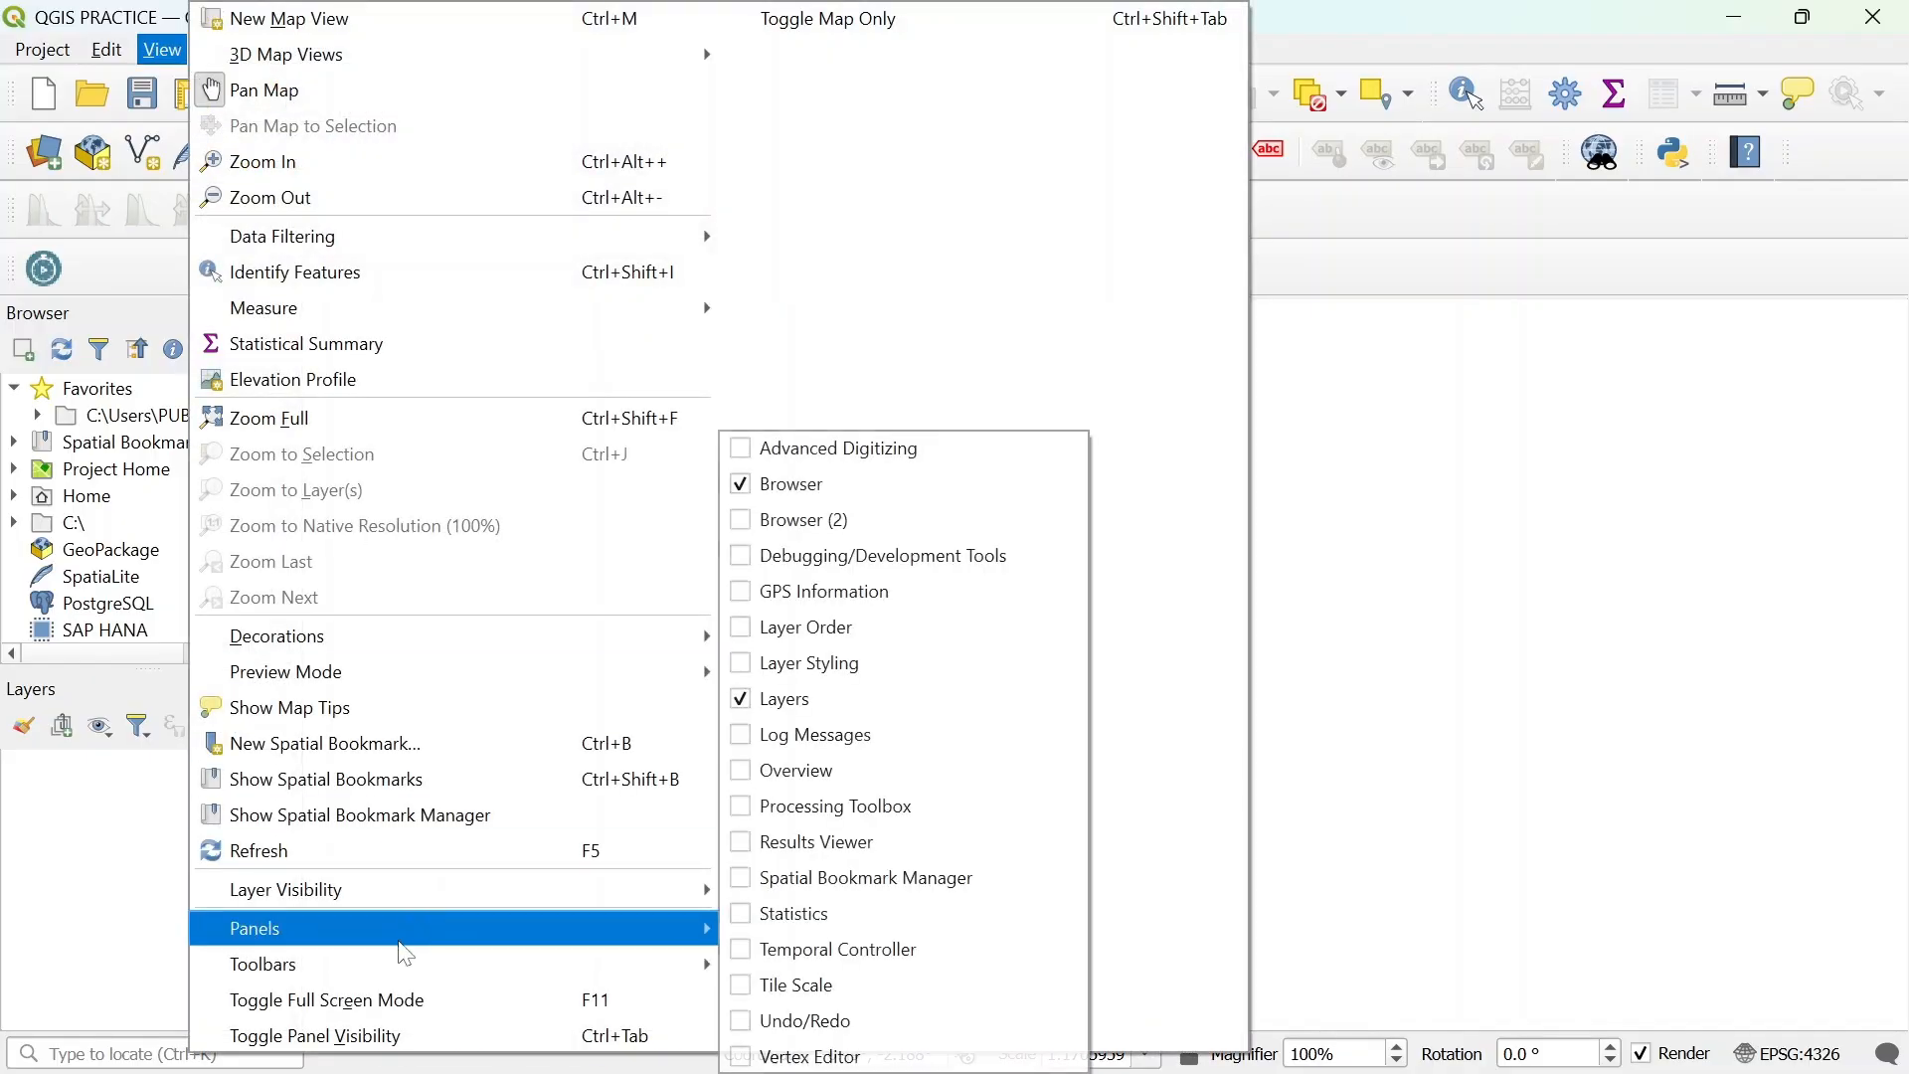
{"action": "left_click", "coordinate": [1536, 763]}
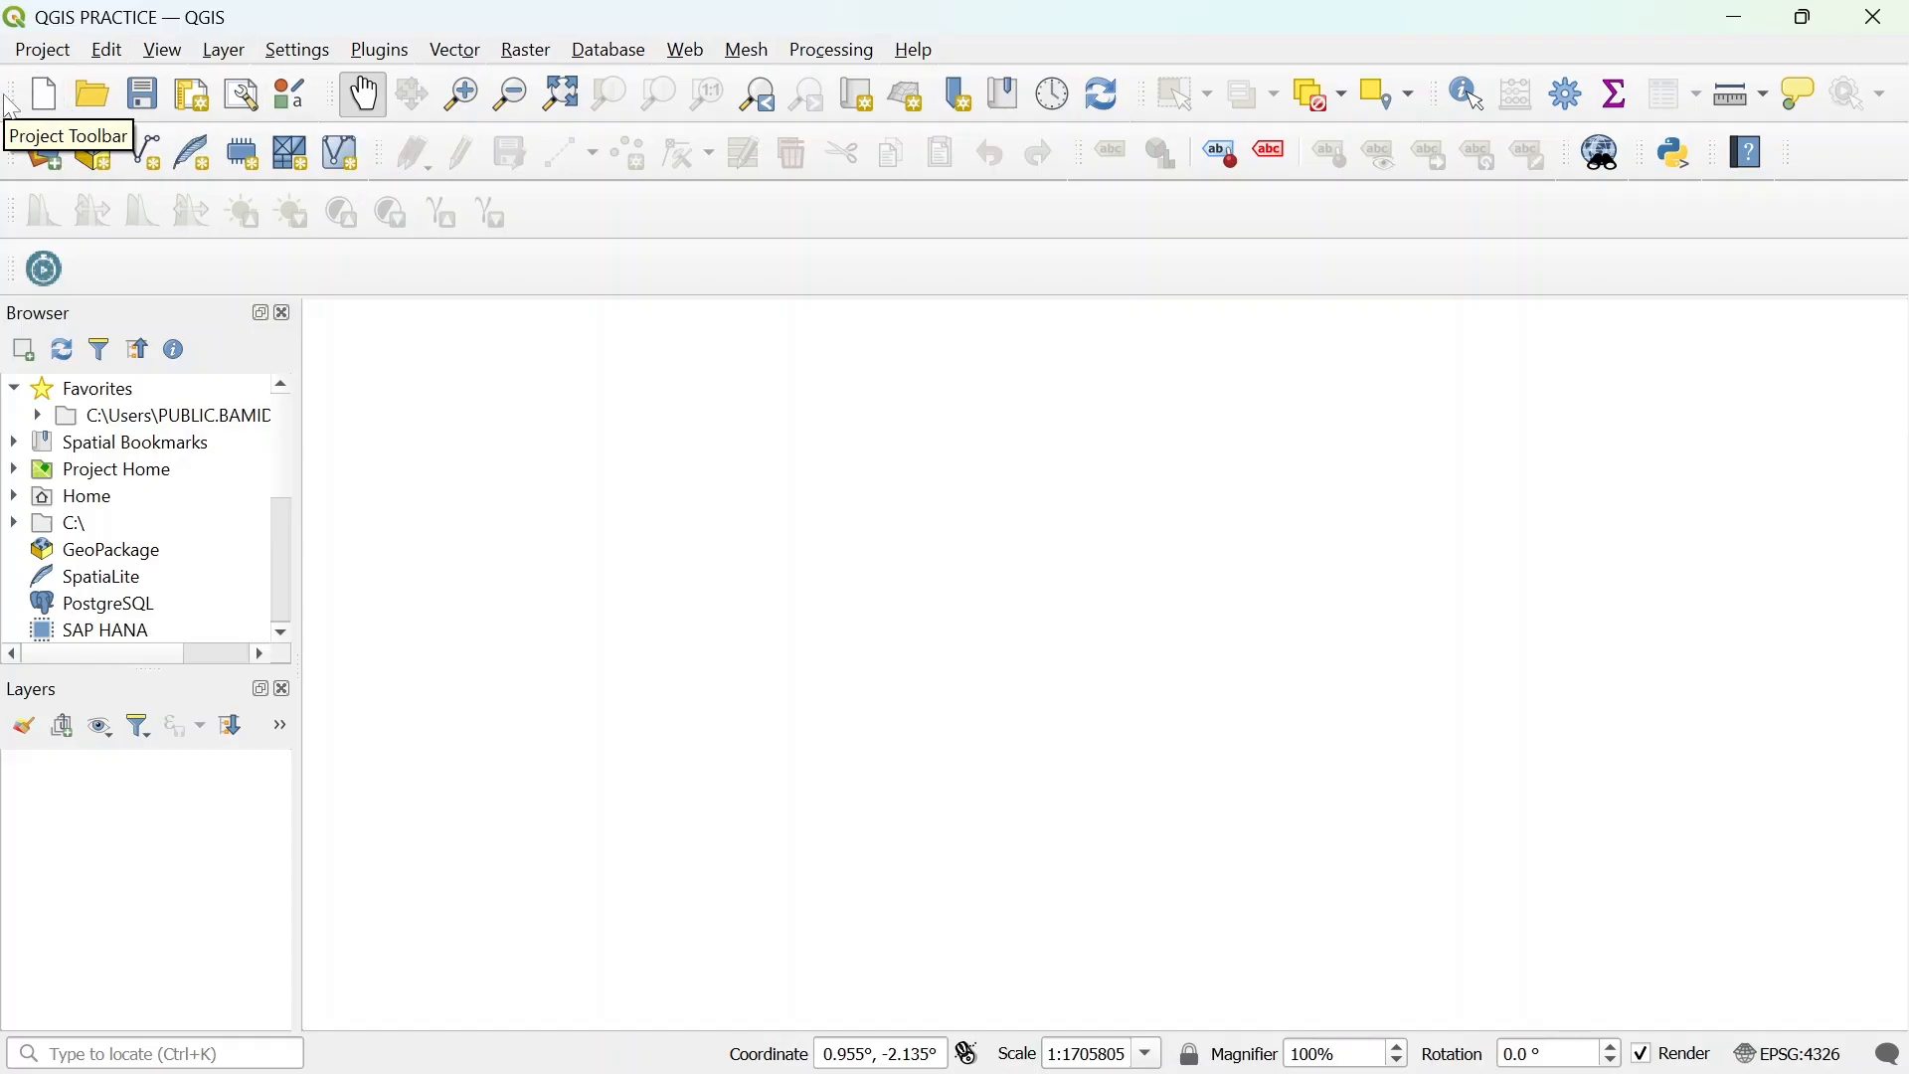
{"action": "mouse_move", "coordinate": [9, 93]}
{"action": "left_mouse_down"}
{"action": "mouse_move", "coordinate": [43, 127]}
{"action": "mouse_move", "coordinate": [24, 136]}
{"action": "mouse_move", "coordinate": [12, 94]}
{"action": "left_mouse_up"}
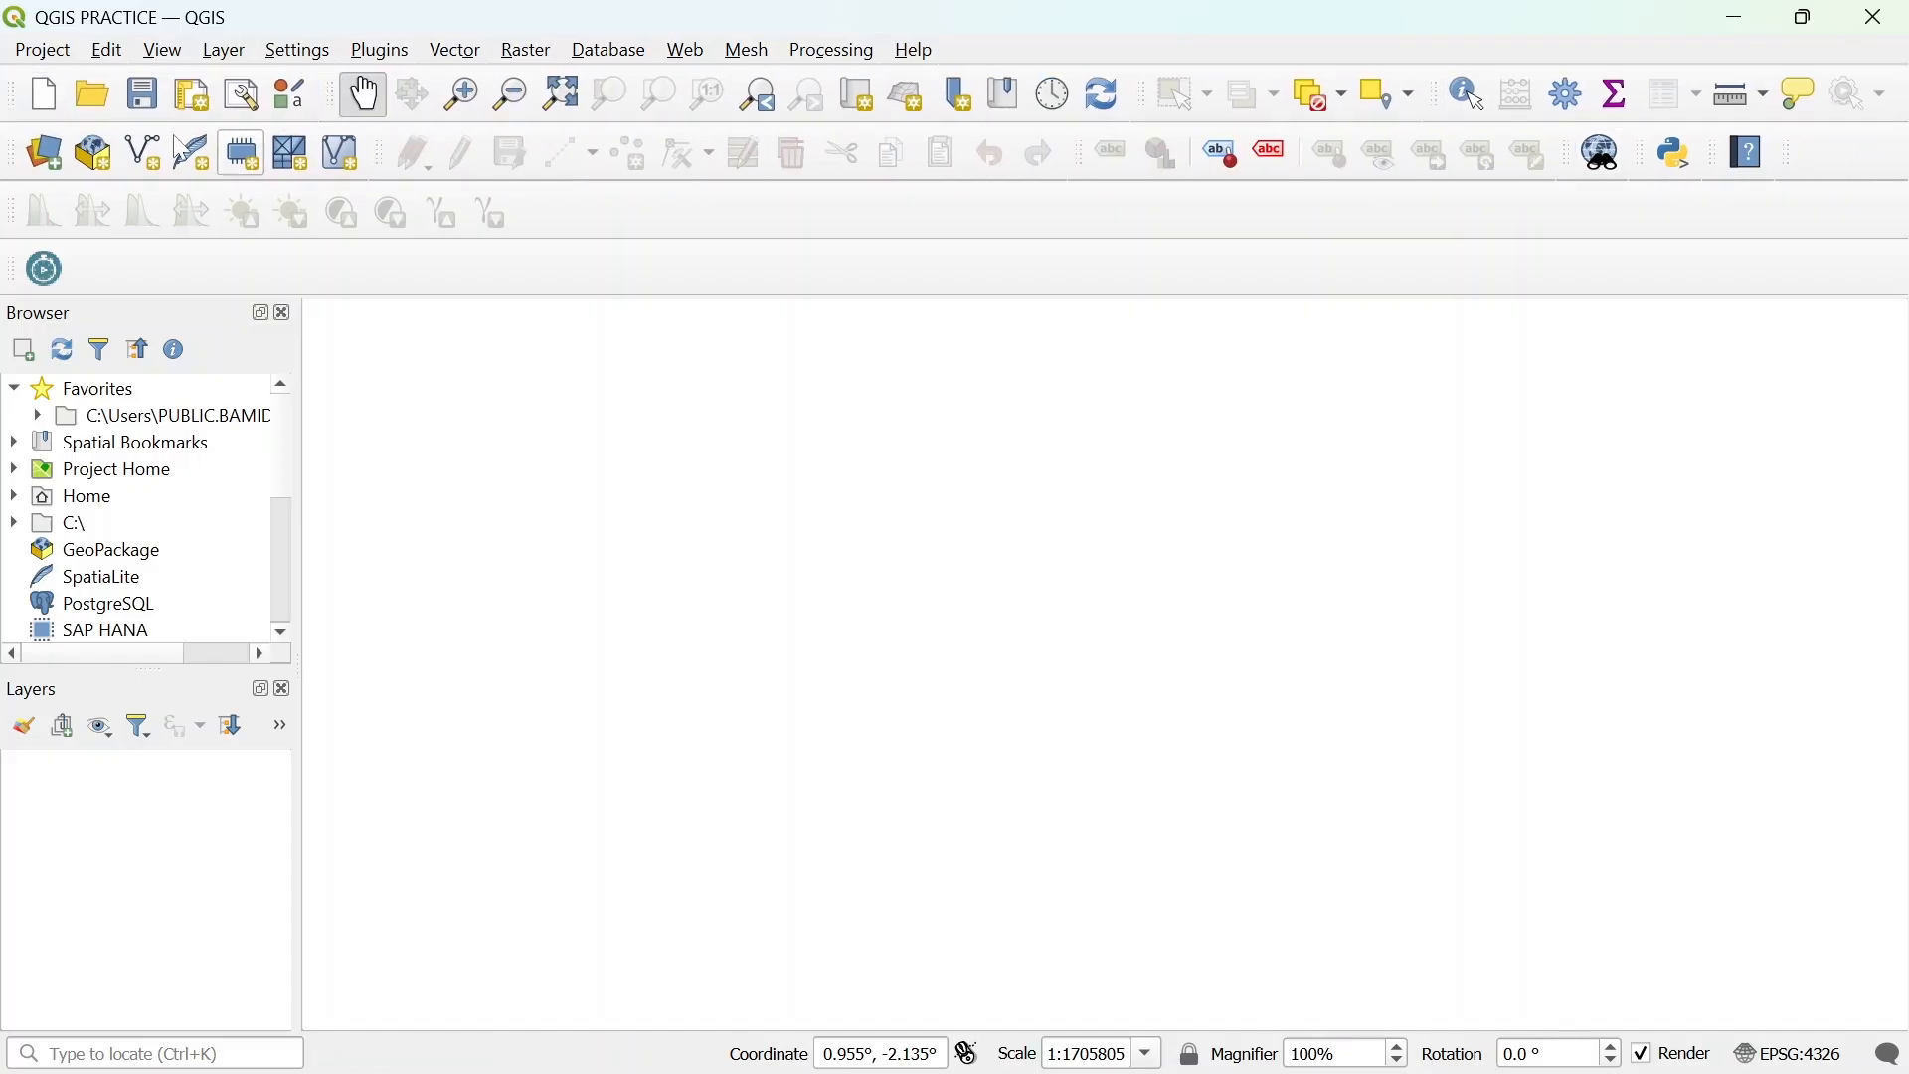
Switch the QGIS window to full screen mode.
{"action": "left_click", "coordinate": [162, 50]}
{"action": "mouse_move", "coordinate": [358, 963]}
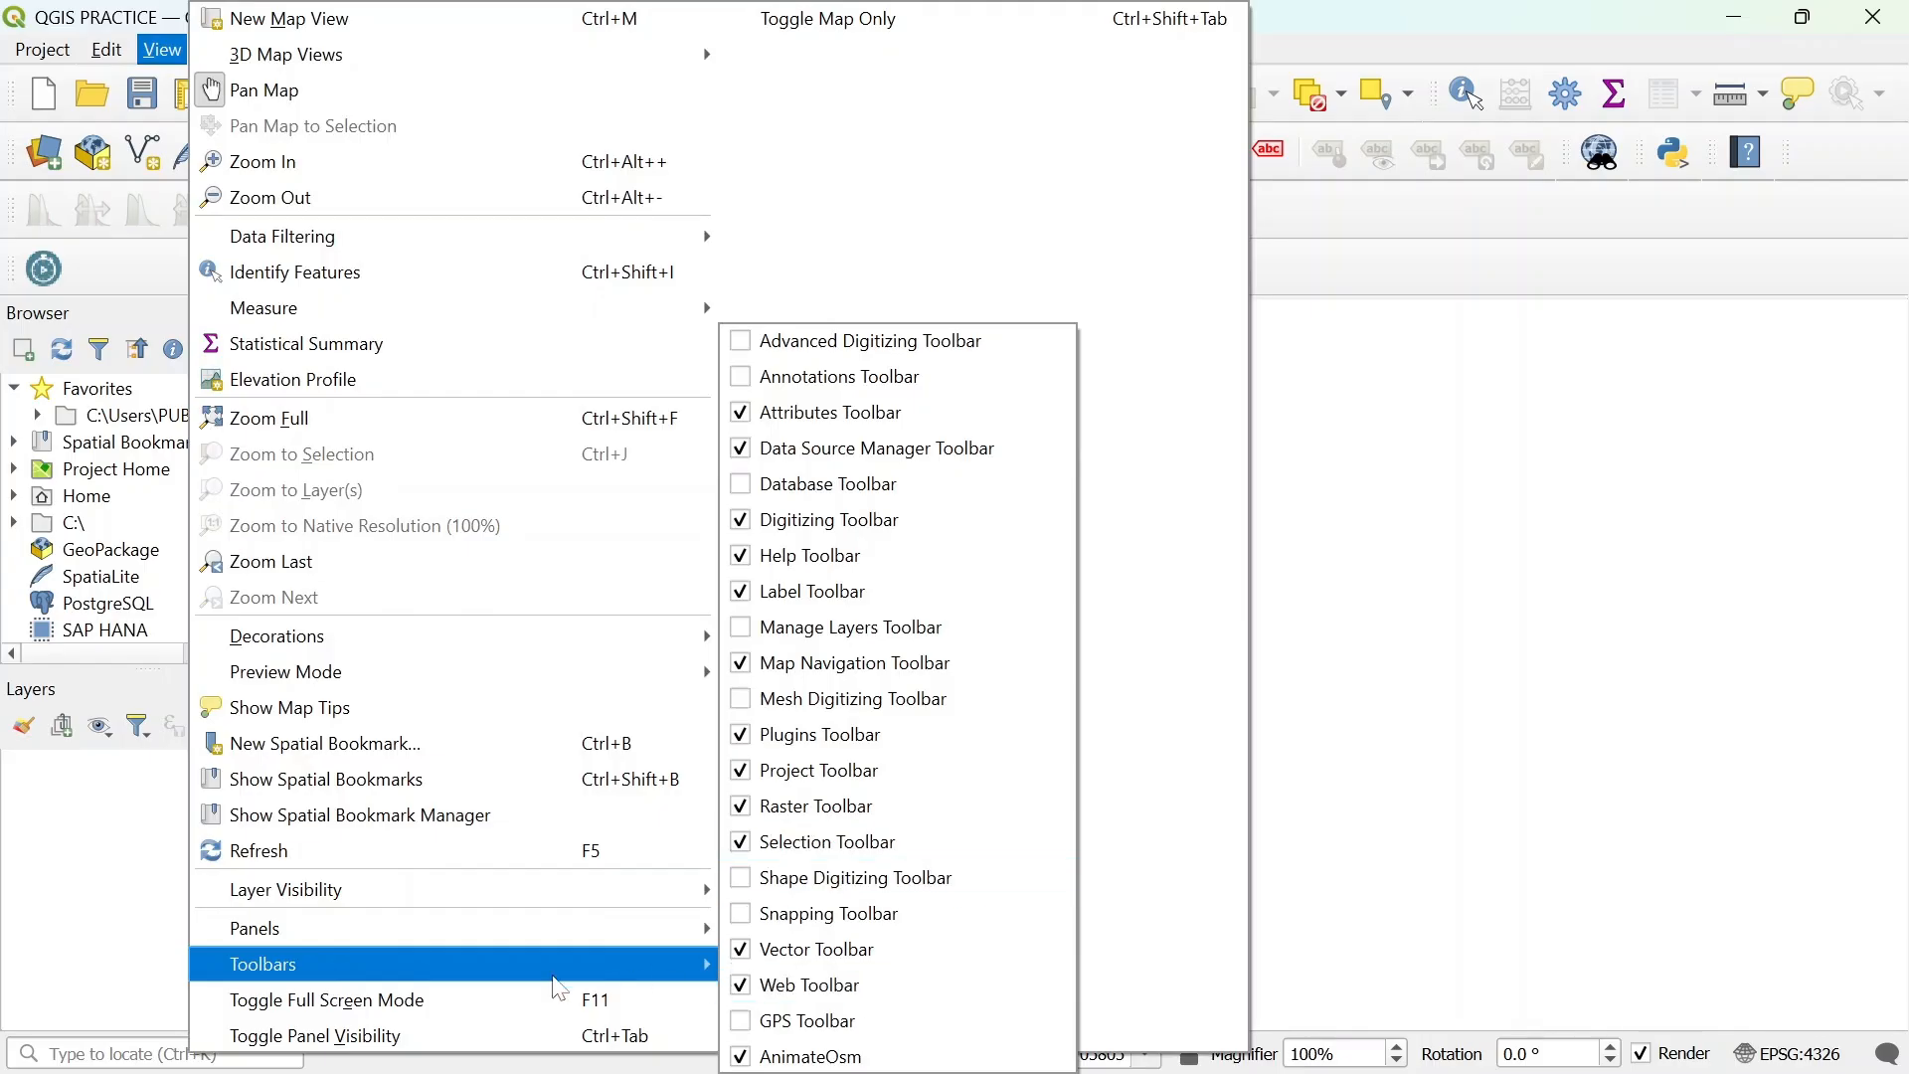
{"action": "left_click", "coordinate": [388, 1001]}
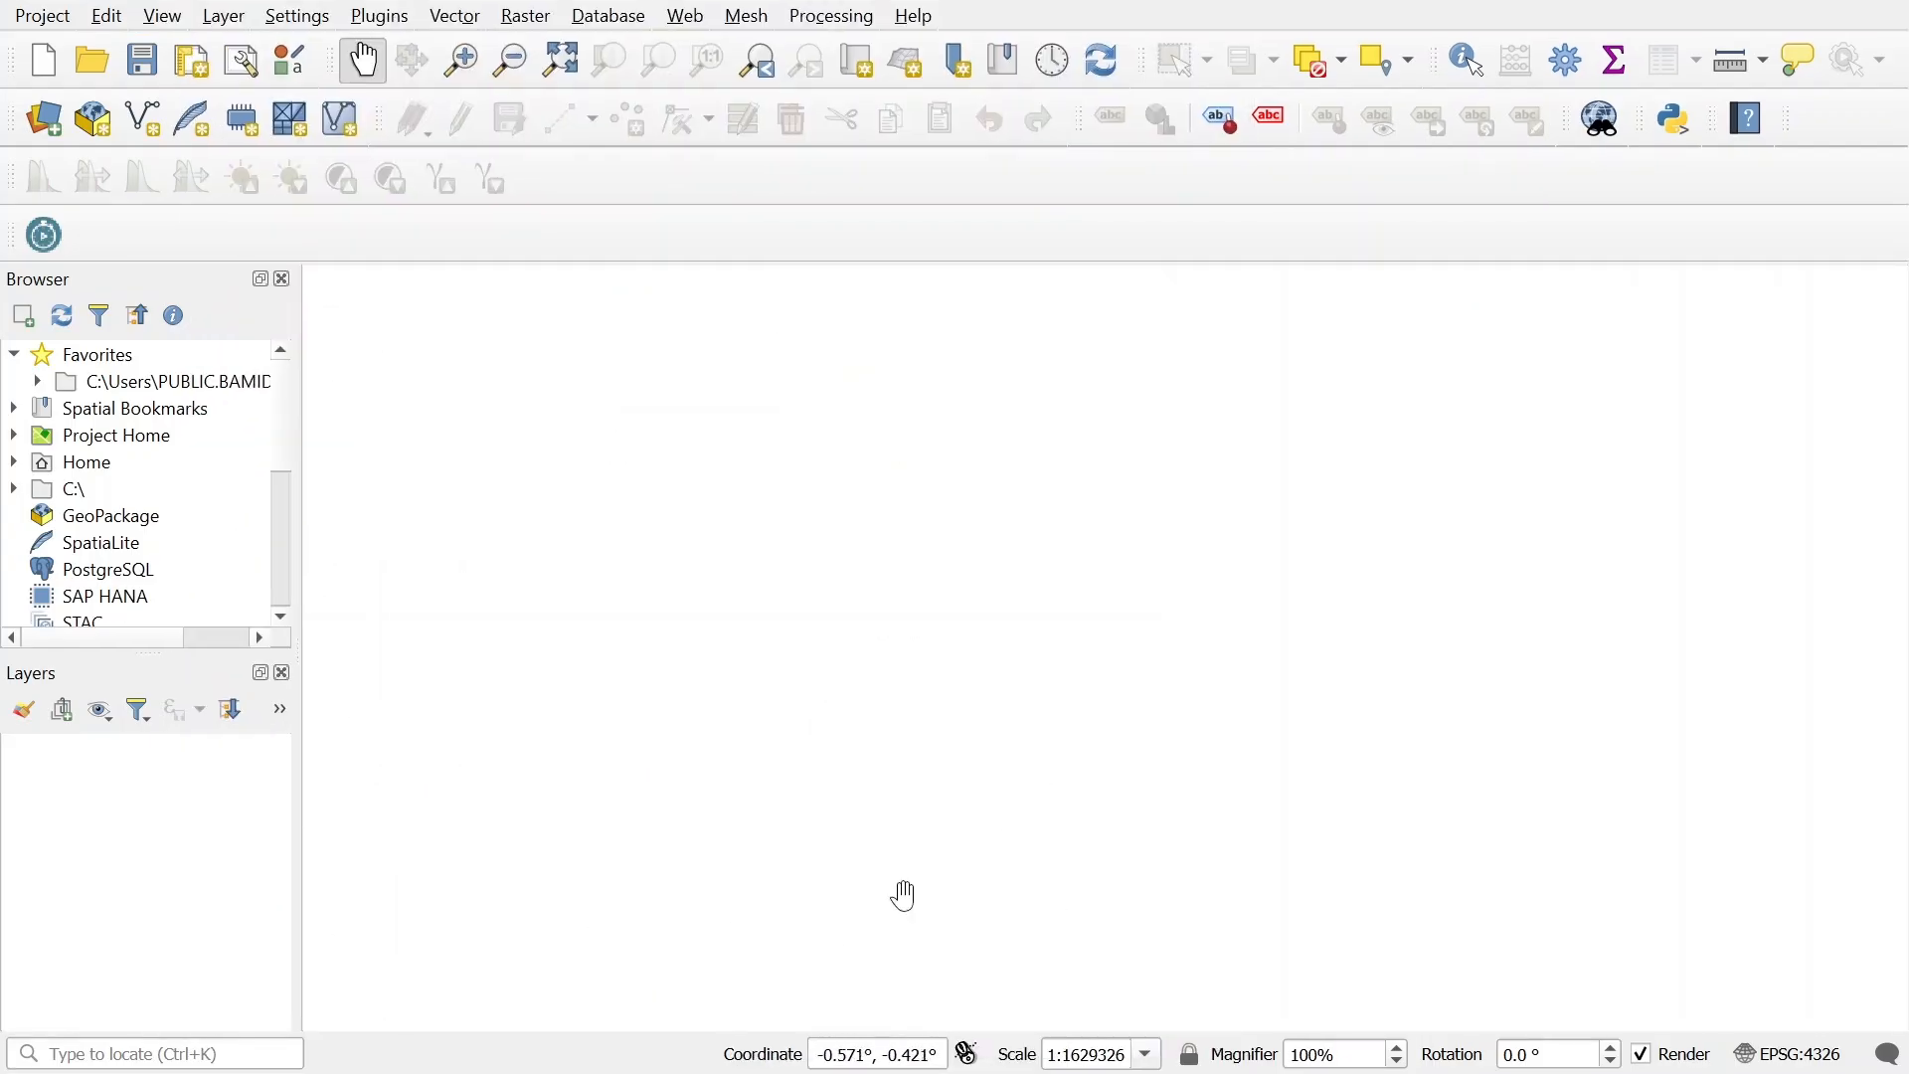
Open the plugin manager to review the installed plugins and close it again.
{"action": "left_click", "coordinate": [220, 20]}
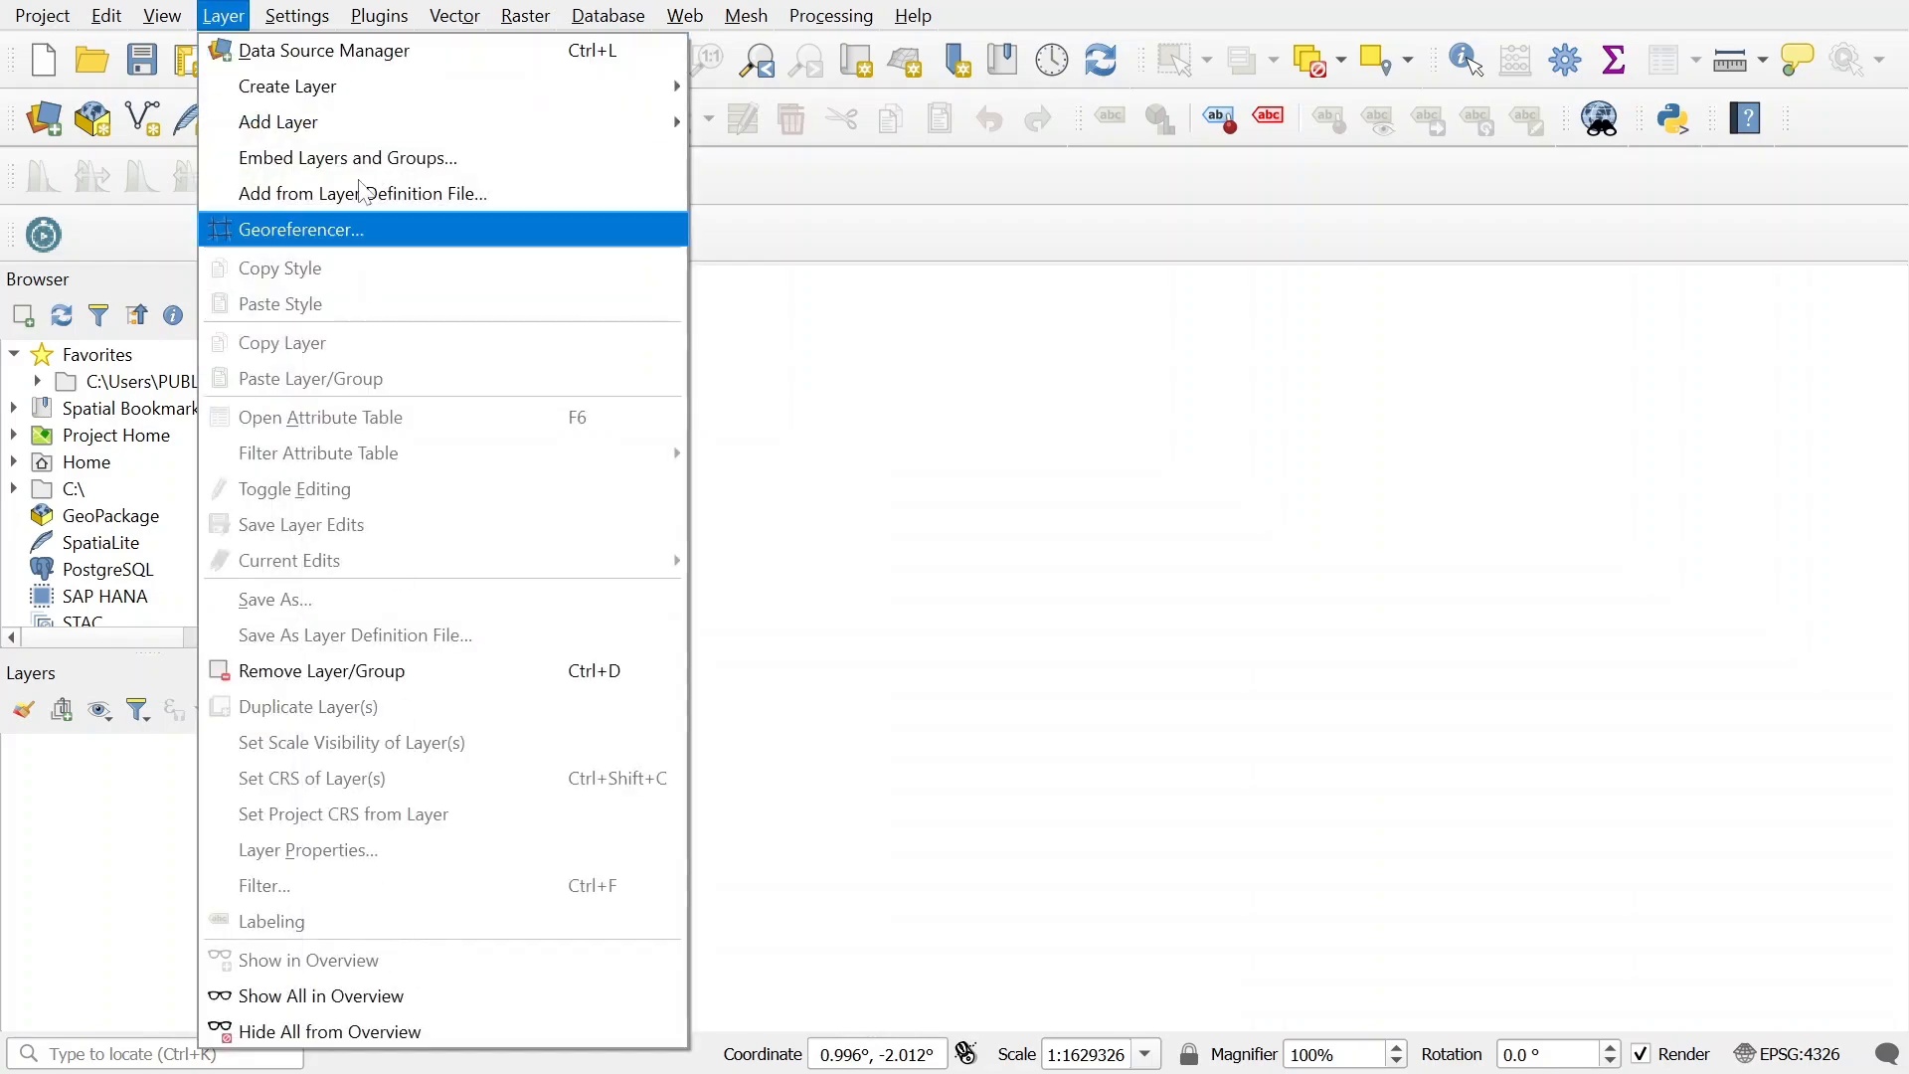
{"action": "mouse_move", "coordinate": [379, 17]}
{"action": "mouse_move", "coordinate": [220, 28]}
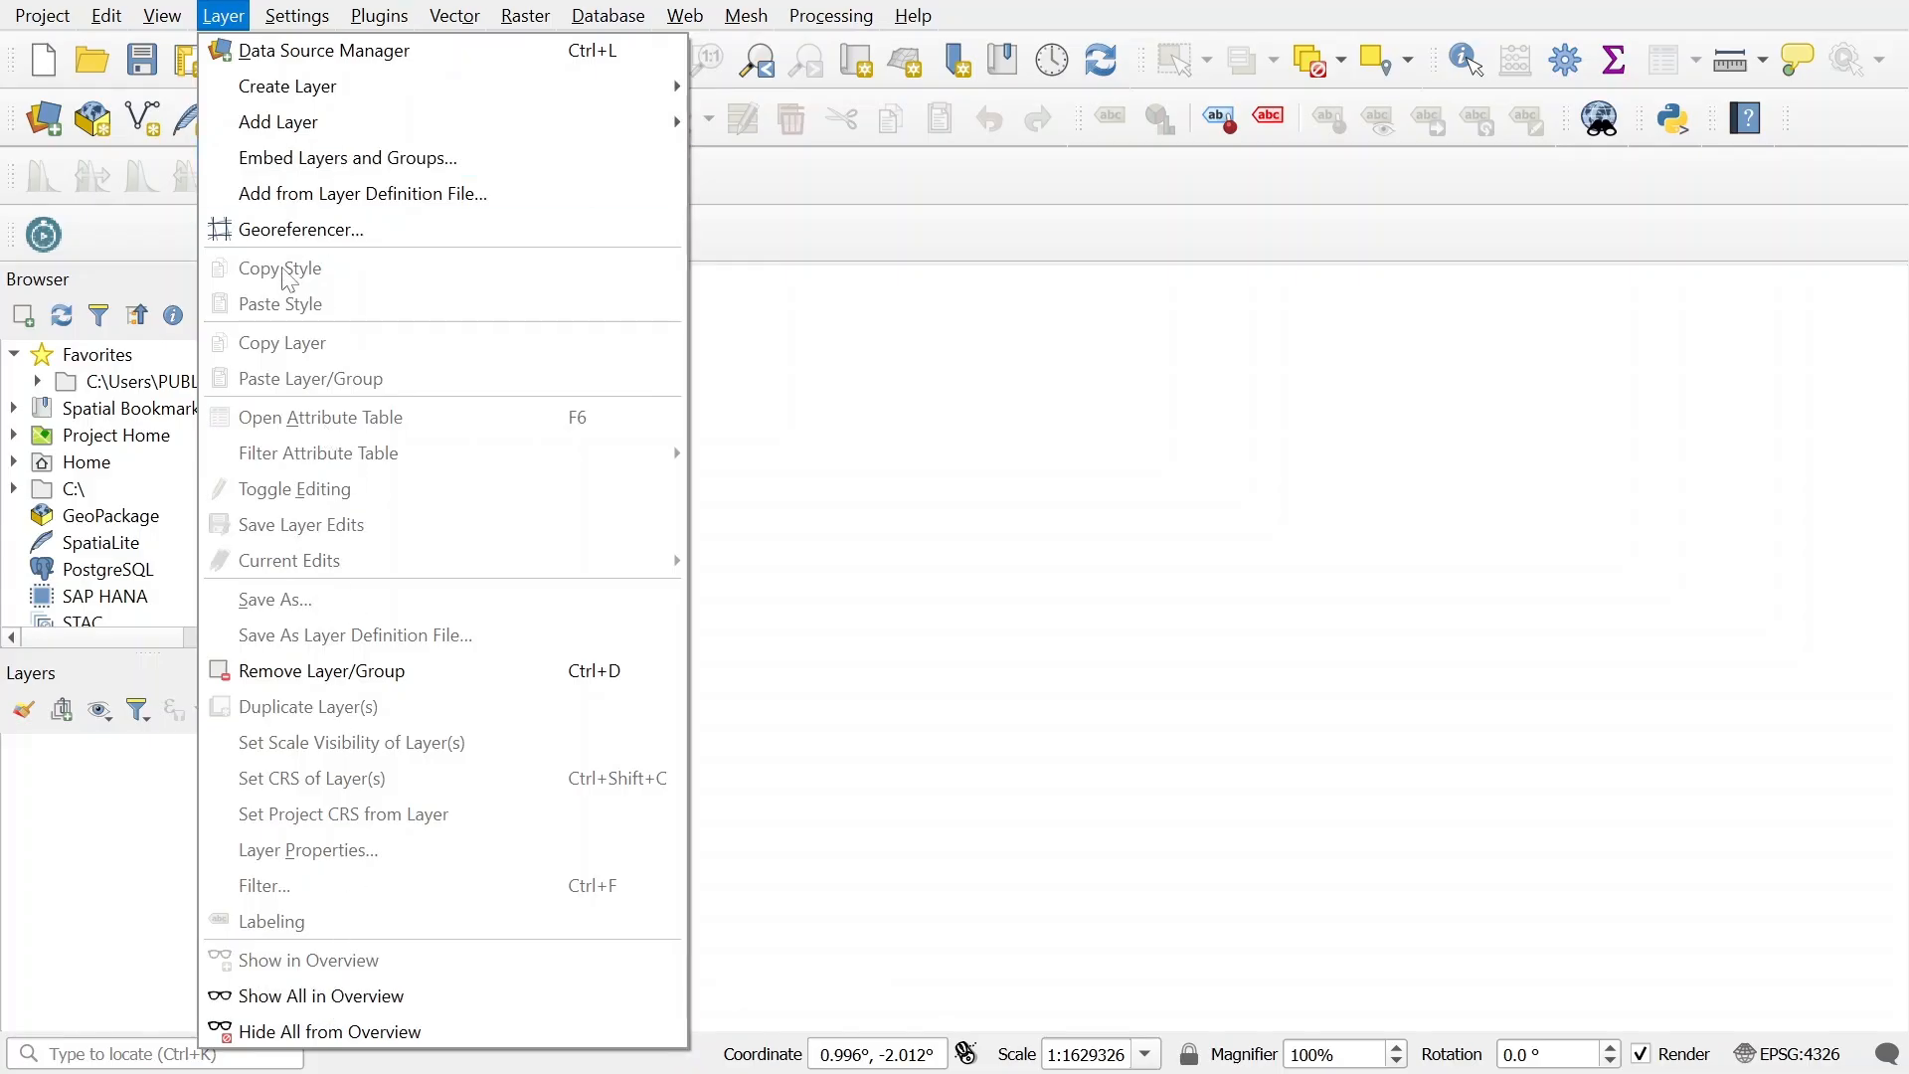
{"action": "mouse_move", "coordinate": [298, 12]}
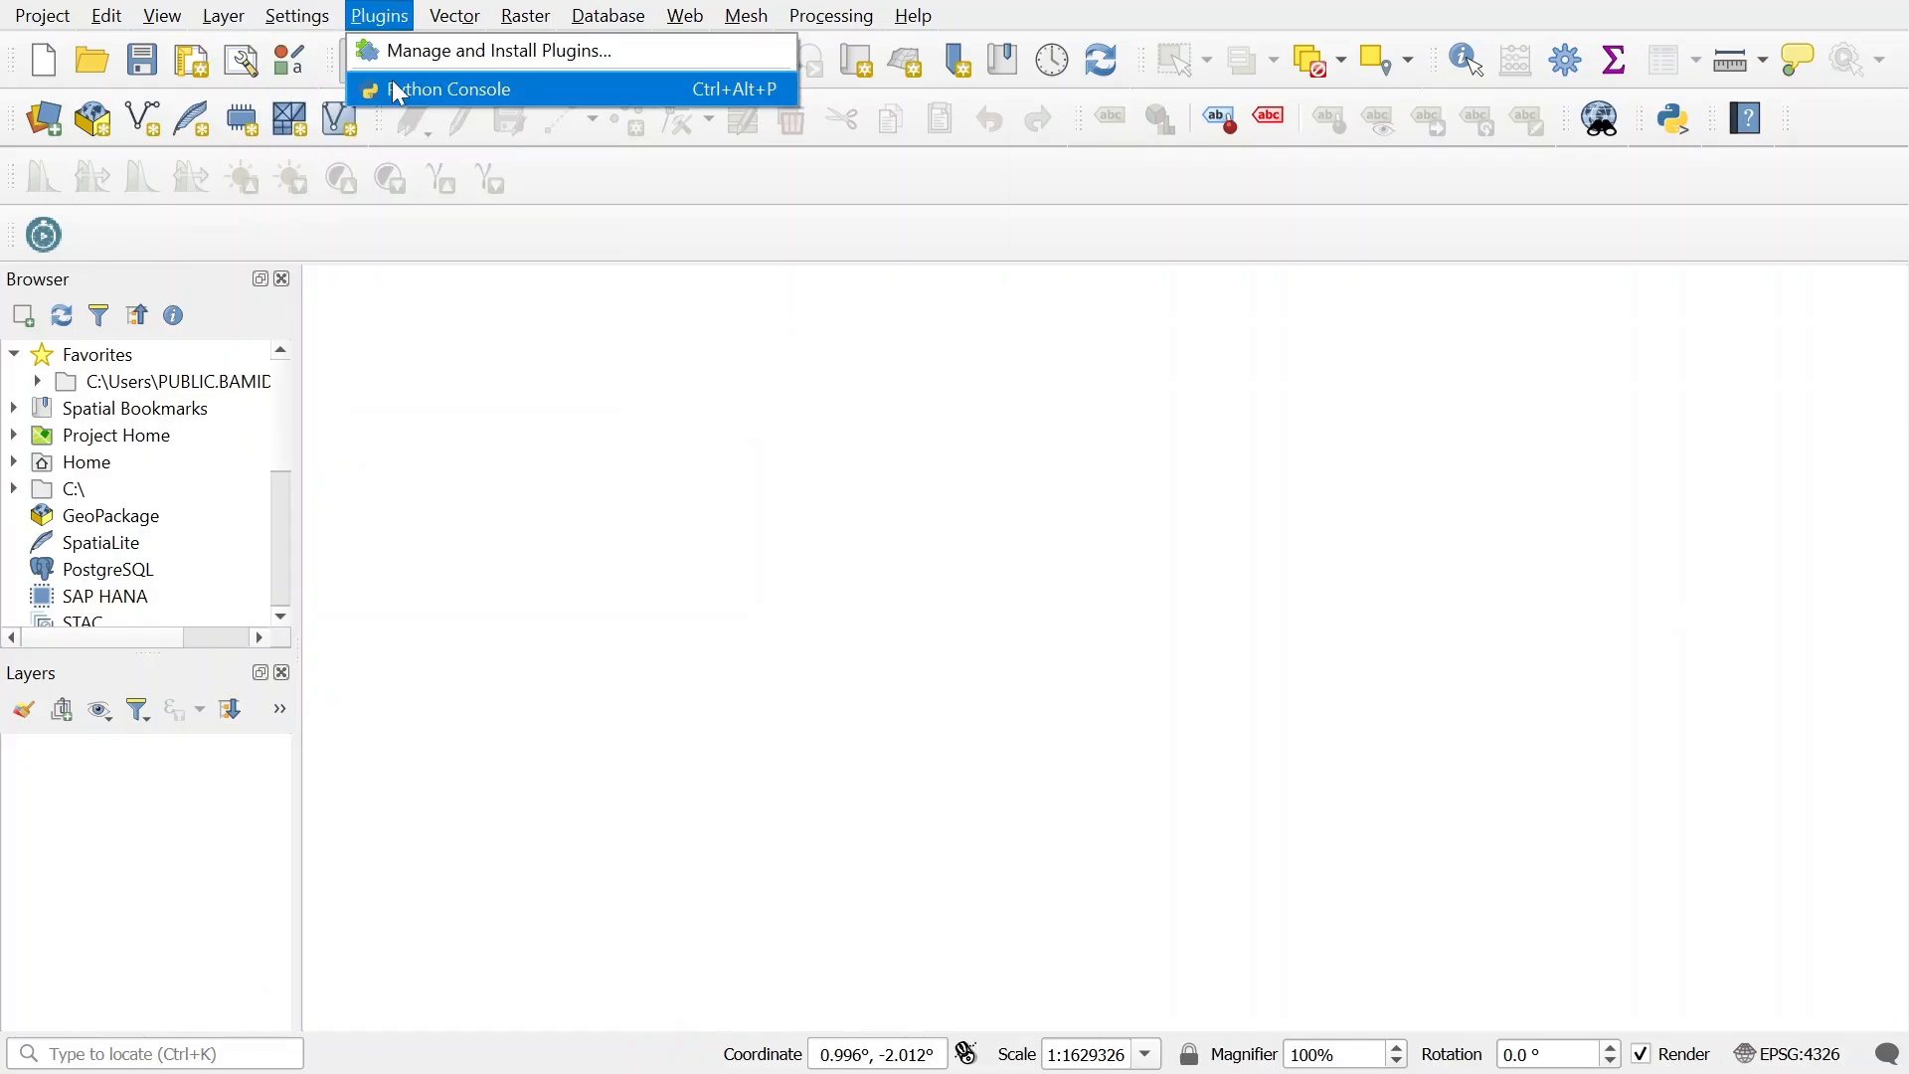
{"action": "left_click", "coordinate": [401, 55]}
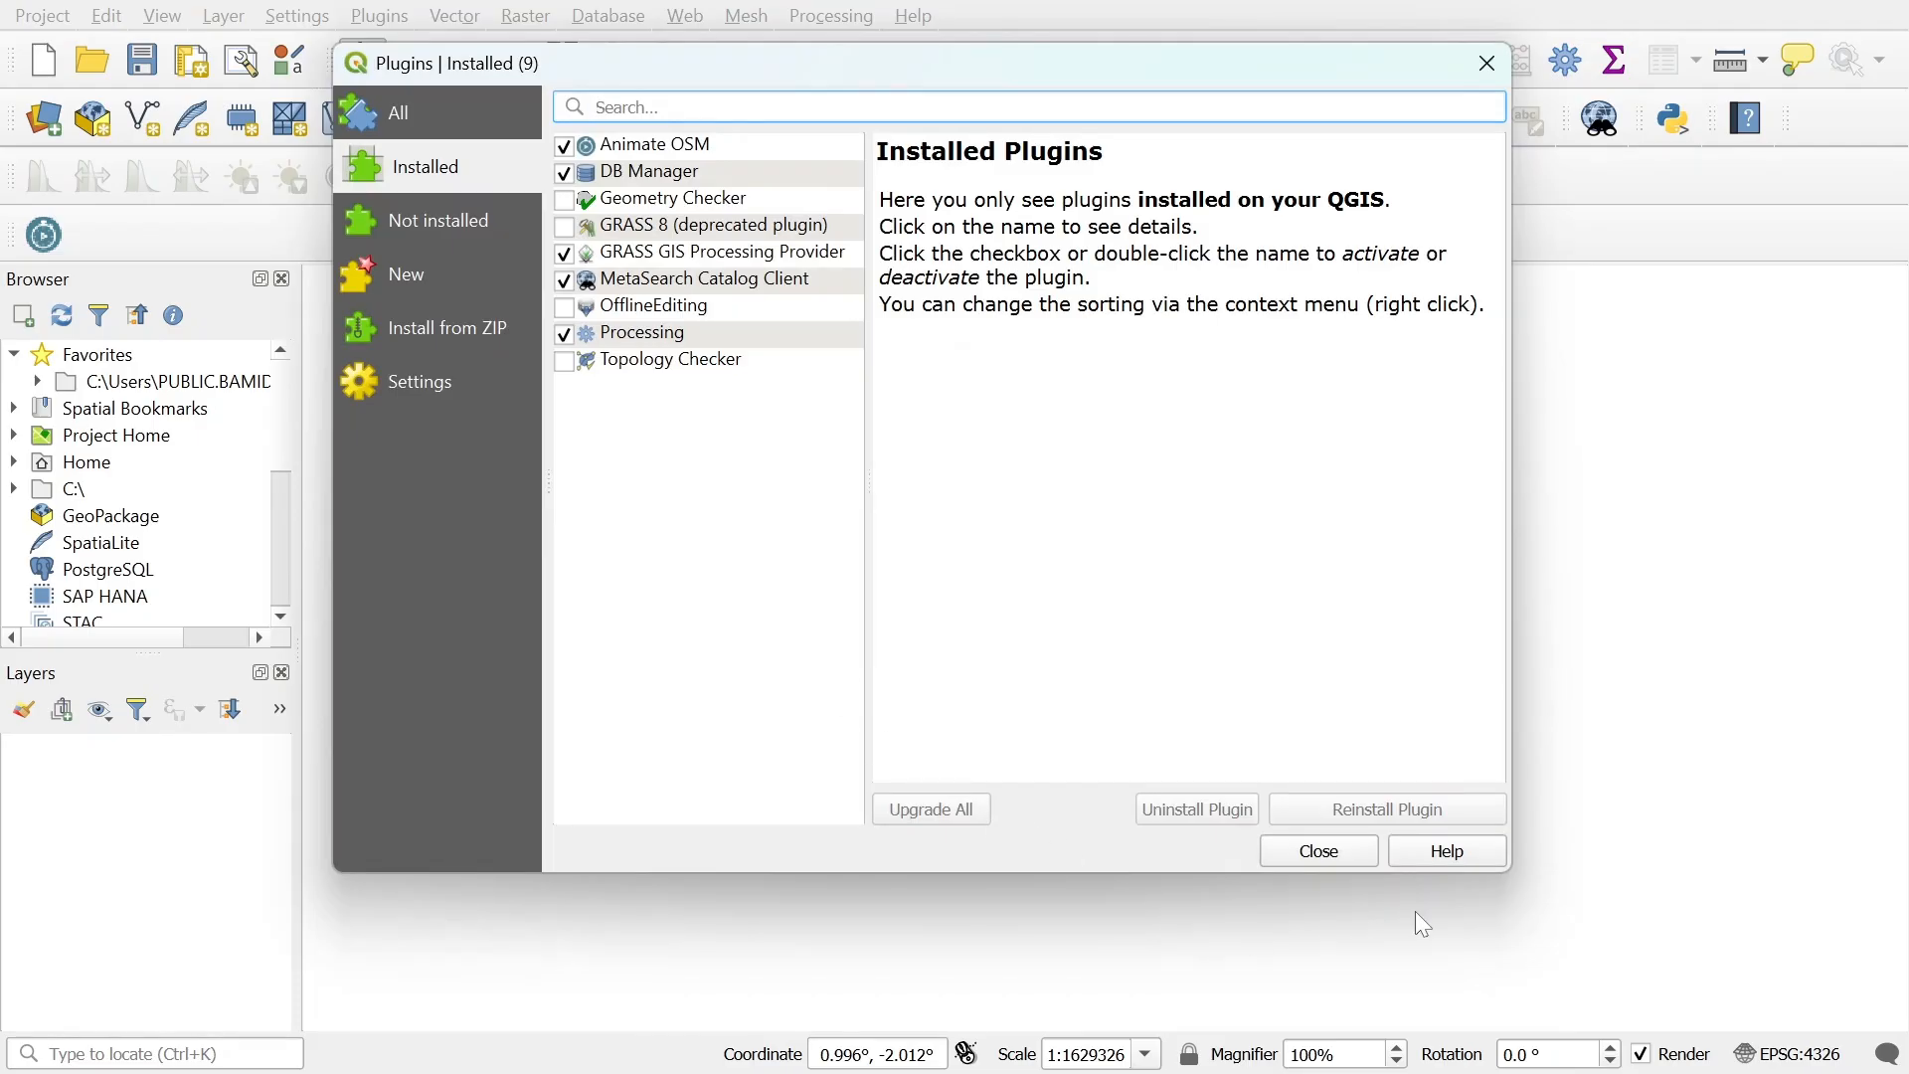
{"action": "left_click", "coordinate": [1353, 861]}
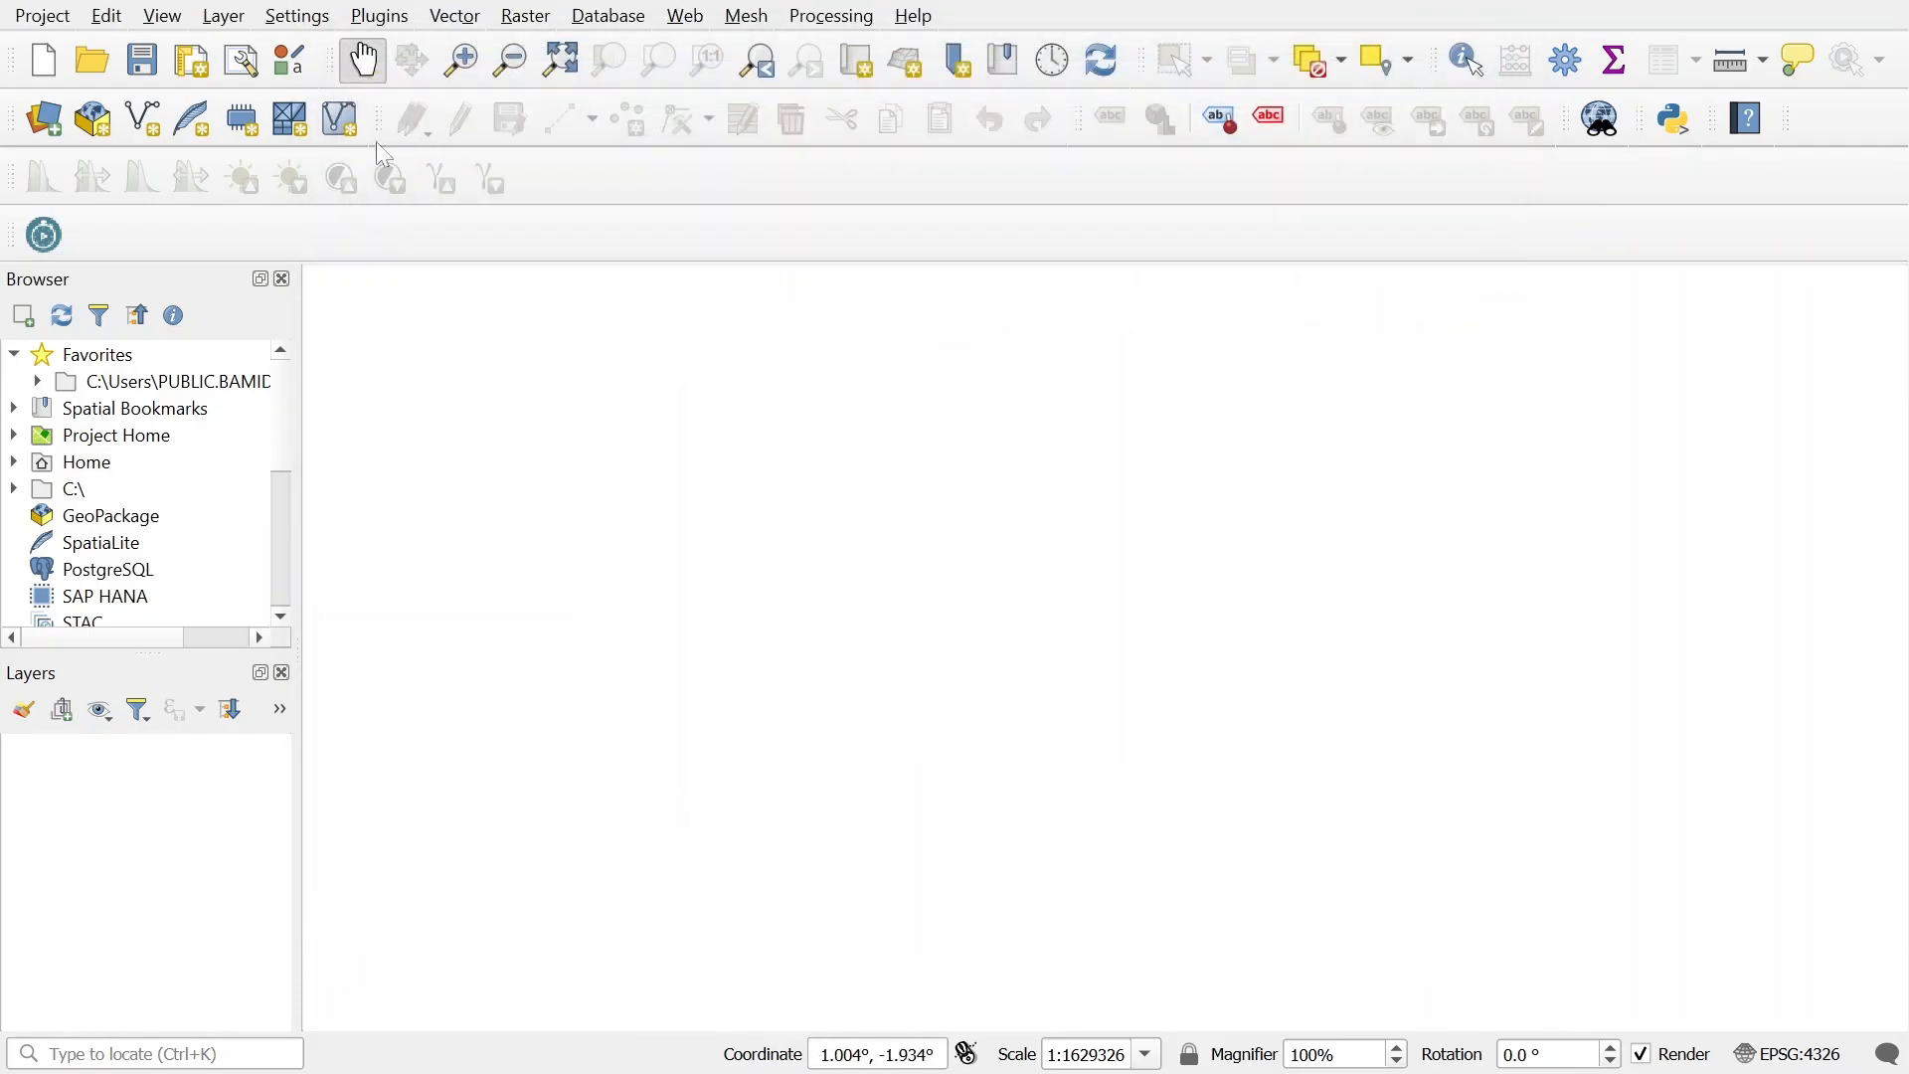
{"action": "left_click", "coordinate": [457, 20]}
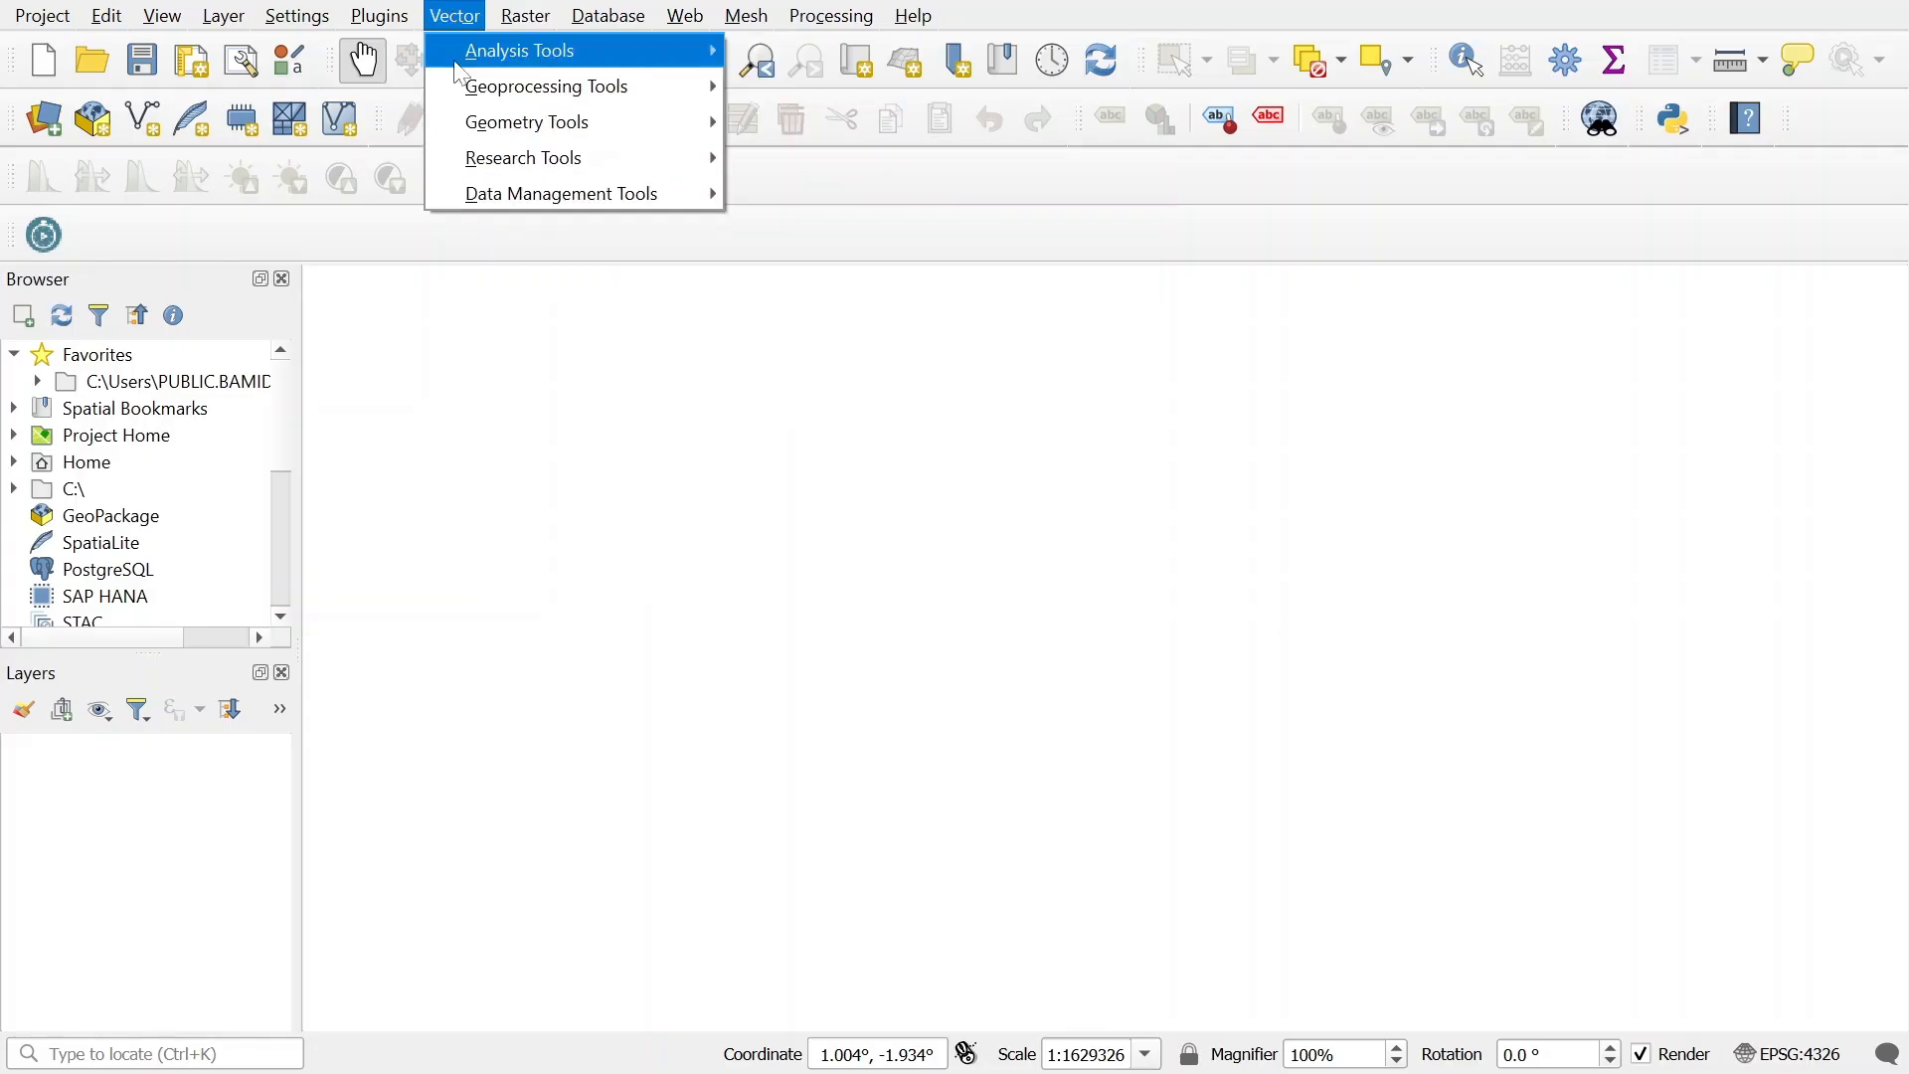
{"action": "mouse_move", "coordinate": [469, 66]}
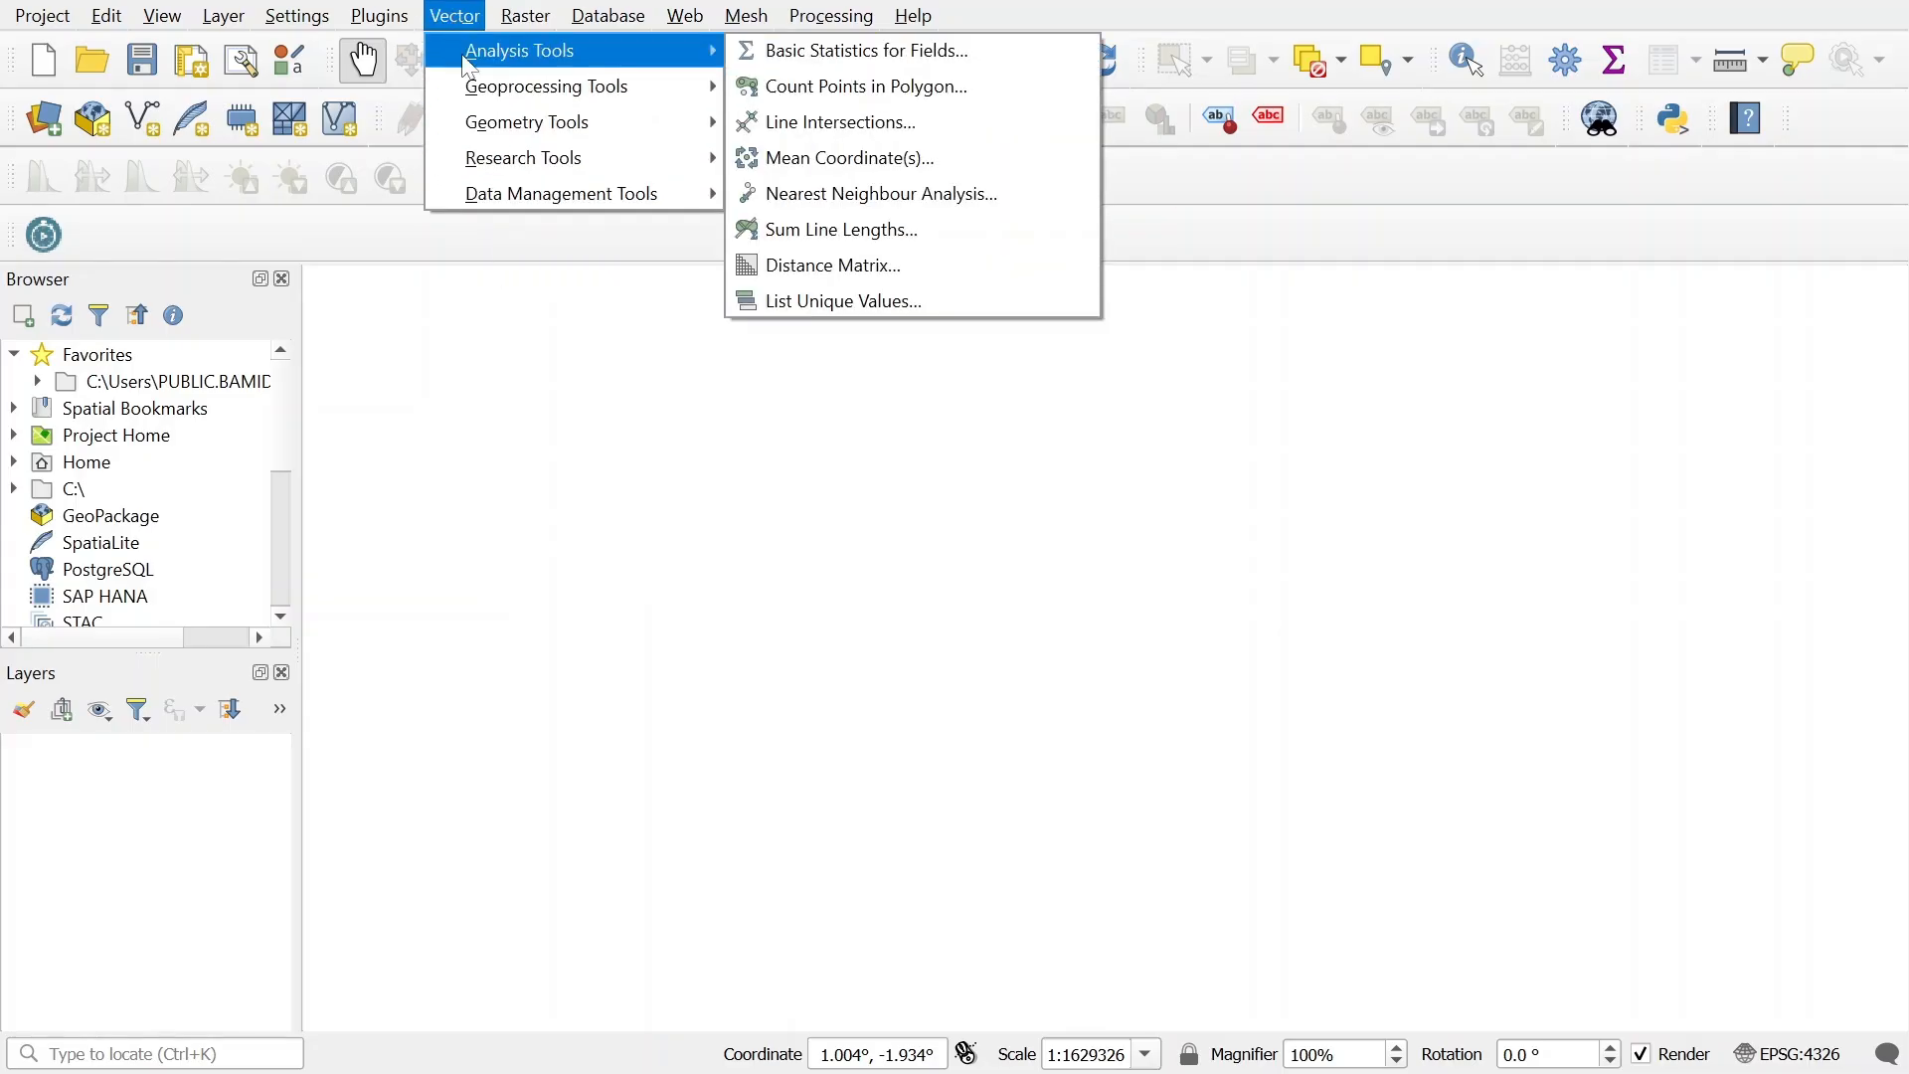
{"action": "mouse_move", "coordinate": [484, 199]}
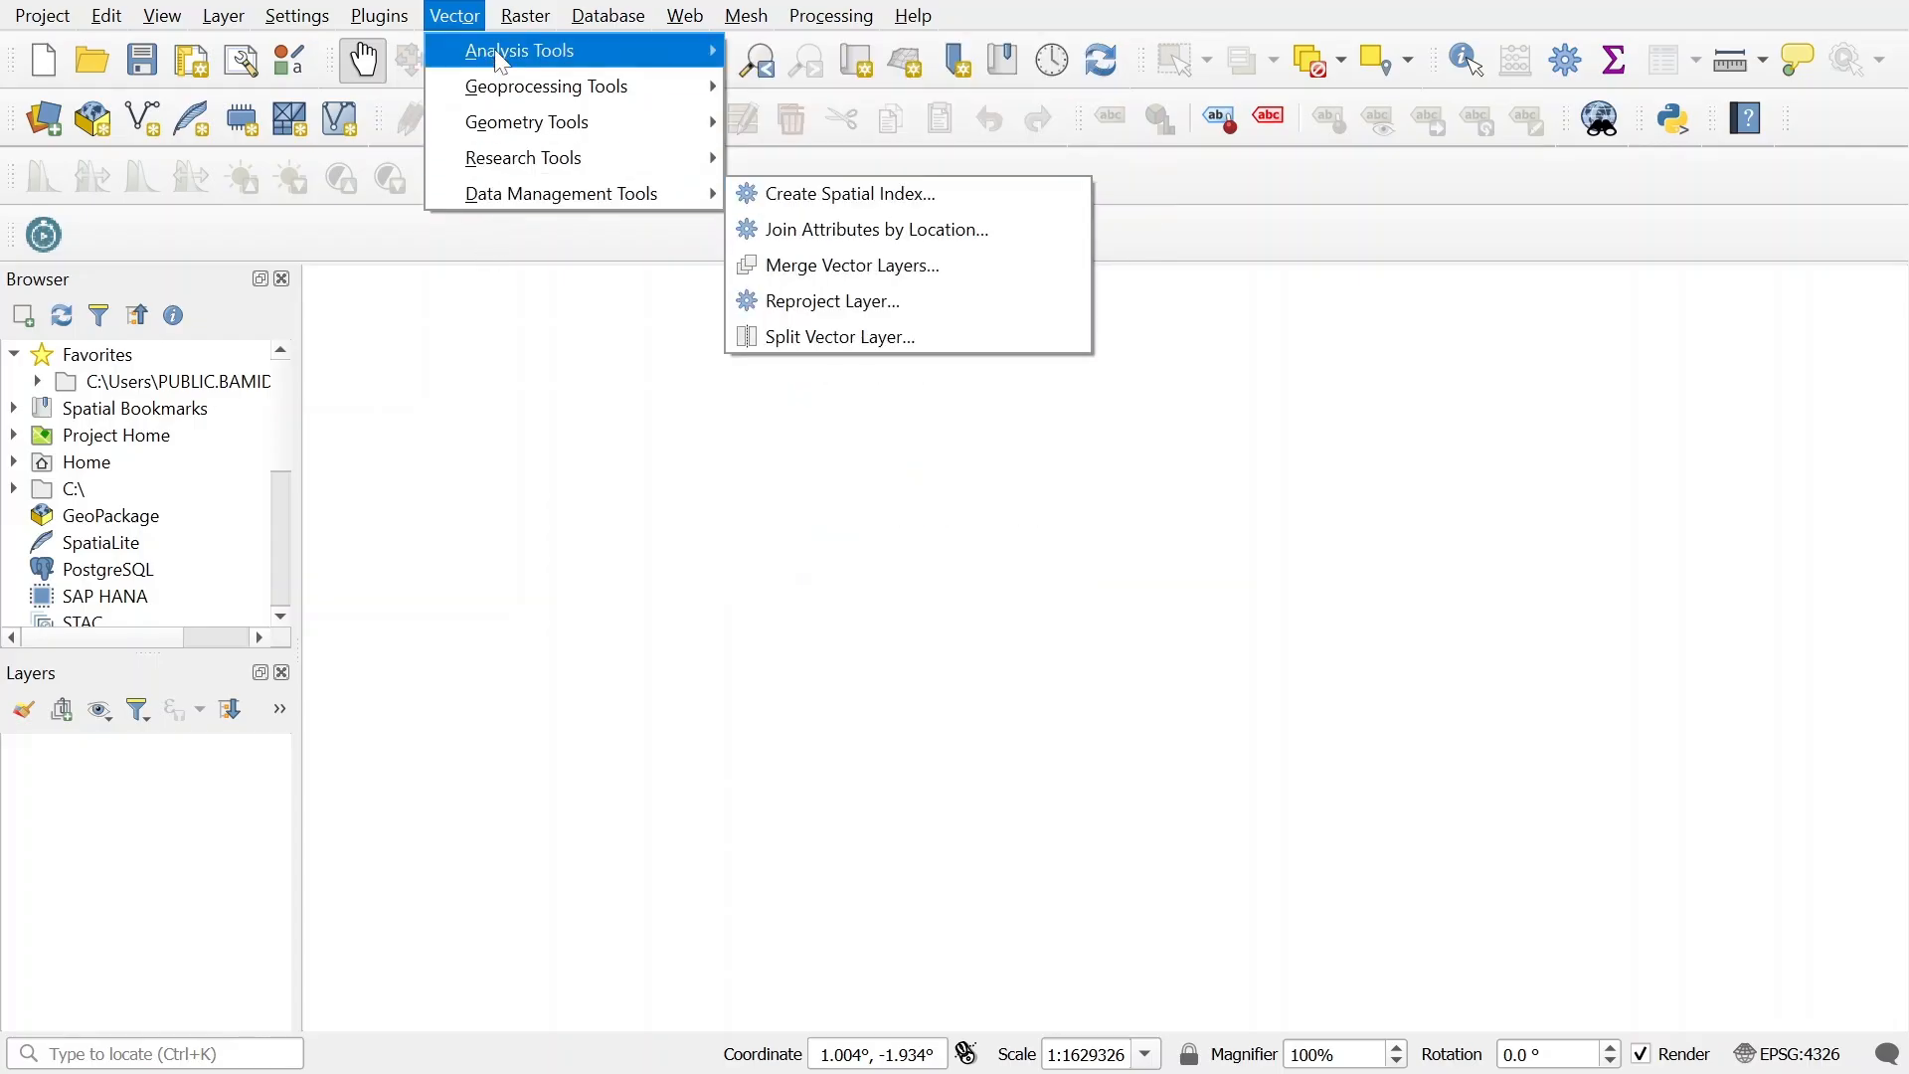
{"action": "mouse_move", "coordinate": [525, 16]}
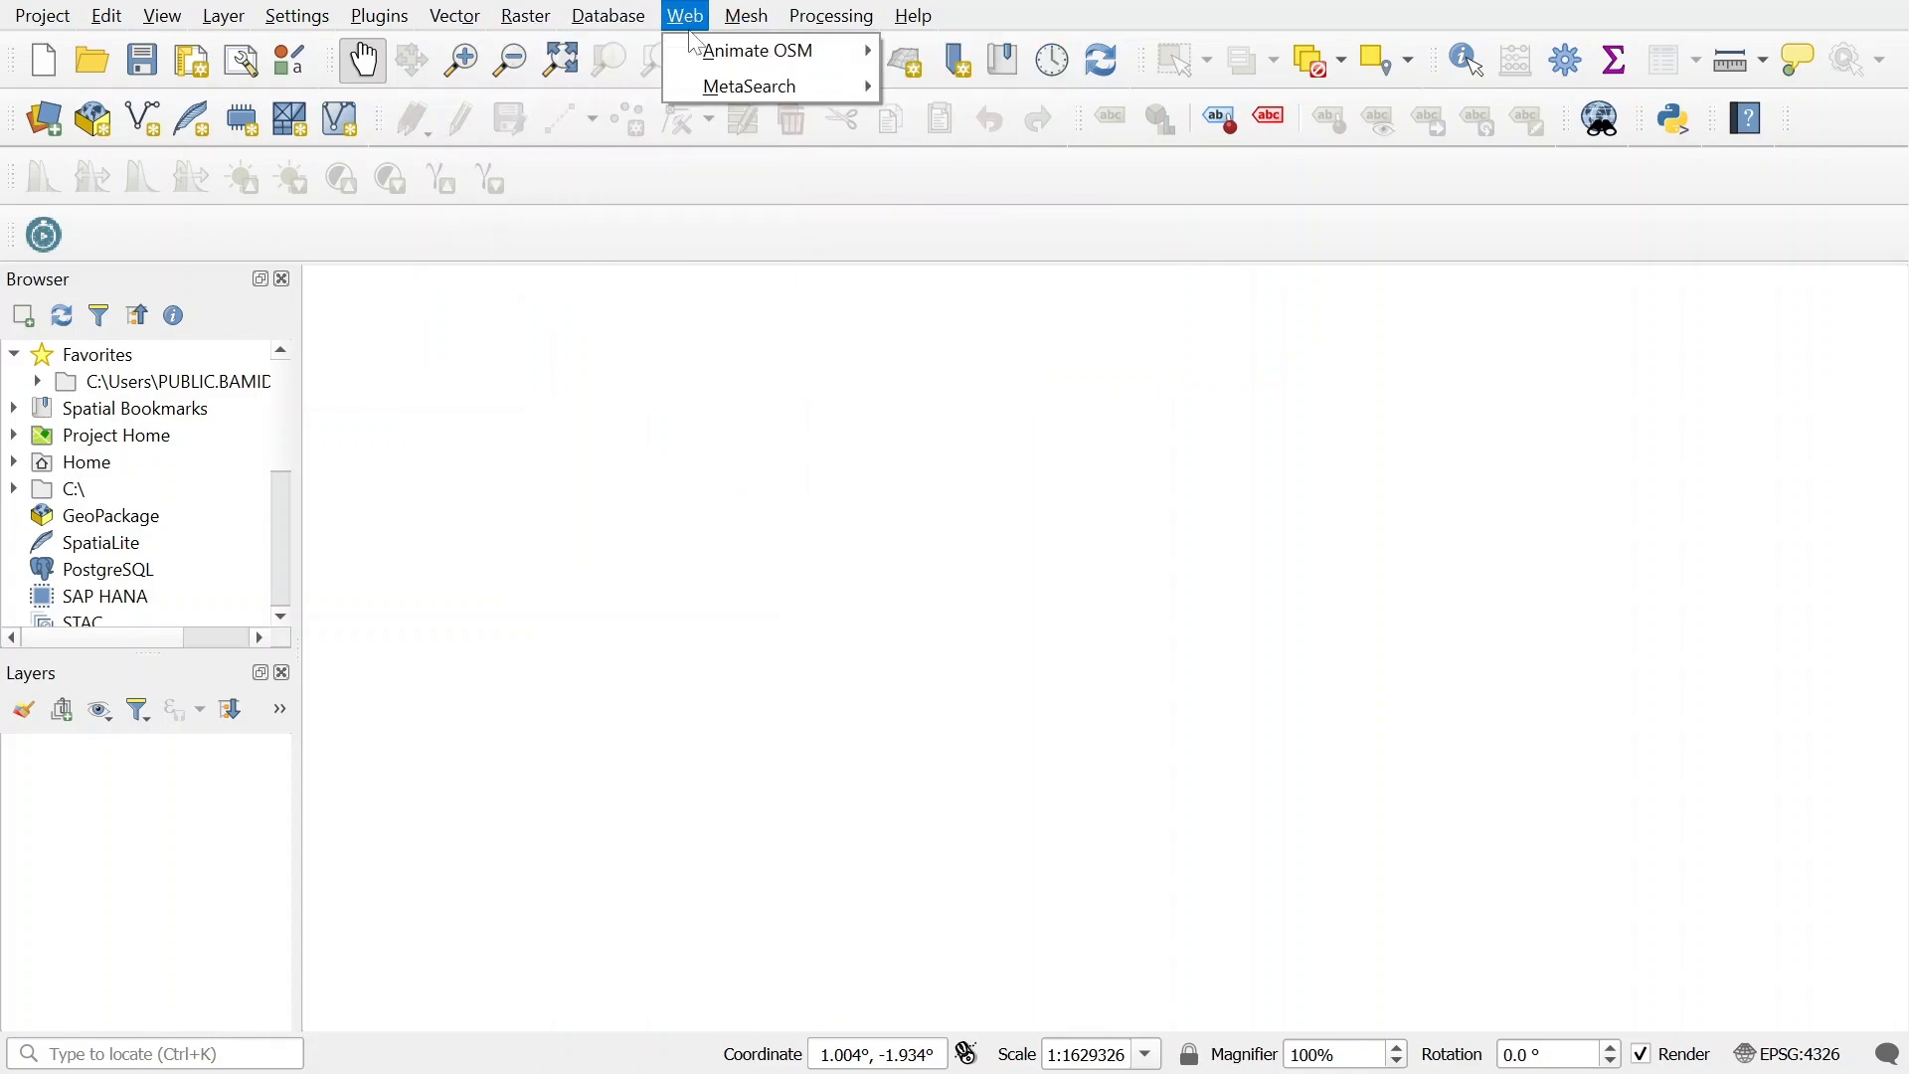
{"action": "left_click", "coordinate": [823, 27]}
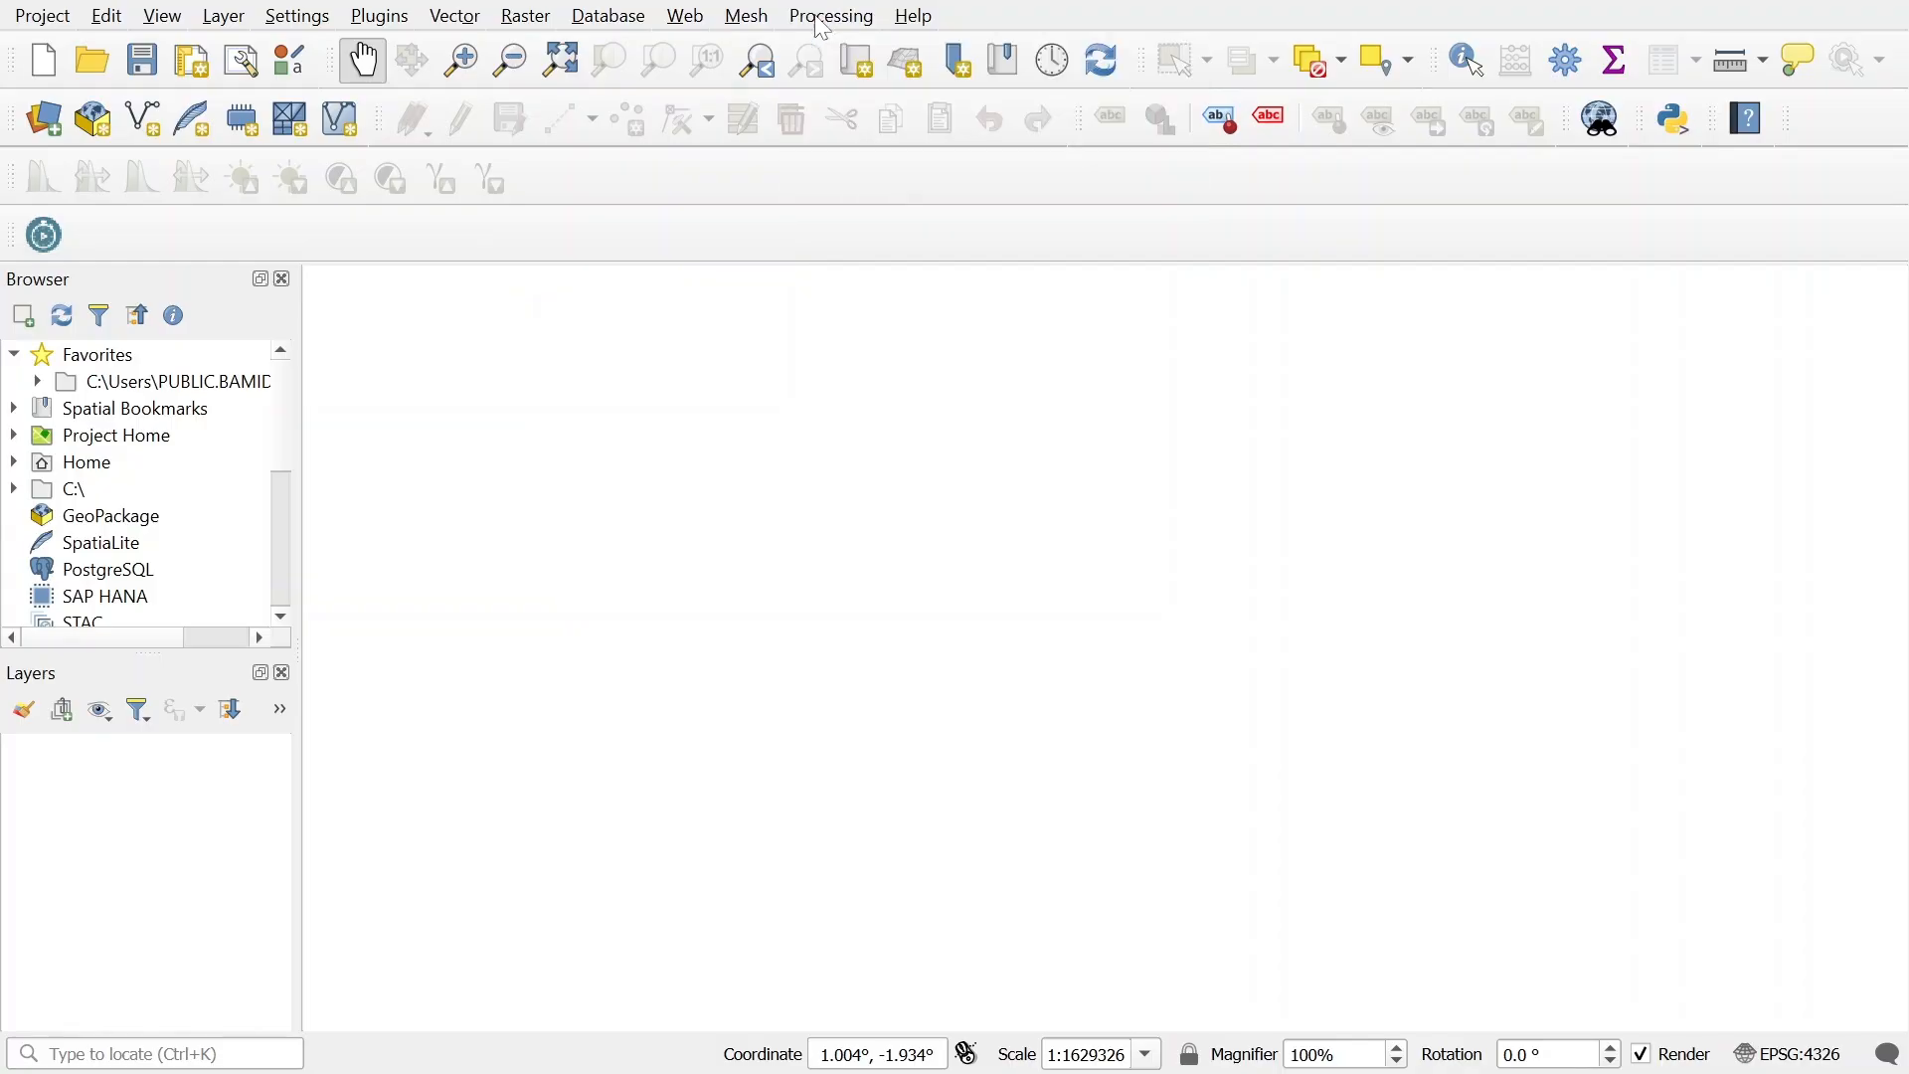
Open the Processing Toolbox to review its tool groups, close it again, and look over the available help options.
{"action": "left_click", "coordinate": [817, 22]}
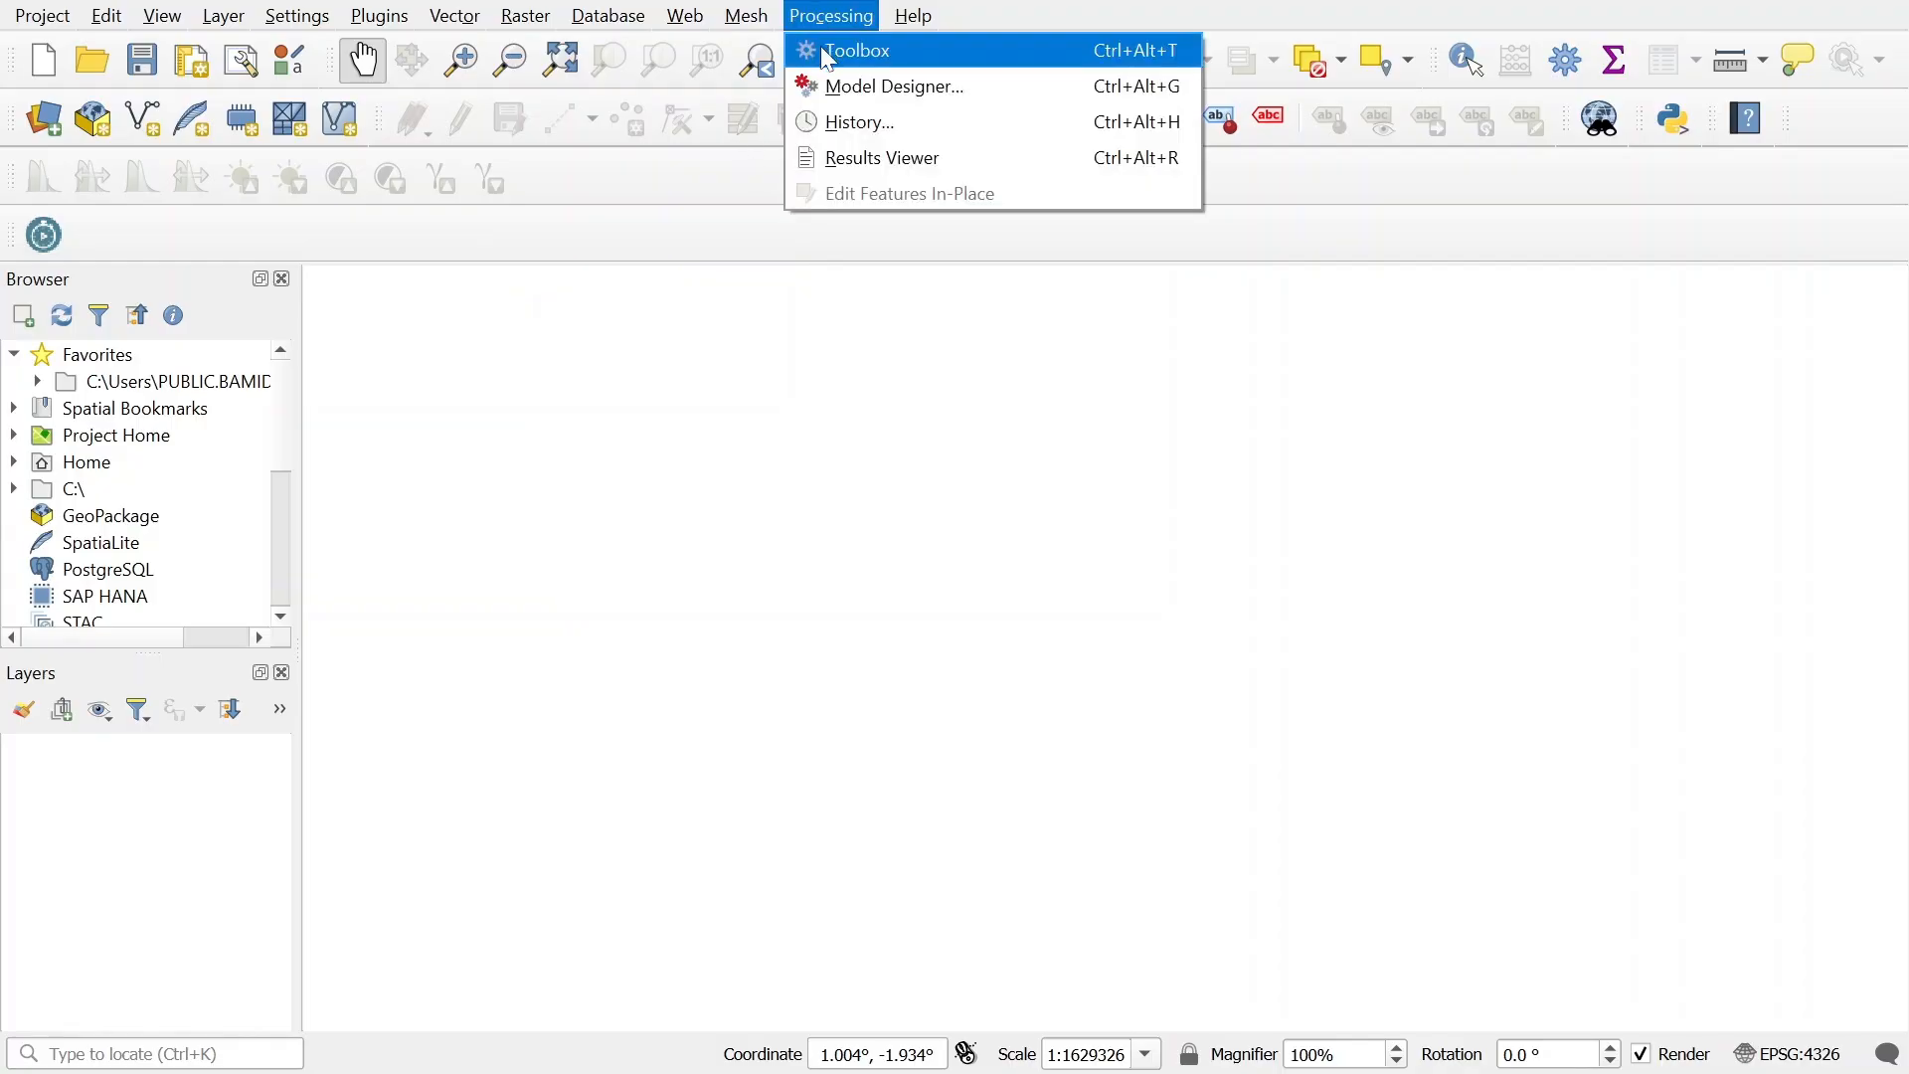
{"action": "left_click", "coordinate": [831, 52]}
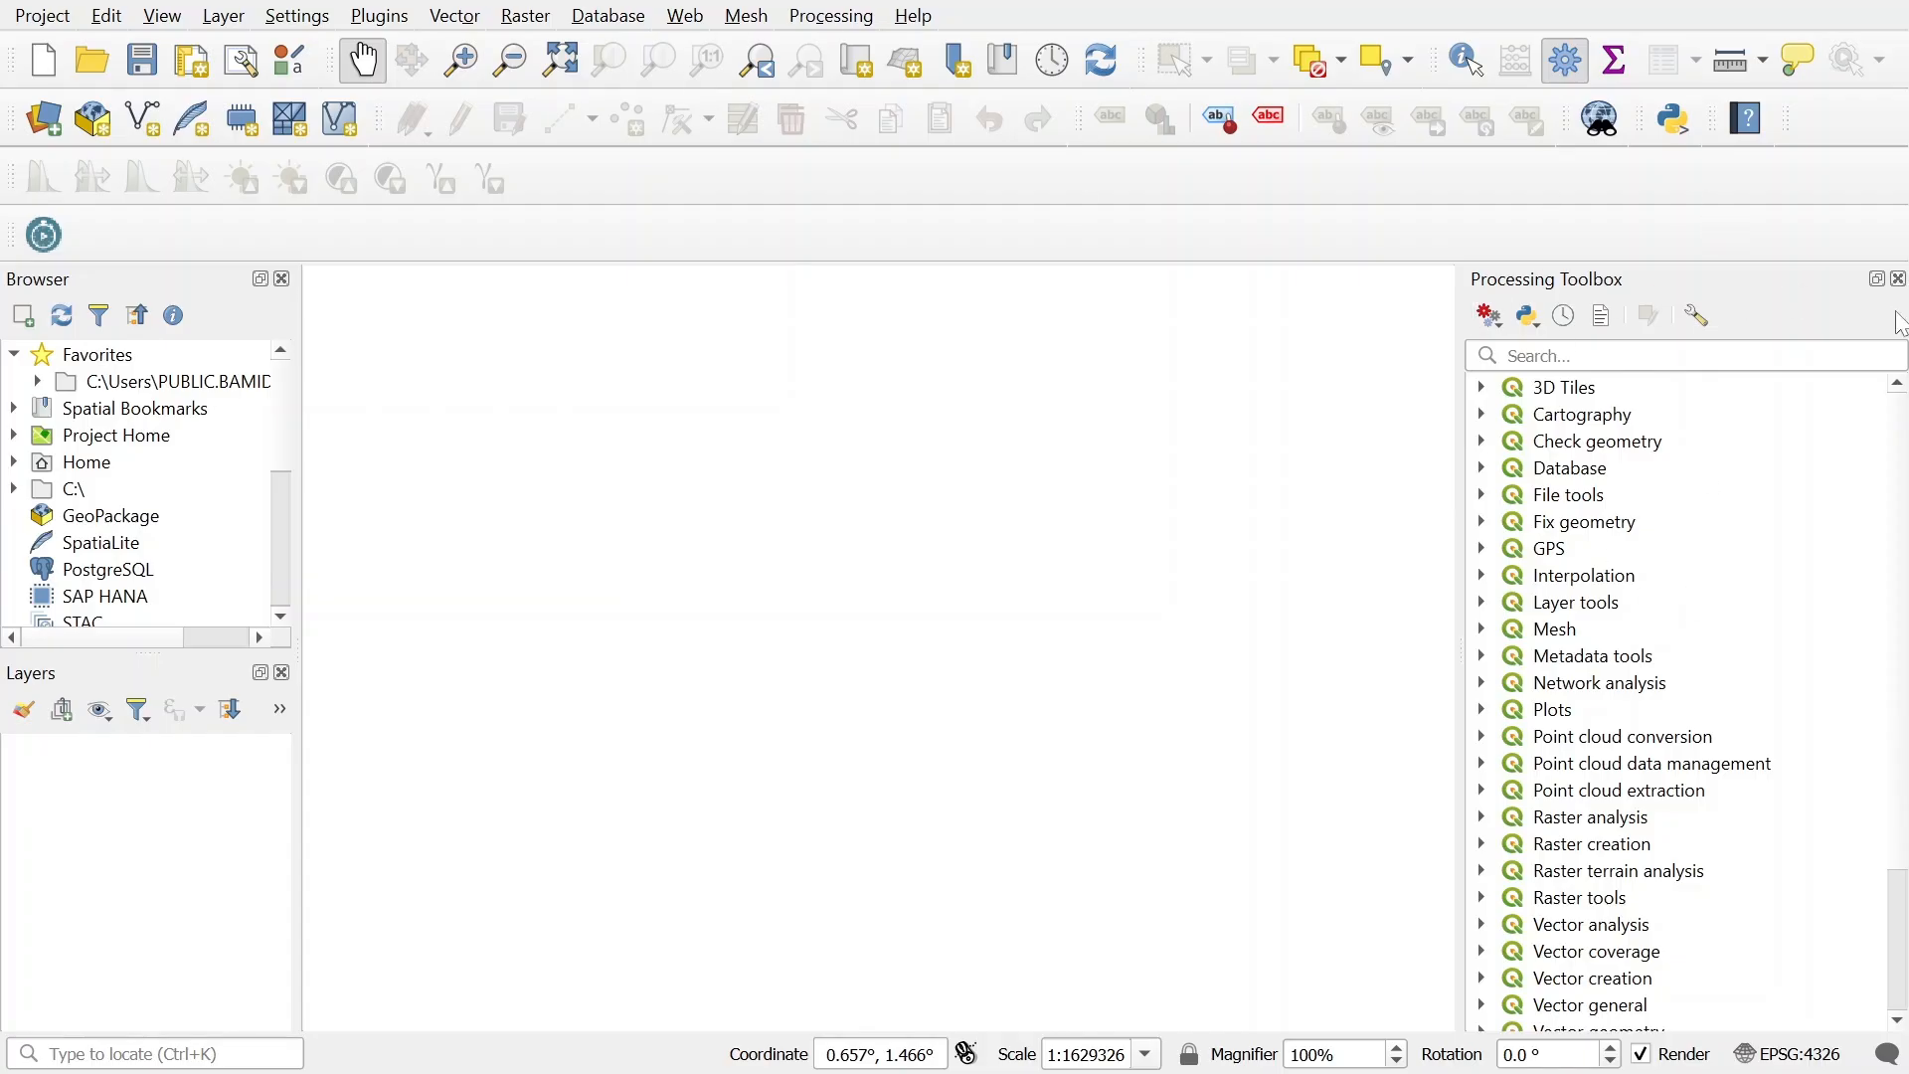
{"action": "left_click", "coordinate": [1899, 281]}
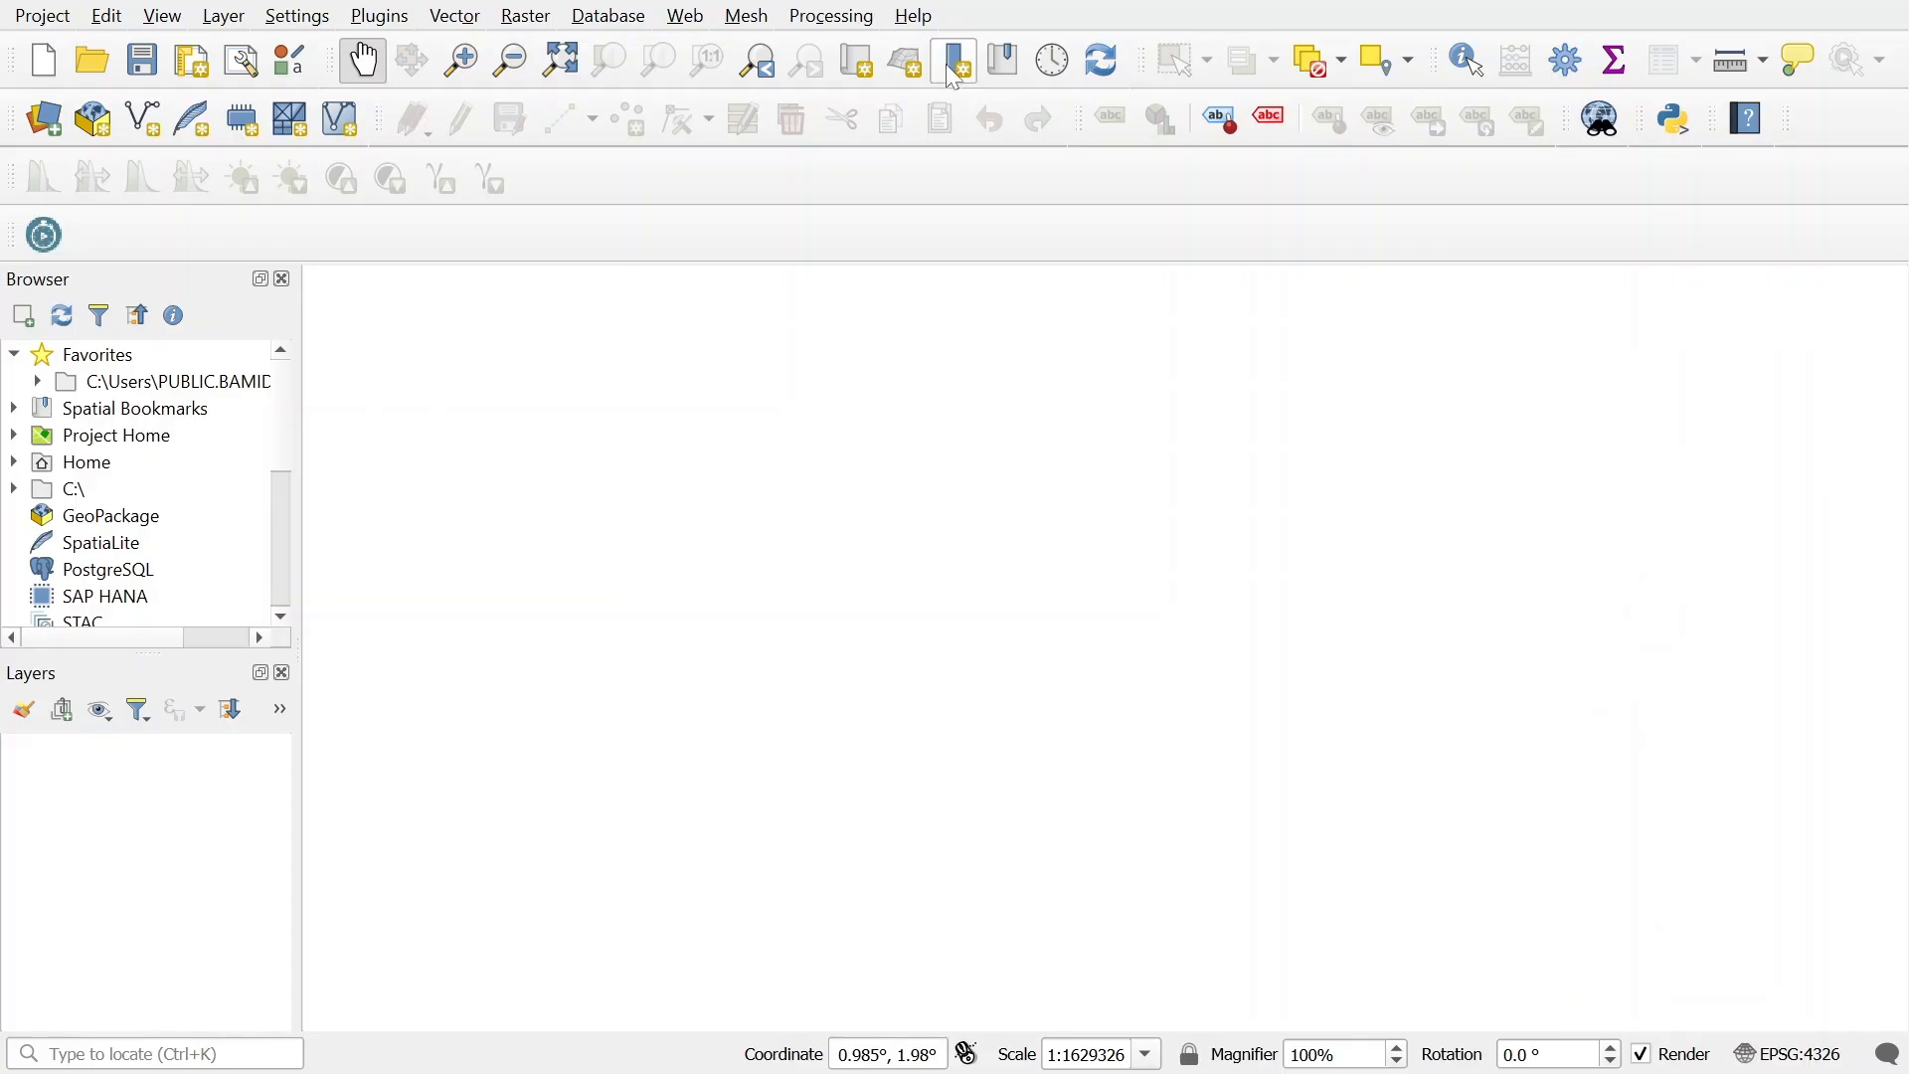
{"action": "left_click", "coordinate": [916, 17]}
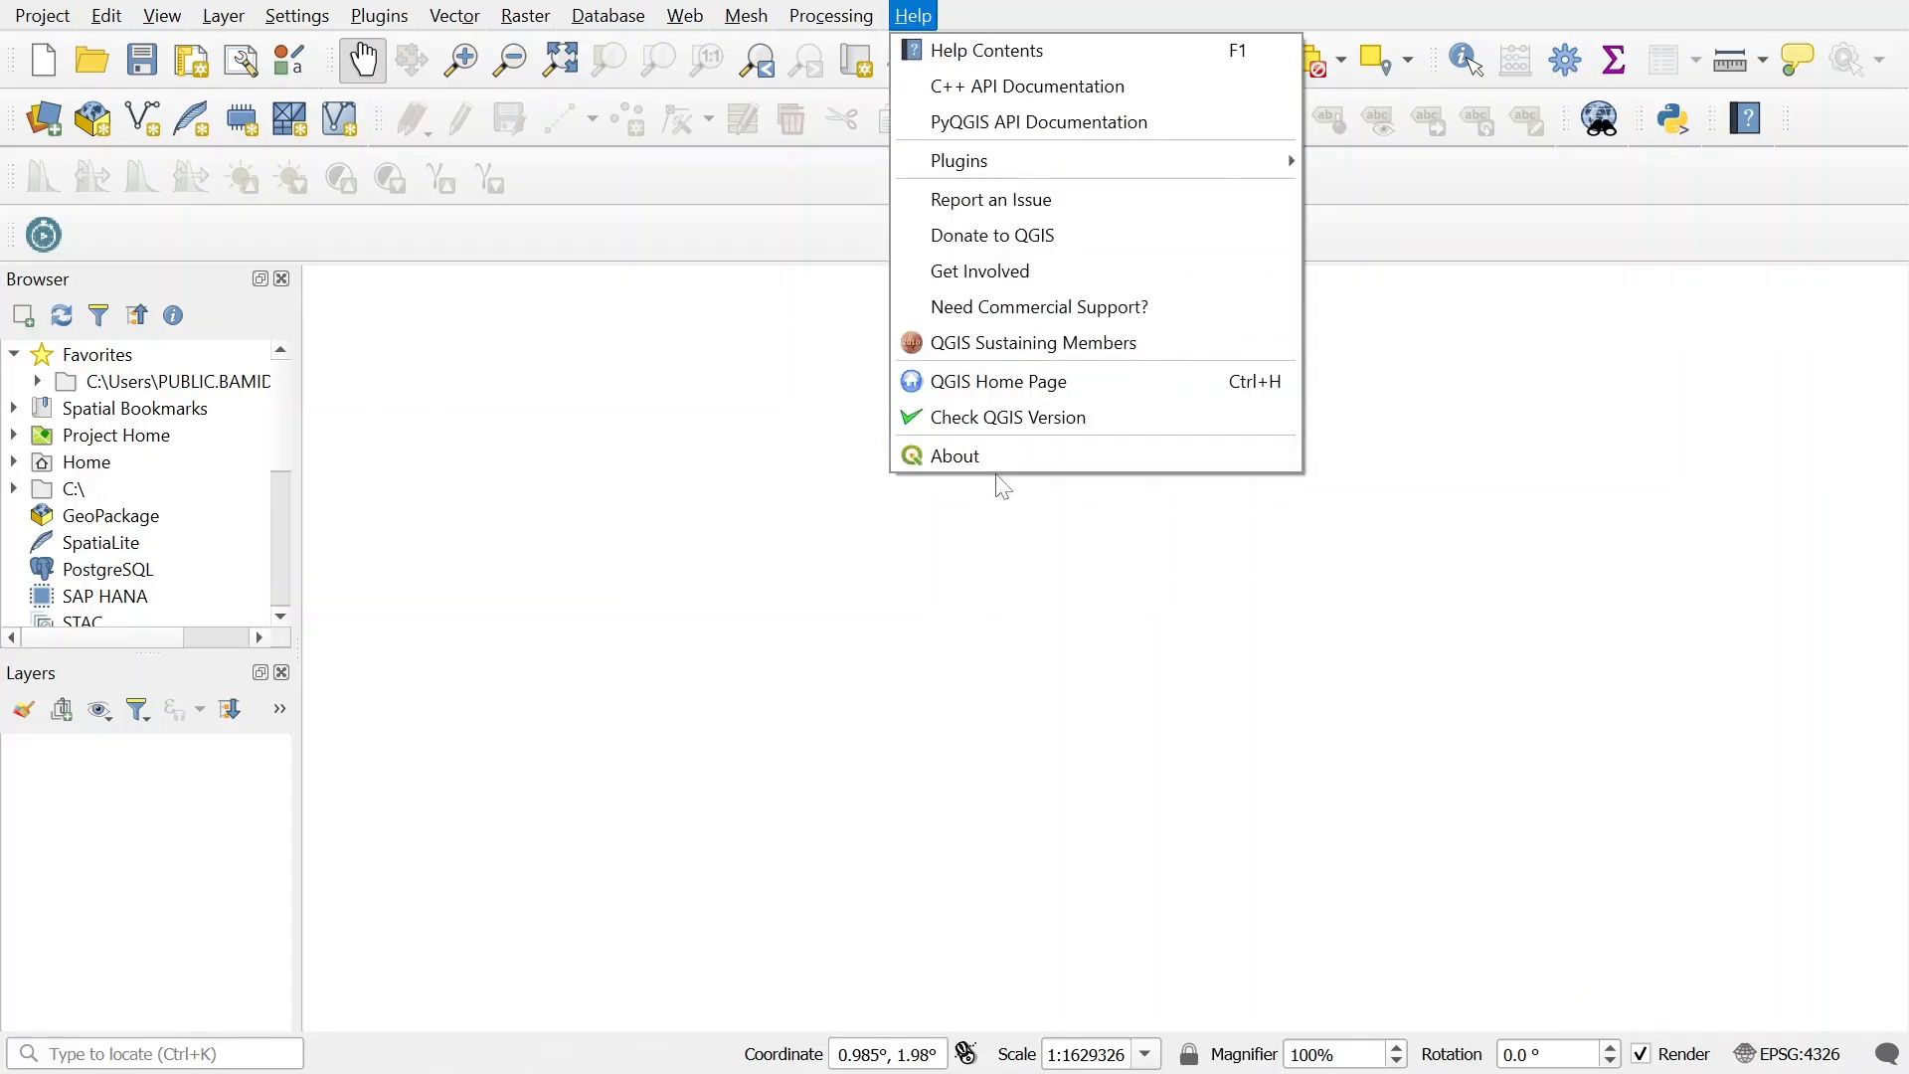
{"action": "left_click", "coordinate": [686, 613]}
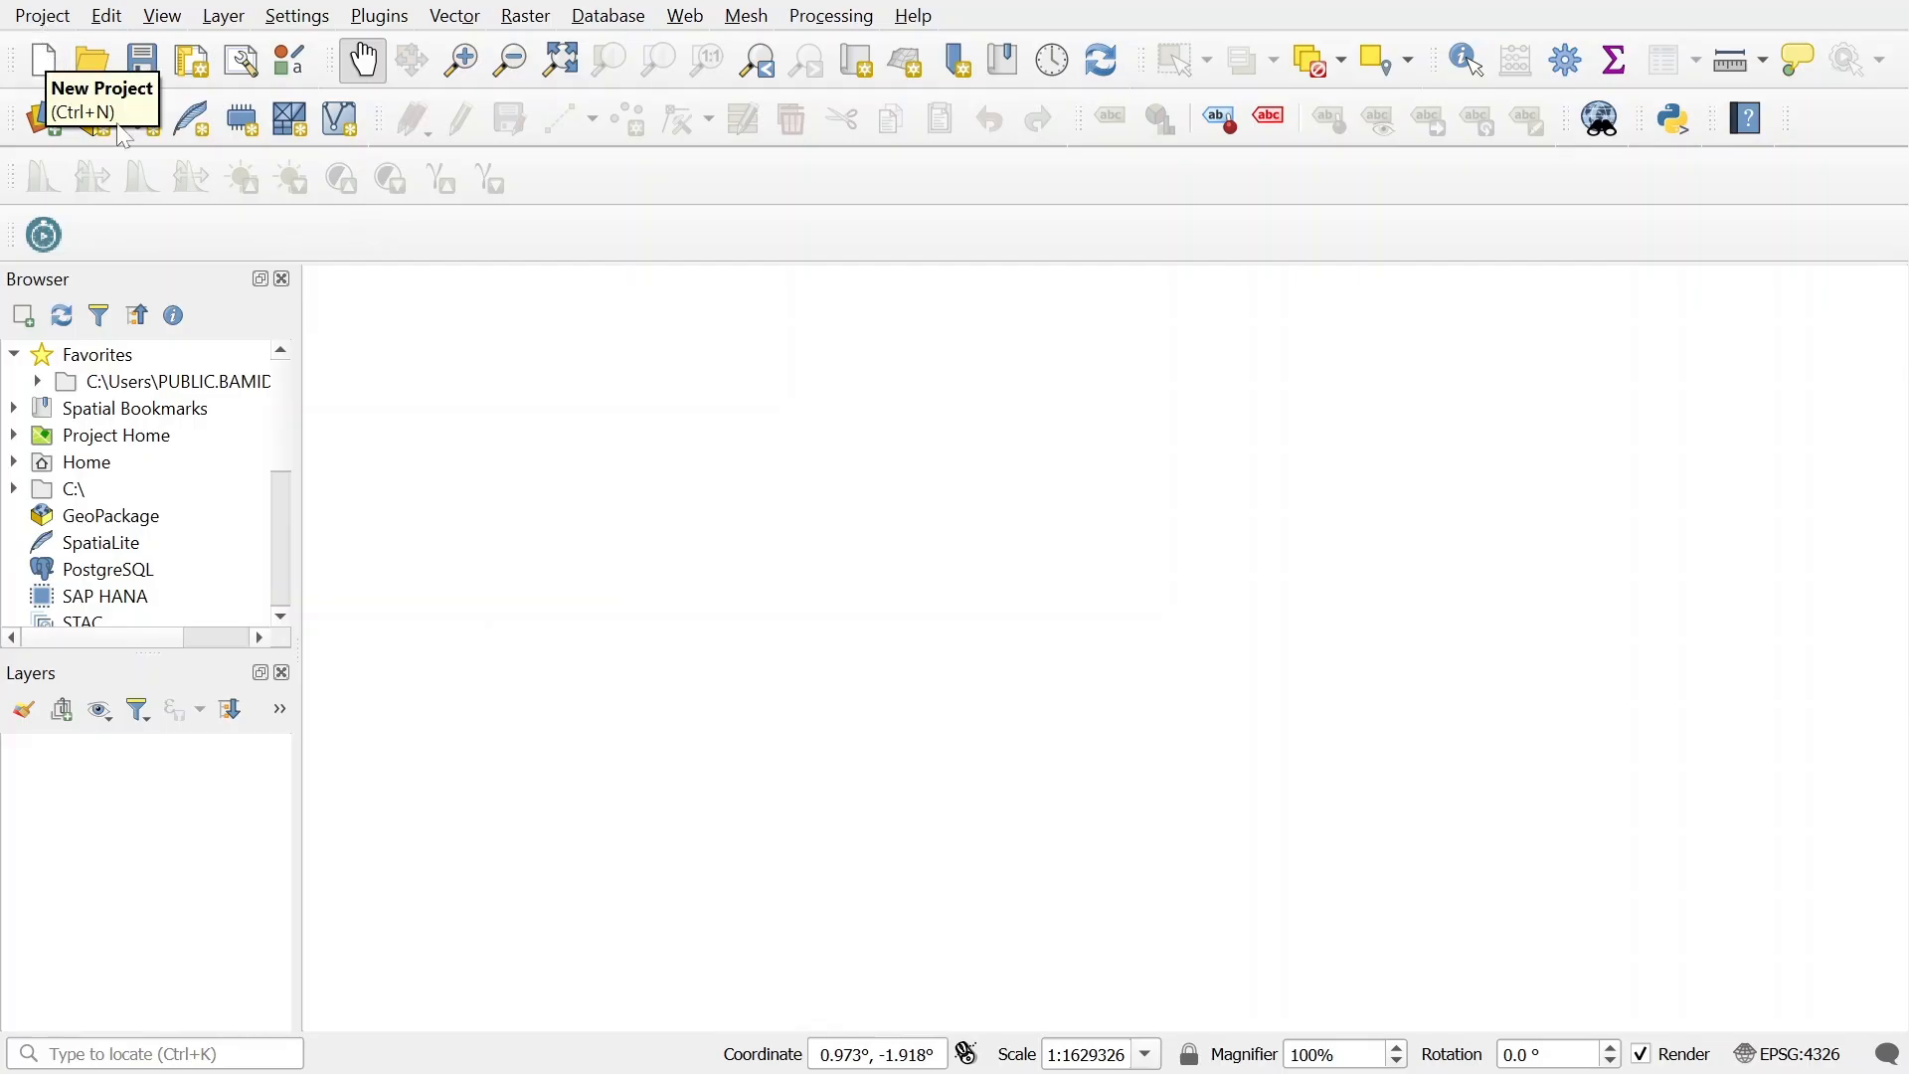
View the Data Source Manager's vector source page, both directly and through Add Vector Layer, closing it each time.
{"action": "left_click", "coordinate": [59, 130]}
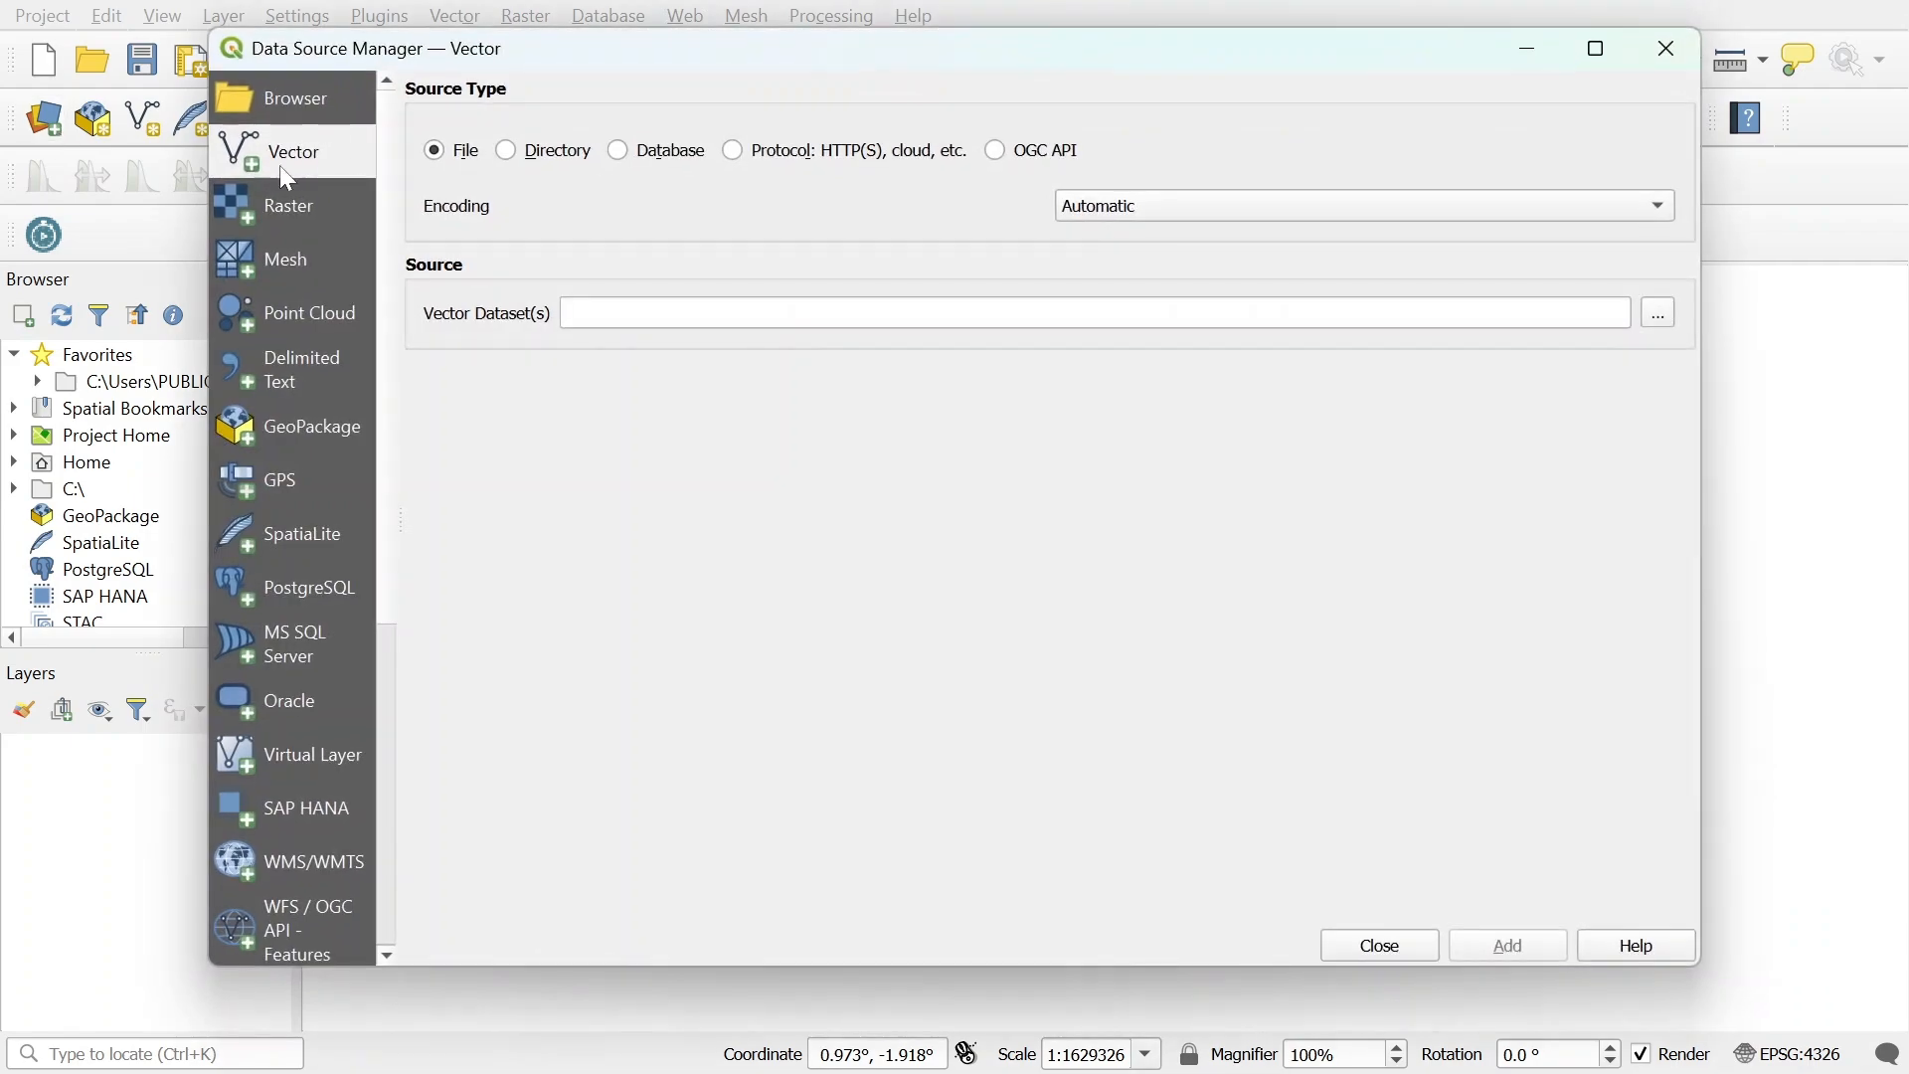
{"action": "left_click", "coordinate": [1691, 48]}
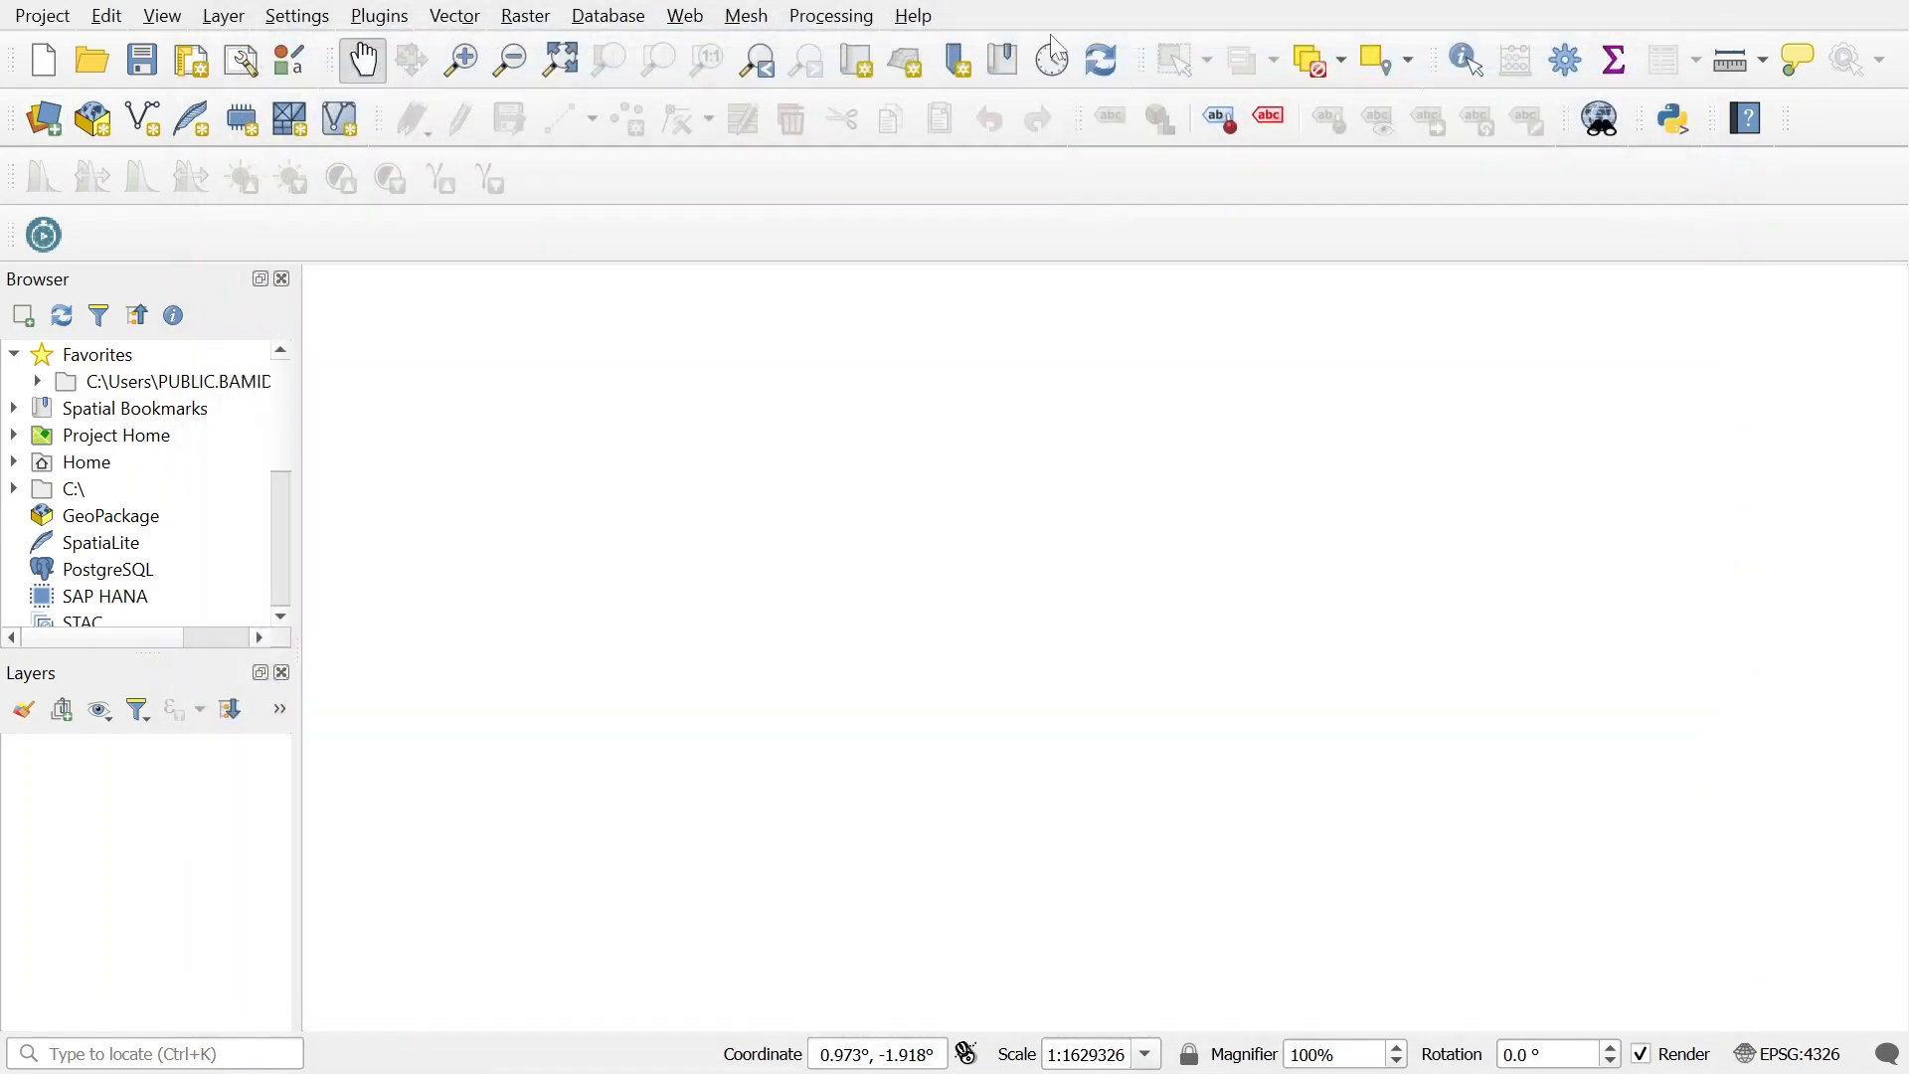
{"action": "left_click", "coordinate": [223, 16]}
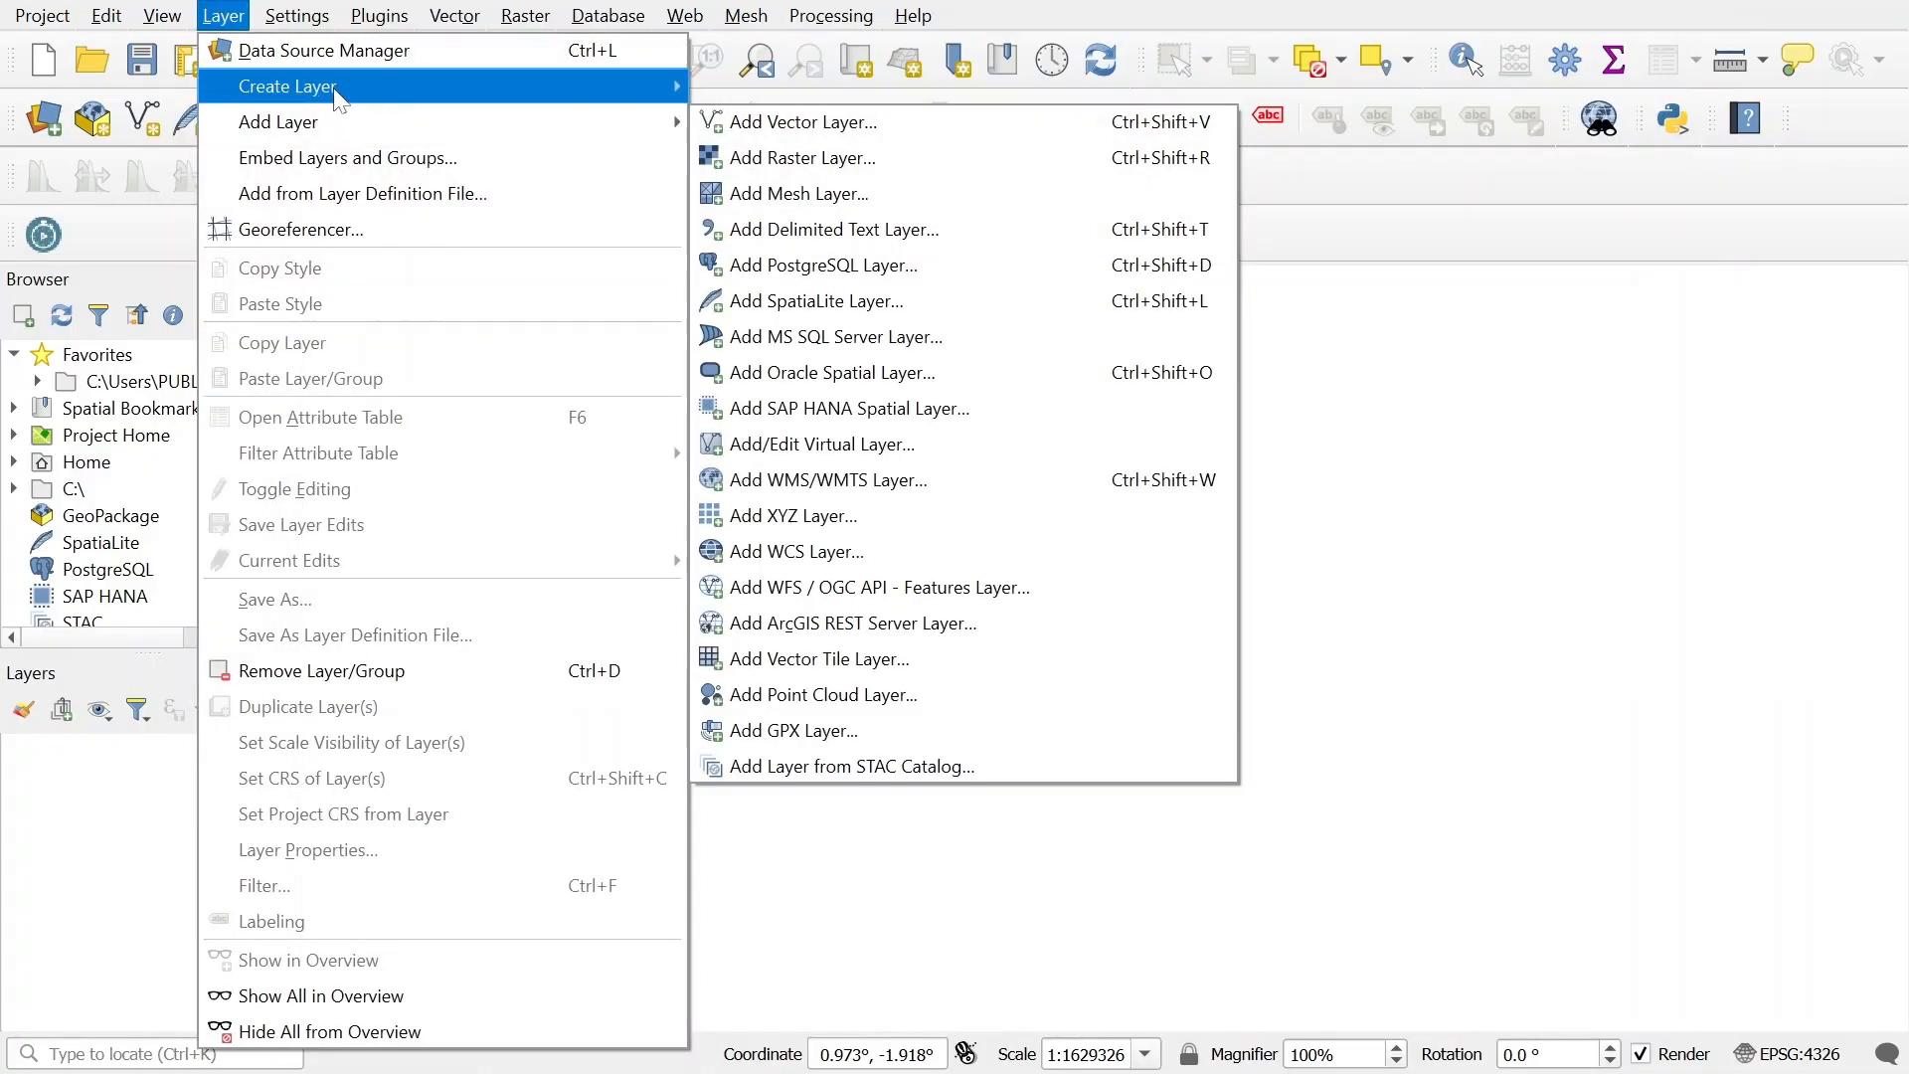
{"action": "left_click", "coordinate": [860, 127]}
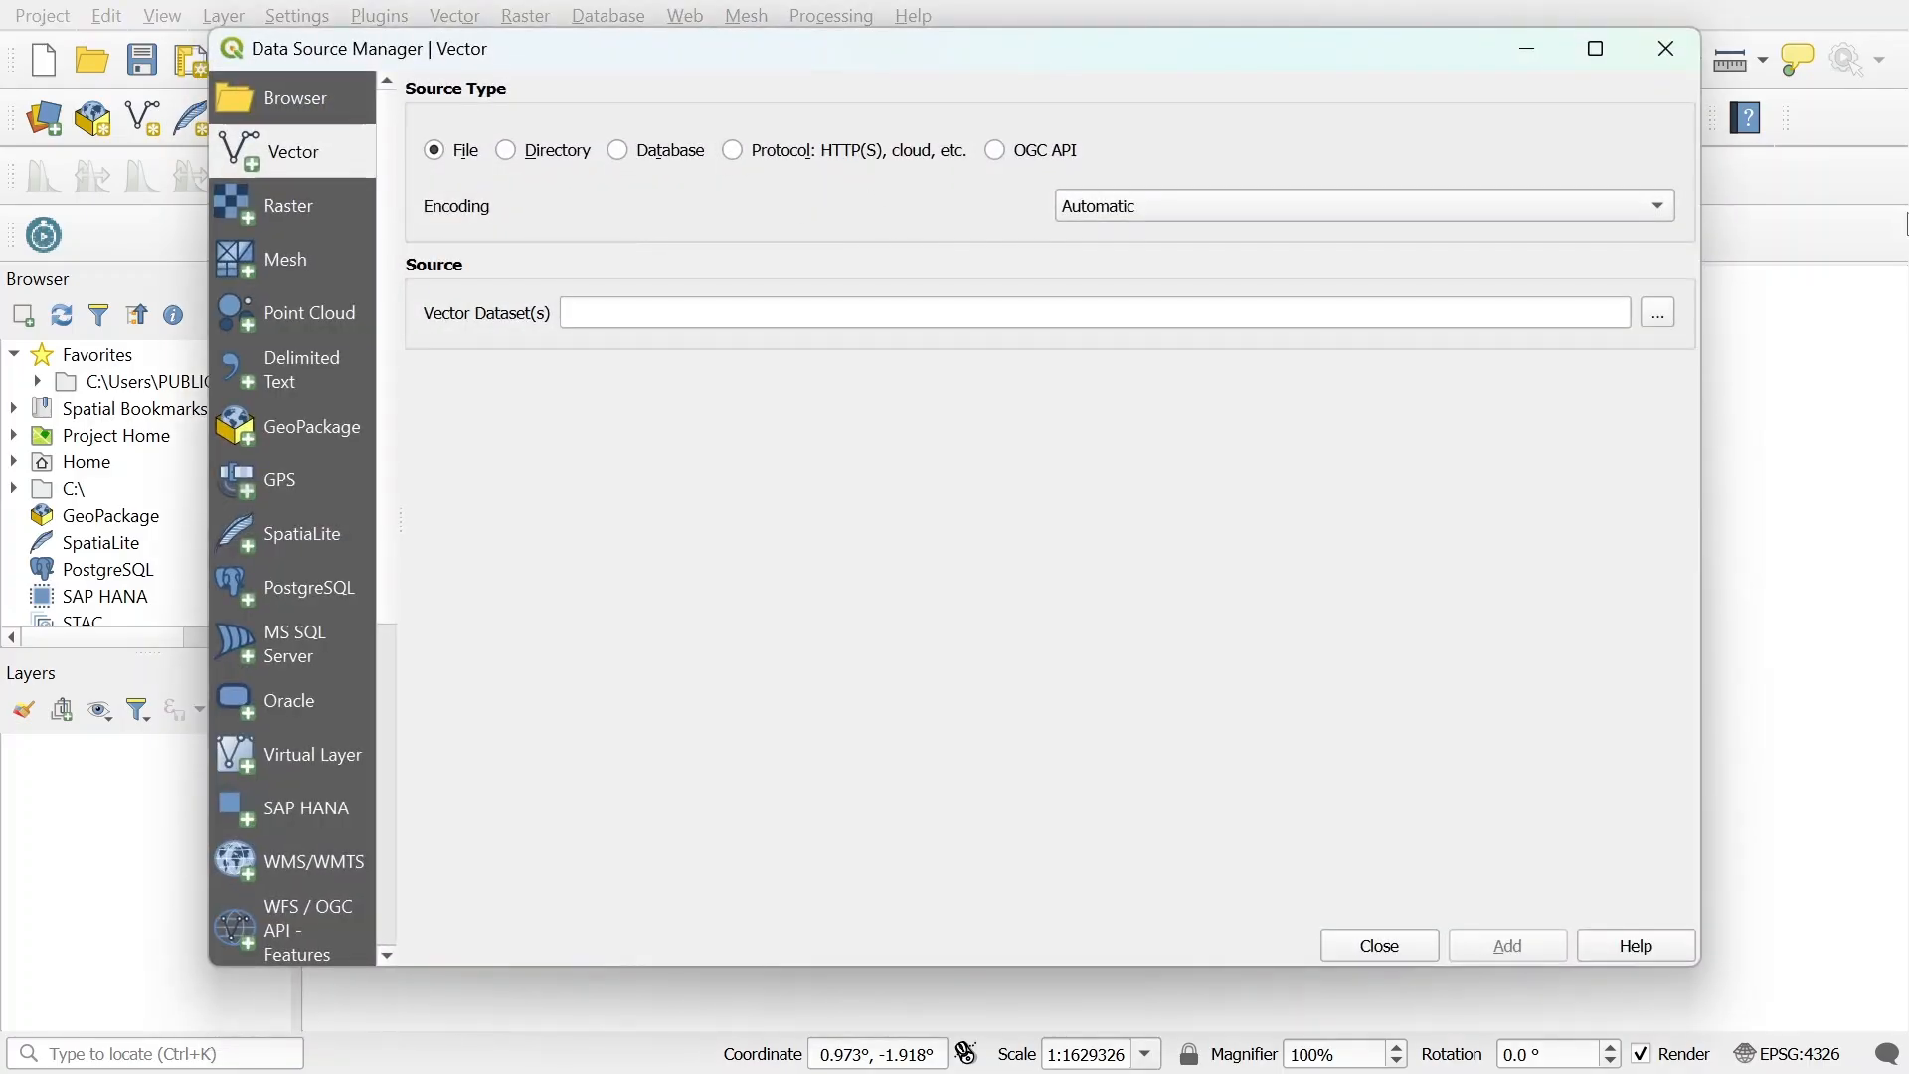
{"action": "left_click", "coordinate": [1665, 48]}
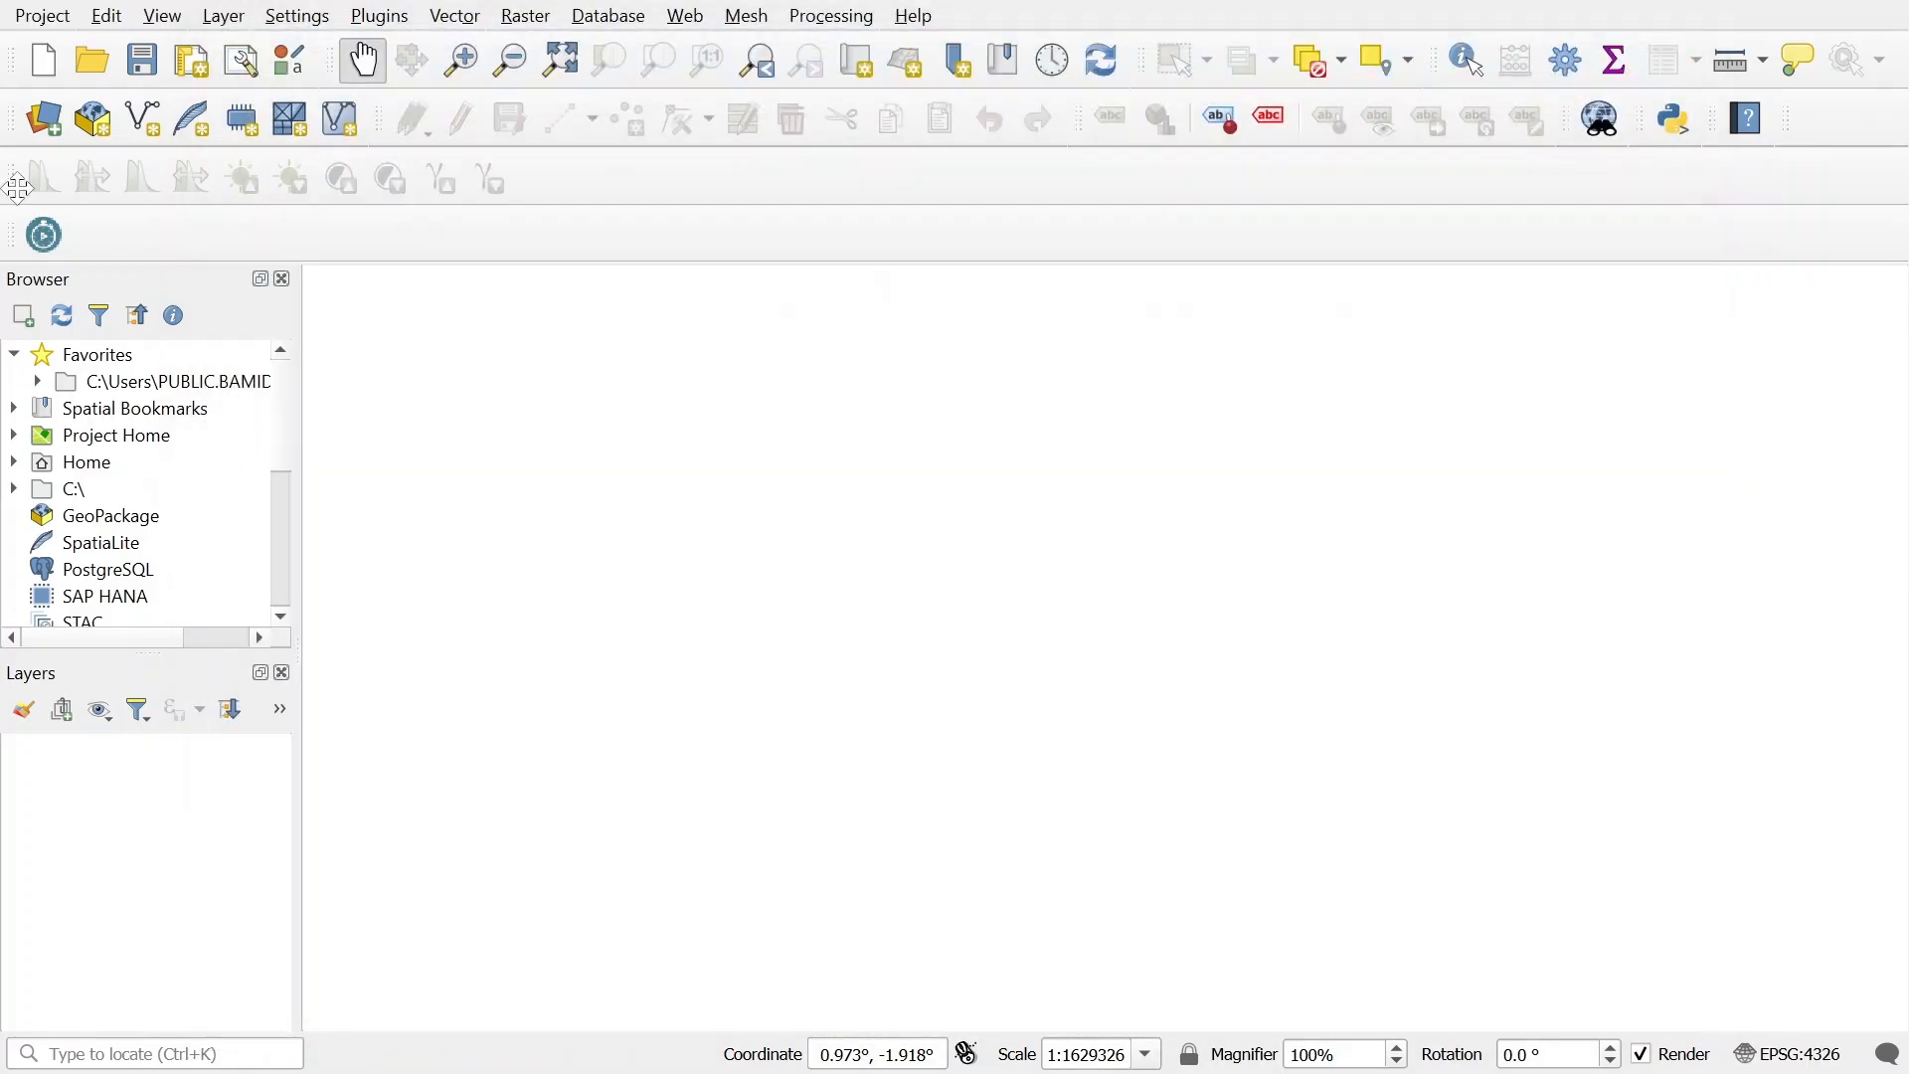
Start adding a vector dataset from file and browse to the NGA_adm folder in Downloads.
{"action": "left_click", "coordinate": [49, 127]}
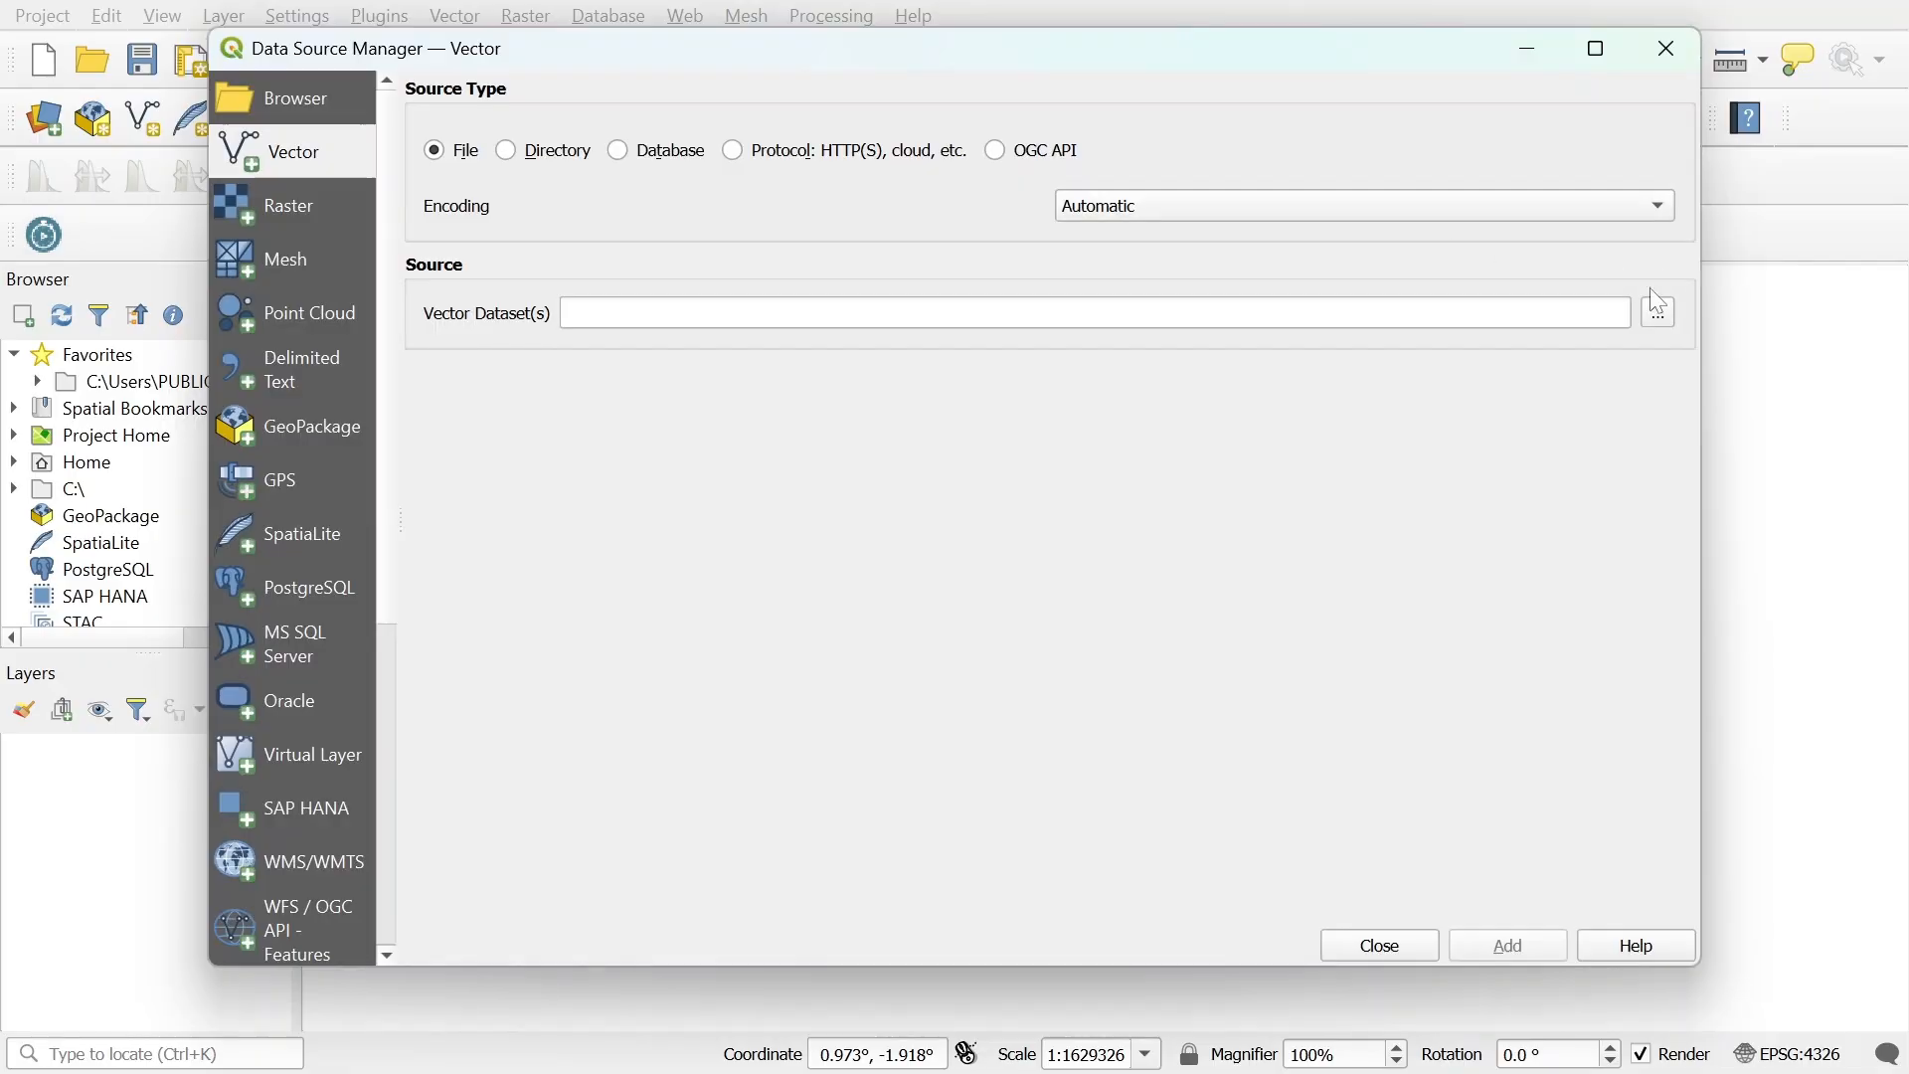
{"action": "left_click", "coordinate": [1663, 316]}
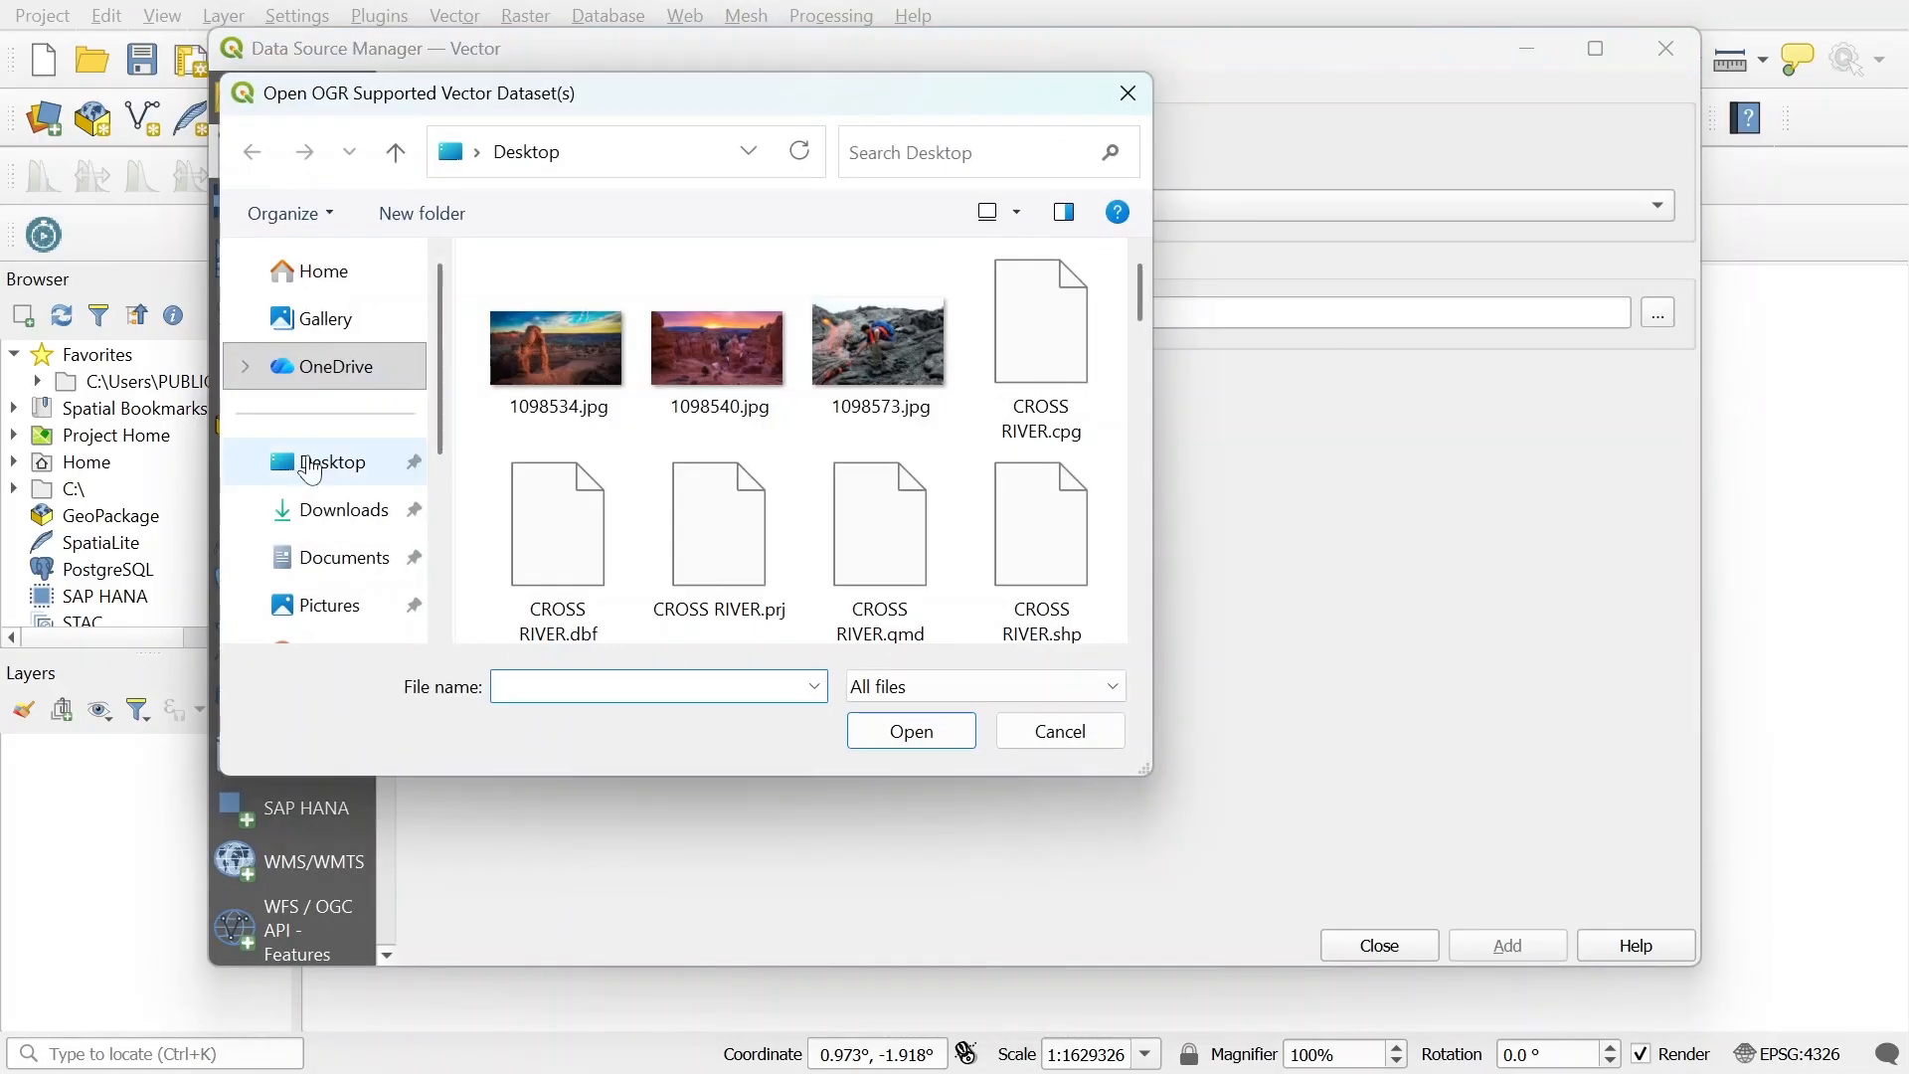
{"action": "left_click", "coordinate": [361, 517]}
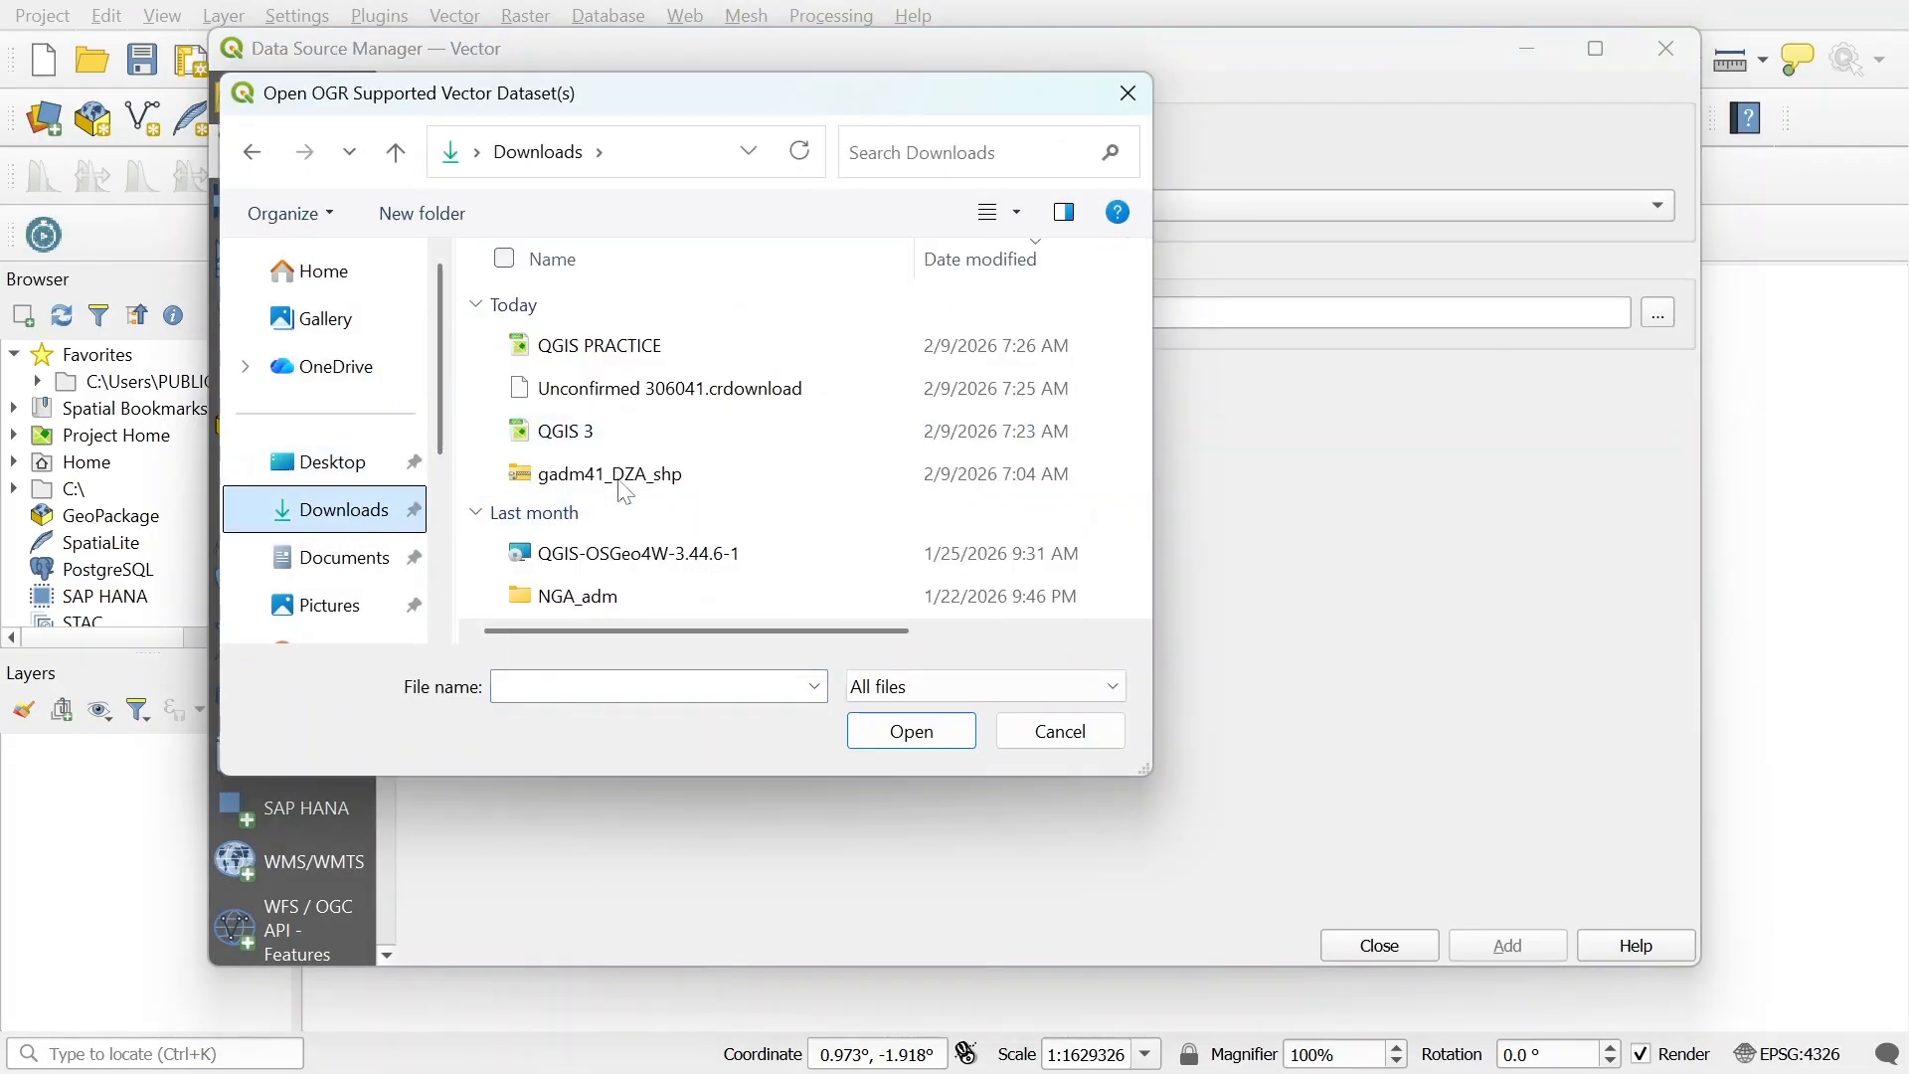
{"action": "double_click", "coordinate": [635, 598]}
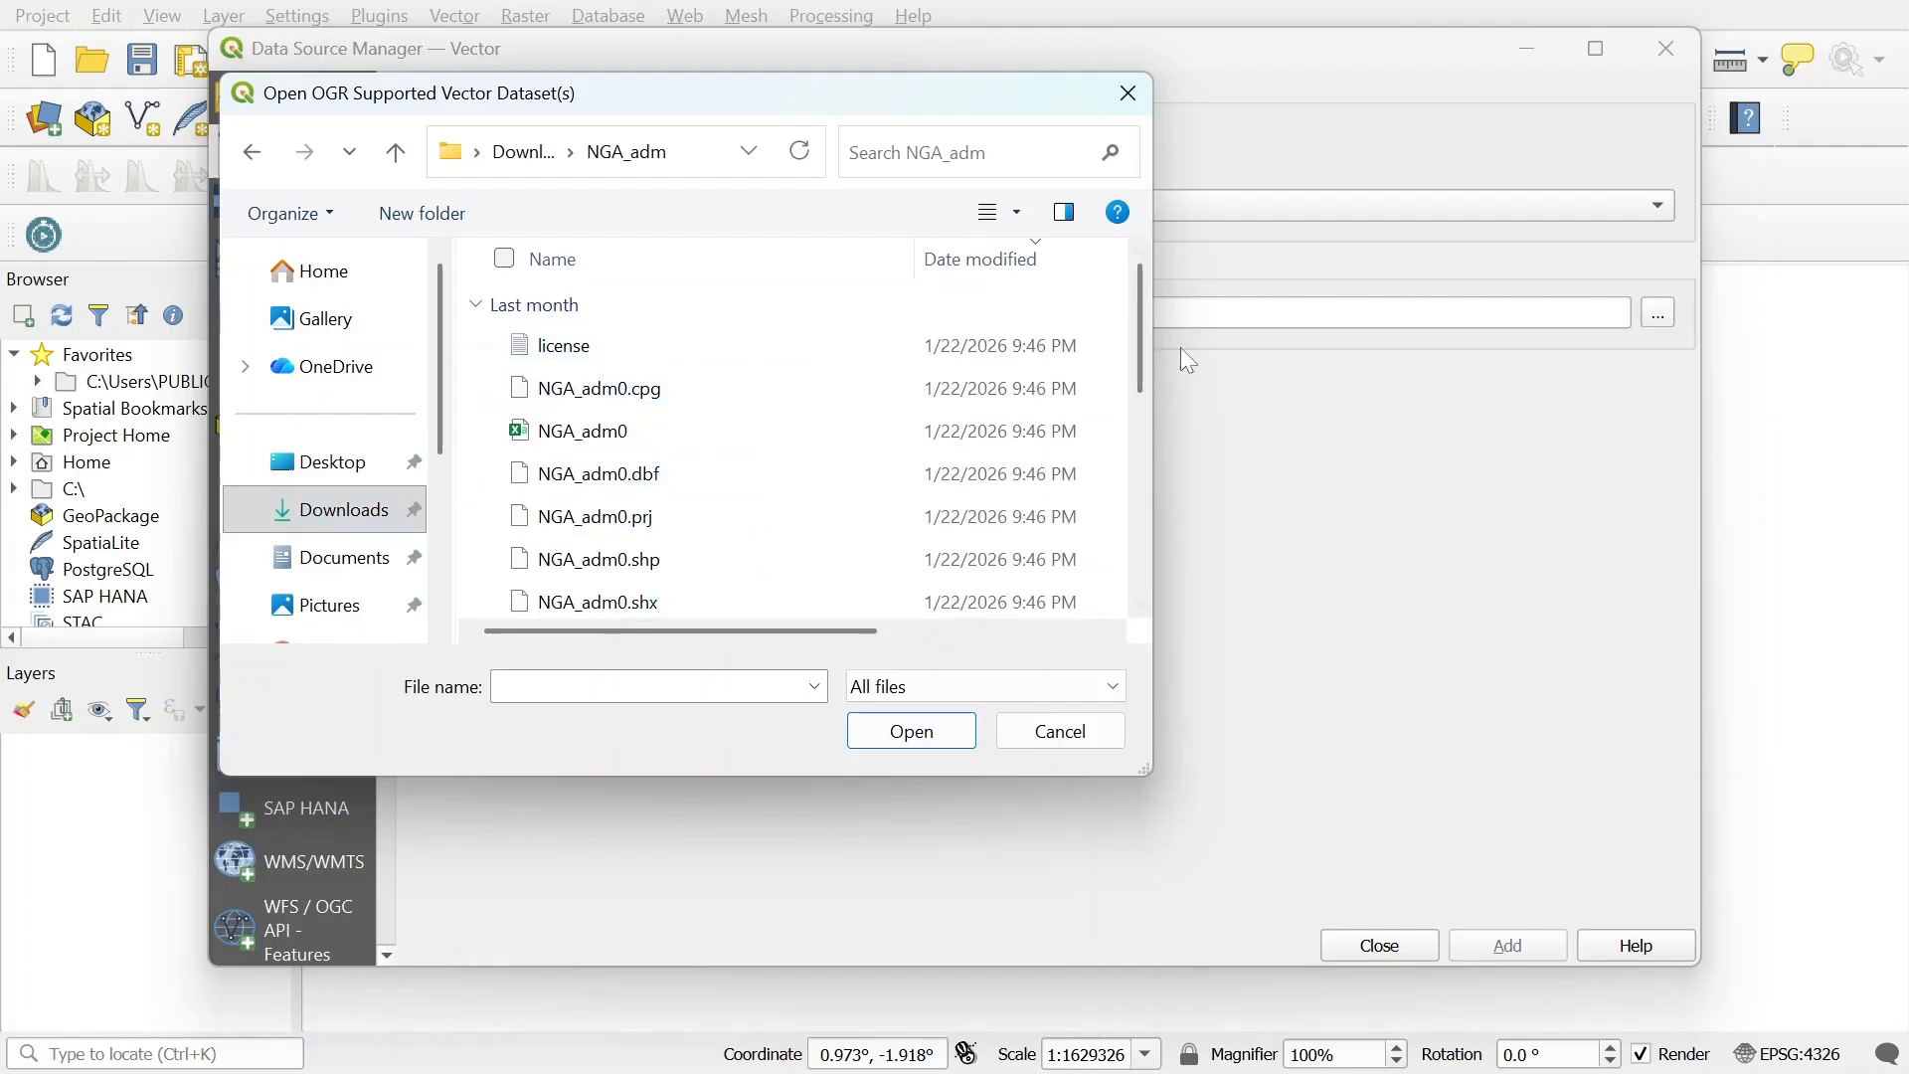
Choose NGA_adm0.shp, NGA_adm1.shp and NGA_adm2.shp together and add them to the project as vector layers.
{"action": "left_click_drag", "start_coordinate": [1137, 350], "coordinate": [1143, 457]}
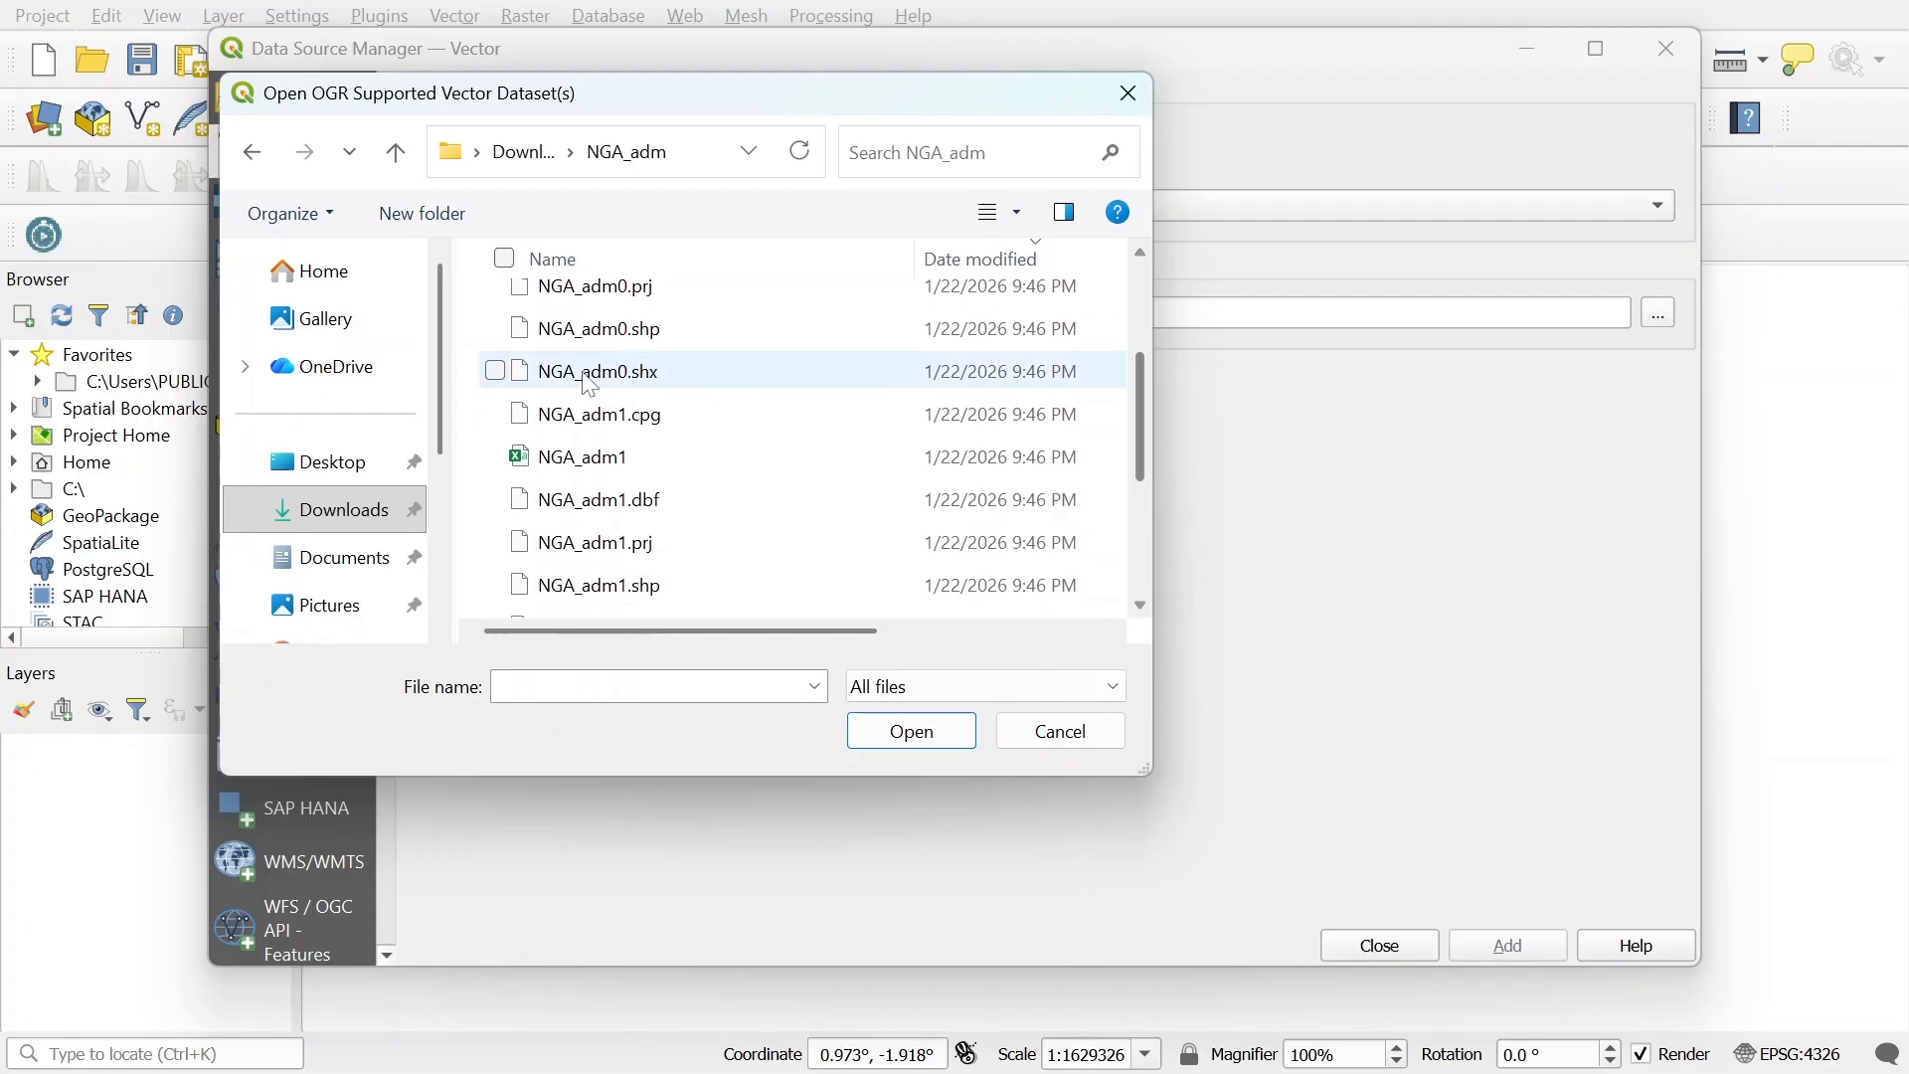
{"action": "left_click", "coordinate": [641, 338]}
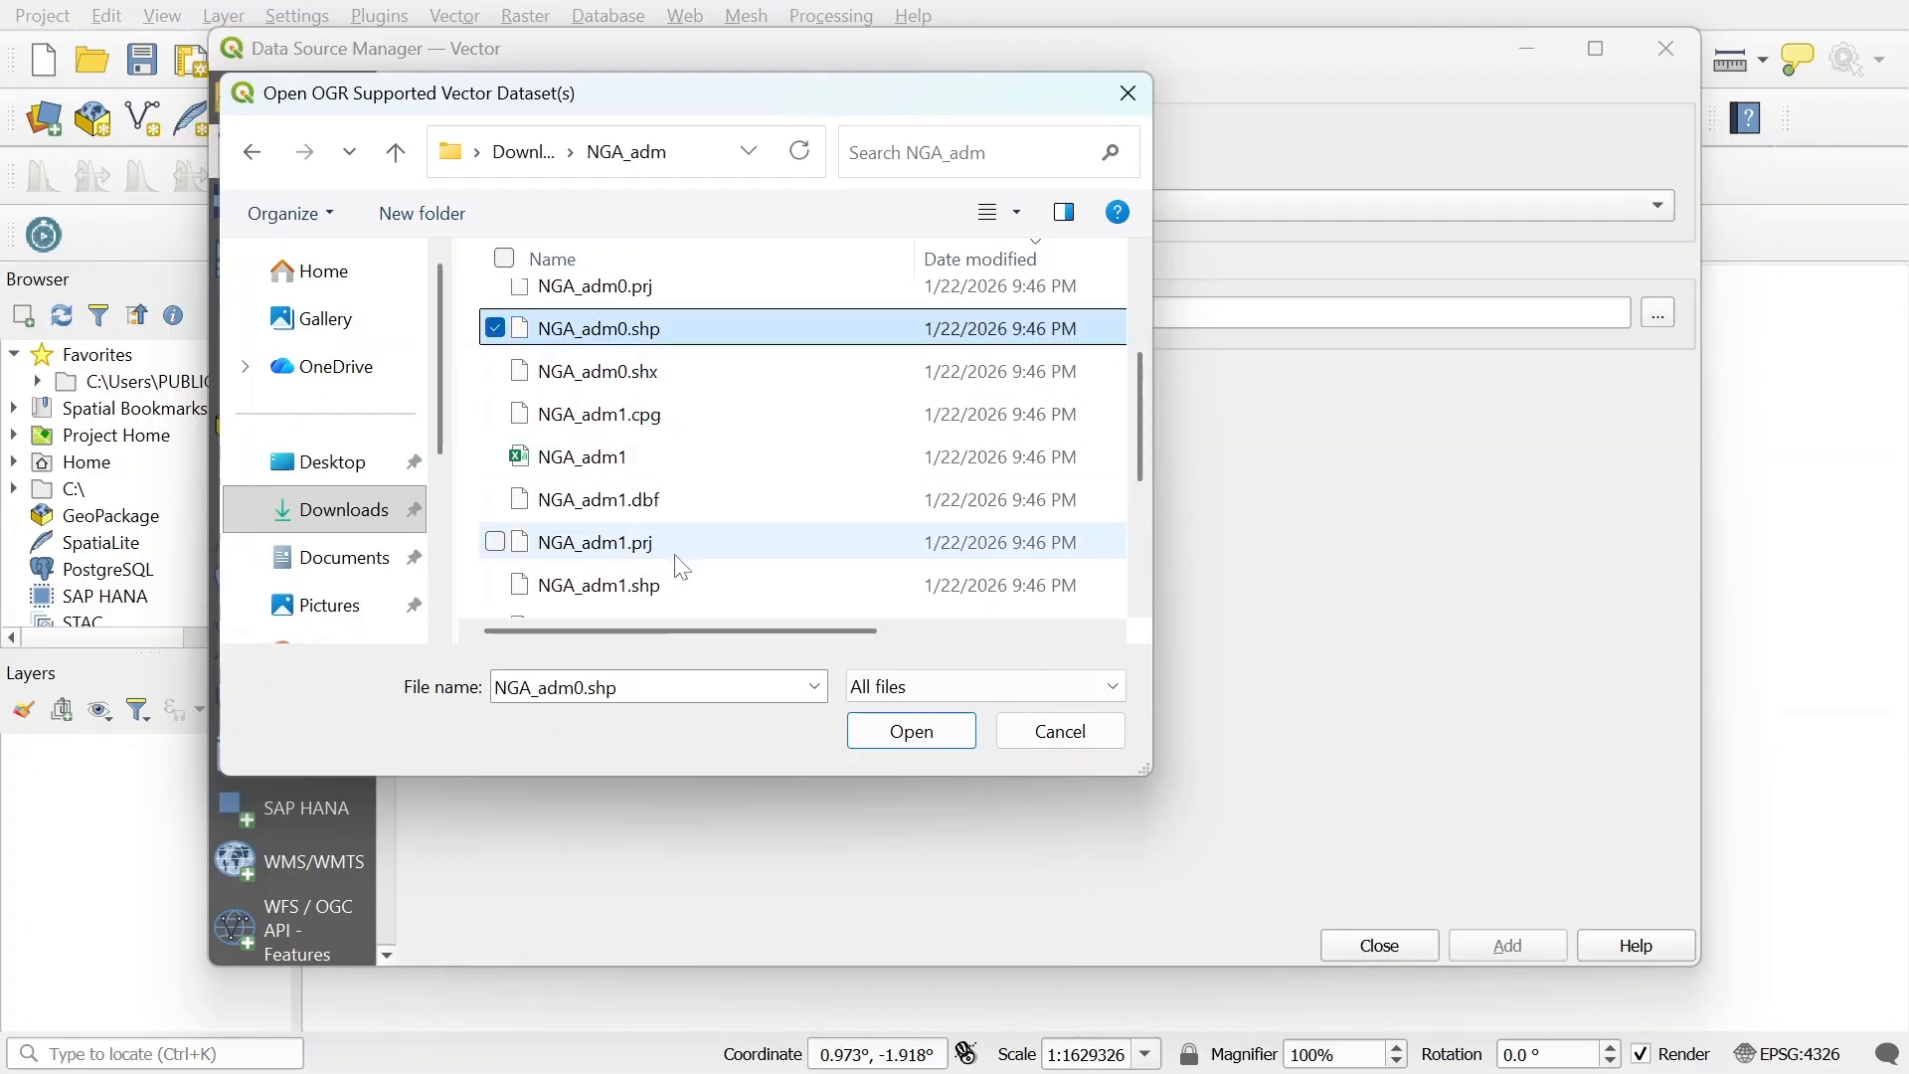
{"action": "left_click", "coordinate": [669, 585], "text": "ctrl"}
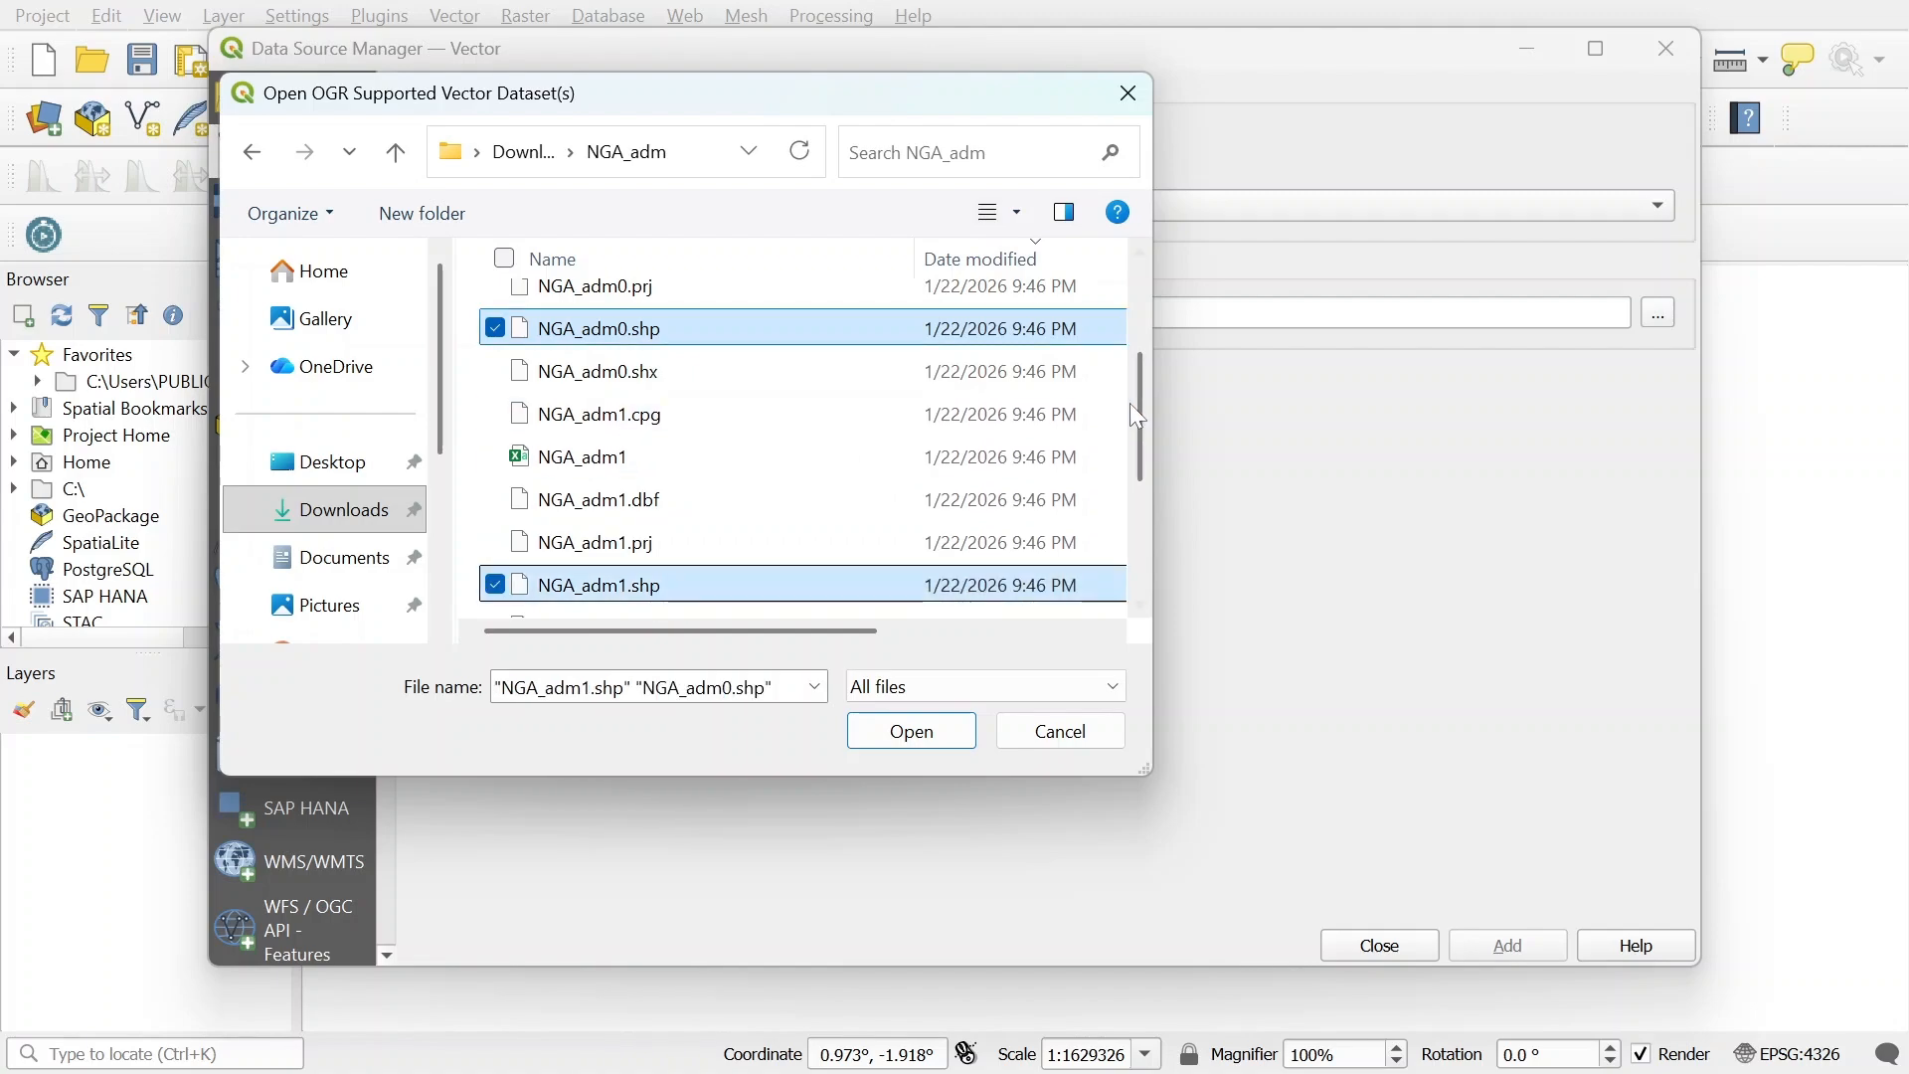
{"action": "left_click_drag", "start_coordinate": [1146, 416], "coordinate": [1148, 482]}
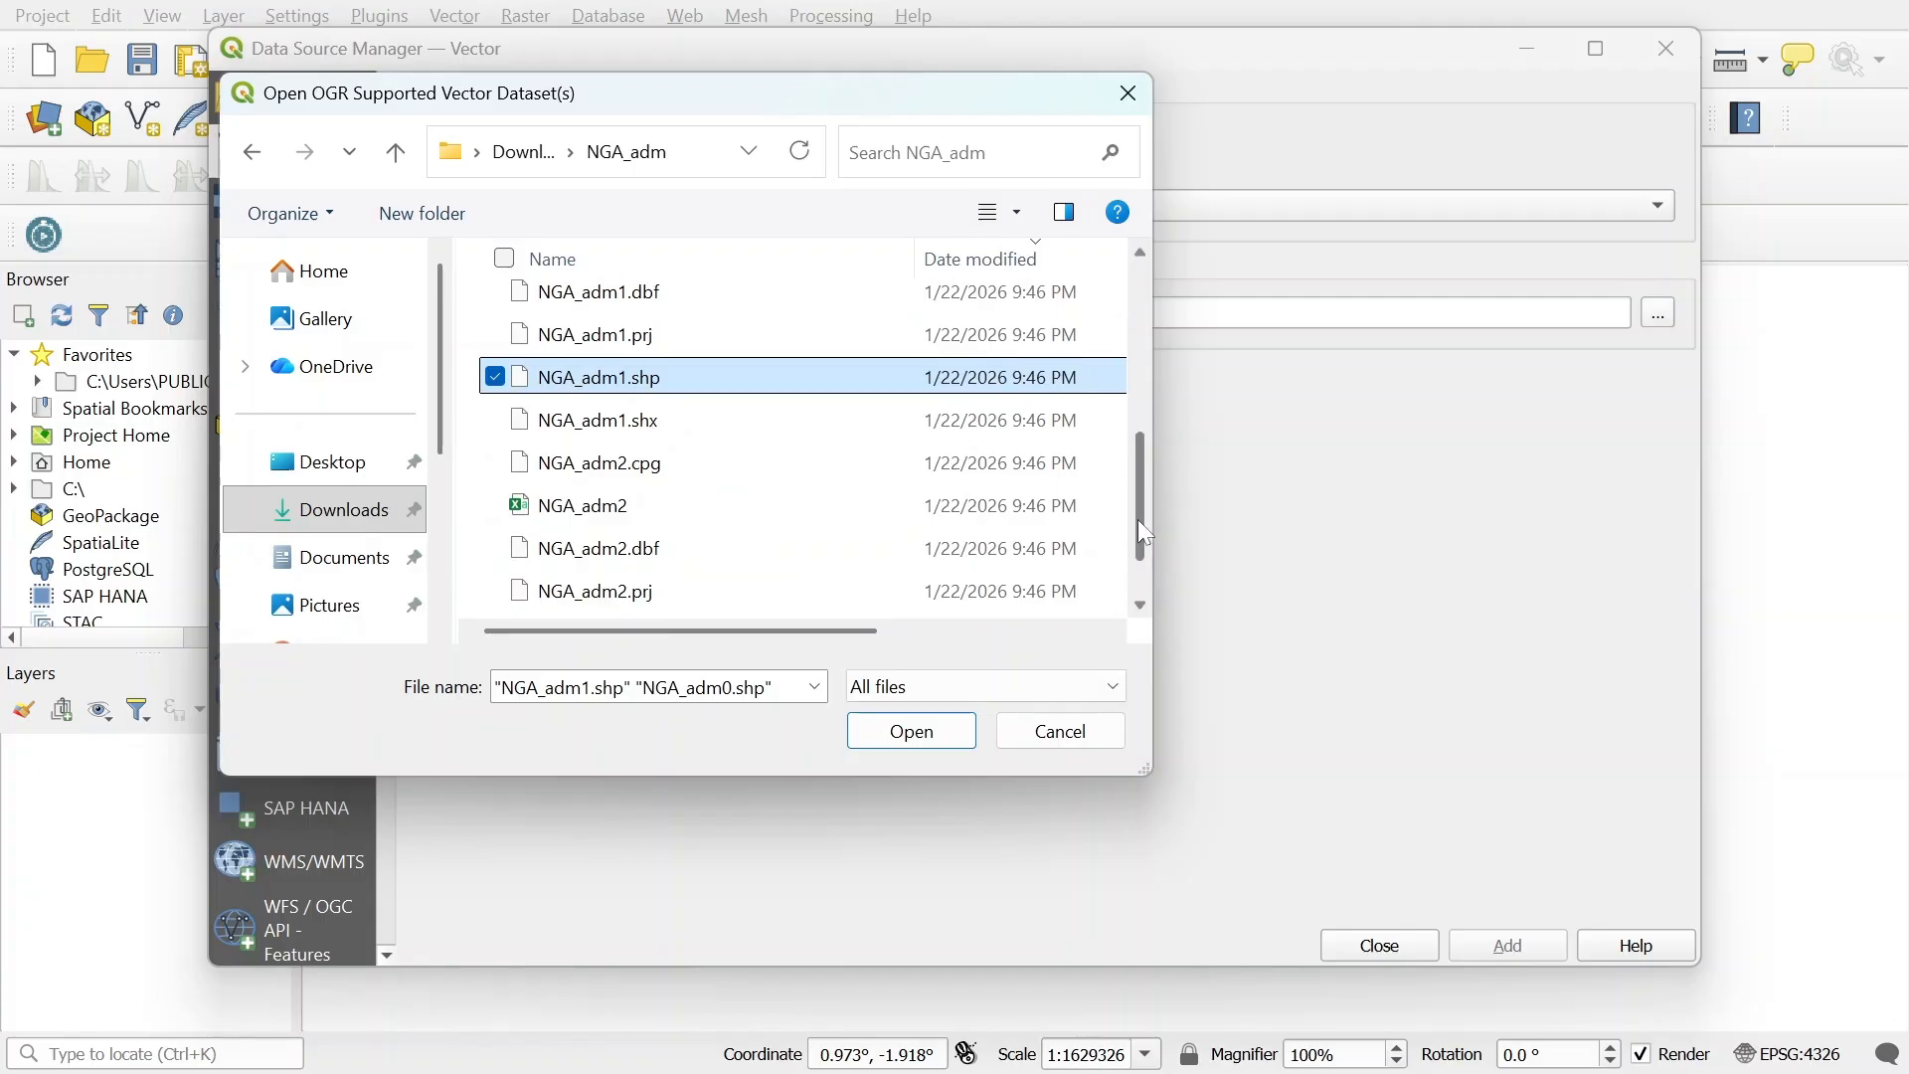
{"action": "left_click_drag", "start_coordinate": [1140, 519], "coordinate": [1147, 568]}
{"action": "left_click", "coordinate": [751, 553], "text": "ctrl"}
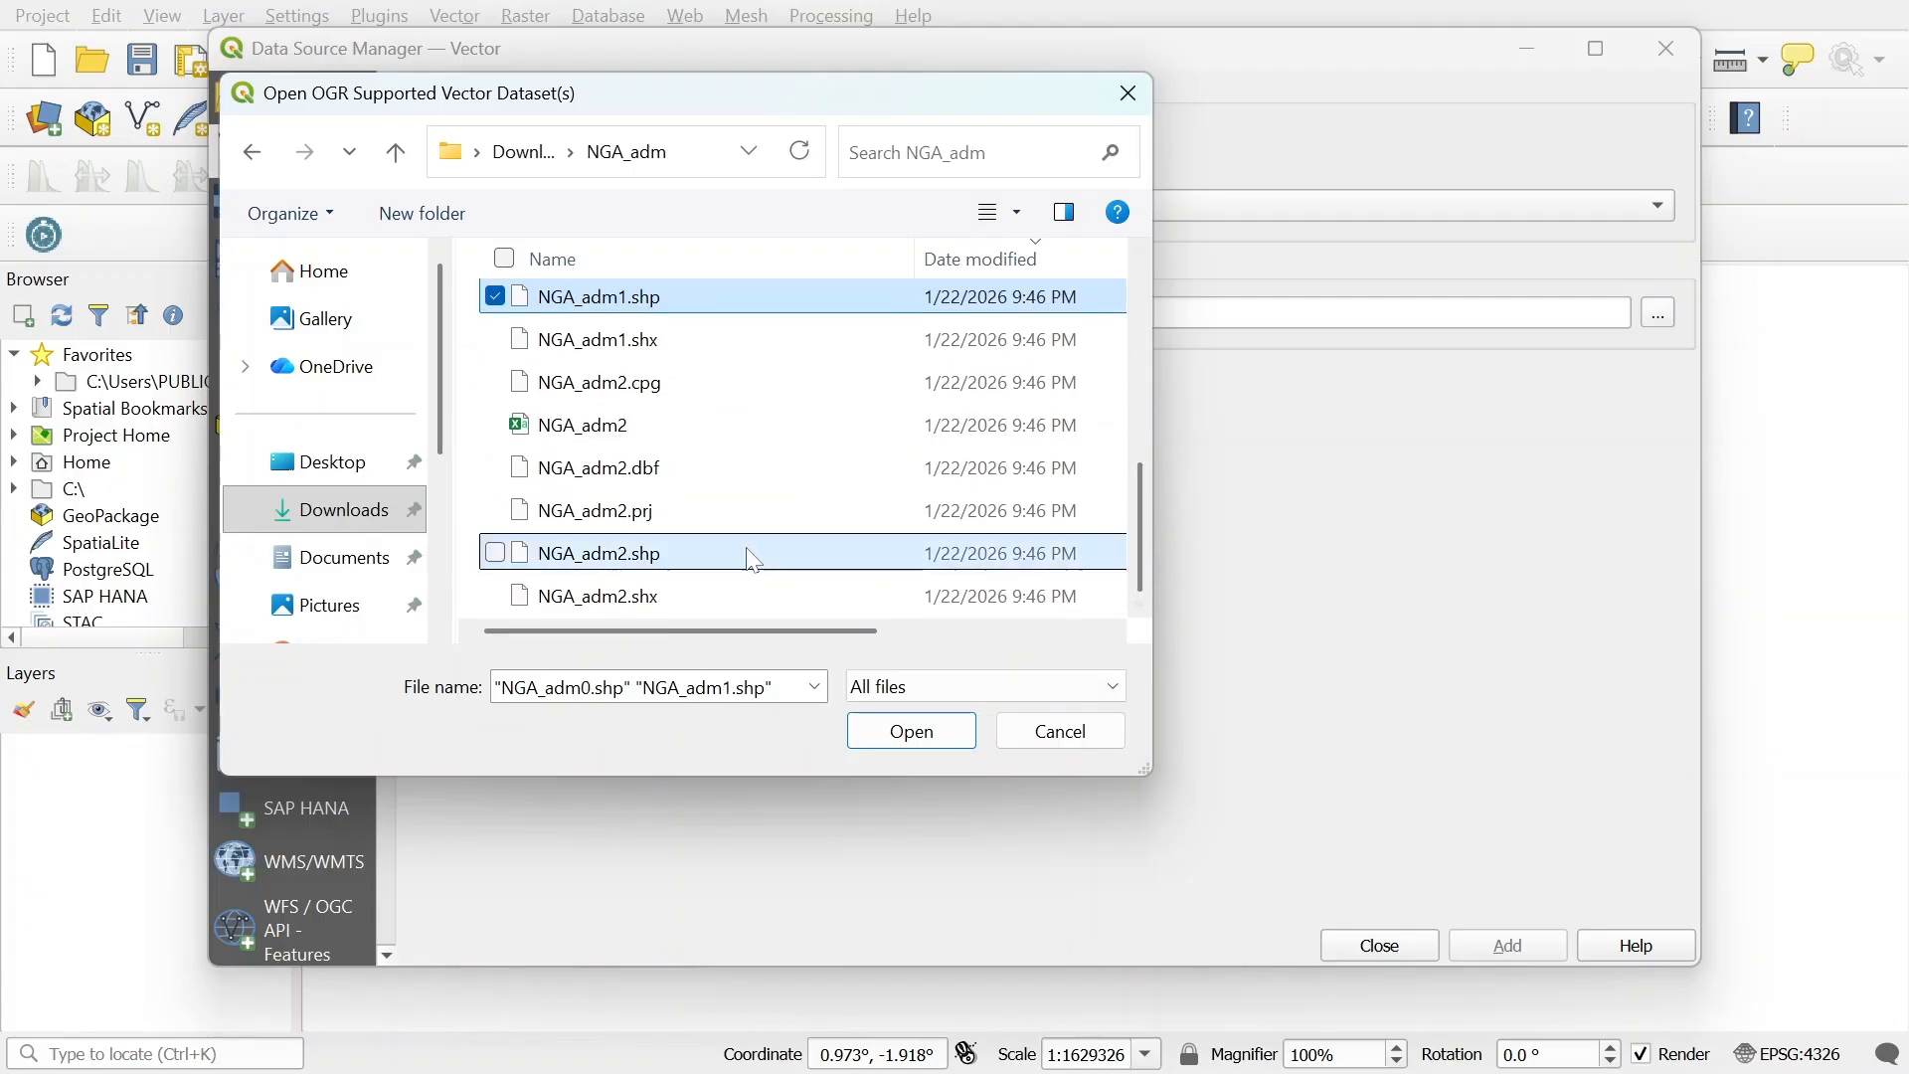
{"action": "left_click", "coordinate": [890, 733]}
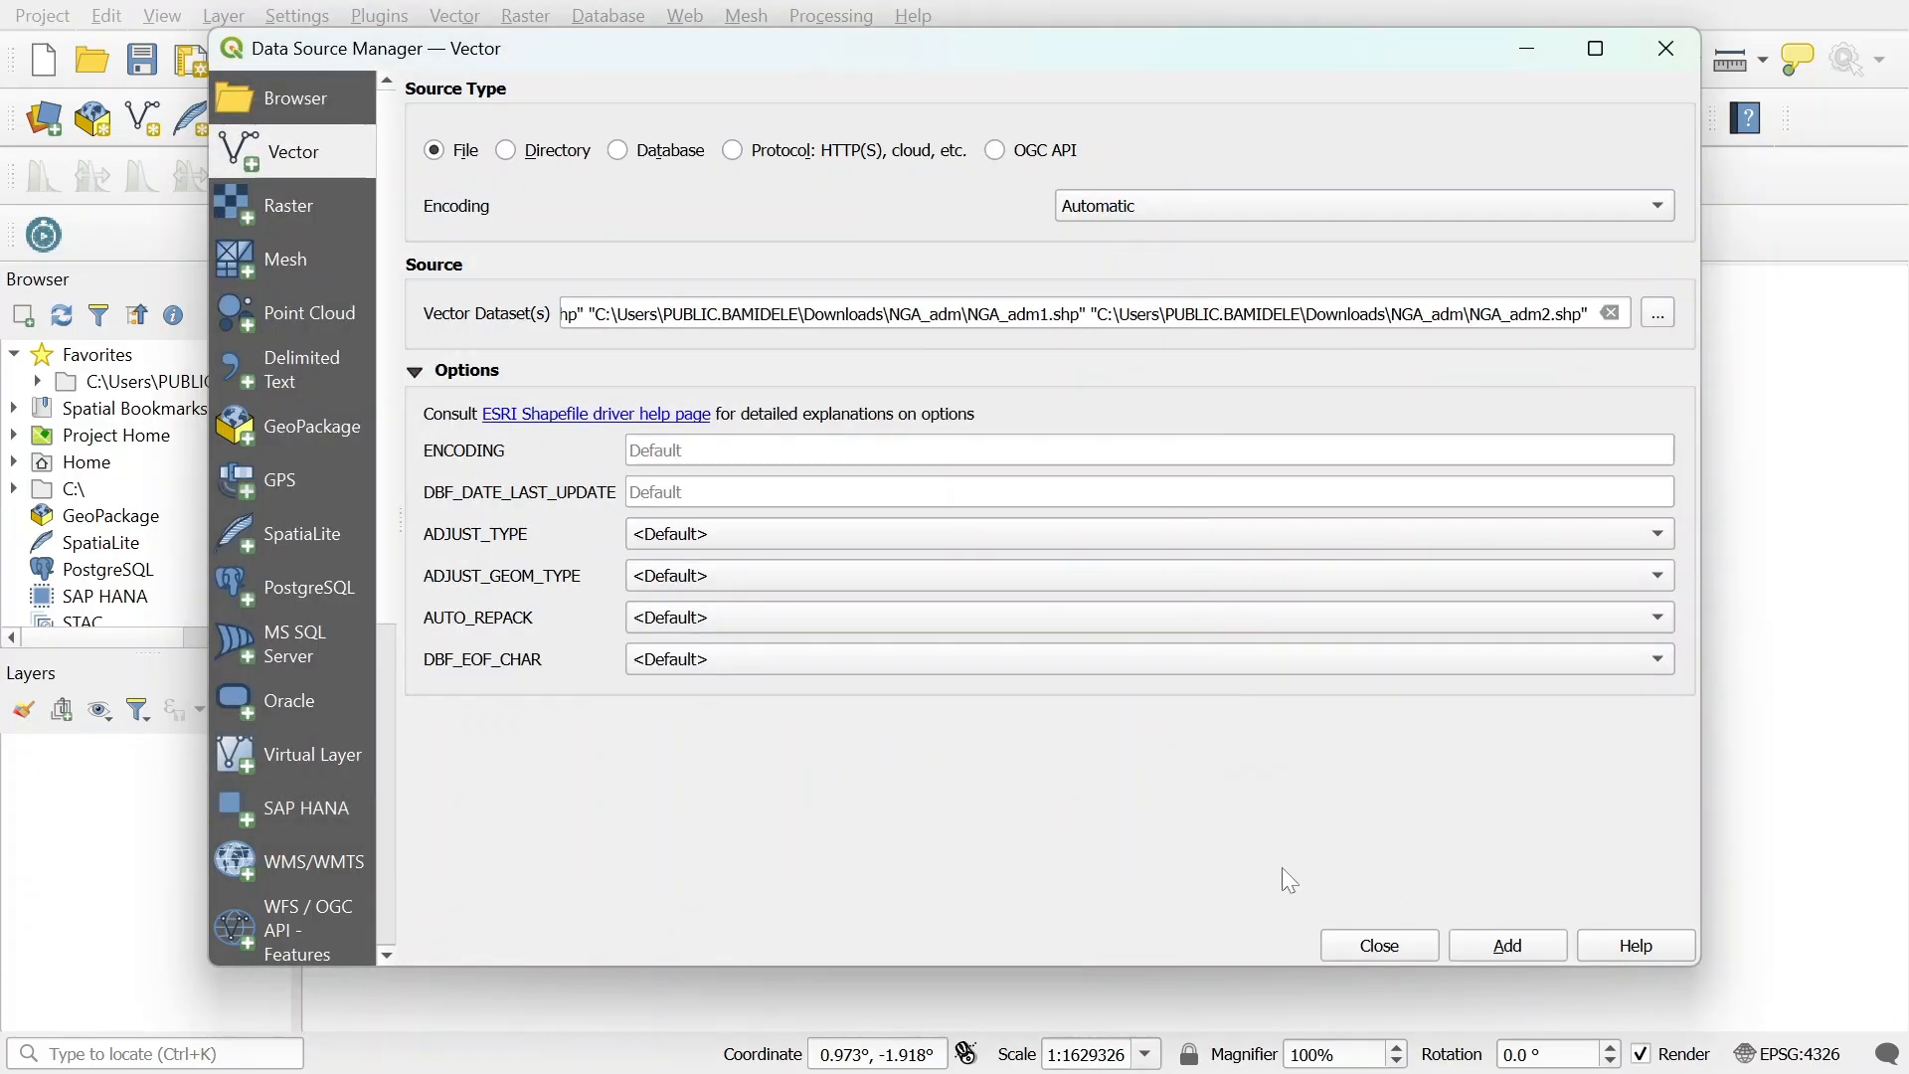
{"action": "left_click", "coordinate": [1465, 953]}
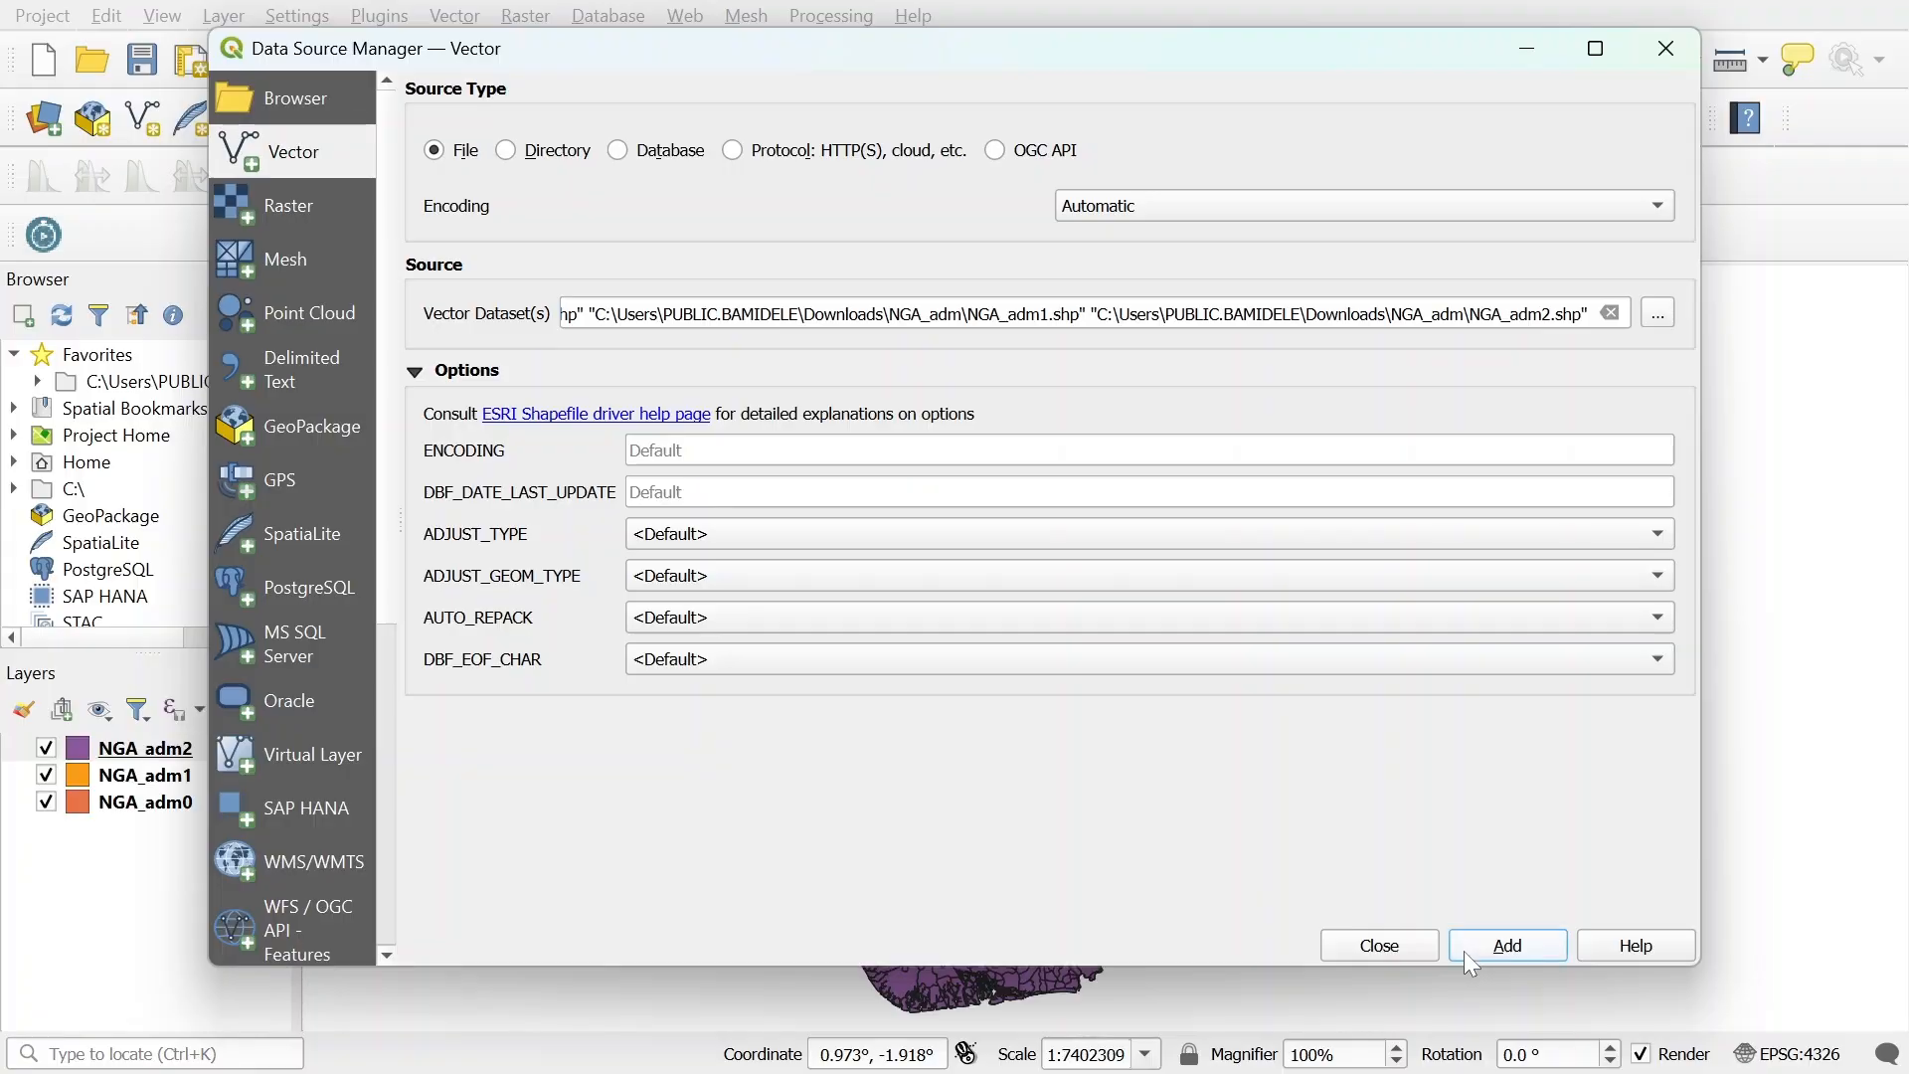
{"action": "left_click", "coordinate": [1402, 949]}
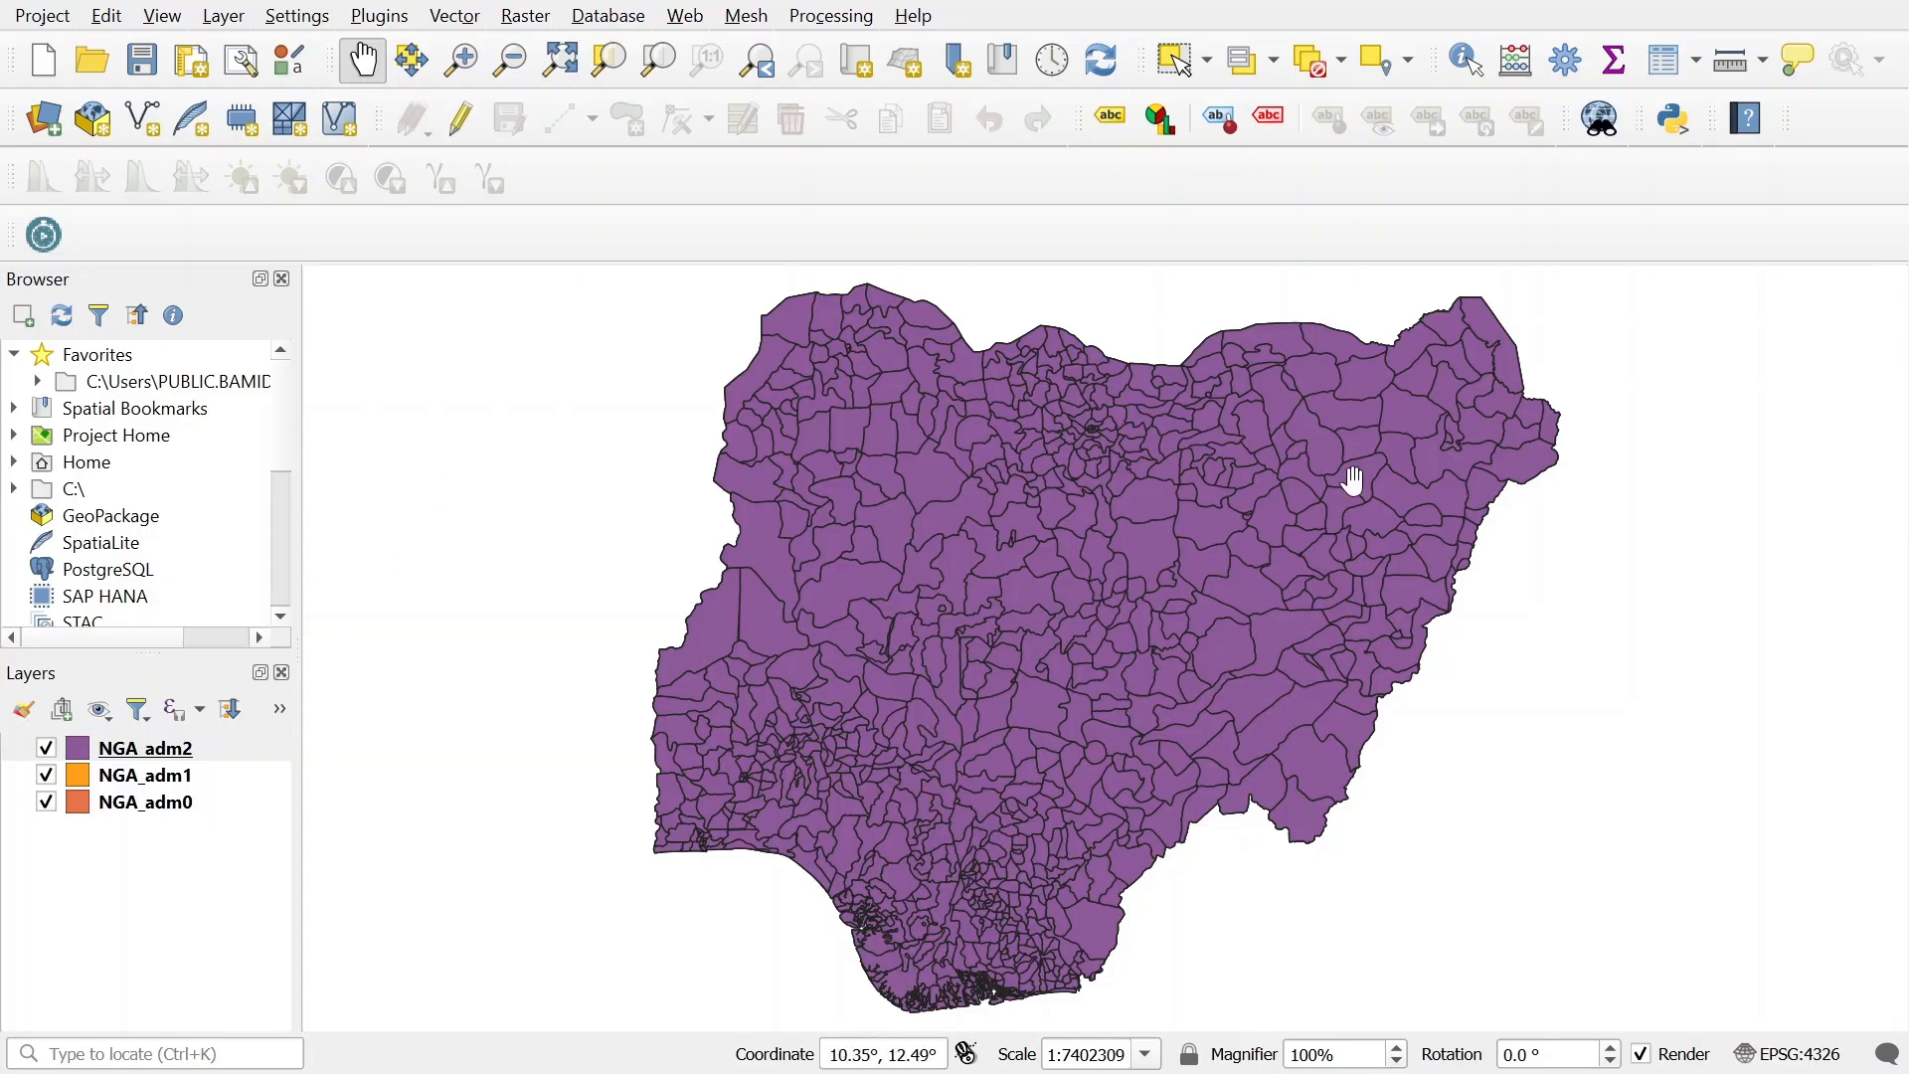
Hide the NGA_adm0 and NGA_adm1 layers and turn on labels for the NGA_adm2 layer.
{"action": "left_click", "coordinate": [46, 803]}
{"action": "left_click", "coordinate": [46, 777]}
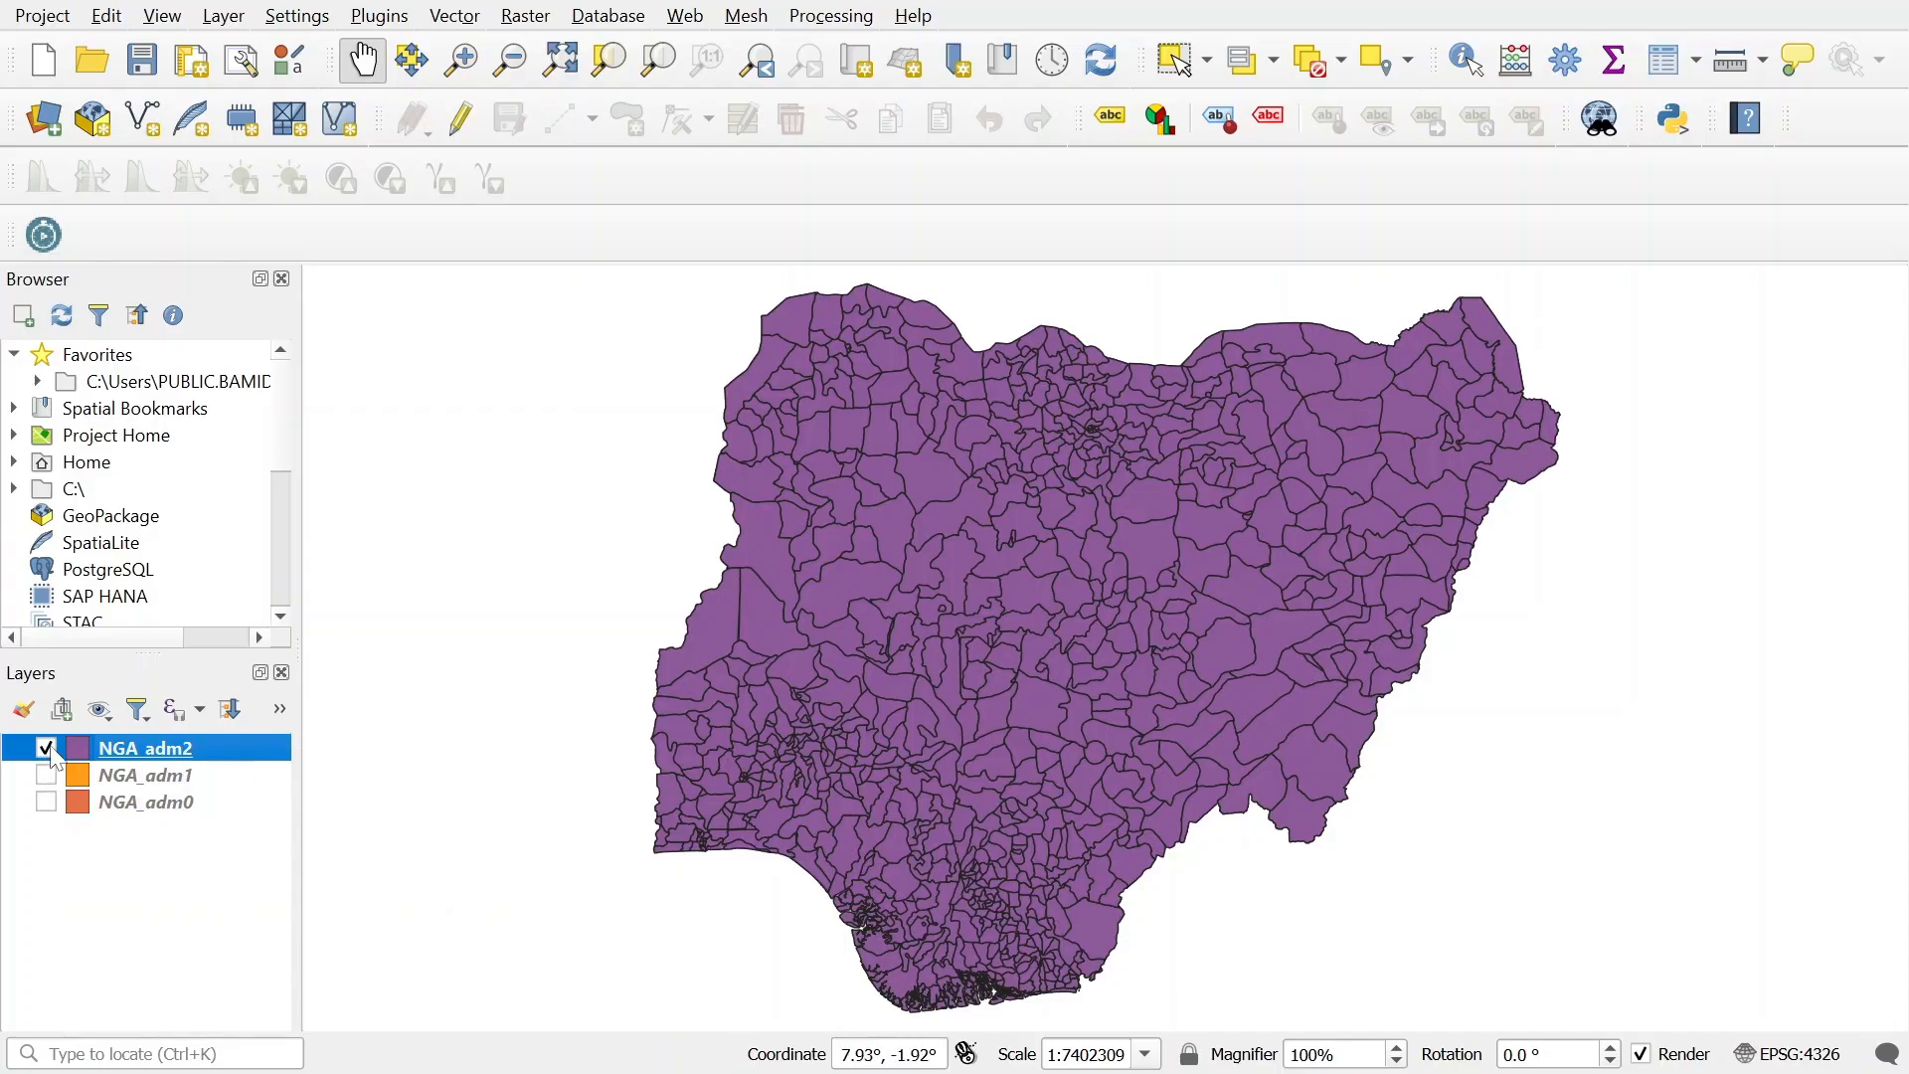
{"action": "right_click", "coordinate": [159, 765]}
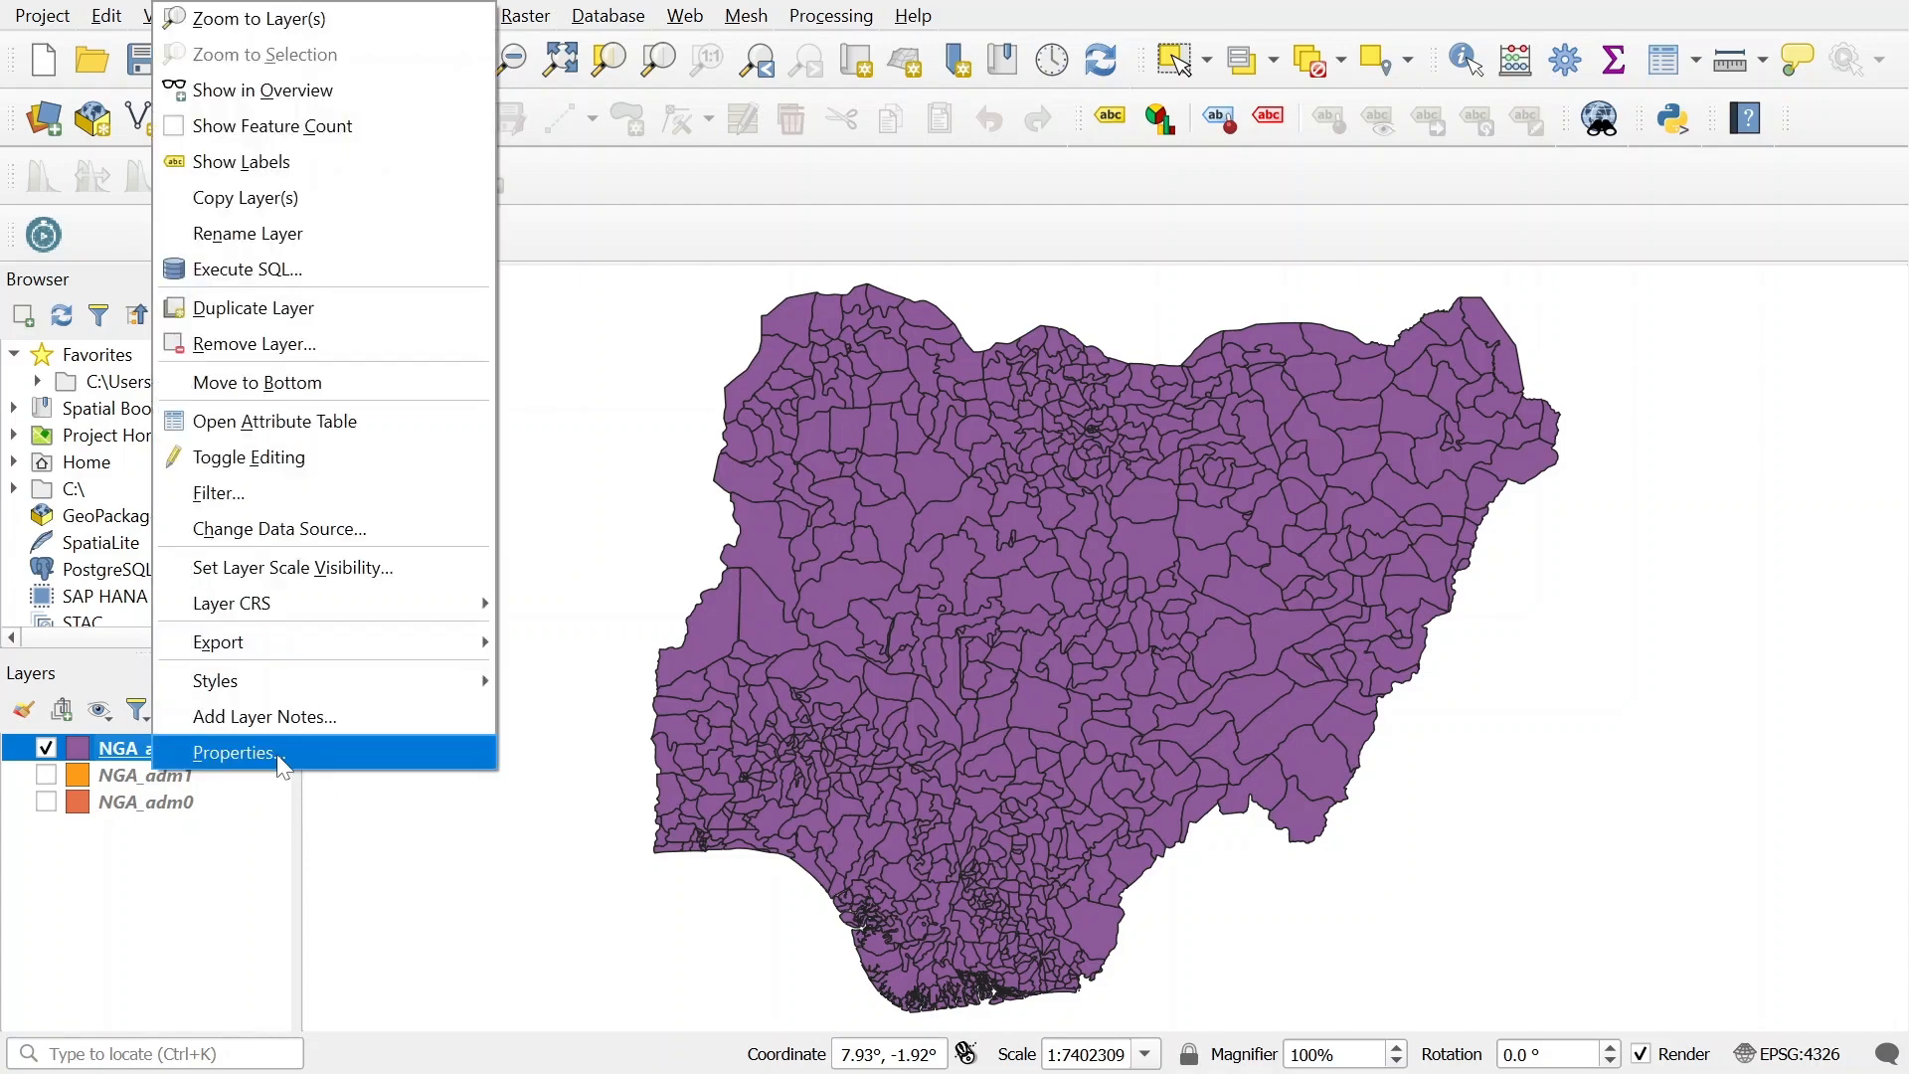
{"action": "left_click", "coordinate": [294, 163]}
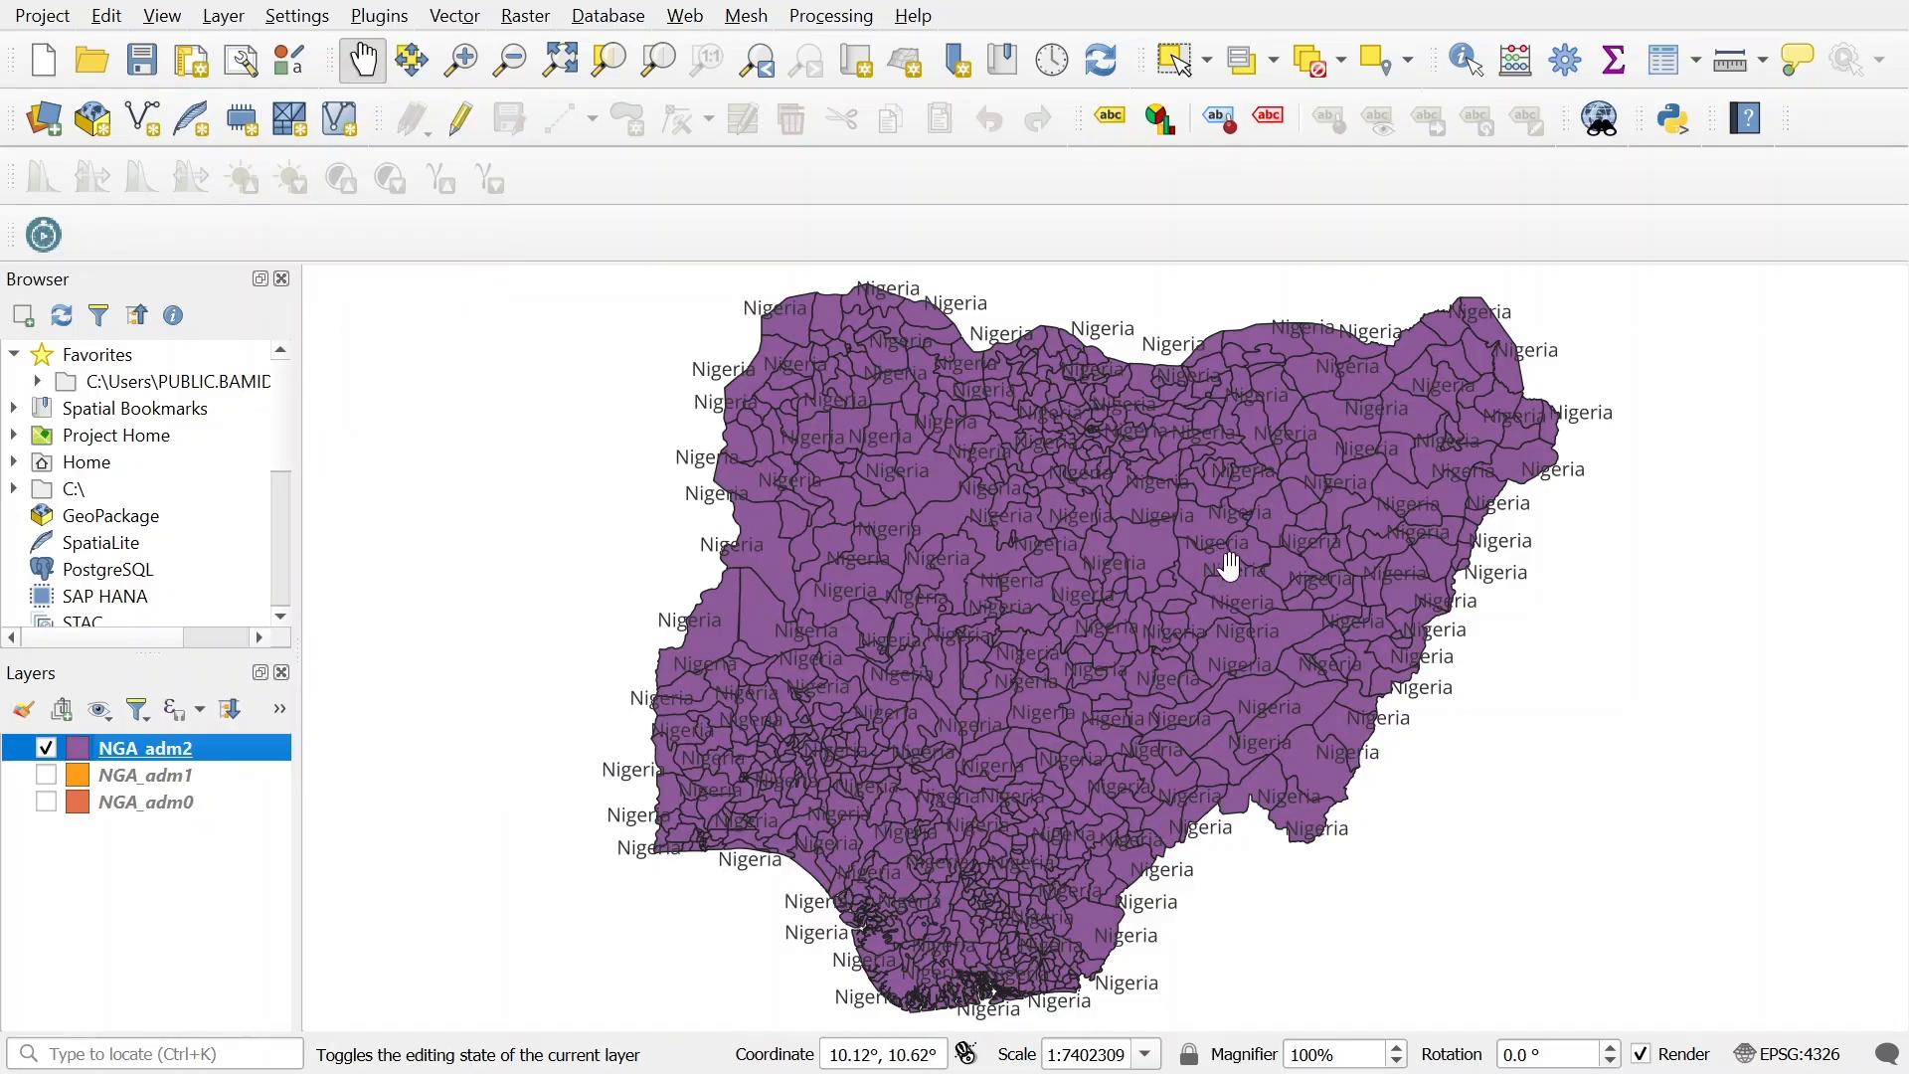
In the NGA_adm2 layer's properties, set the Simple Fill color to teal (#2a9982).
{"action": "right_click", "coordinate": [211, 763]}
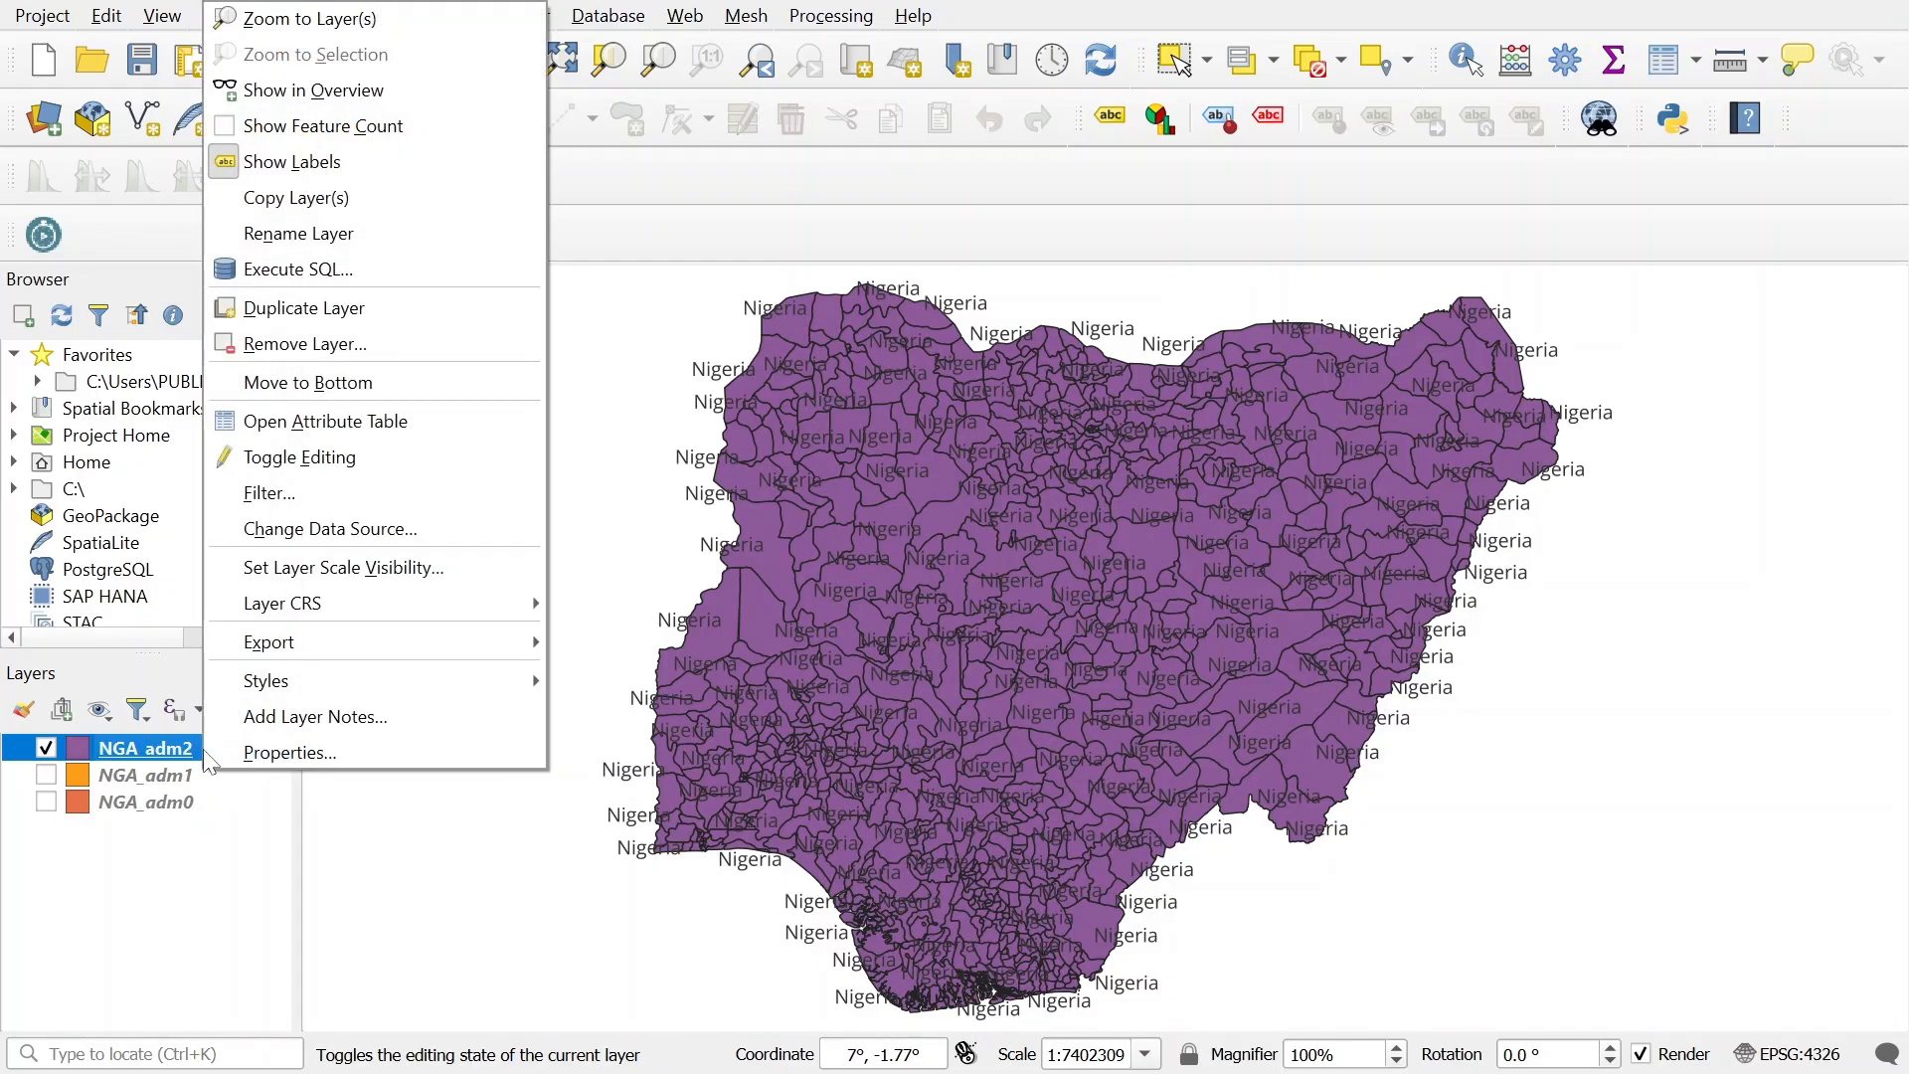
{"action": "left_click", "coordinate": [230, 761]}
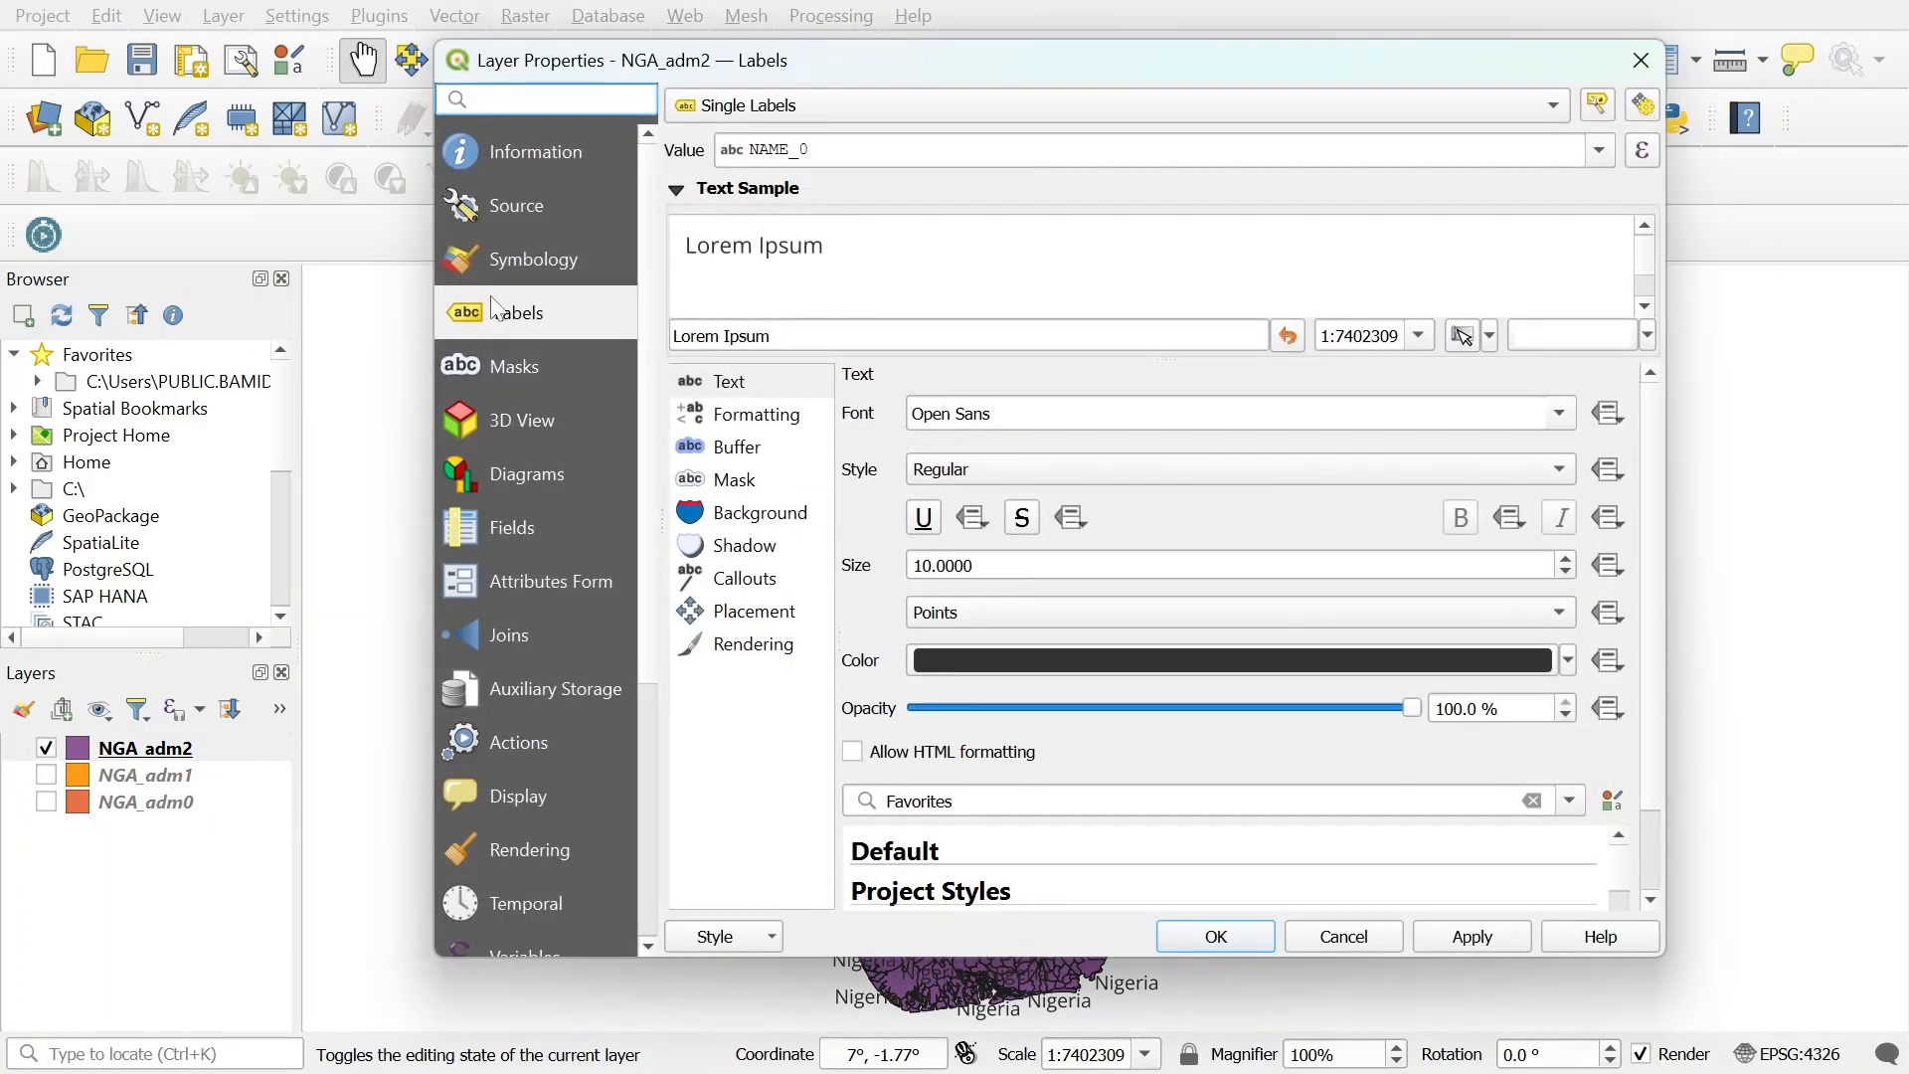
{"action": "left_click", "coordinate": [509, 265]}
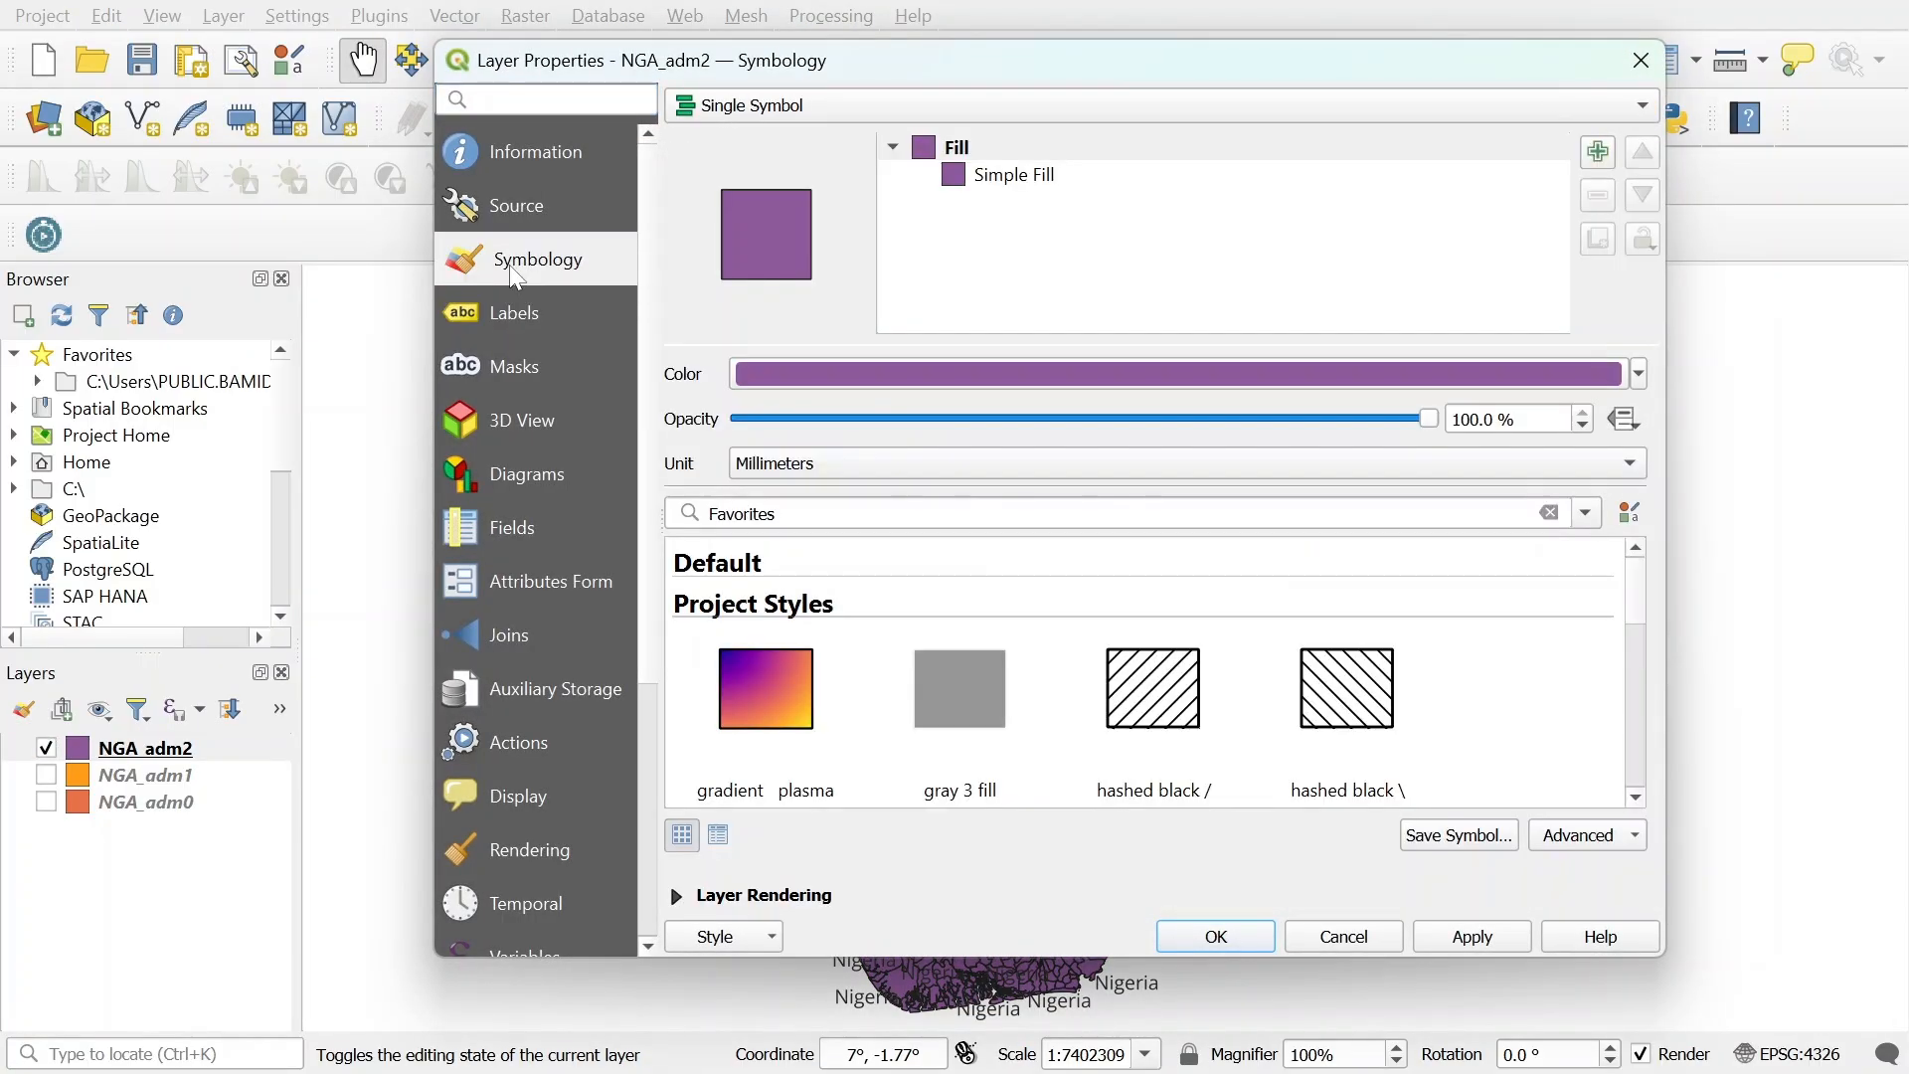
{"action": "left_click", "coordinate": [1060, 189]}
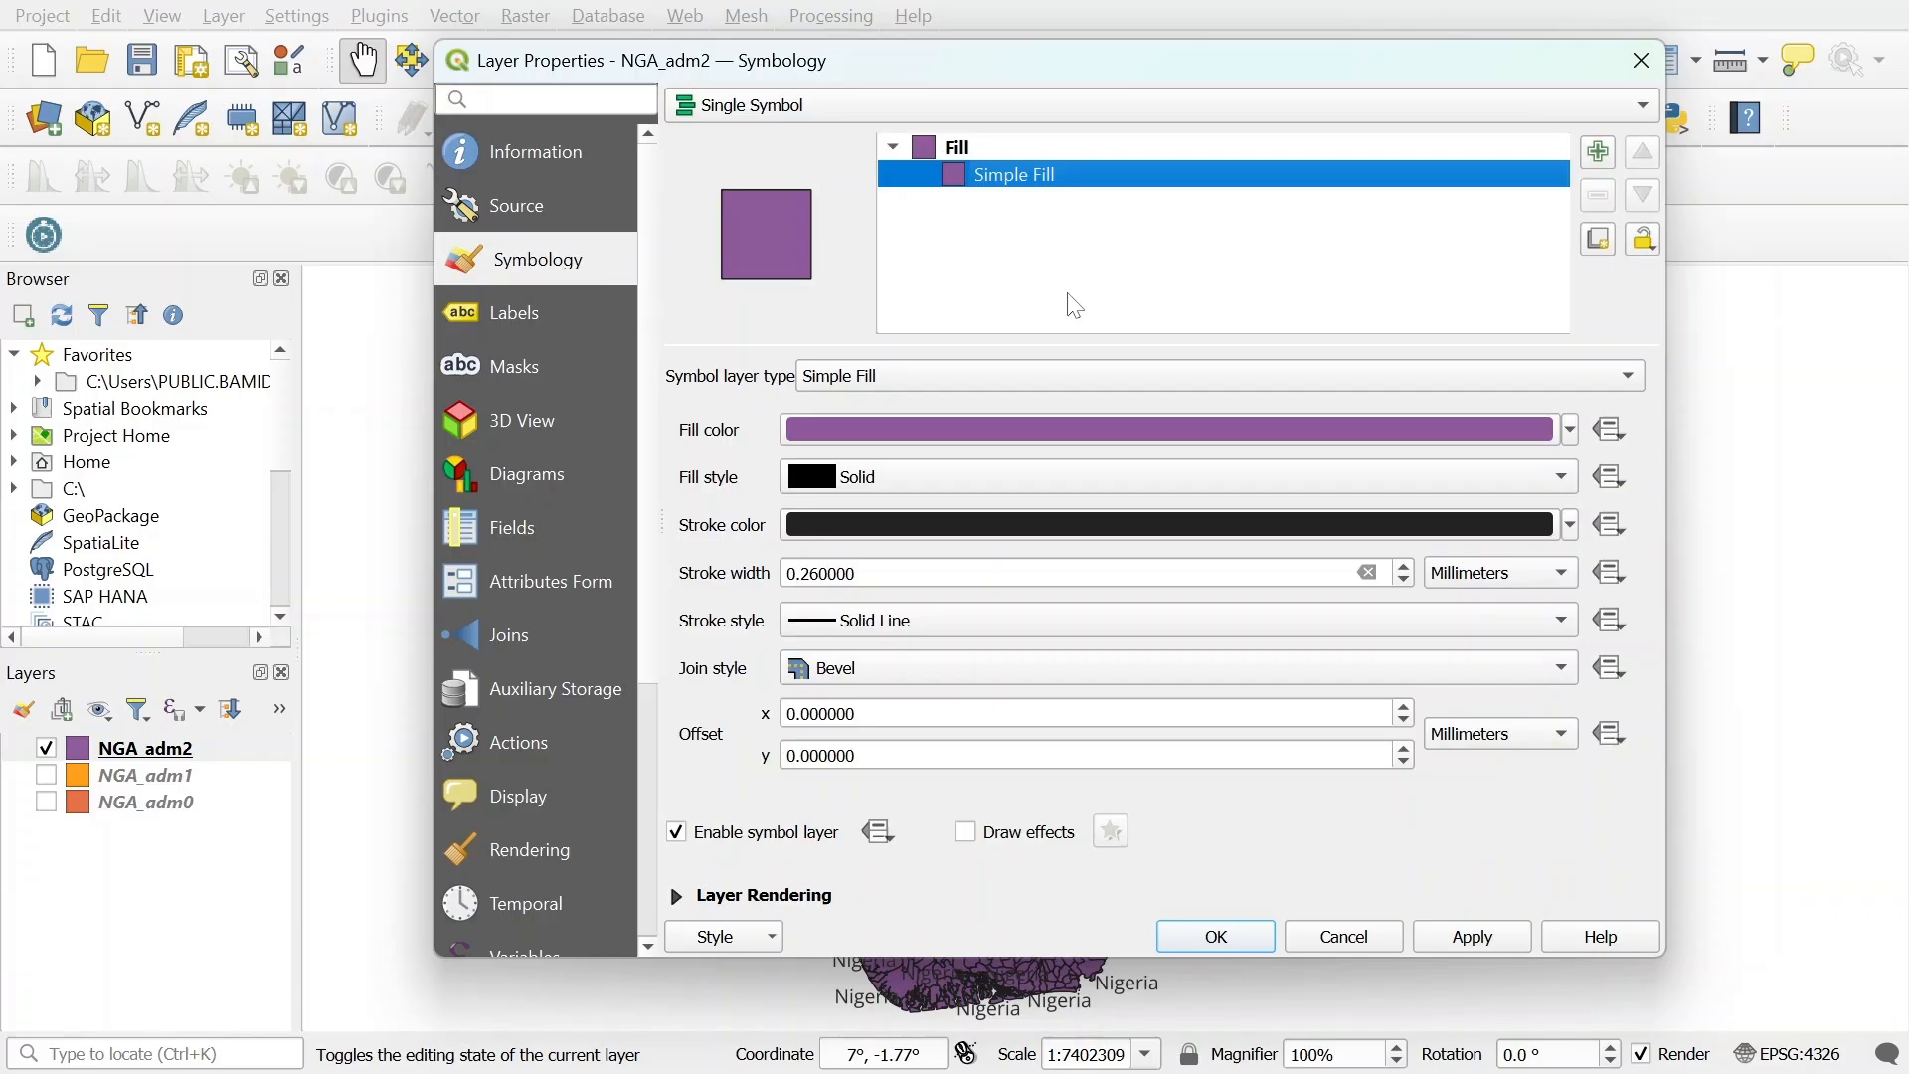
{"action": "left_click", "coordinate": [1061, 431]}
{"action": "left_click", "coordinate": [747, 515]}
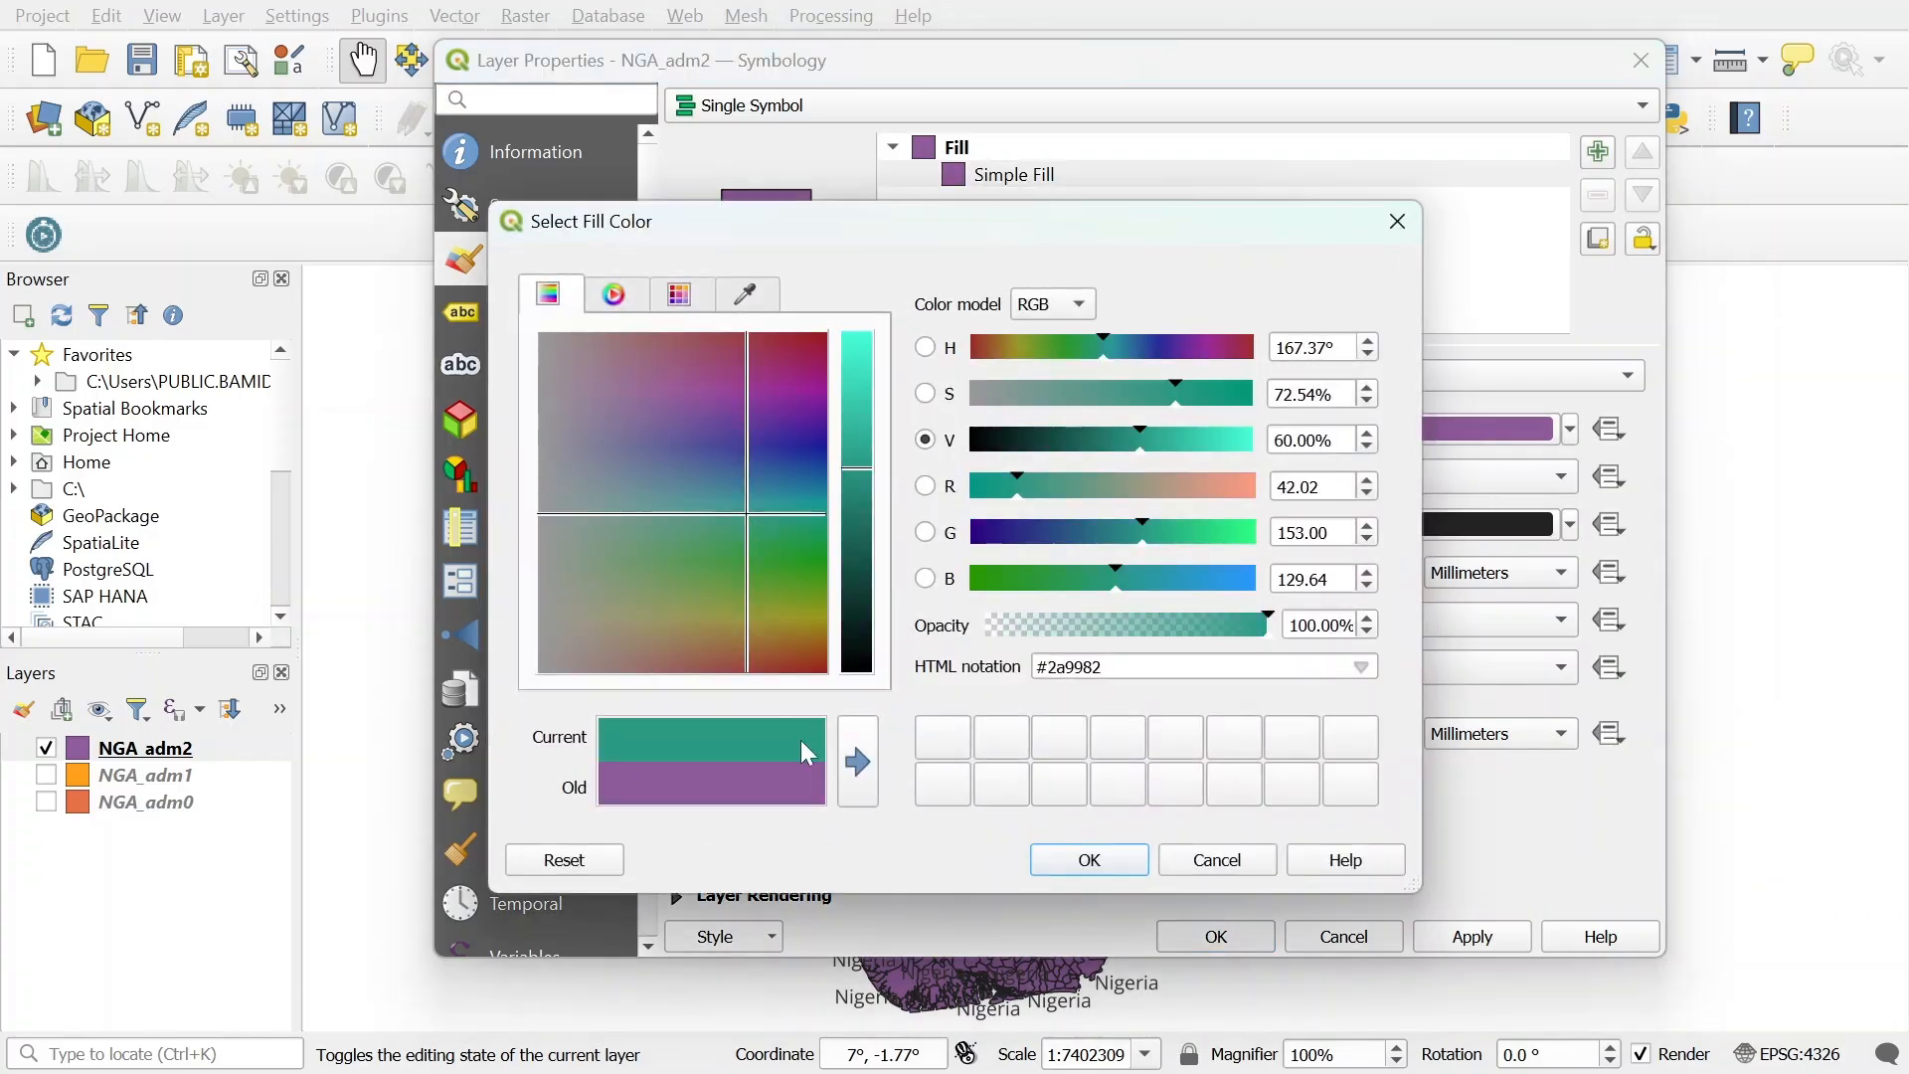
{"action": "left_click", "coordinate": [1091, 861]}
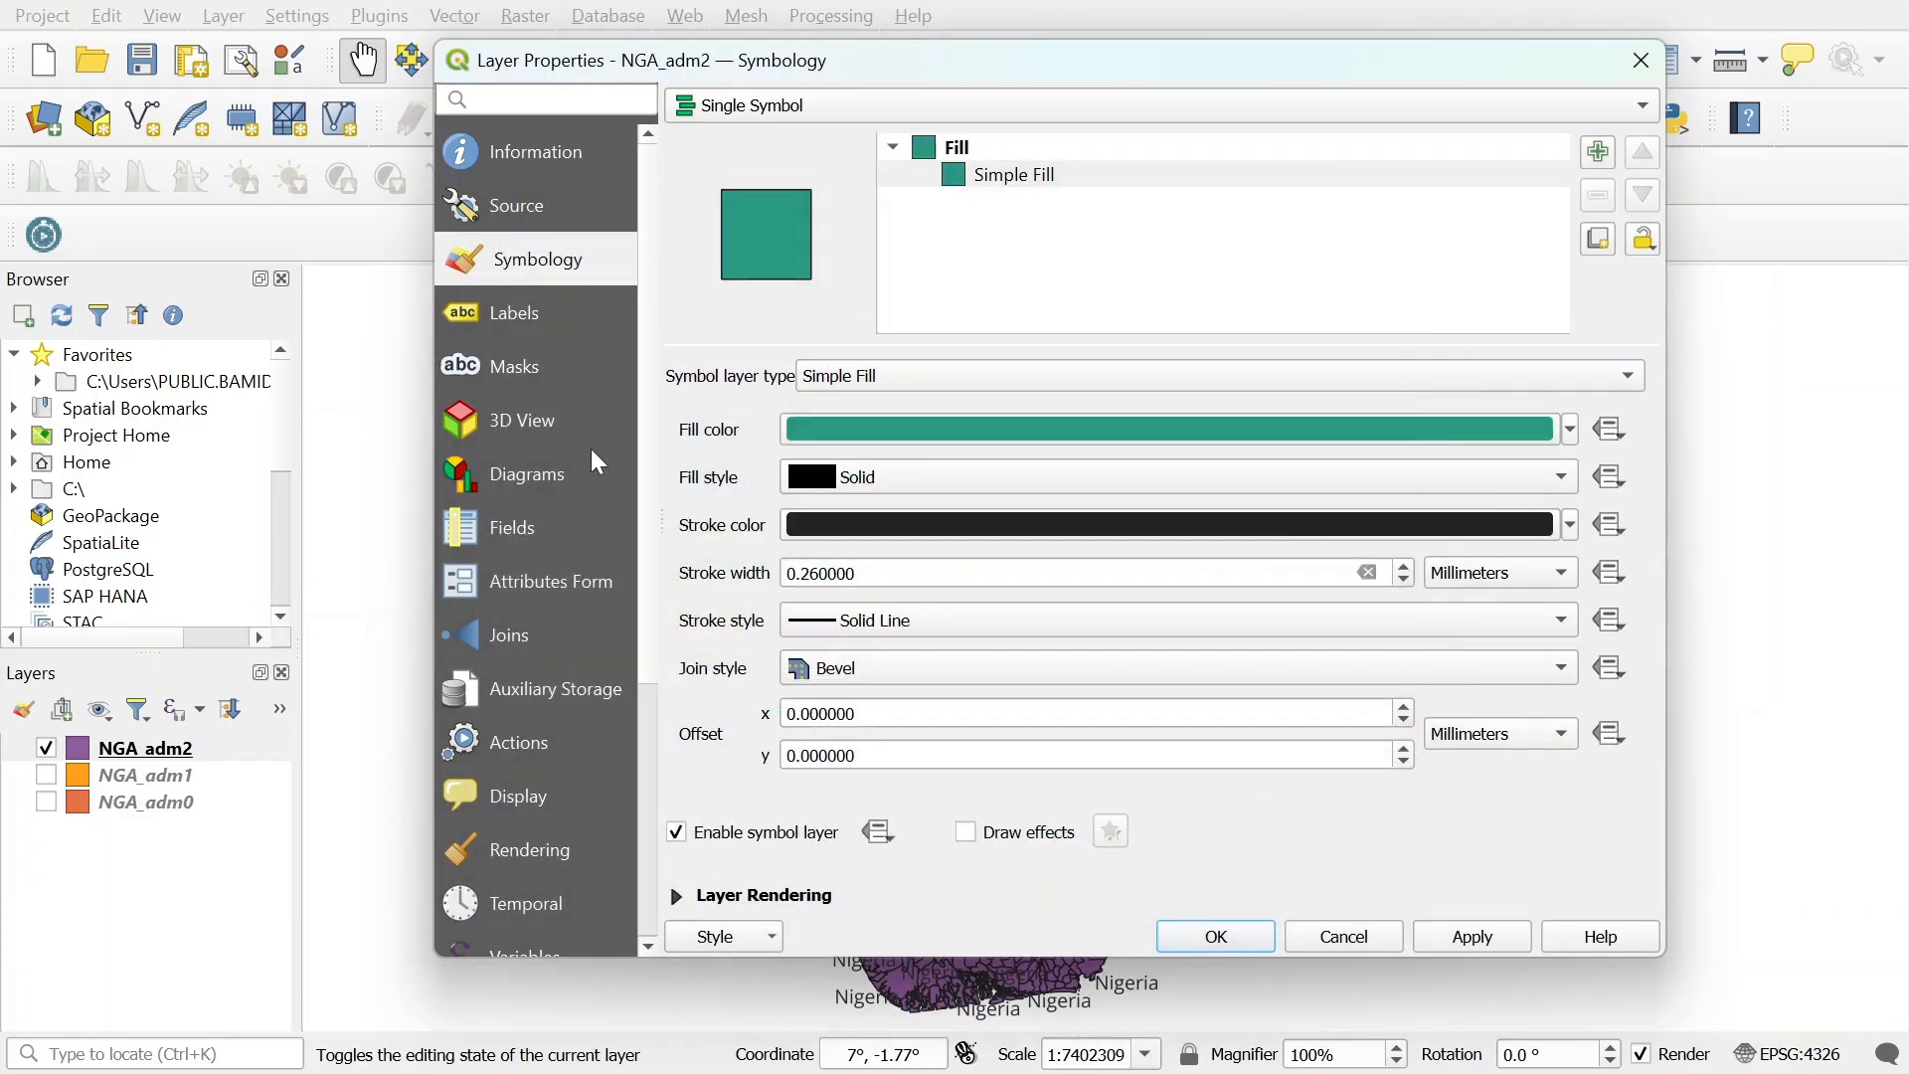
Label the NGA_adm2 layer with the NAME_2 field, apply the layer properties and inspect the labels on the map.
{"action": "left_click", "coordinate": [555, 328]}
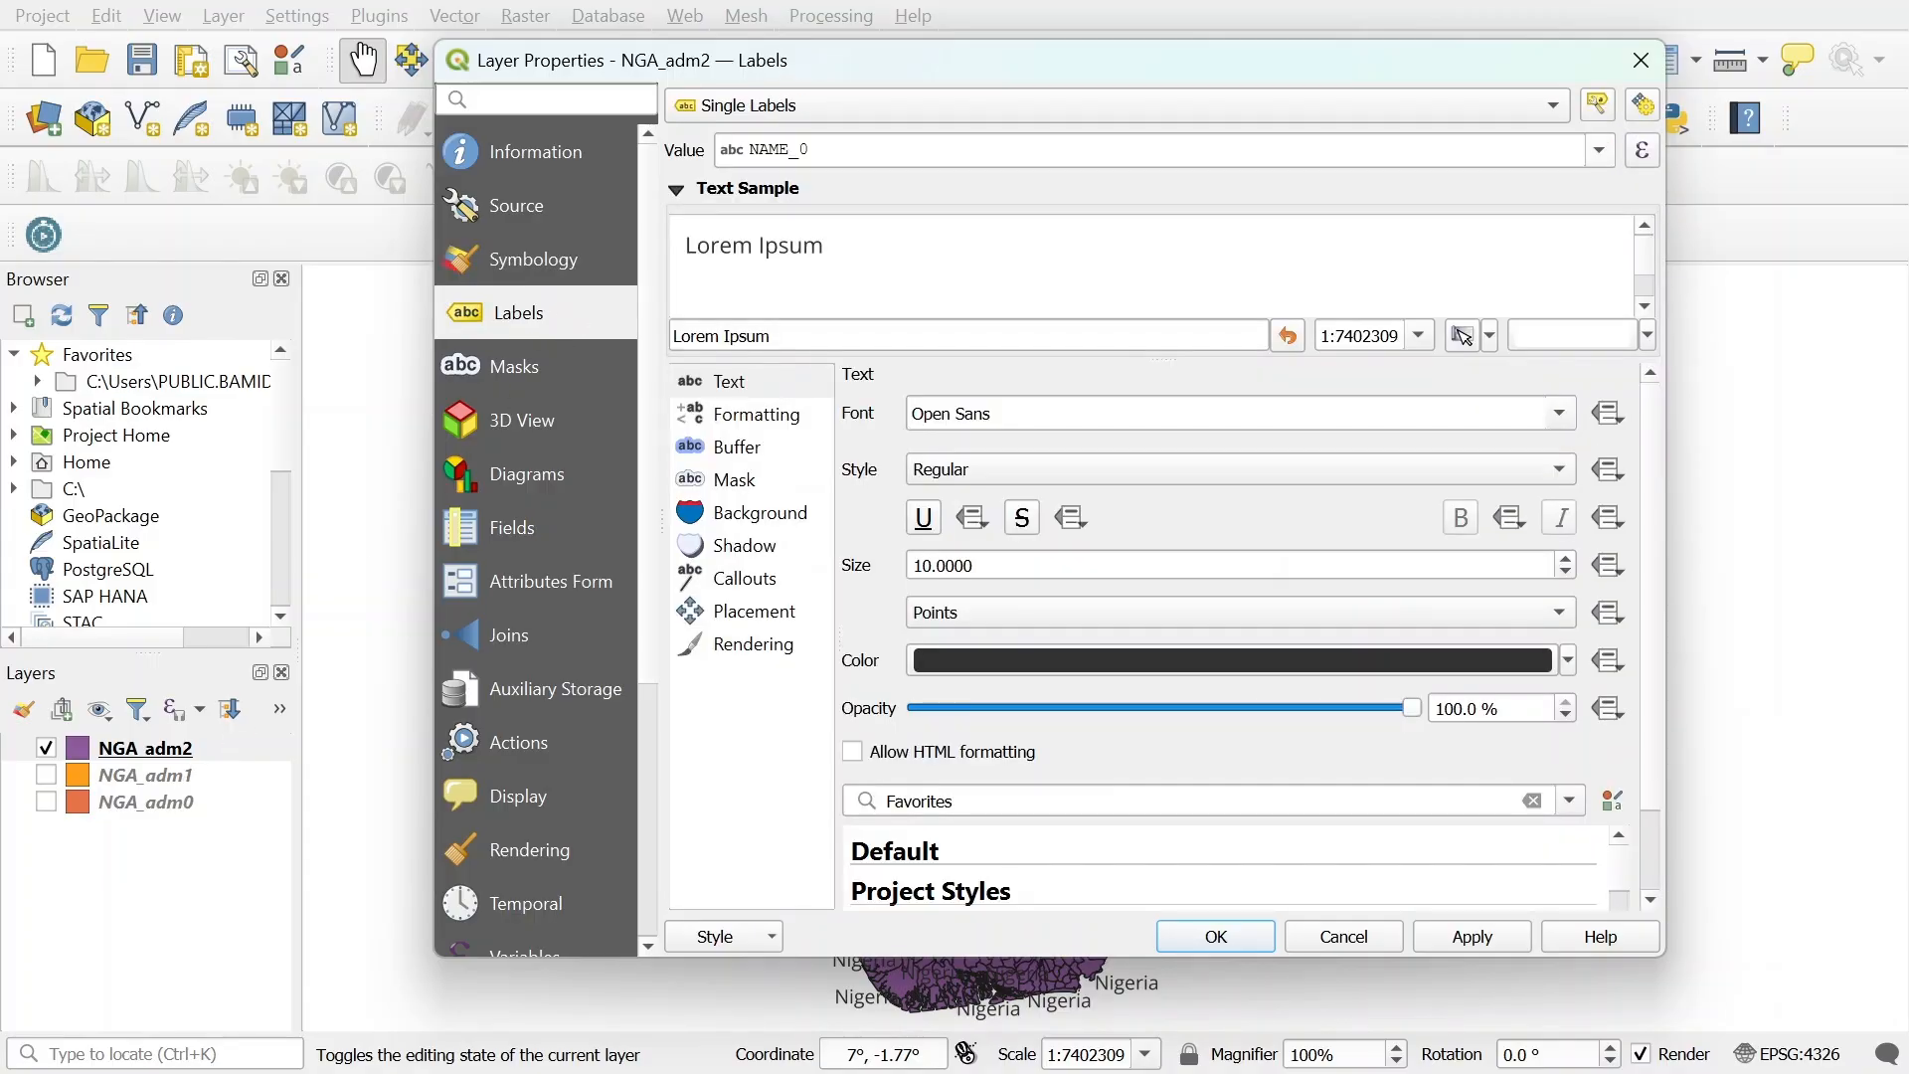
{"action": "left_click", "coordinate": [838, 108]}
{"action": "left_click", "coordinate": [836, 107]}
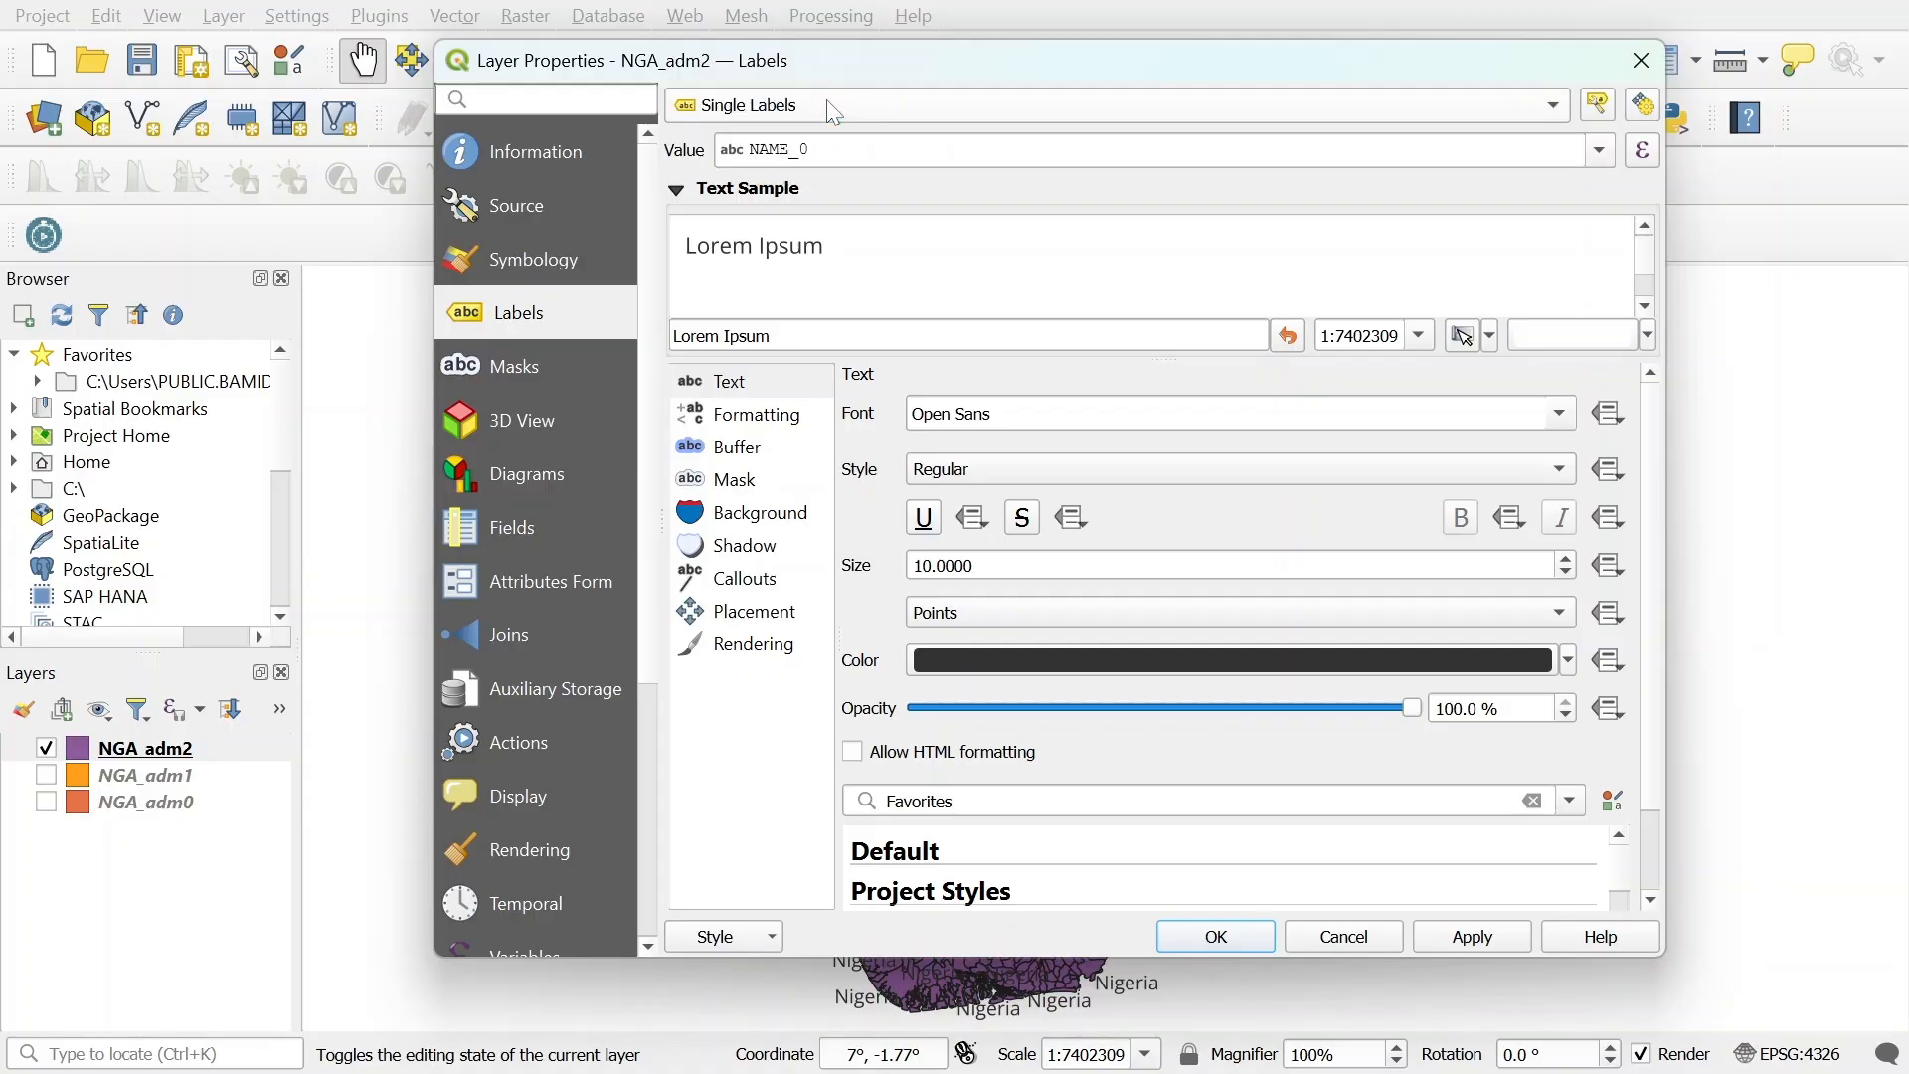
{"action": "left_click", "coordinate": [845, 150]}
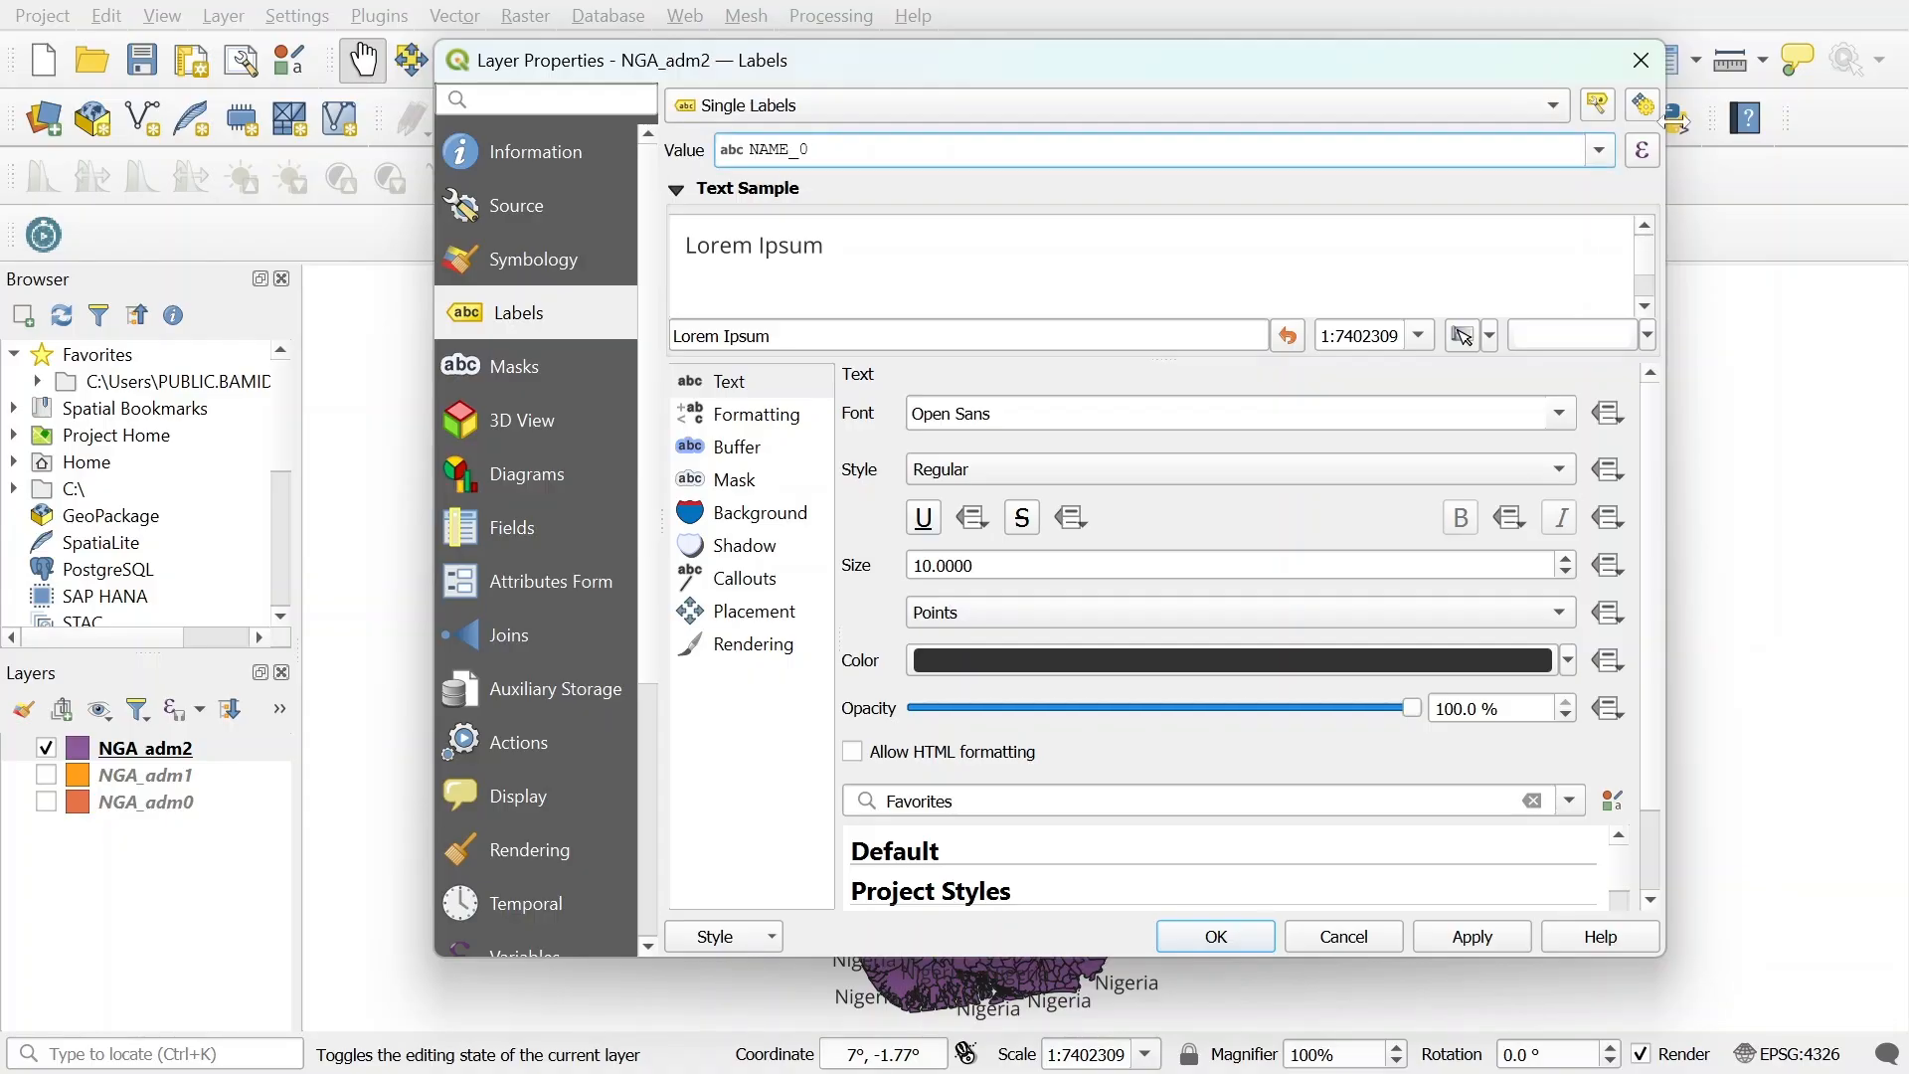
{"action": "left_click", "coordinate": [1603, 155]}
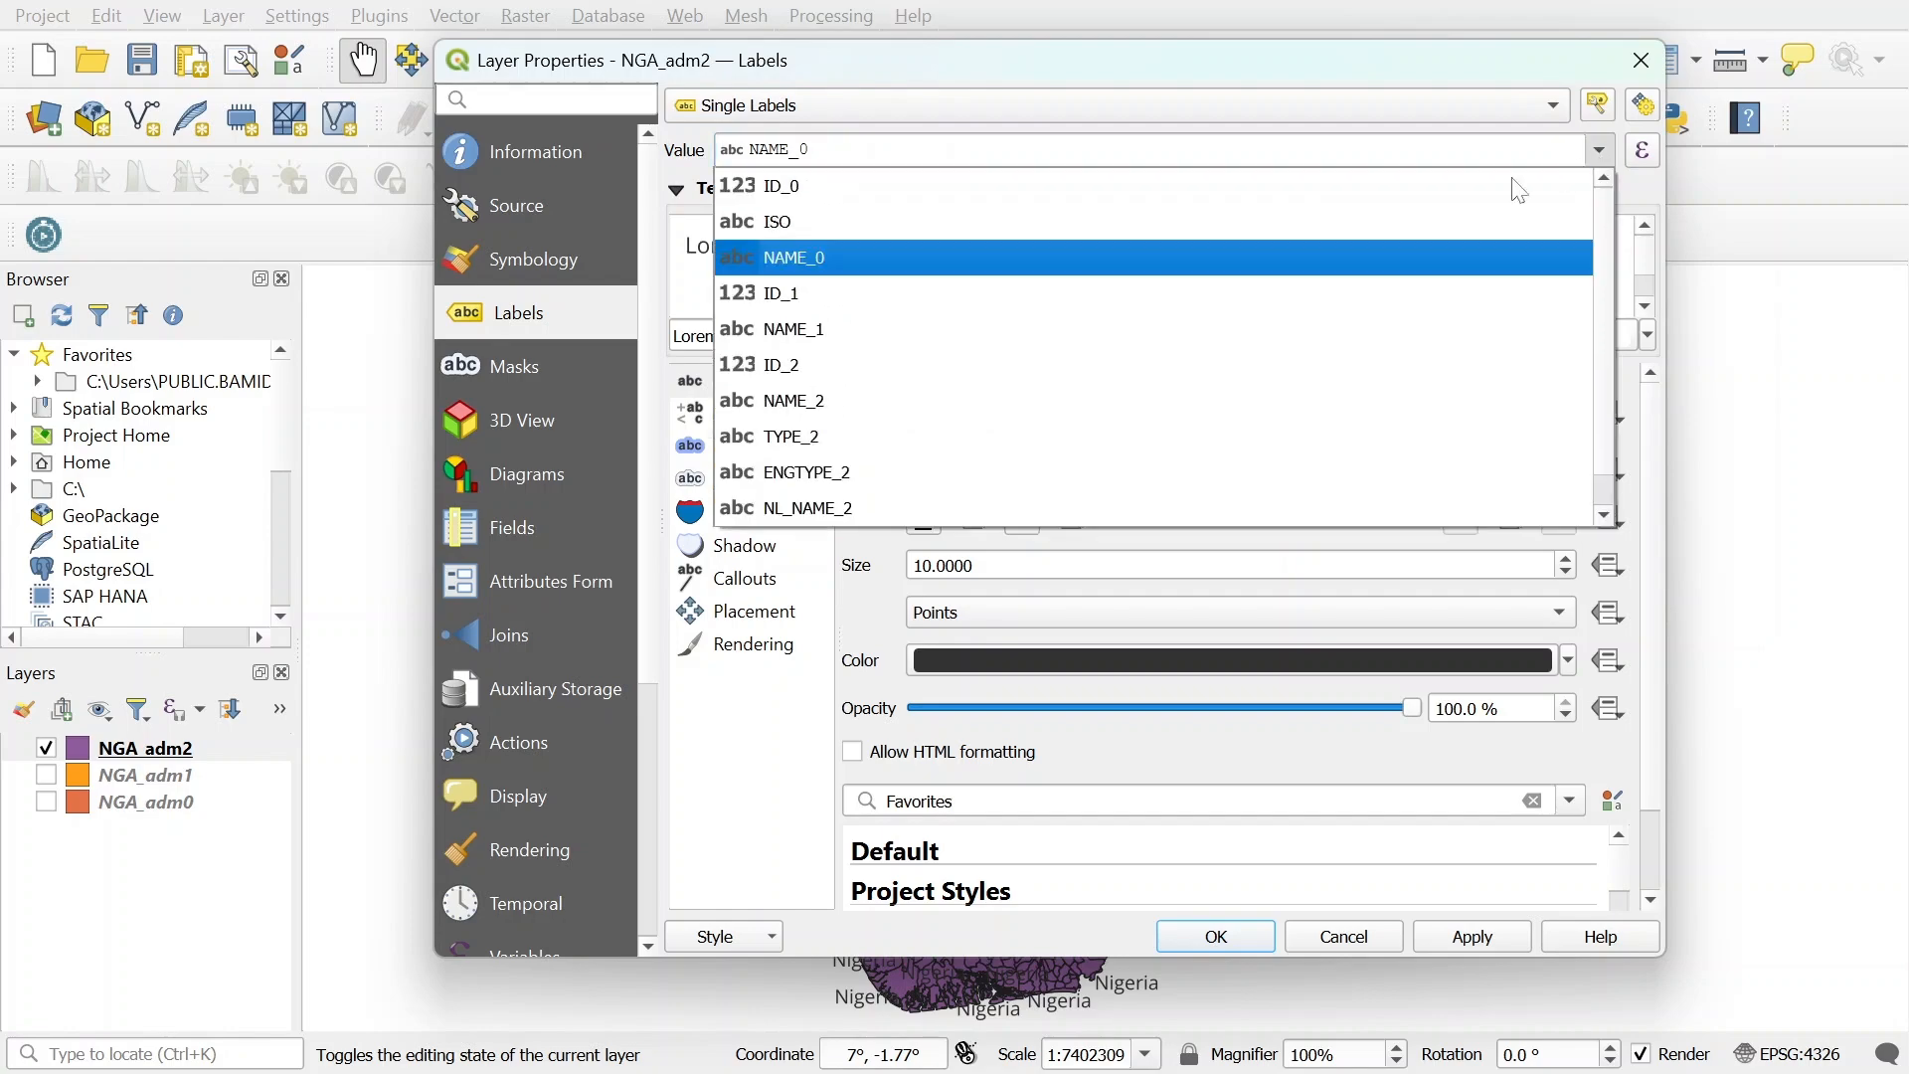
{"action": "left_click", "coordinate": [811, 407]}
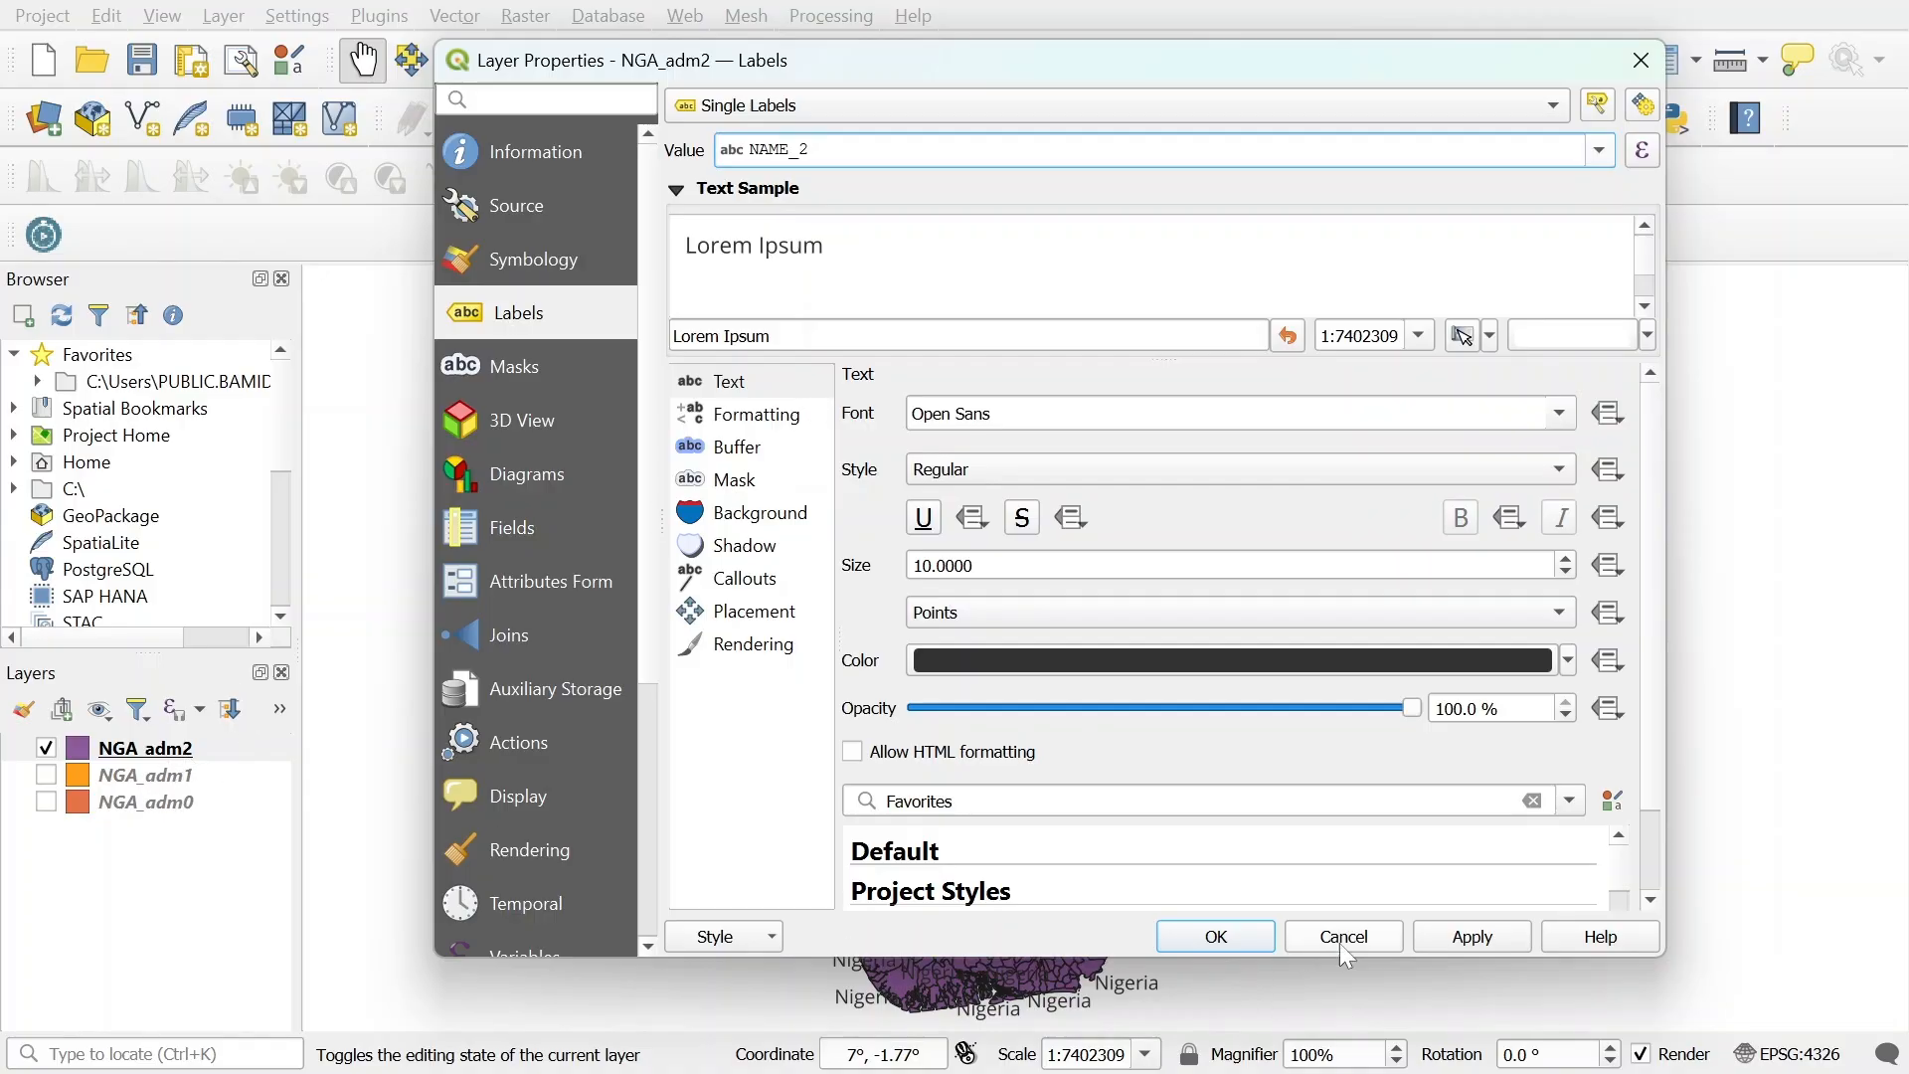
{"action": "left_click", "coordinate": [1477, 939]}
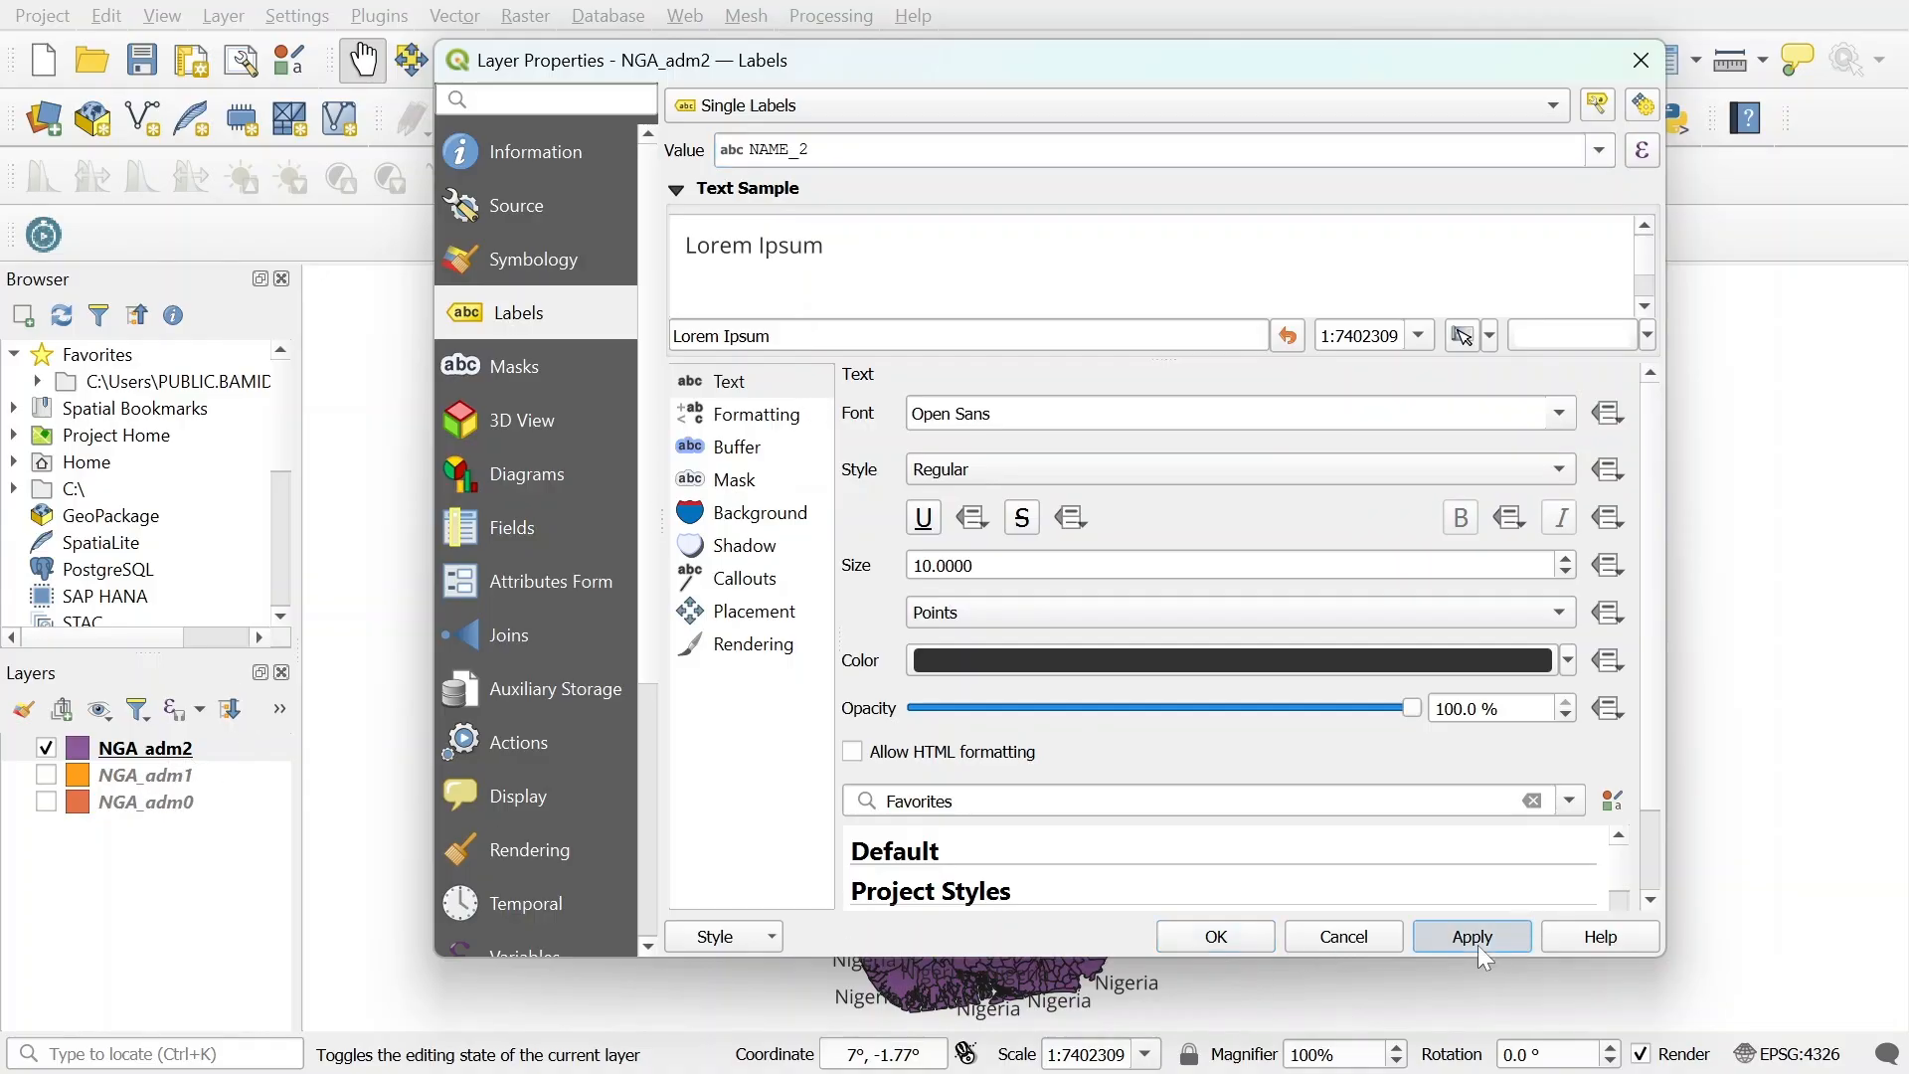
{"action": "left_click", "coordinate": [1217, 936]}
{"action": "scroll", "coordinate": [1163, 753], "scroll_direction": "up", "scroll_amount": 2}
{"action": "scroll", "coordinate": [1087, 746], "scroll_direction": "down", "scroll_amount": 1}
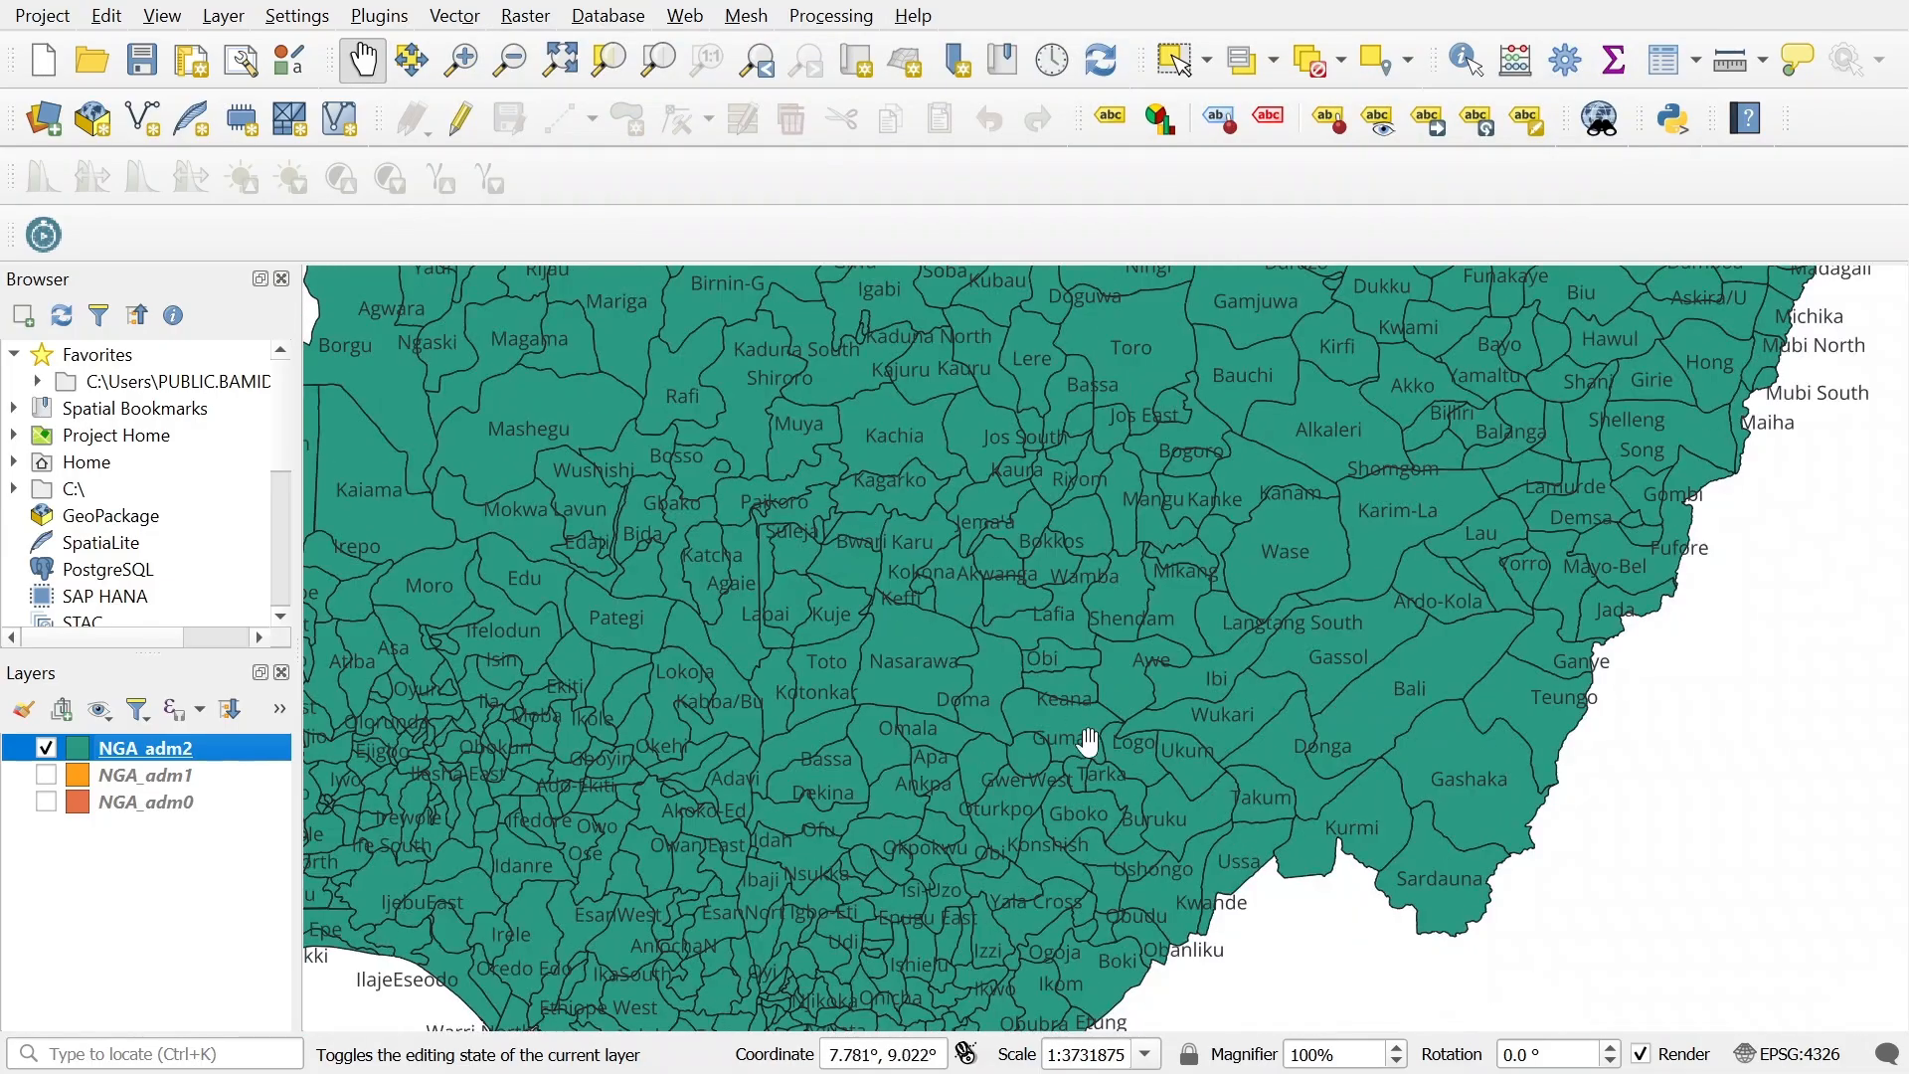
{"action": "scroll", "coordinate": [1065, 729], "scroll_direction": "up", "scroll_amount": 1}
{"action": "scroll", "coordinate": [1065, 729], "scroll_direction": "down", "scroll_amount": 4}
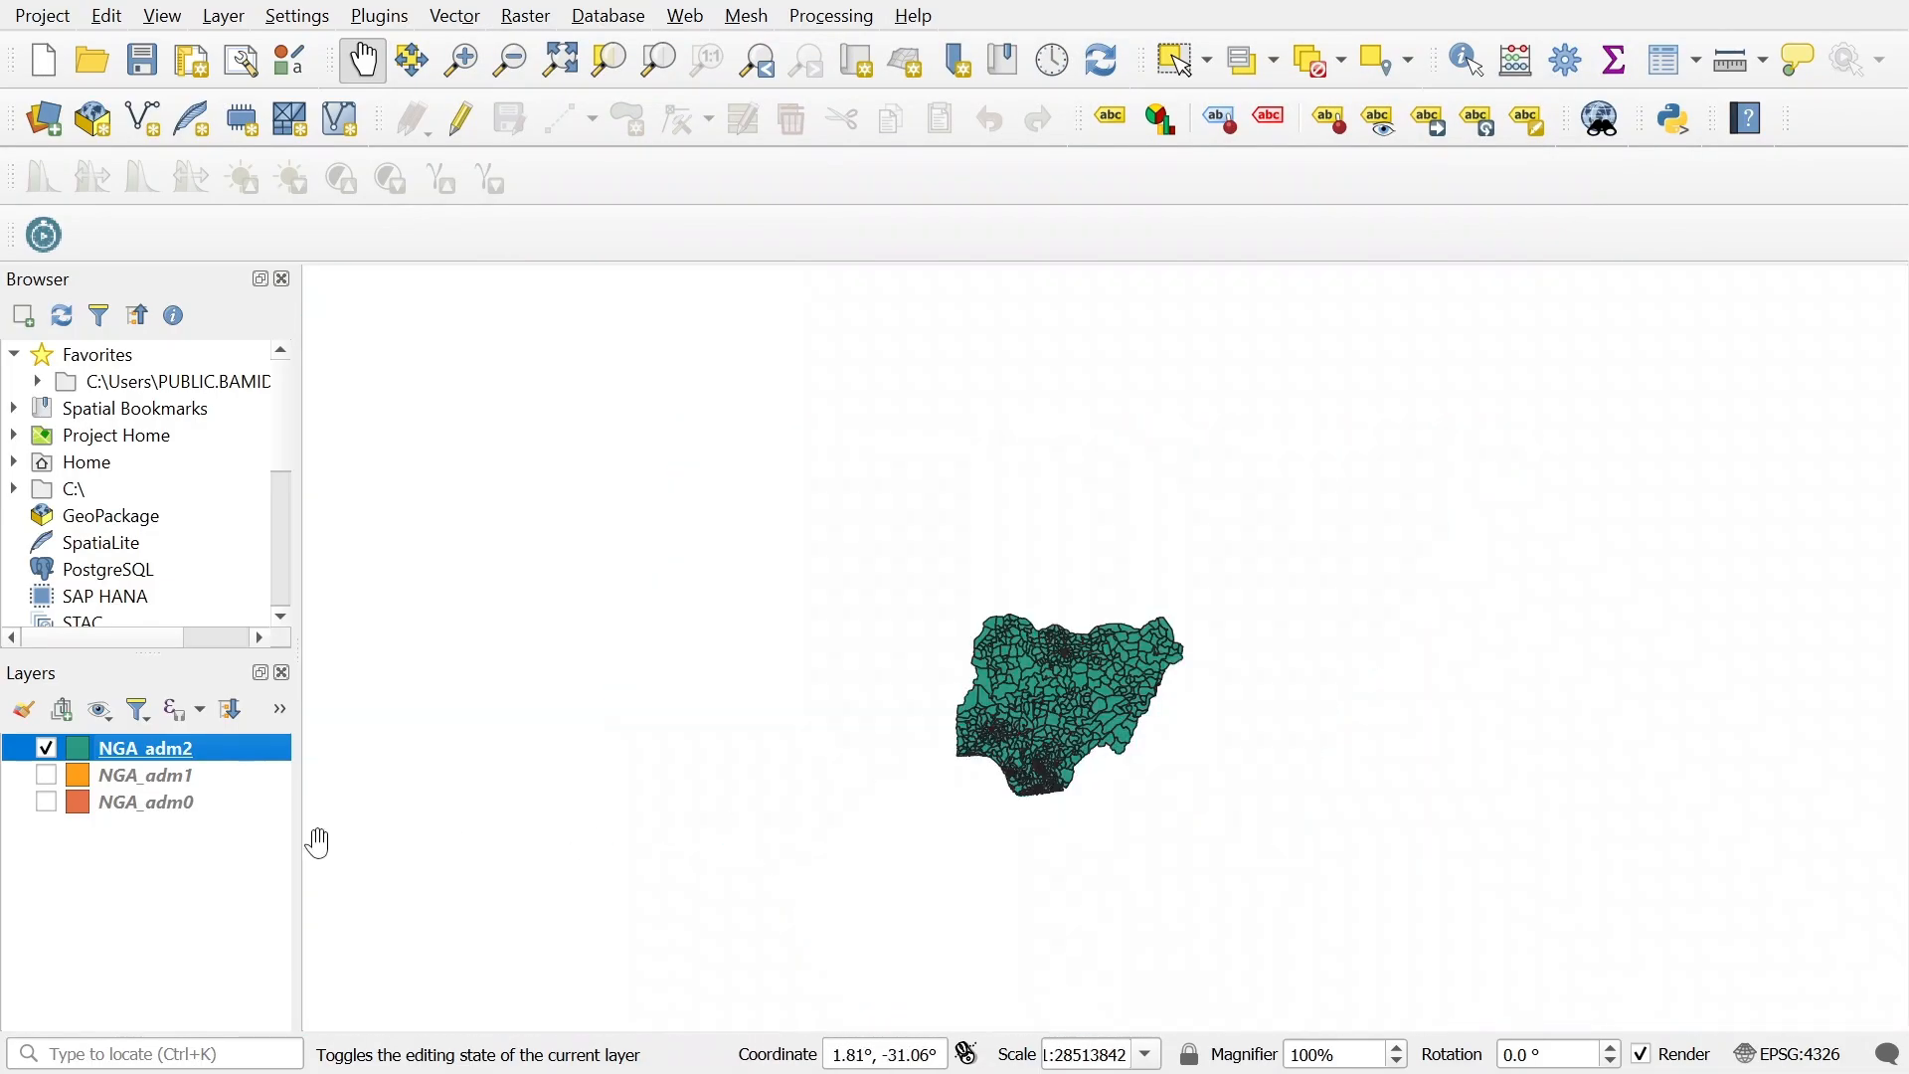
Move the NGA_adm1 layer above NGA_adm2 and show it in place of NGA_adm2 at full extent.
{"action": "left_click", "coordinate": [134, 774]}
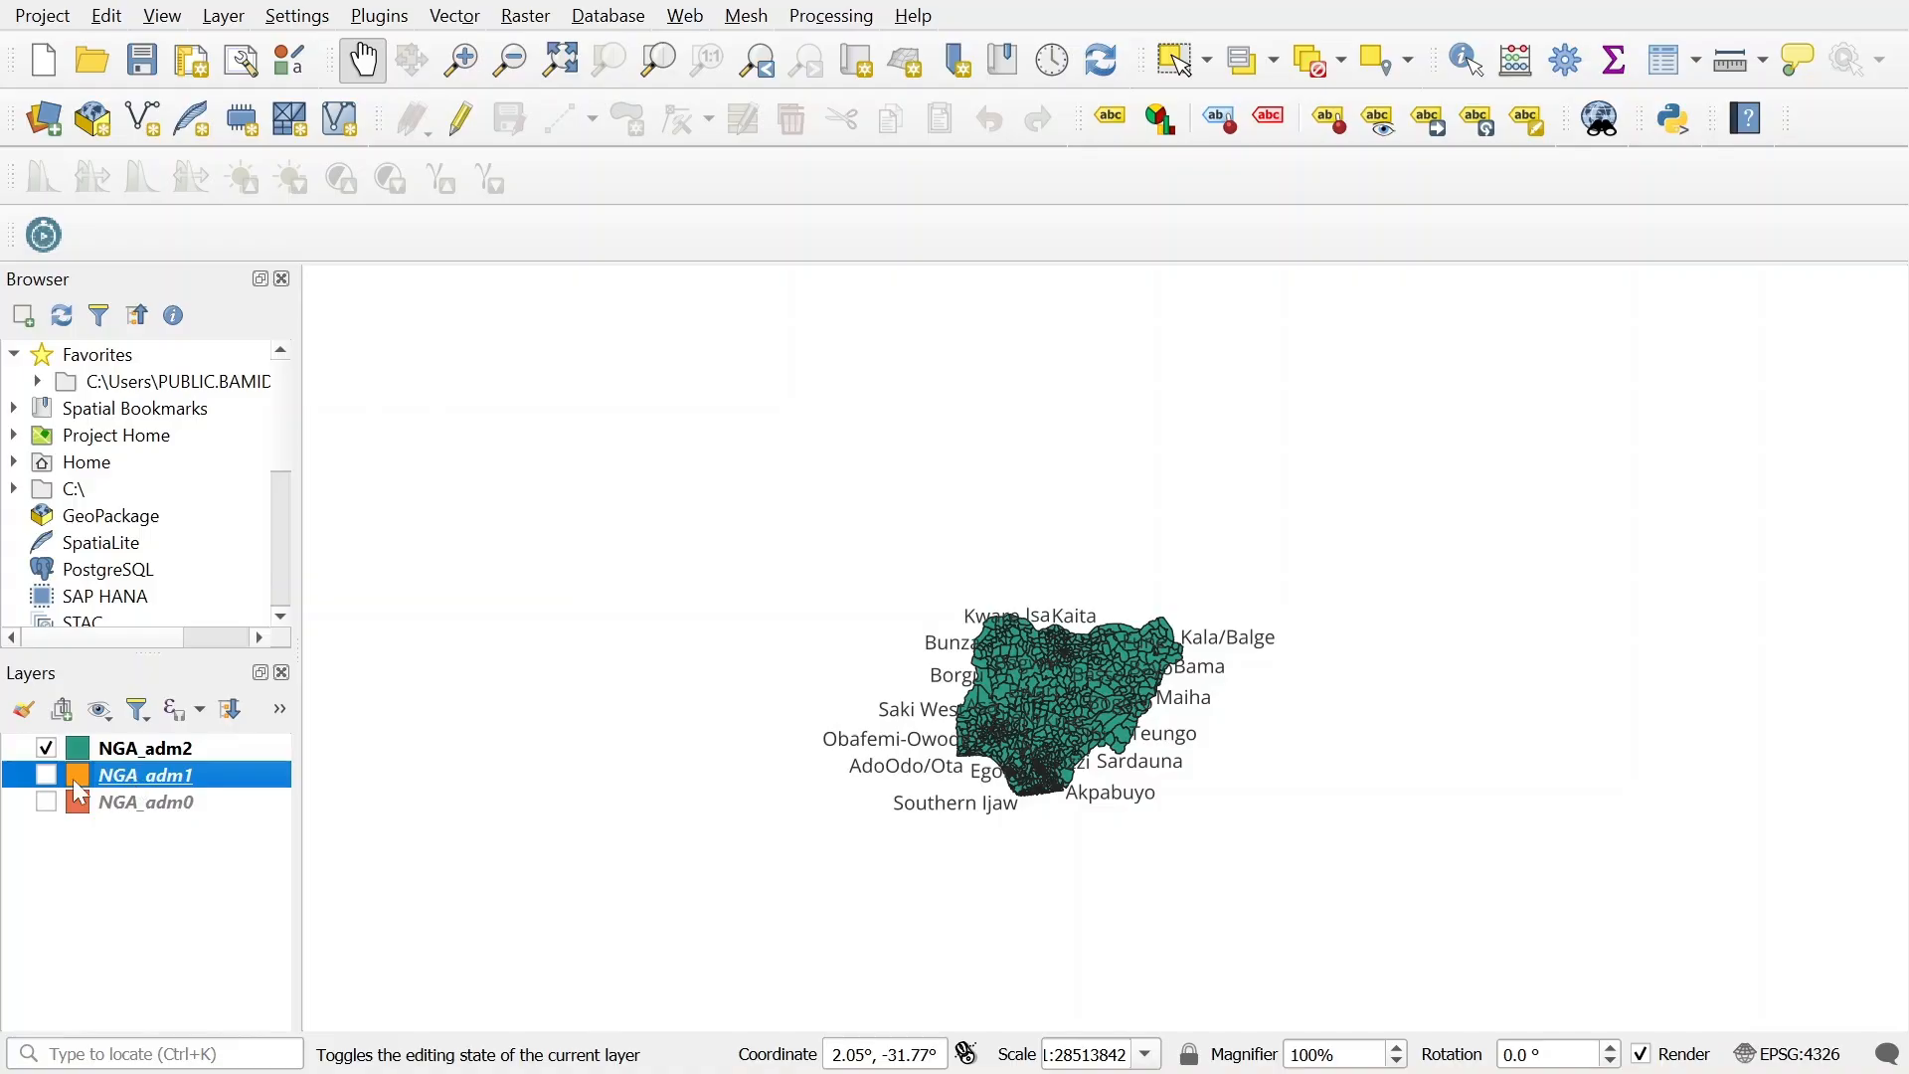
{"action": "left_click_drag", "start_coordinate": [95, 775], "coordinate": [111, 739]}
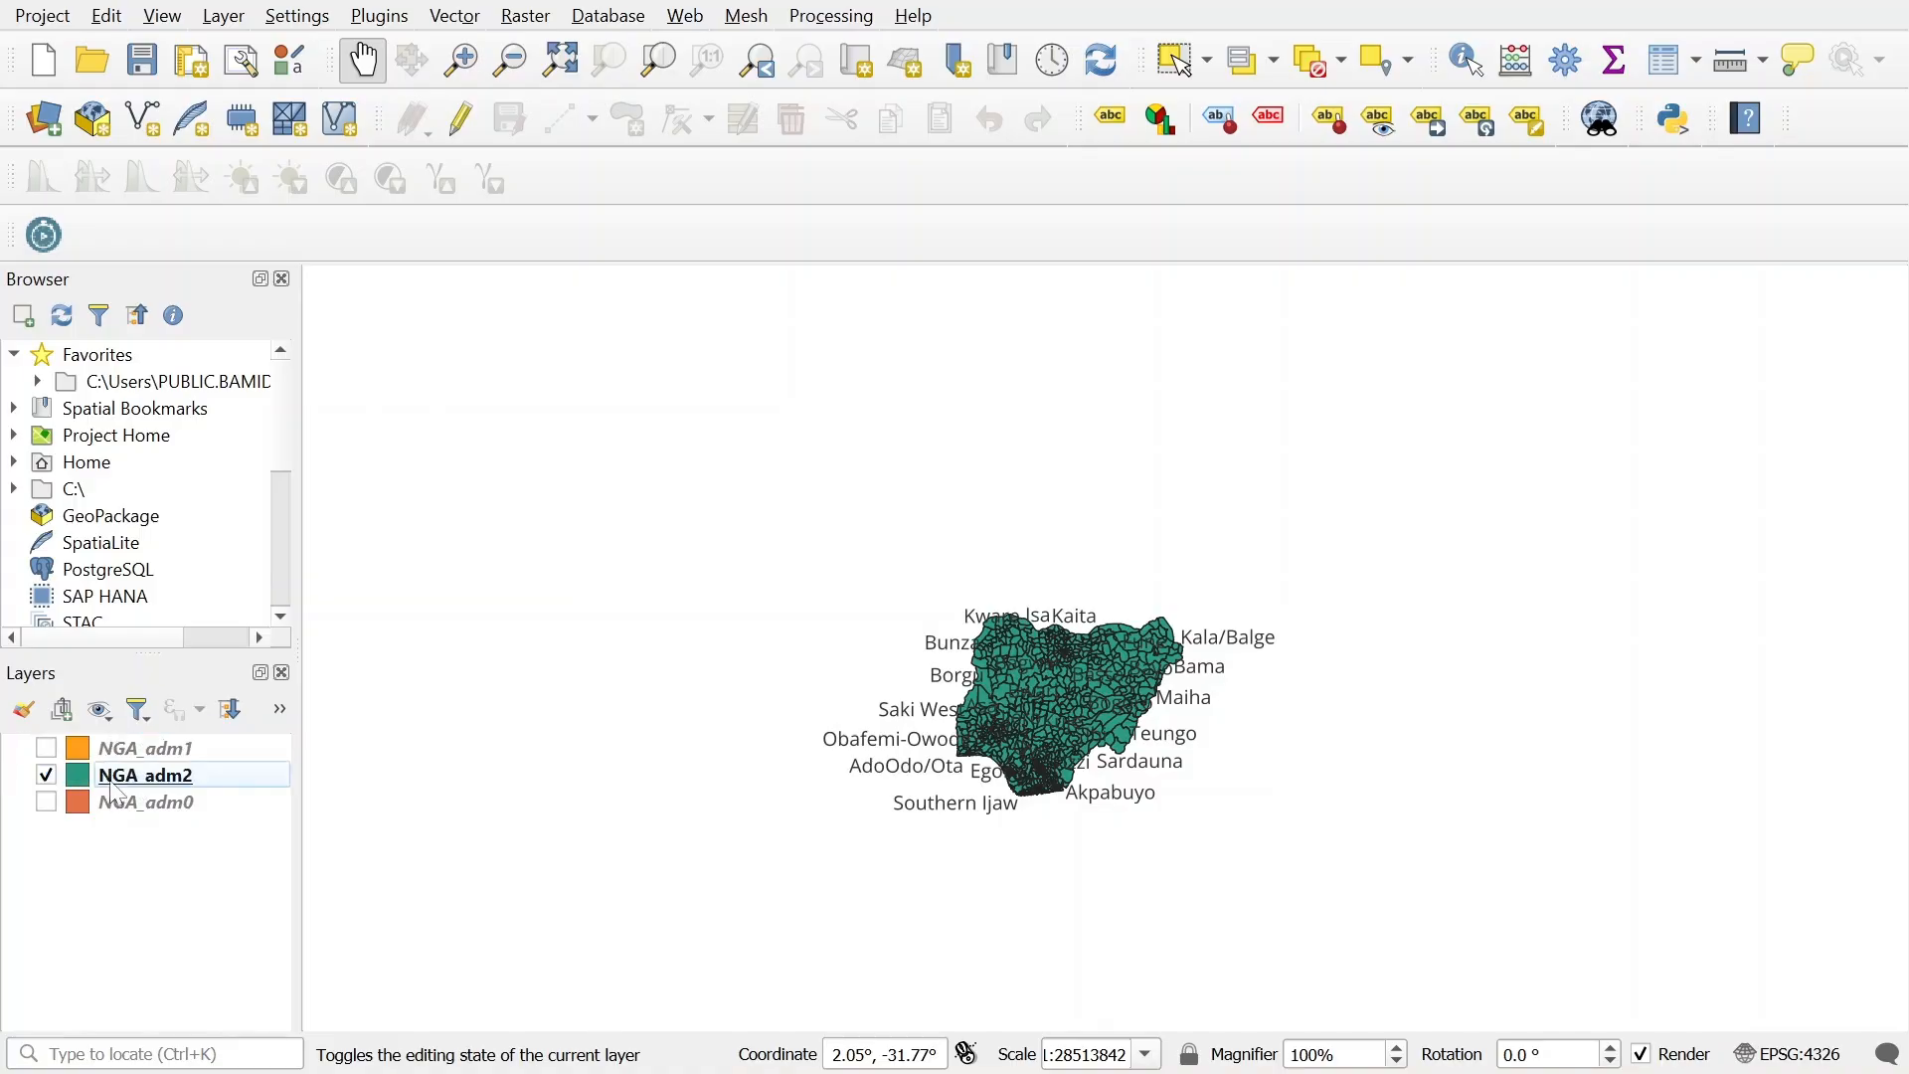
{"action": "left_click", "coordinate": [46, 776]}
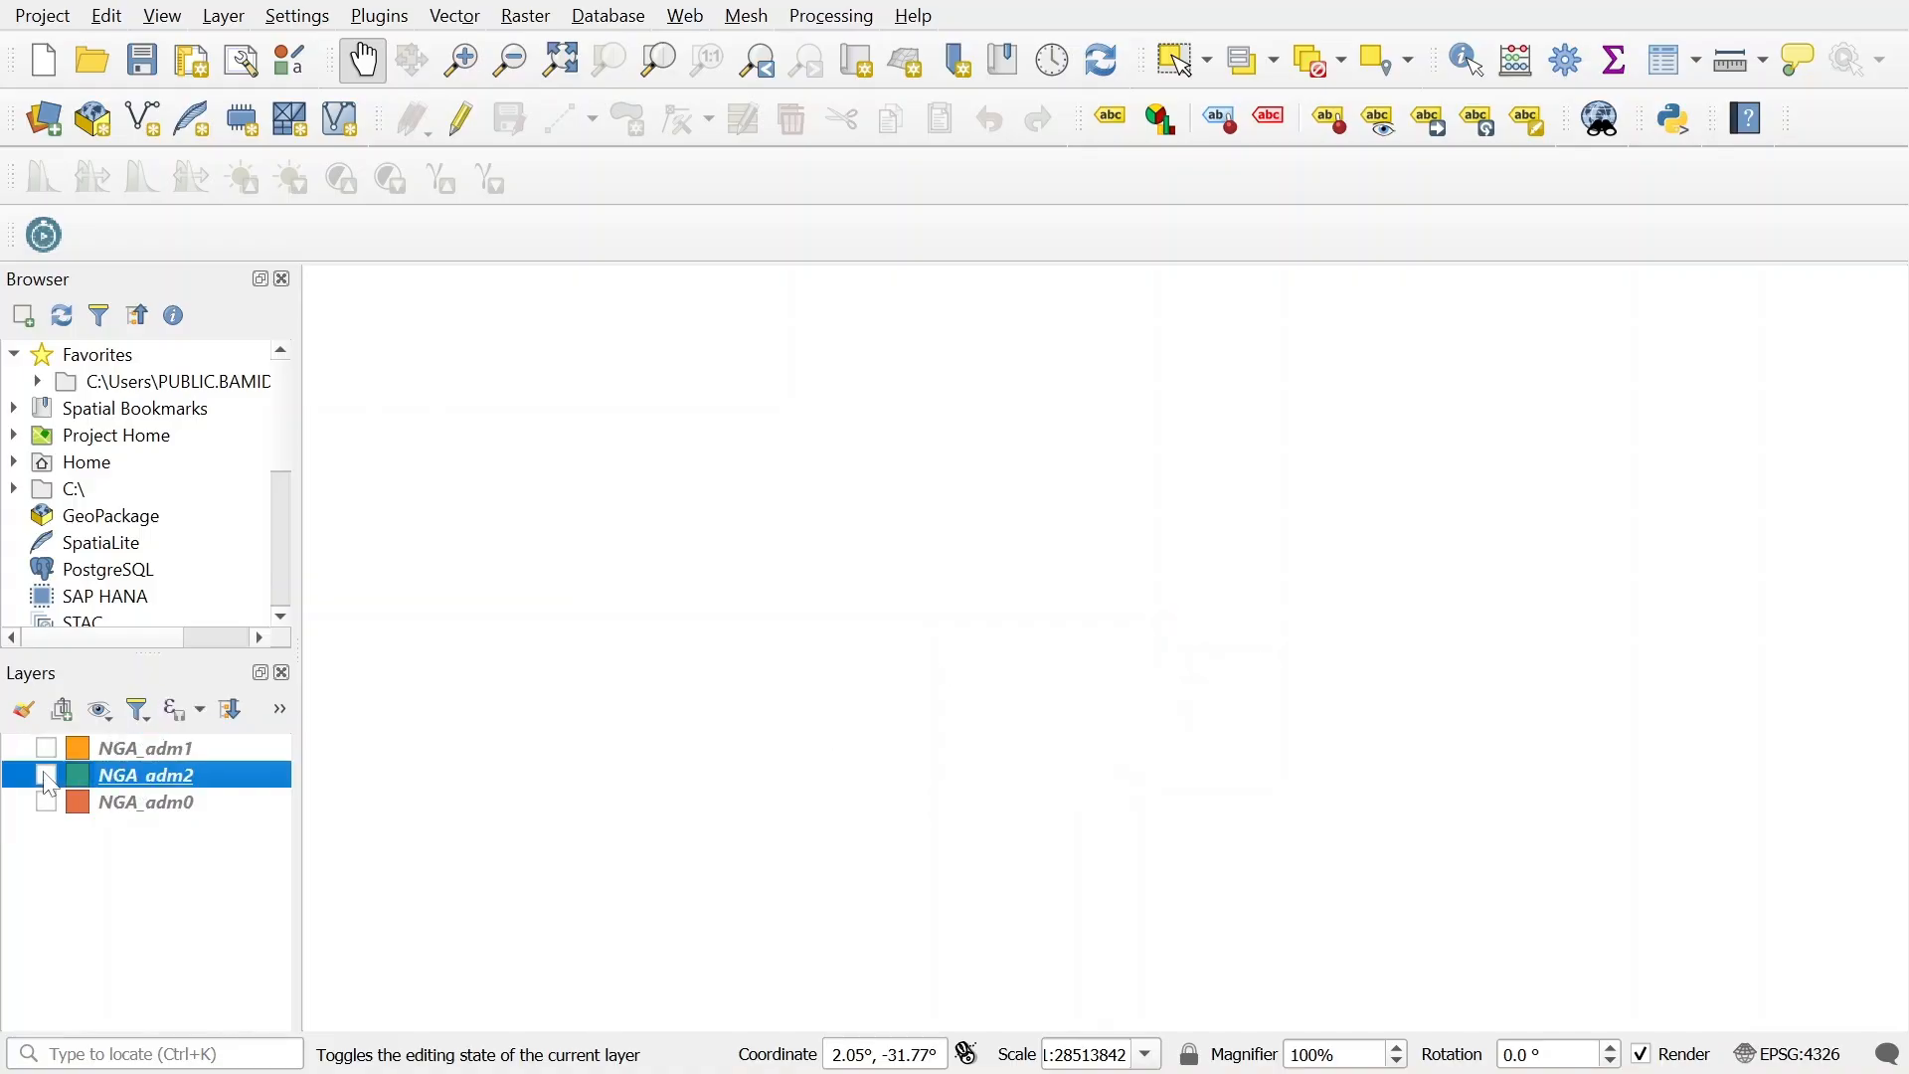
{"action": "left_click", "coordinate": [45, 748]}
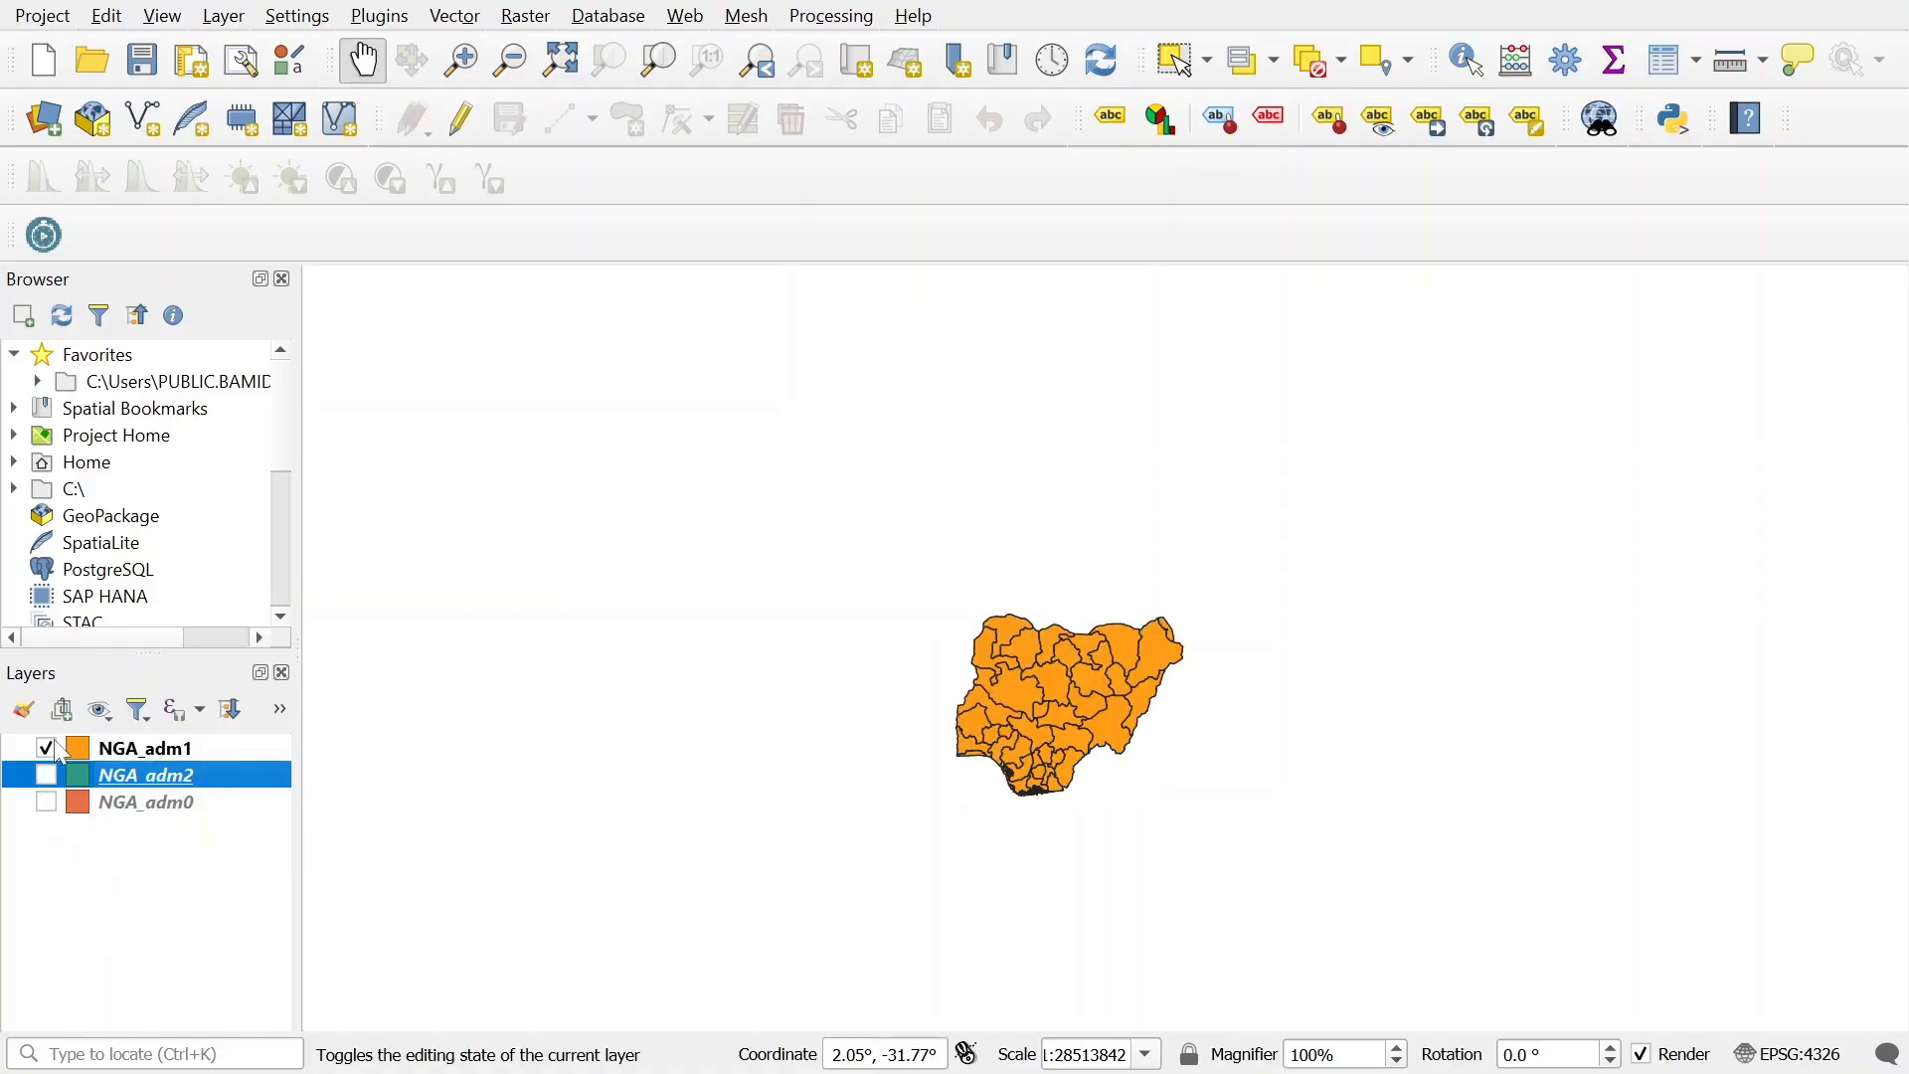
{"action": "left_click", "coordinate": [561, 60]}
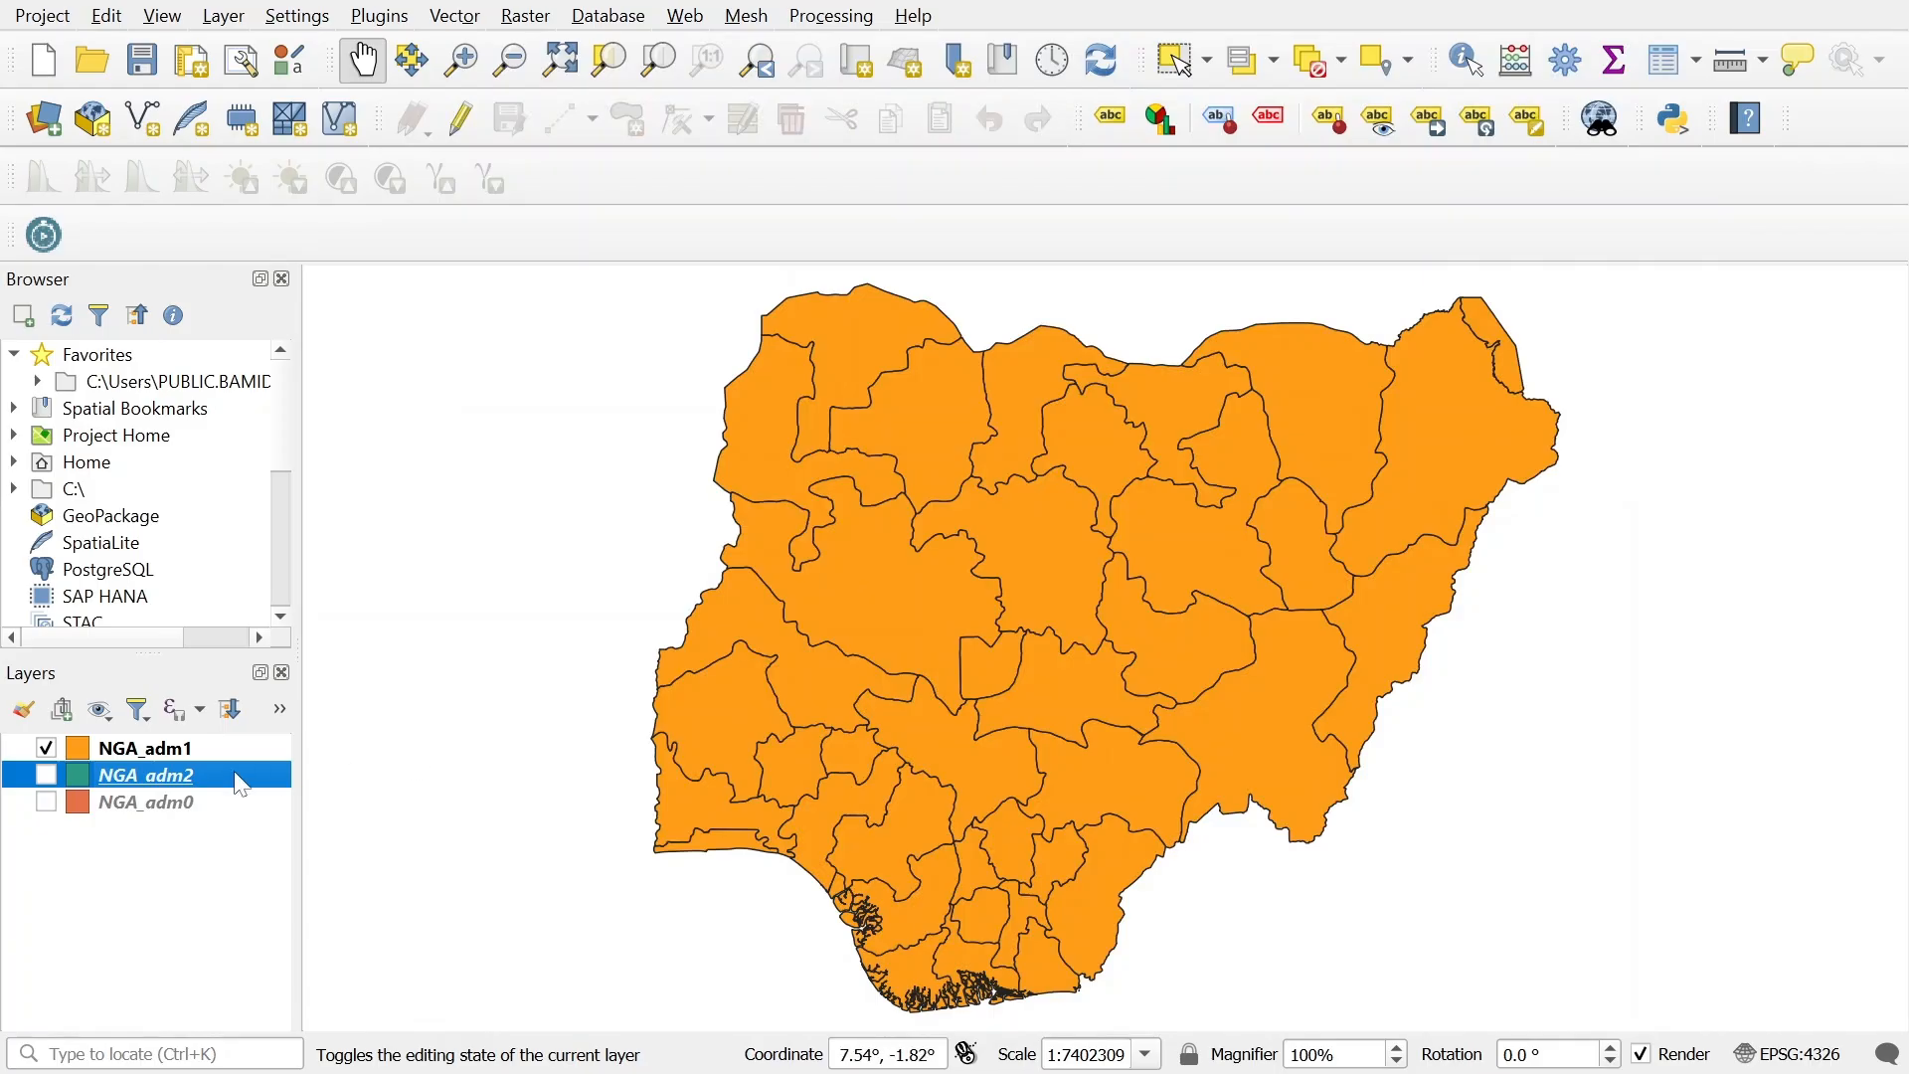
Turn on labels for the NGA_adm1 layer and set its label value to the NAME_1 field.
{"action": "left_click", "coordinate": [87, 750]}
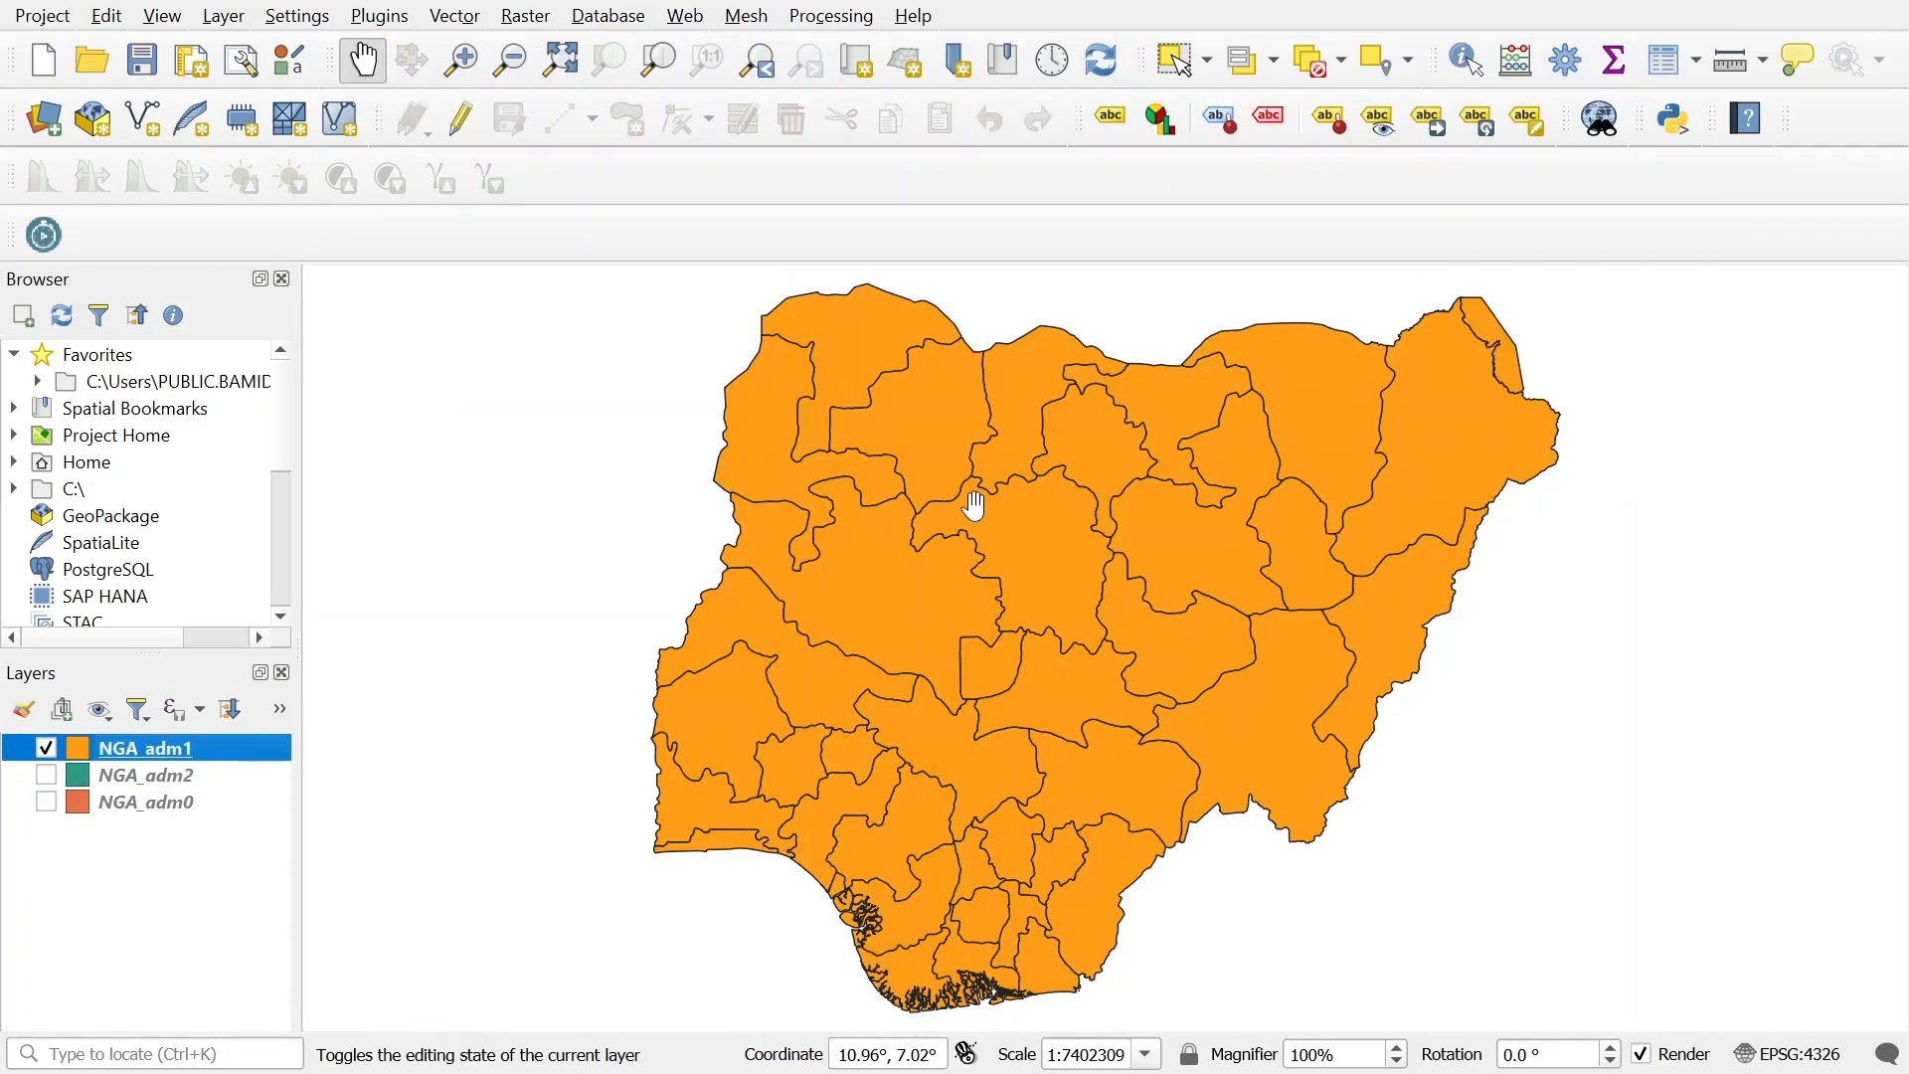
{"action": "right_click", "coordinate": [235, 752]}
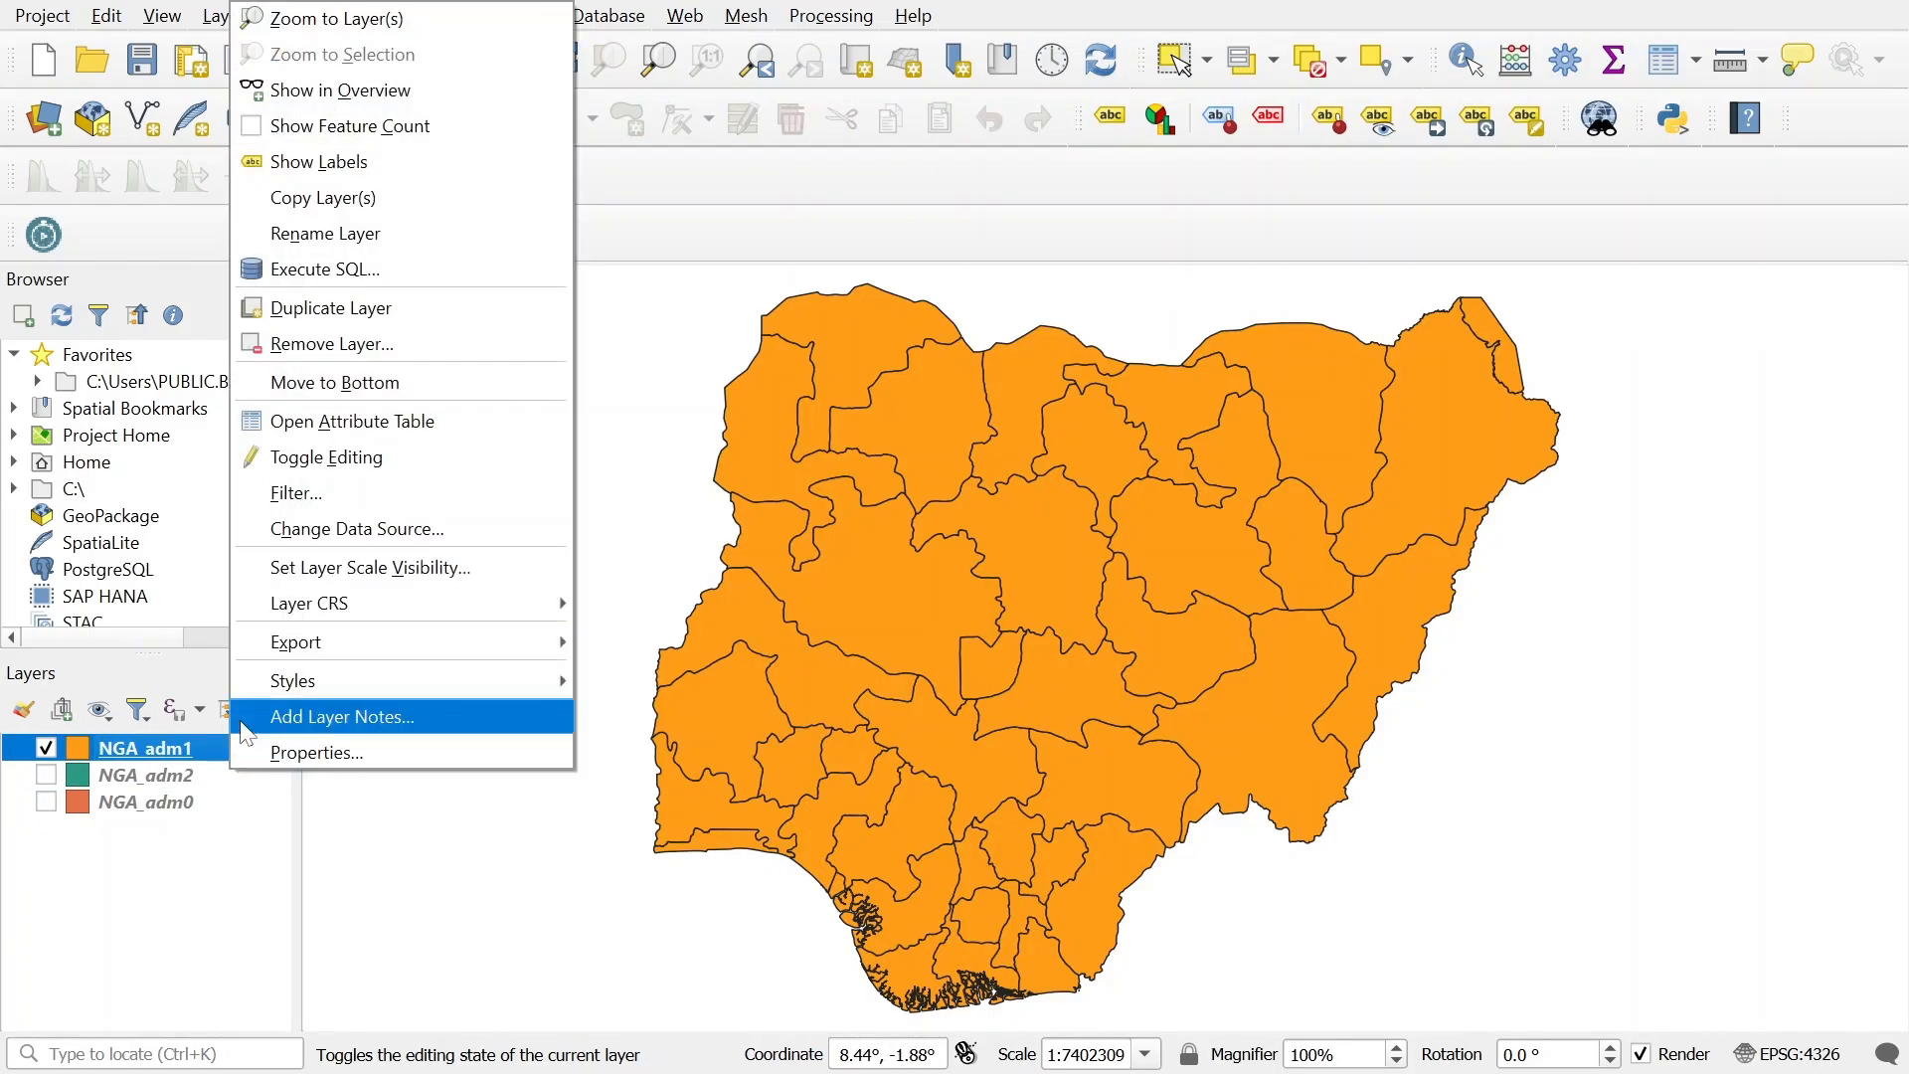
{"action": "left_click", "coordinate": [375, 167]}
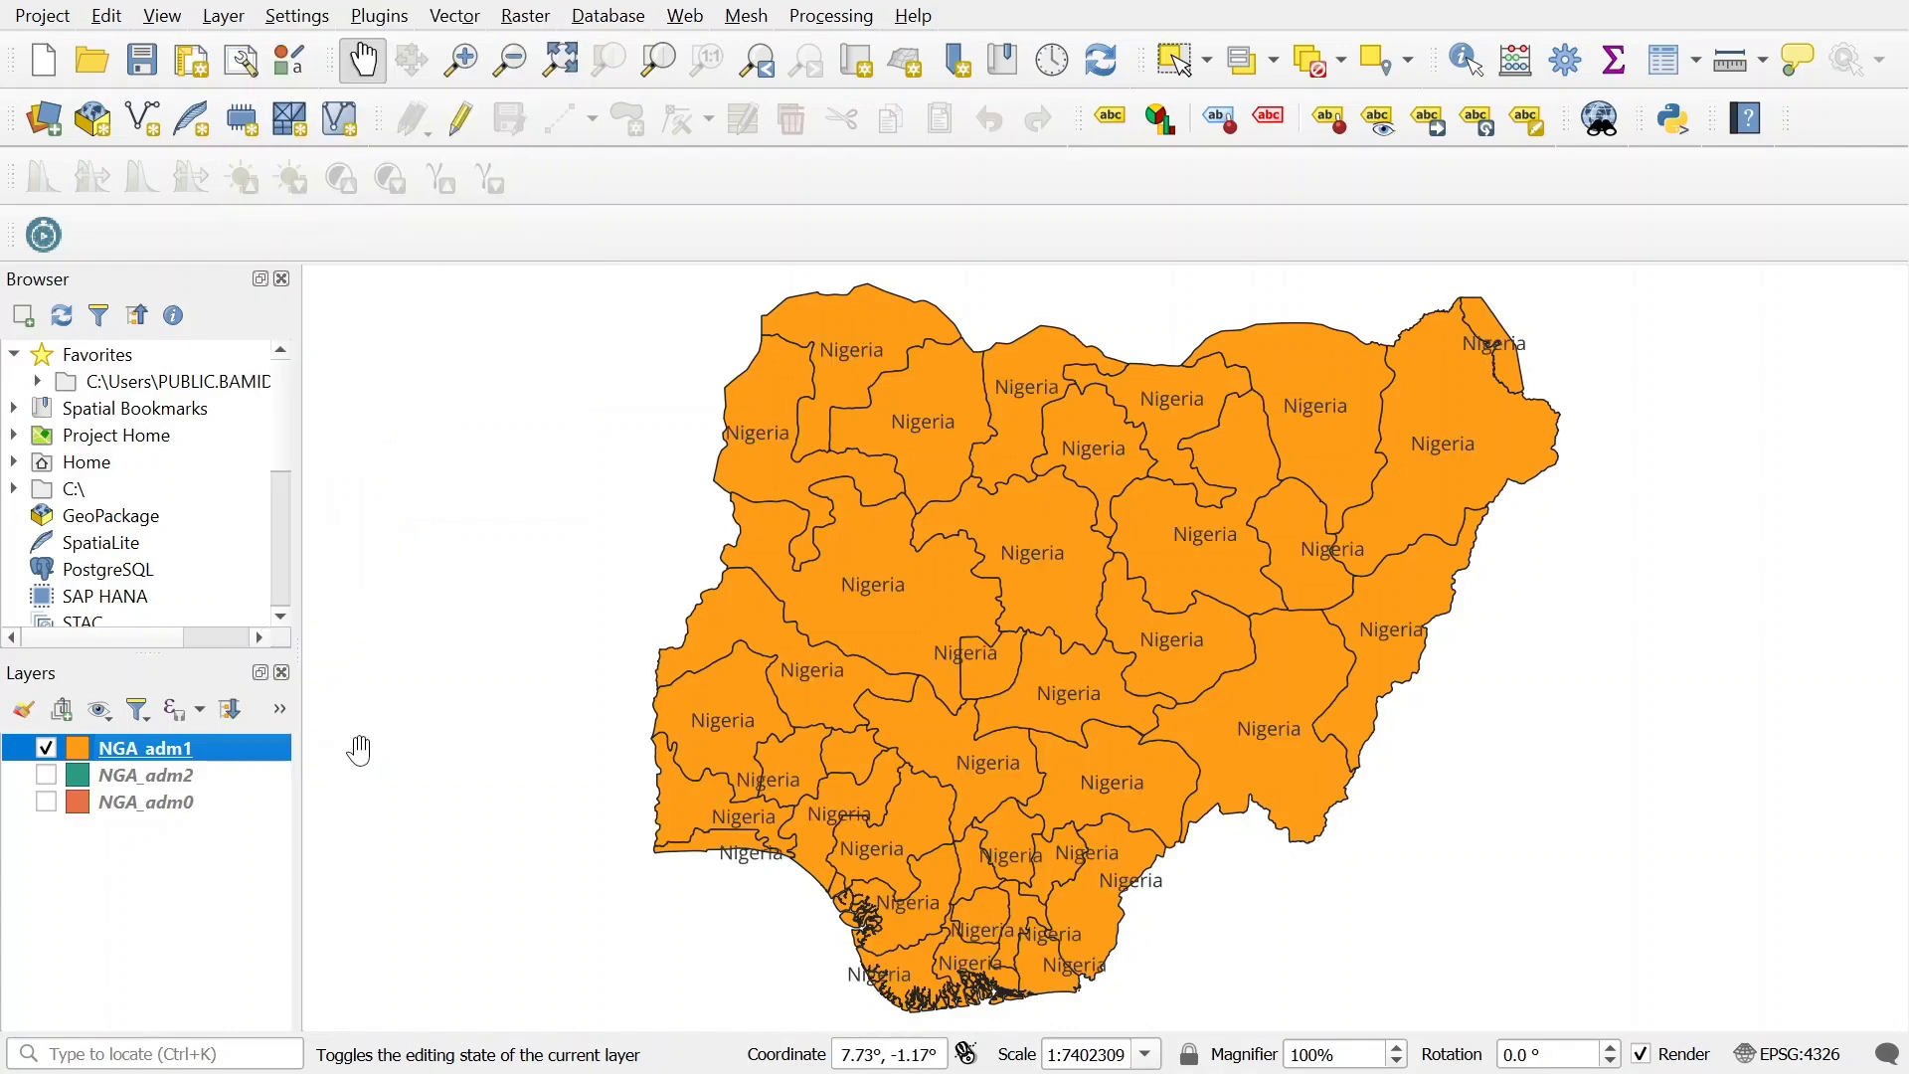
{"action": "right_click", "coordinate": [211, 757]}
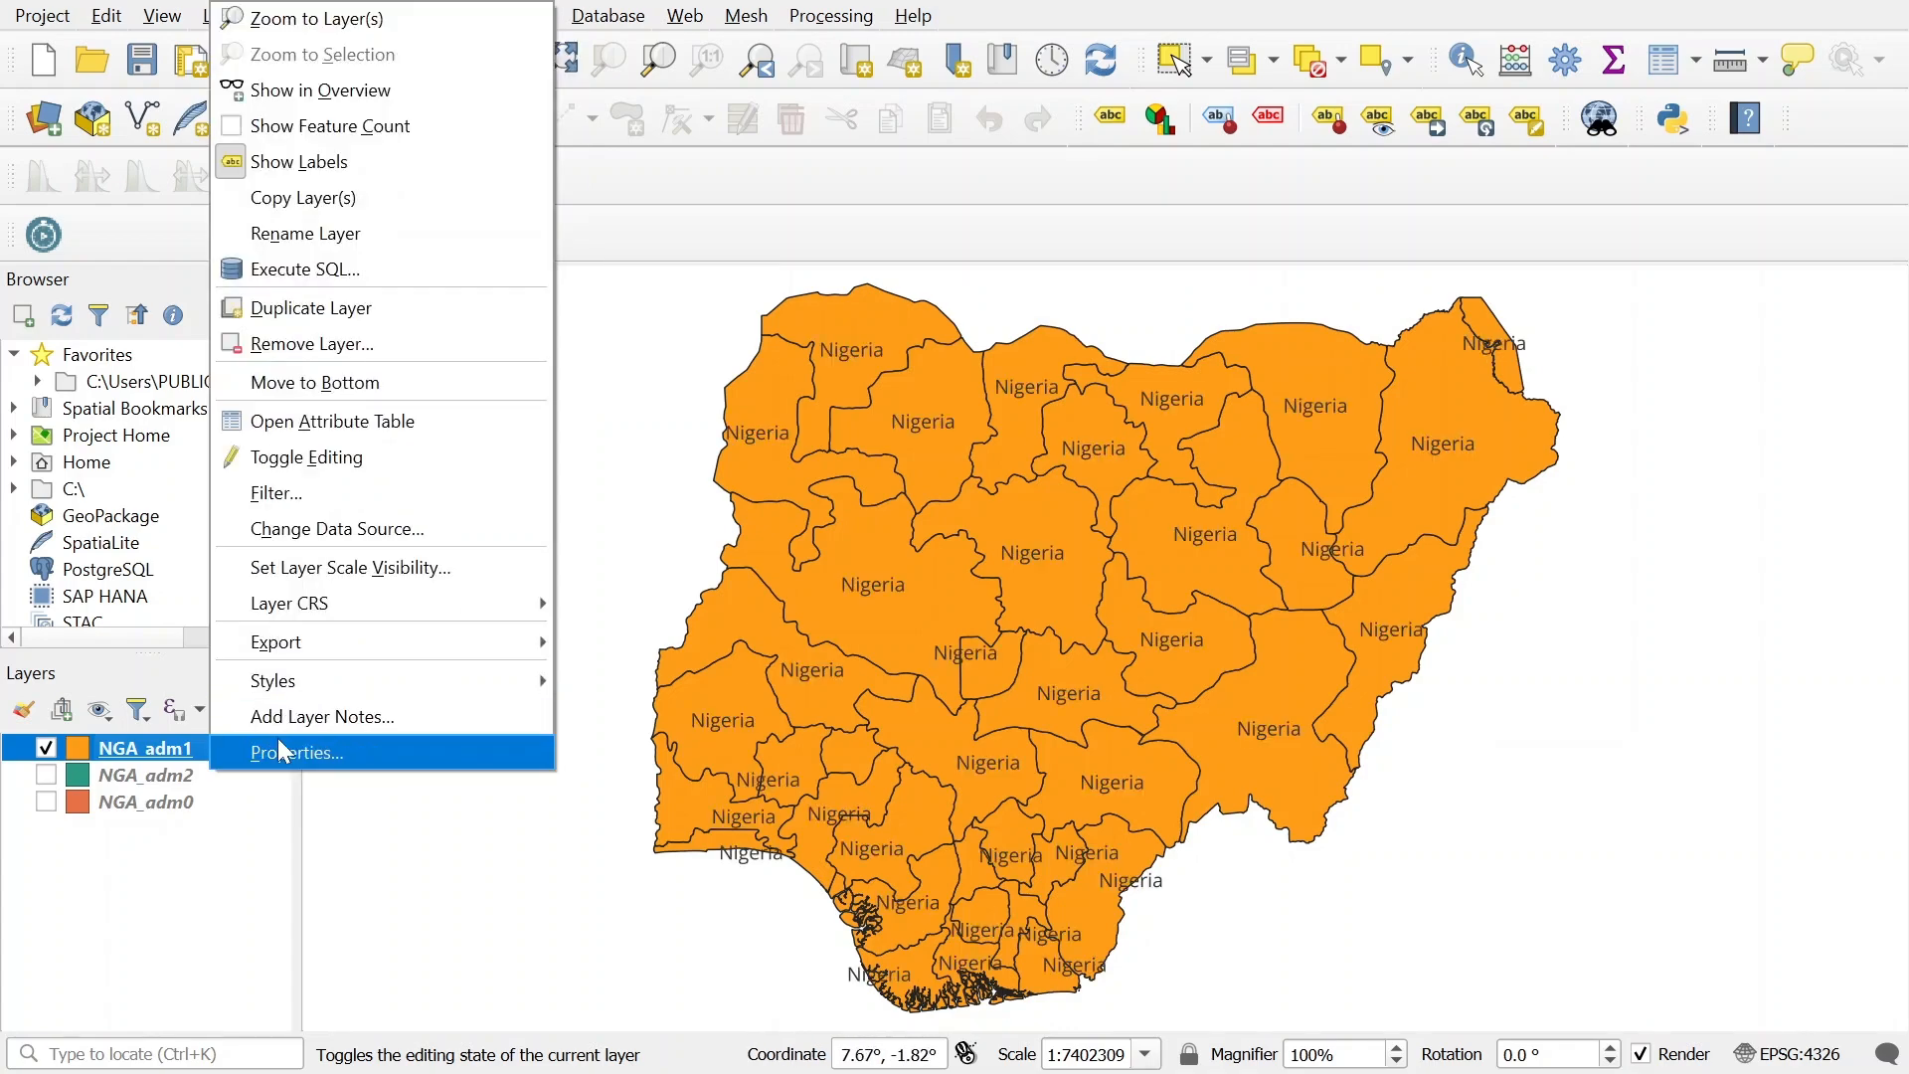
{"action": "left_click", "coordinate": [285, 752]}
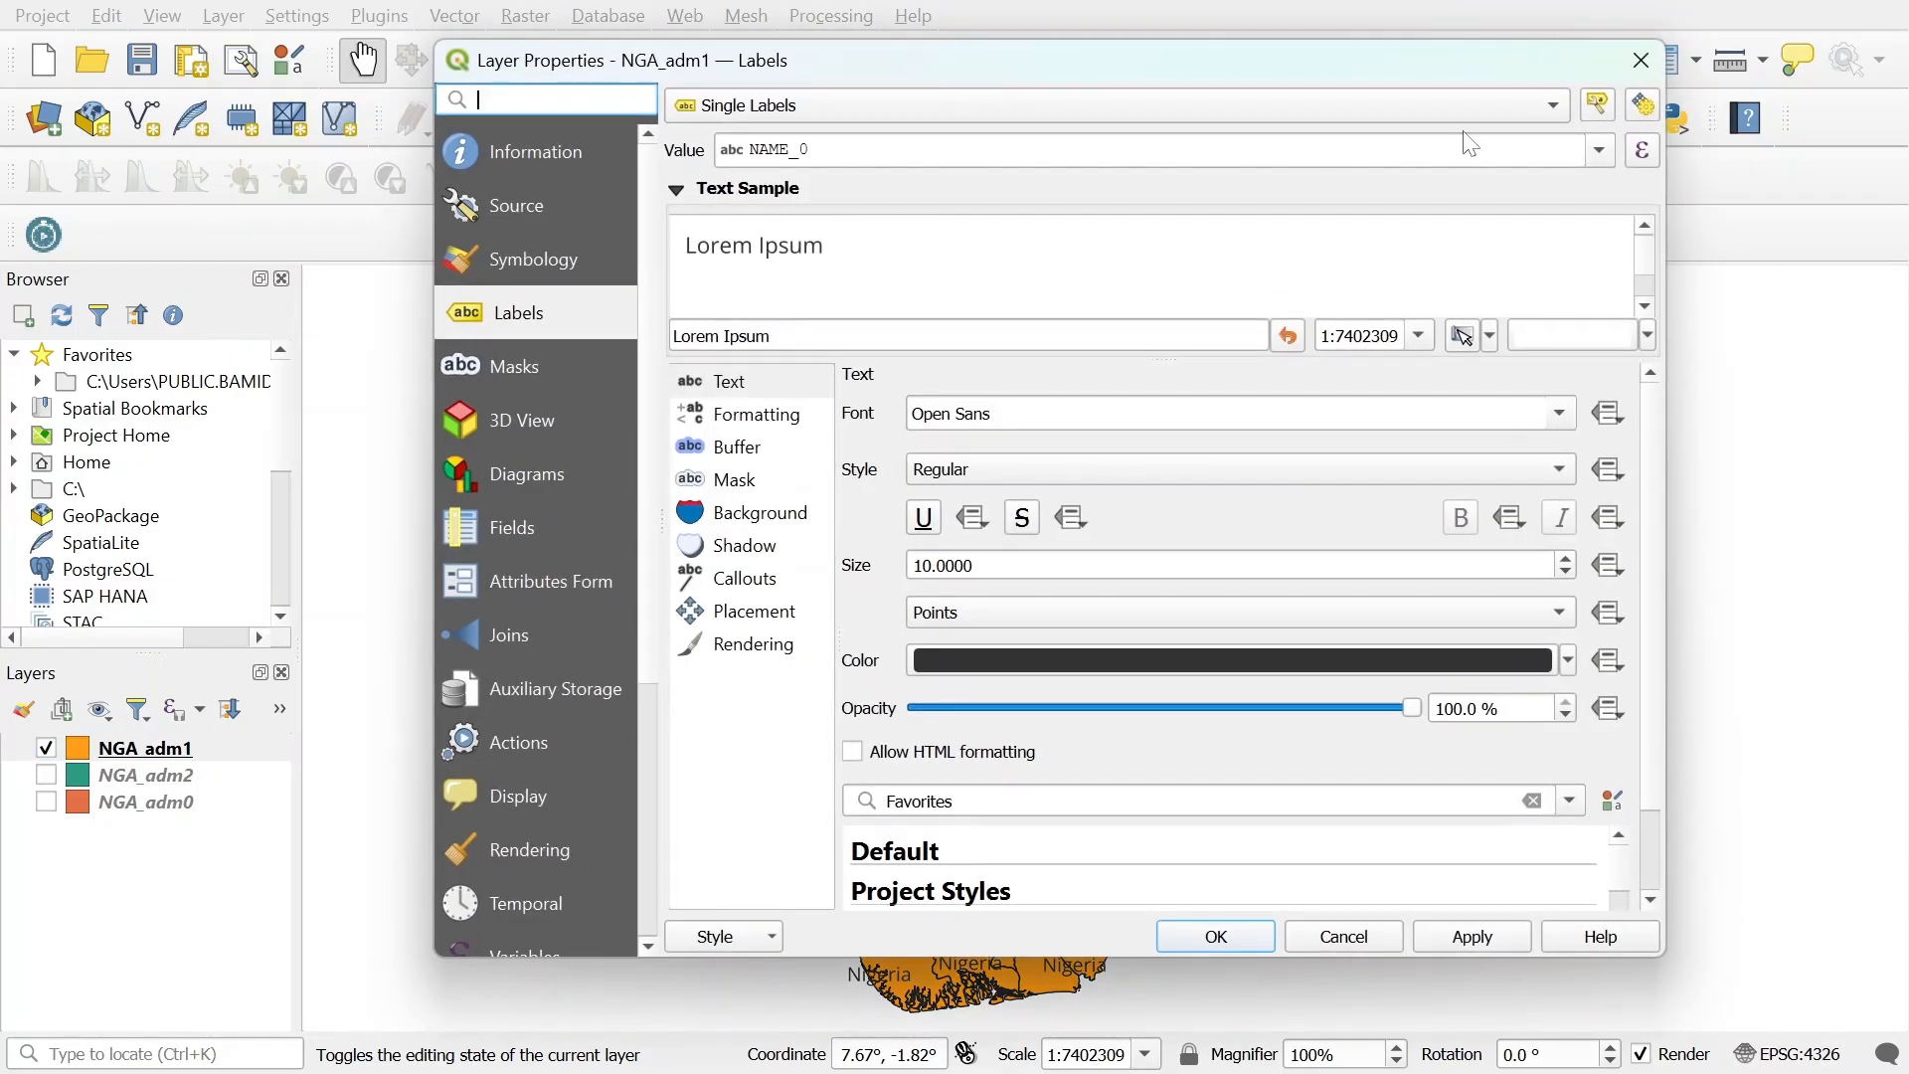
{"action": "left_click", "coordinate": [1599, 153]}
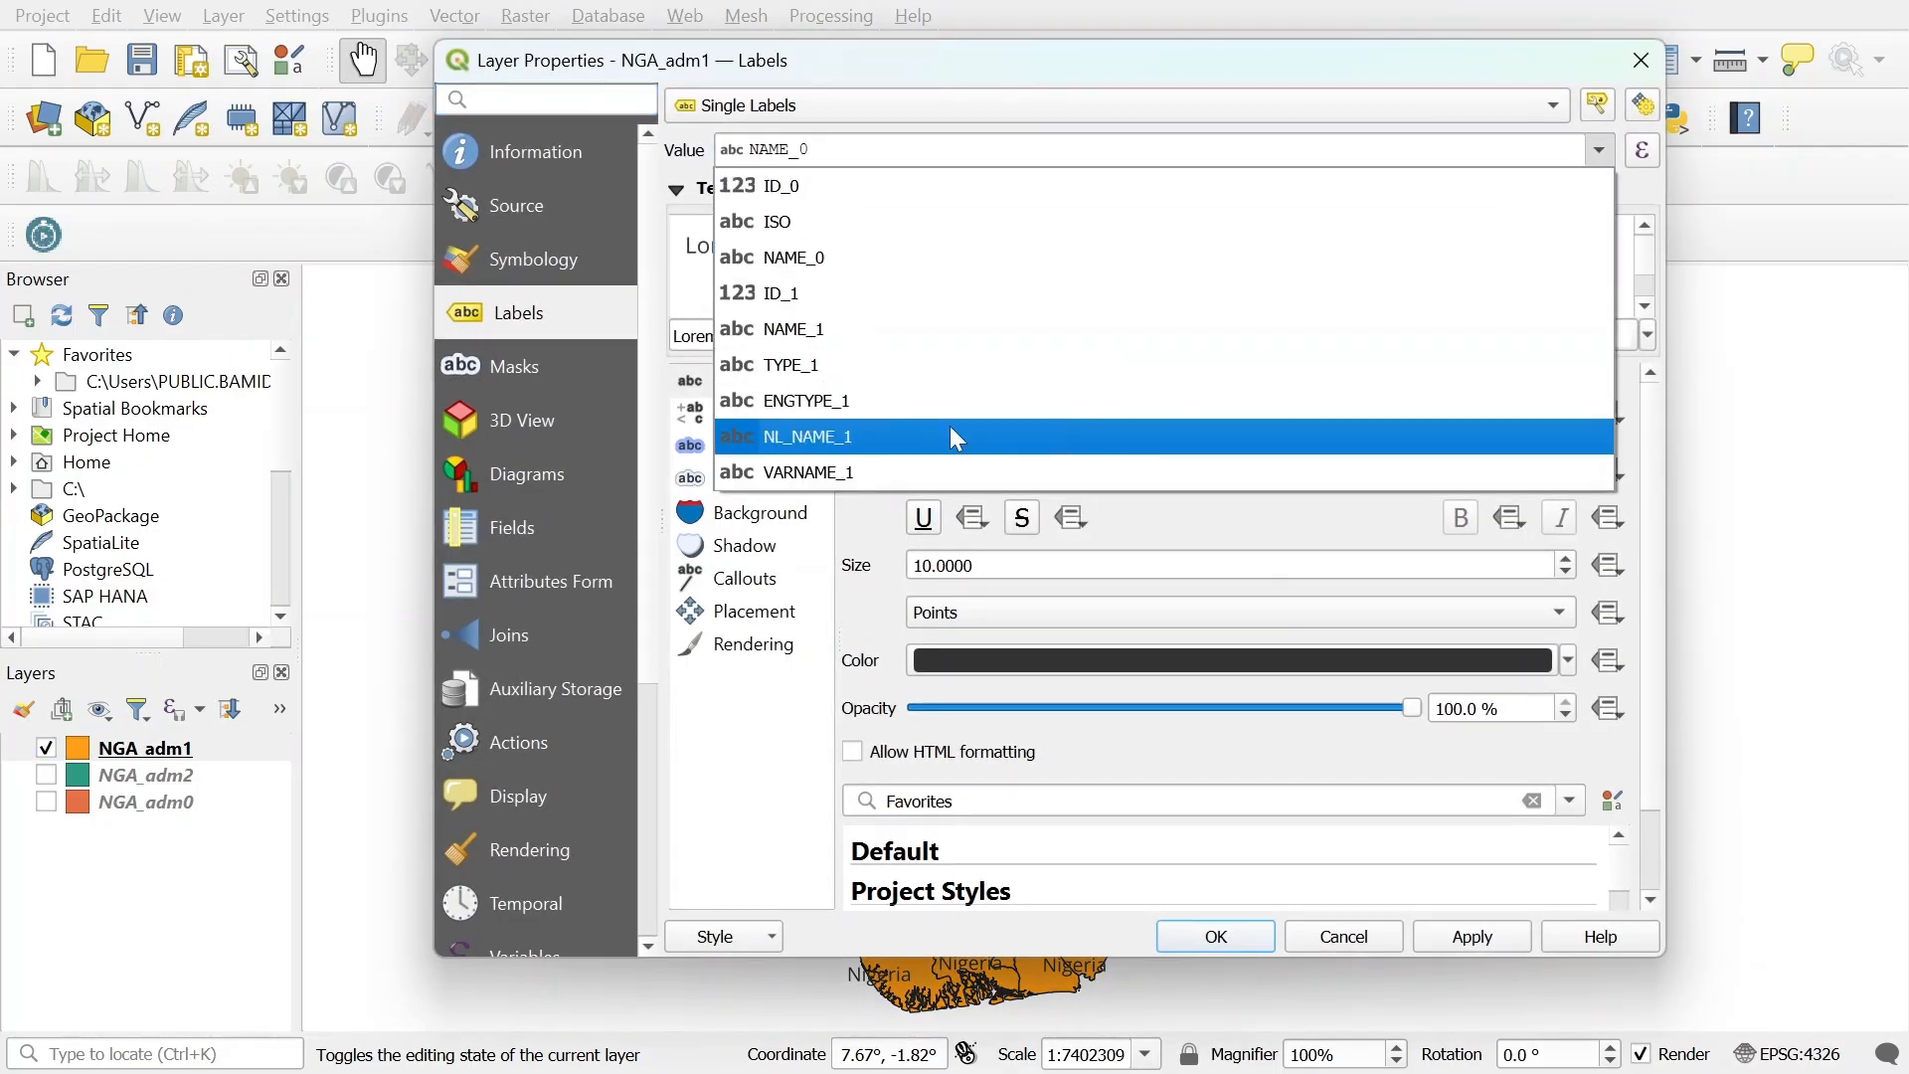
{"action": "left_click", "coordinate": [981, 348]}
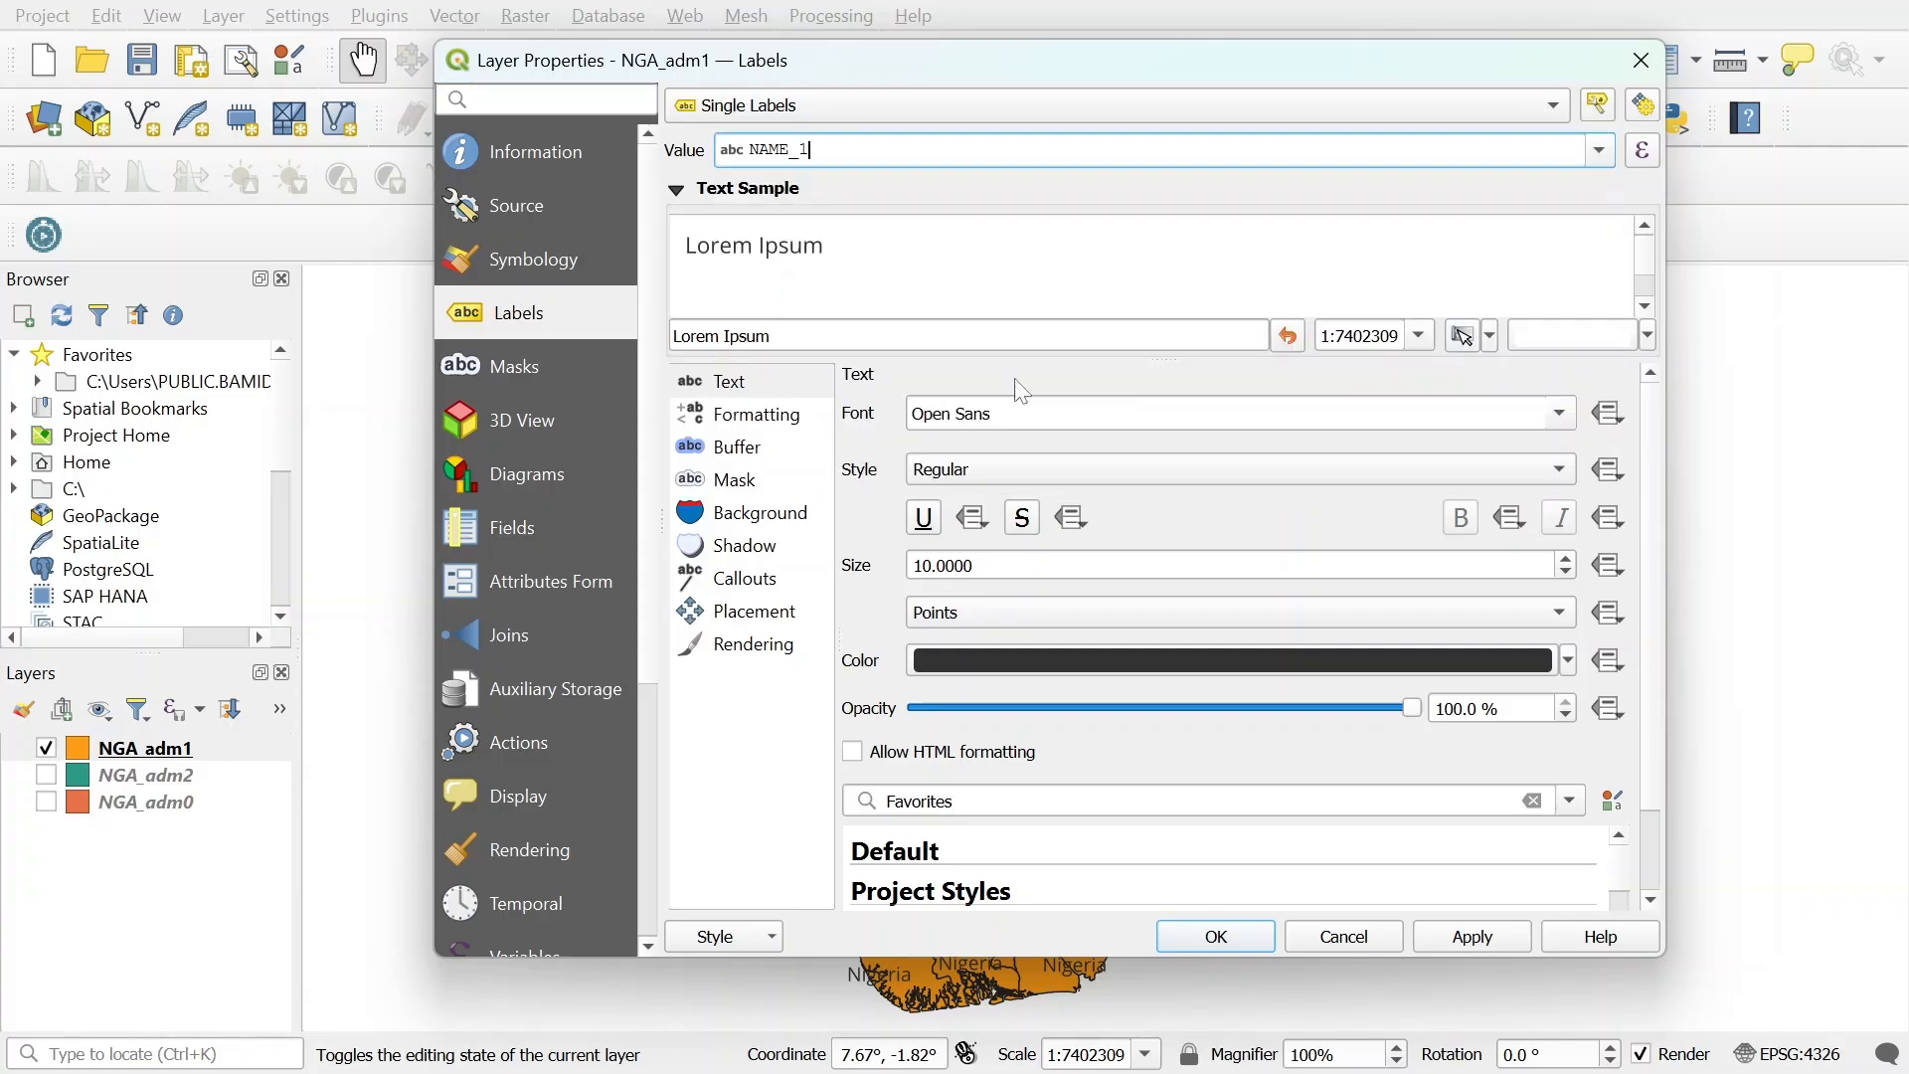
{"action": "left_click", "coordinate": [1476, 941]}
{"action": "left_click", "coordinate": [1232, 936]}
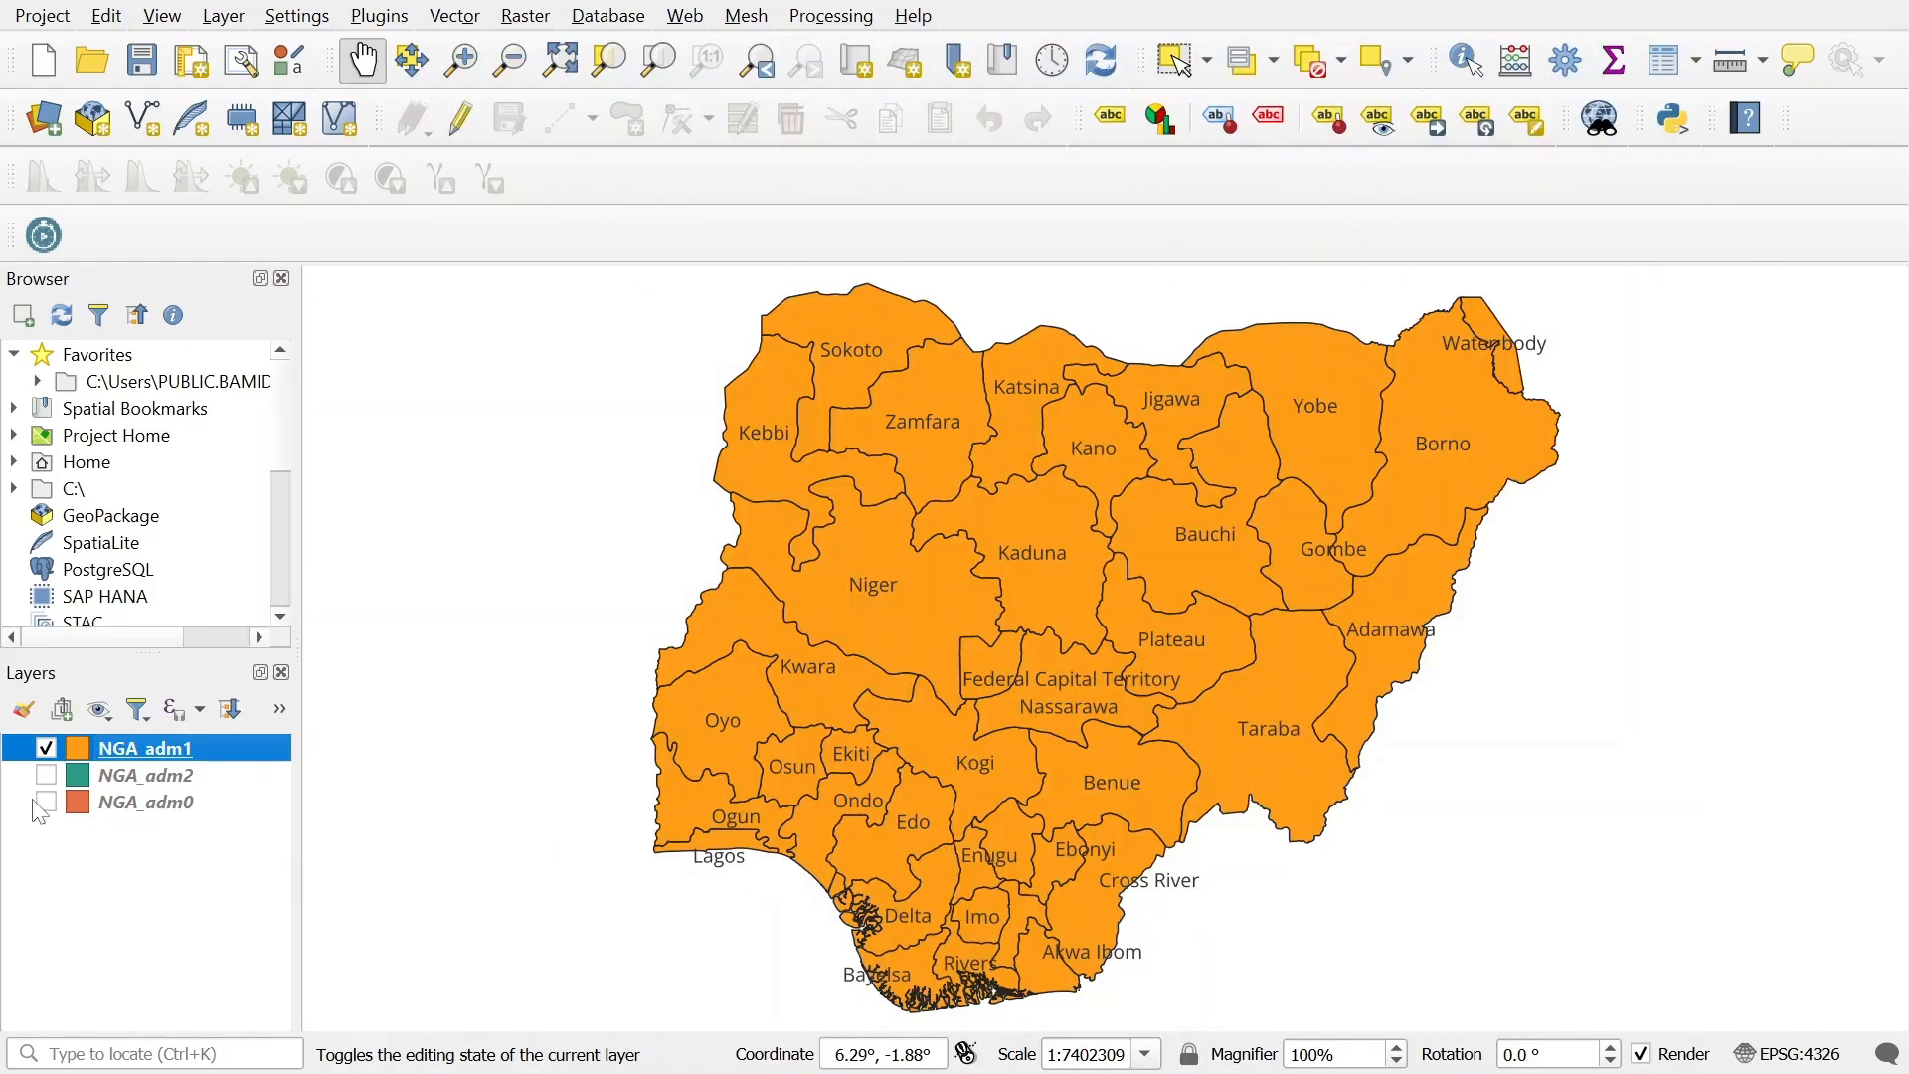
Show NGA_adm2 together with NGA_adm1 to examine the labels, hide NGA_adm2 again and inspect the NGA_adm1 labels alone.
{"action": "left_click", "coordinate": [46, 777]}
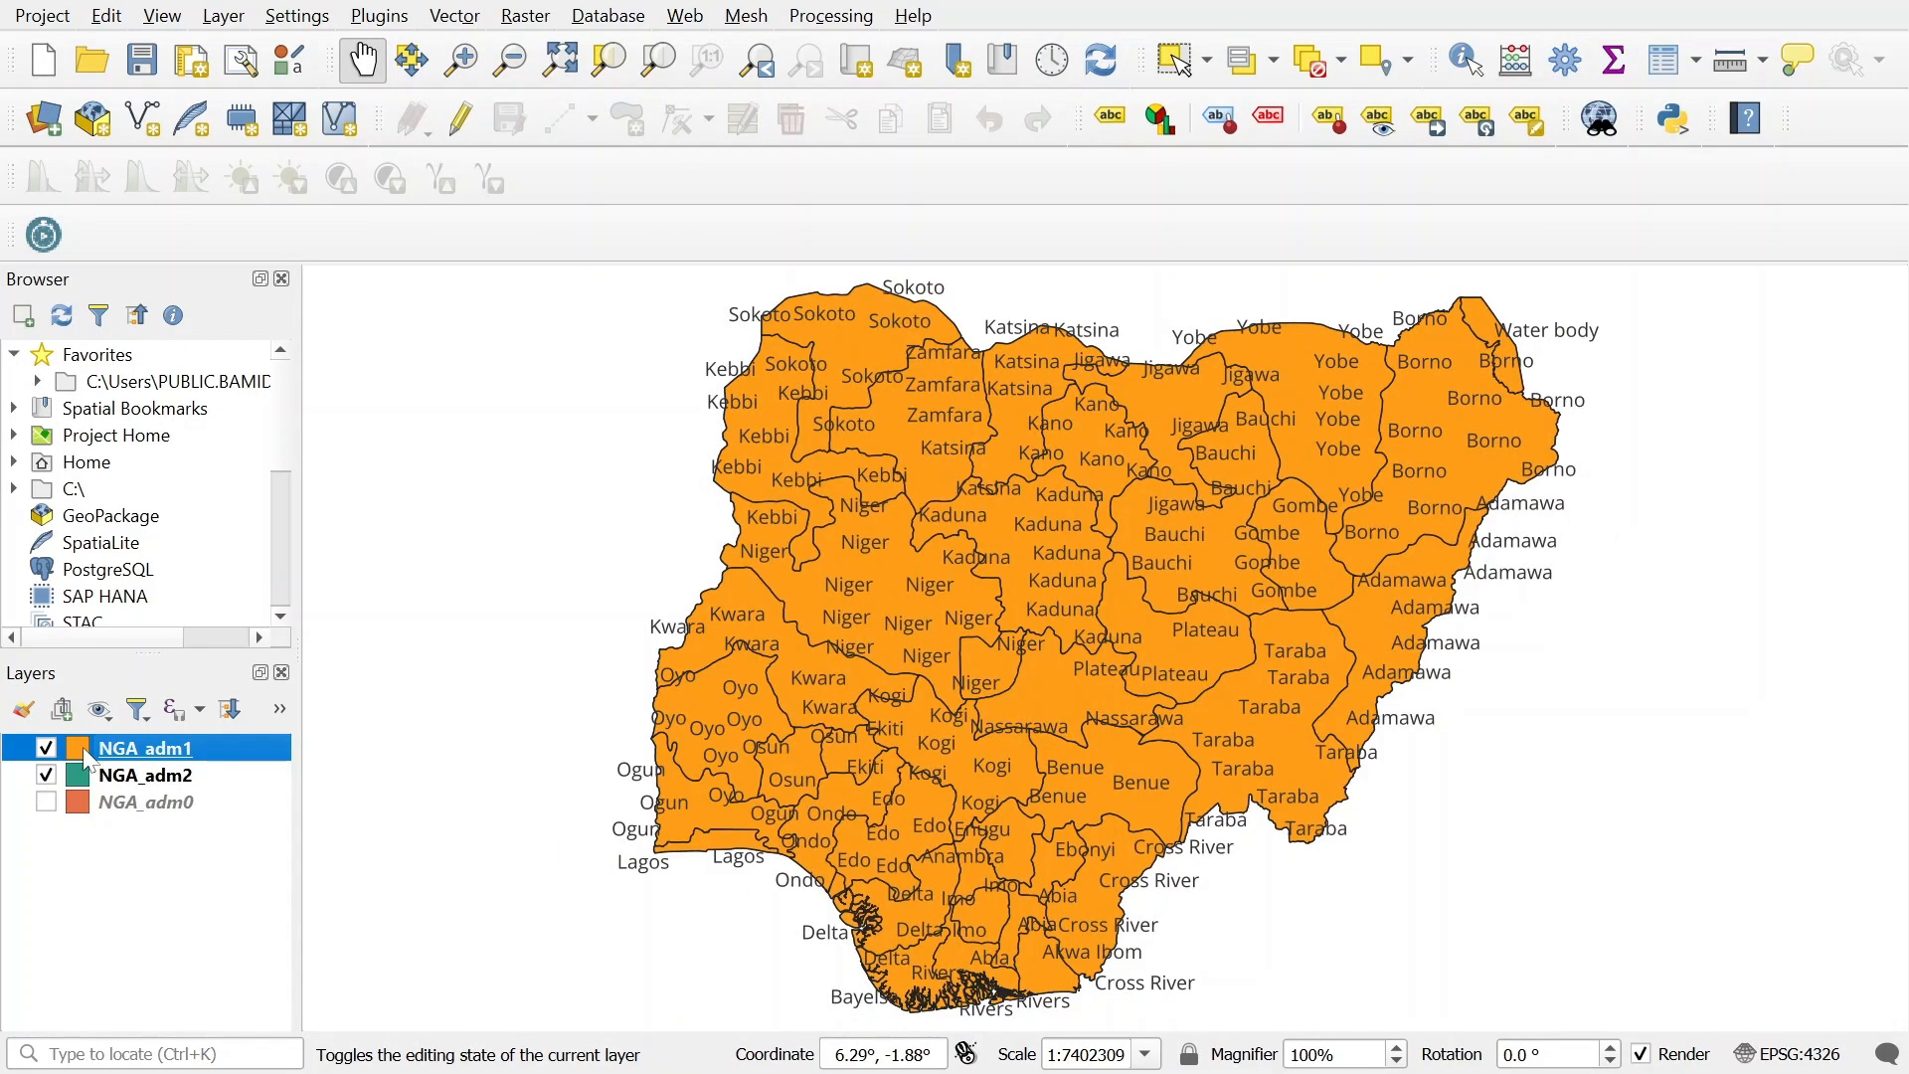
{"action": "scroll", "coordinate": [1087, 573], "scroll_direction": "up", "scroll_amount": 1}
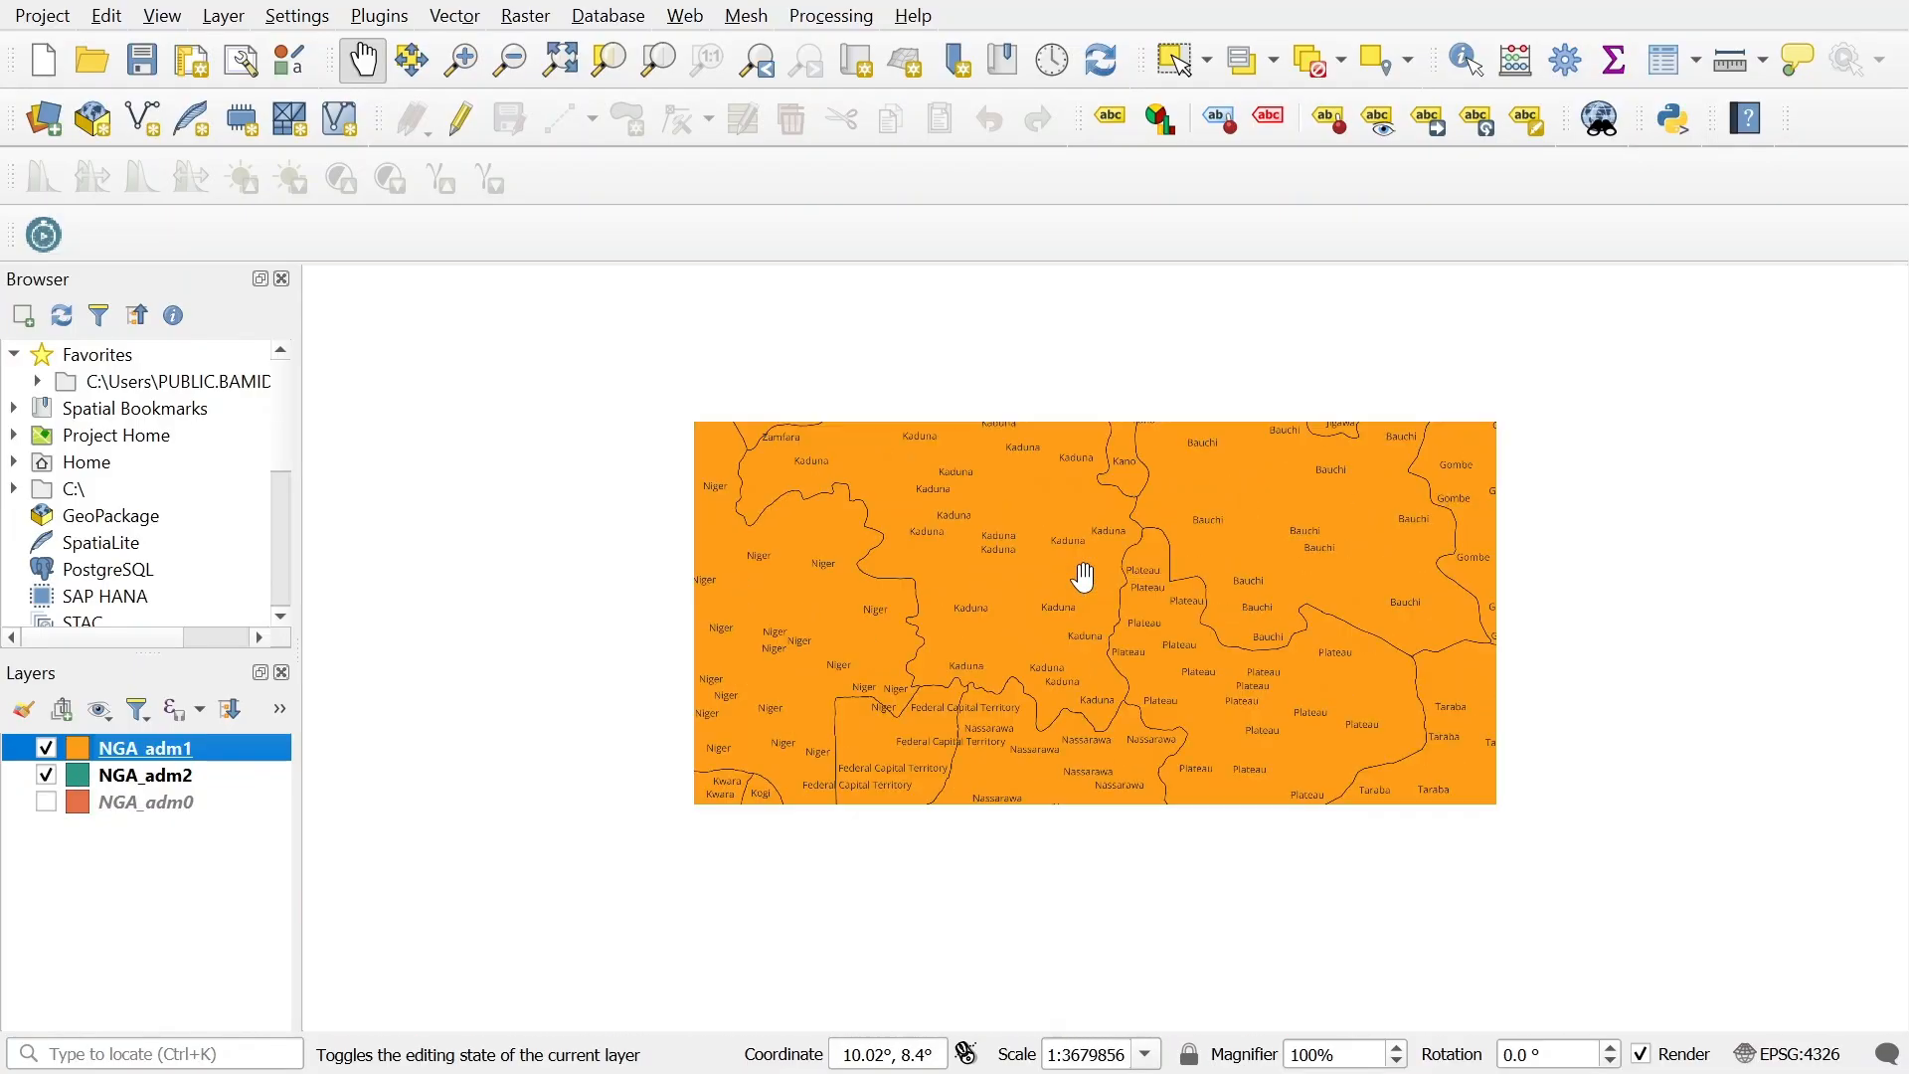
{"action": "scroll", "coordinate": [1086, 574], "scroll_direction": "down", "scroll_amount": 2}
{"action": "left_click", "coordinate": [49, 780]}
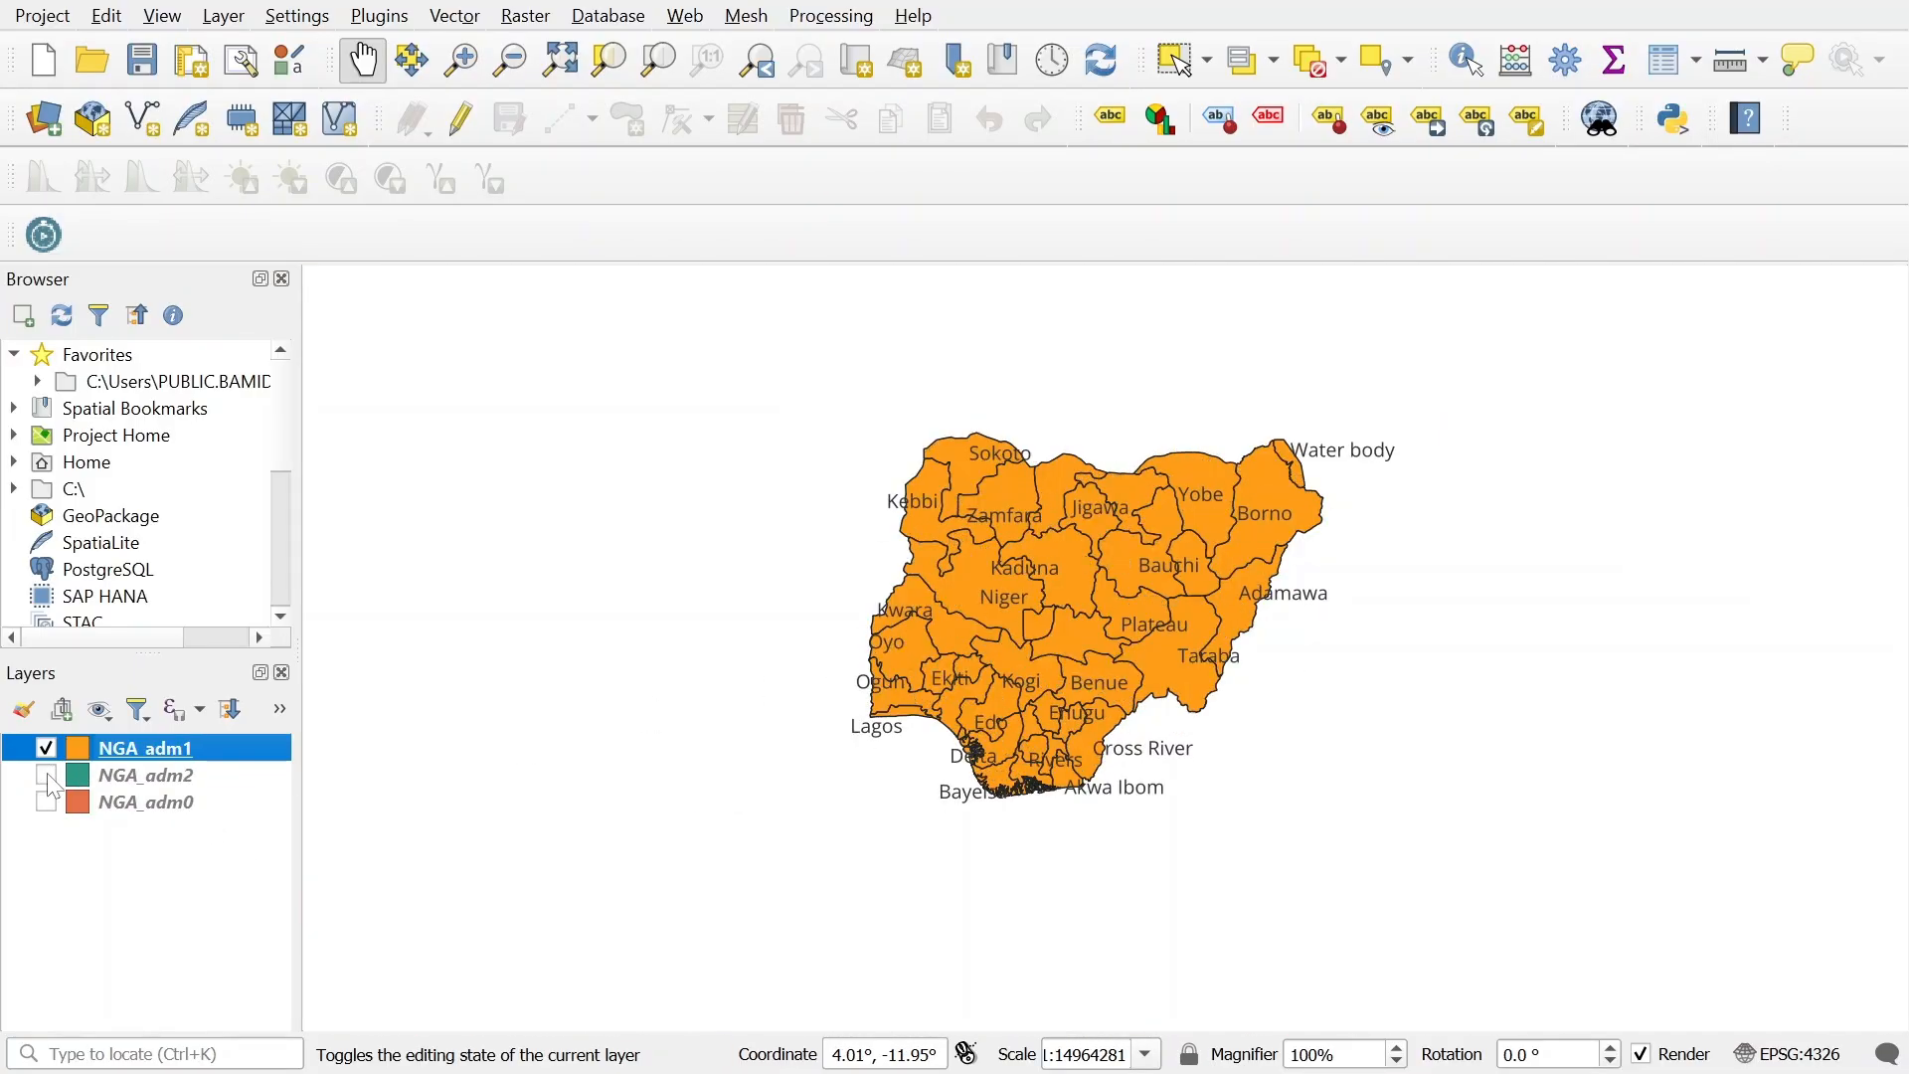
{"action": "scroll", "coordinate": [1056, 599], "scroll_direction": "up", "scroll_amount": 2}
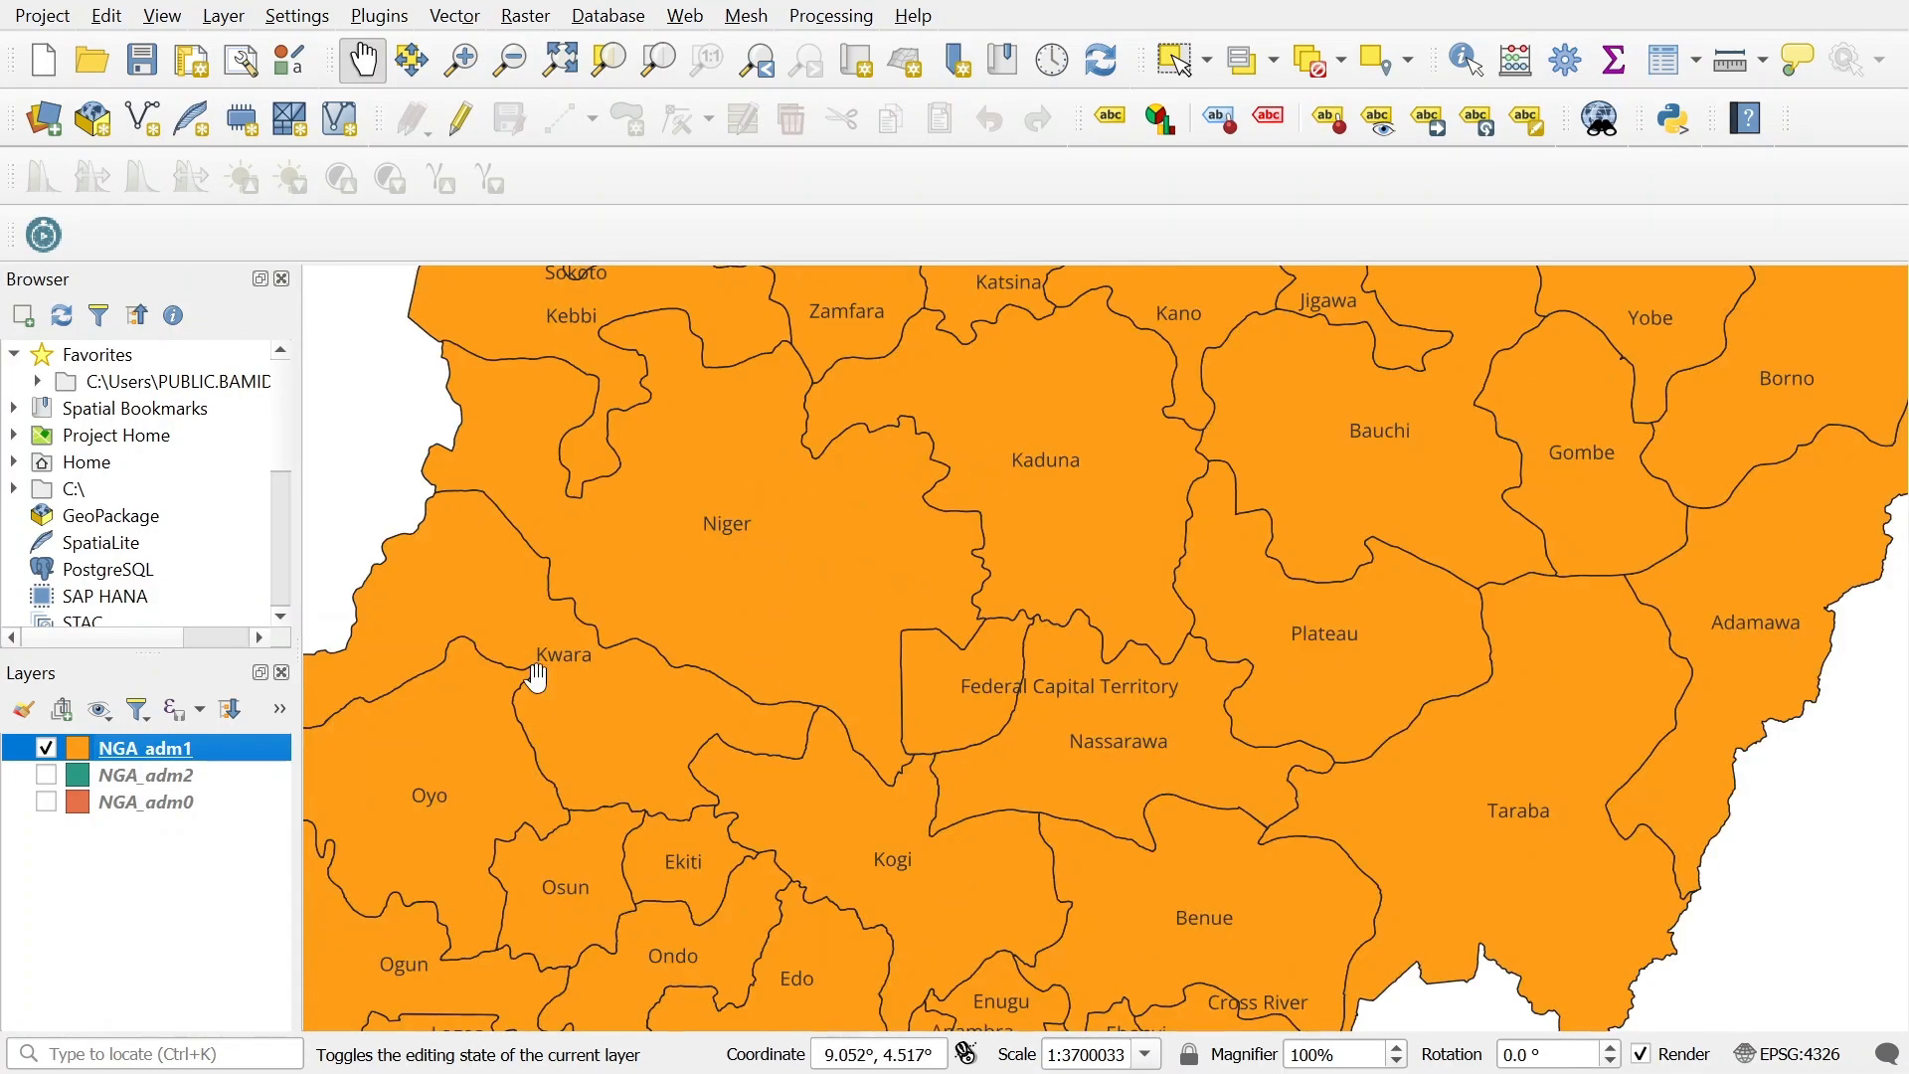
Open the NGA_adm1 layer's attribute table and look through its state records.
{"action": "right_click", "coordinate": [211, 752]}
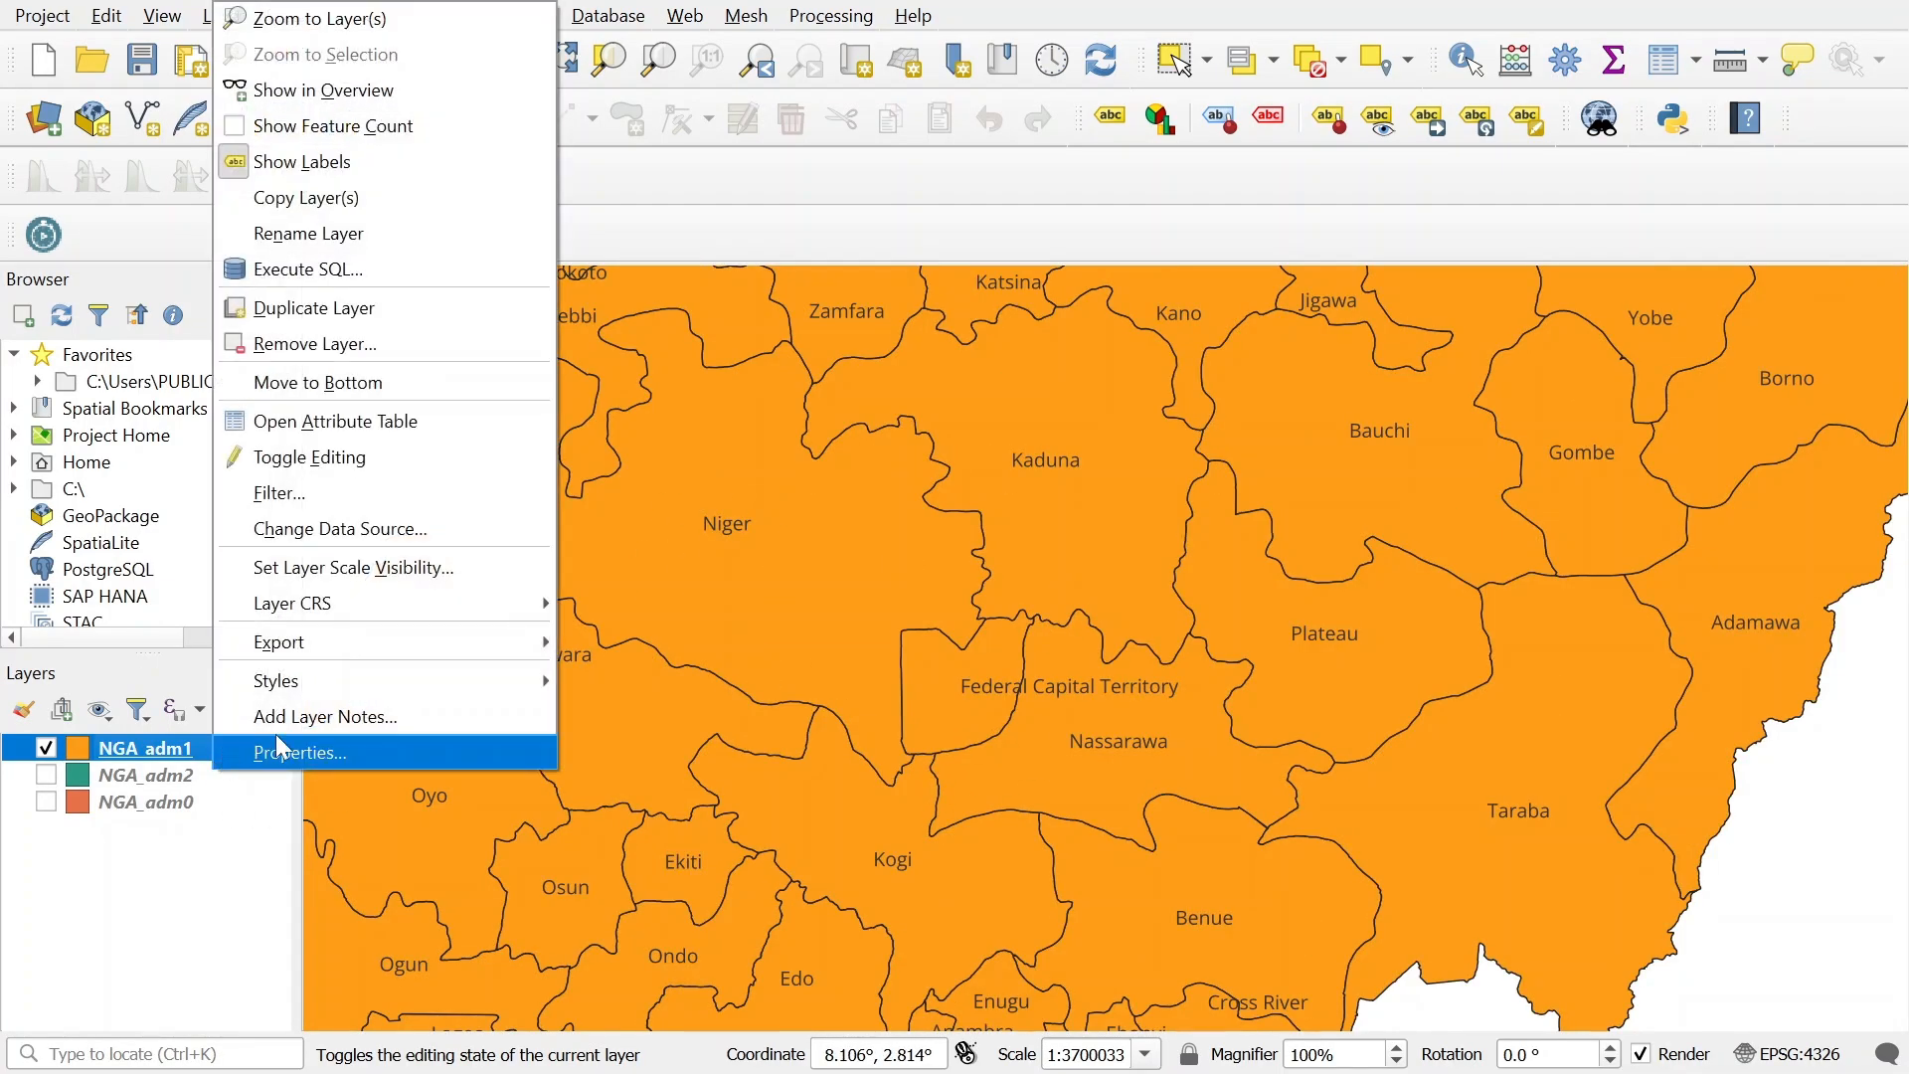
{"action": "left_click", "coordinate": [364, 416]}
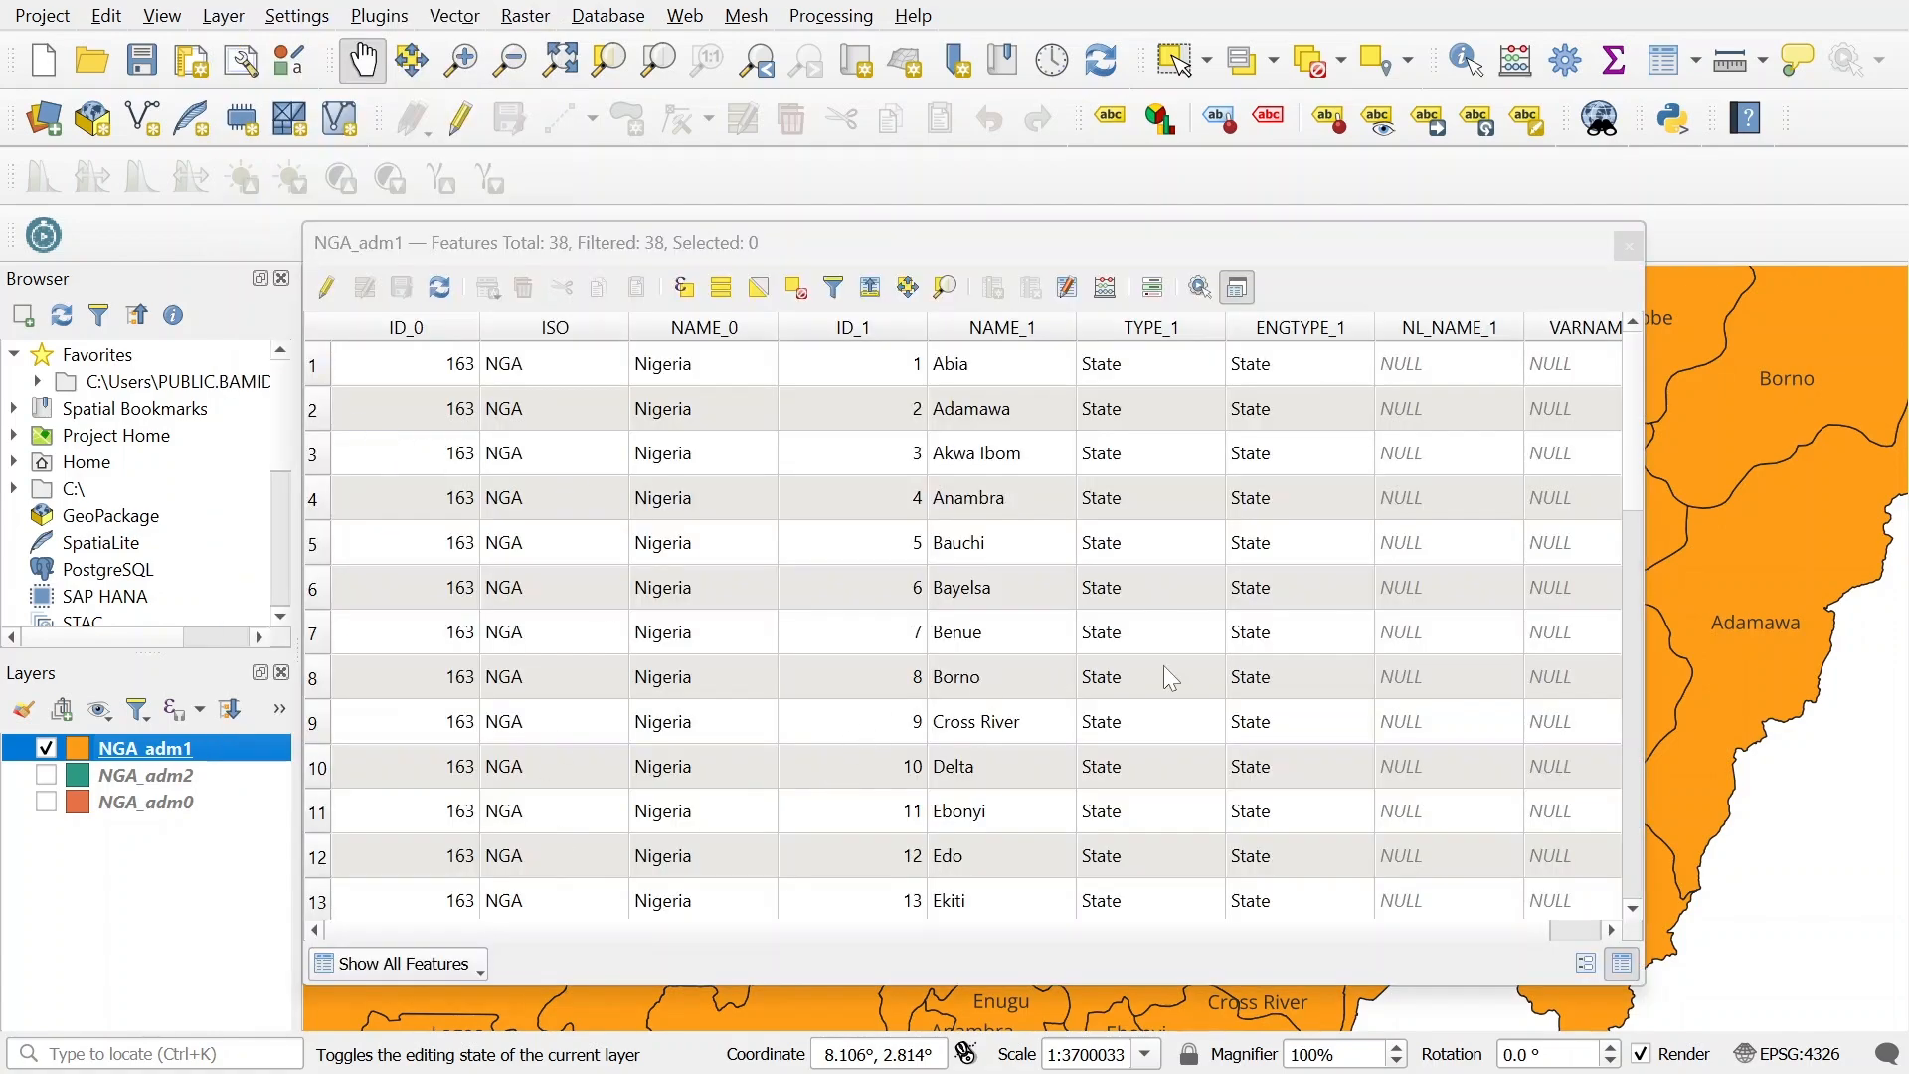
{"action": "scroll", "coordinate": [1028, 786], "scroll_direction": "down", "scroll_amount": 8}
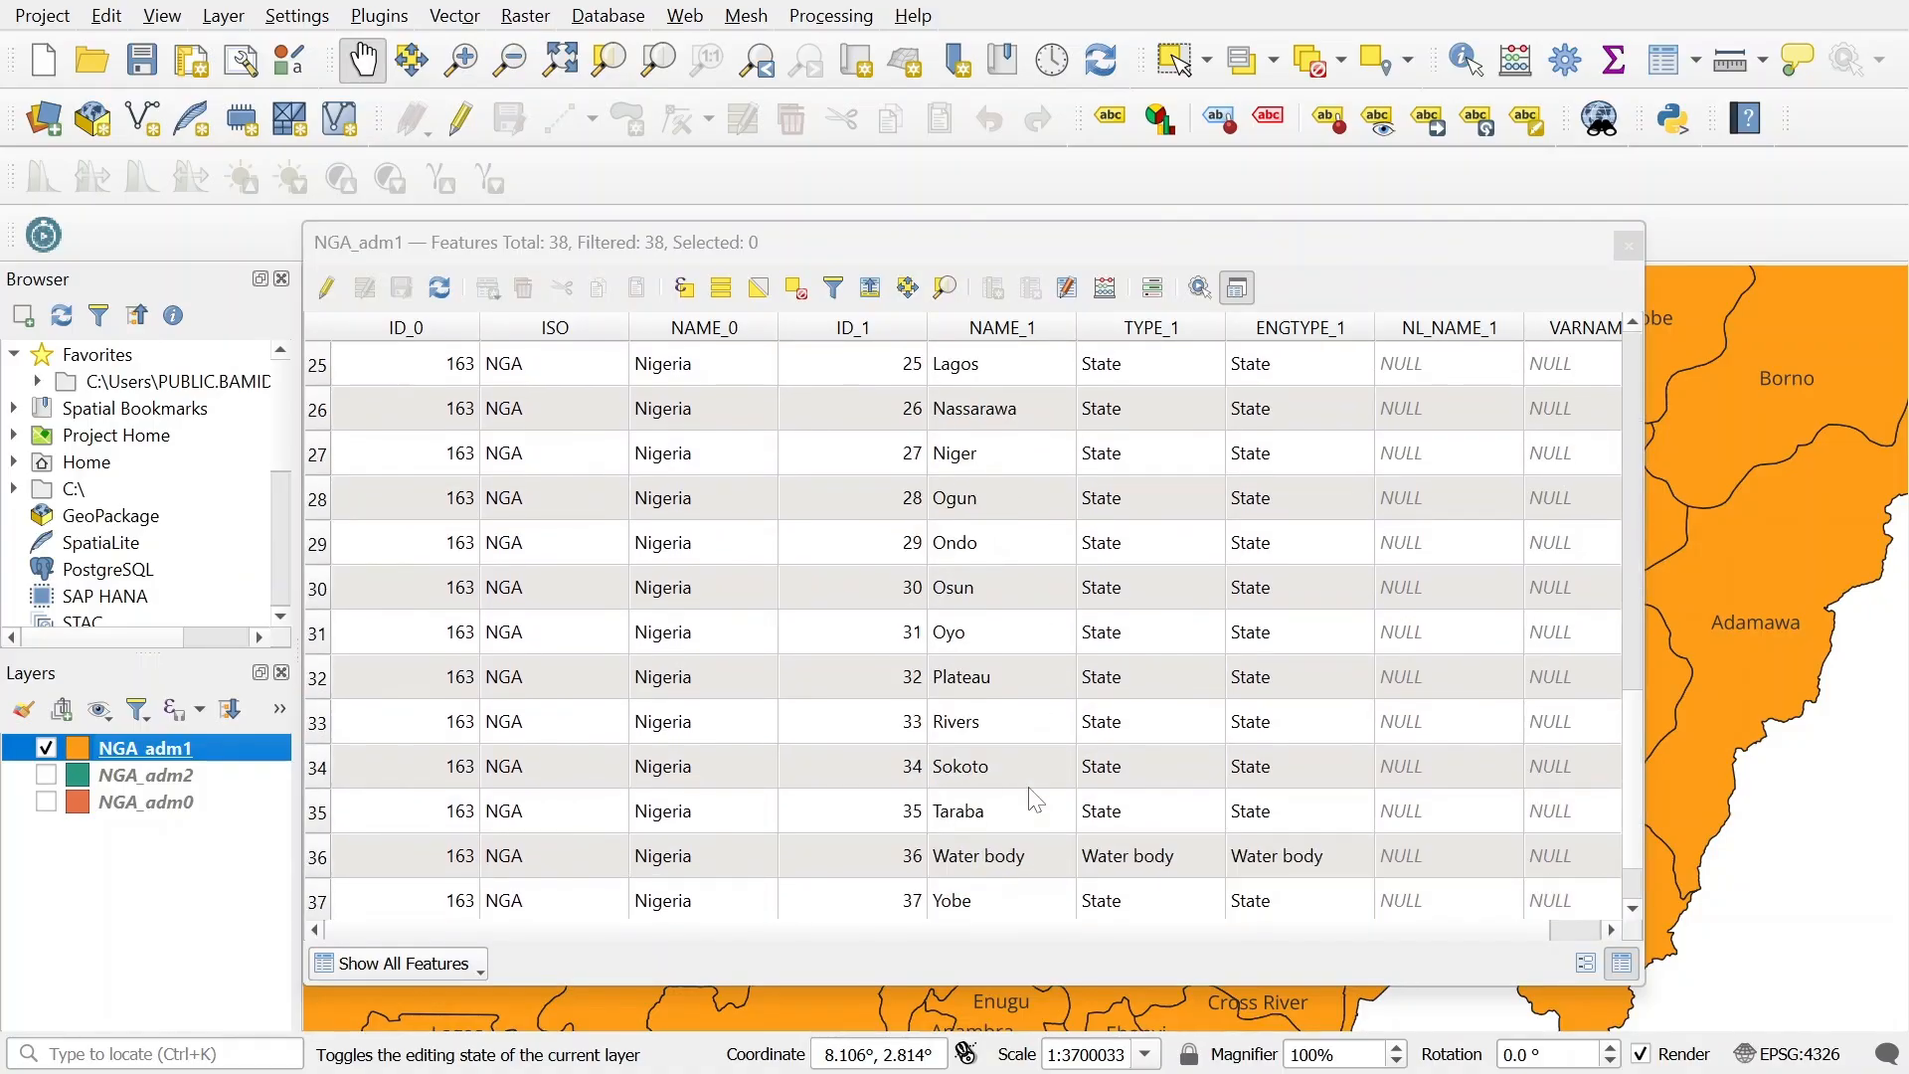
{"action": "scroll", "coordinate": [1034, 800], "scroll_direction": "down", "scroll_amount": 1}
{"action": "scroll", "coordinate": [1029, 799], "scroll_direction": "up", "scroll_amount": 10}
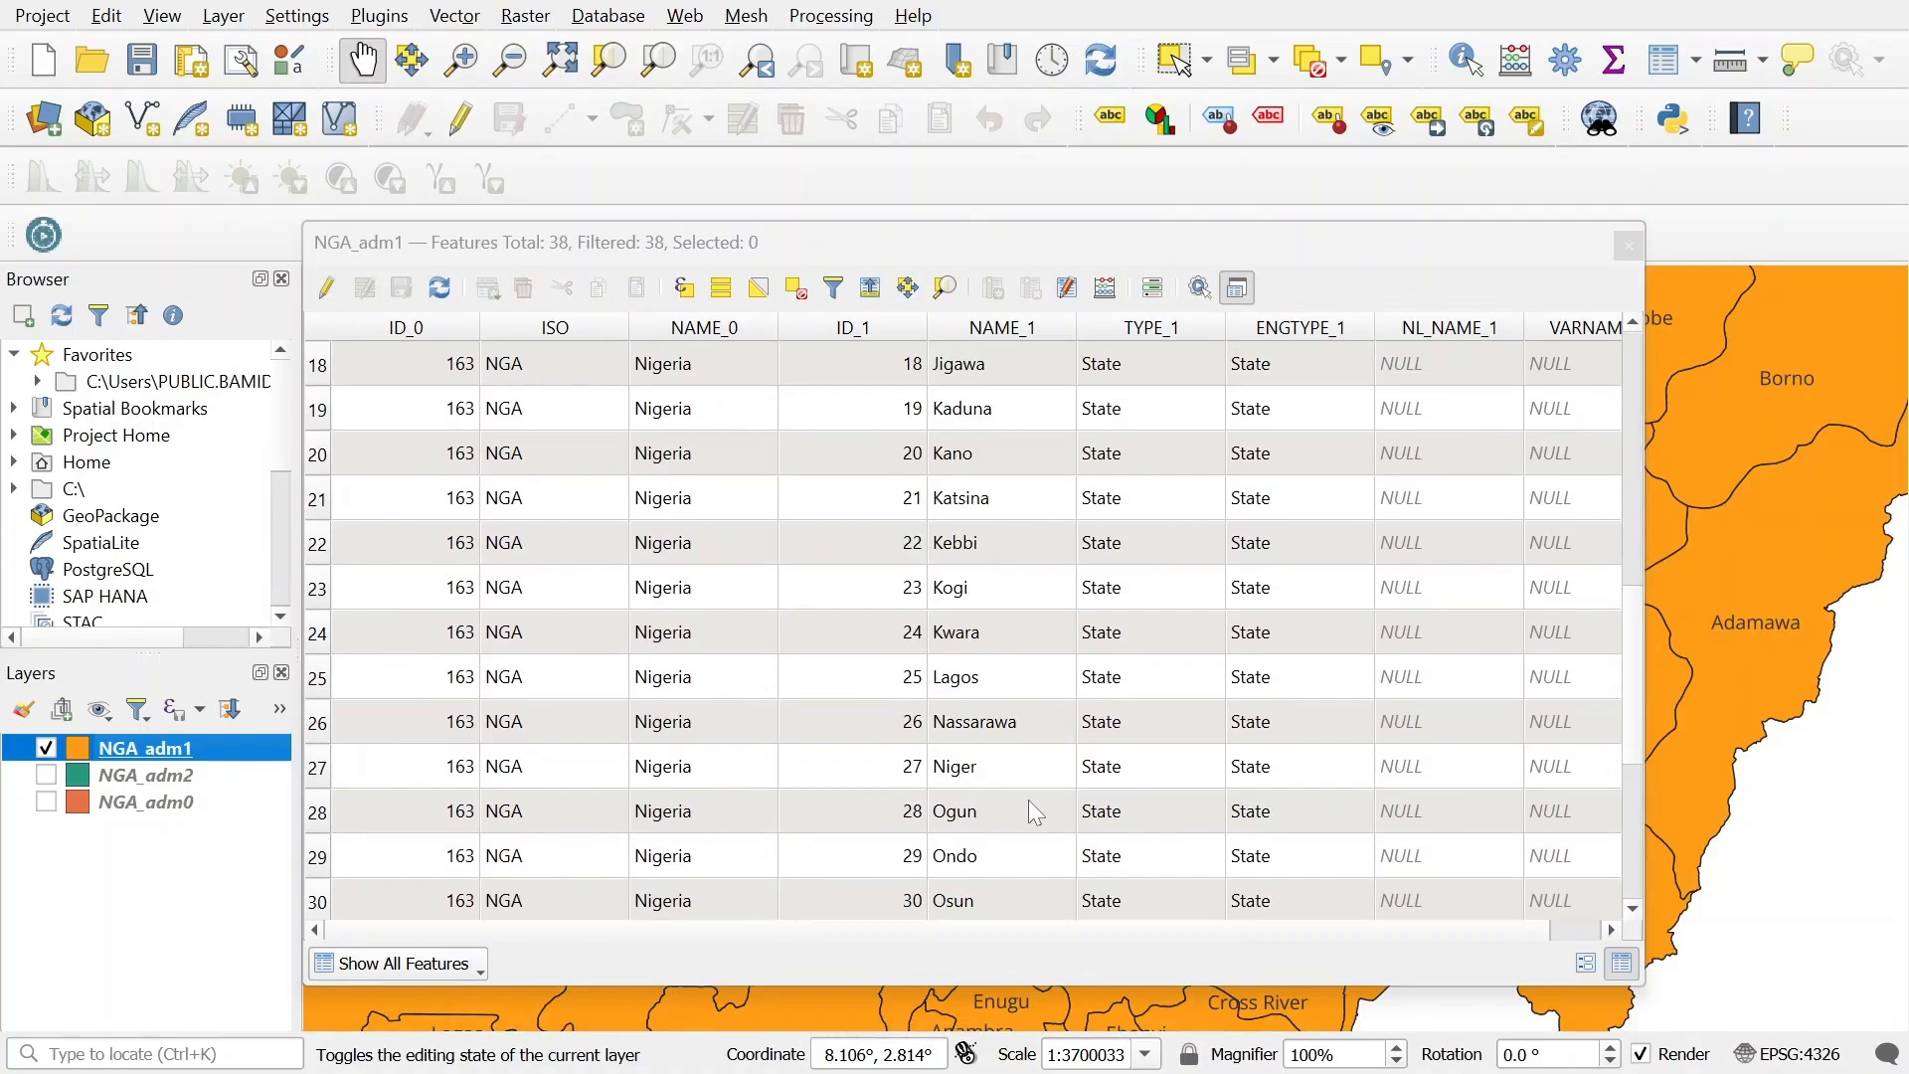
Select the Niger state record in the NGA_adm1 attribute table and close the table.
{"action": "scroll", "coordinate": [1037, 810], "scroll_direction": "down", "scroll_amount": 8}
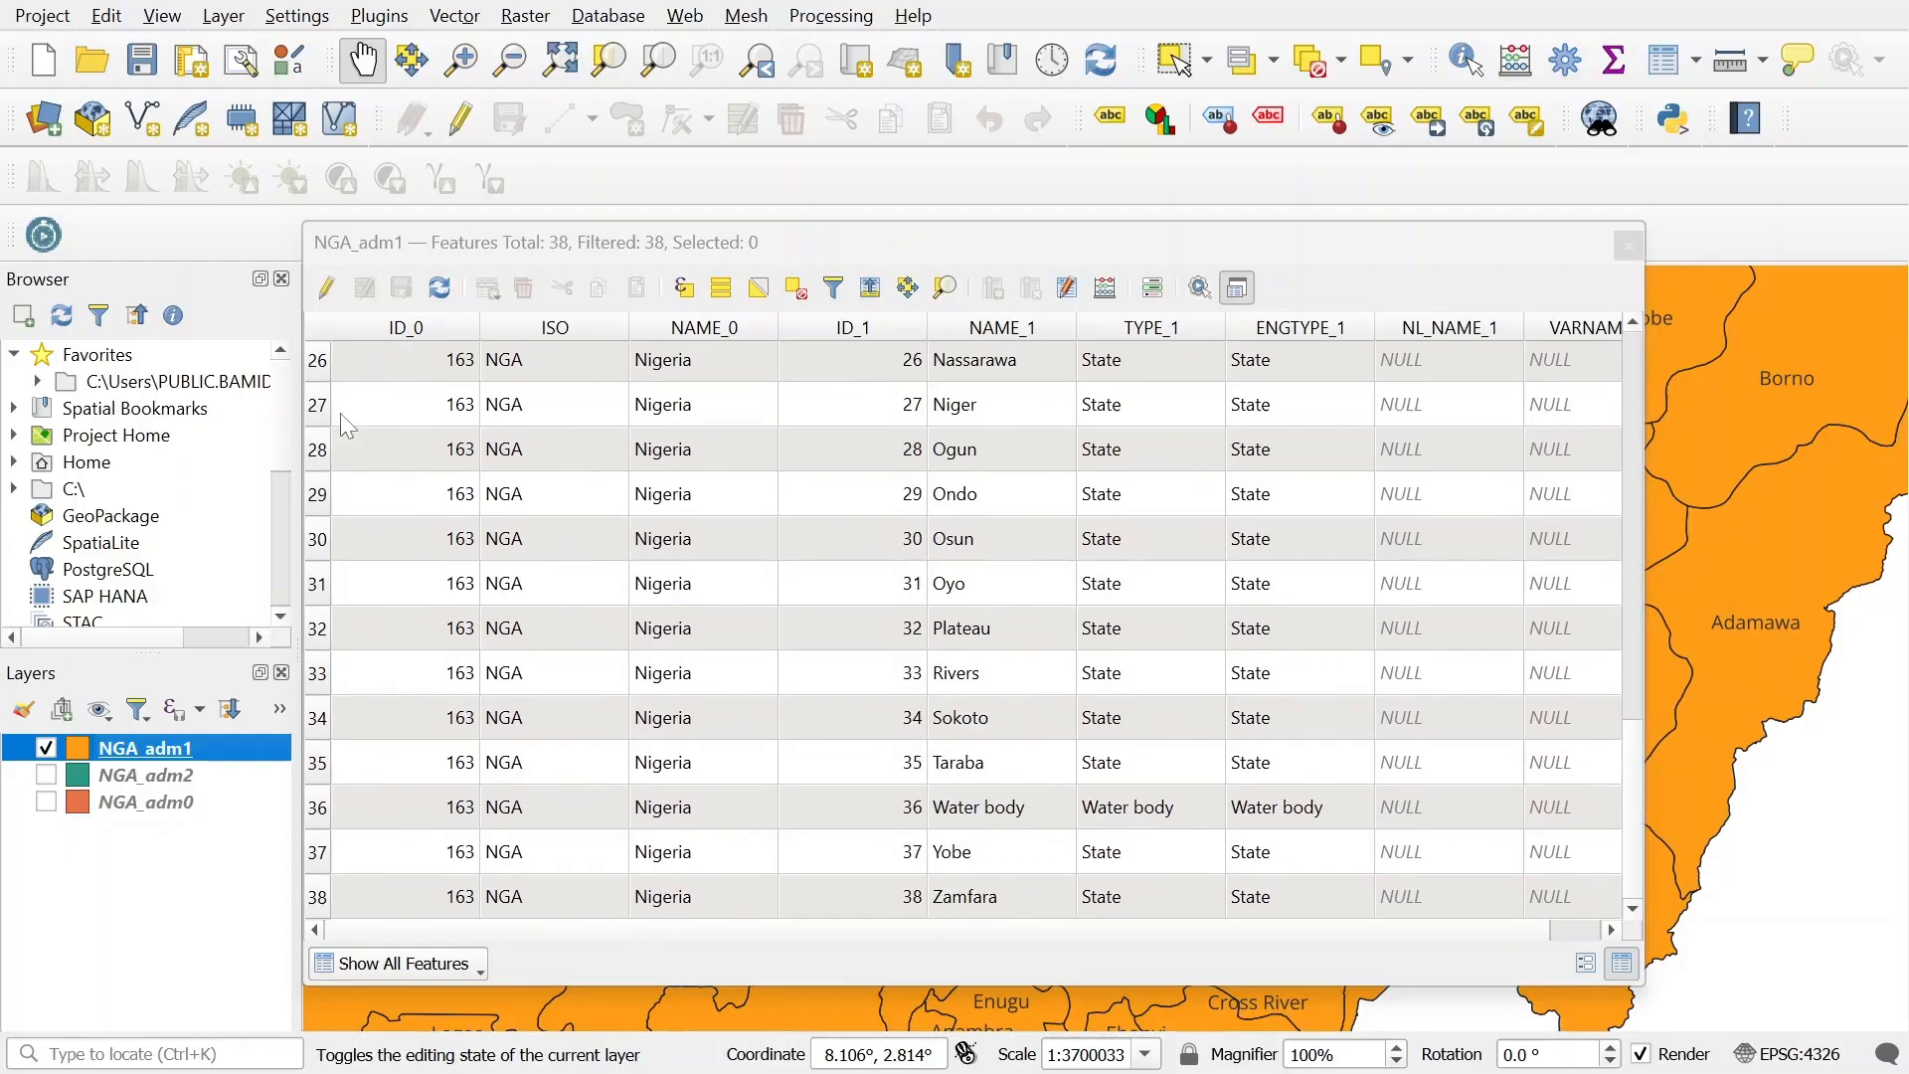
{"action": "left_click", "coordinate": [318, 408]}
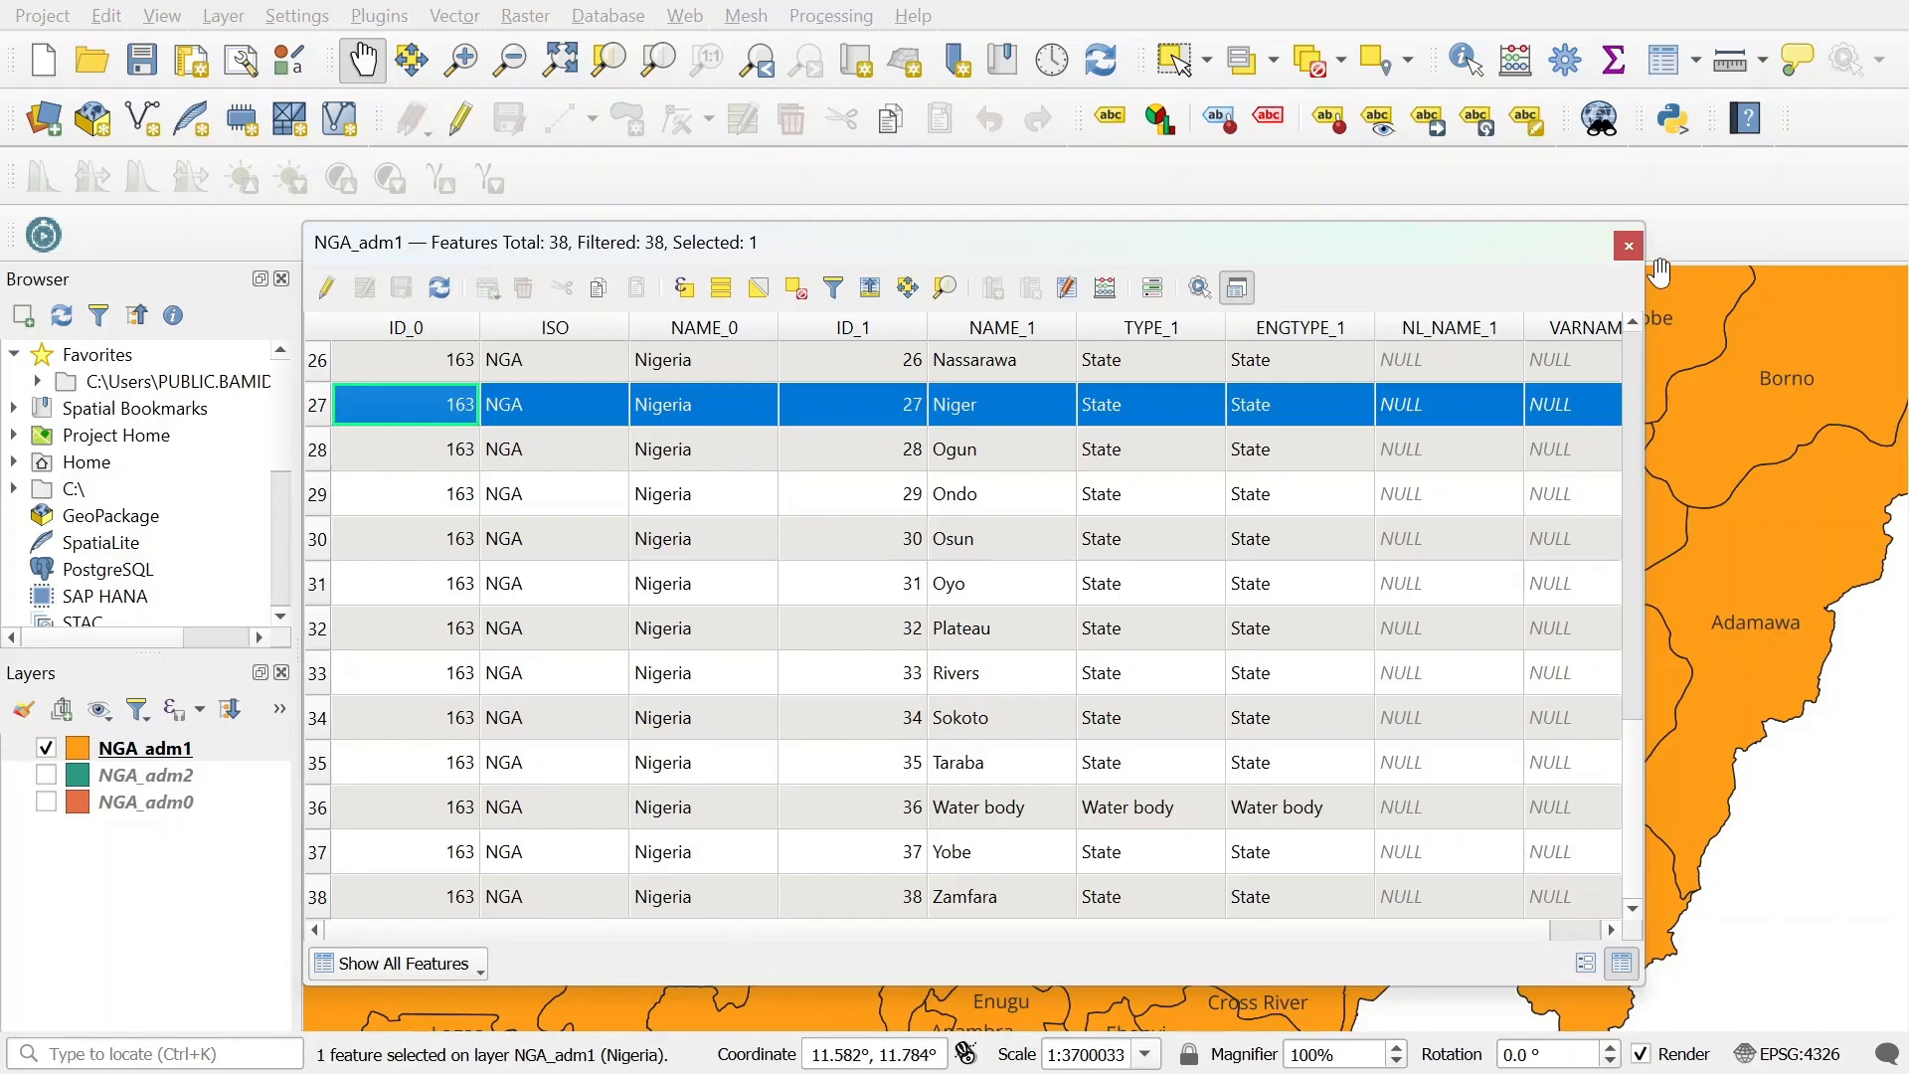
{"action": "left_click", "coordinate": [1628, 247]}
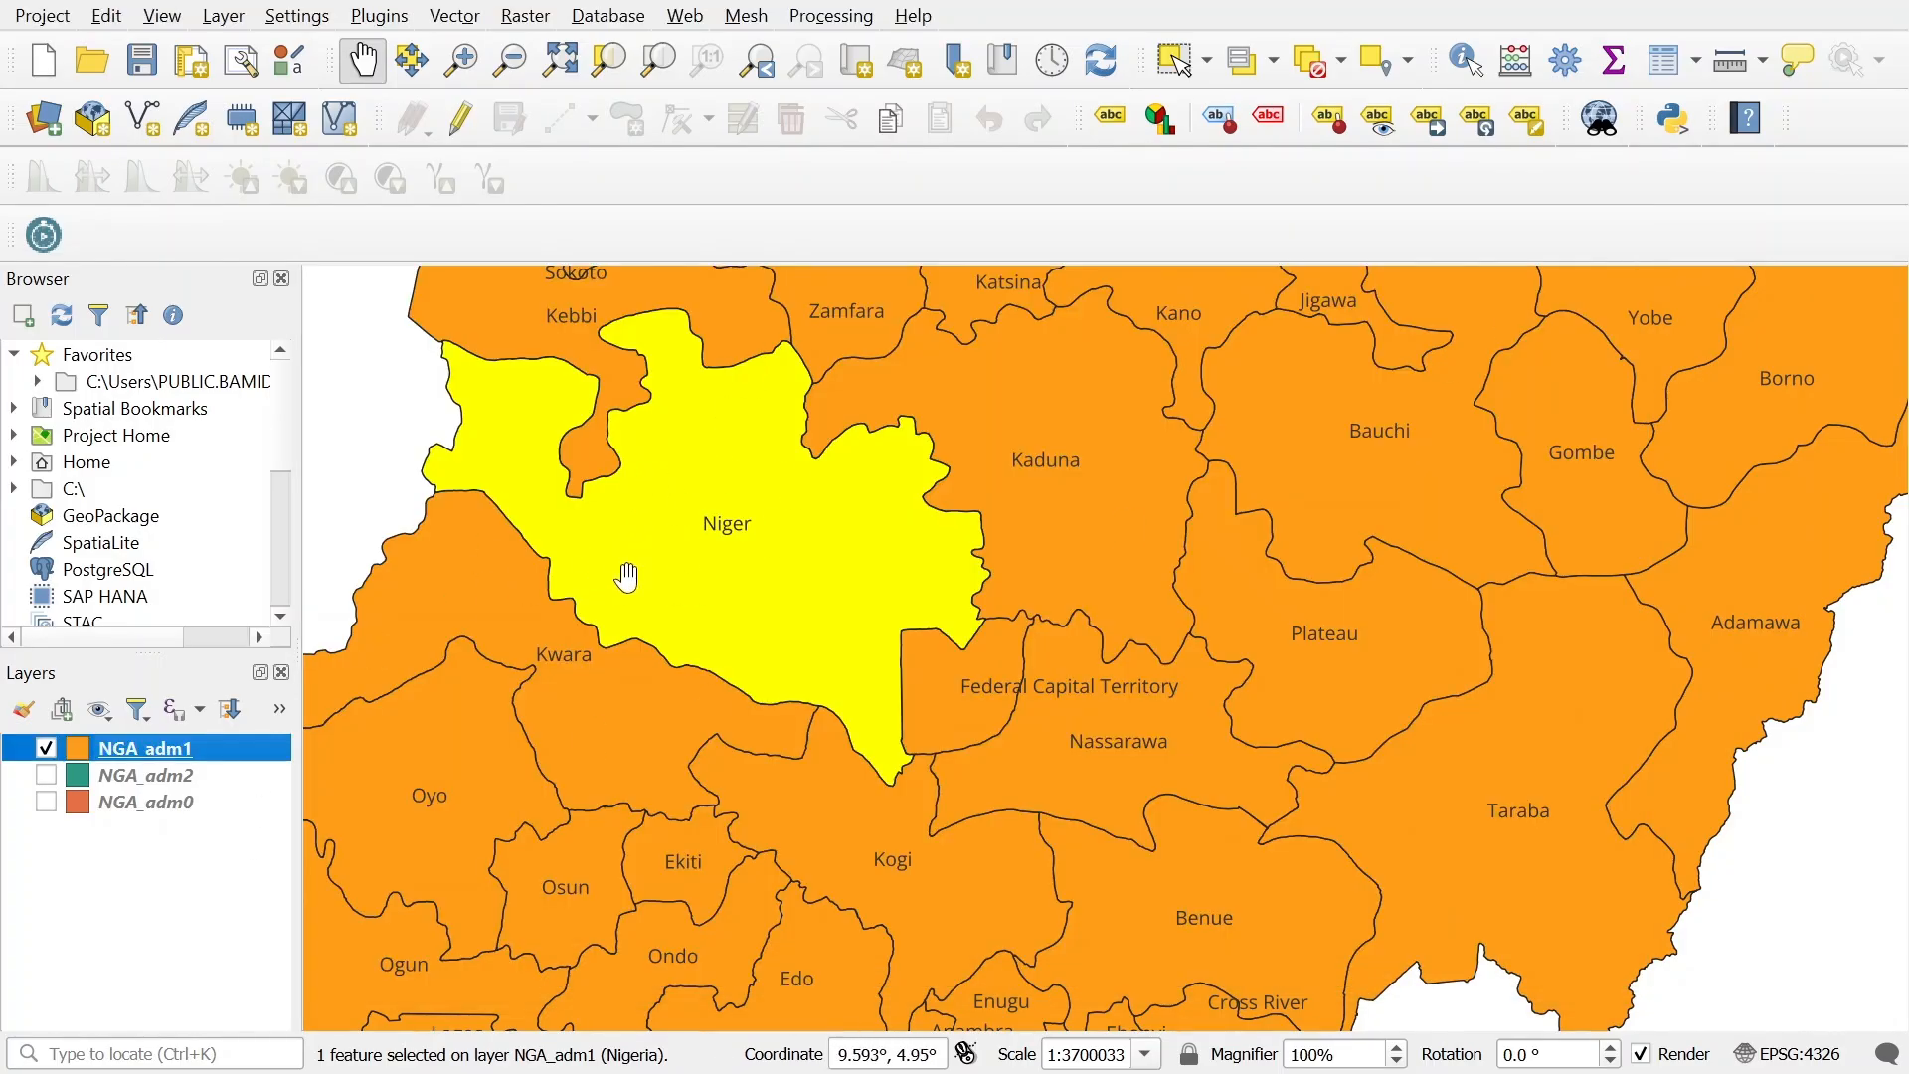
Export only the selected NGA_adm1 feature to the Desktop as an ESRI Shapefile named NIGER STATE and add it to the map.
{"action": "right_click", "coordinate": [225, 745]}
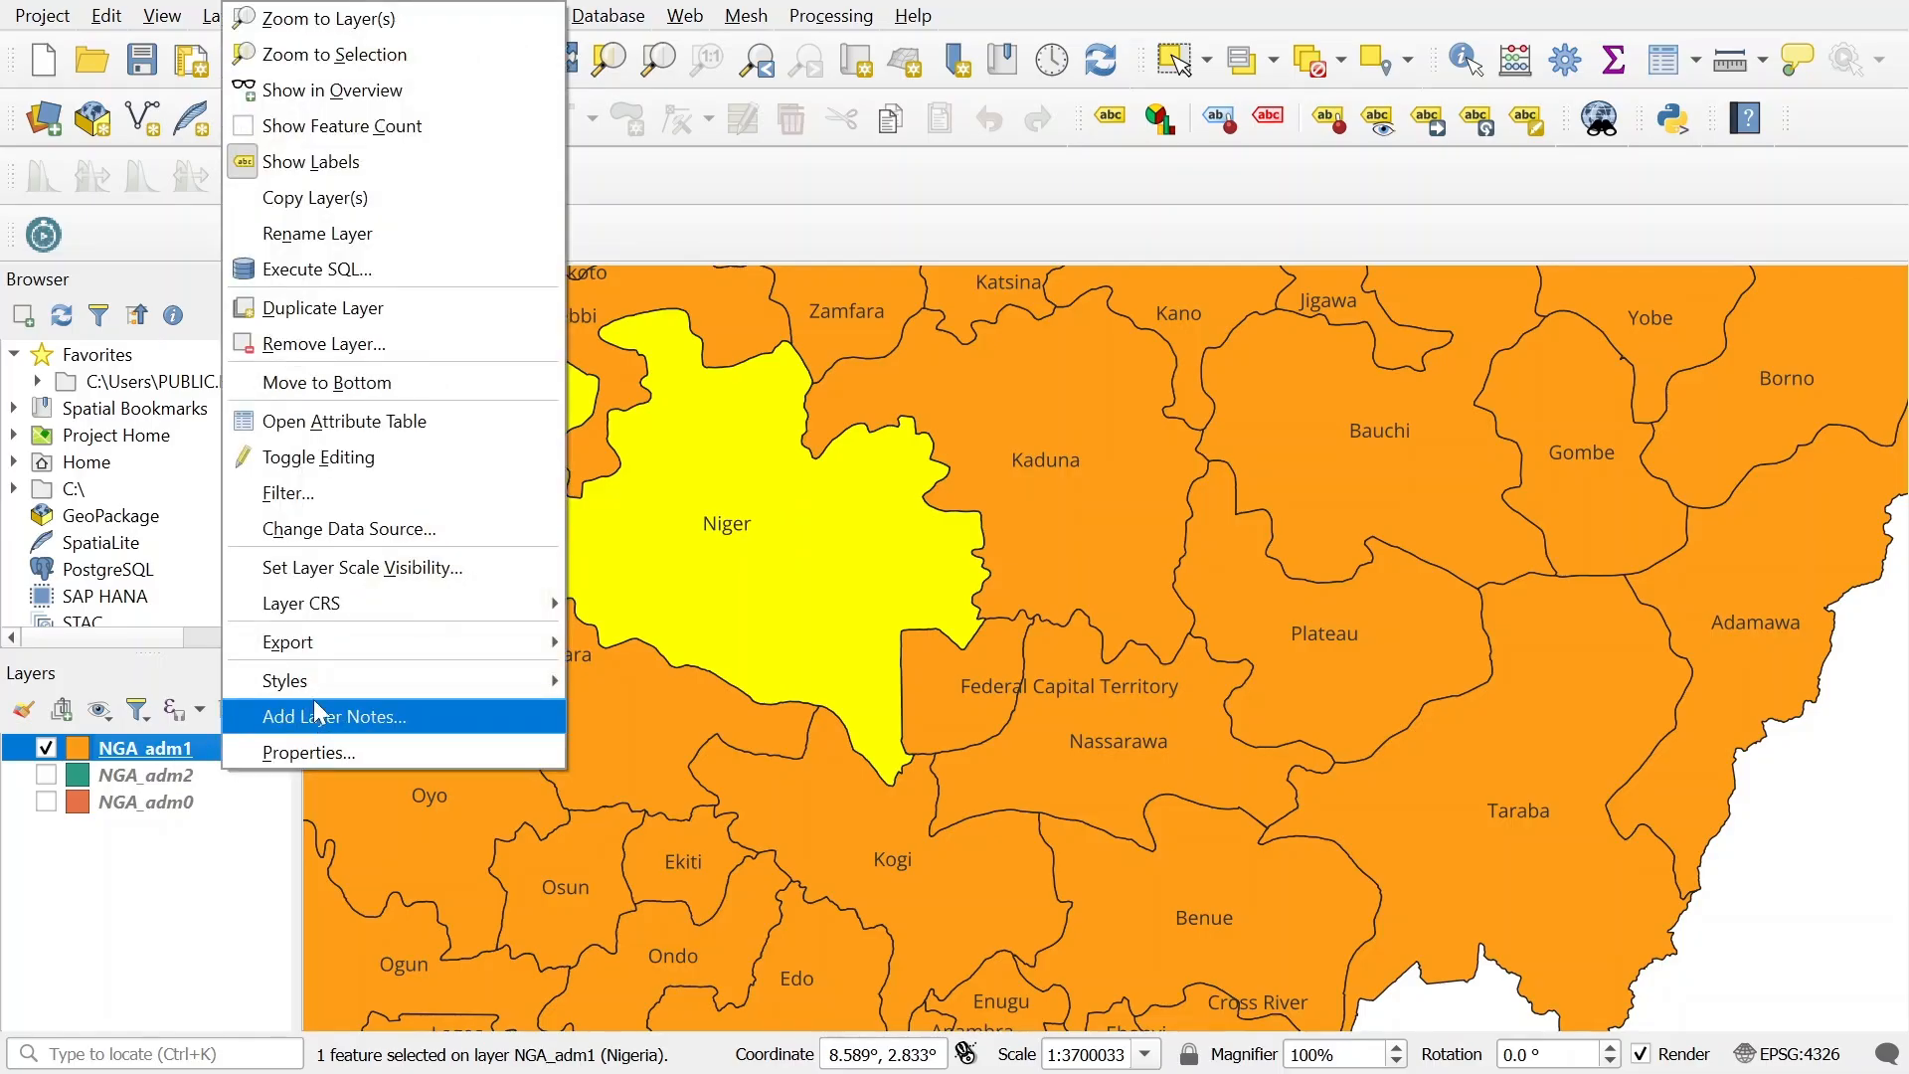
{"action": "mouse_move", "coordinate": [353, 644]}
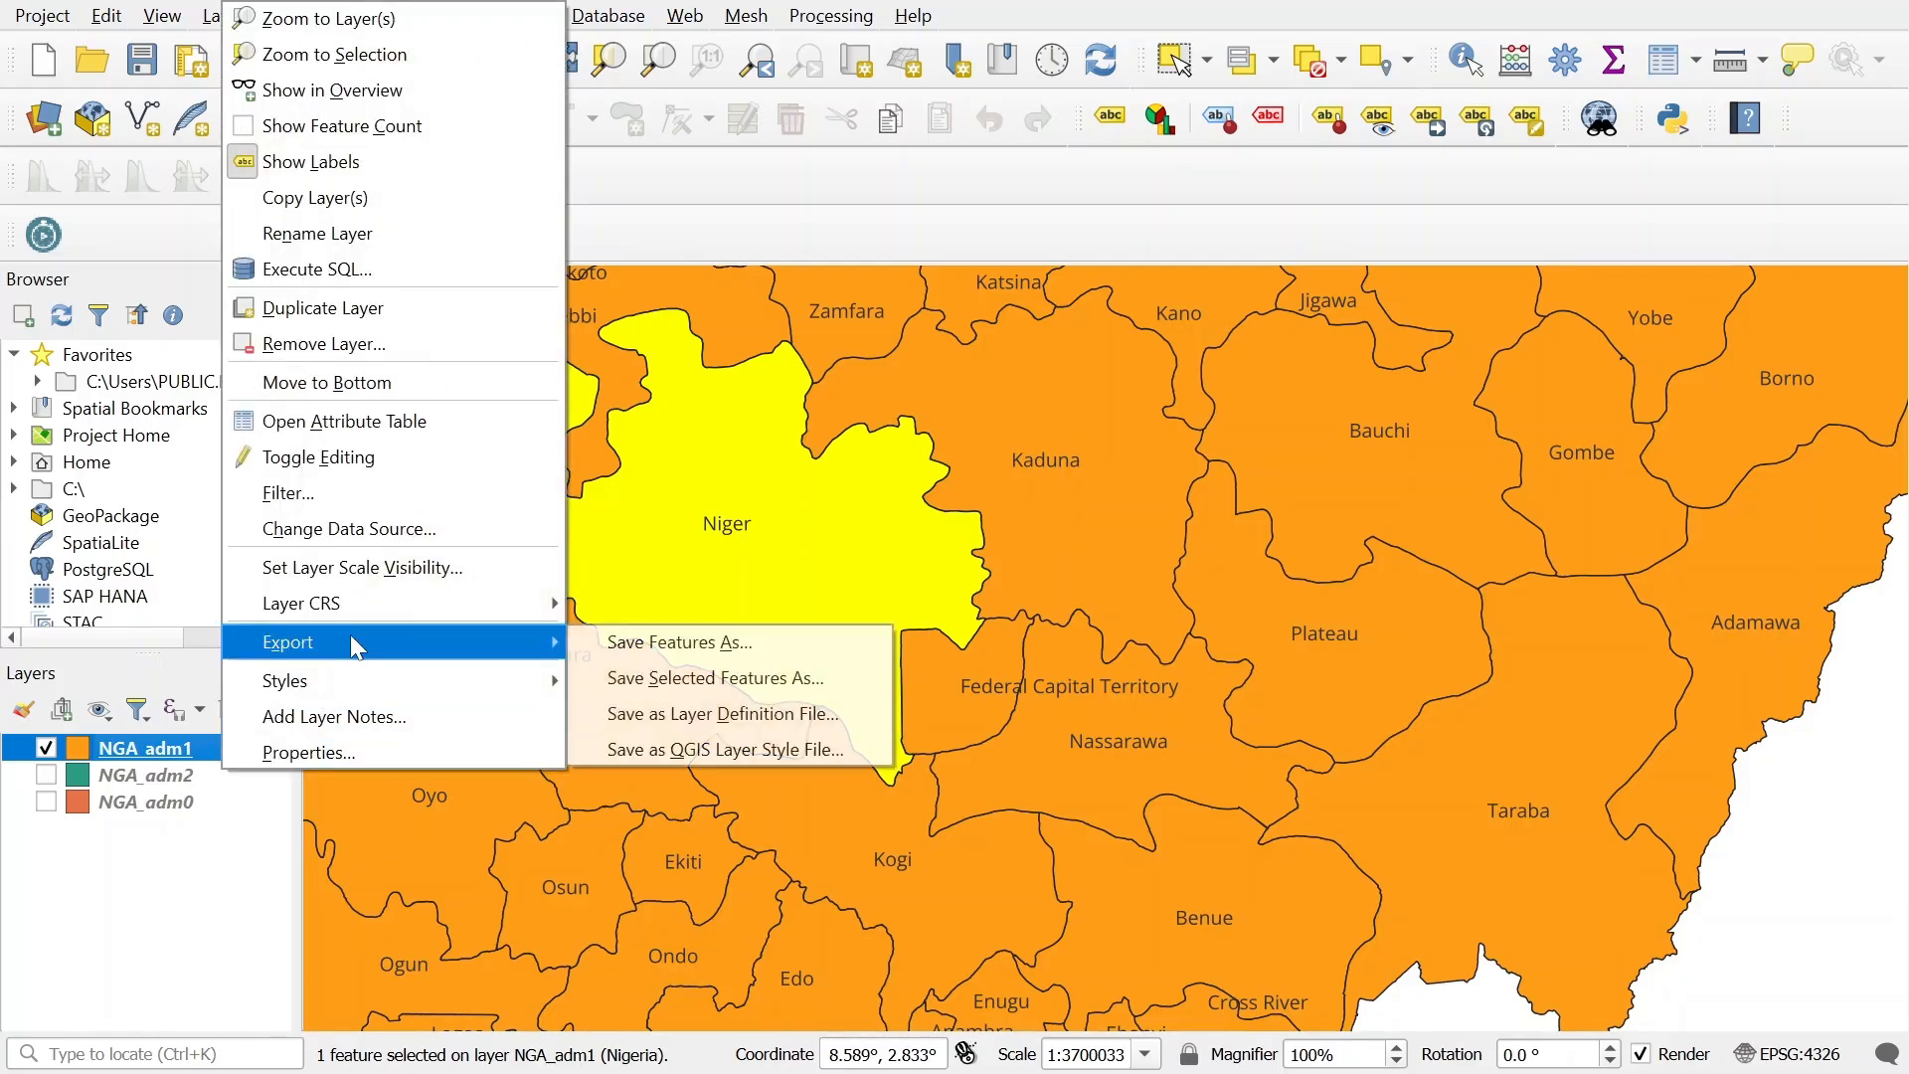
{"action": "left_click", "coordinate": [795, 677]}
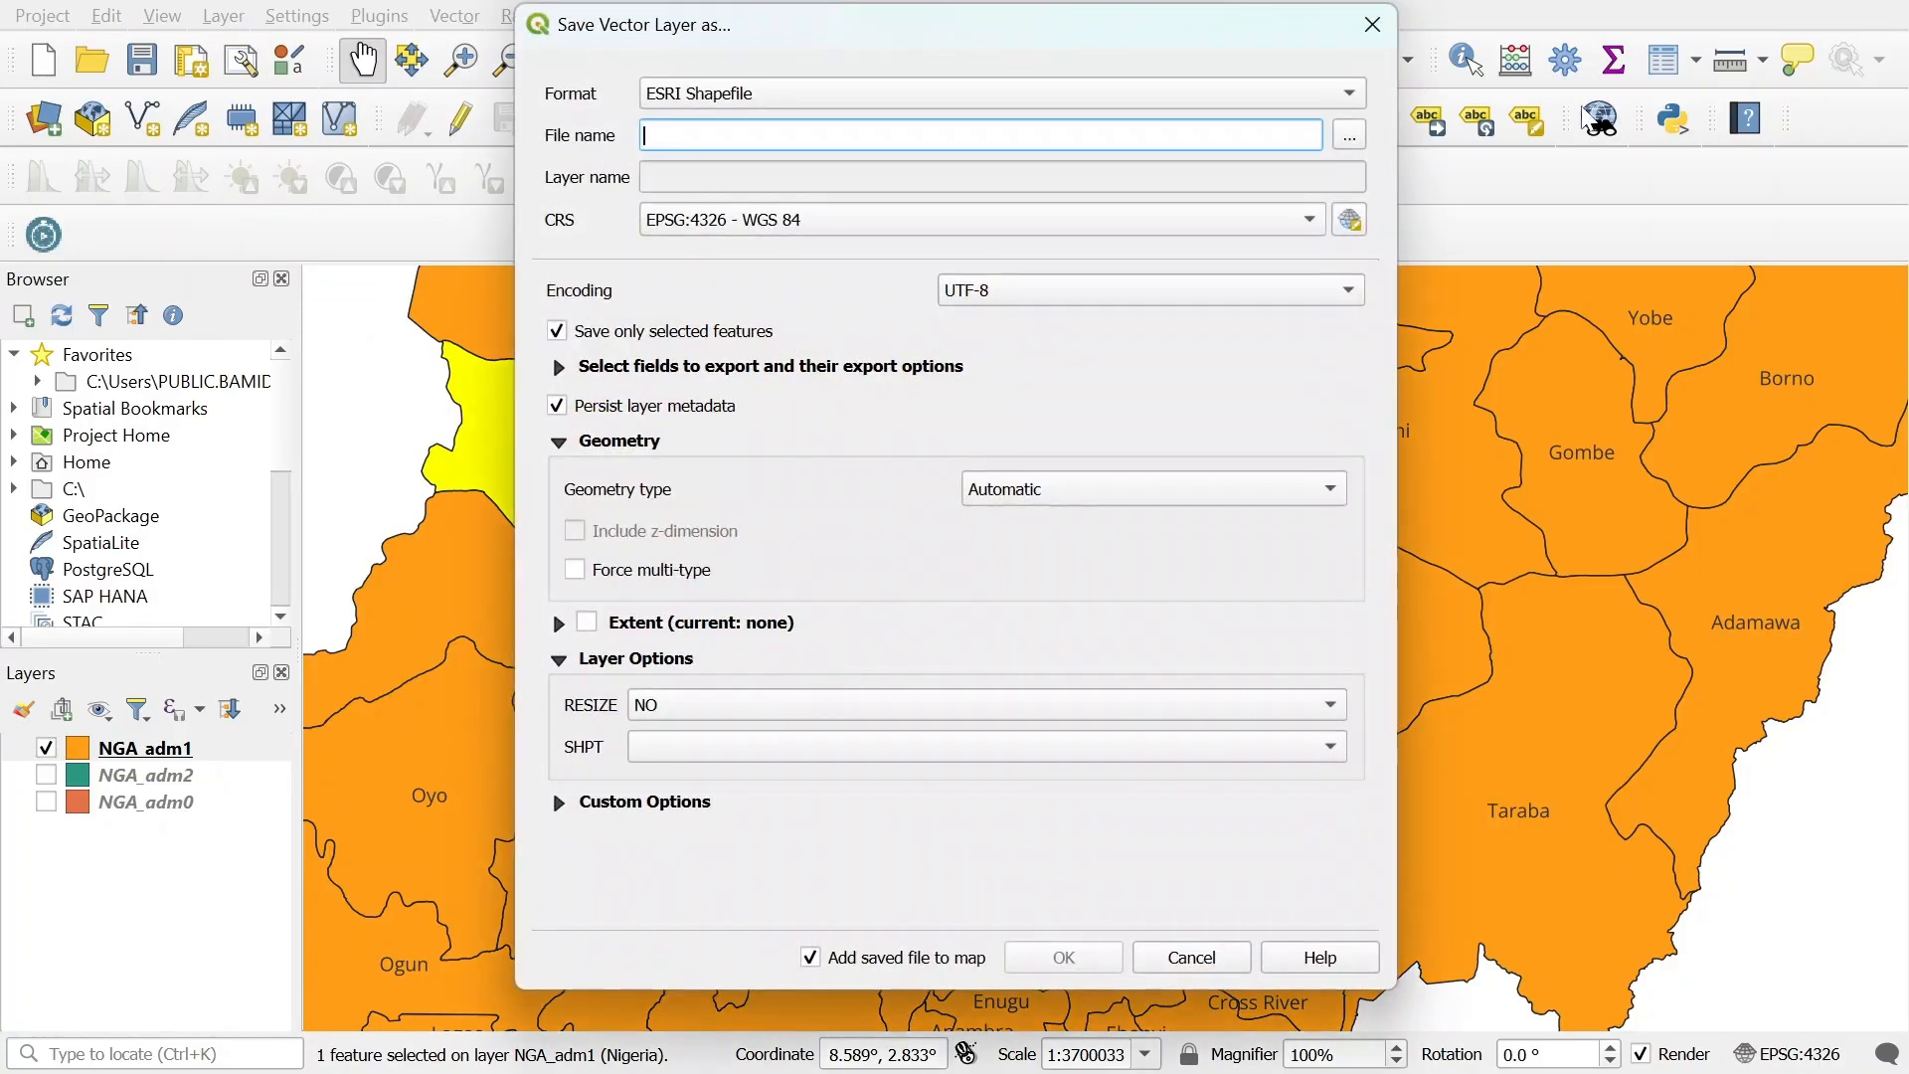
{"action": "left_click", "coordinate": [1075, 91]}
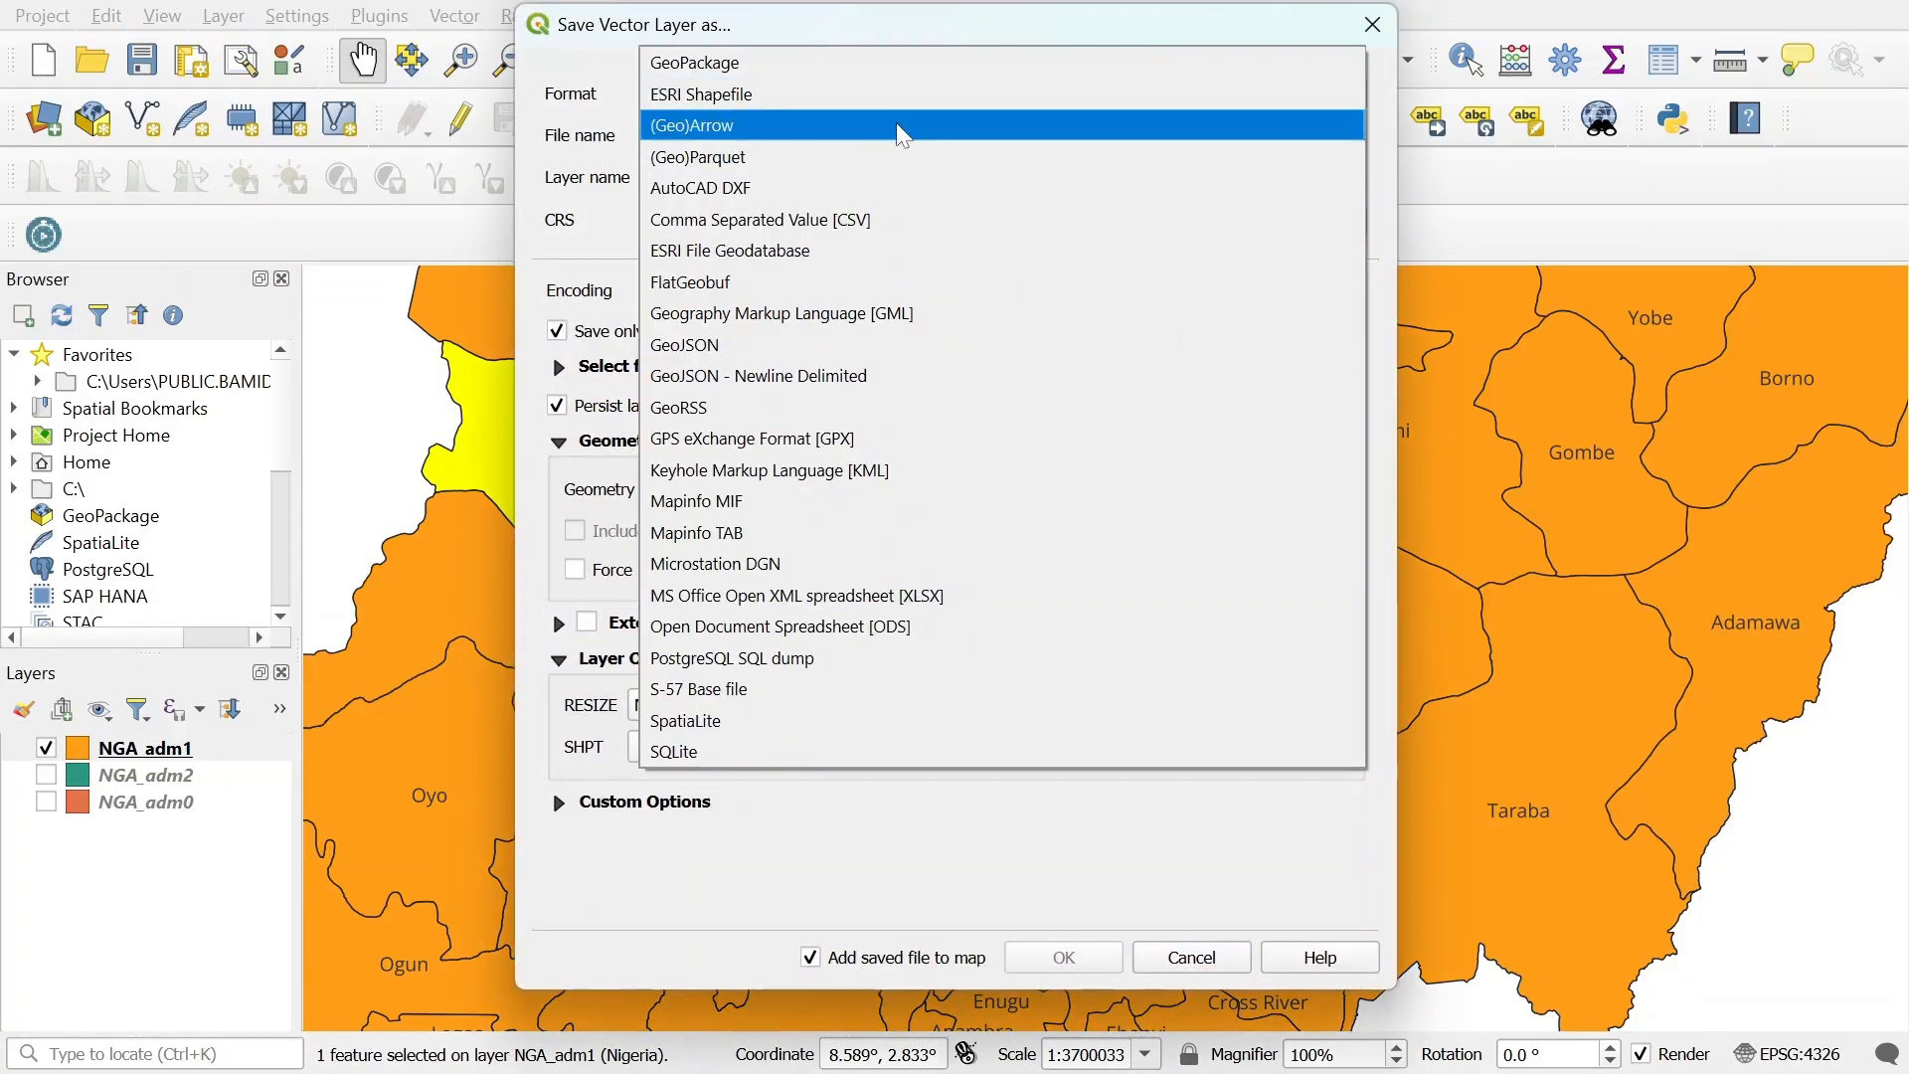
{"action": "left_click", "coordinate": [954, 96]}
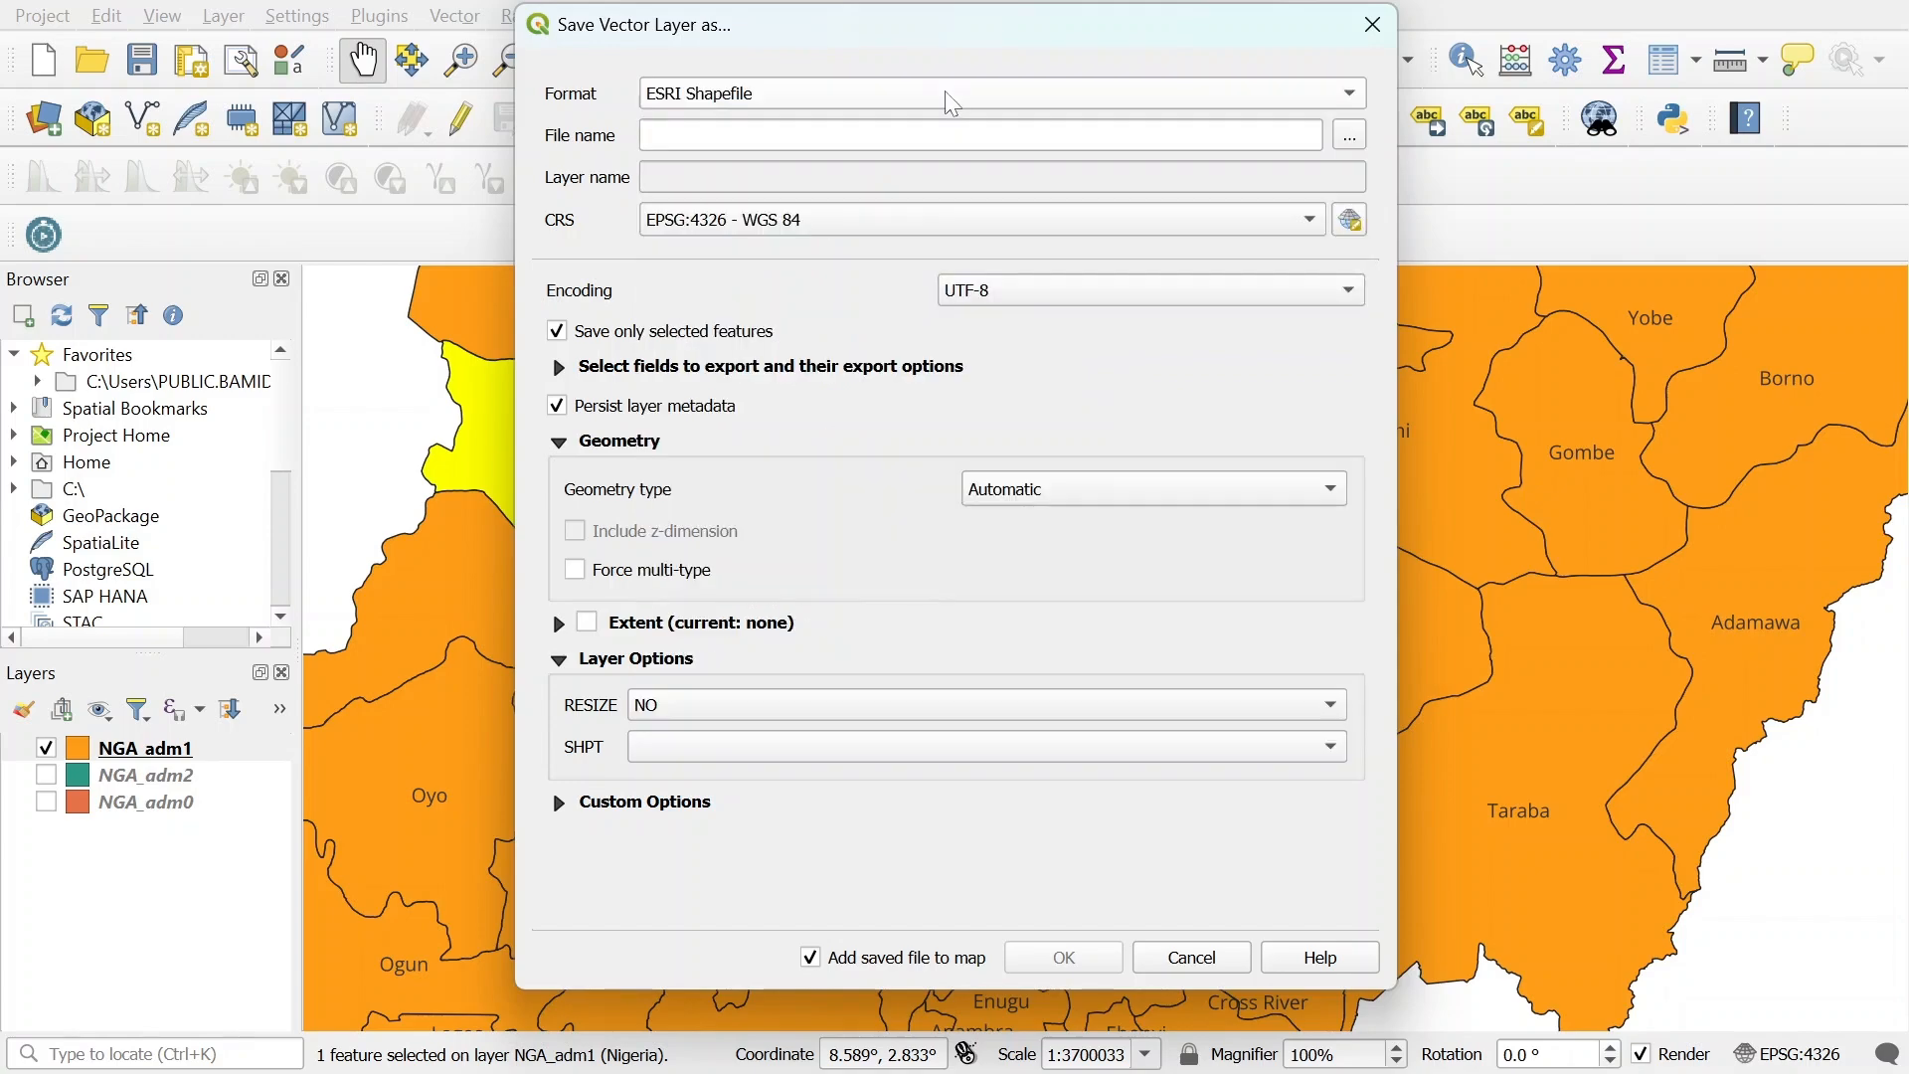
{"action": "left_click", "coordinate": [1352, 137]}
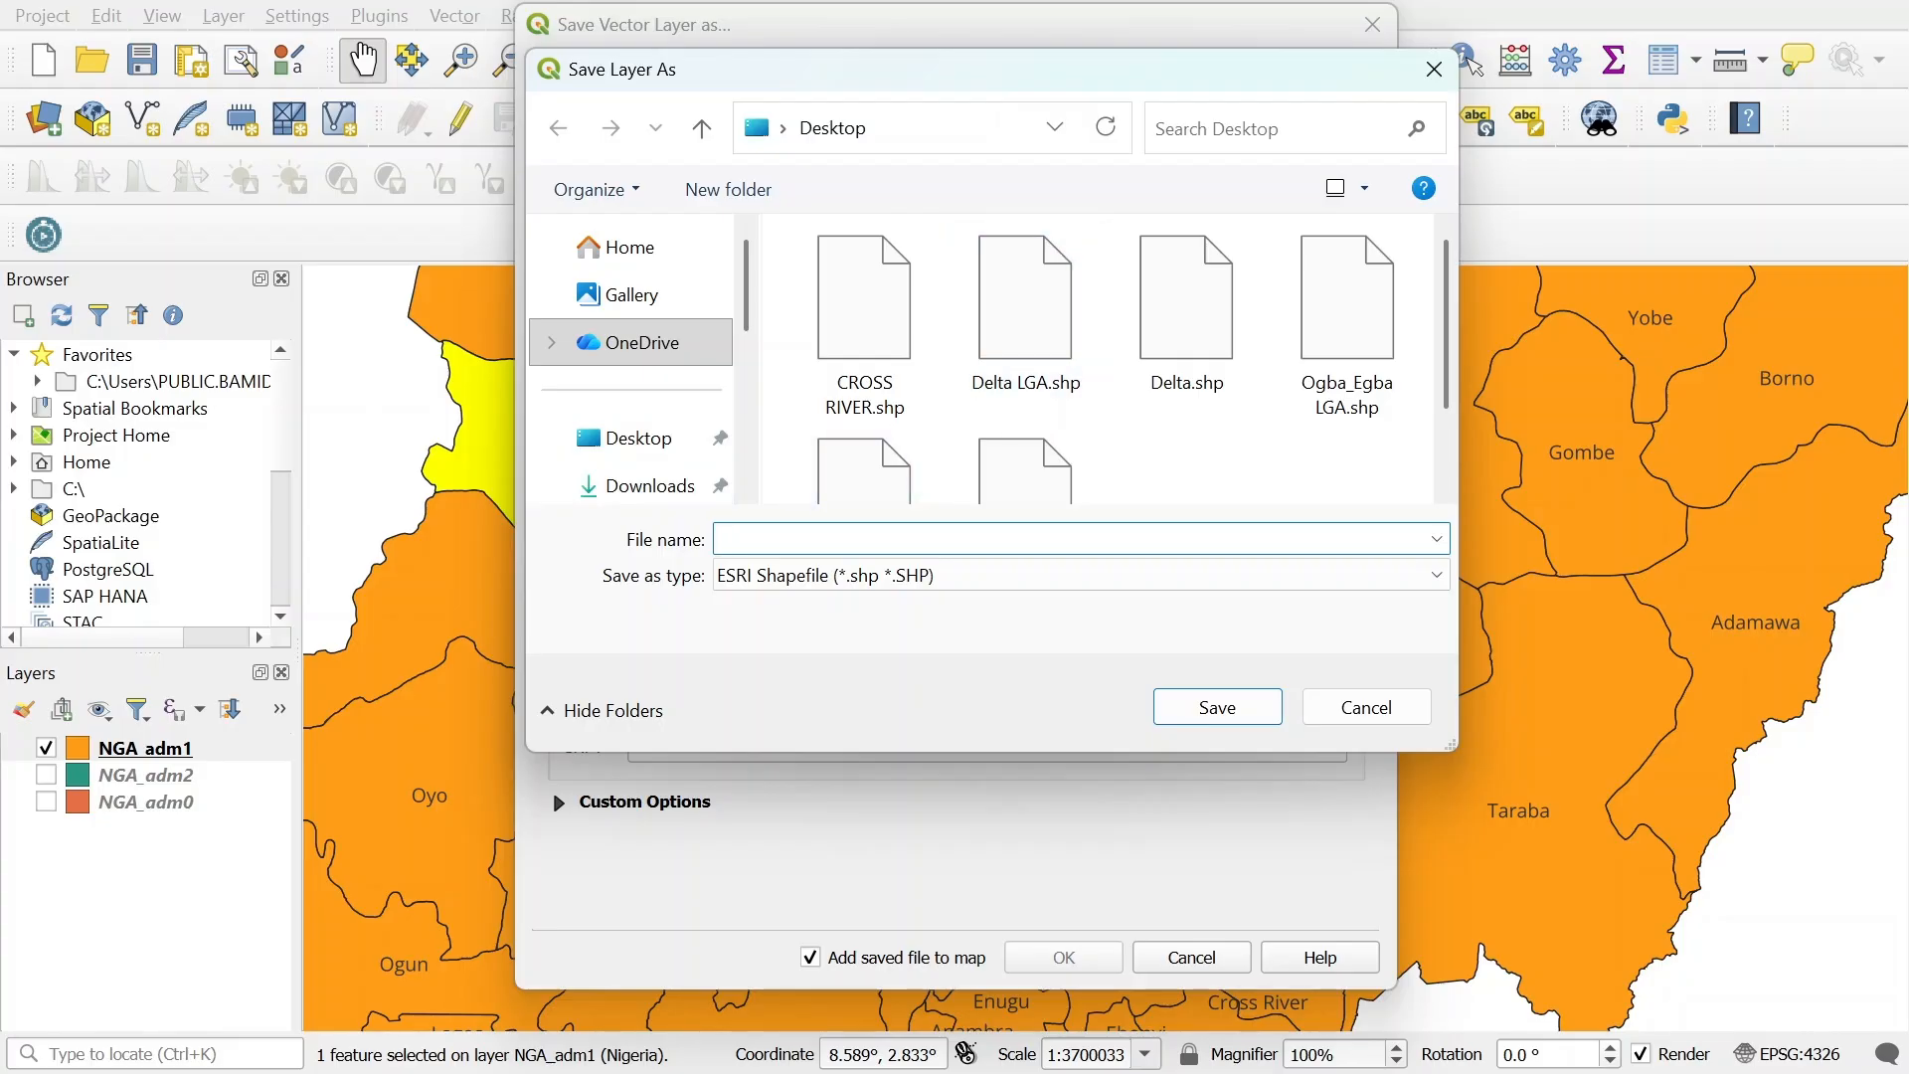
{"action": "type", "text": "nIG"}
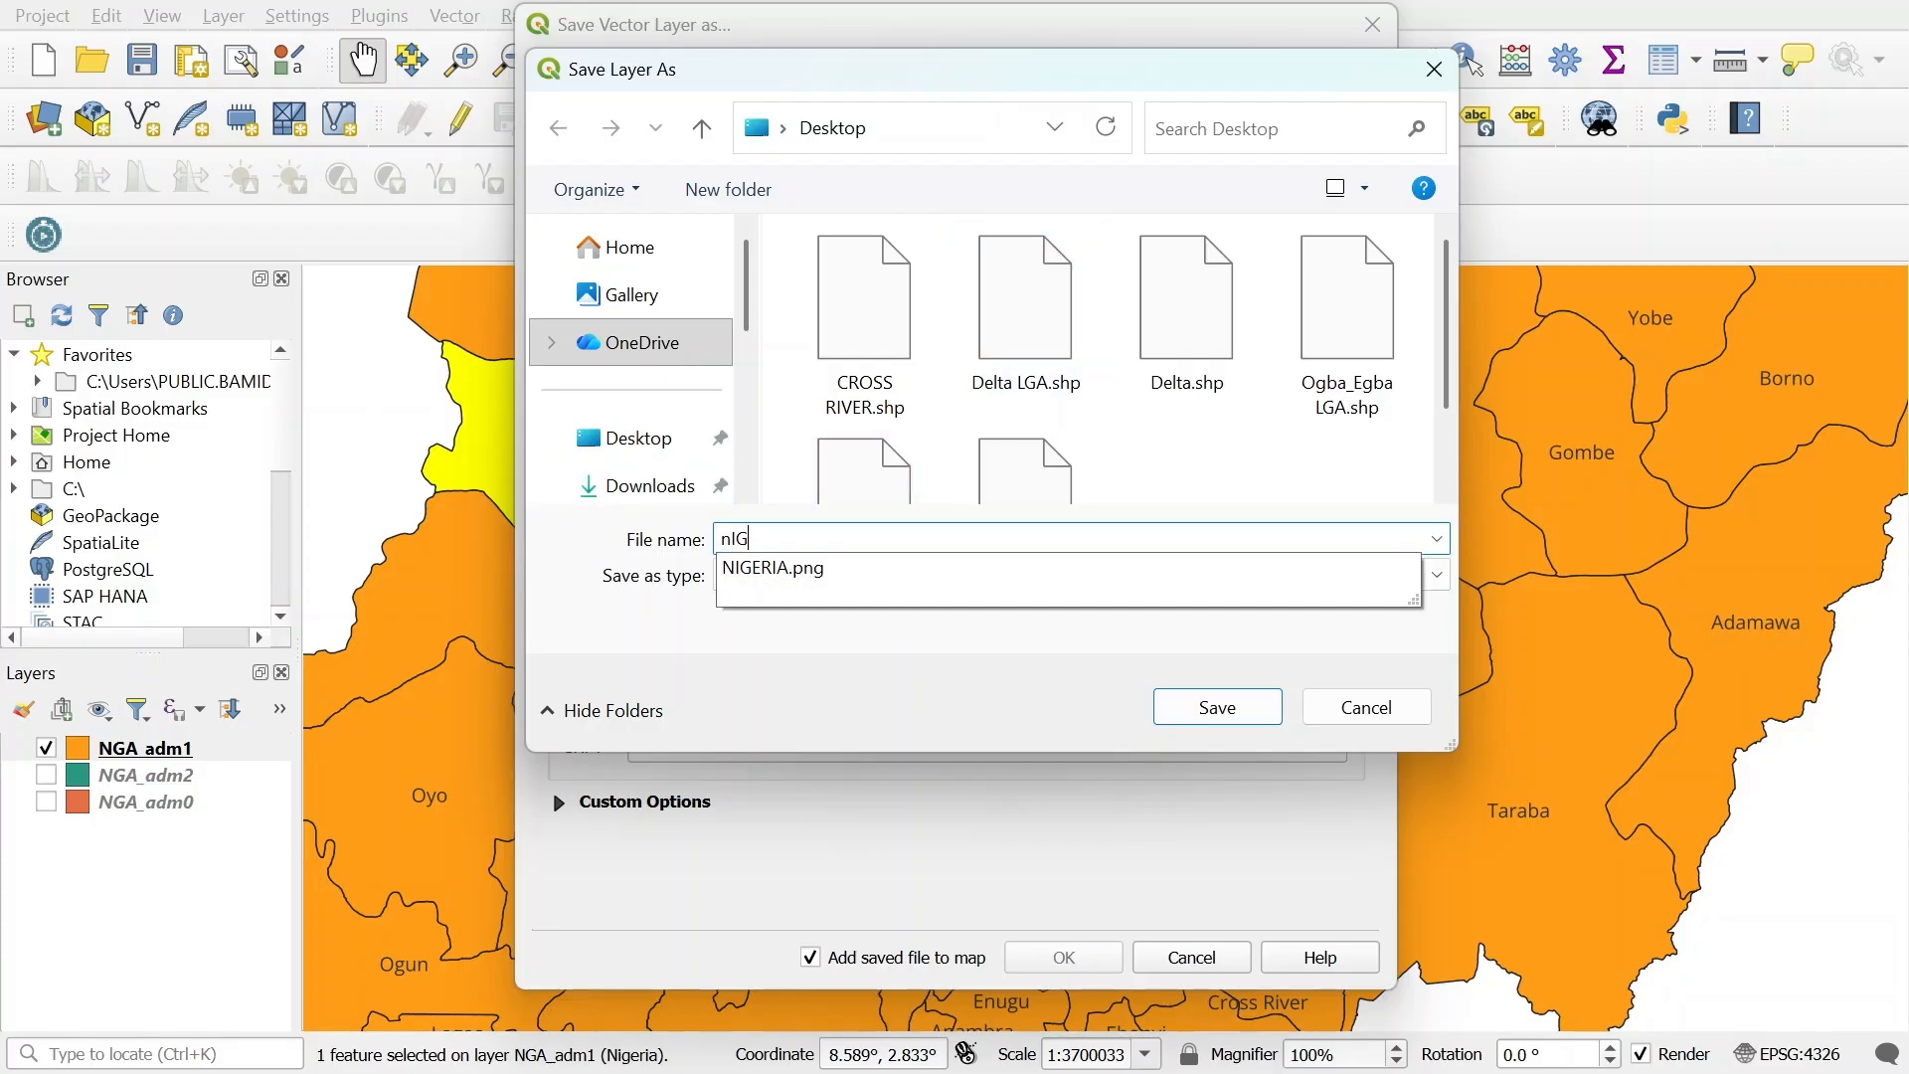
{"action": "key", "text": "BackSpace"}
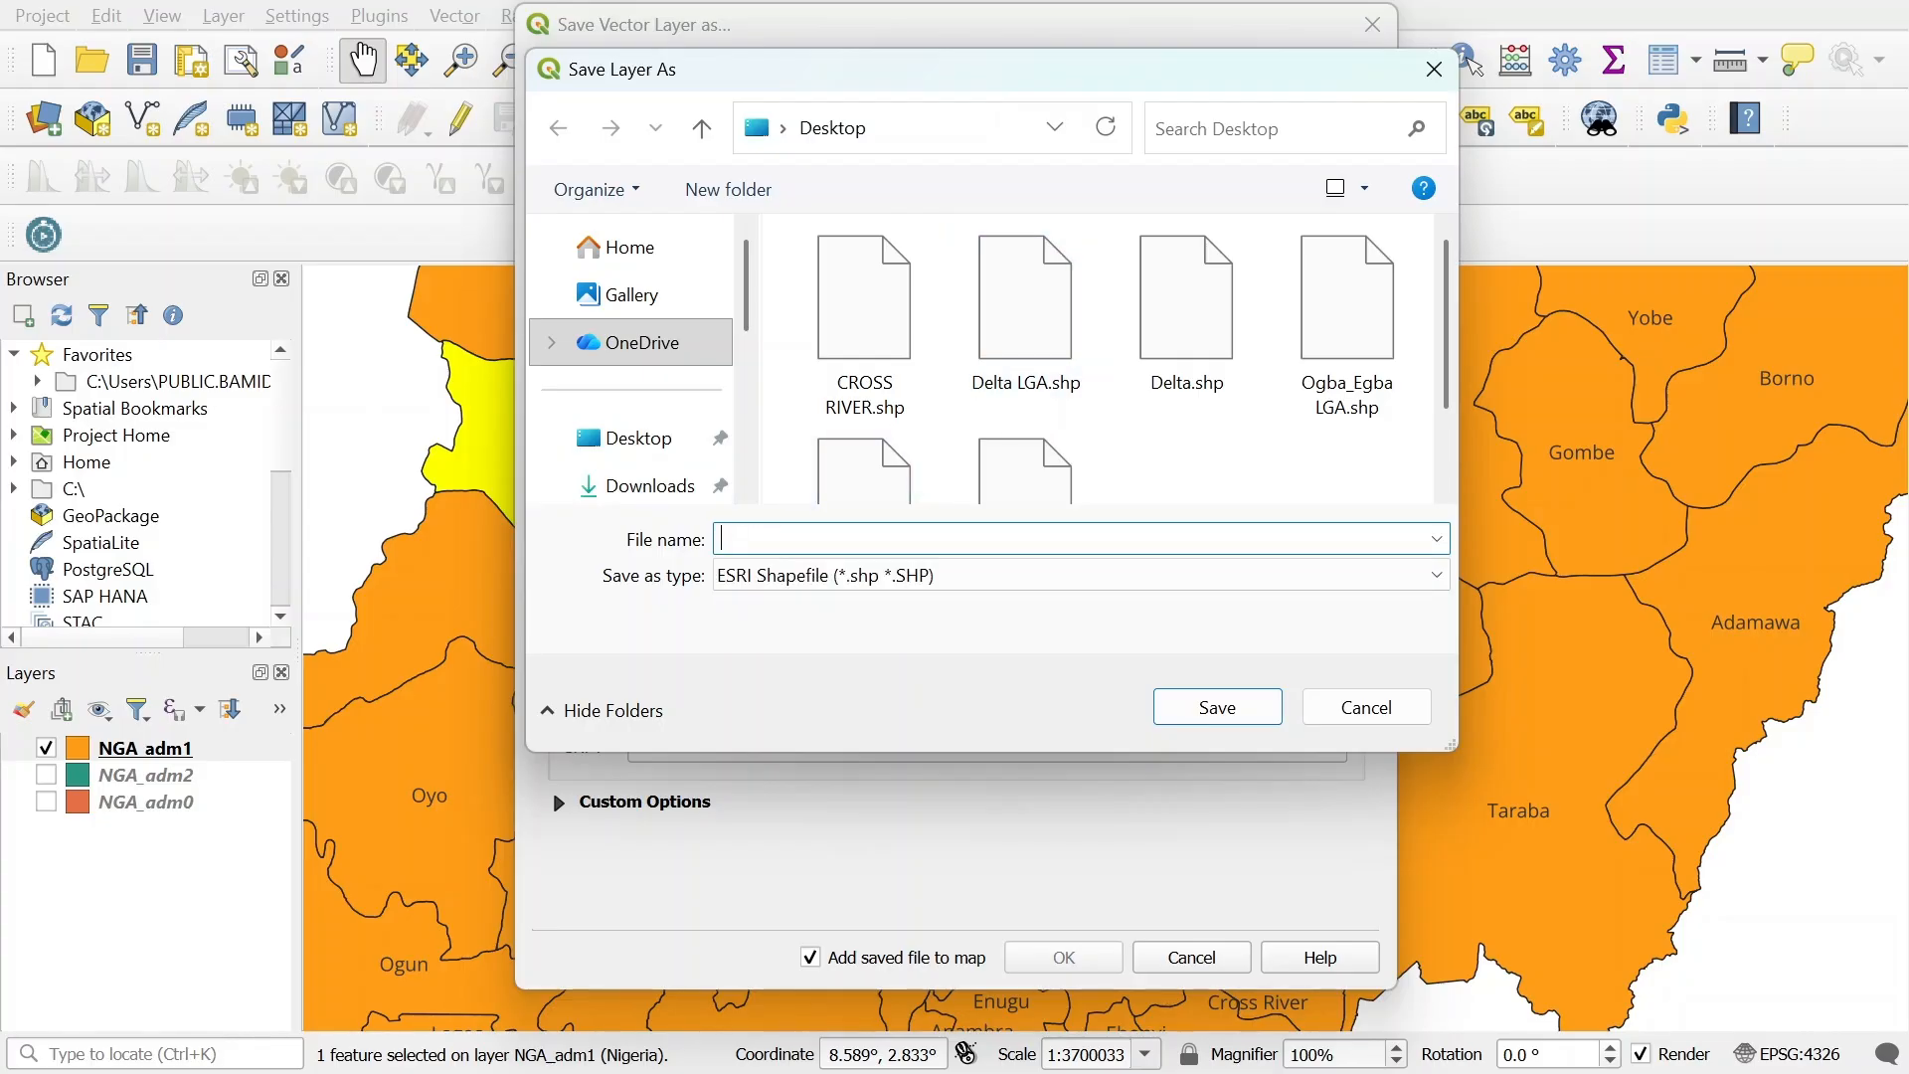
{"action": "type", "text": "NIGER"}
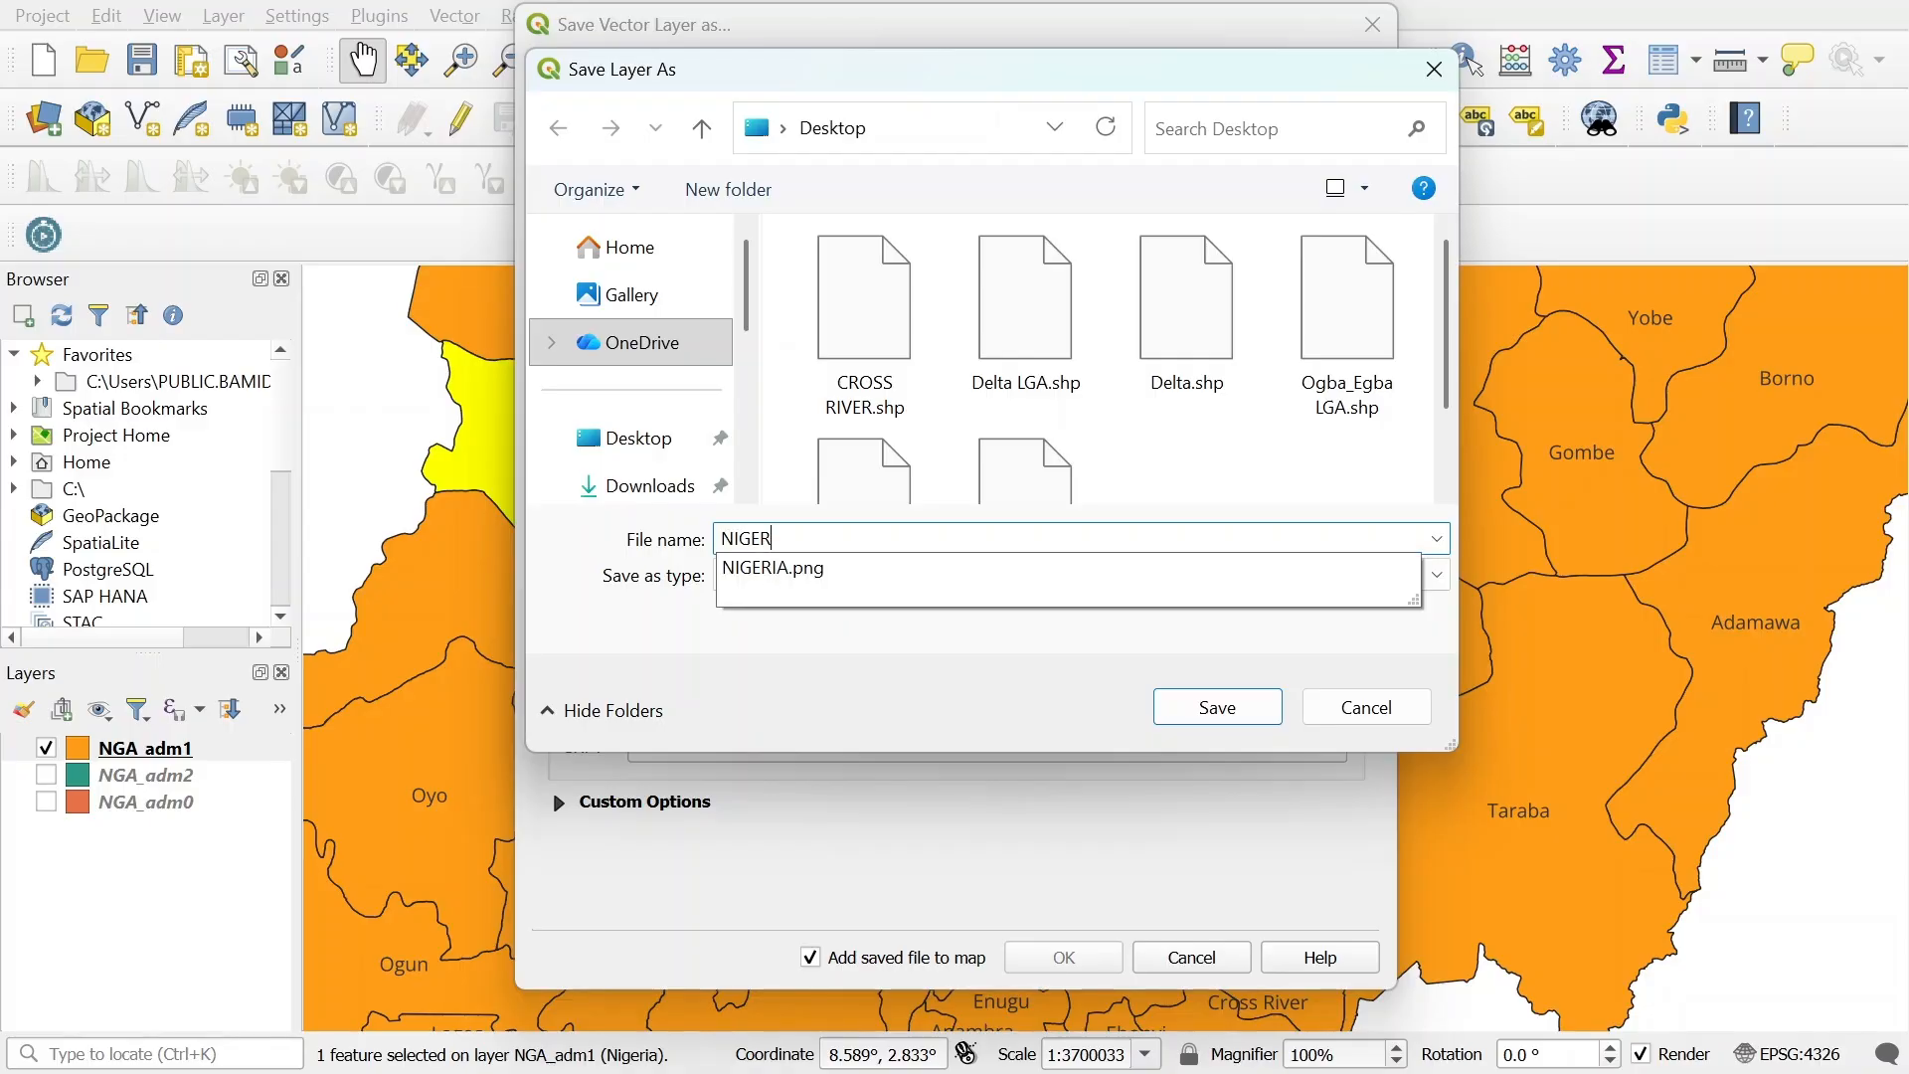
{"action": "type", "text": " STATE"}
{"action": "key", "text": "Return"}
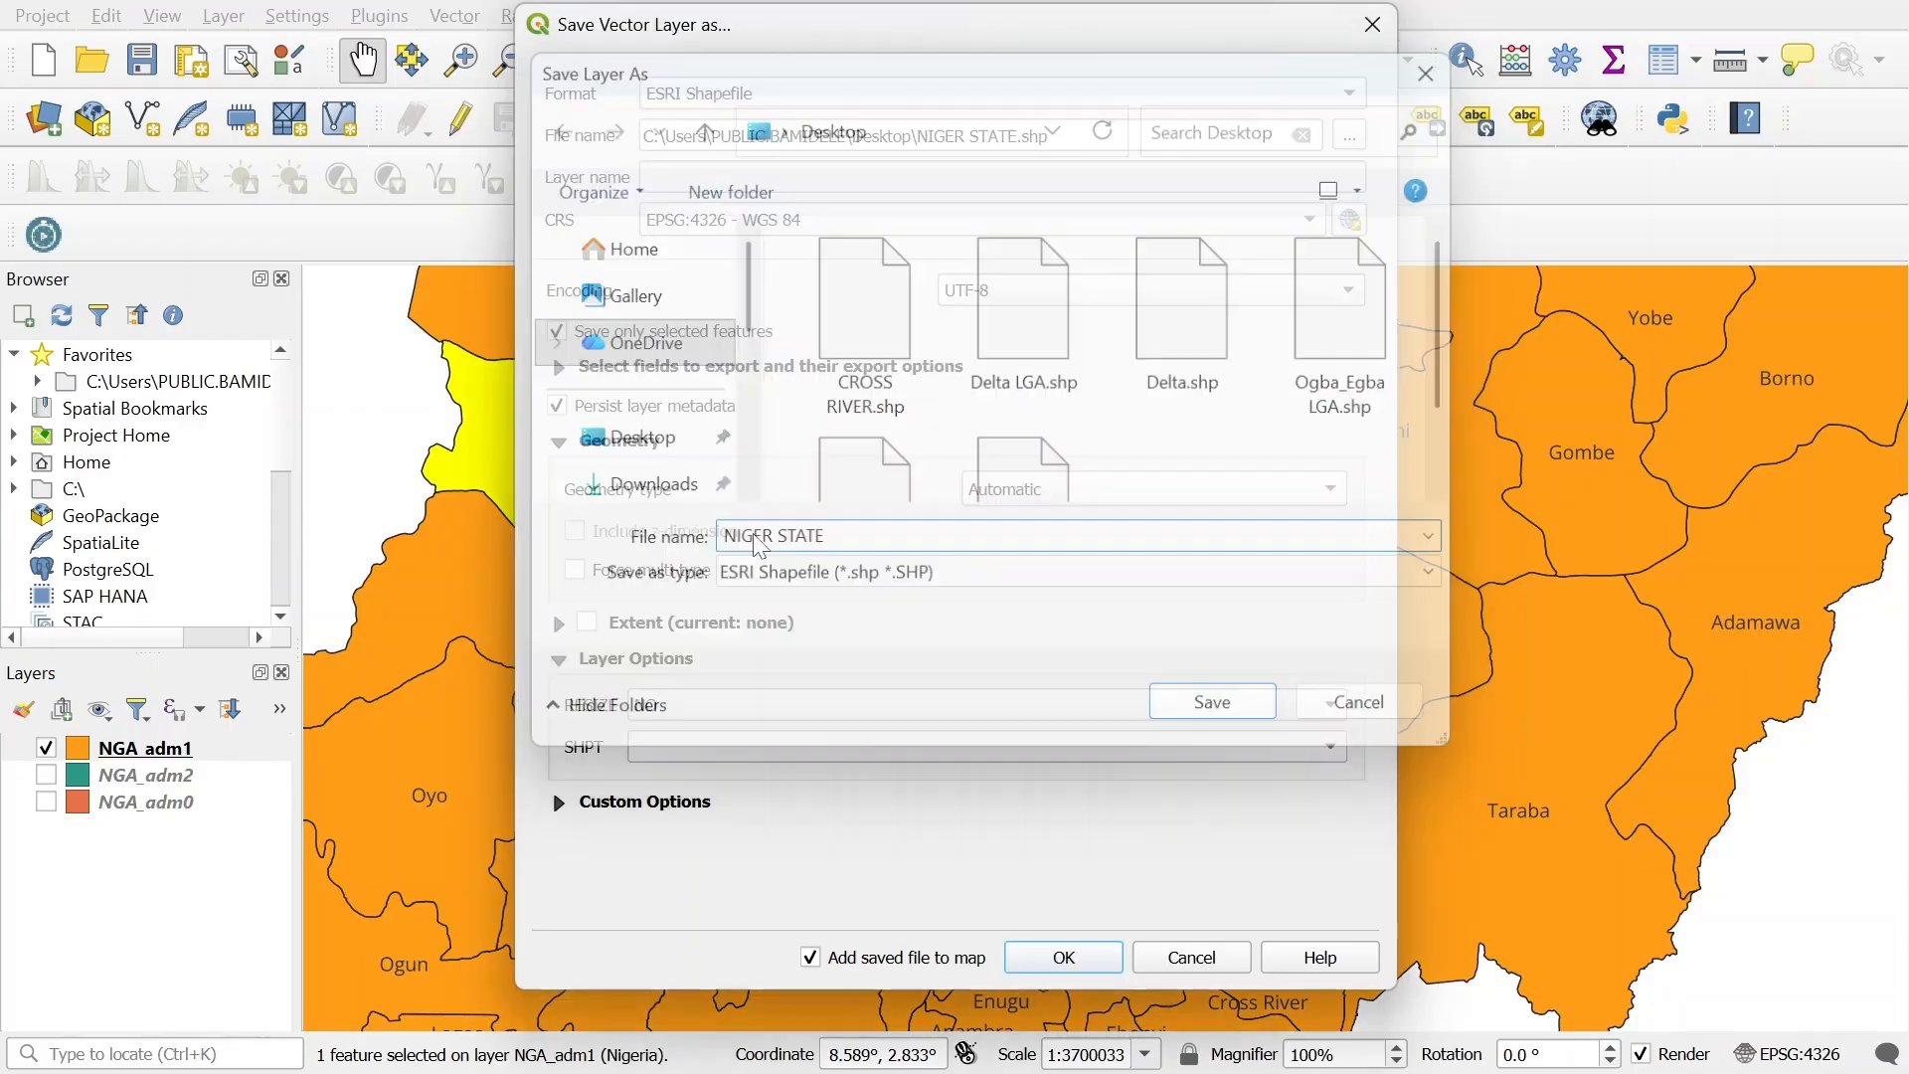
{"action": "left_click", "coordinate": [1088, 970]}
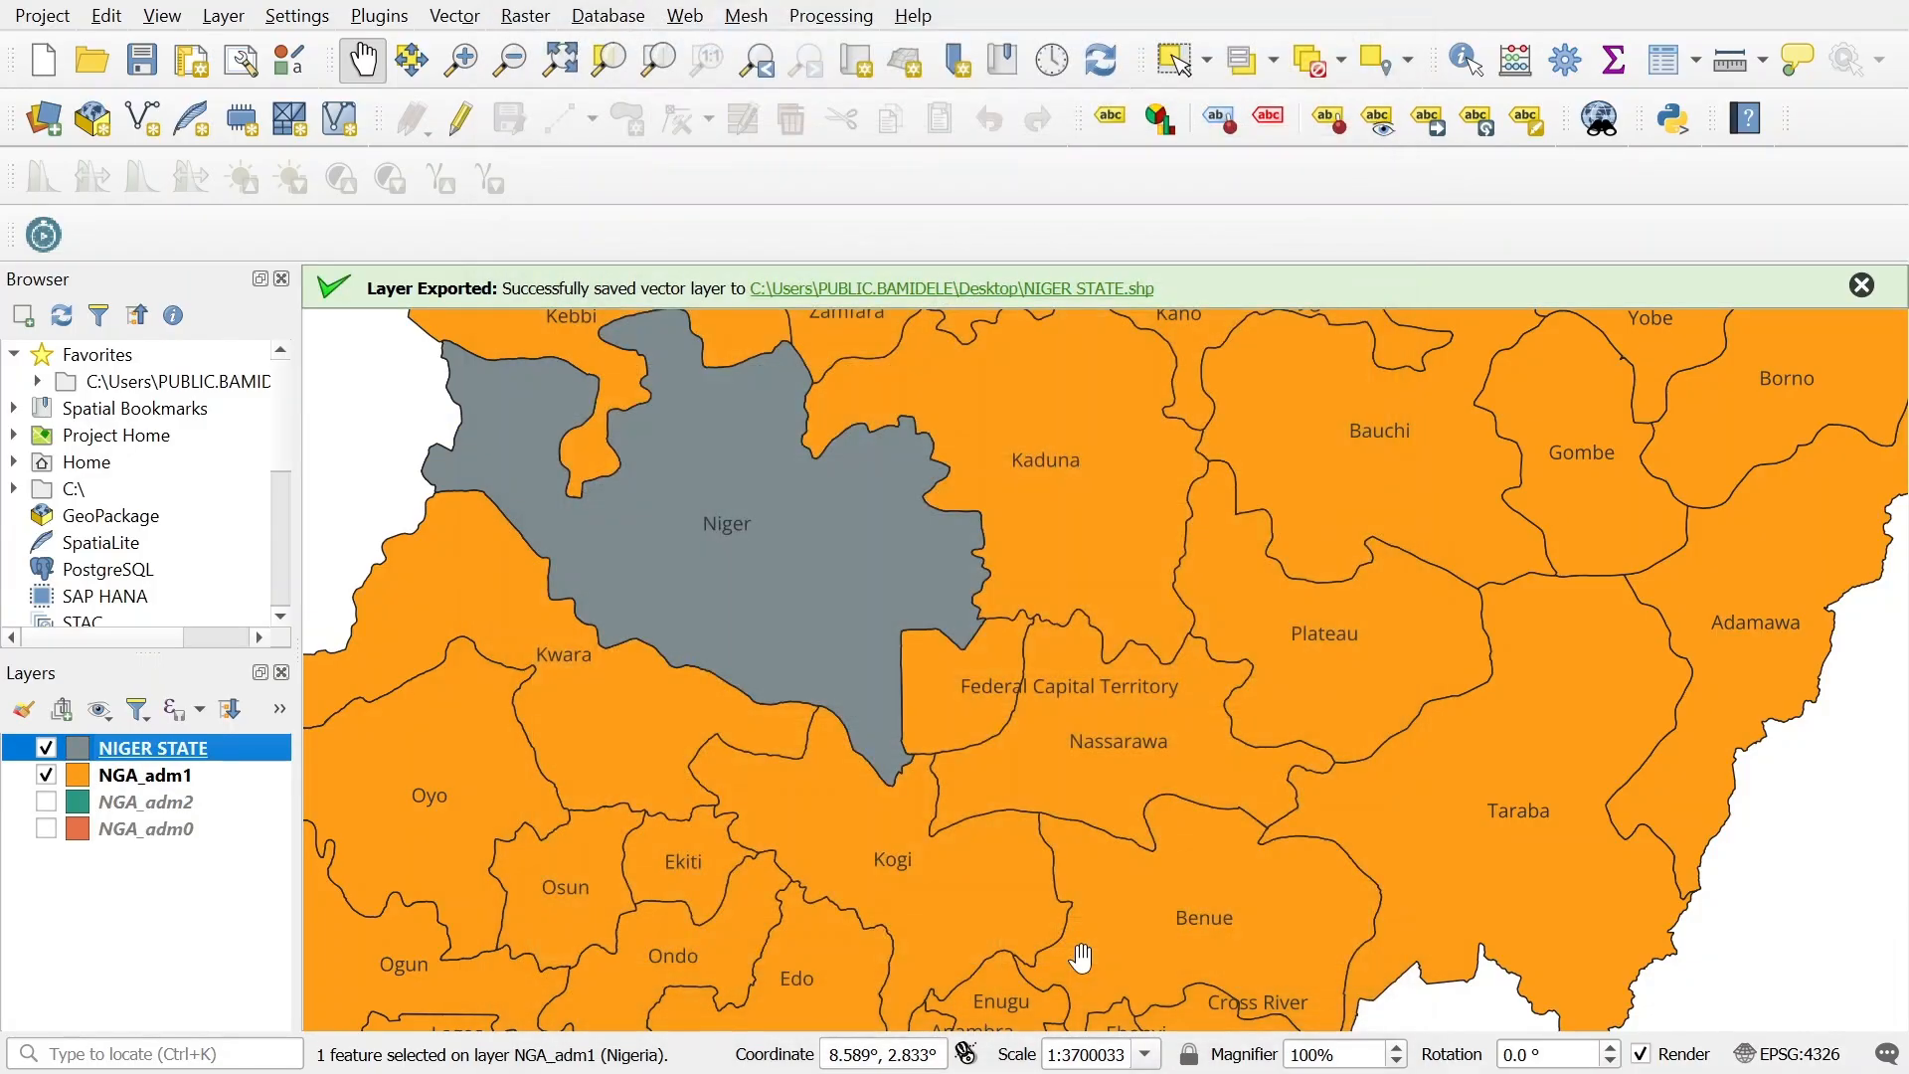
Hide the NGA_adm1 layer and label the NIGER STATE layer with the NAME_1 field.
{"action": "left_click", "coordinate": [45, 775]}
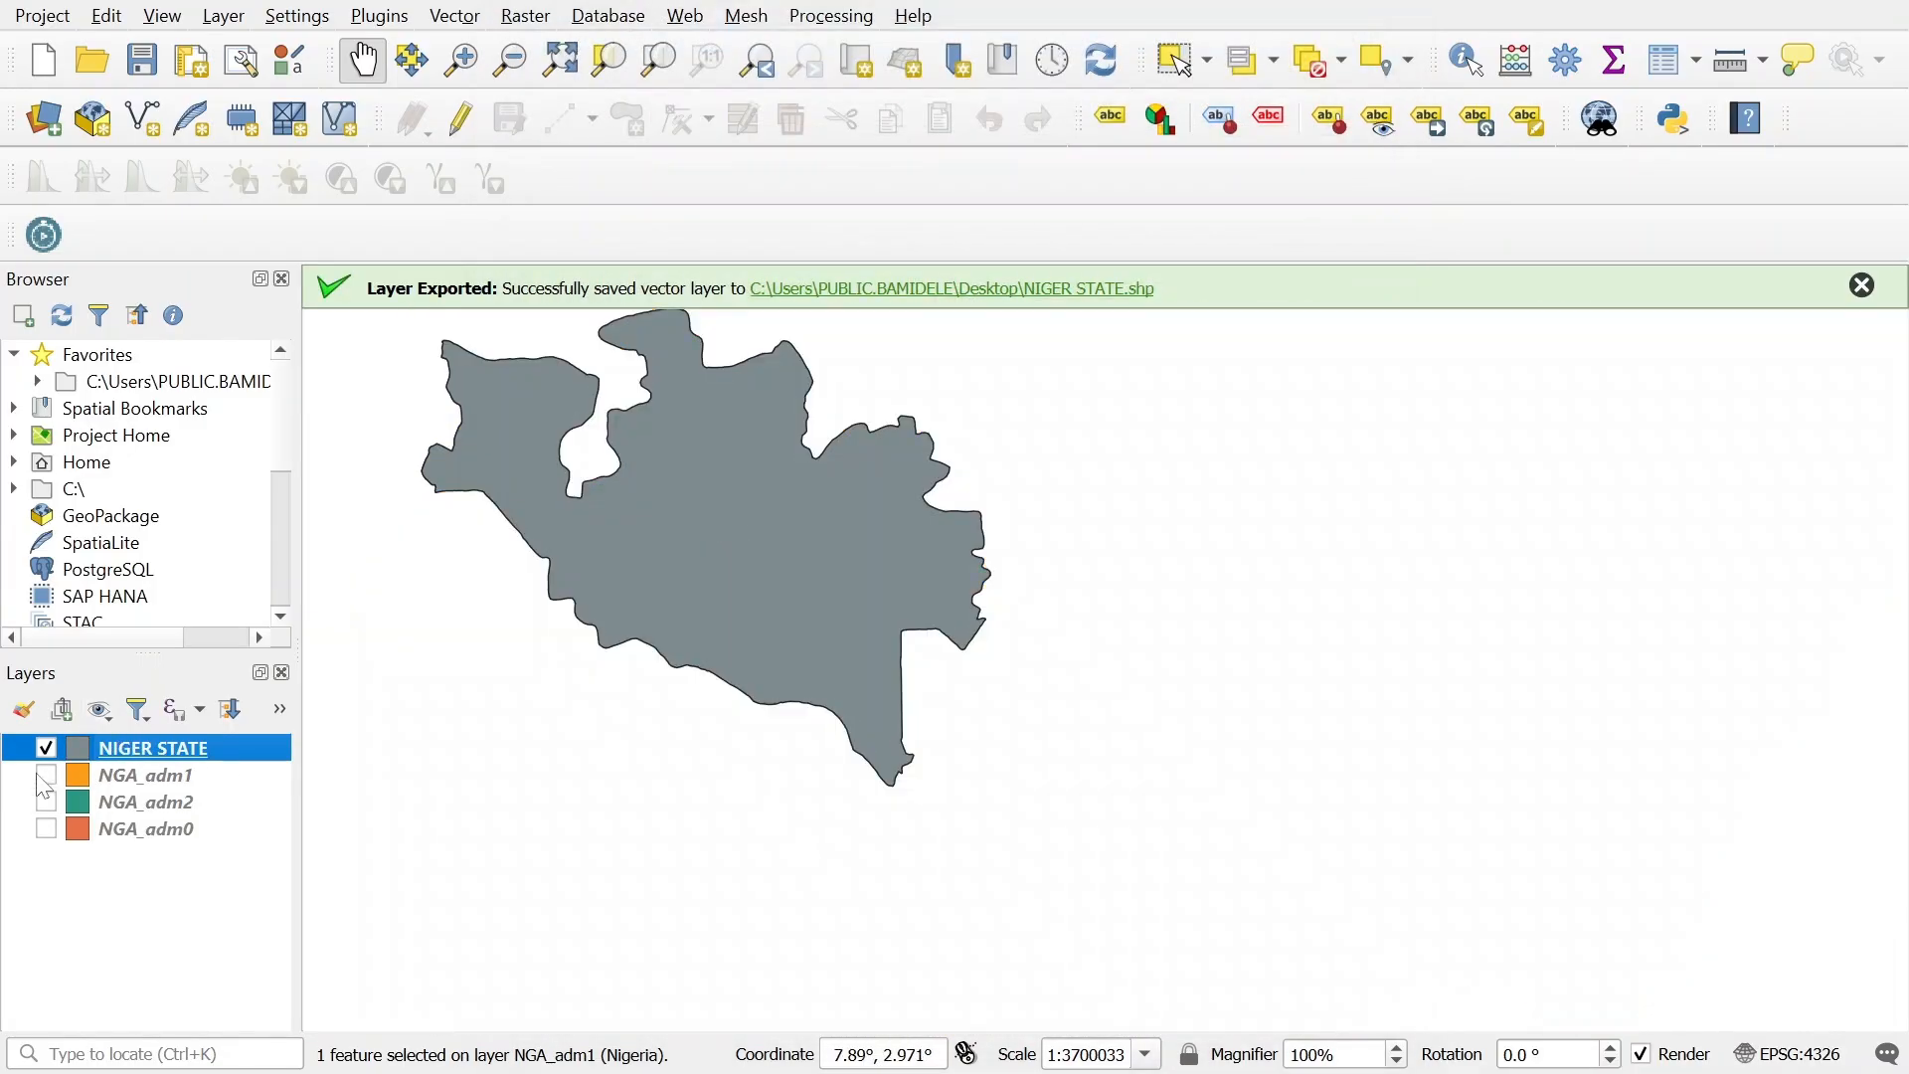
{"action": "left_click_drag", "start_coordinate": [724, 576], "coordinate": [1017, 713]}
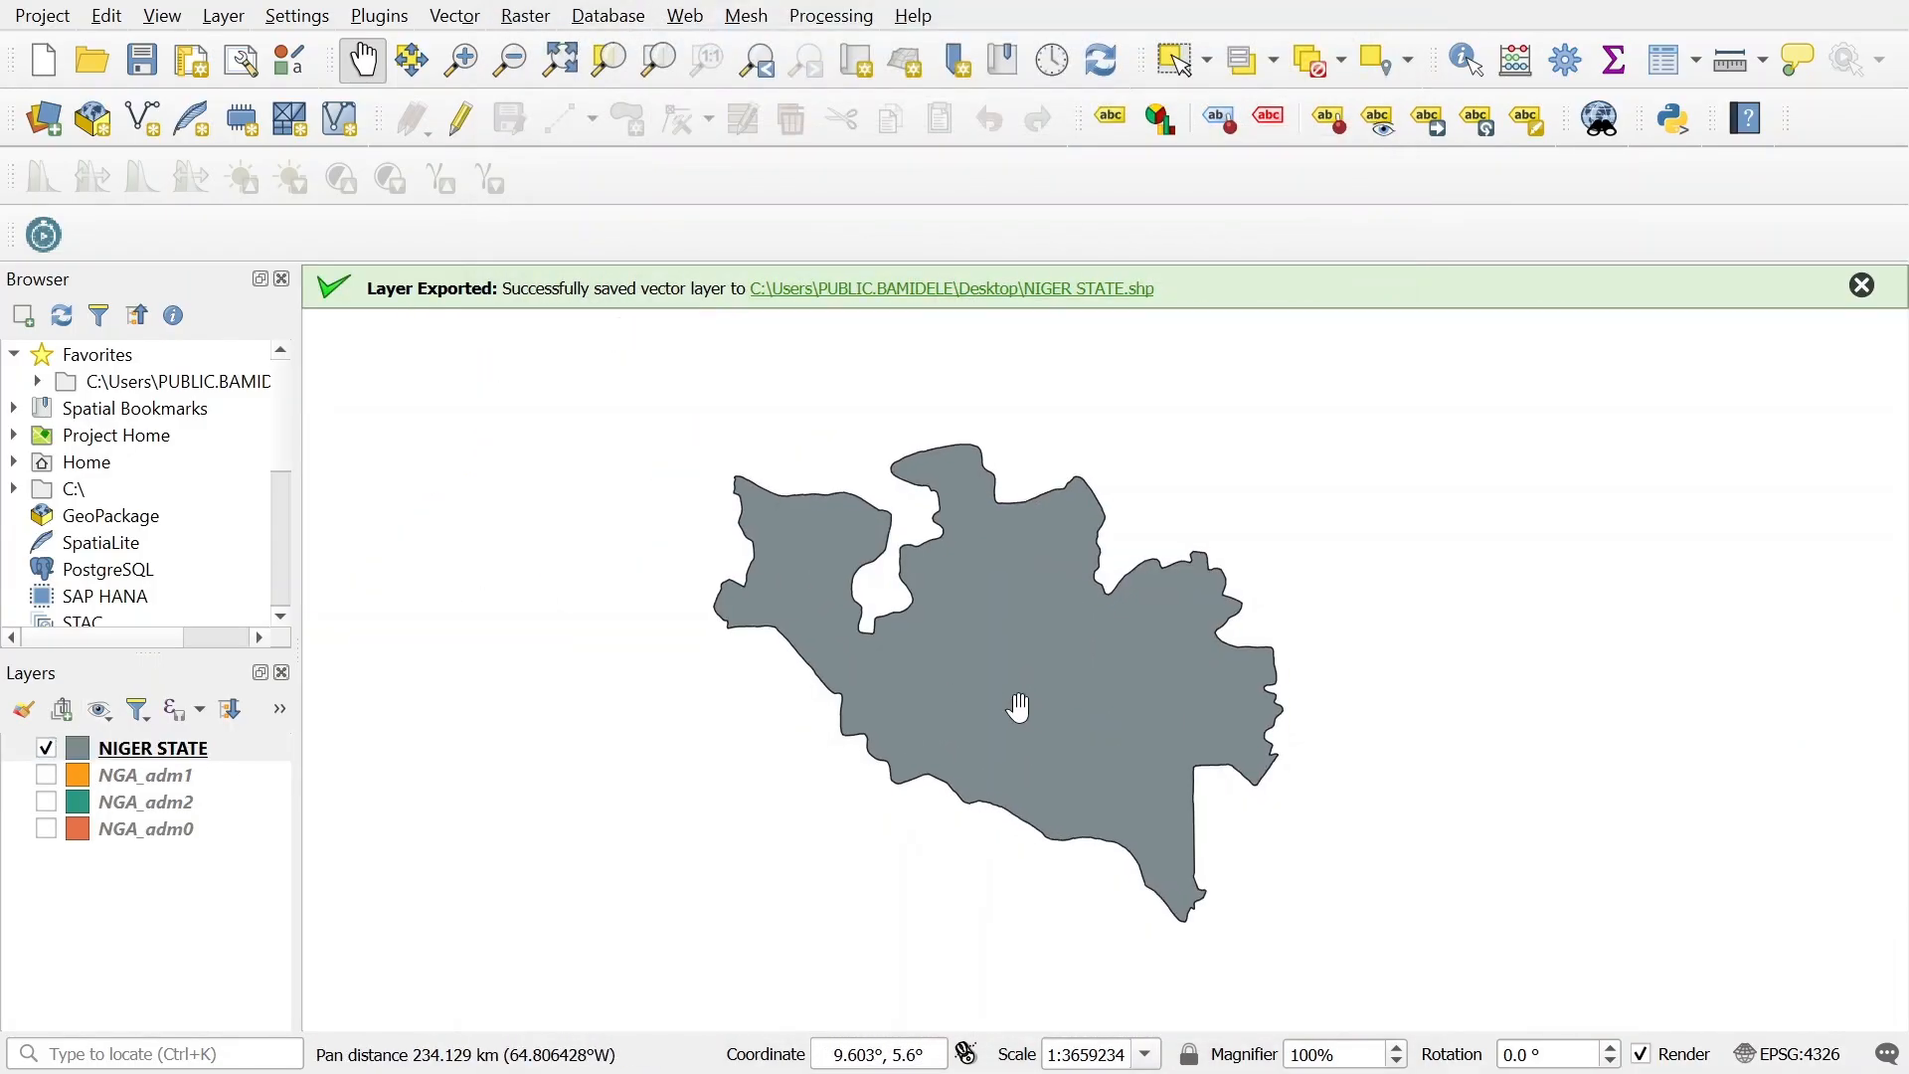
{"action": "right_click", "coordinate": [187, 758]}
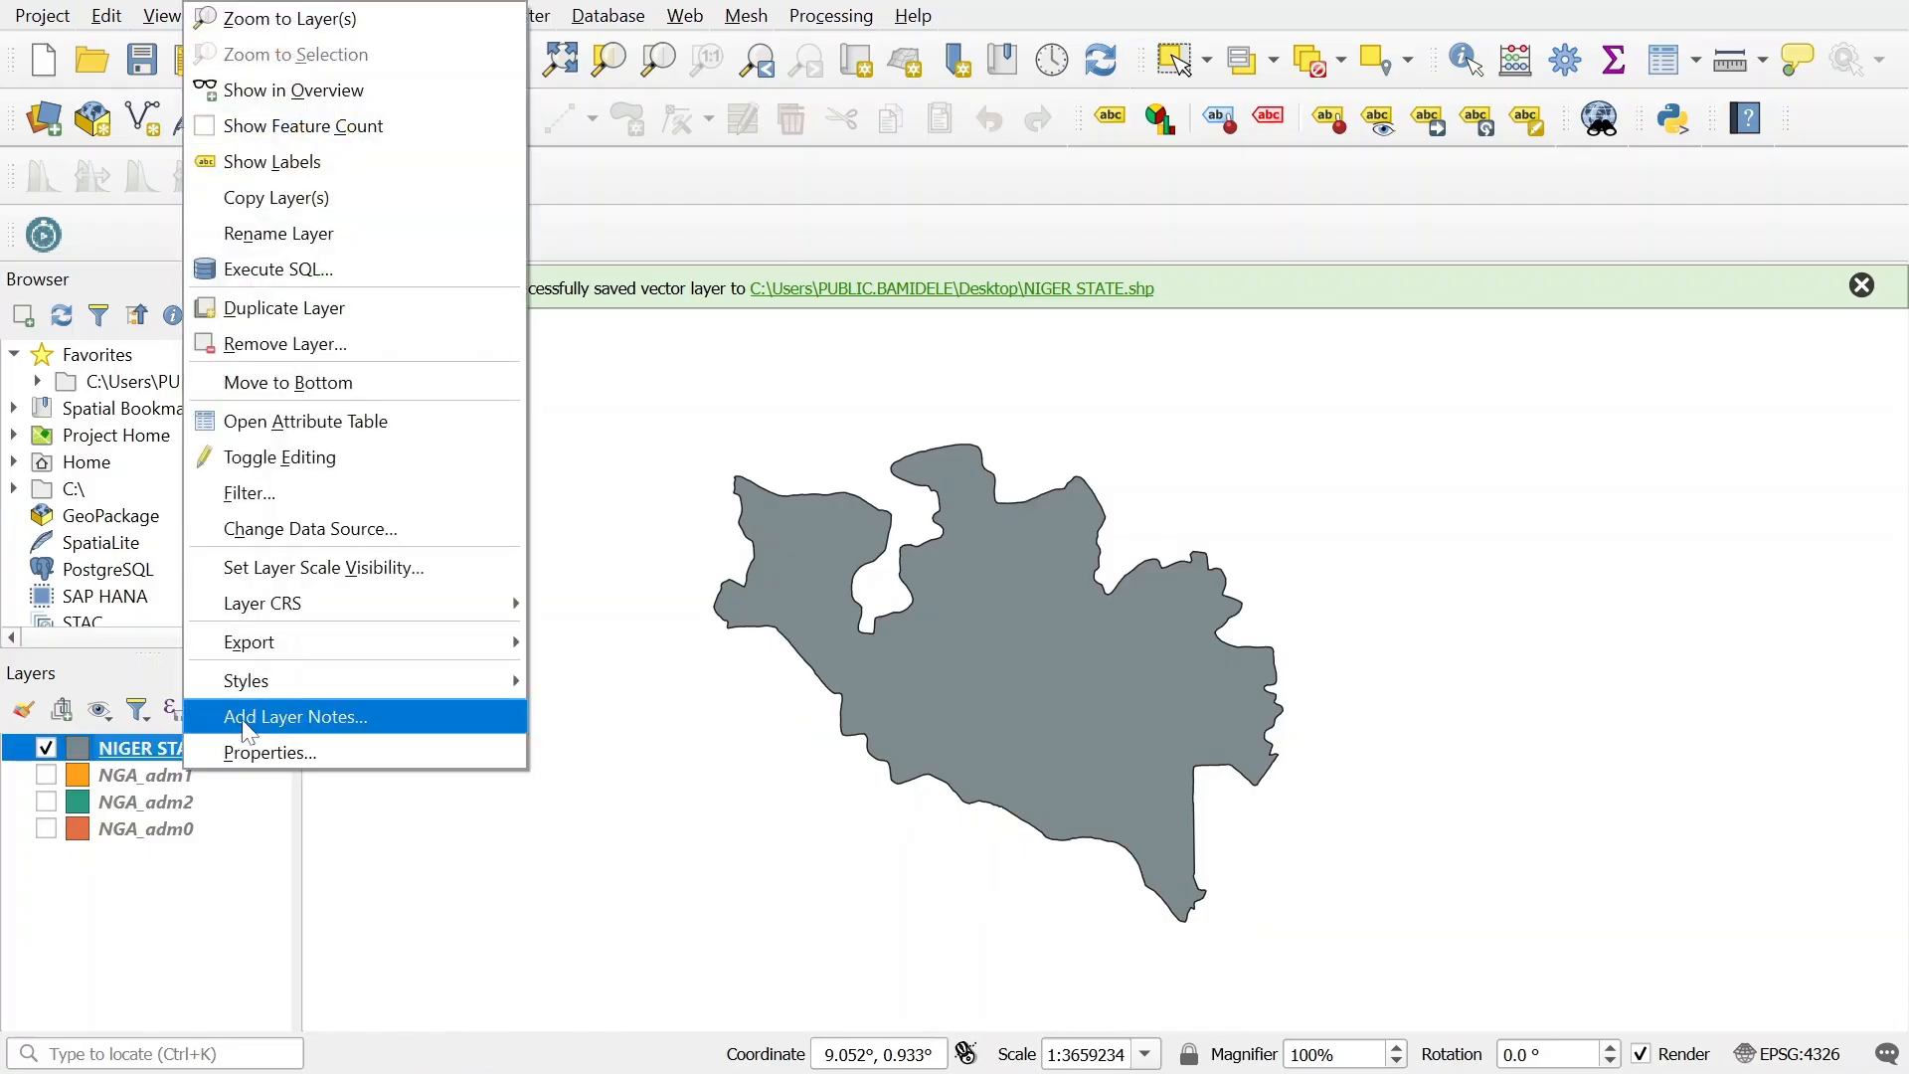
{"action": "left_click", "coordinate": [320, 165]}
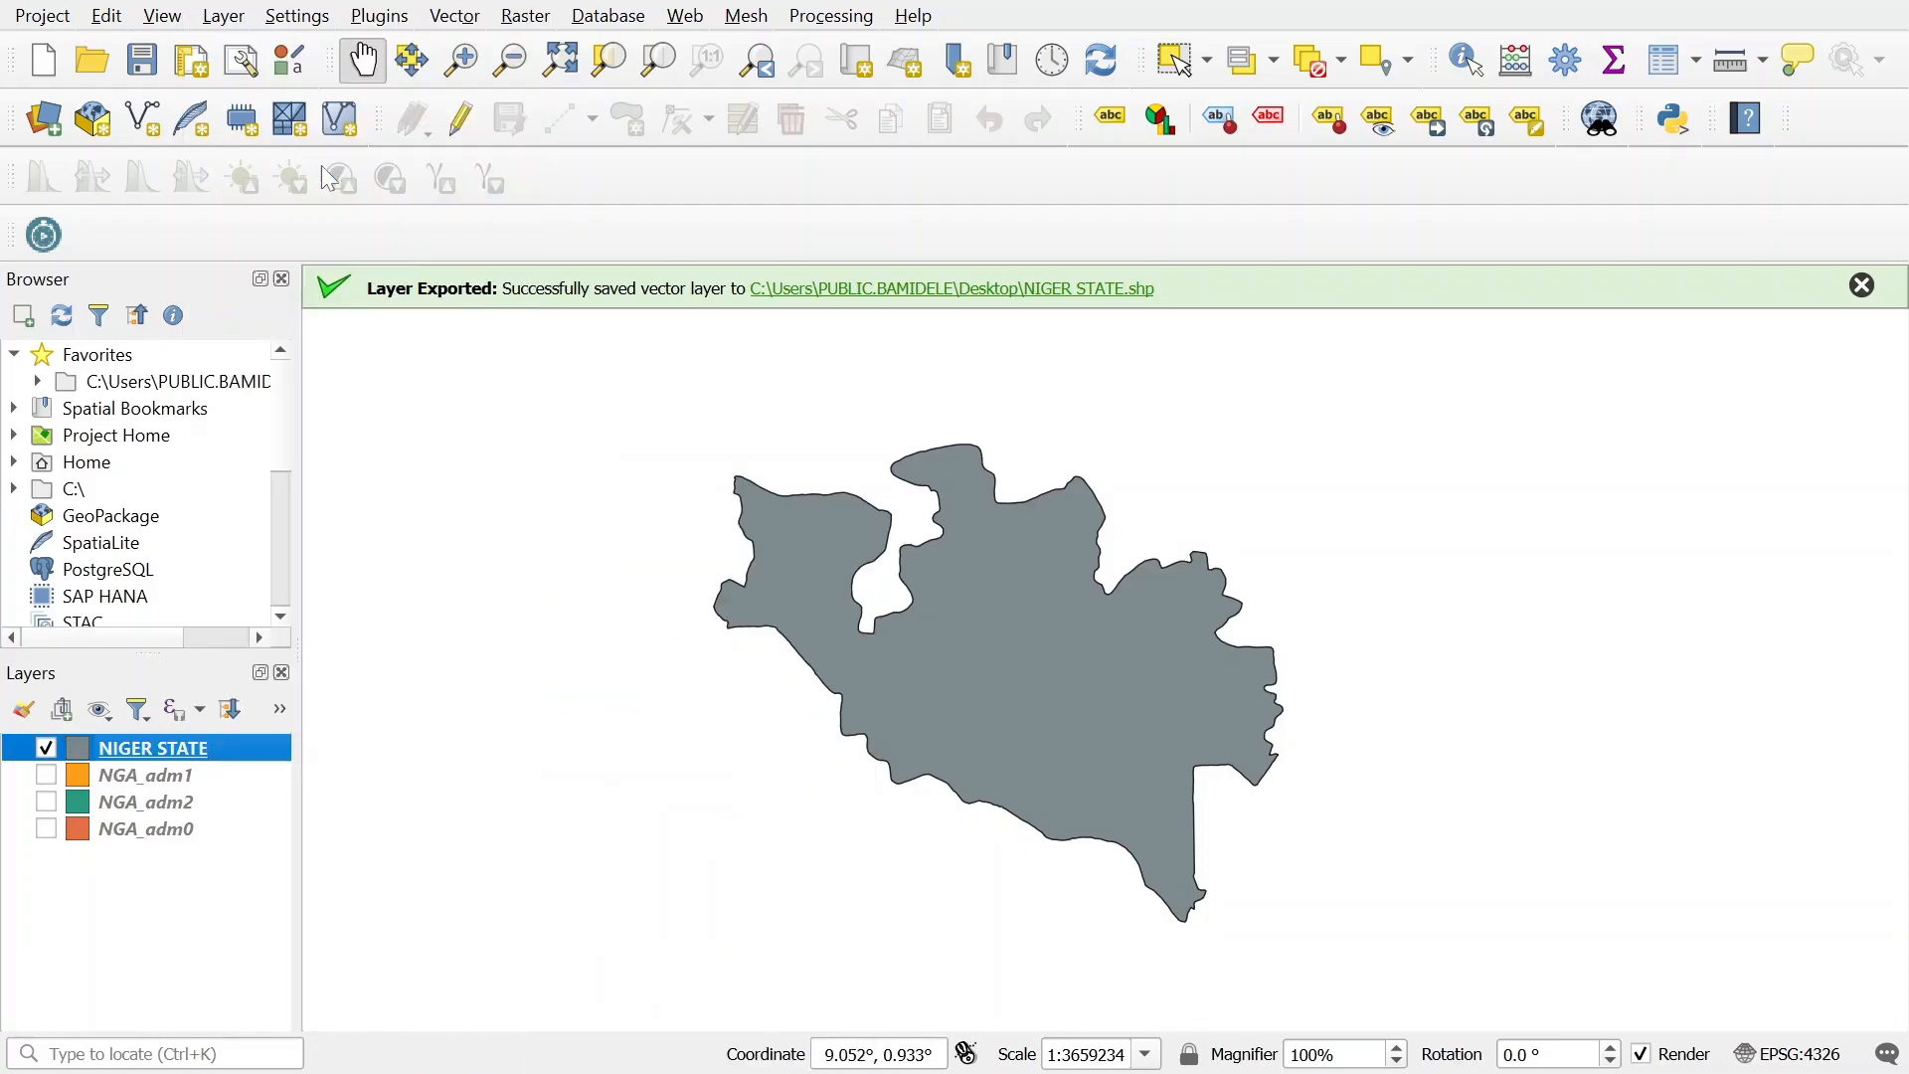
{"action": "right_click", "coordinate": [259, 765]}
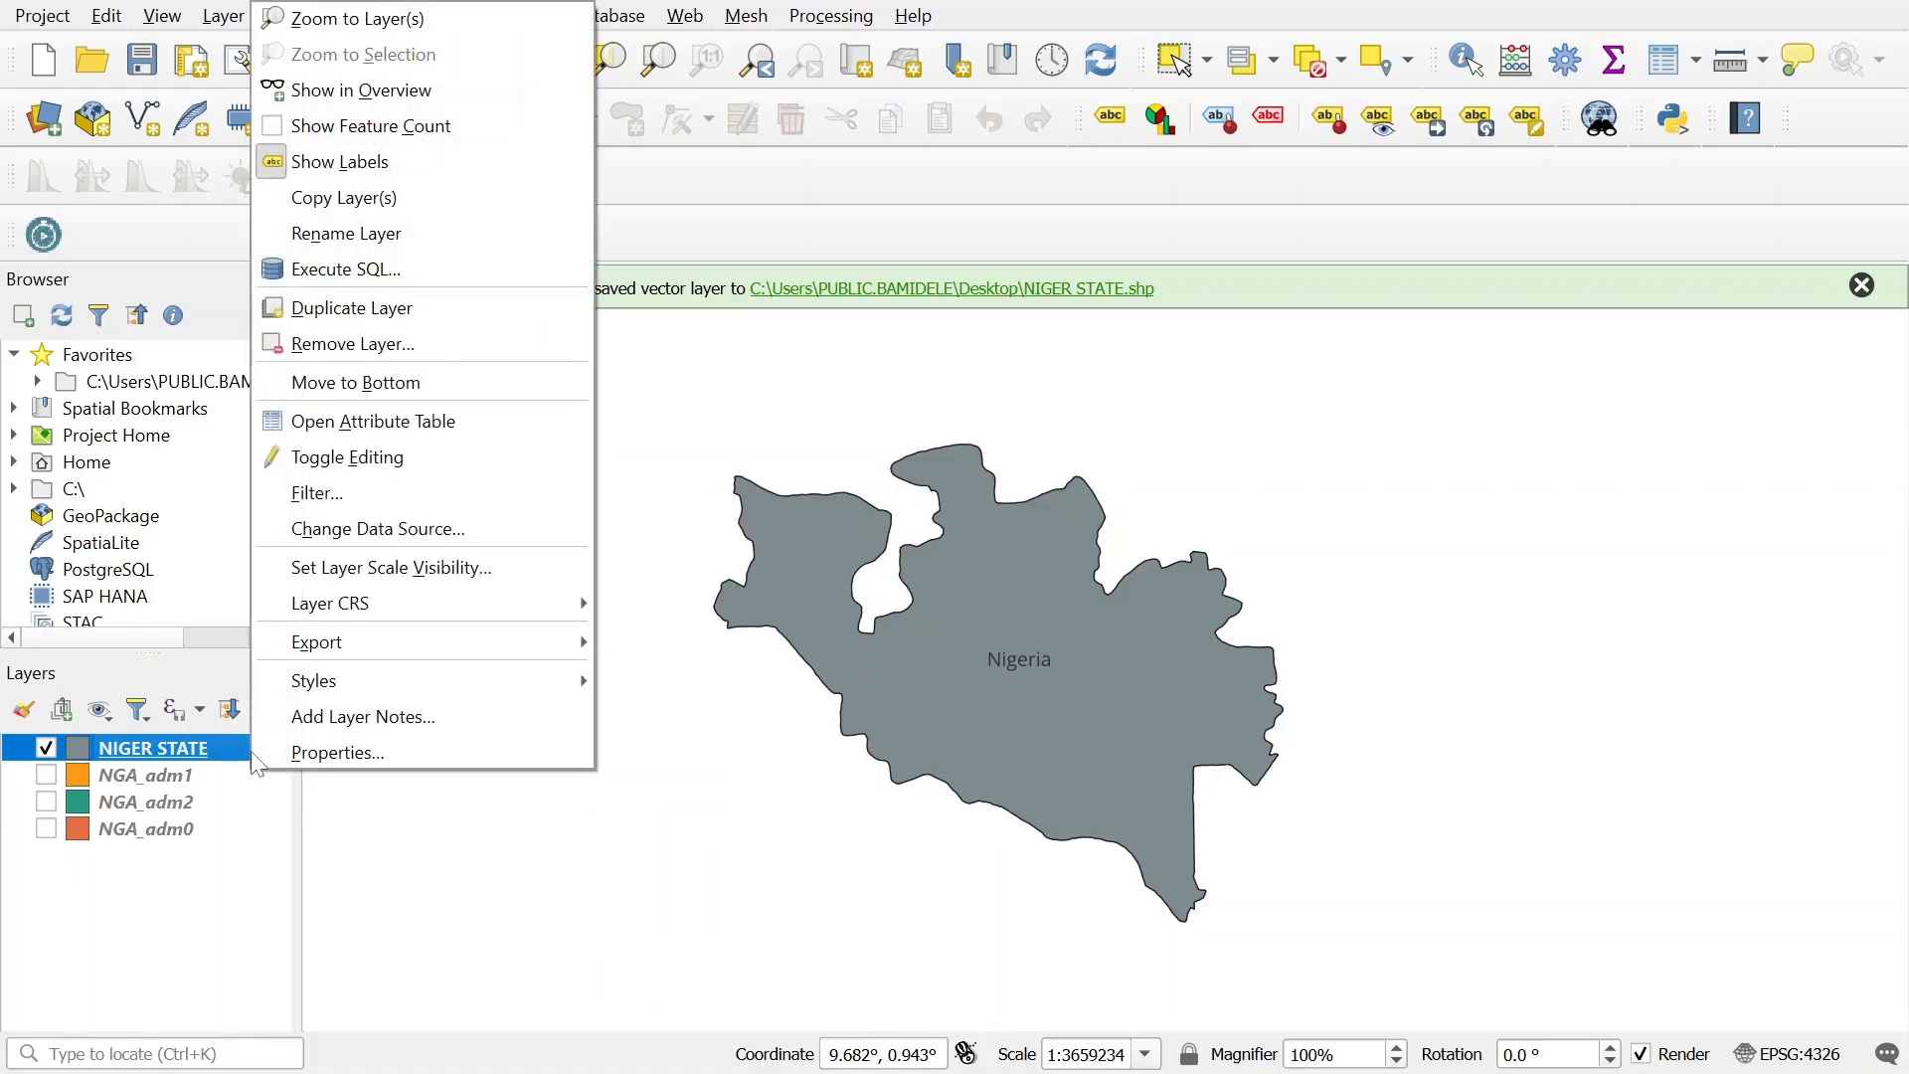
{"action": "left_click", "coordinate": [266, 753]}
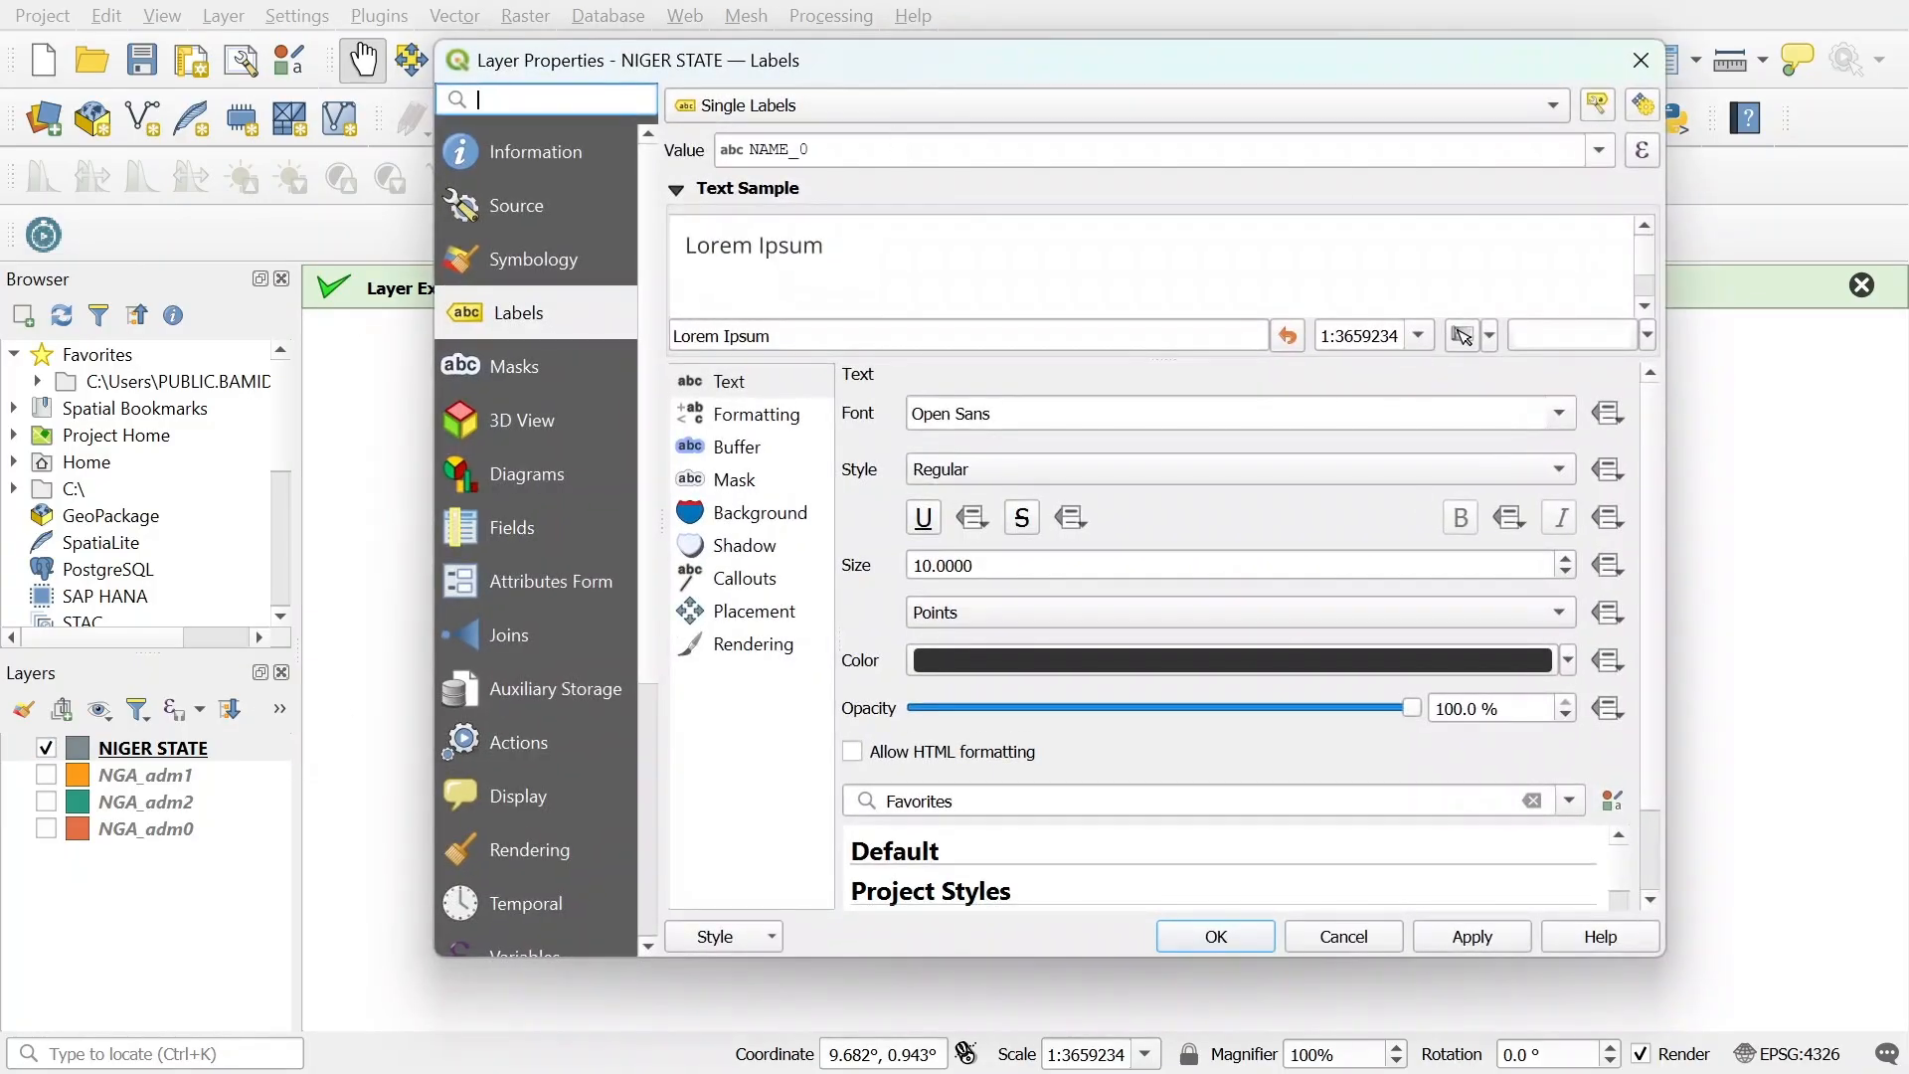
{"action": "left_click", "coordinate": [1599, 150]}
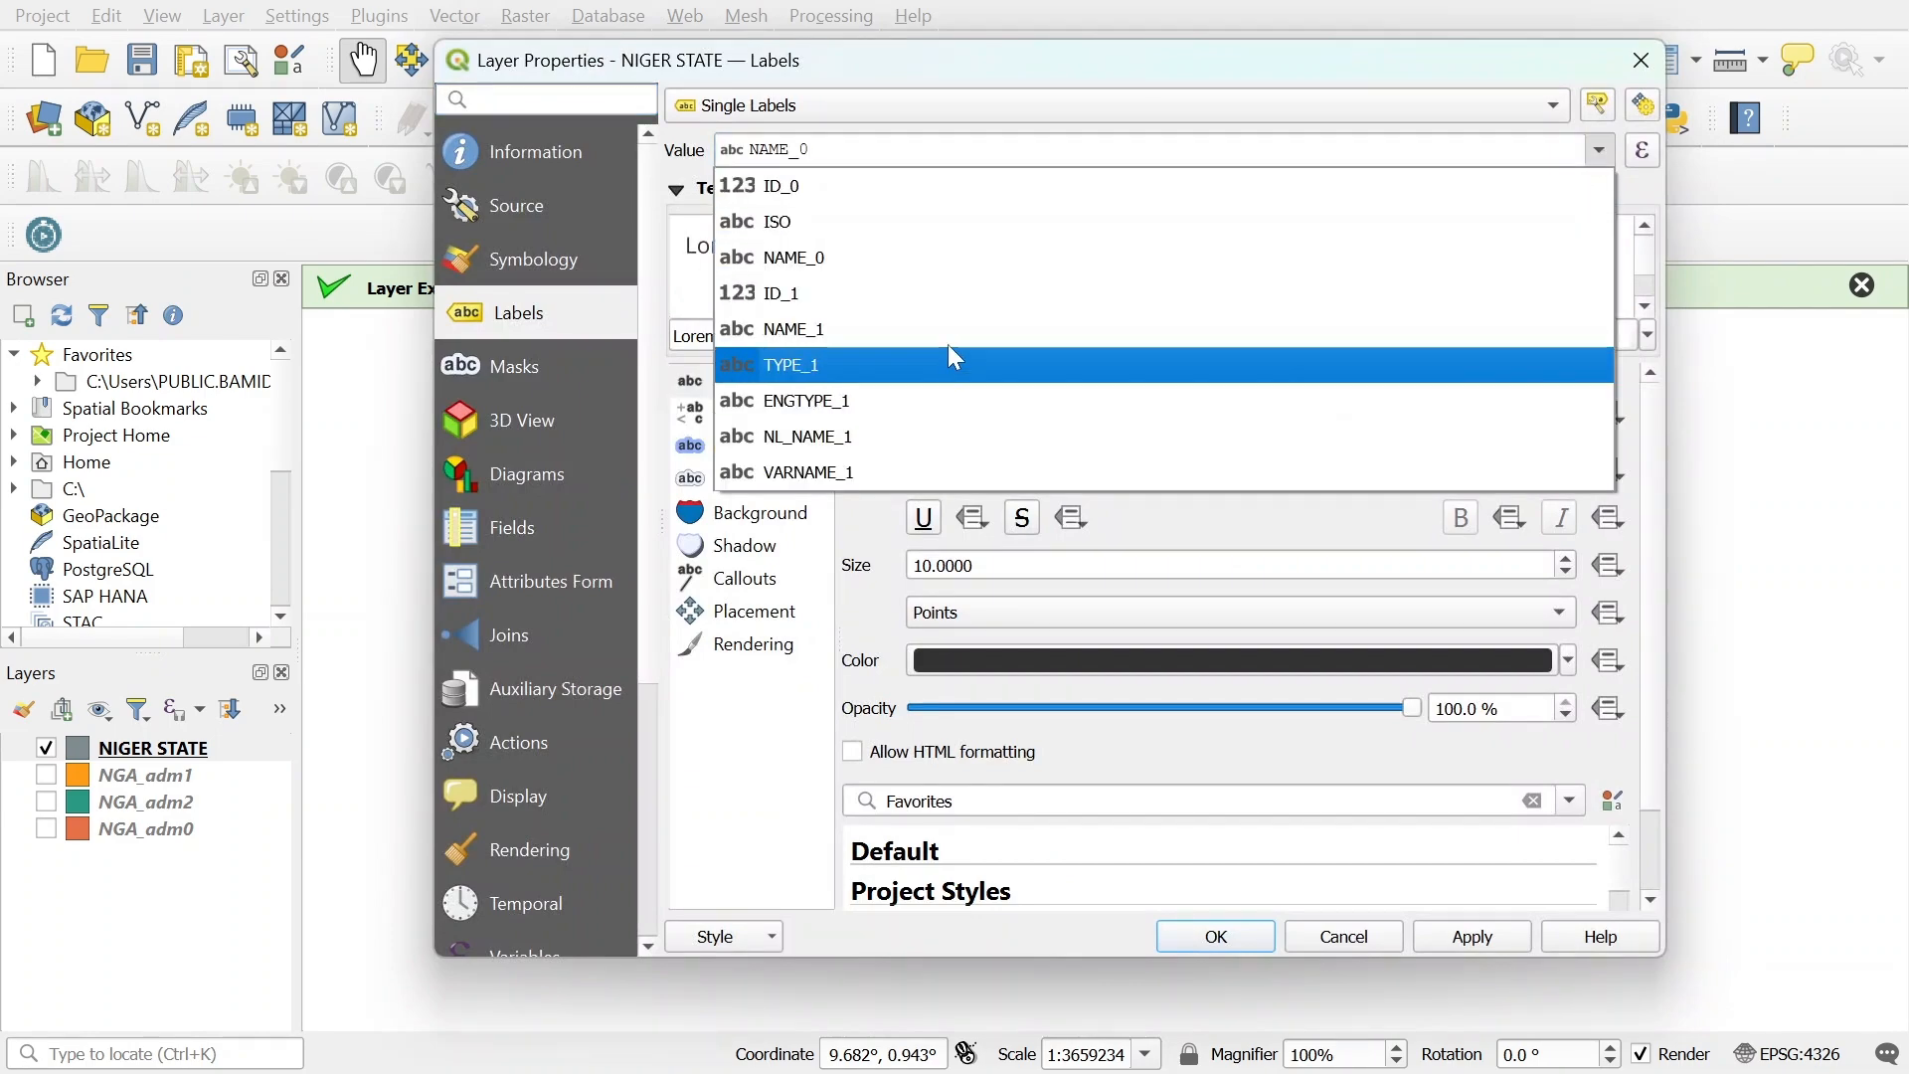
{"action": "left_click", "coordinate": [965, 329]}
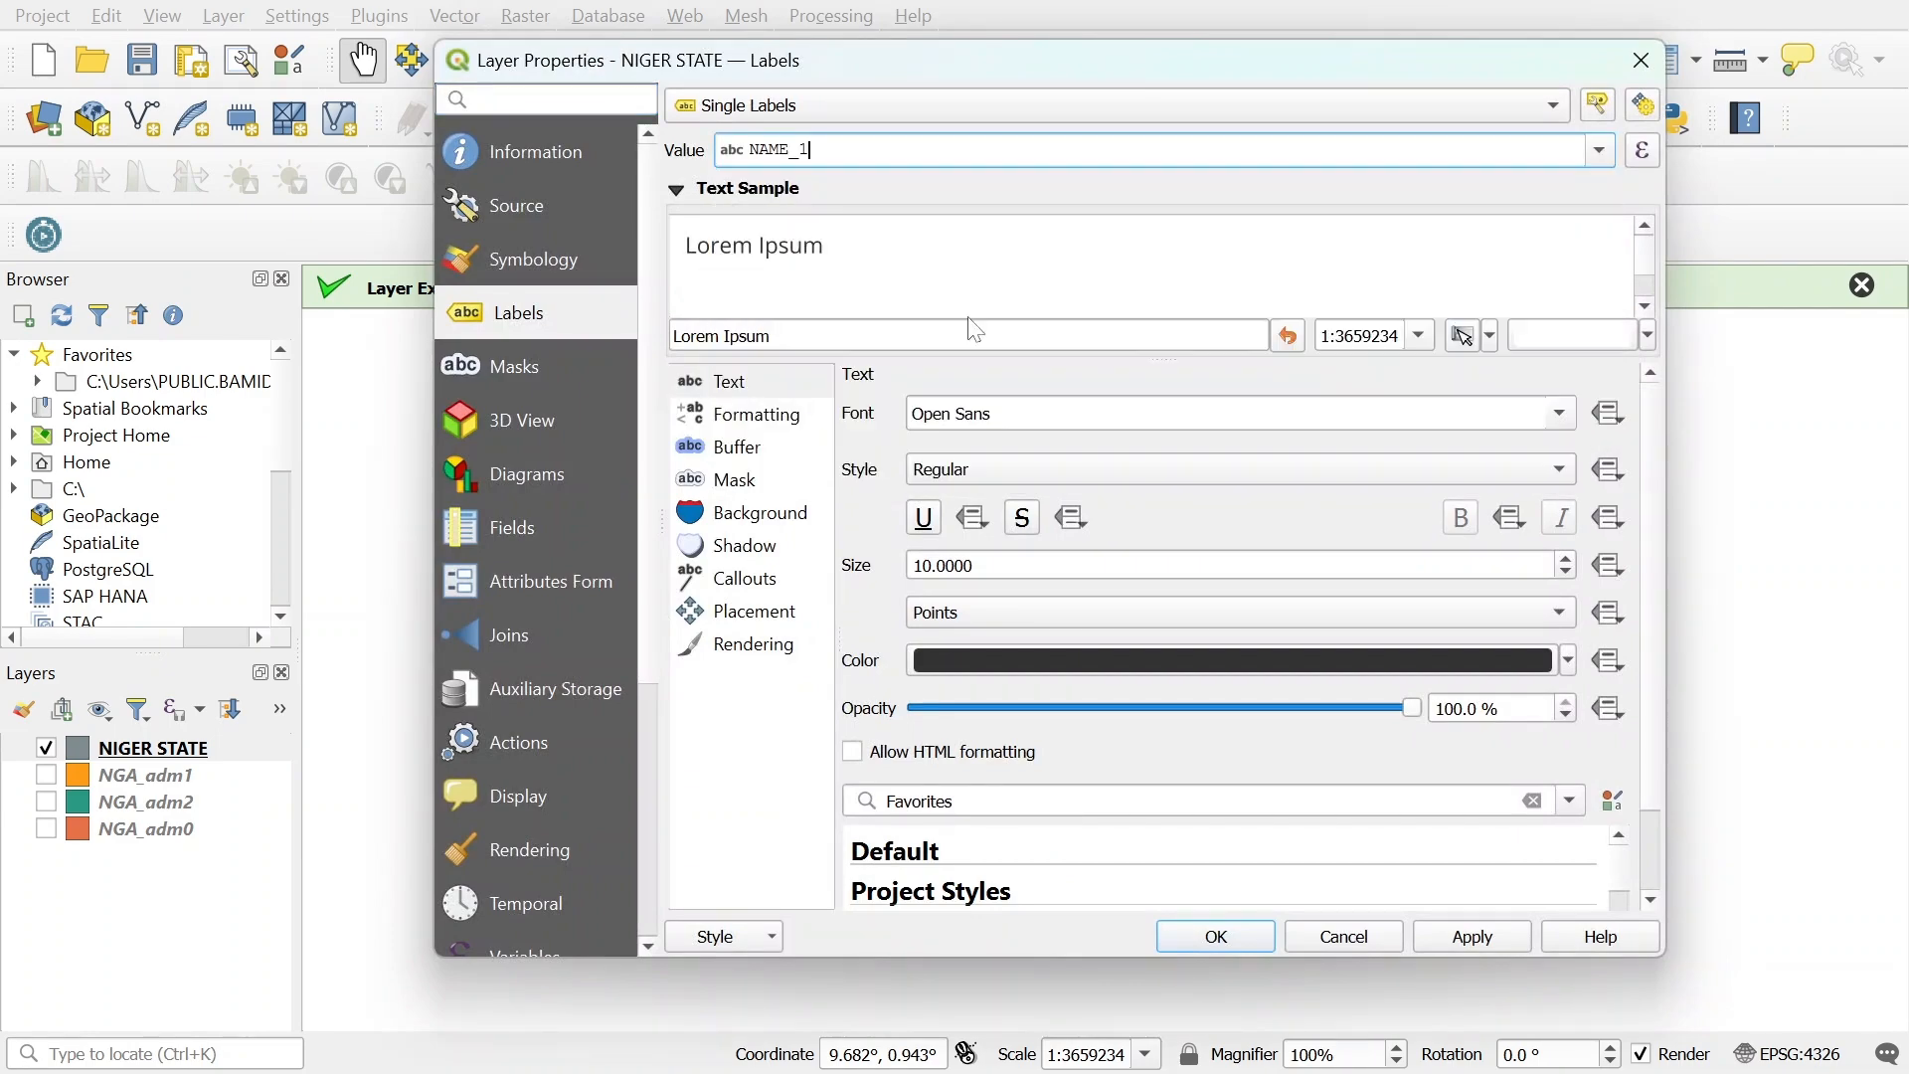
{"action": "left_click", "coordinate": [1457, 953]}
{"action": "left_click", "coordinate": [1175, 934]}
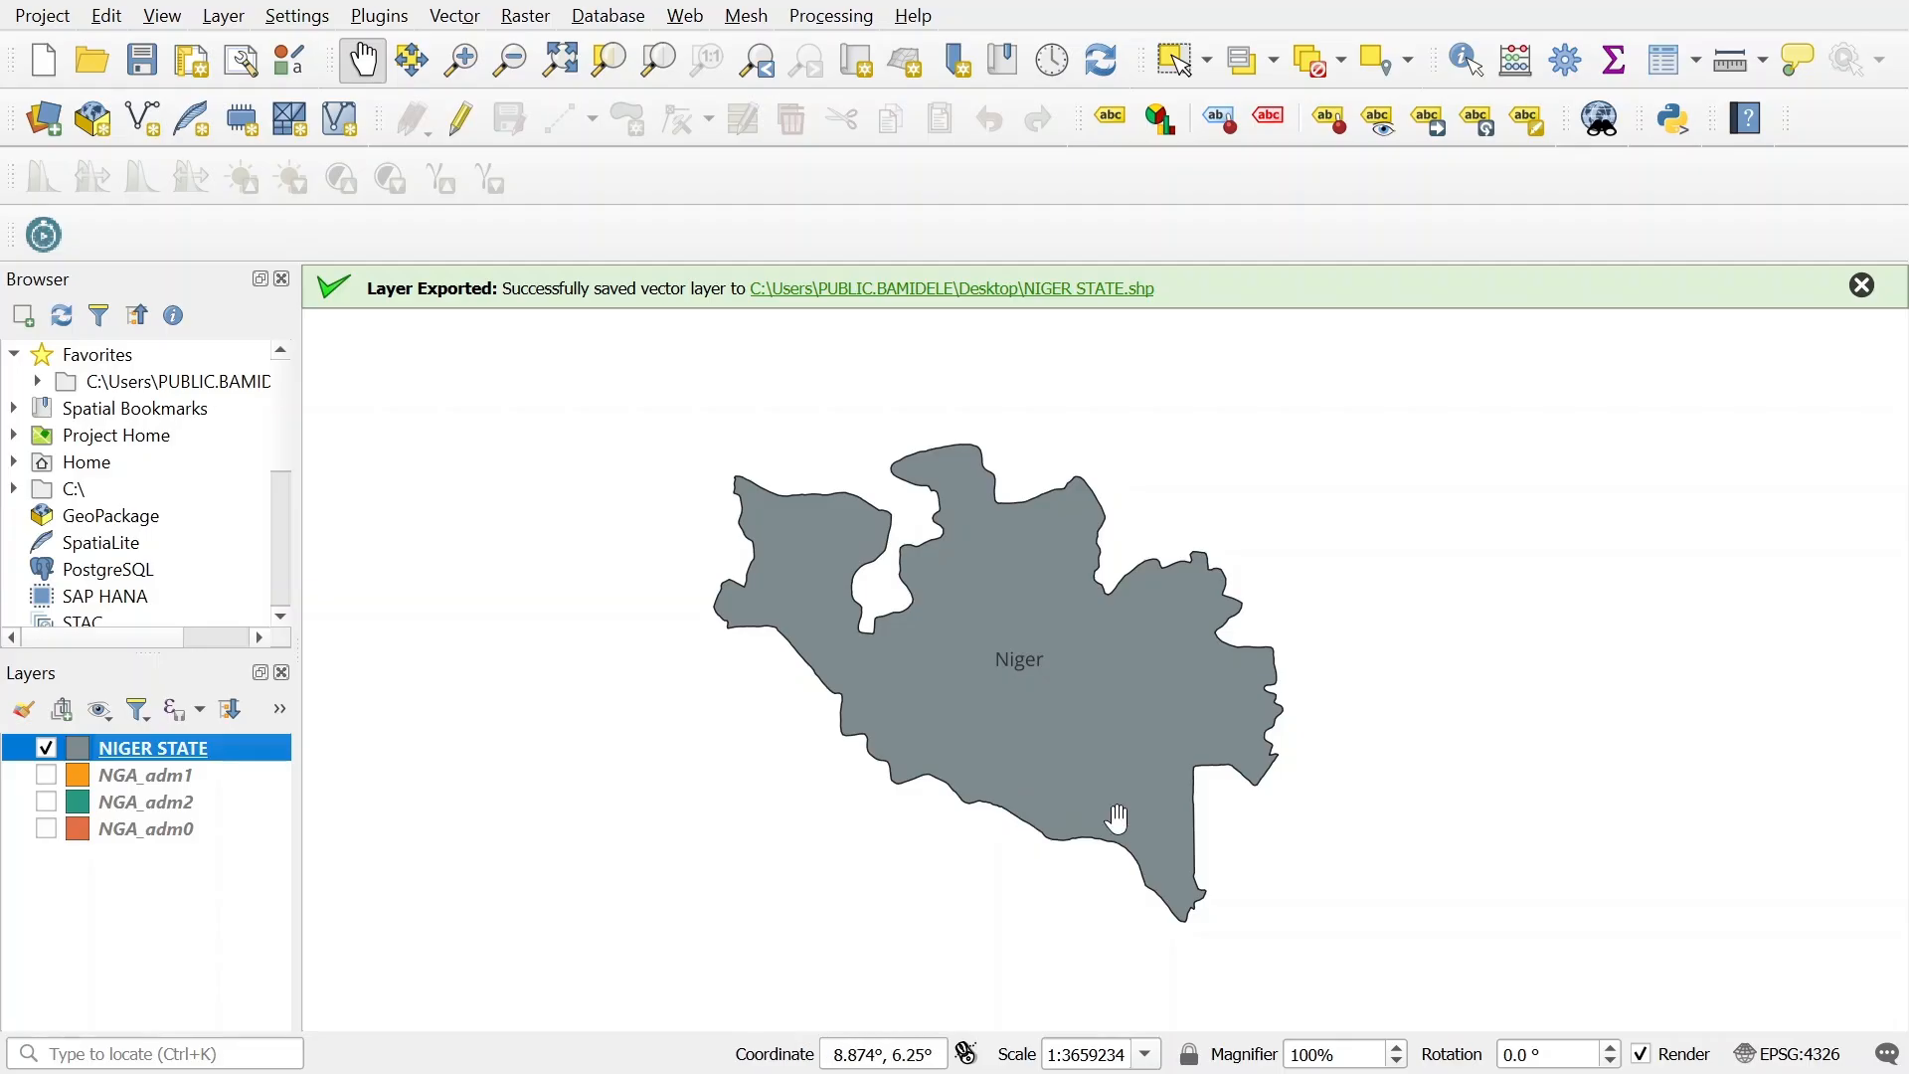
Create a new print layout titled NIGER STATE.
{"action": "left_click", "coordinate": [45, 16]}
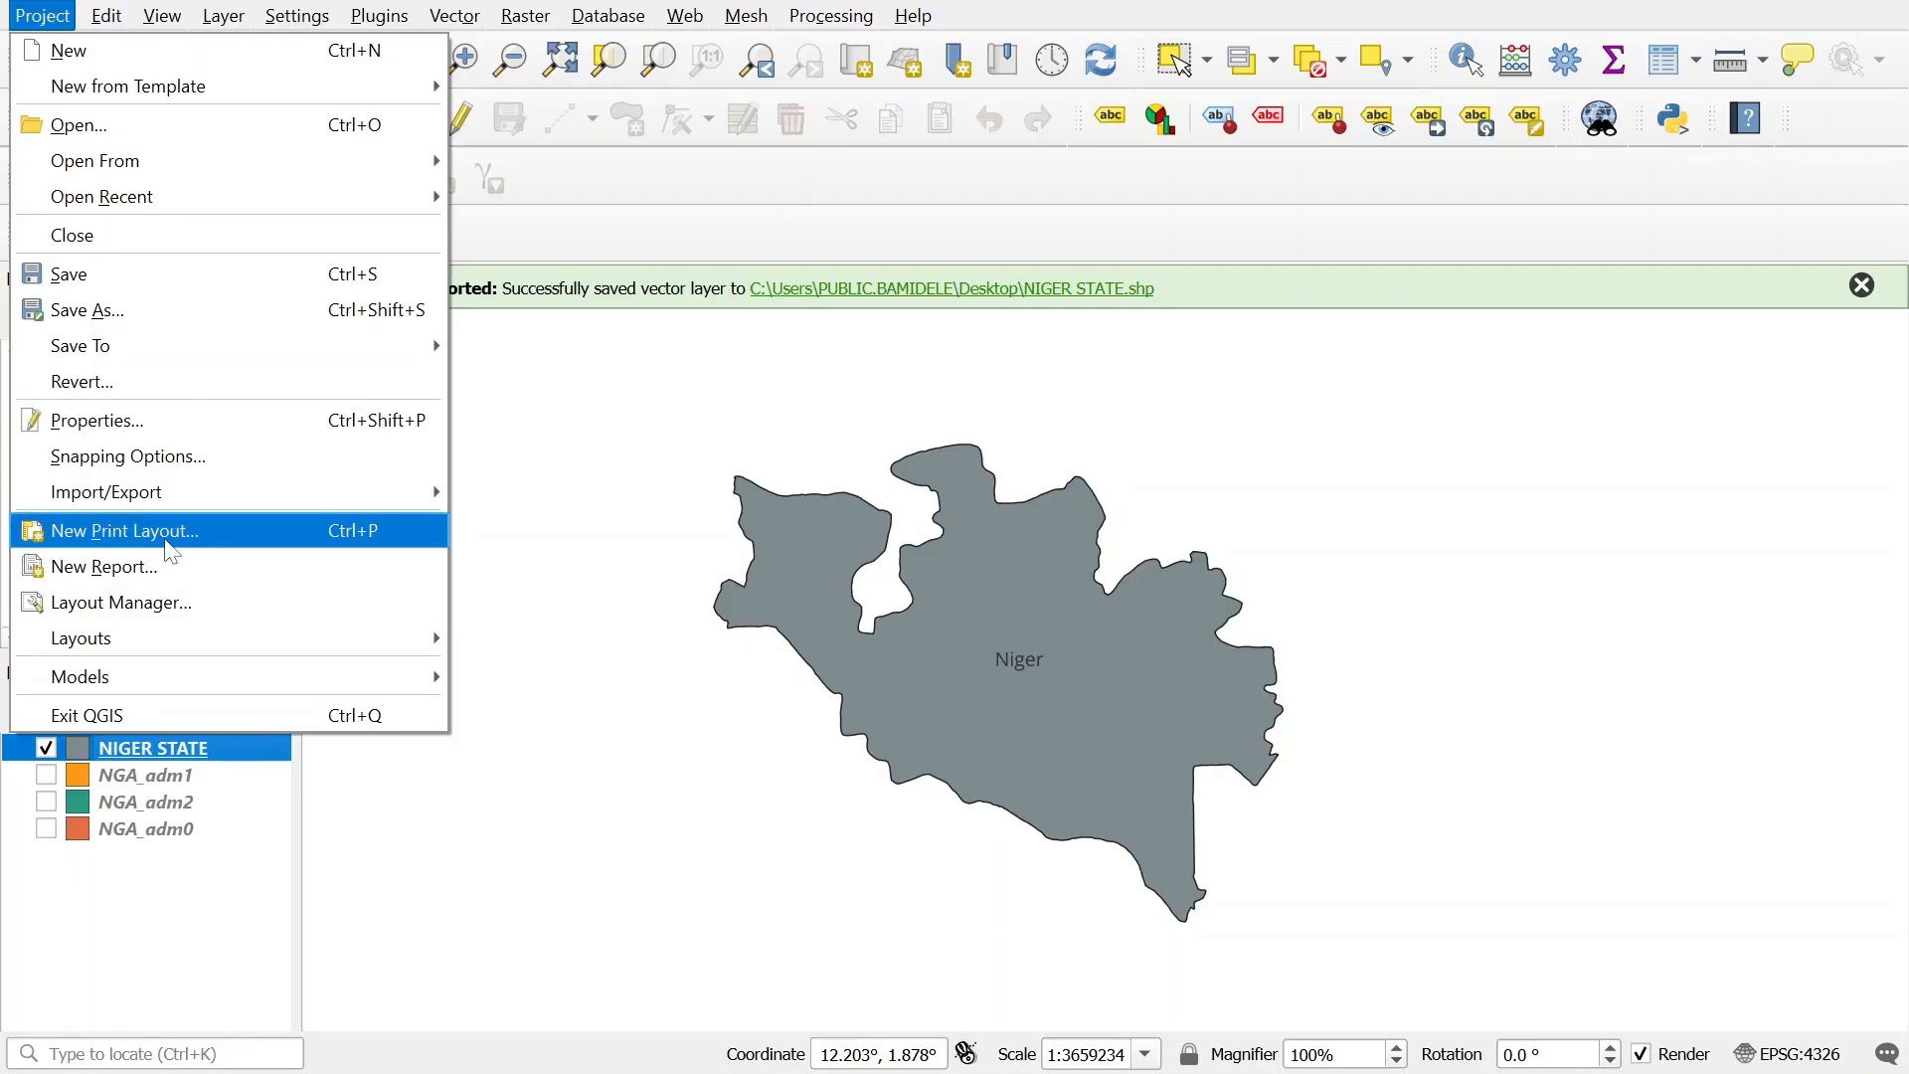
{"action": "left_click", "coordinate": [198, 538]}
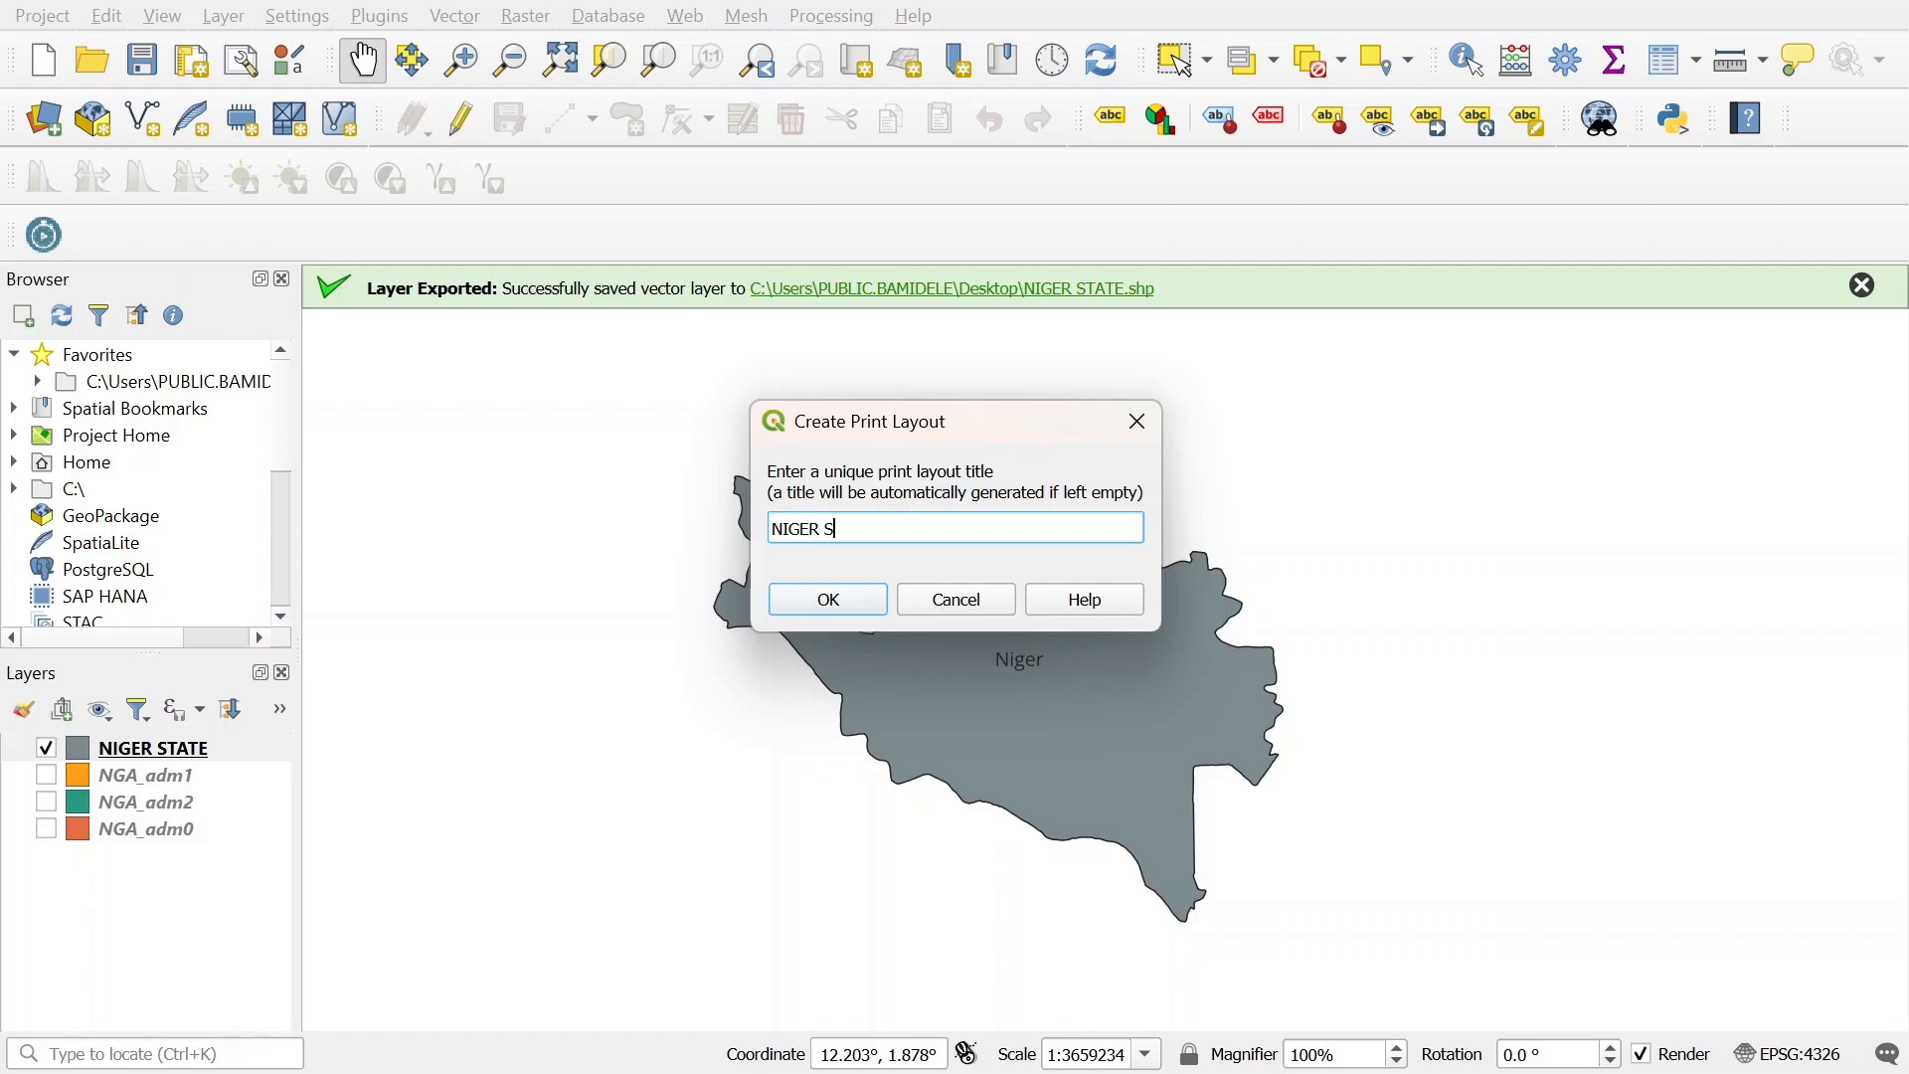
{"action": "type", "text": "NIGER STATE"}
{"action": "key", "text": "Return"}
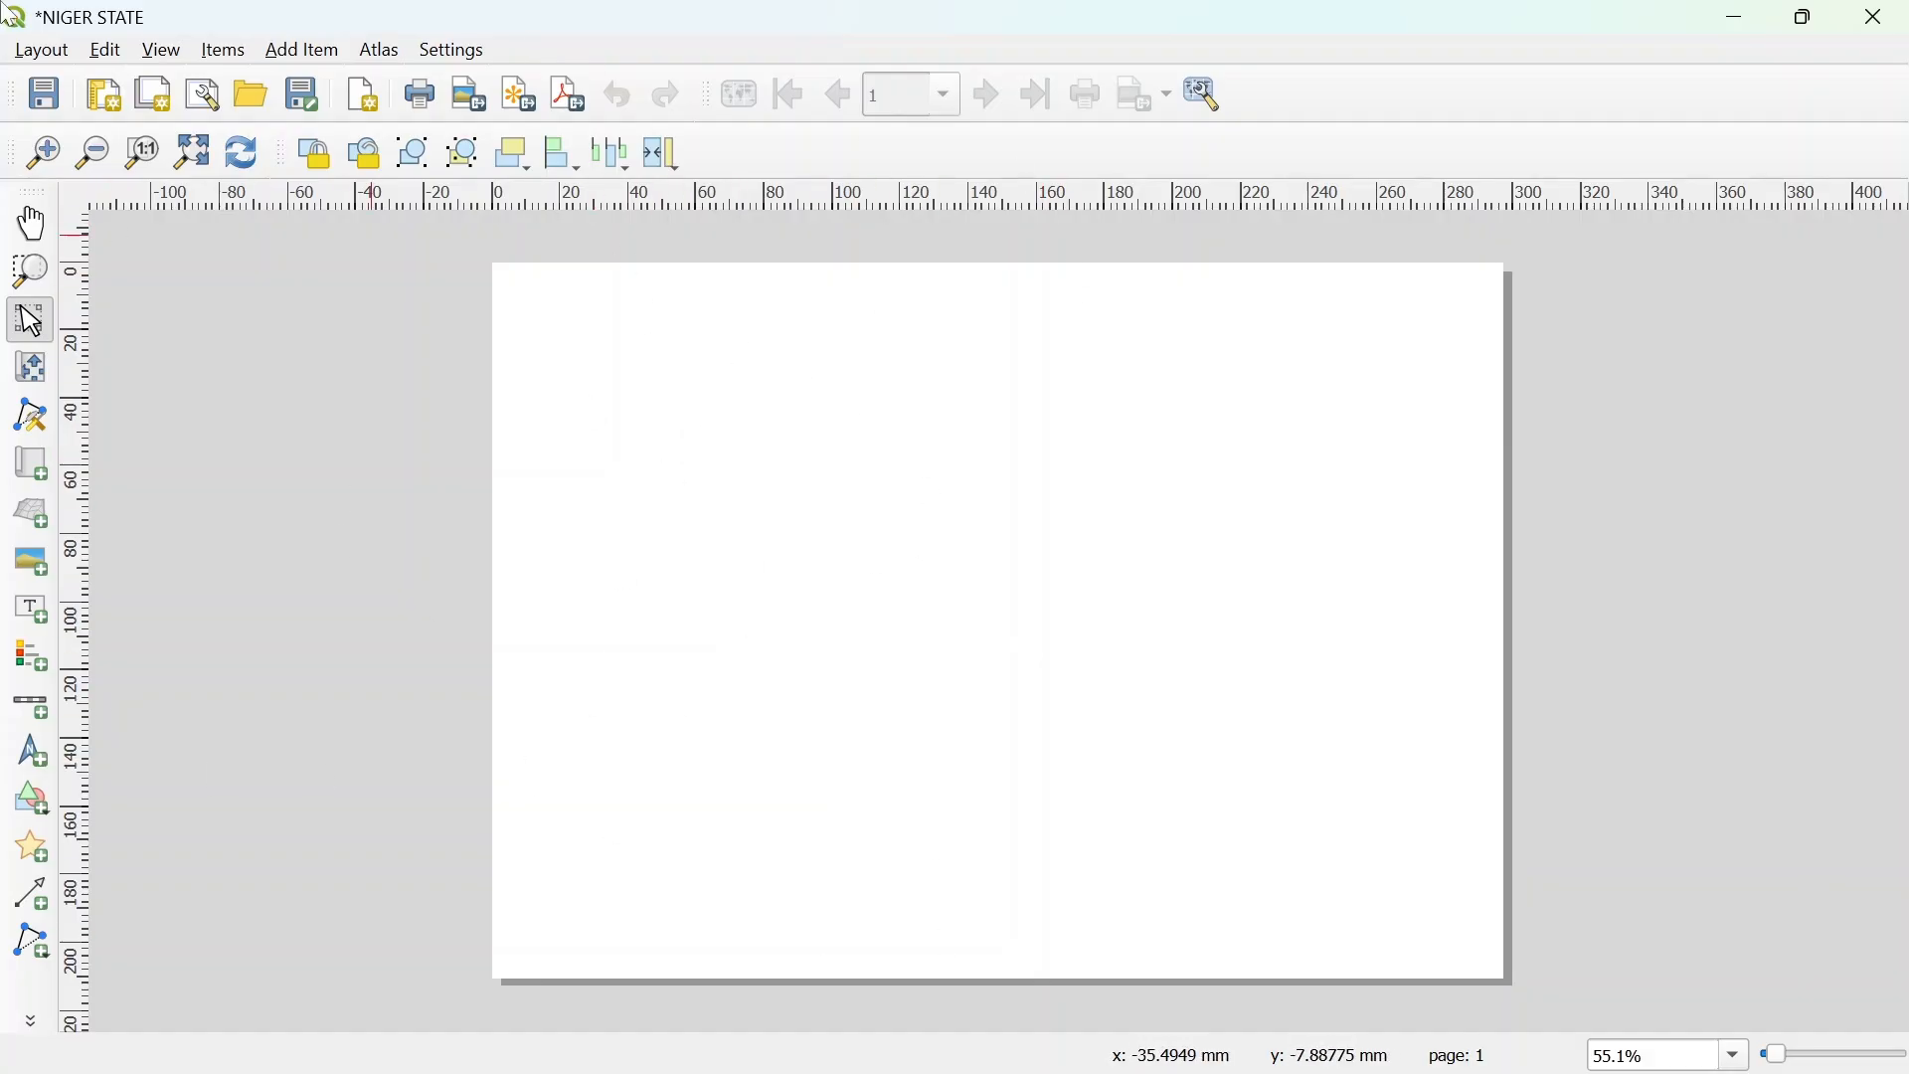
{"action": "left_click", "coordinate": [42, 51]}
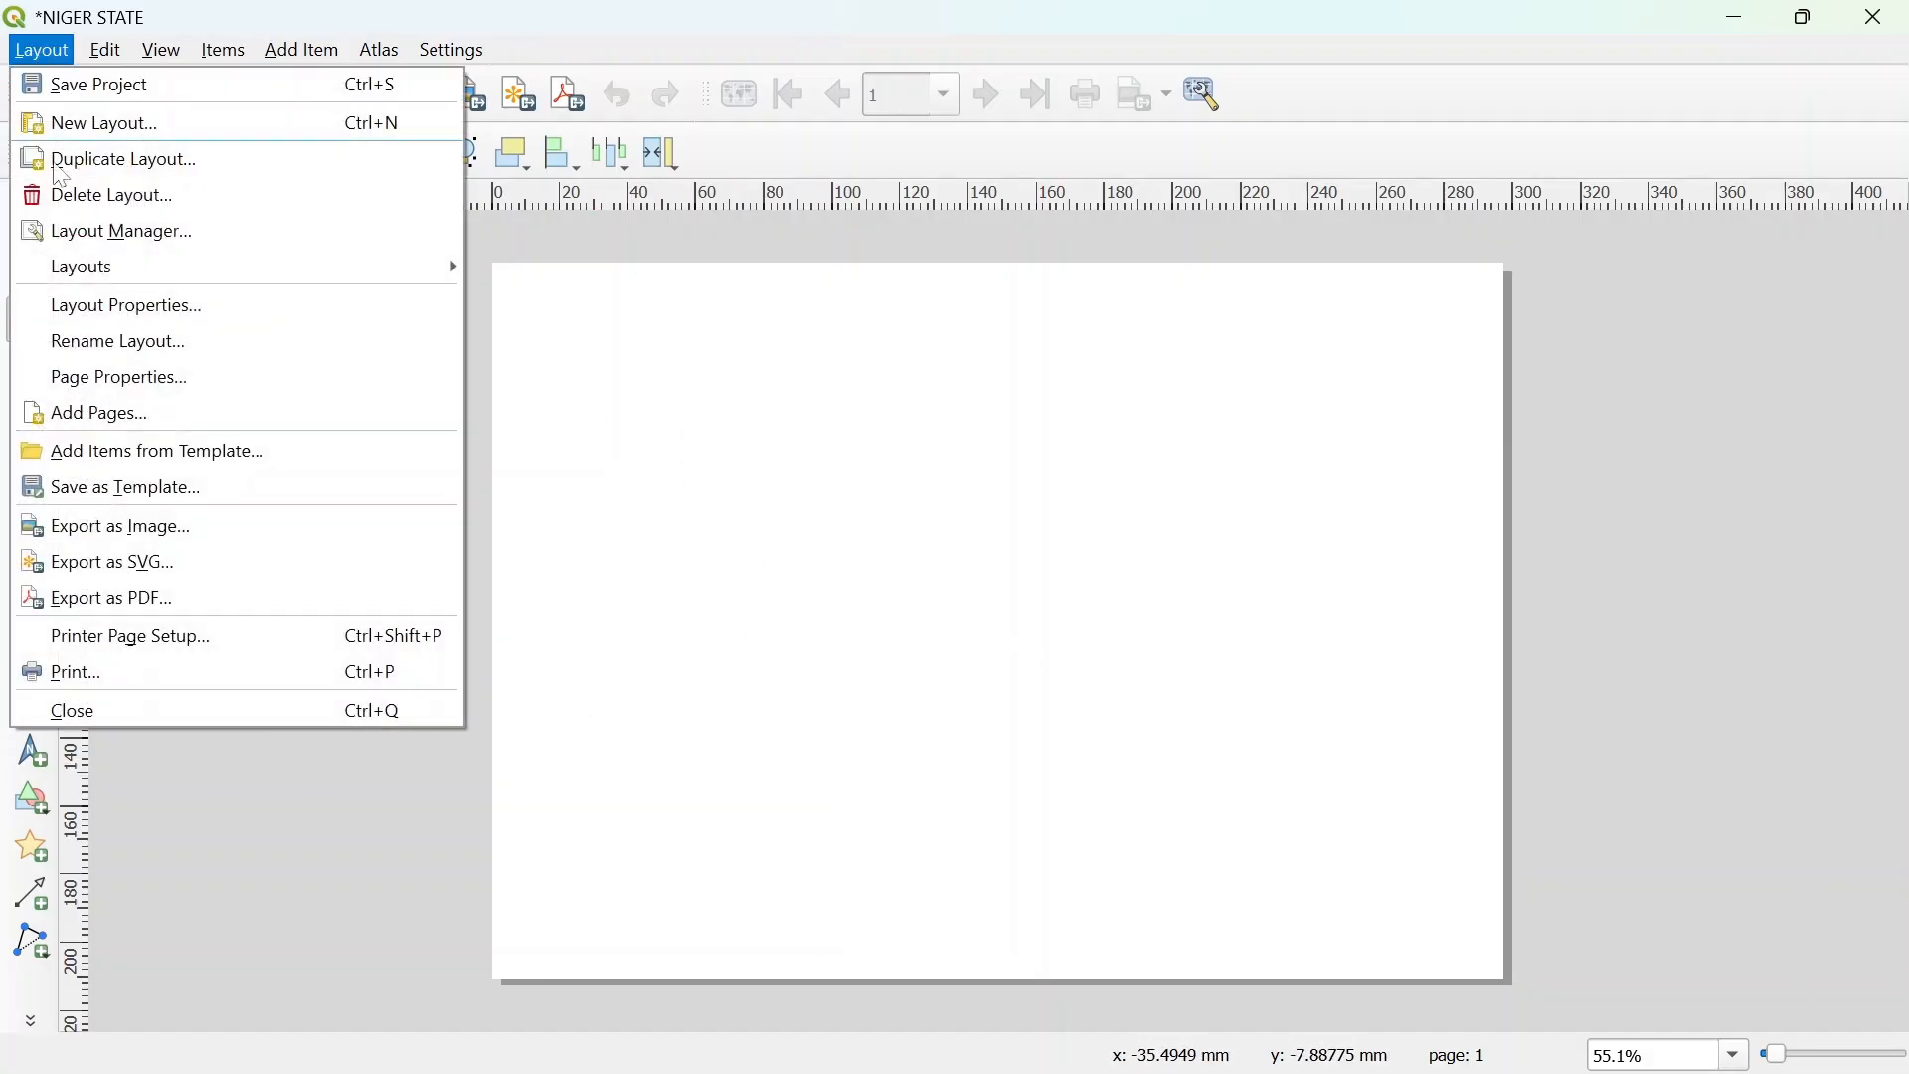
{"action": "mouse_move", "coordinate": [107, 52]}
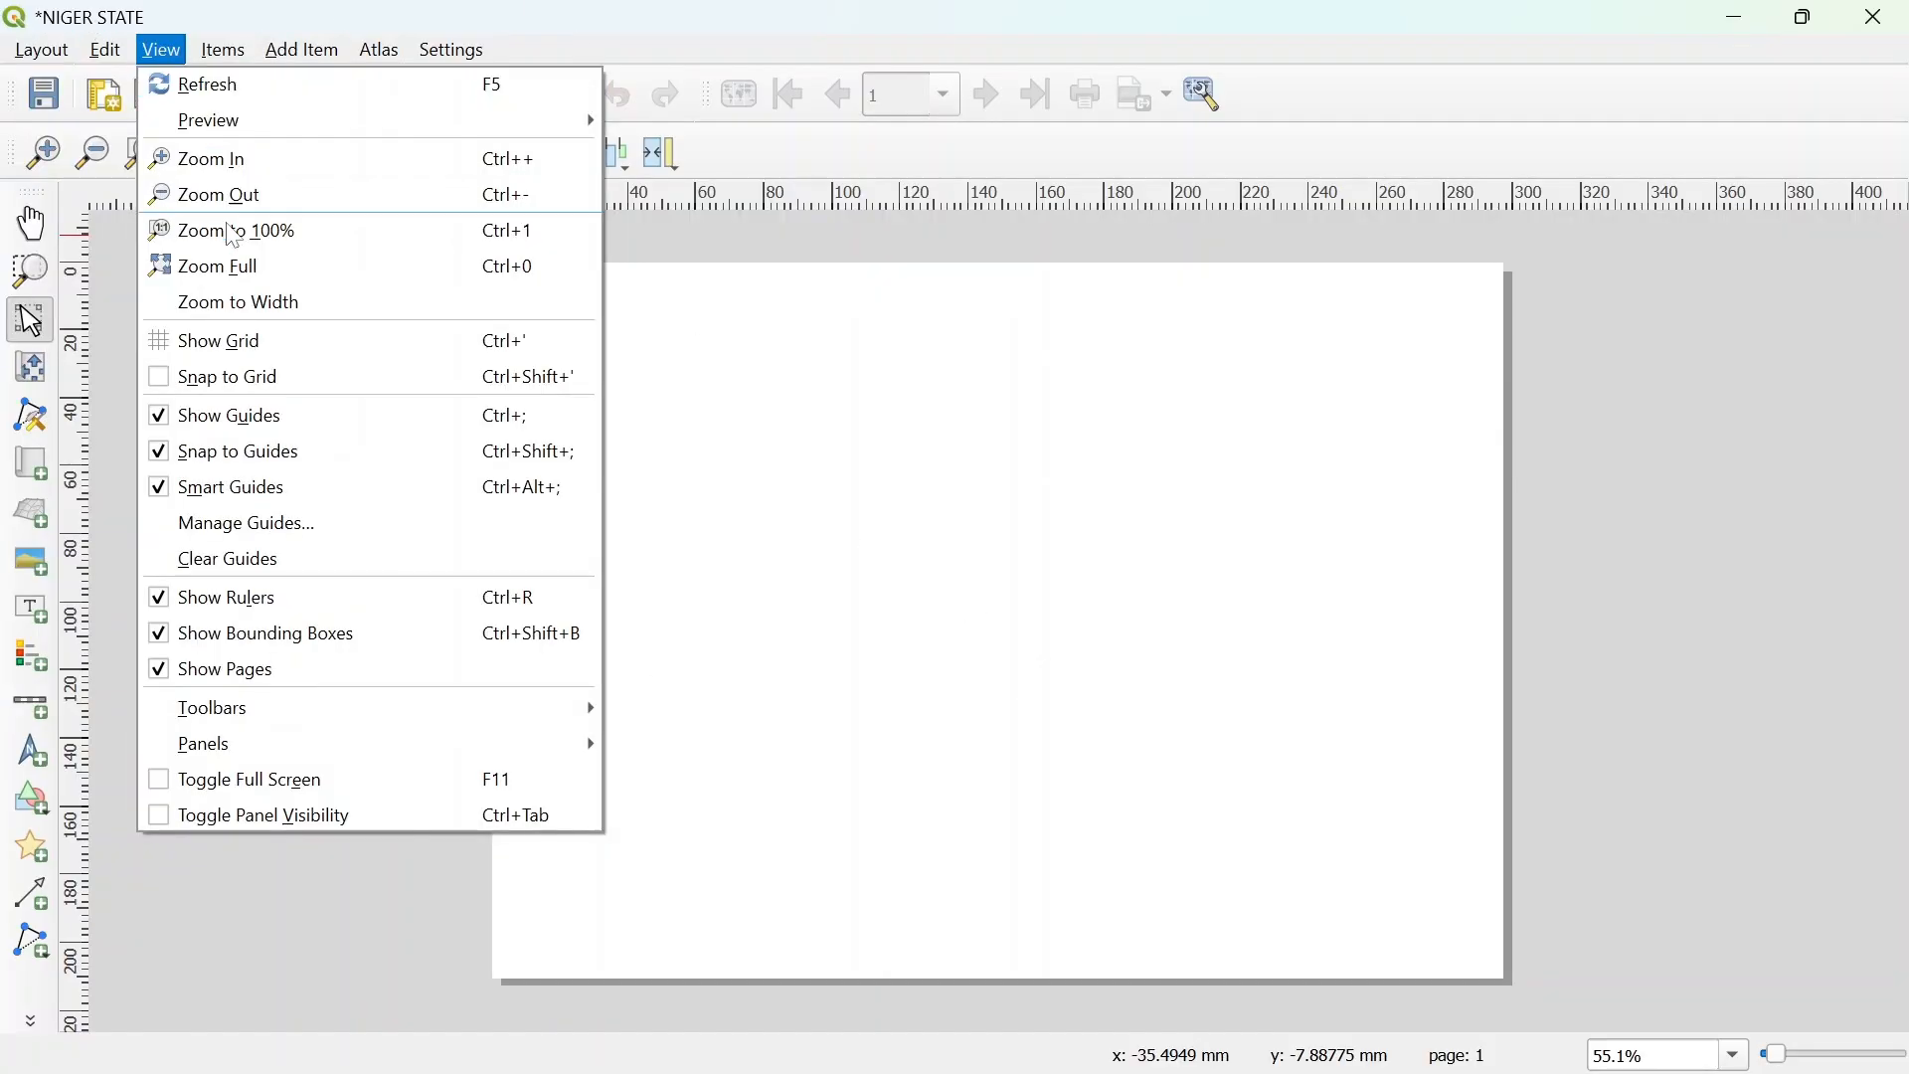
{"action": "mouse_move", "coordinate": [227, 64]}
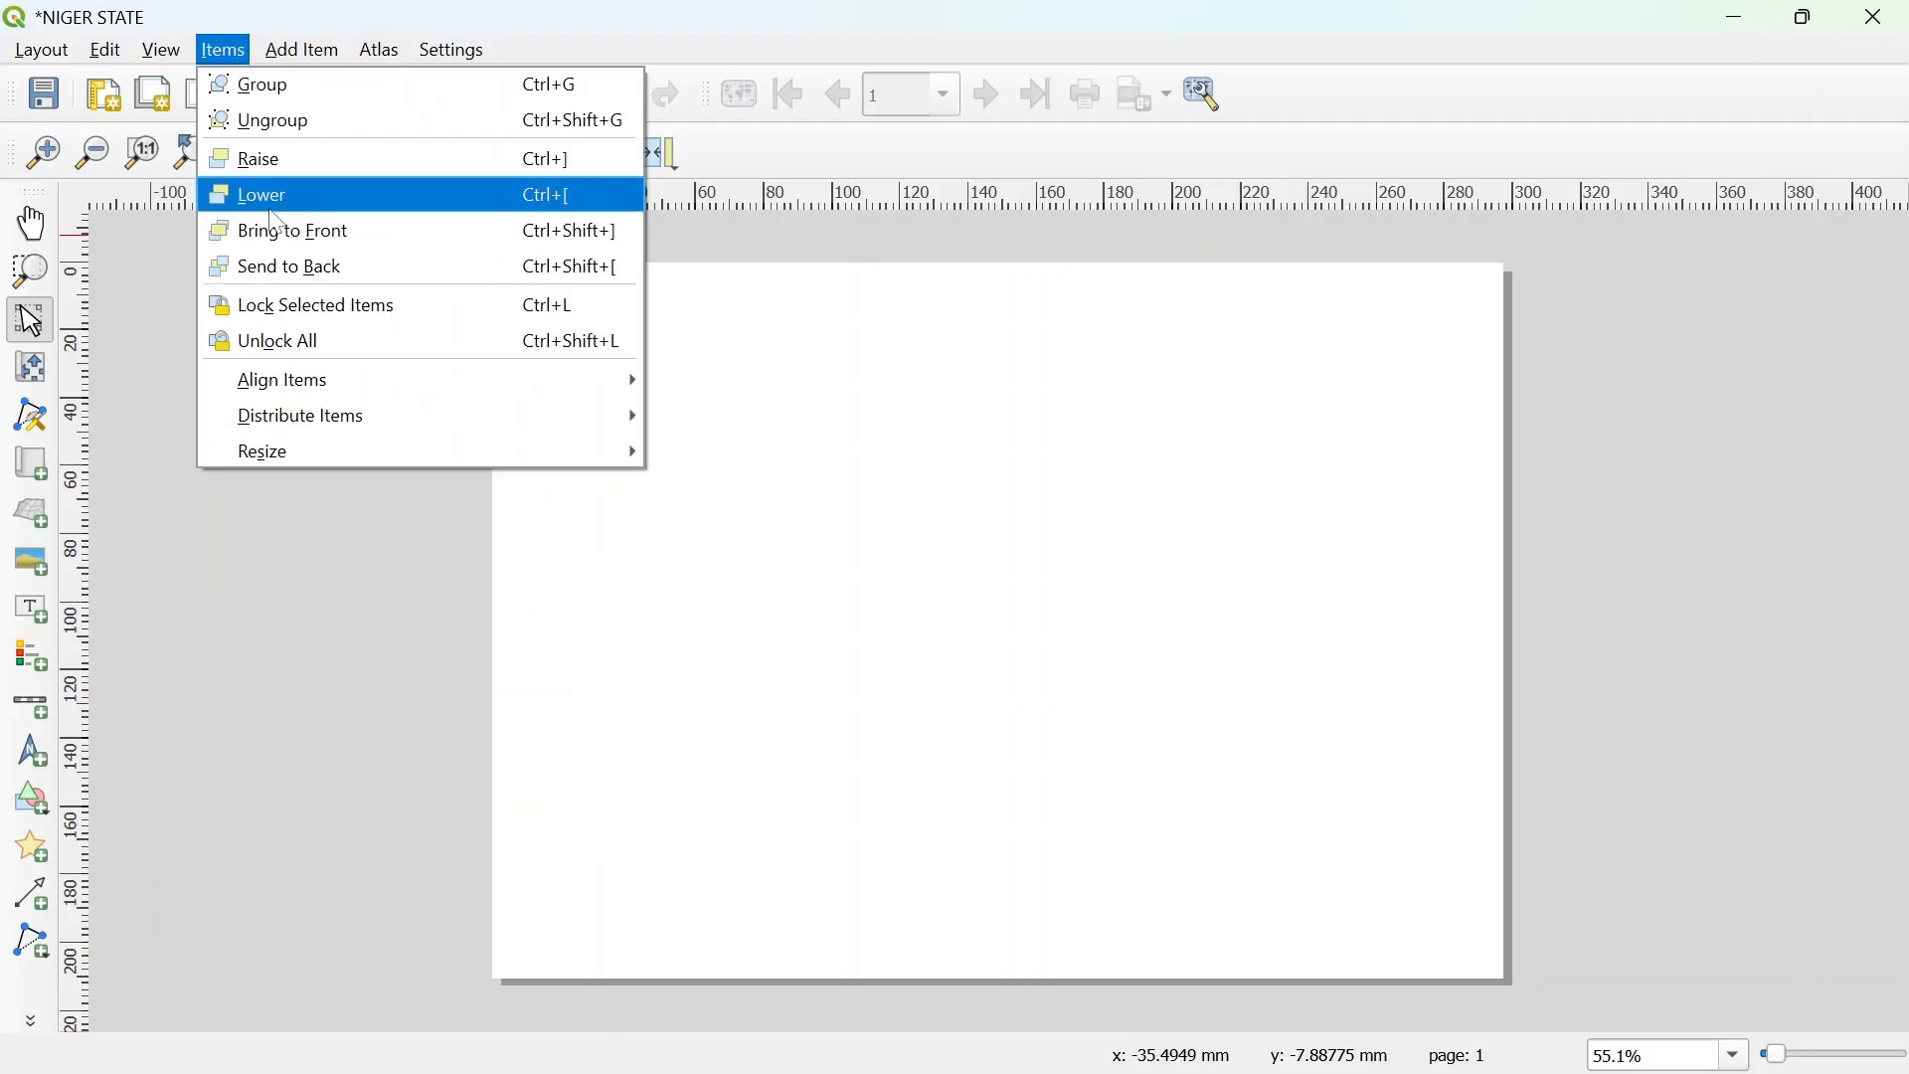
{"action": "mouse_move", "coordinate": [296, 58]}
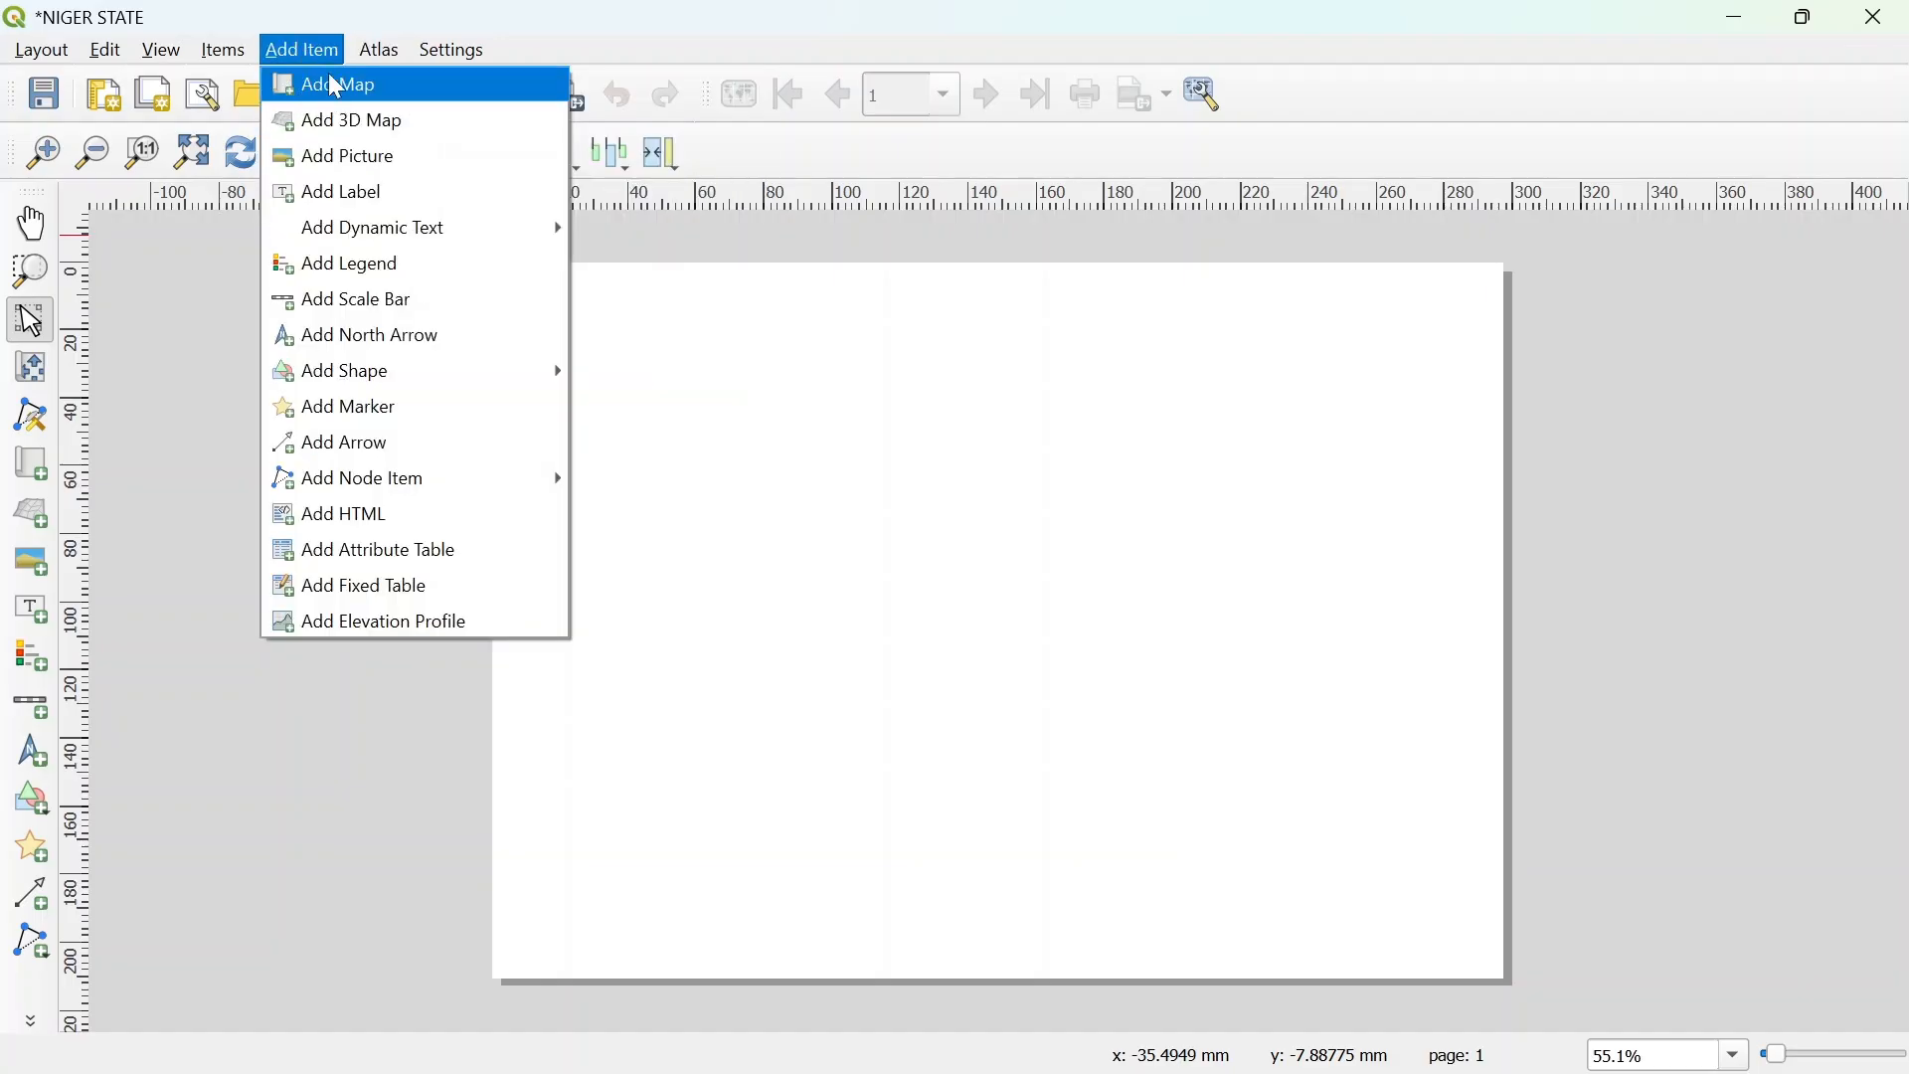
{"action": "mouse_move", "coordinate": [373, 68]}
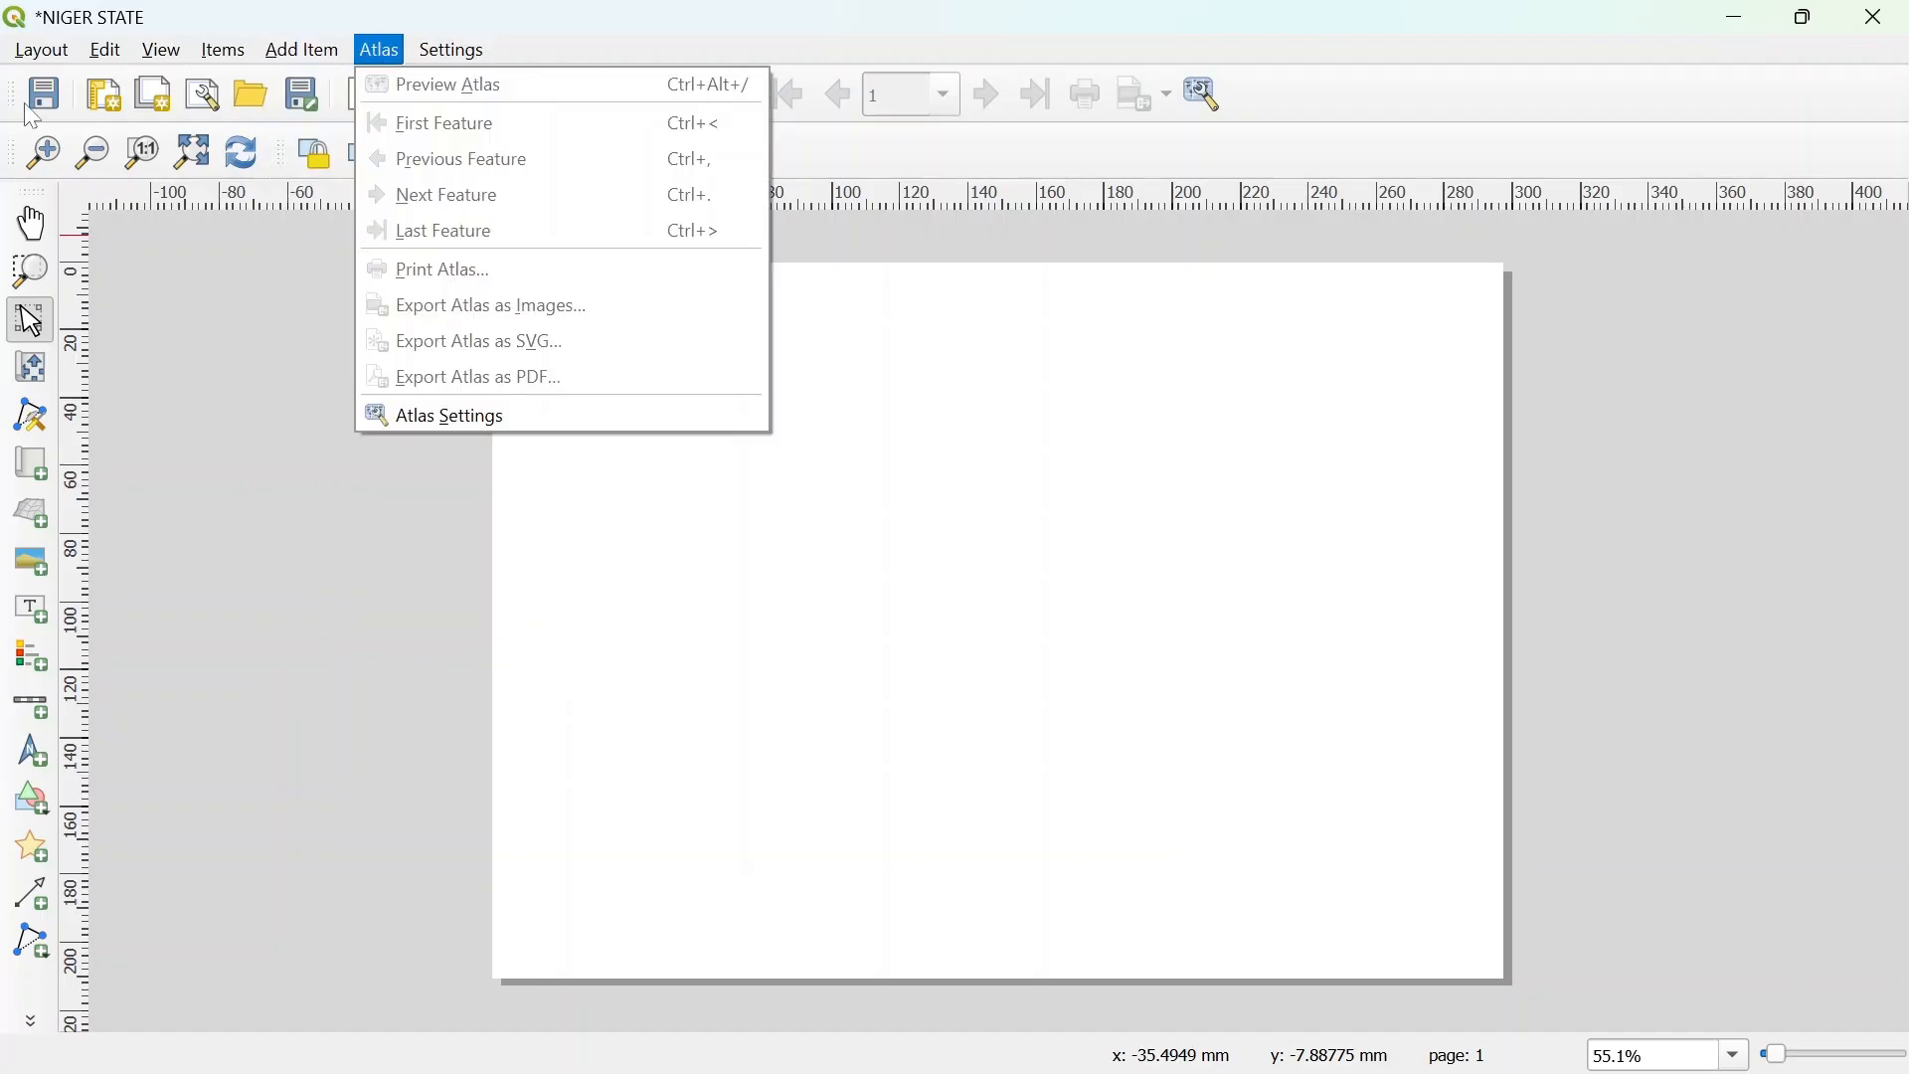
{"action": "key", "text": "Escape"}
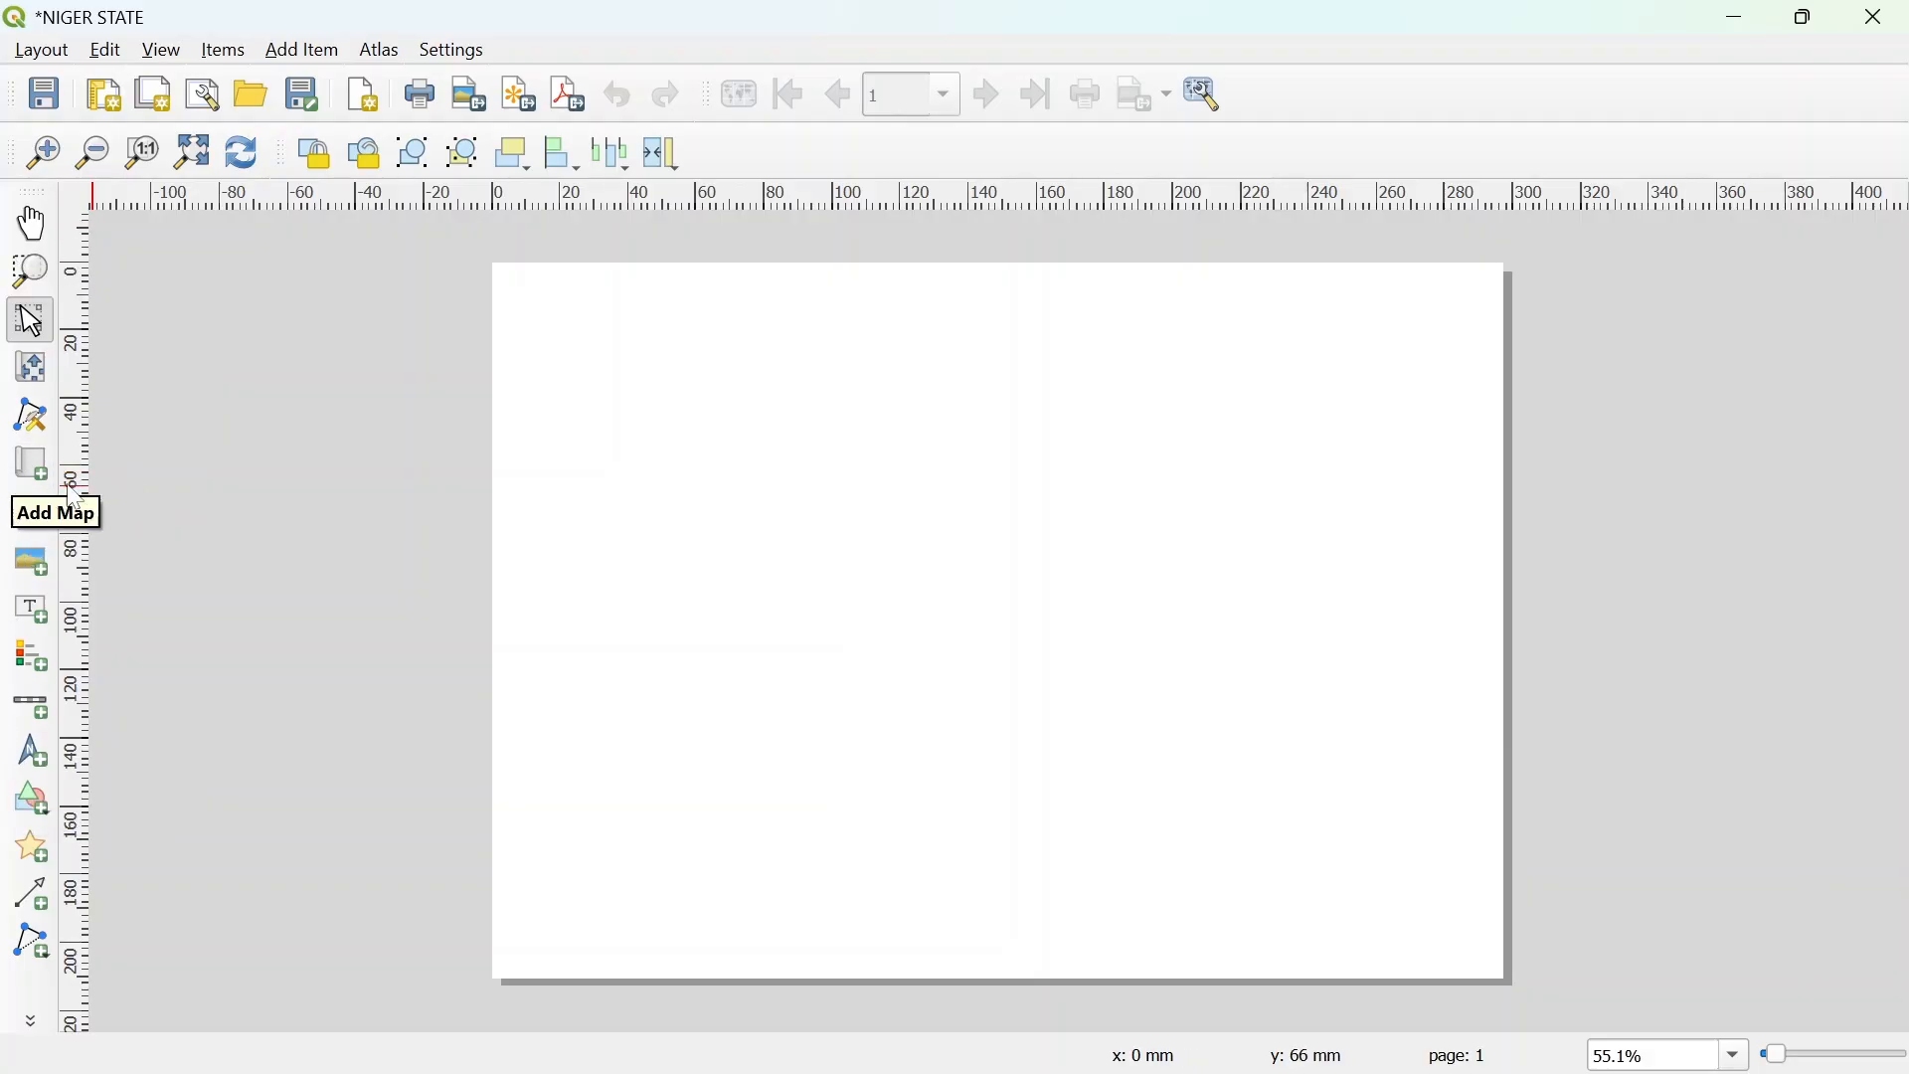
Minimize the print layout to return to the main map, show the NGA_adm2 layer and hide NIGER STATE.
{"action": "left_click", "coordinate": [1755, 25]}
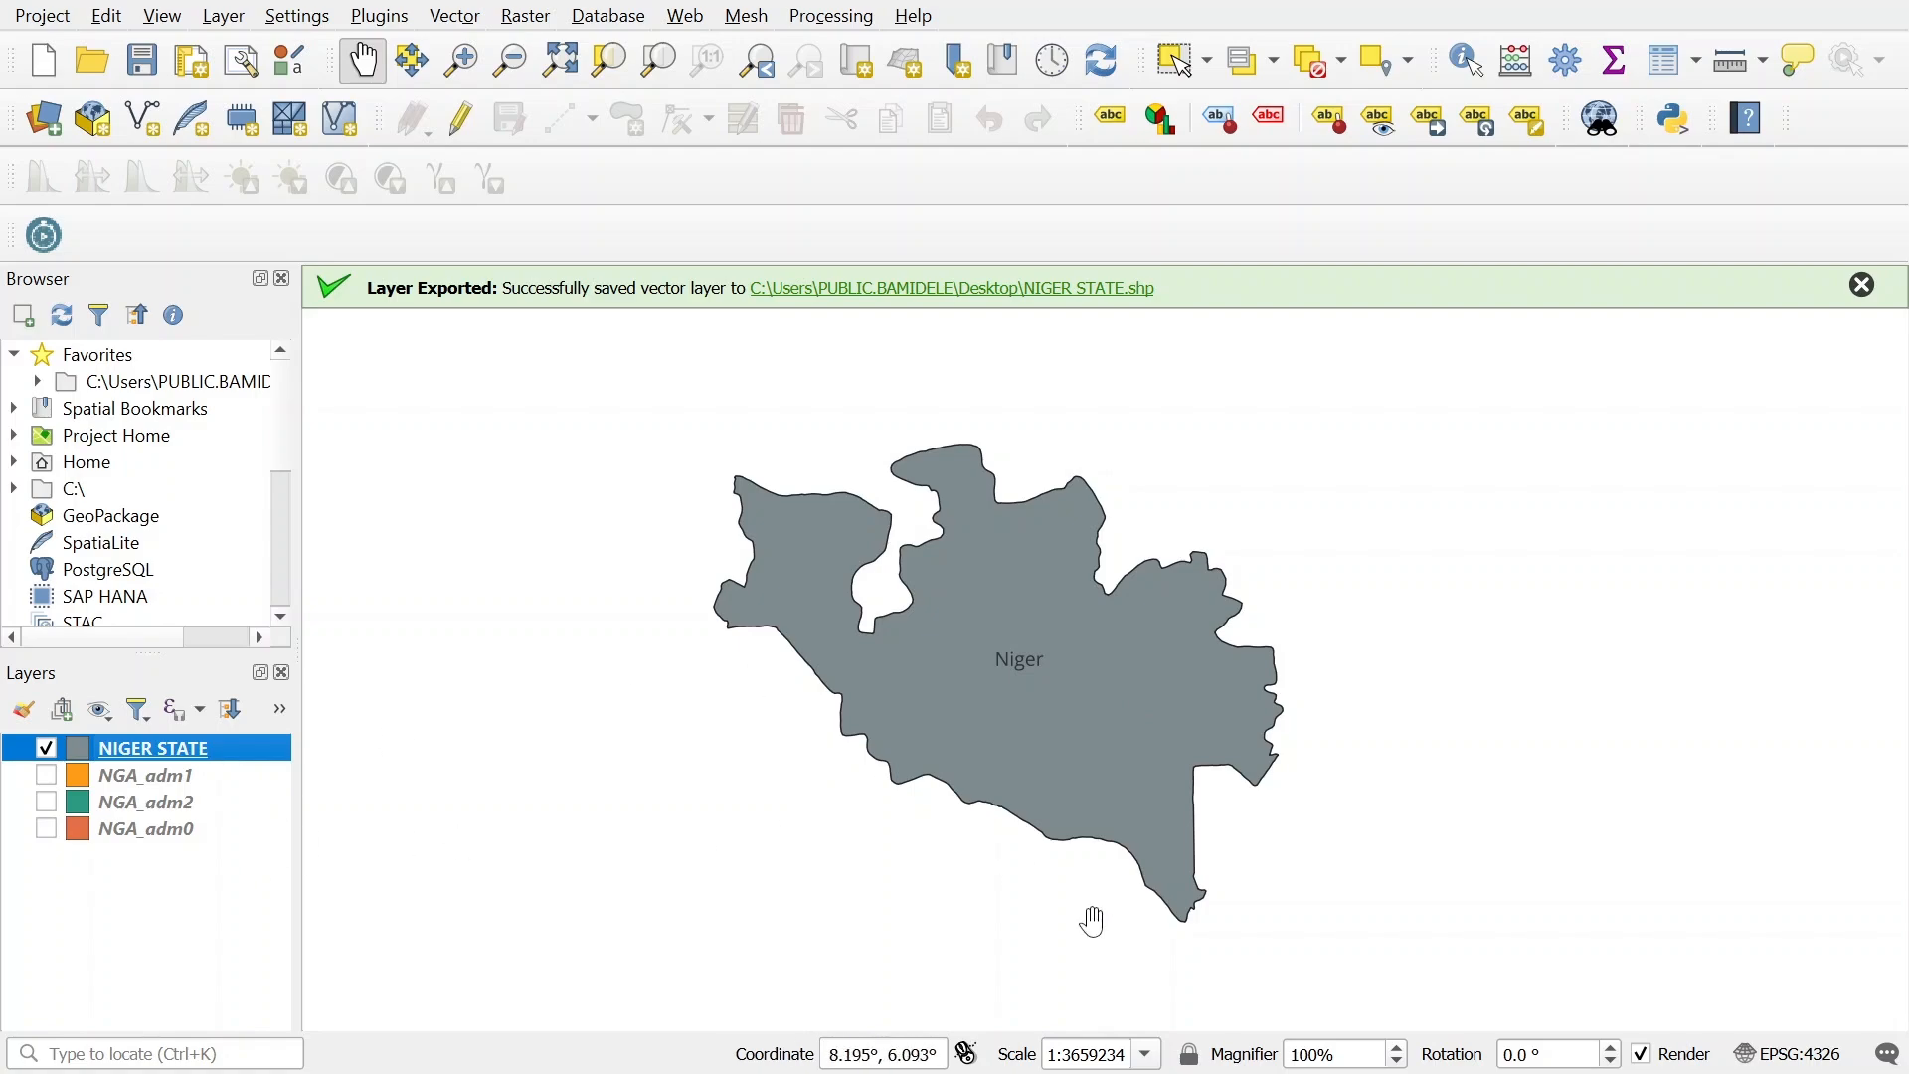
{"action": "left_click", "coordinate": [46, 802]}
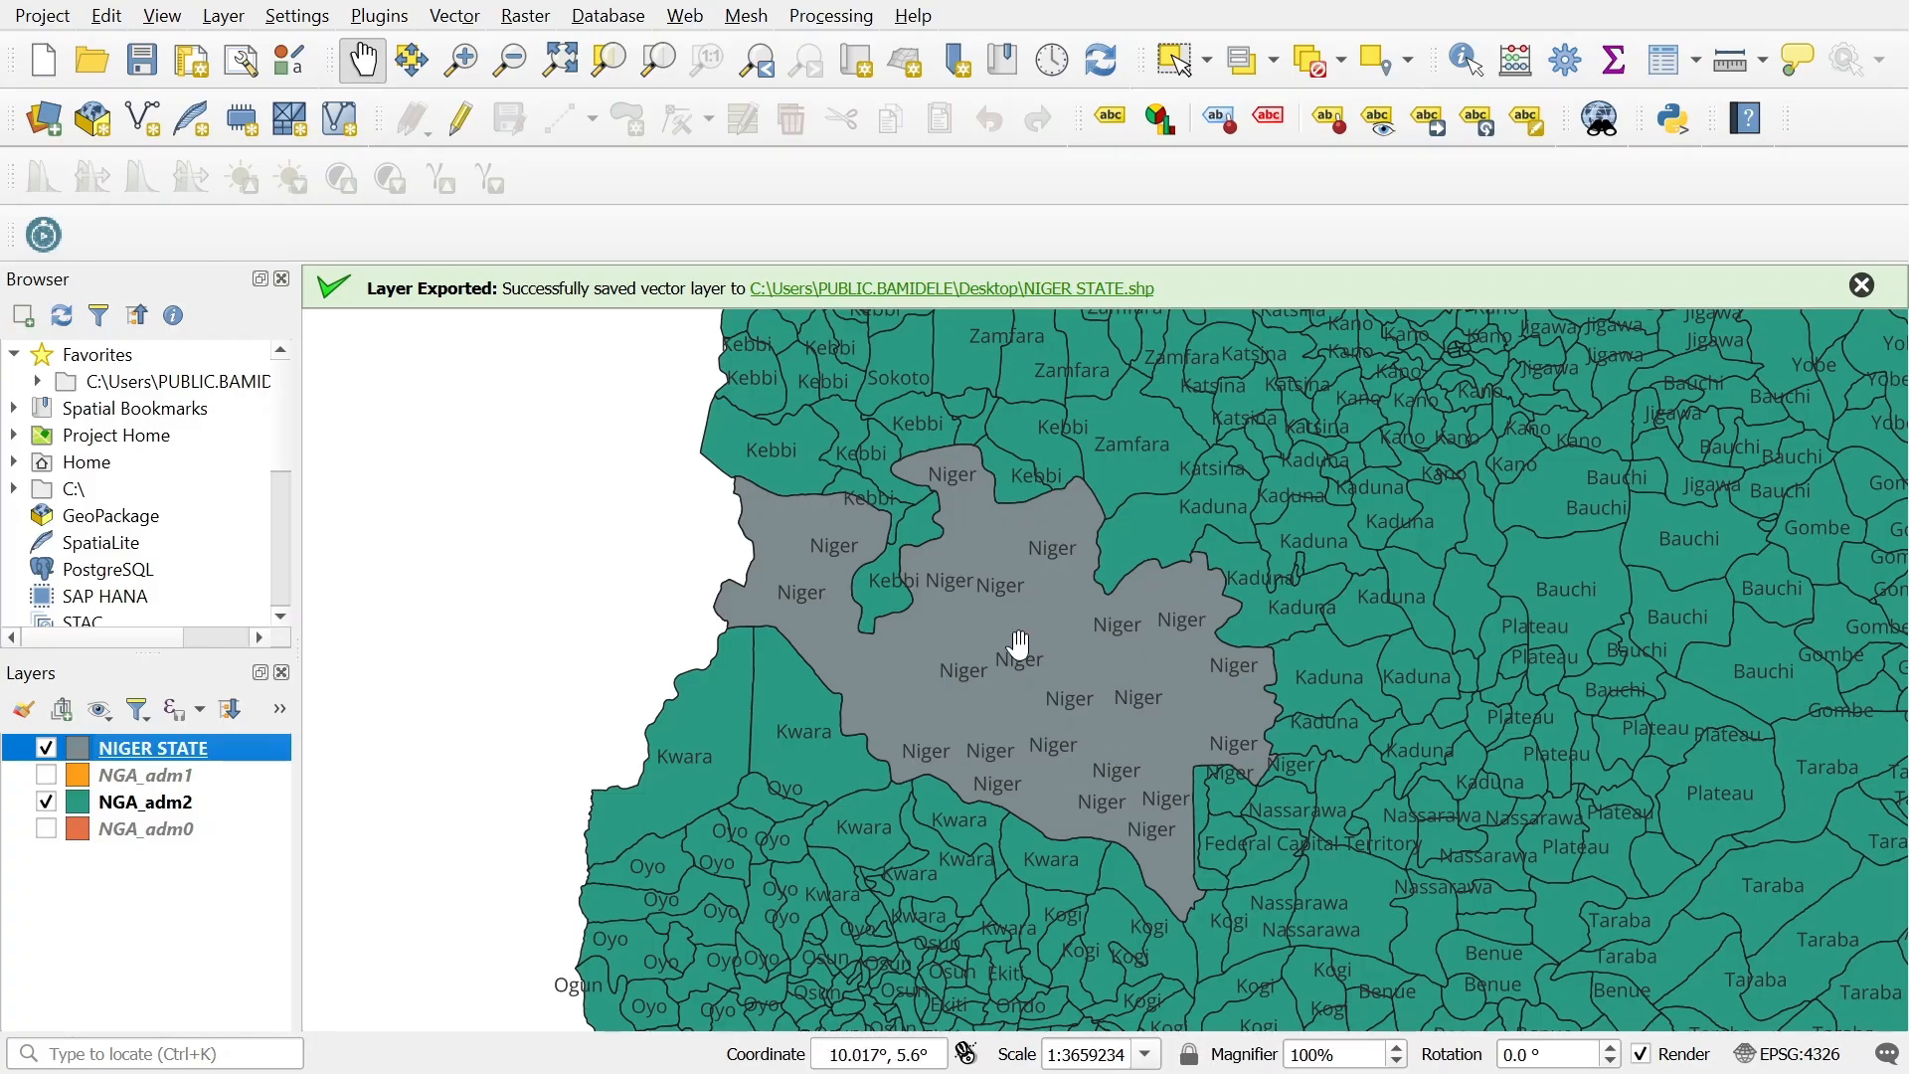
{"action": "left_click", "coordinate": [45, 748]}
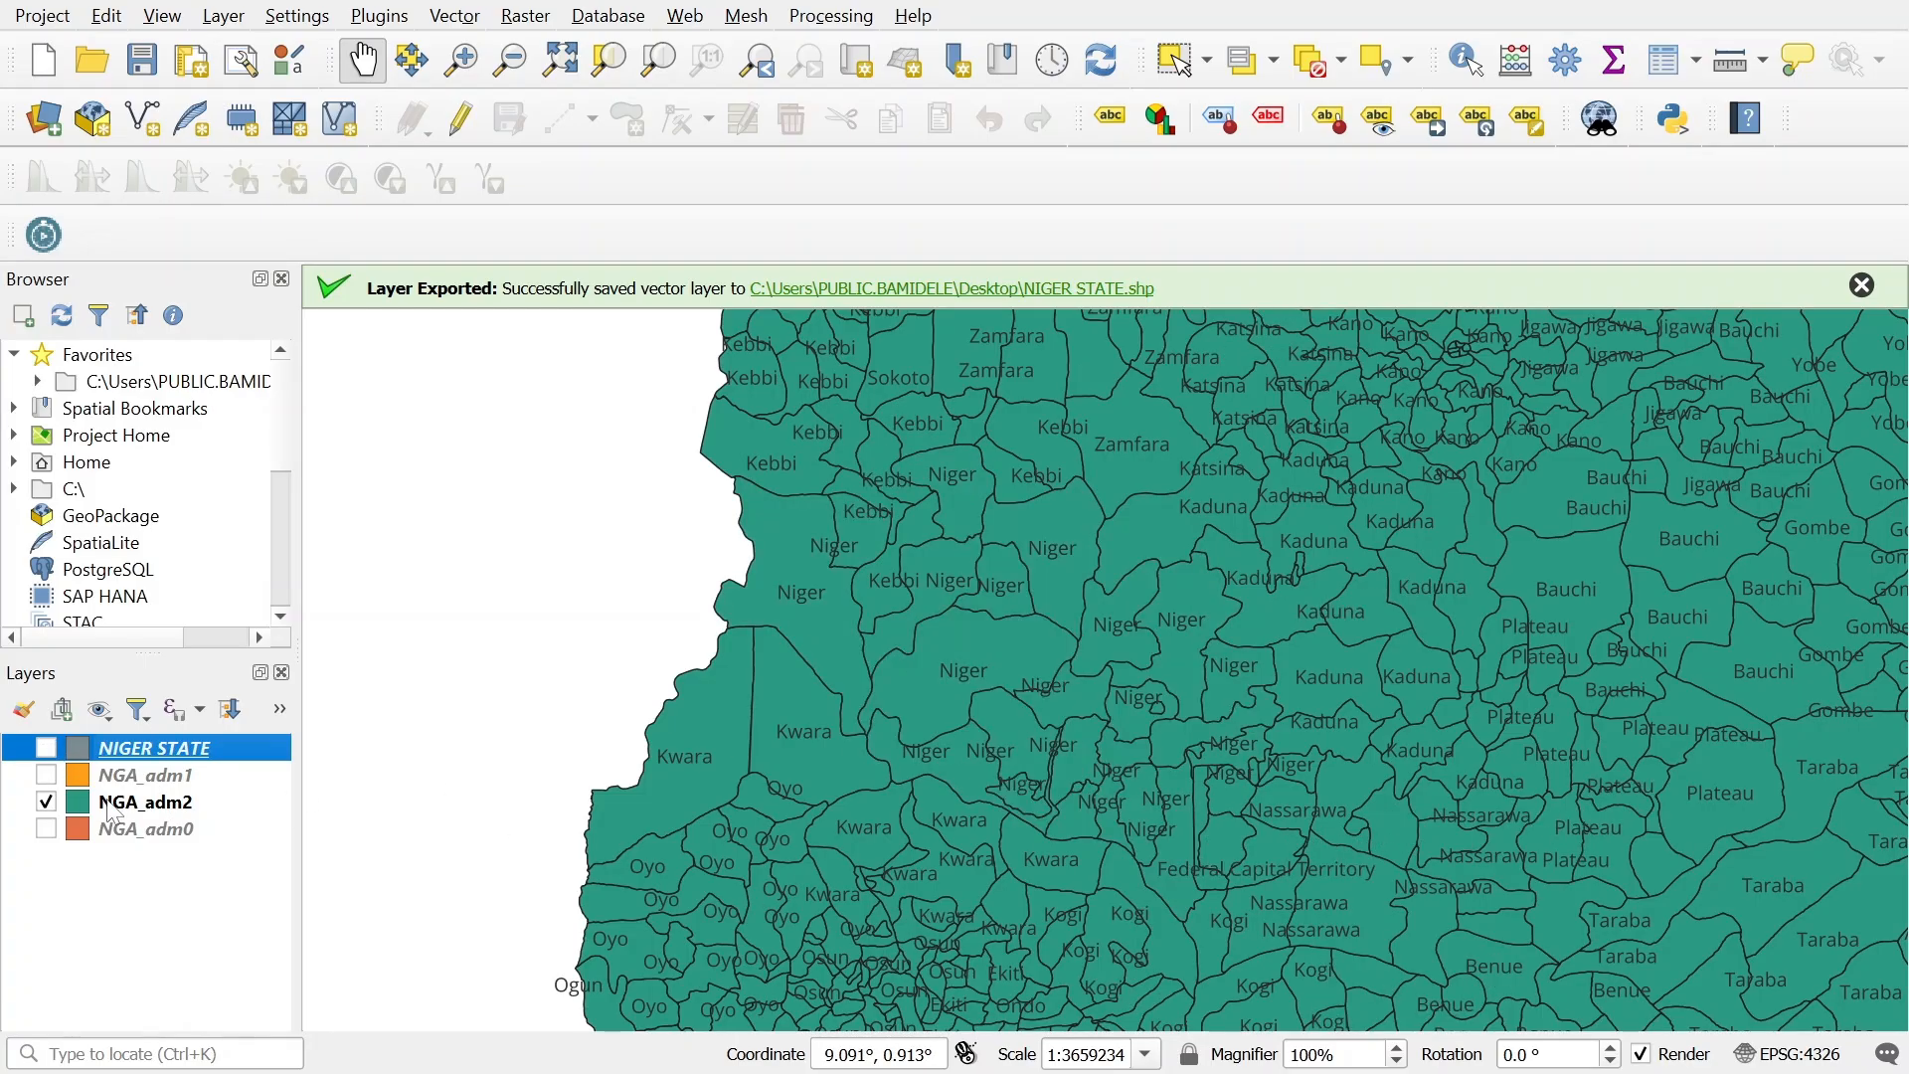
Open the NGA_adm2 attribute table and select the first record whose NAME_1 is Niger, the Agaie row.
{"action": "right_click", "coordinate": [109, 801]}
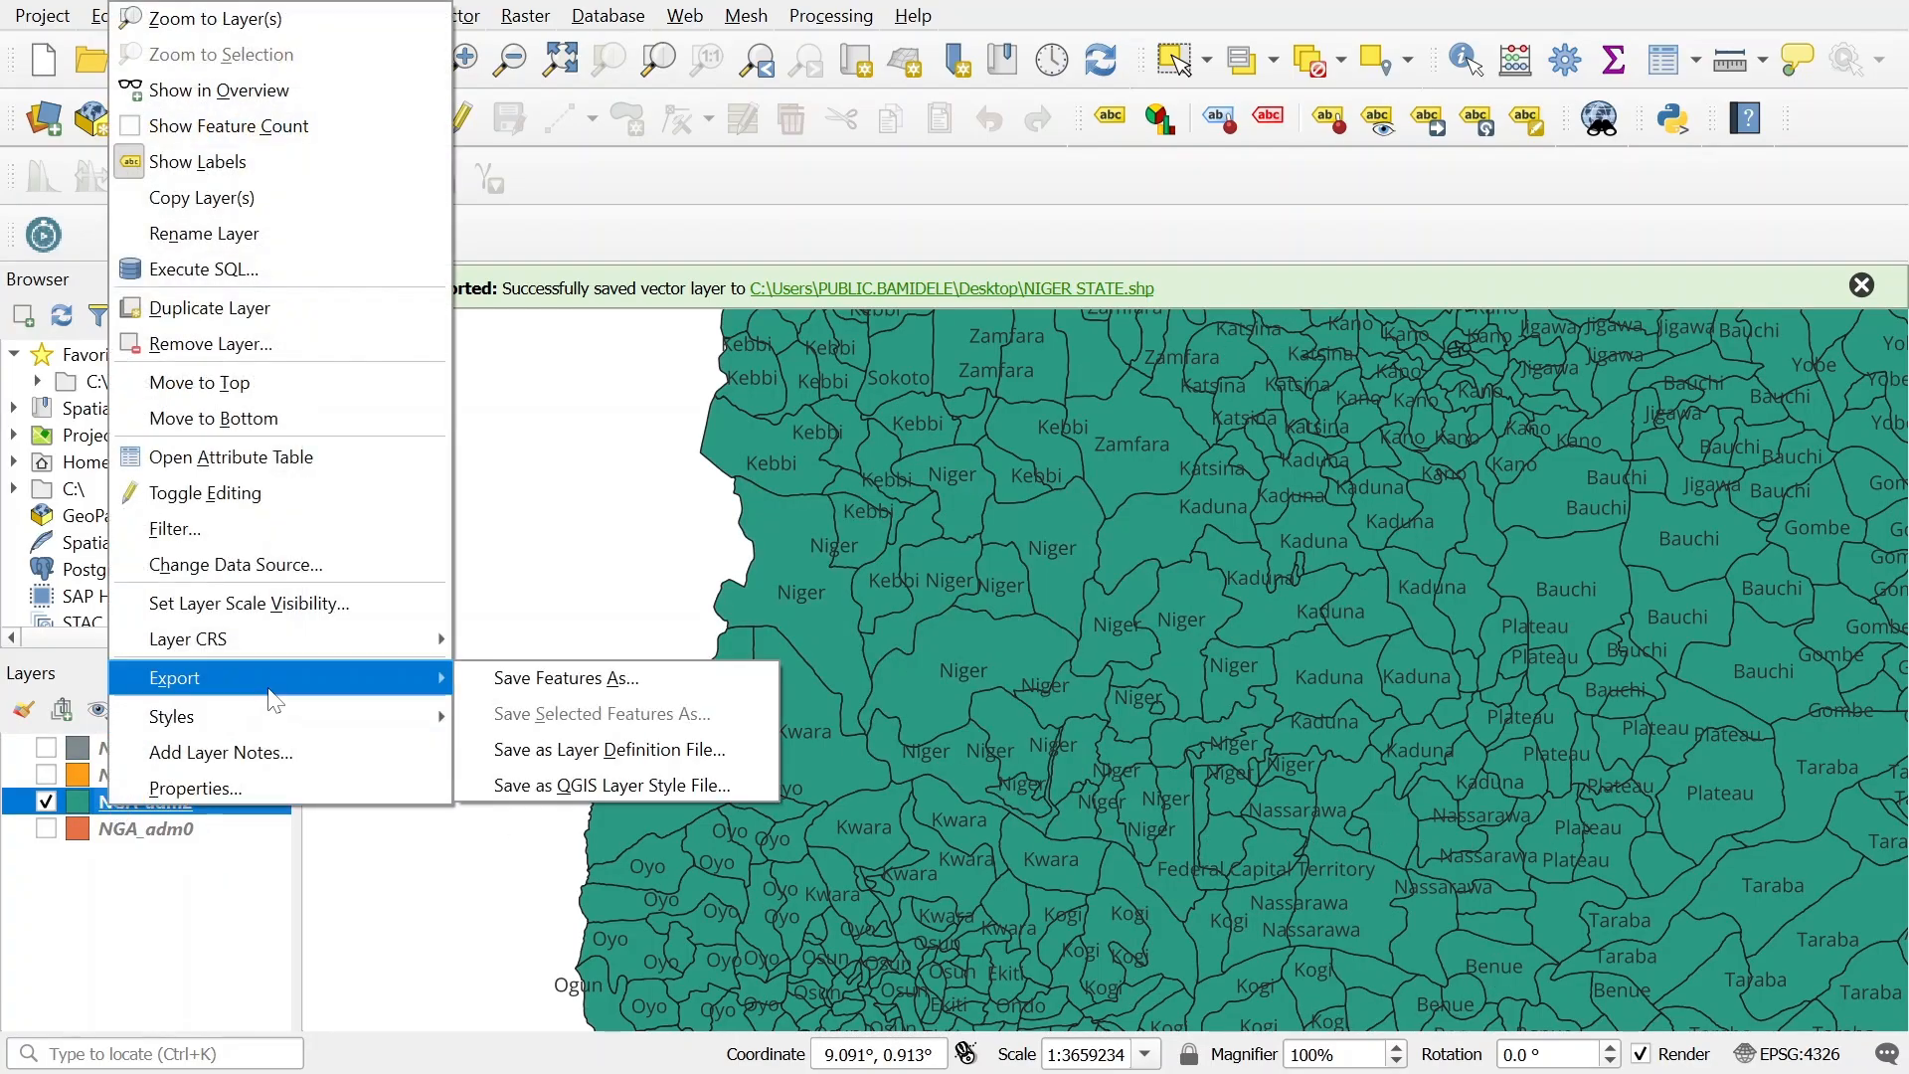
{"action": "left_click", "coordinate": [288, 460]}
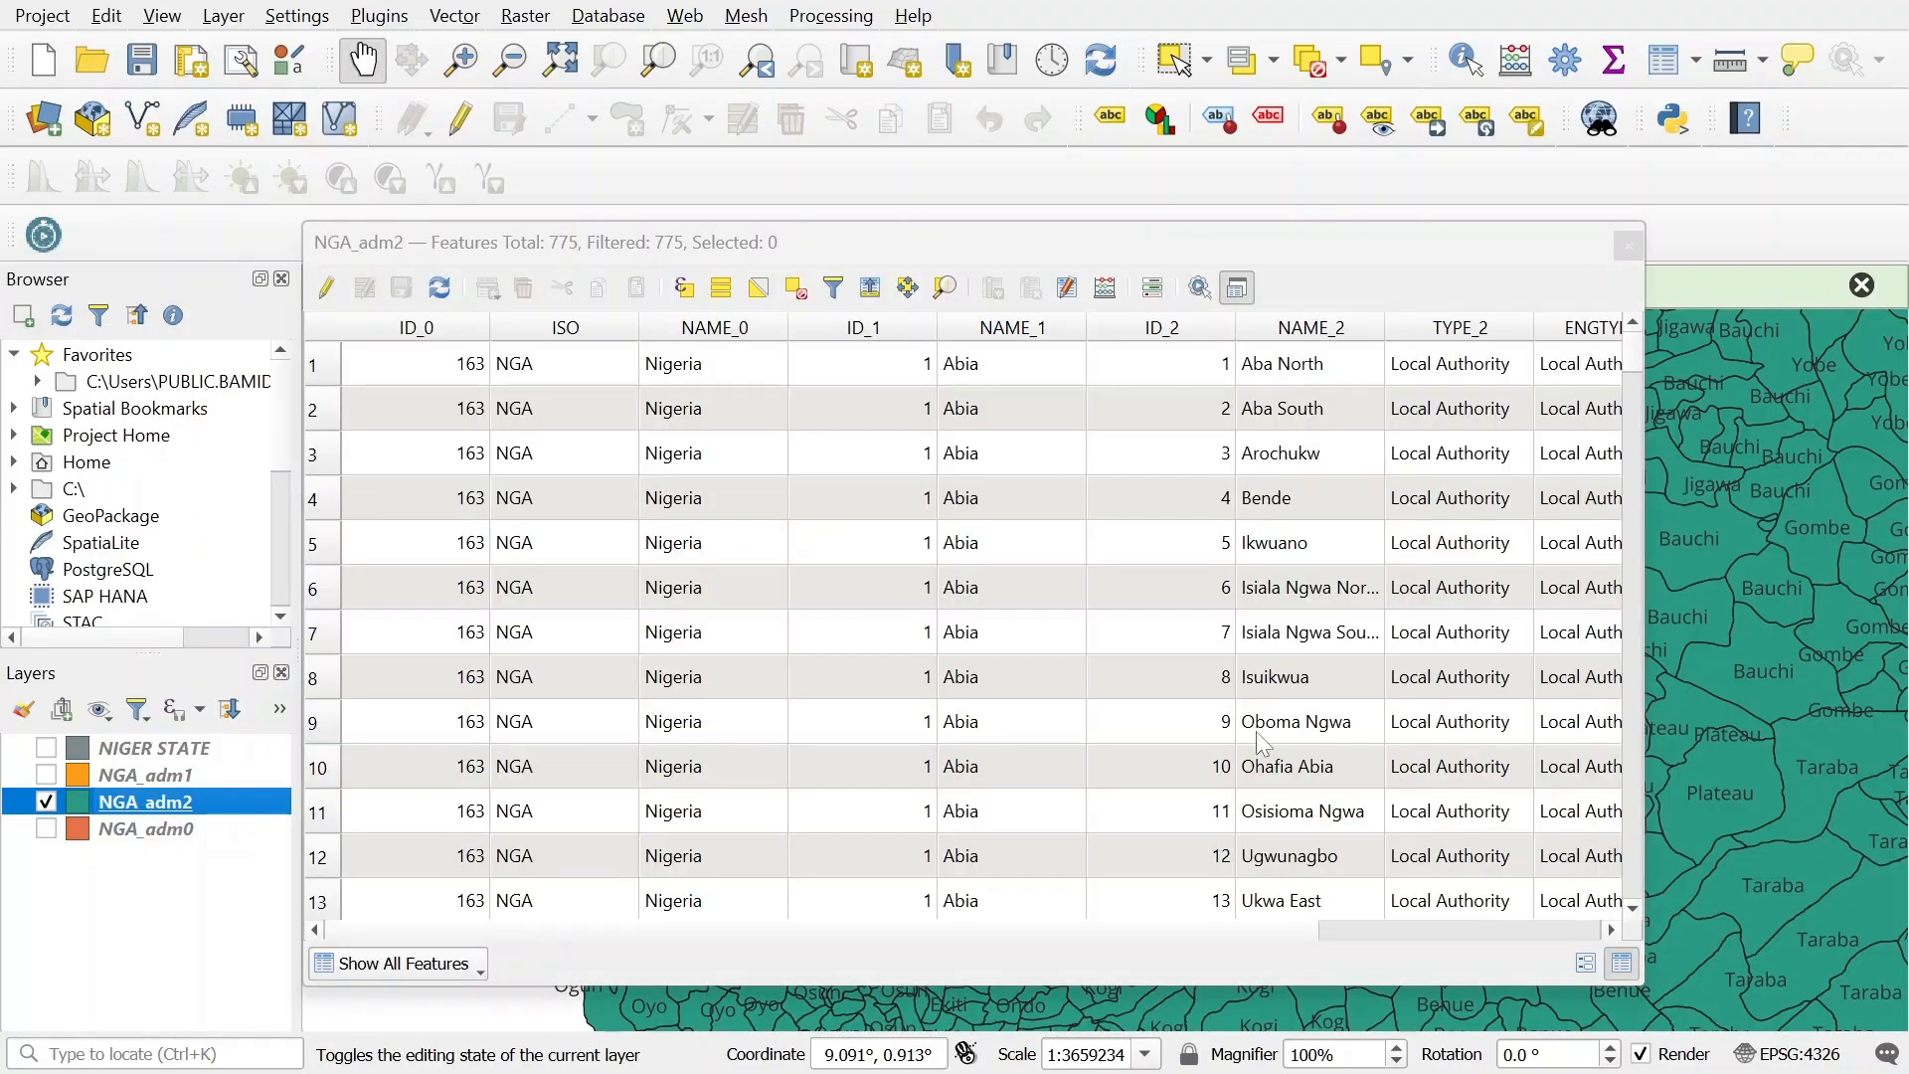
{"action": "scroll", "coordinate": [1368, 650], "scroll_direction": "down", "scroll_amount": 20}
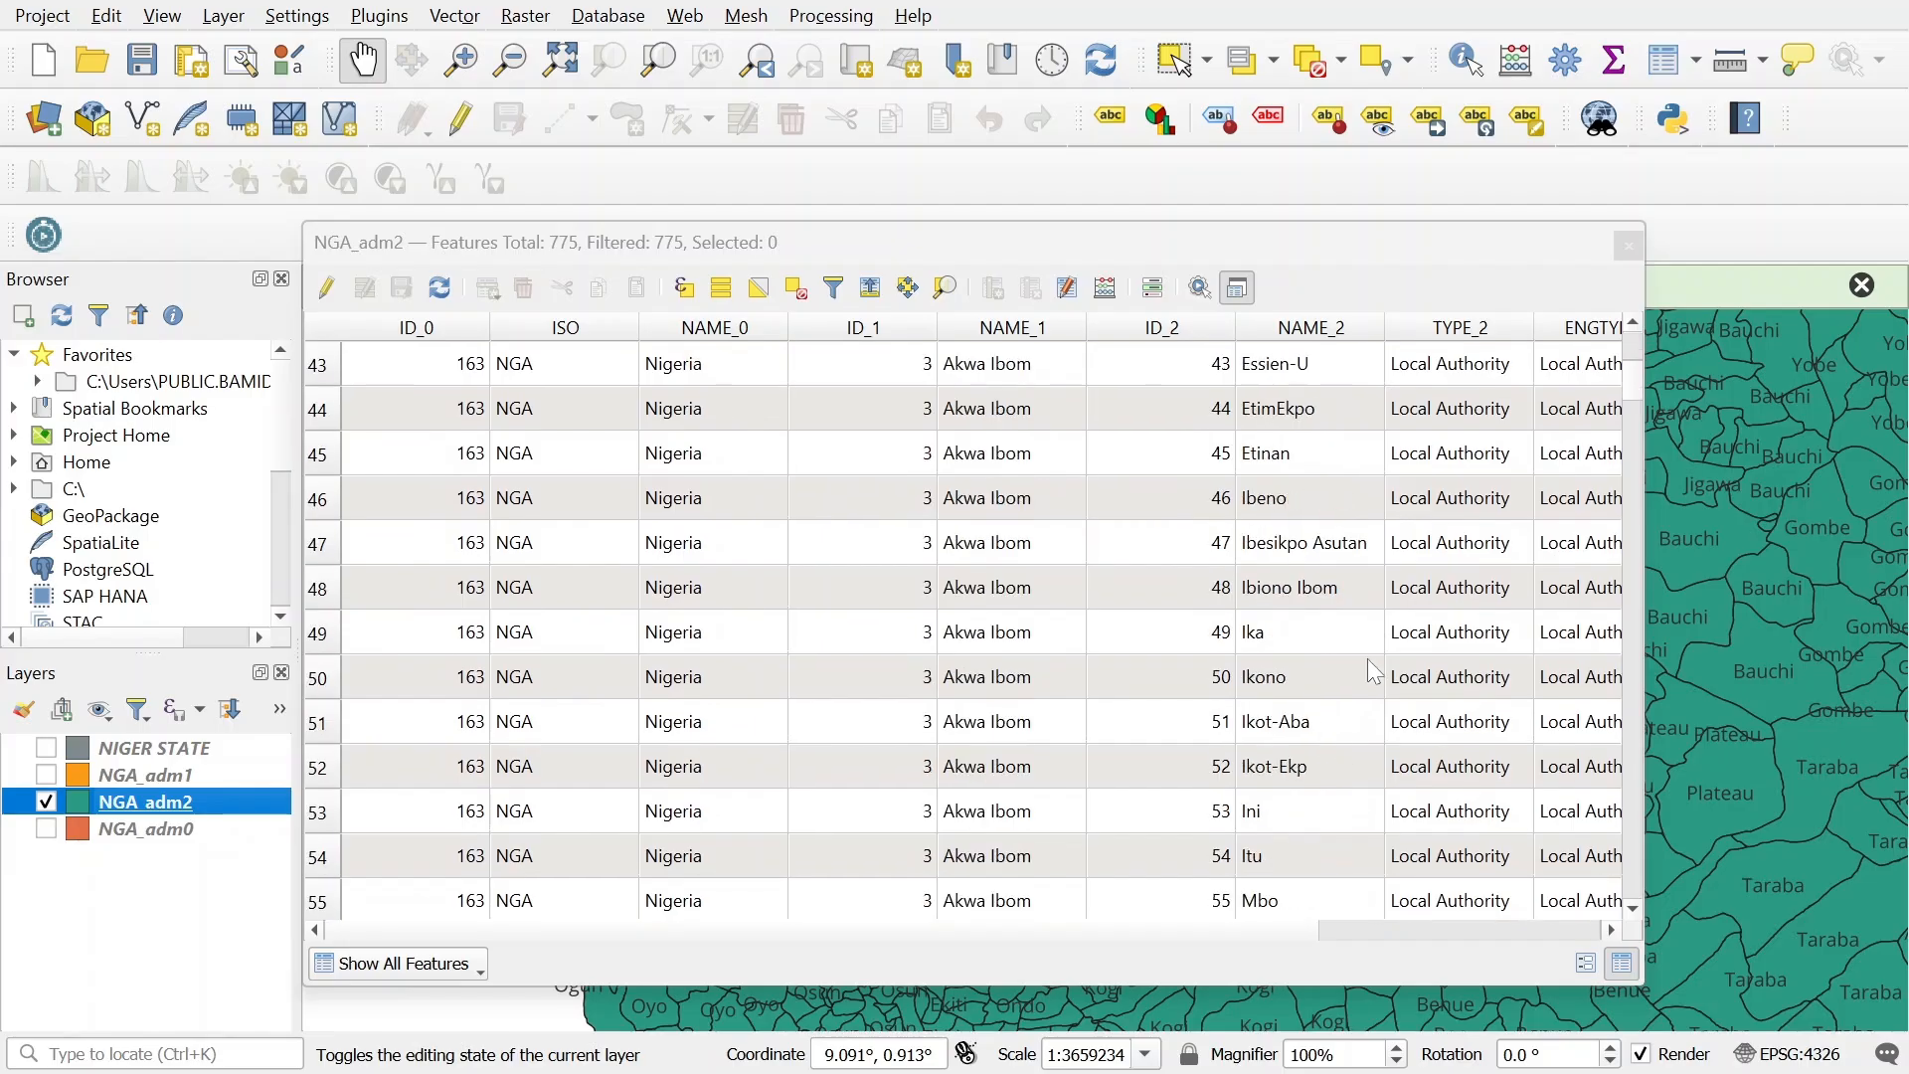
{"action": "scroll", "coordinate": [1150, 644], "scroll_direction": "down", "scroll_amount": 20}
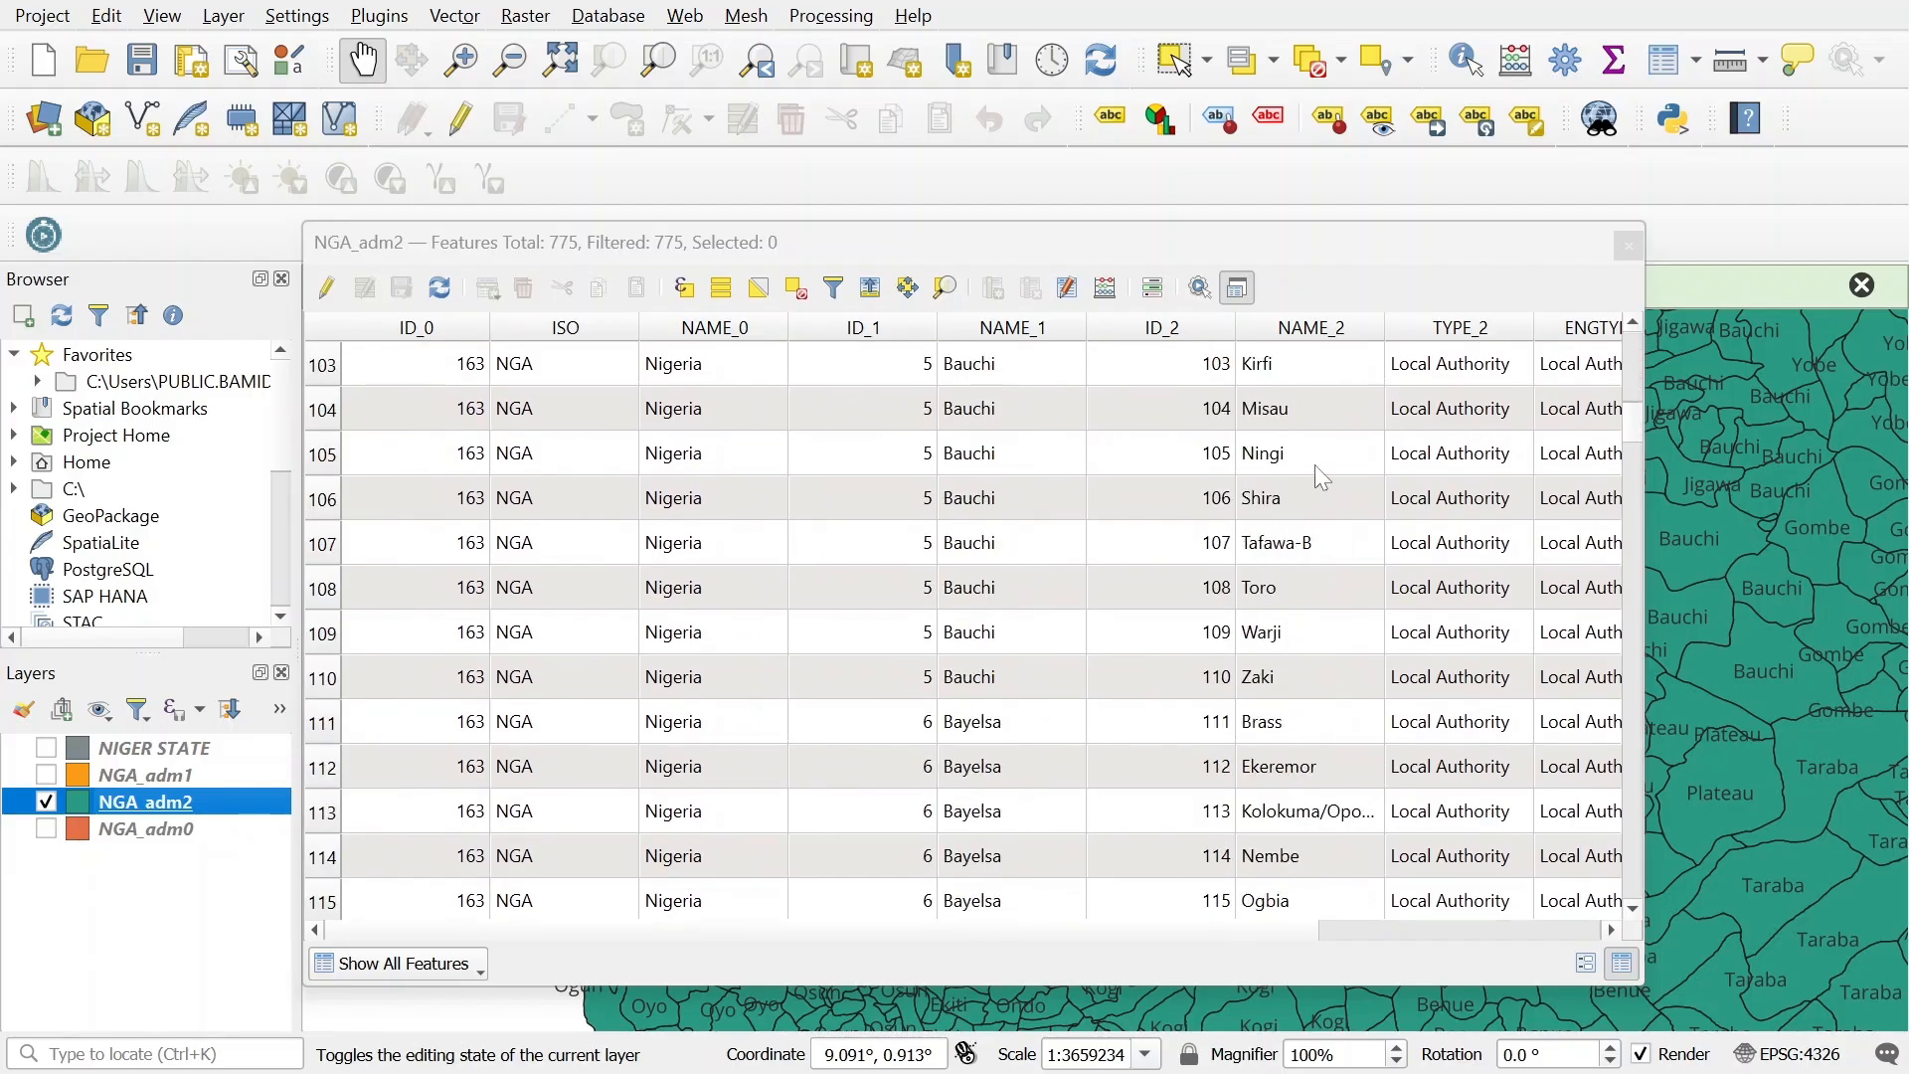
{"action": "scroll", "coordinate": [1322, 509], "scroll_direction": "down", "scroll_amount": 7}
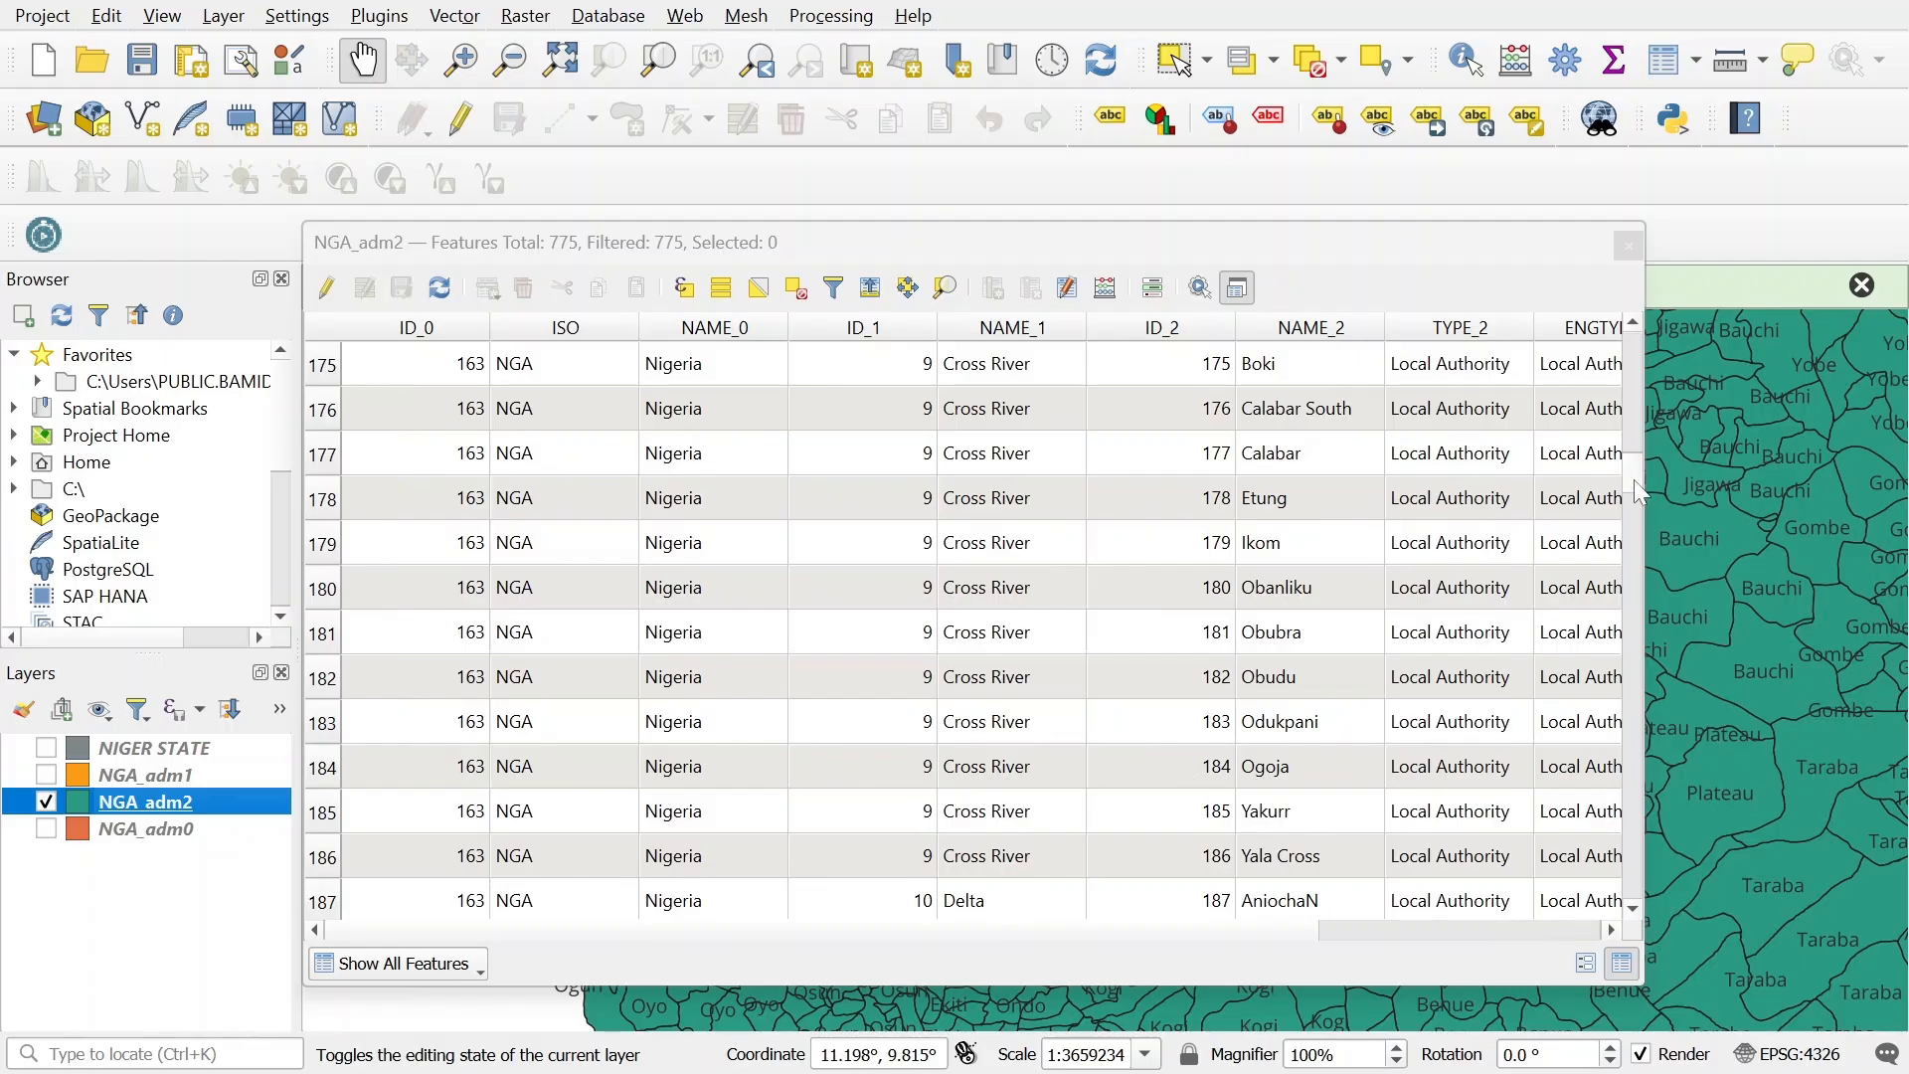
{"action": "left_click_drag", "start_coordinate": [1640, 492], "coordinate": [1598, 747]}
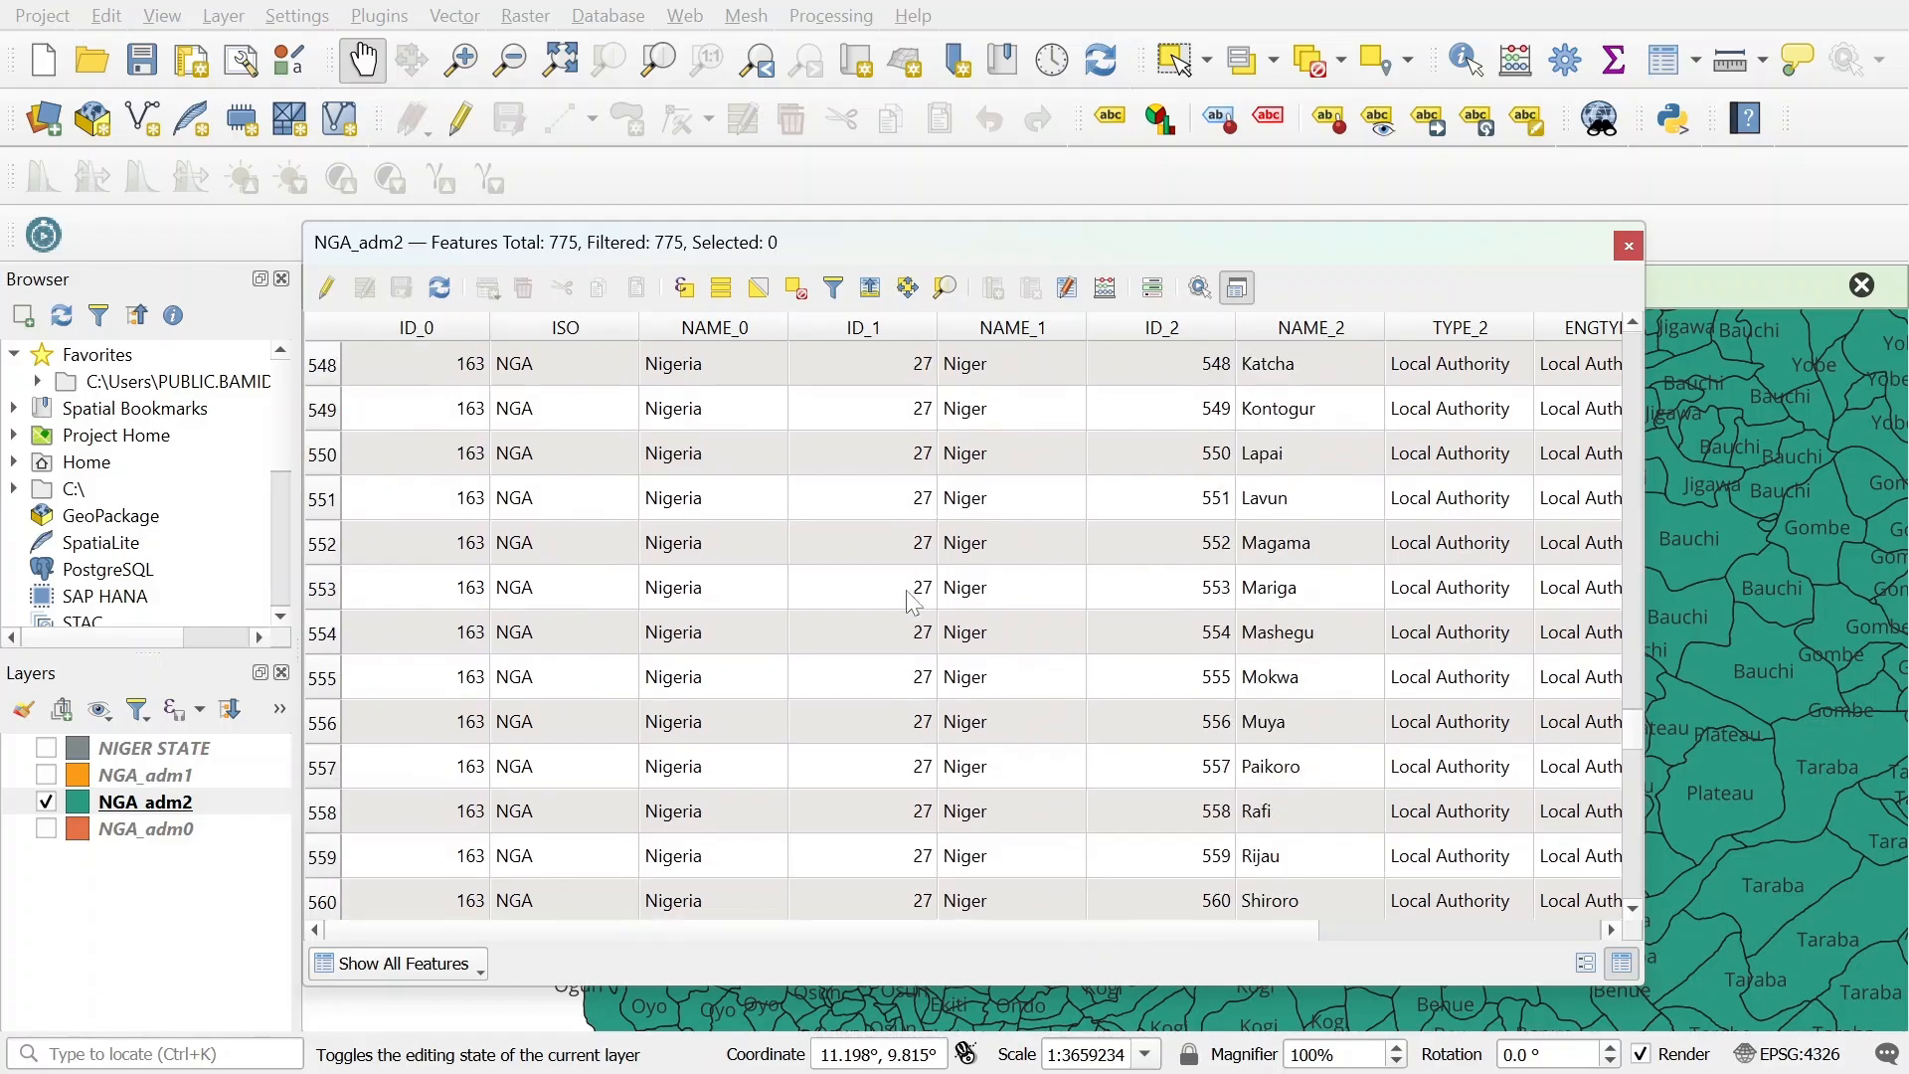
{"action": "scroll", "coordinate": [913, 600], "scroll_direction": "up", "scroll_amount": 6}
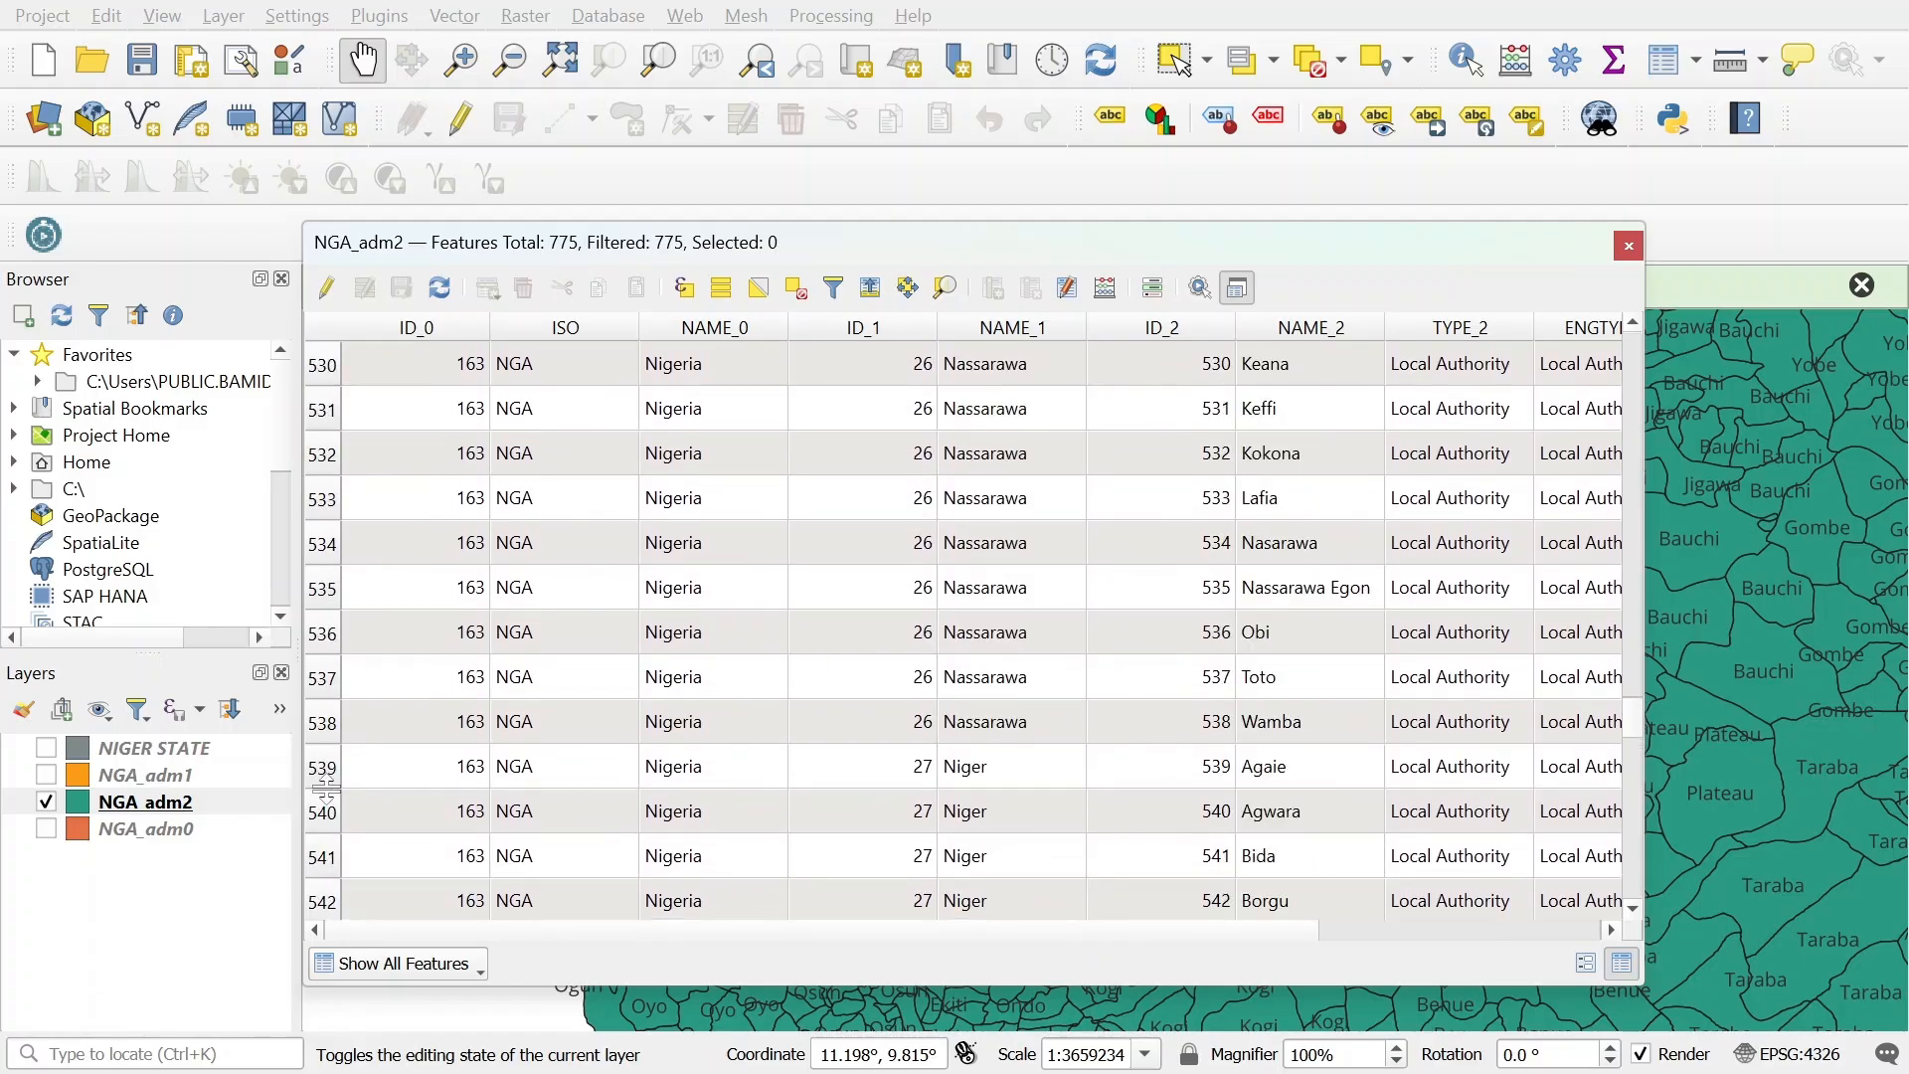
{"action": "left_click", "coordinate": [323, 768]}
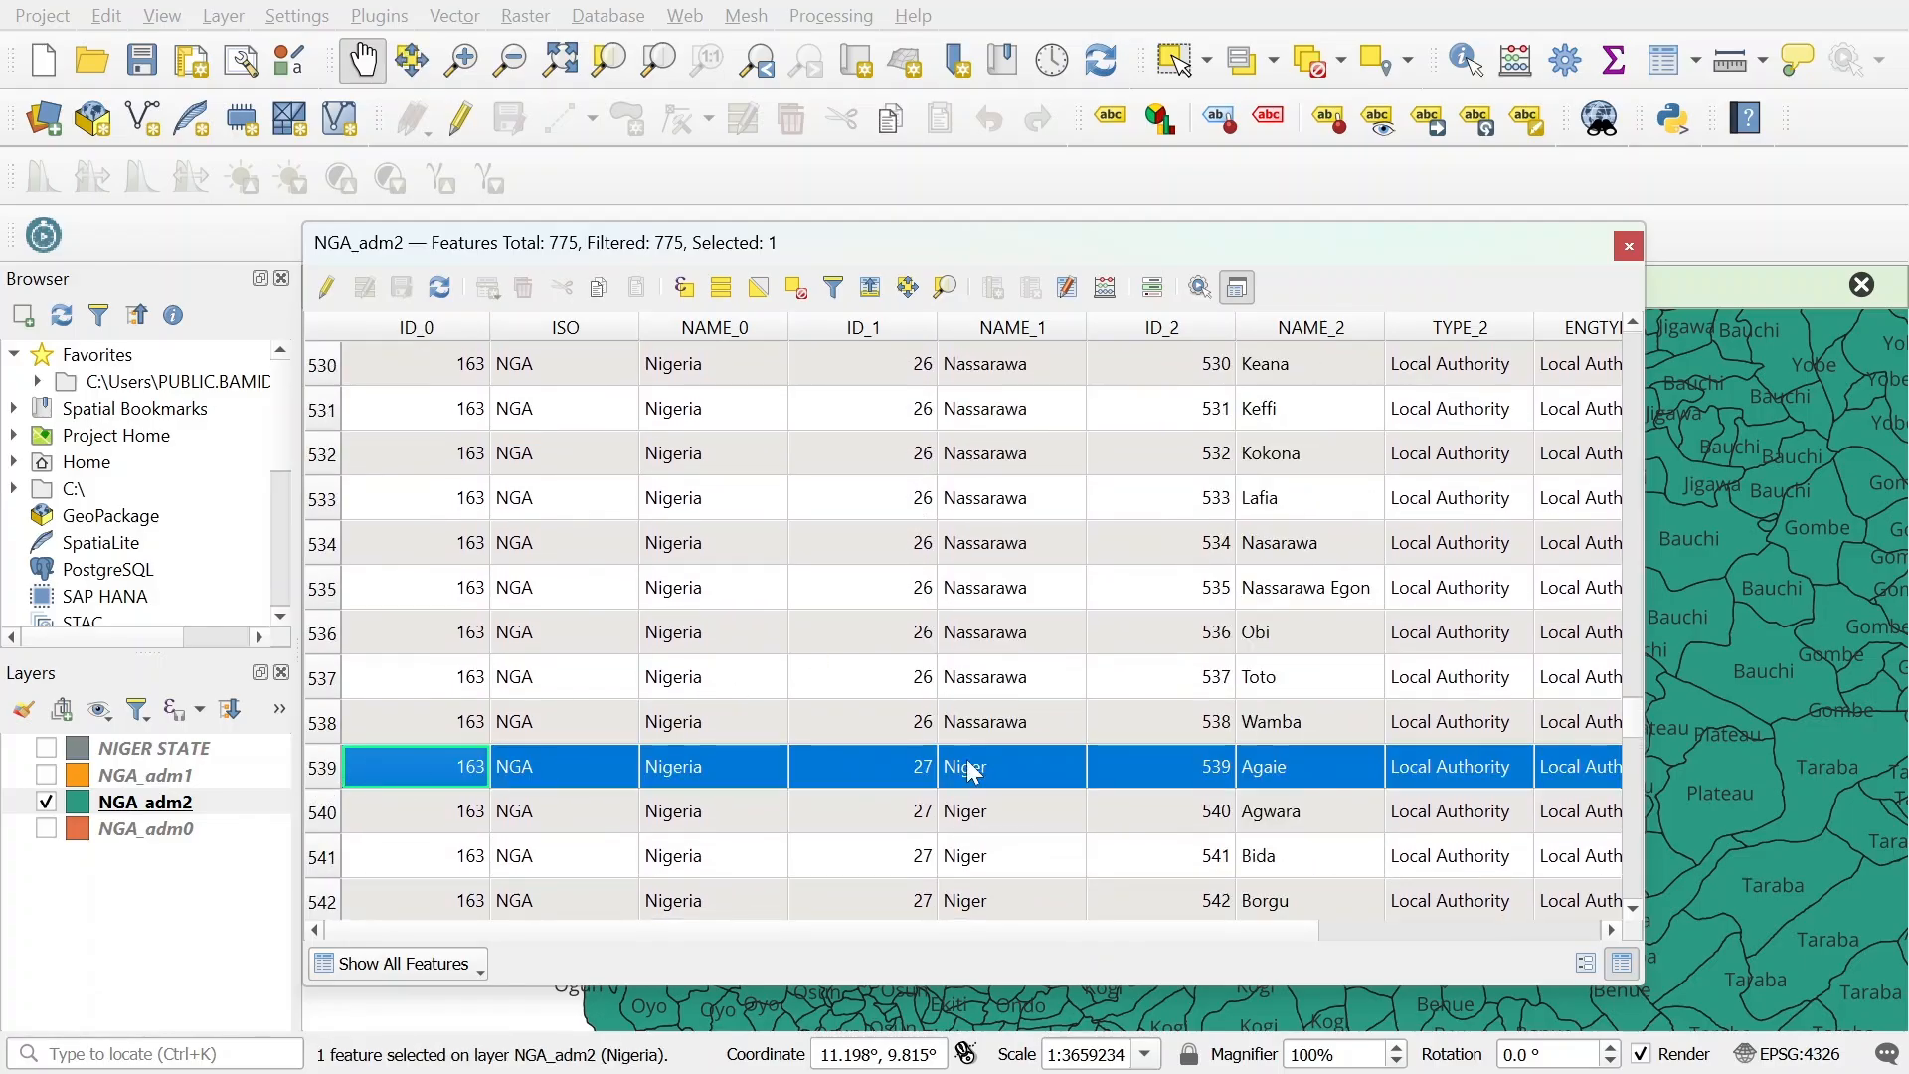
Extend the selection through Wushishi so only the Niger records, rows 539 to 563, are selected, and close the attribute table.
{"action": "mouse_move", "coordinate": [1630, 720]}
{"action": "left_mouse_down"}
{"action": "mouse_move", "coordinate": [1632, 741]}
{"action": "mouse_move", "coordinate": [1632, 725]}
{"action": "left_mouse_up"}
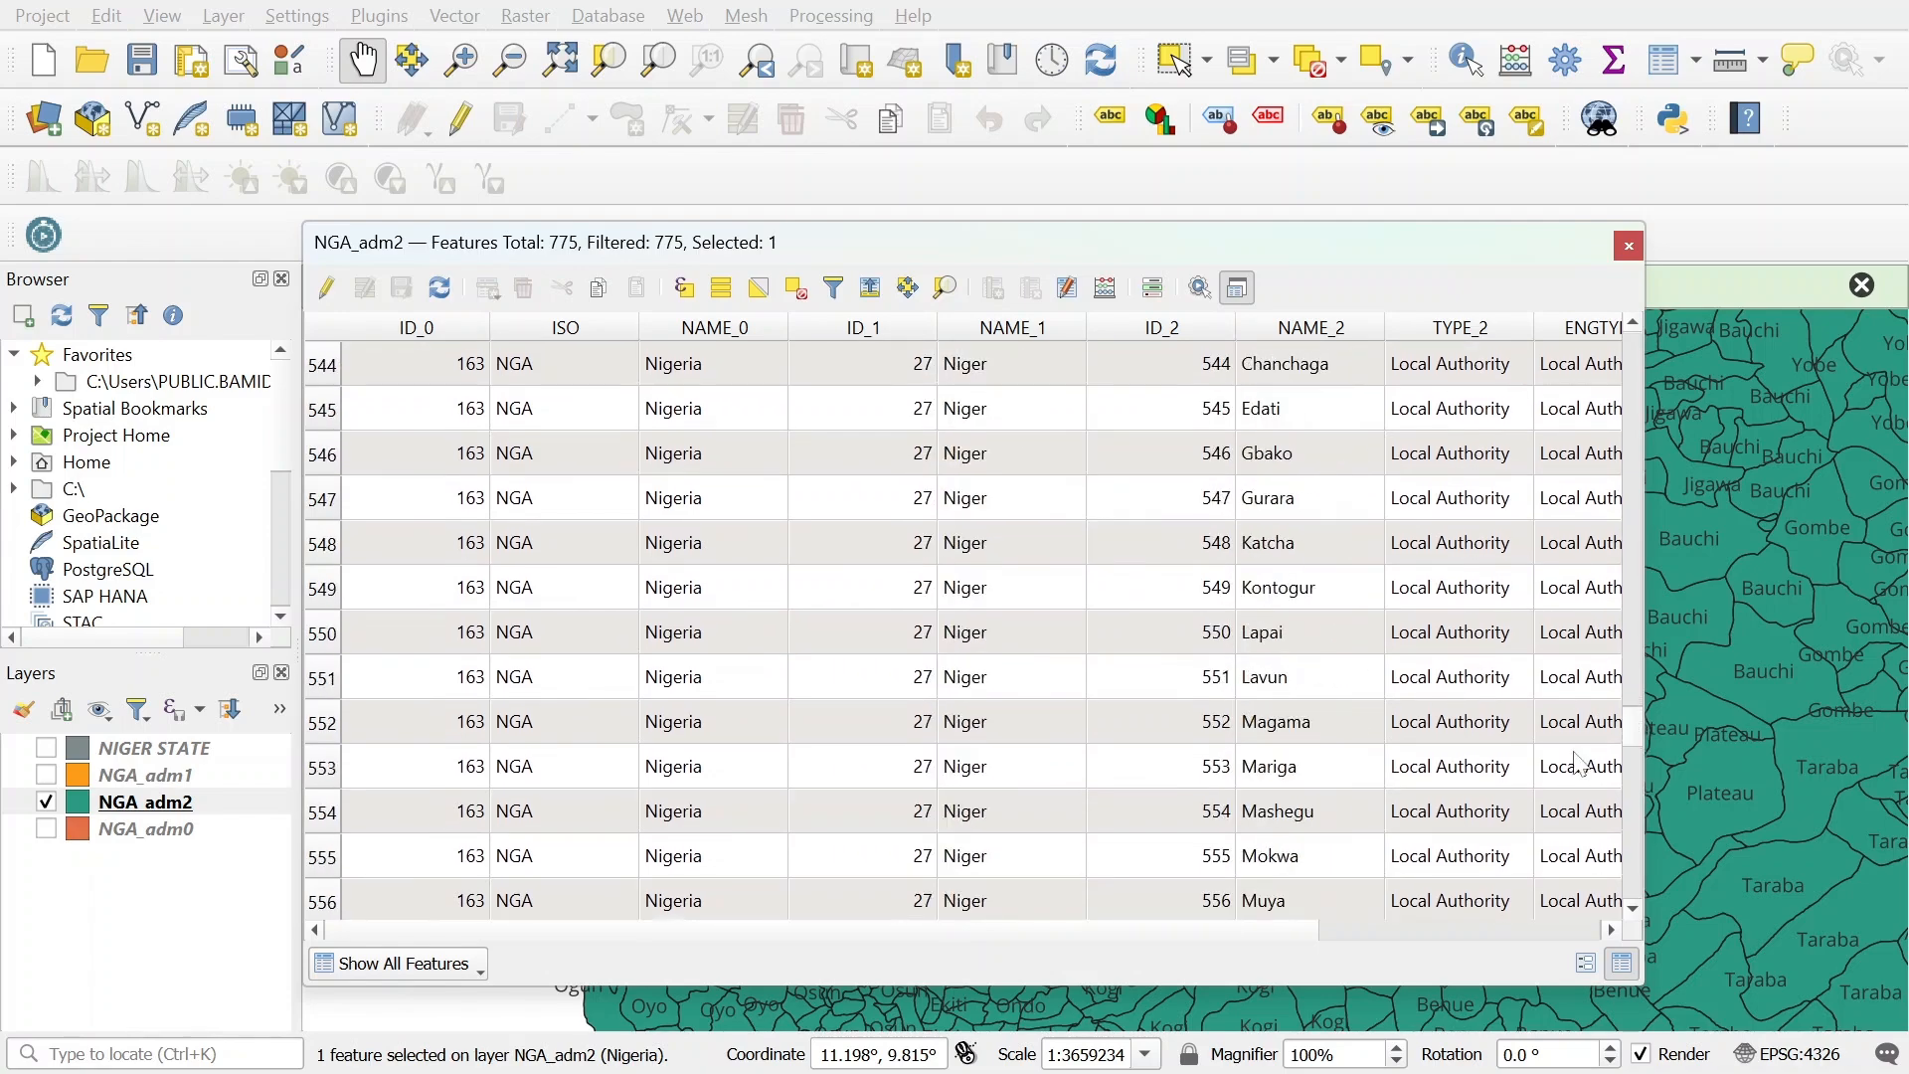
{"action": "scroll", "coordinate": [1198, 758], "scroll_direction": "right", "scroll_amount": 3}
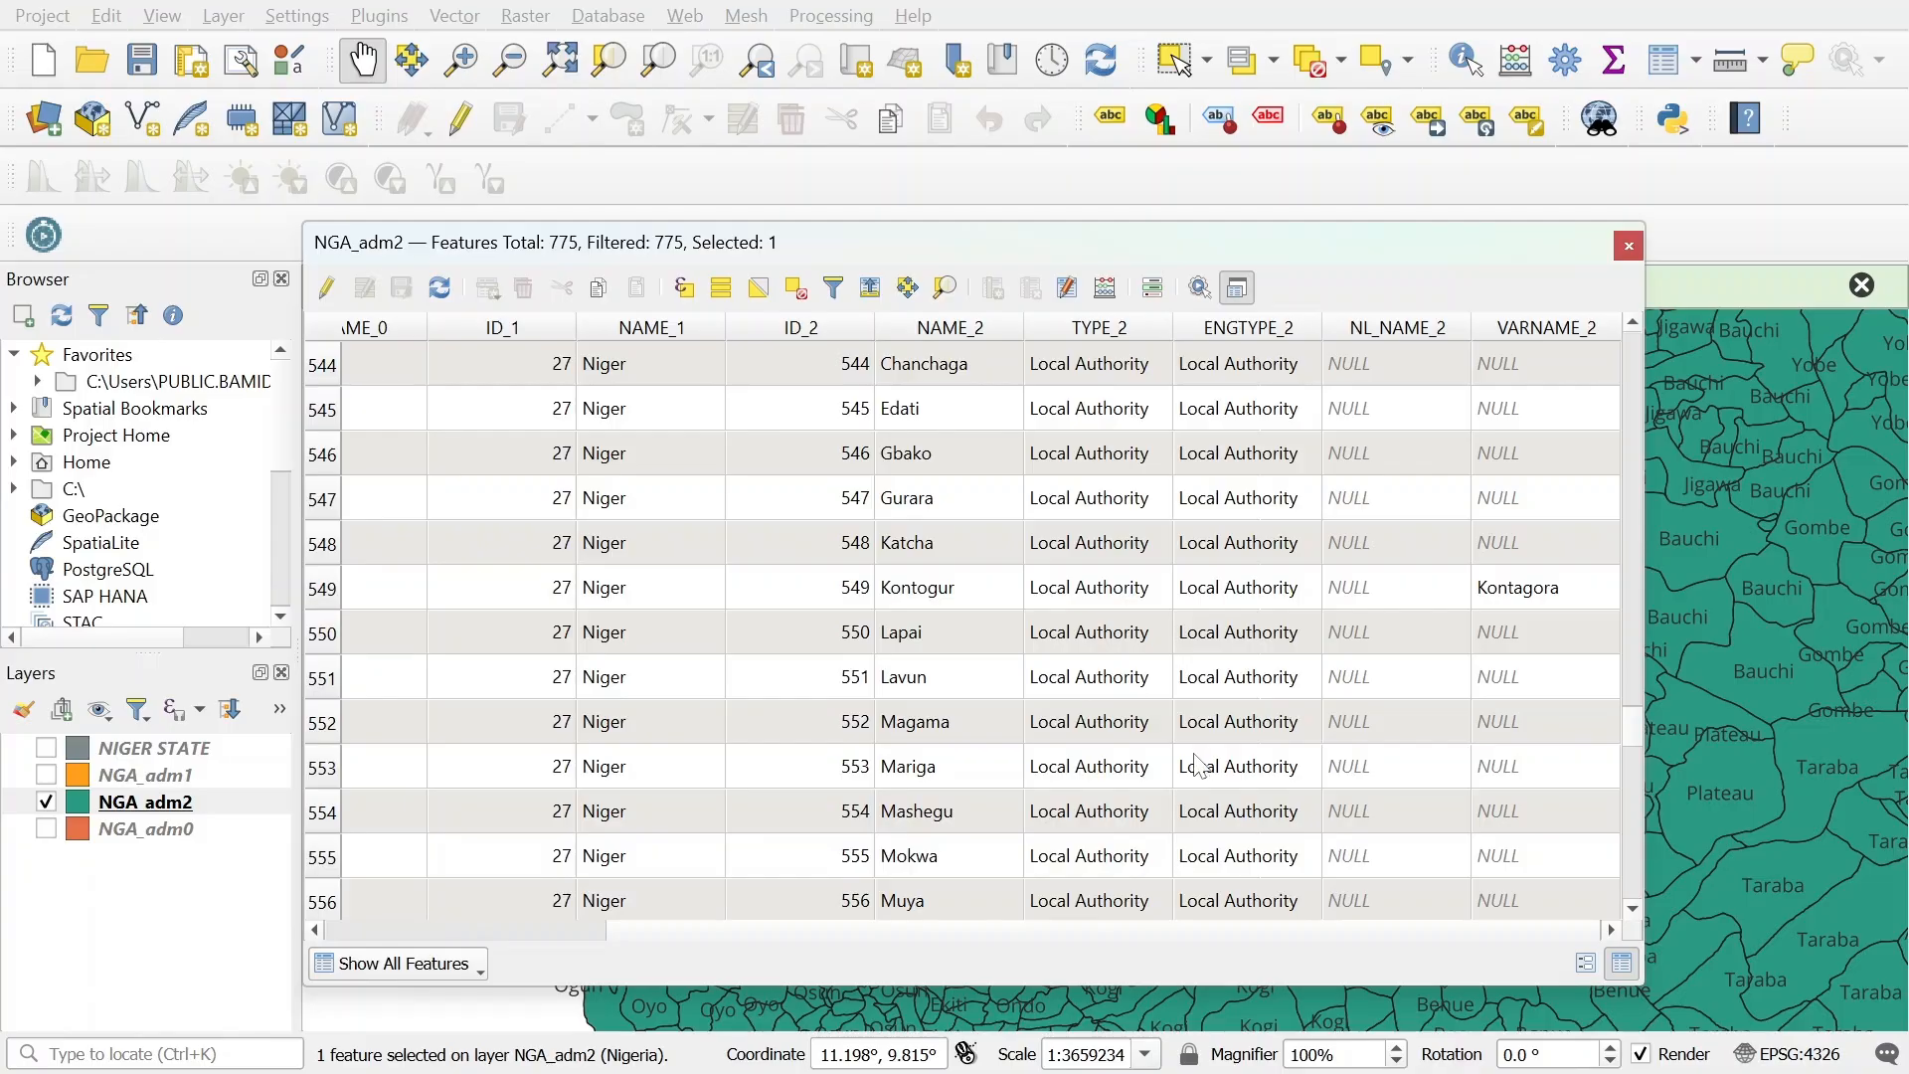
{"action": "left_click", "coordinate": [320, 905], "text": "shift"}
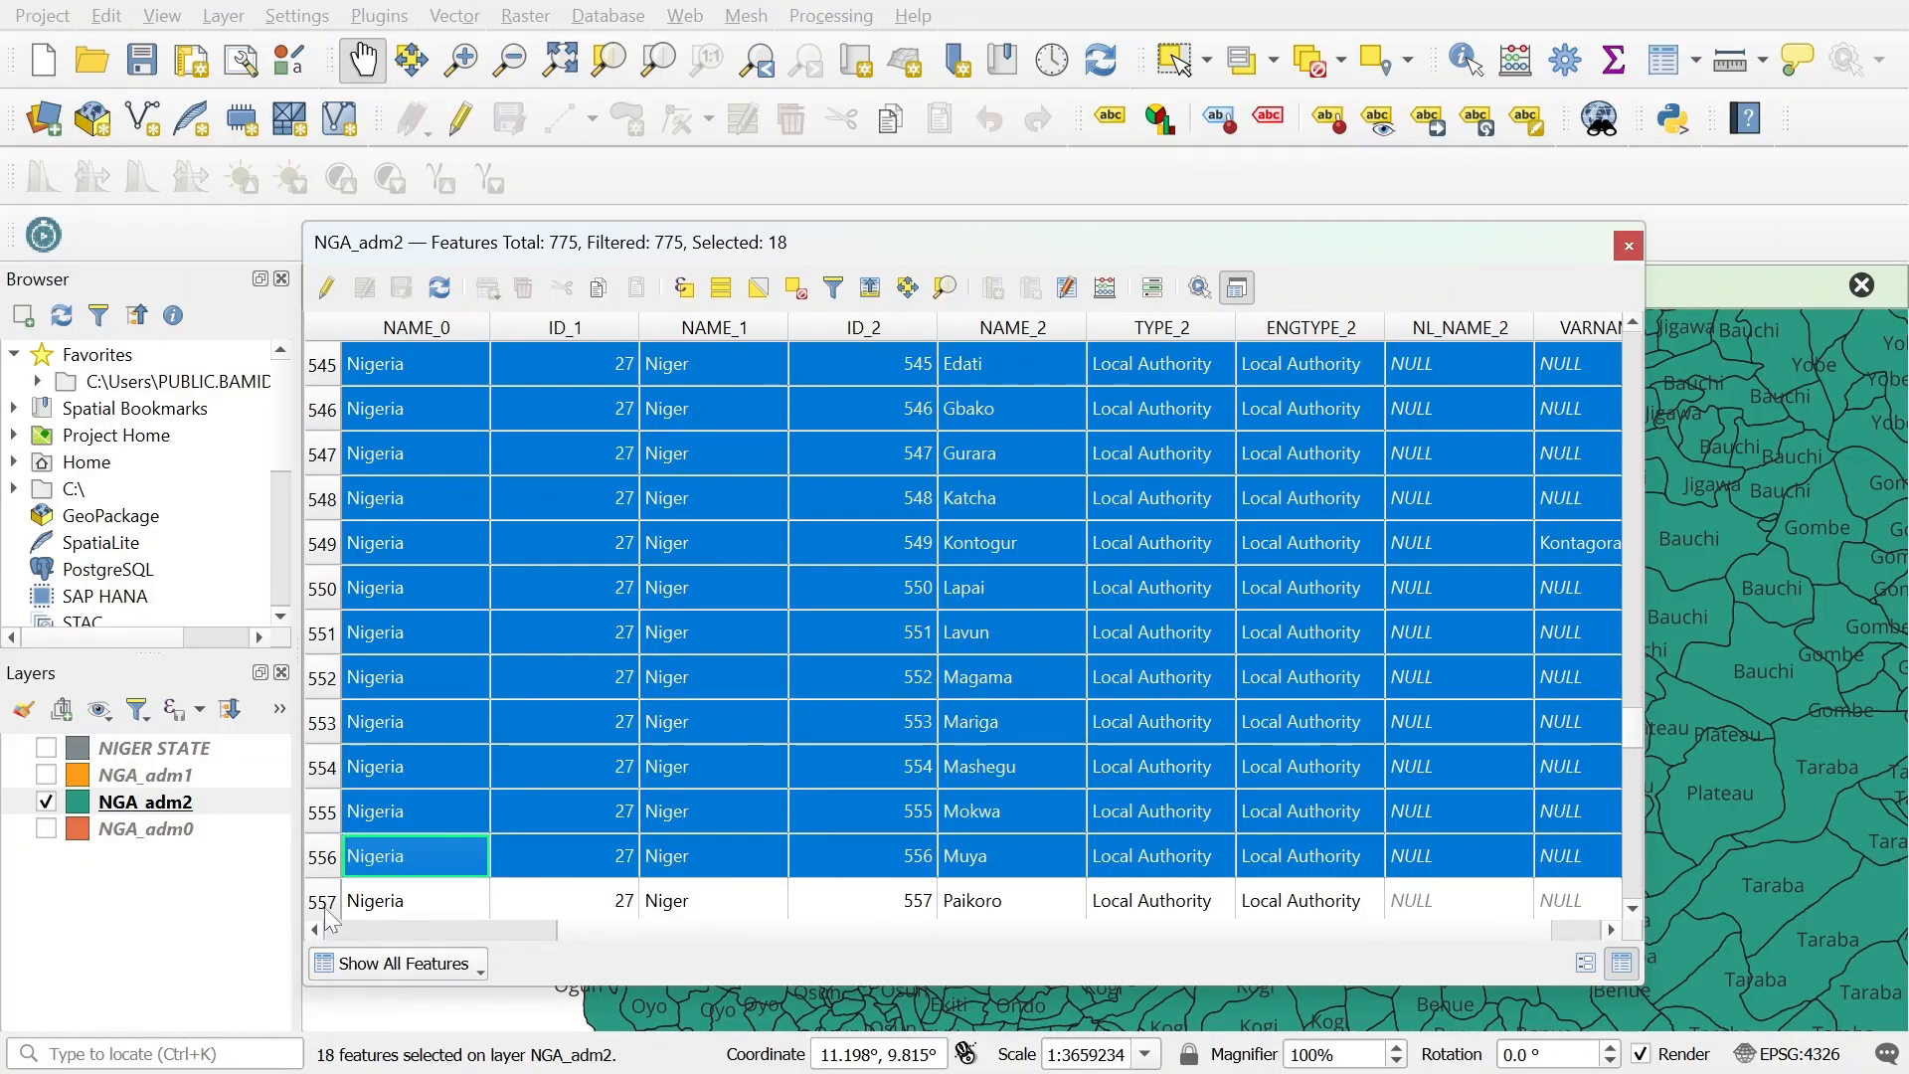
{"action": "left_click", "coordinate": [325, 910], "text": "shift"}
{"action": "left_click", "coordinate": [326, 907], "text": "shift"}
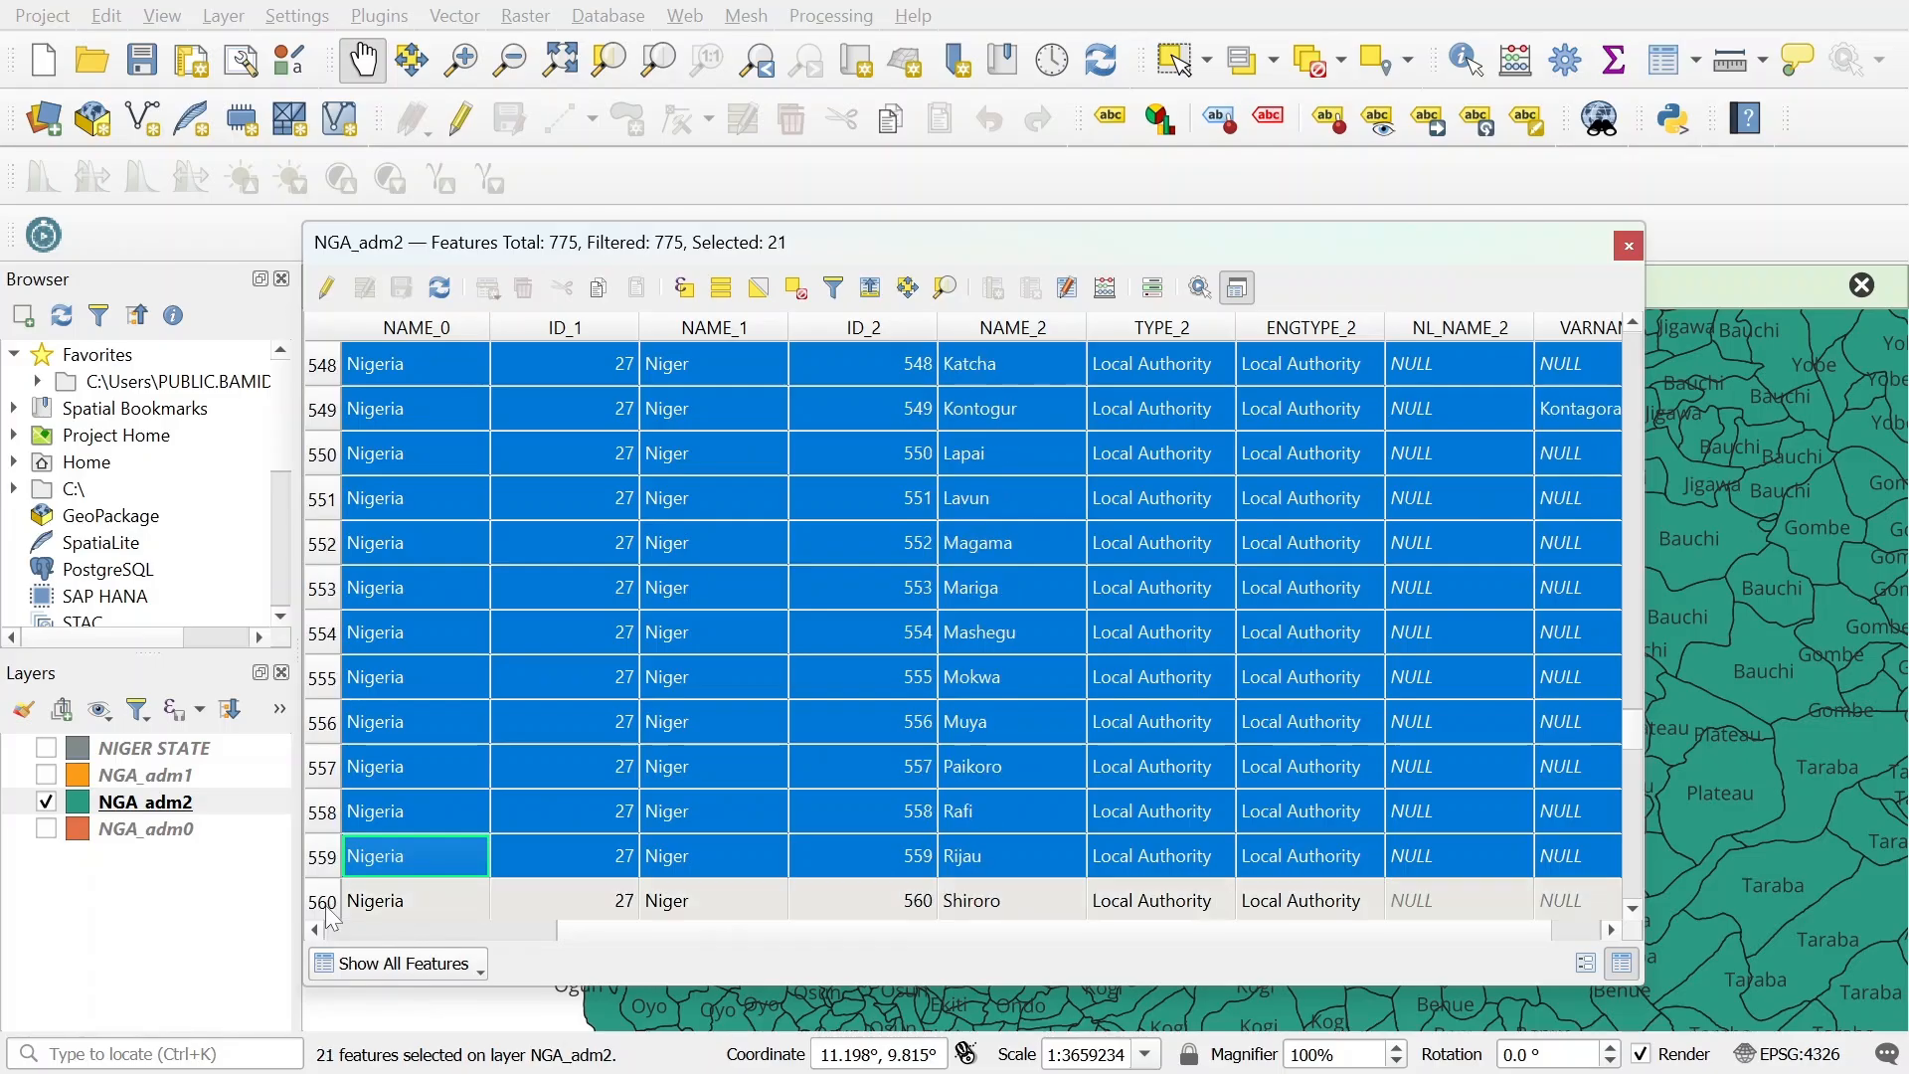
{"action": "left_click", "coordinate": [326, 907], "text": "shift"}
{"action": "left_click", "coordinate": [318, 905], "text": "shift"}
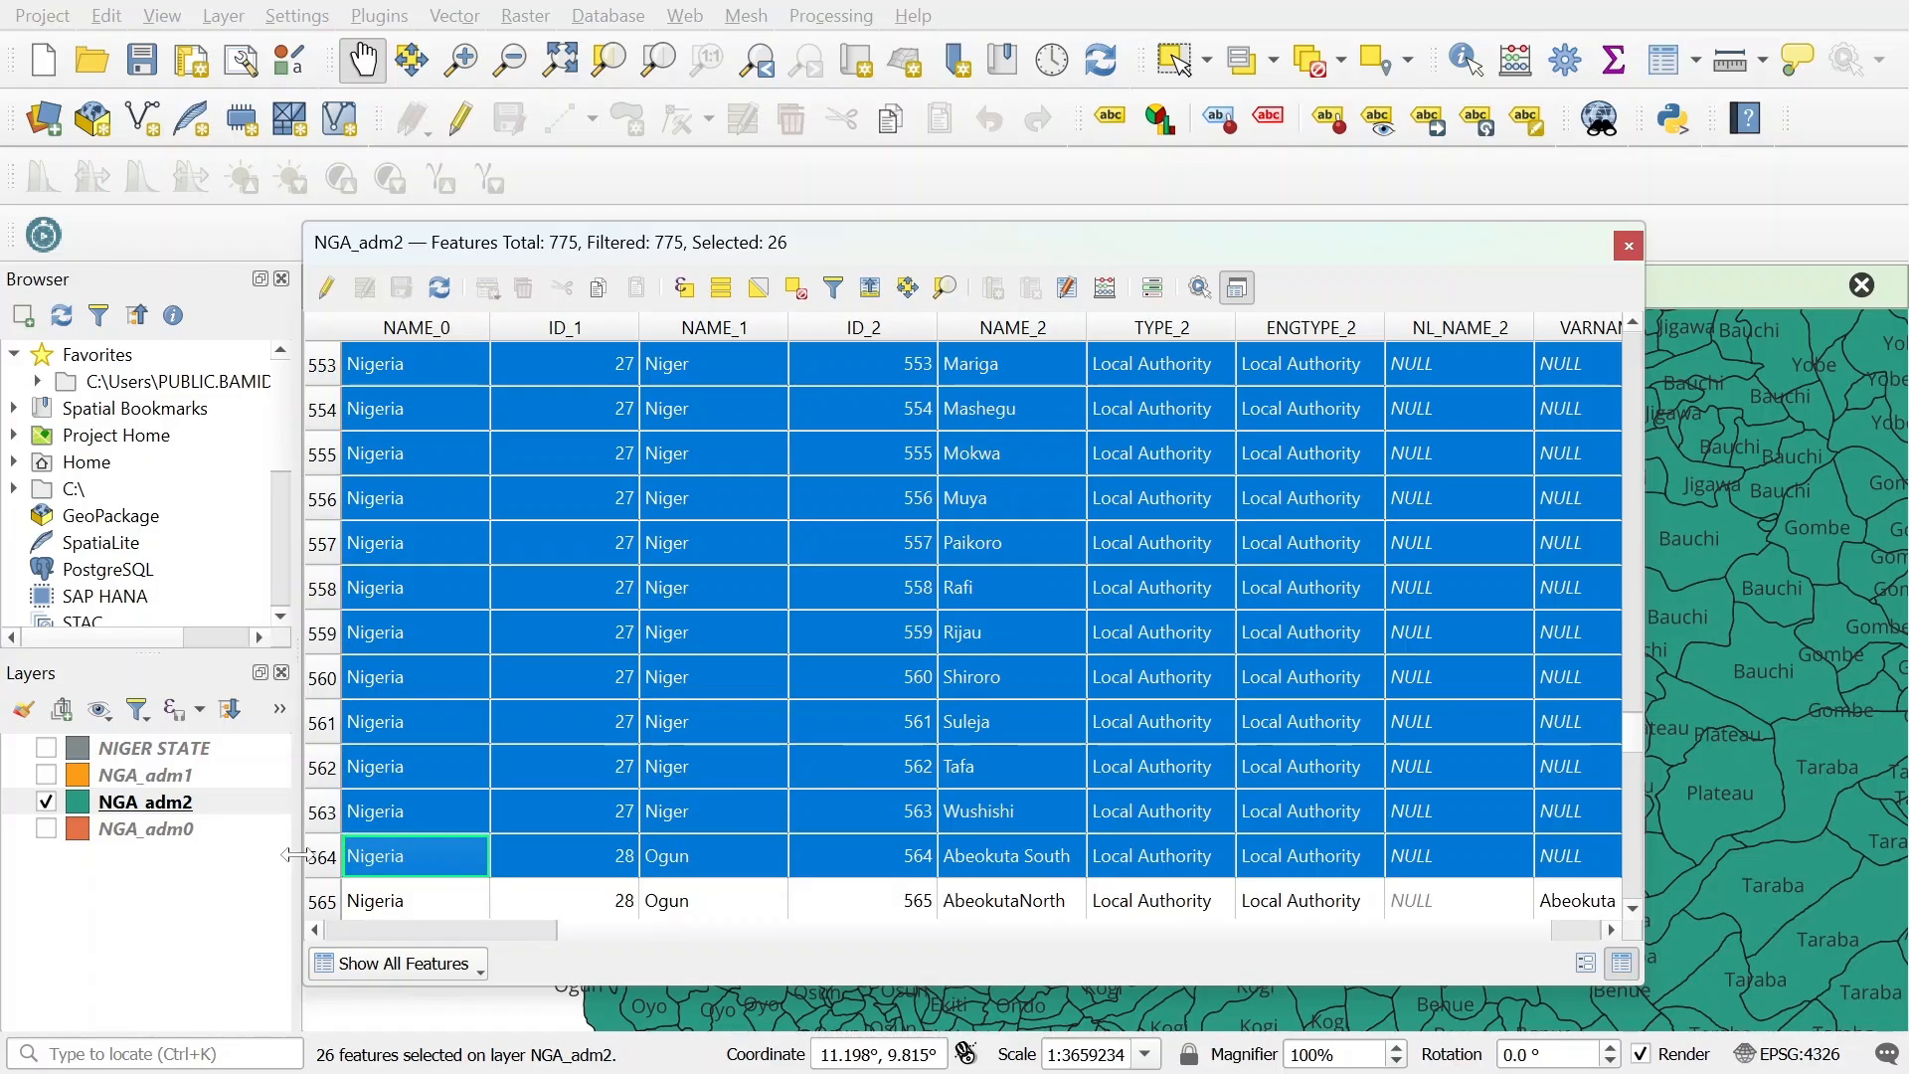
{"action": "left_click", "coordinate": [321, 859], "text": "ctrl"}
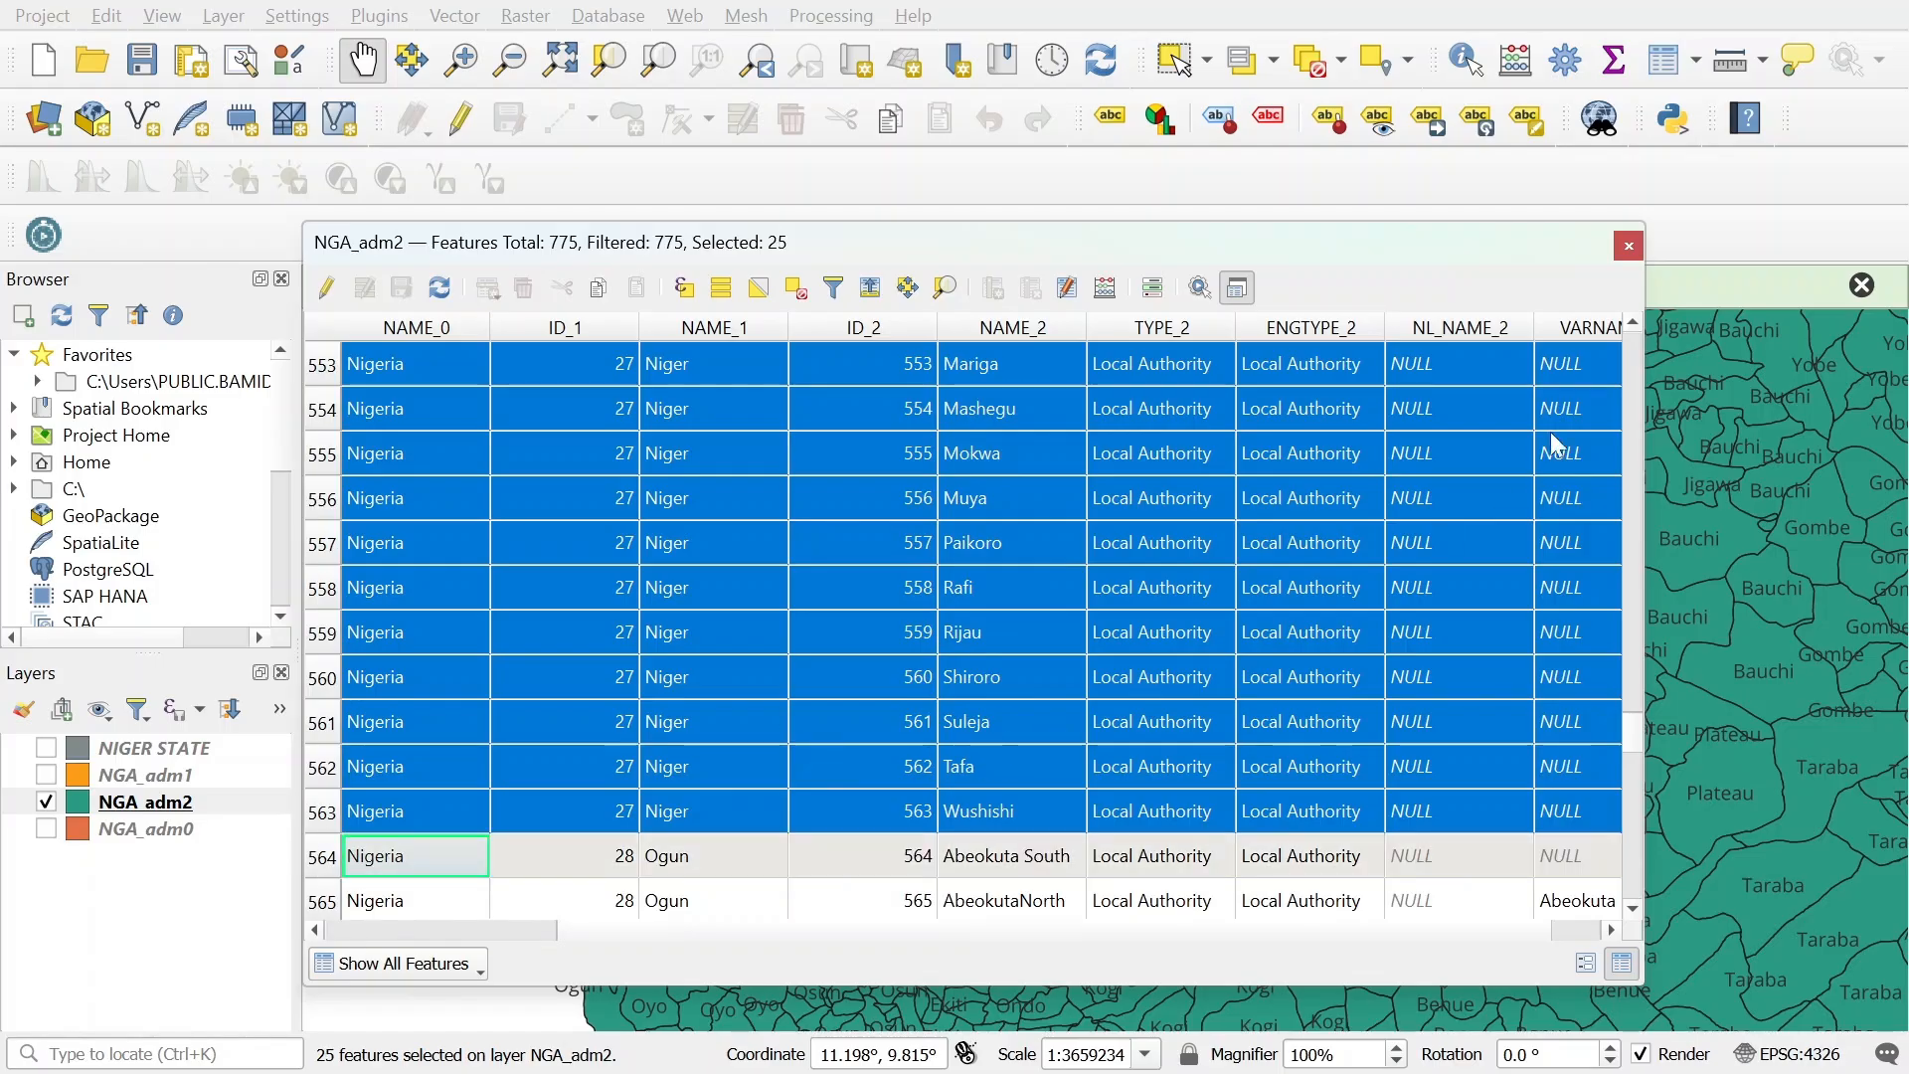
{"action": "left_click", "coordinate": [1631, 247]}
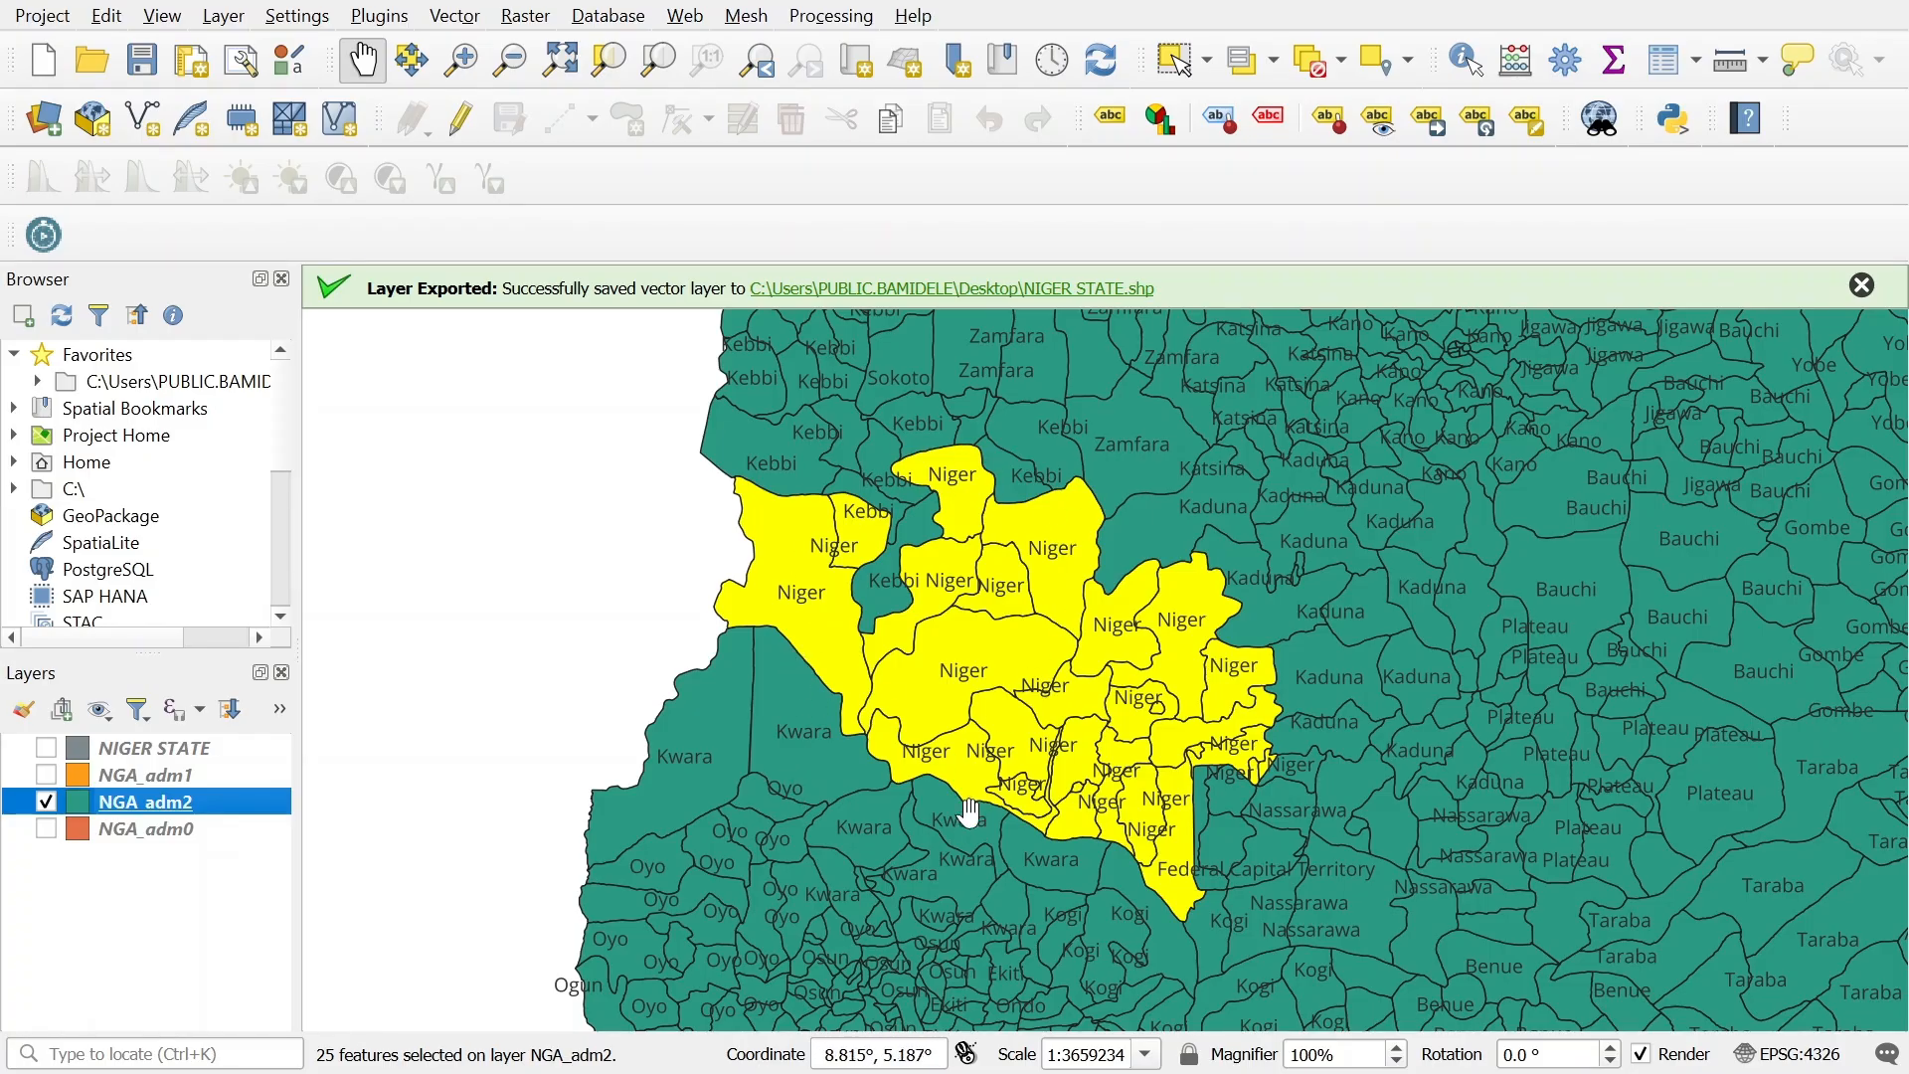
Export only the selected NGA_adm2 features to the Desktop as an ESRI Shapefile named NIGER STATE LGA and add it to the map.
{"action": "right_click", "coordinate": [268, 807]}
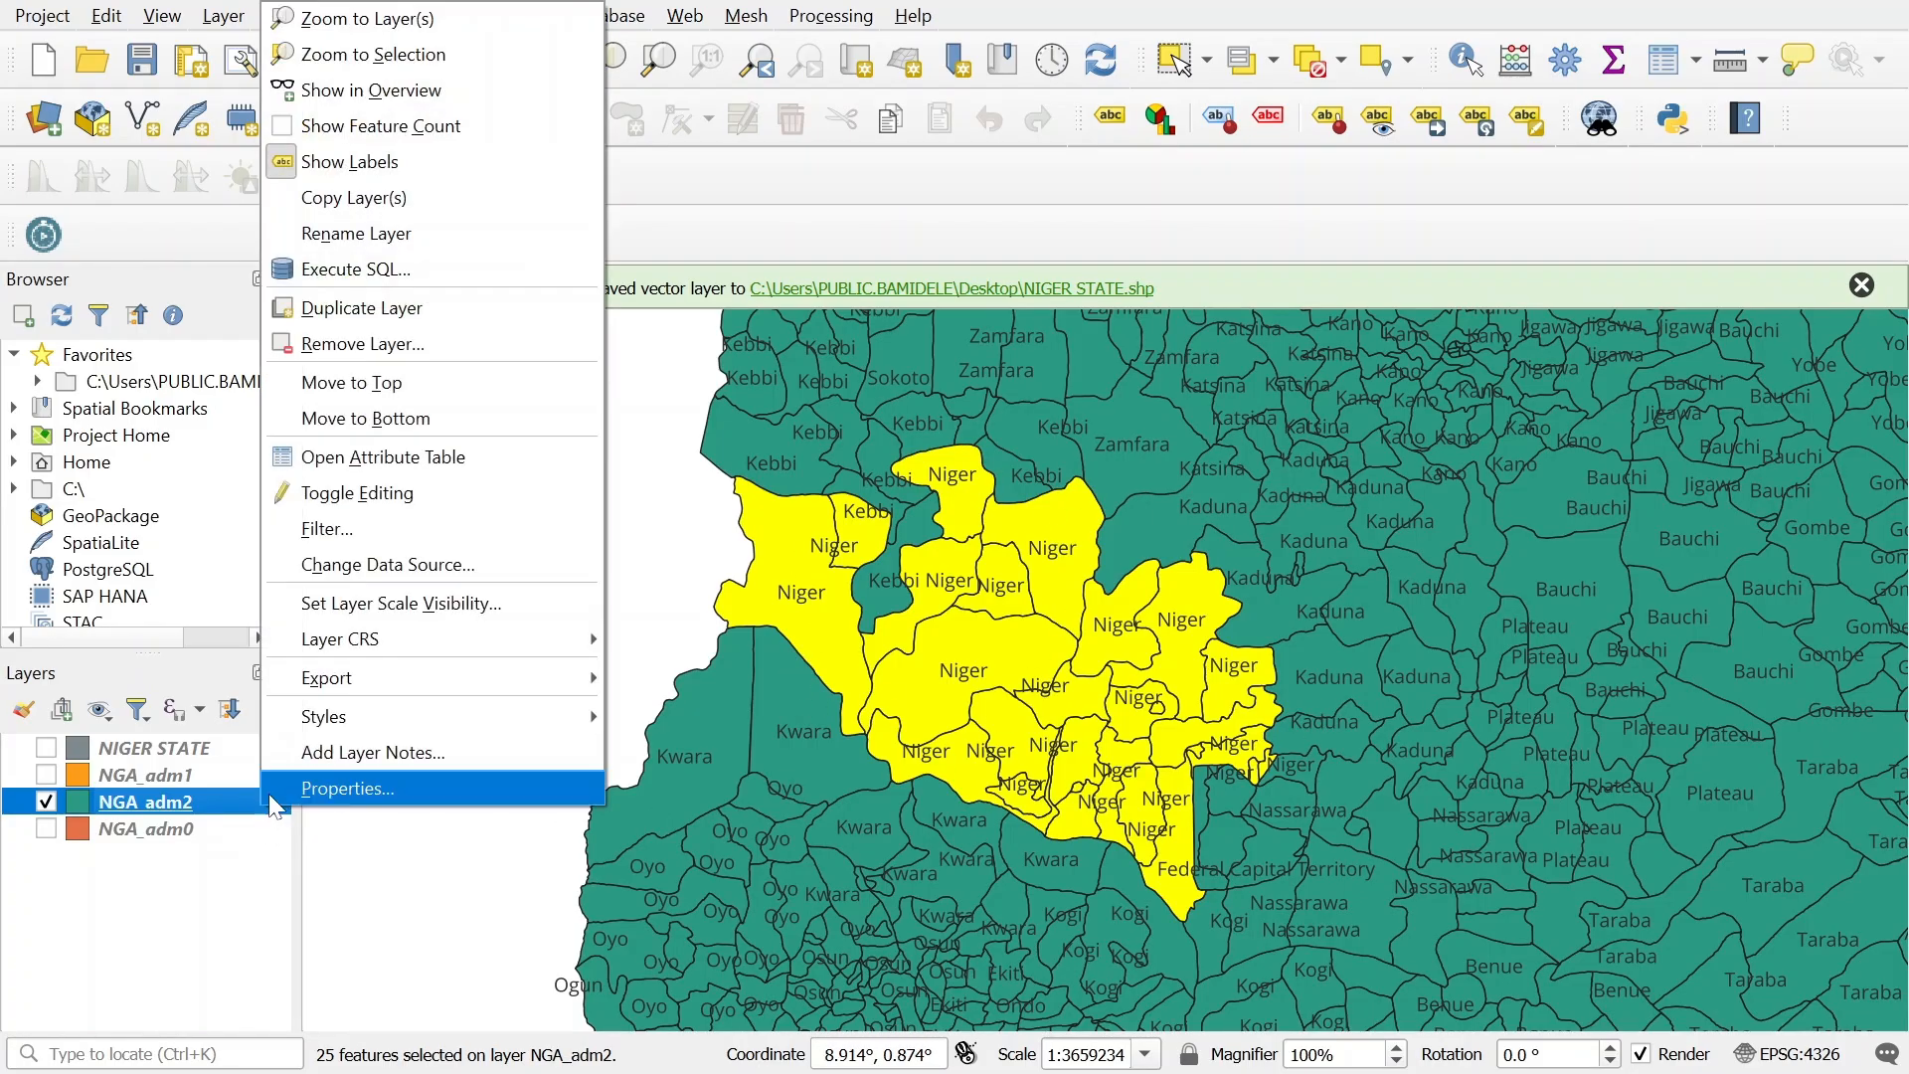
{"action": "mouse_move", "coordinate": [373, 674]}
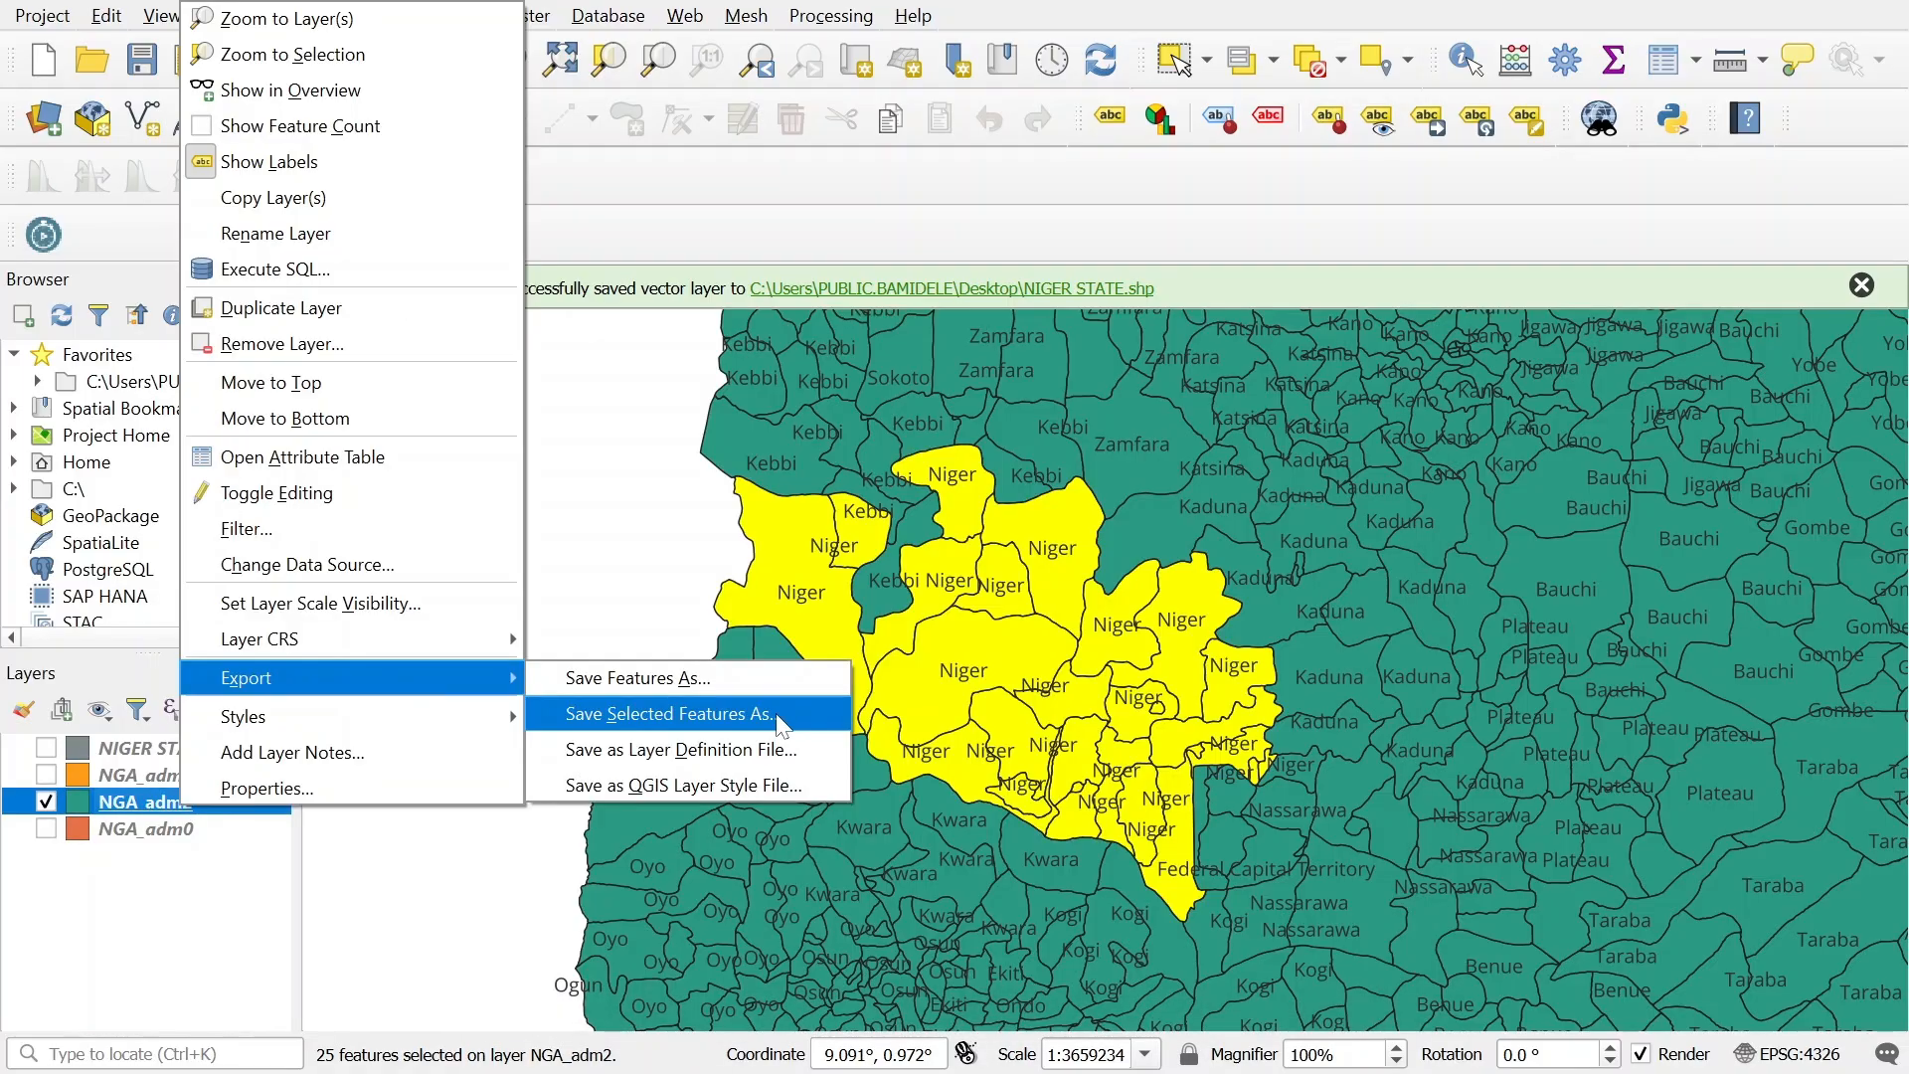
{"action": "left_click", "coordinate": [775, 713]}
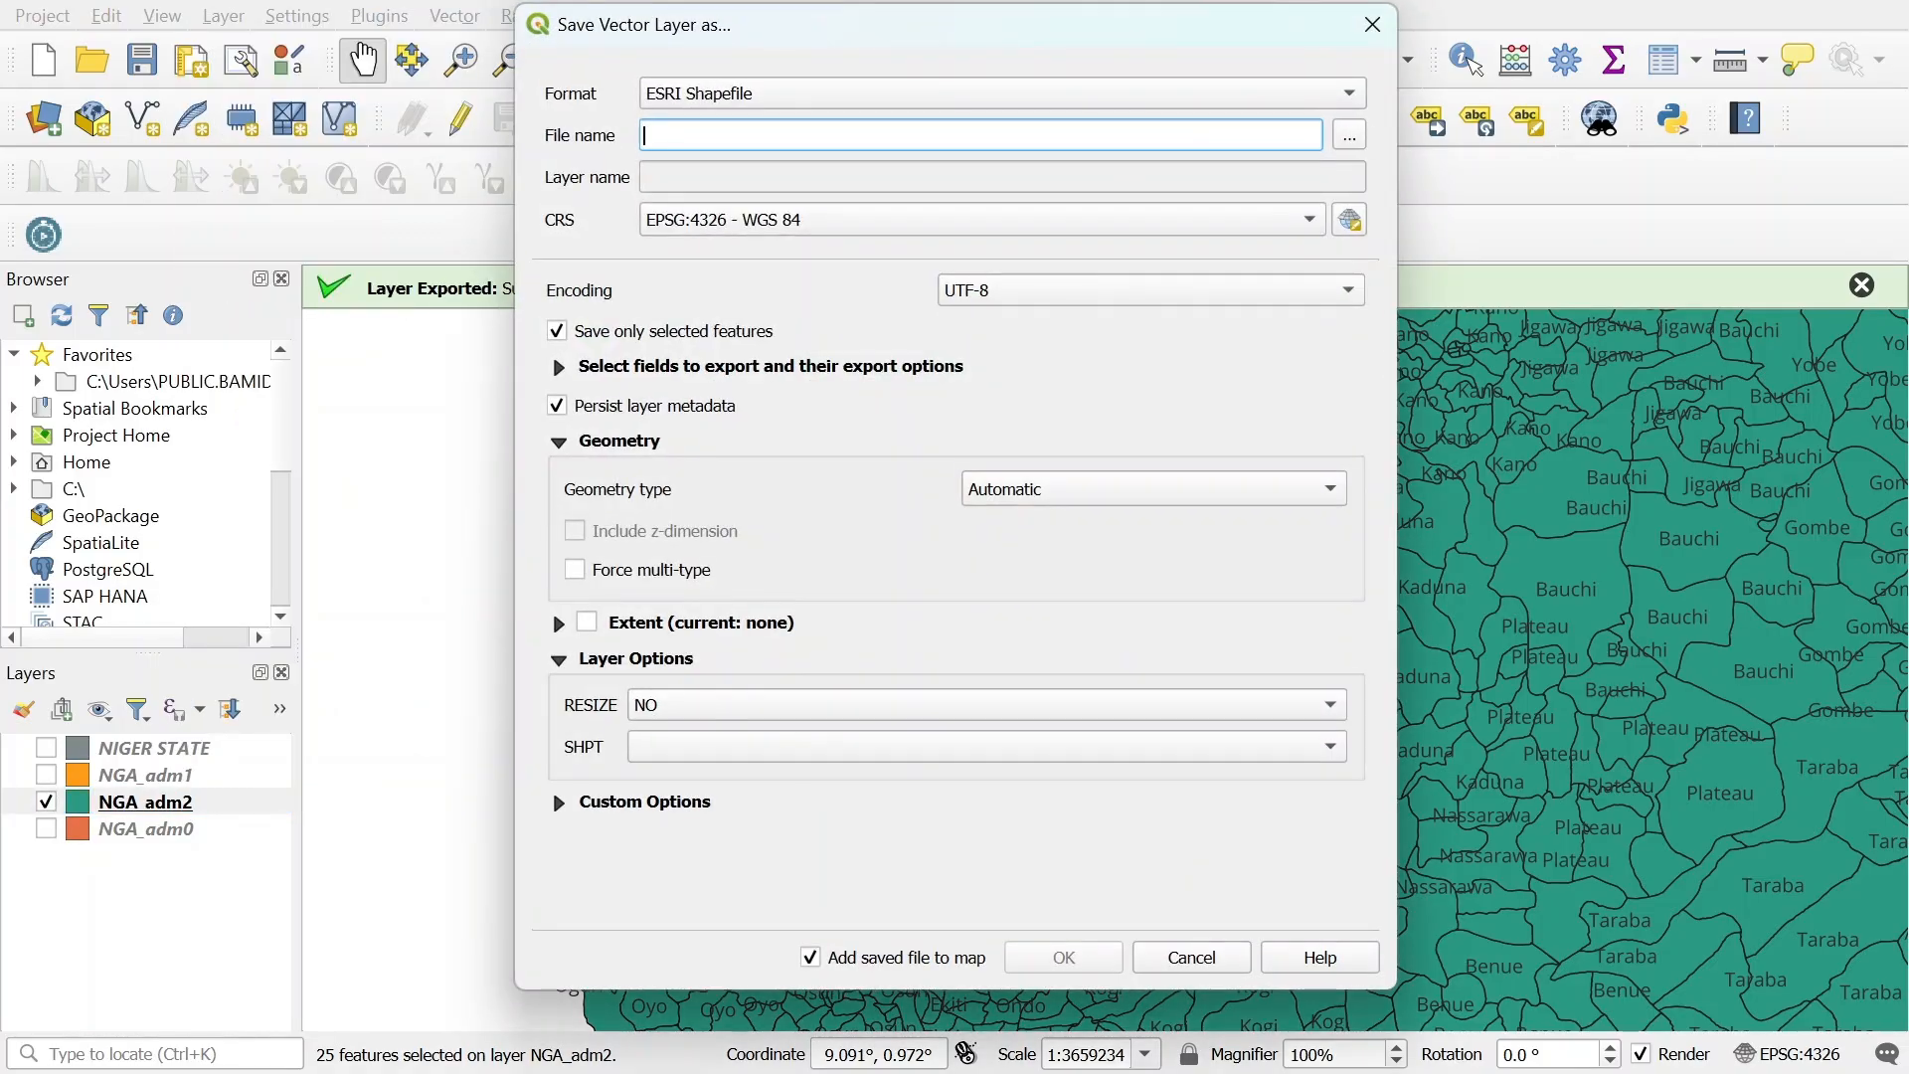
{"action": "type", "text": "N"}
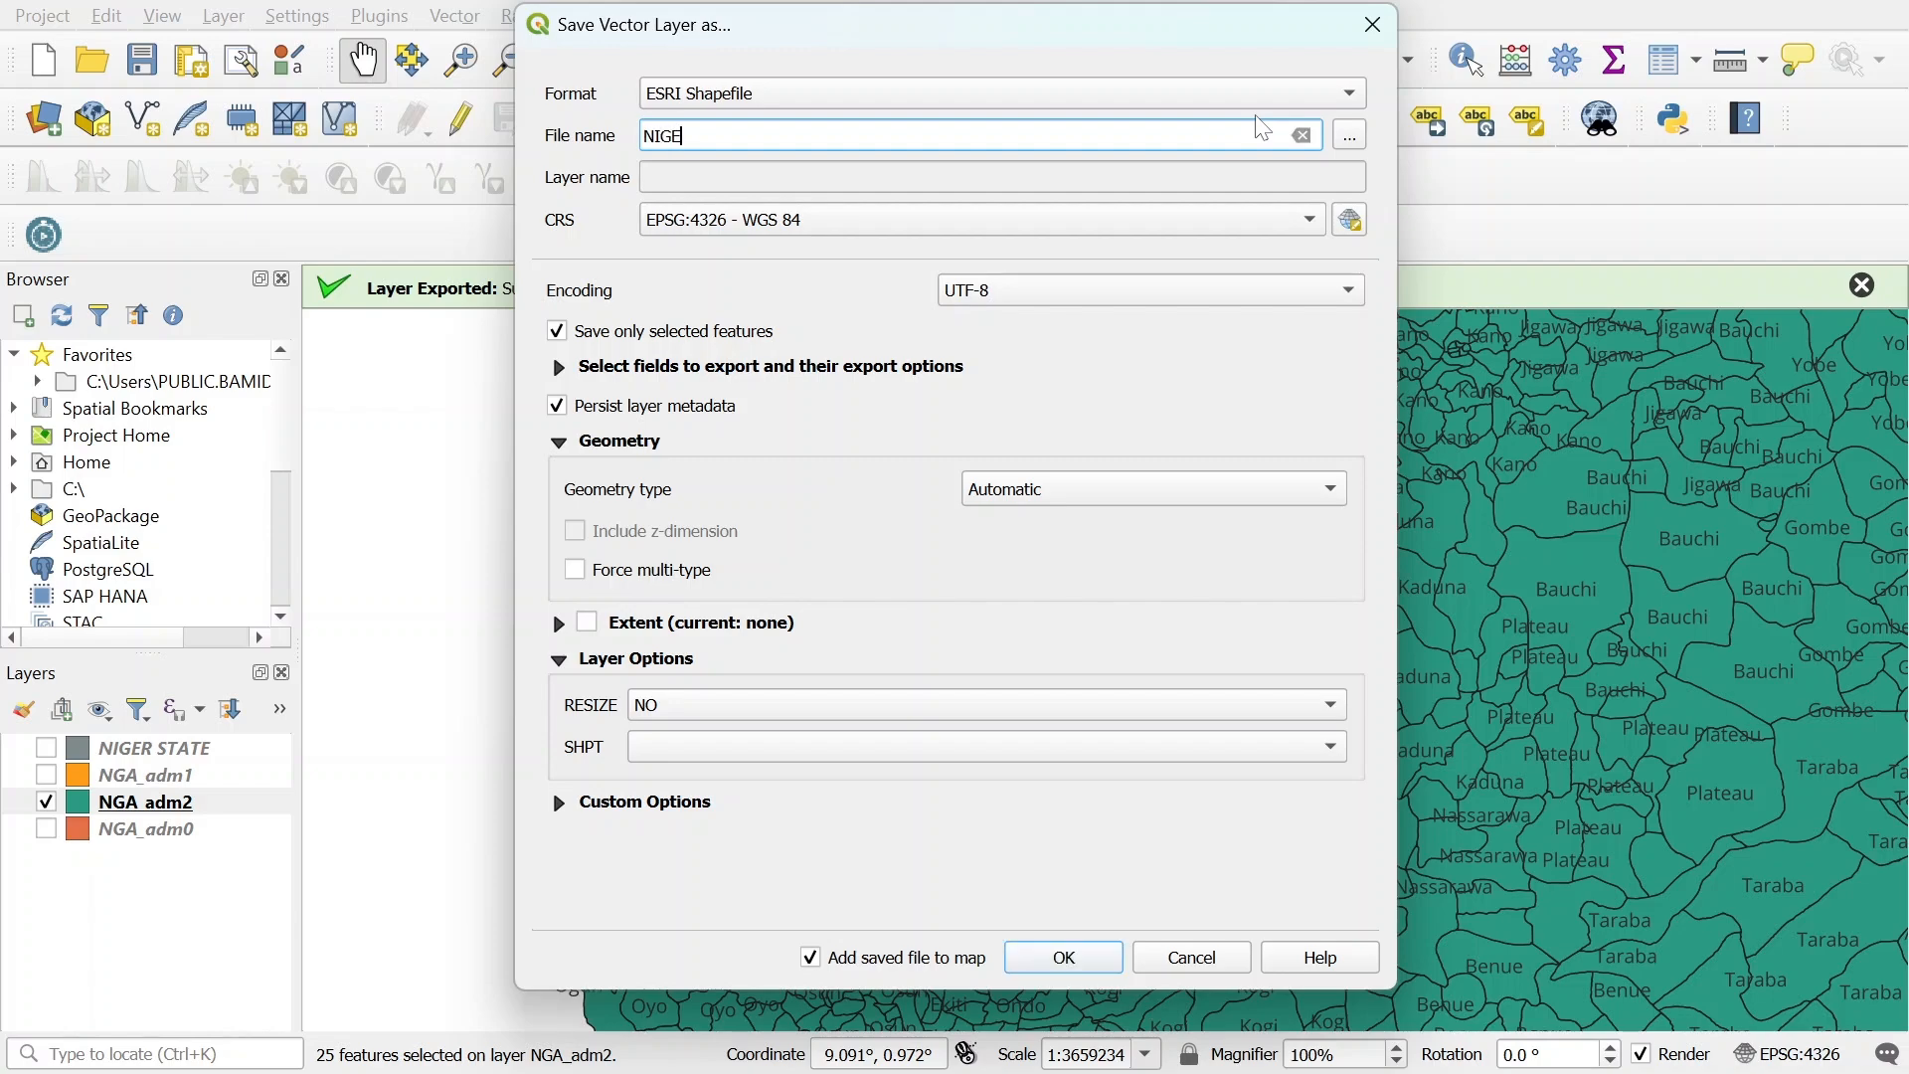
{"action": "key", "text": "BackSpace"}
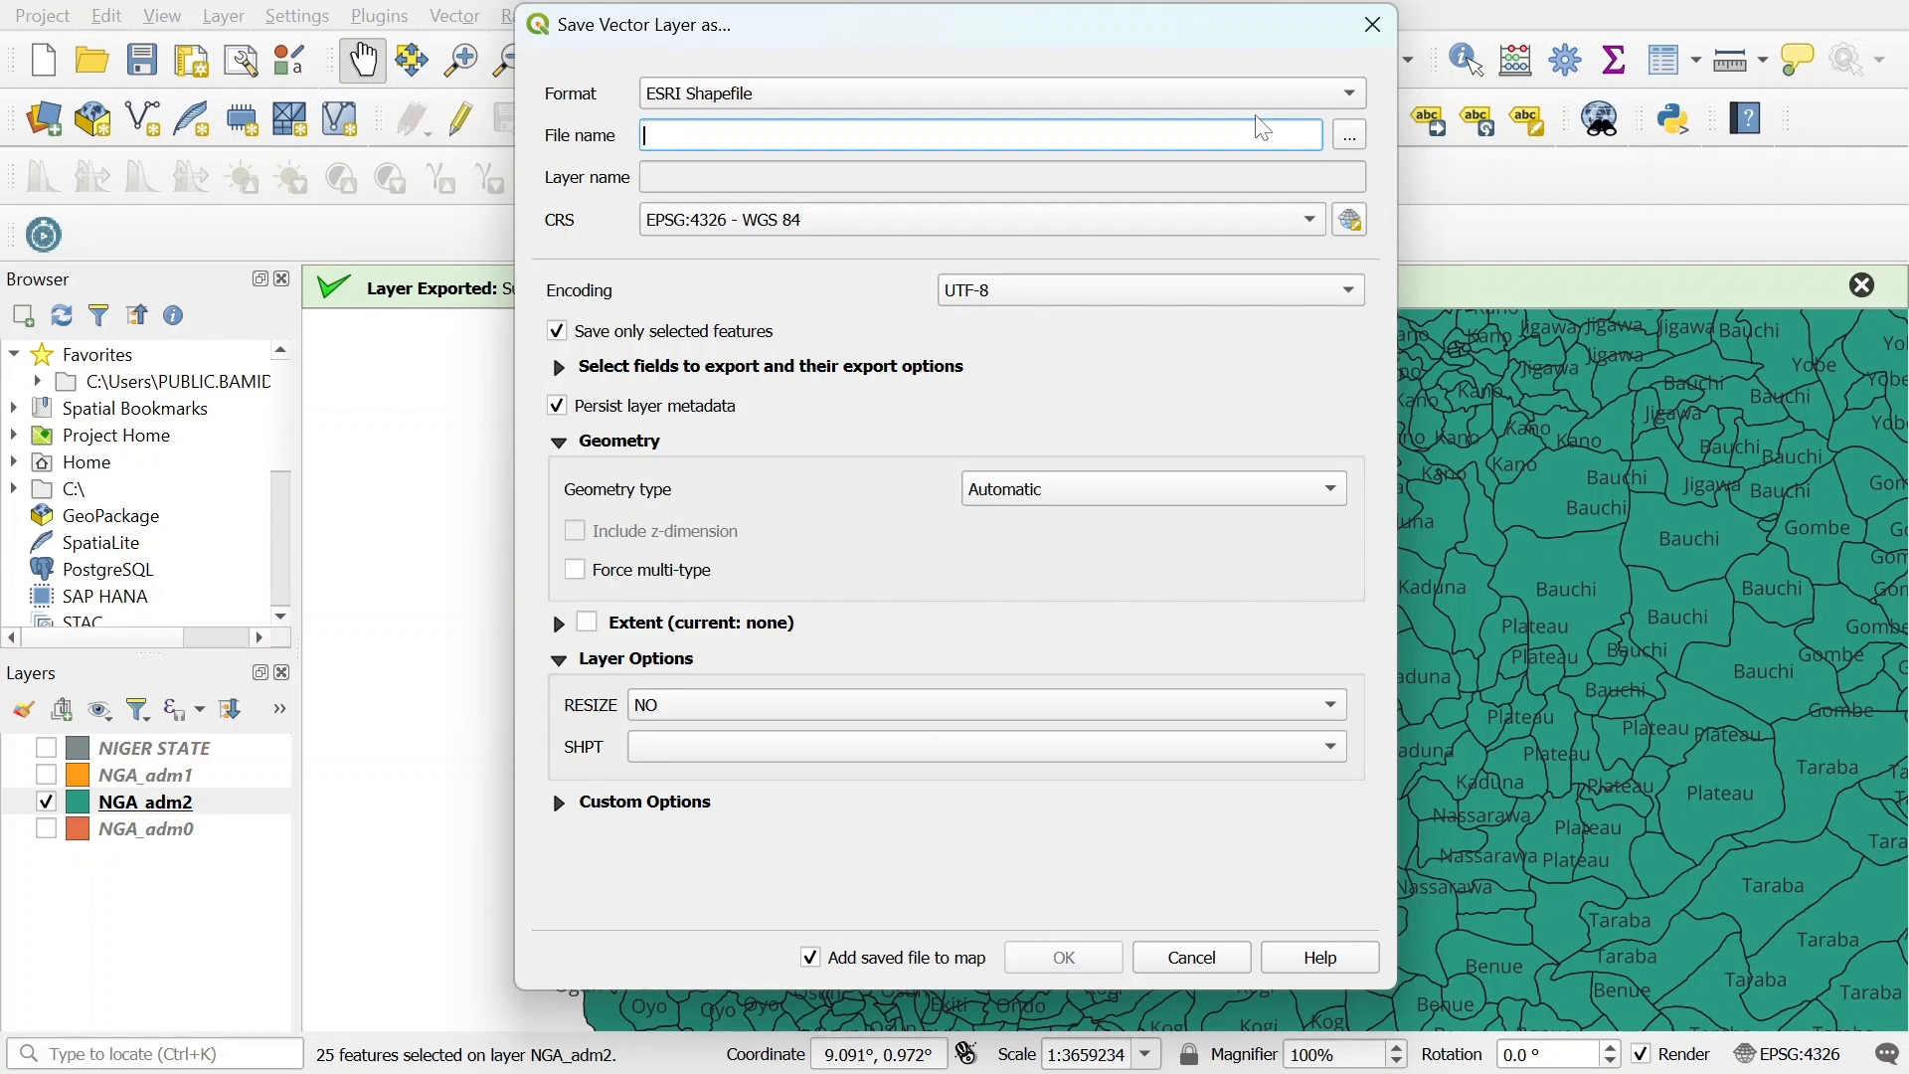
{"action": "left_click", "coordinate": [1351, 135]}
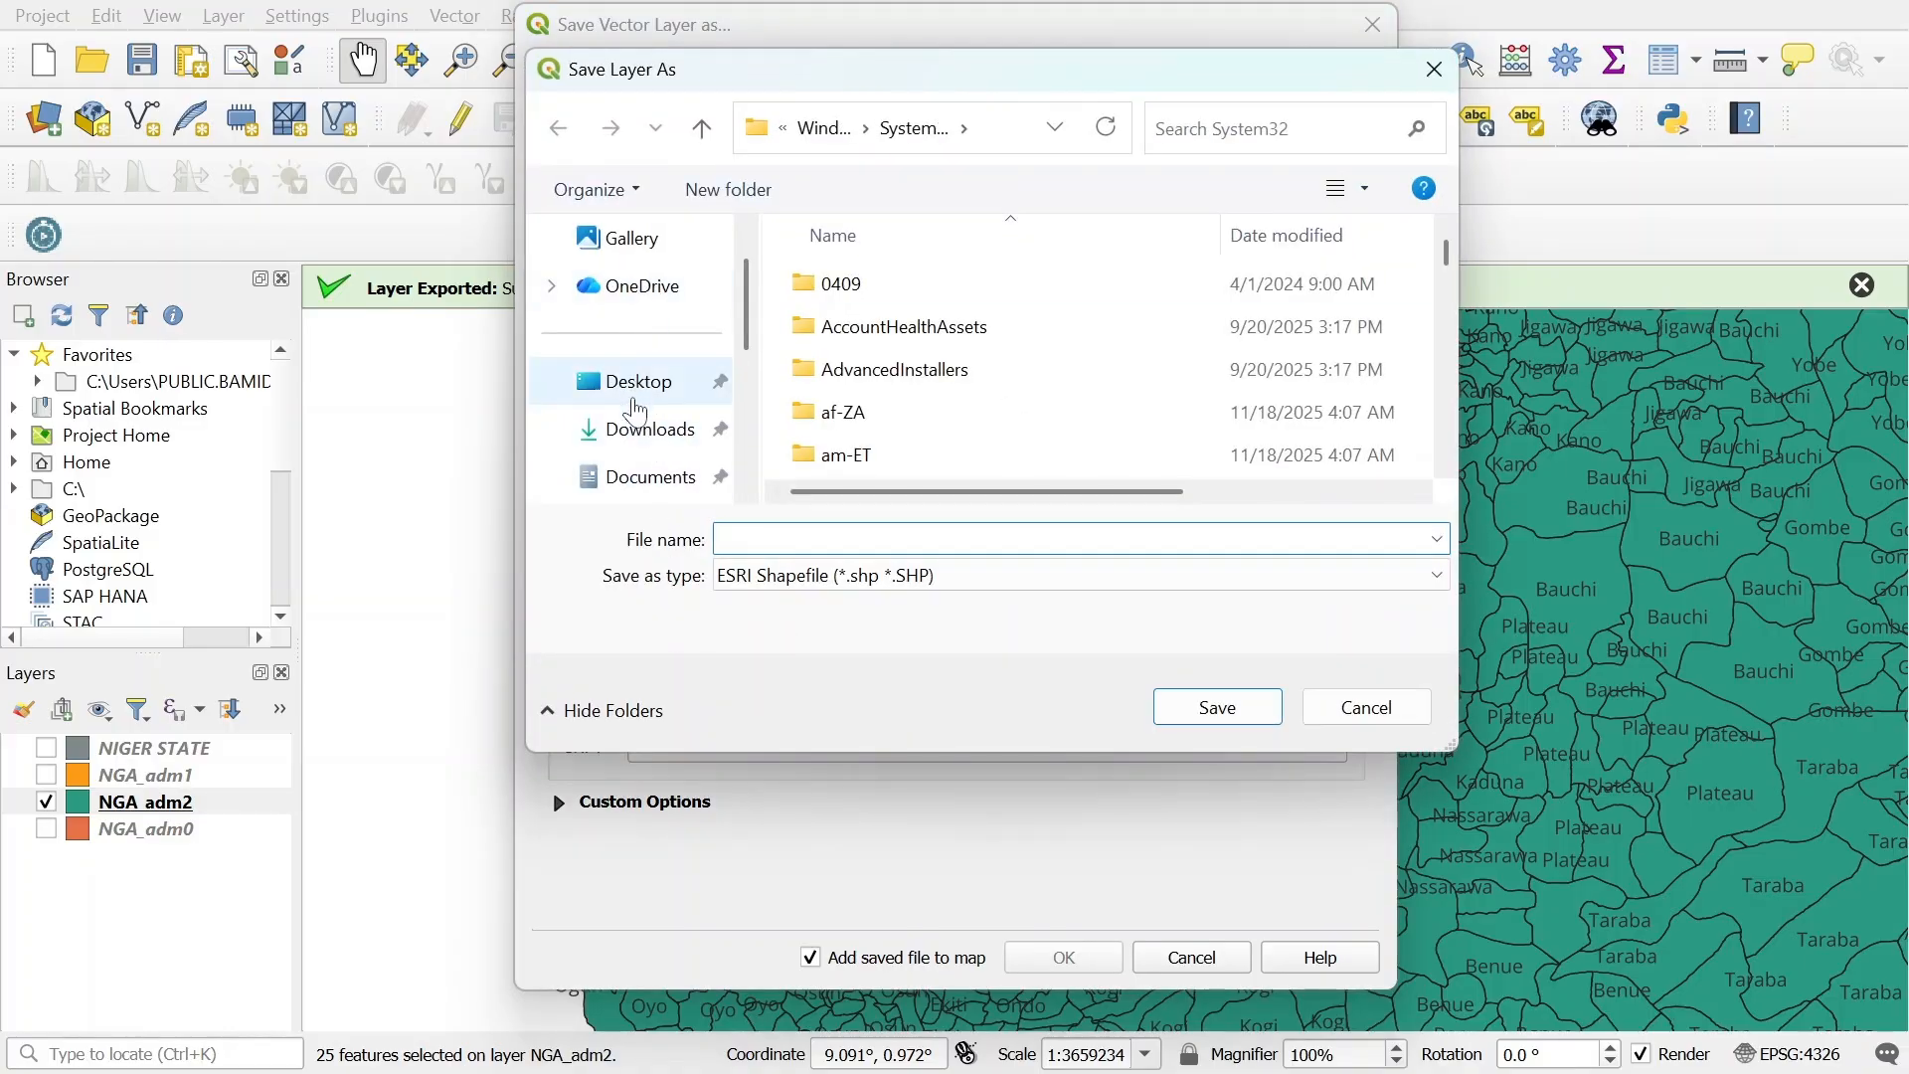
{"action": "left_click", "coordinate": [644, 402]}
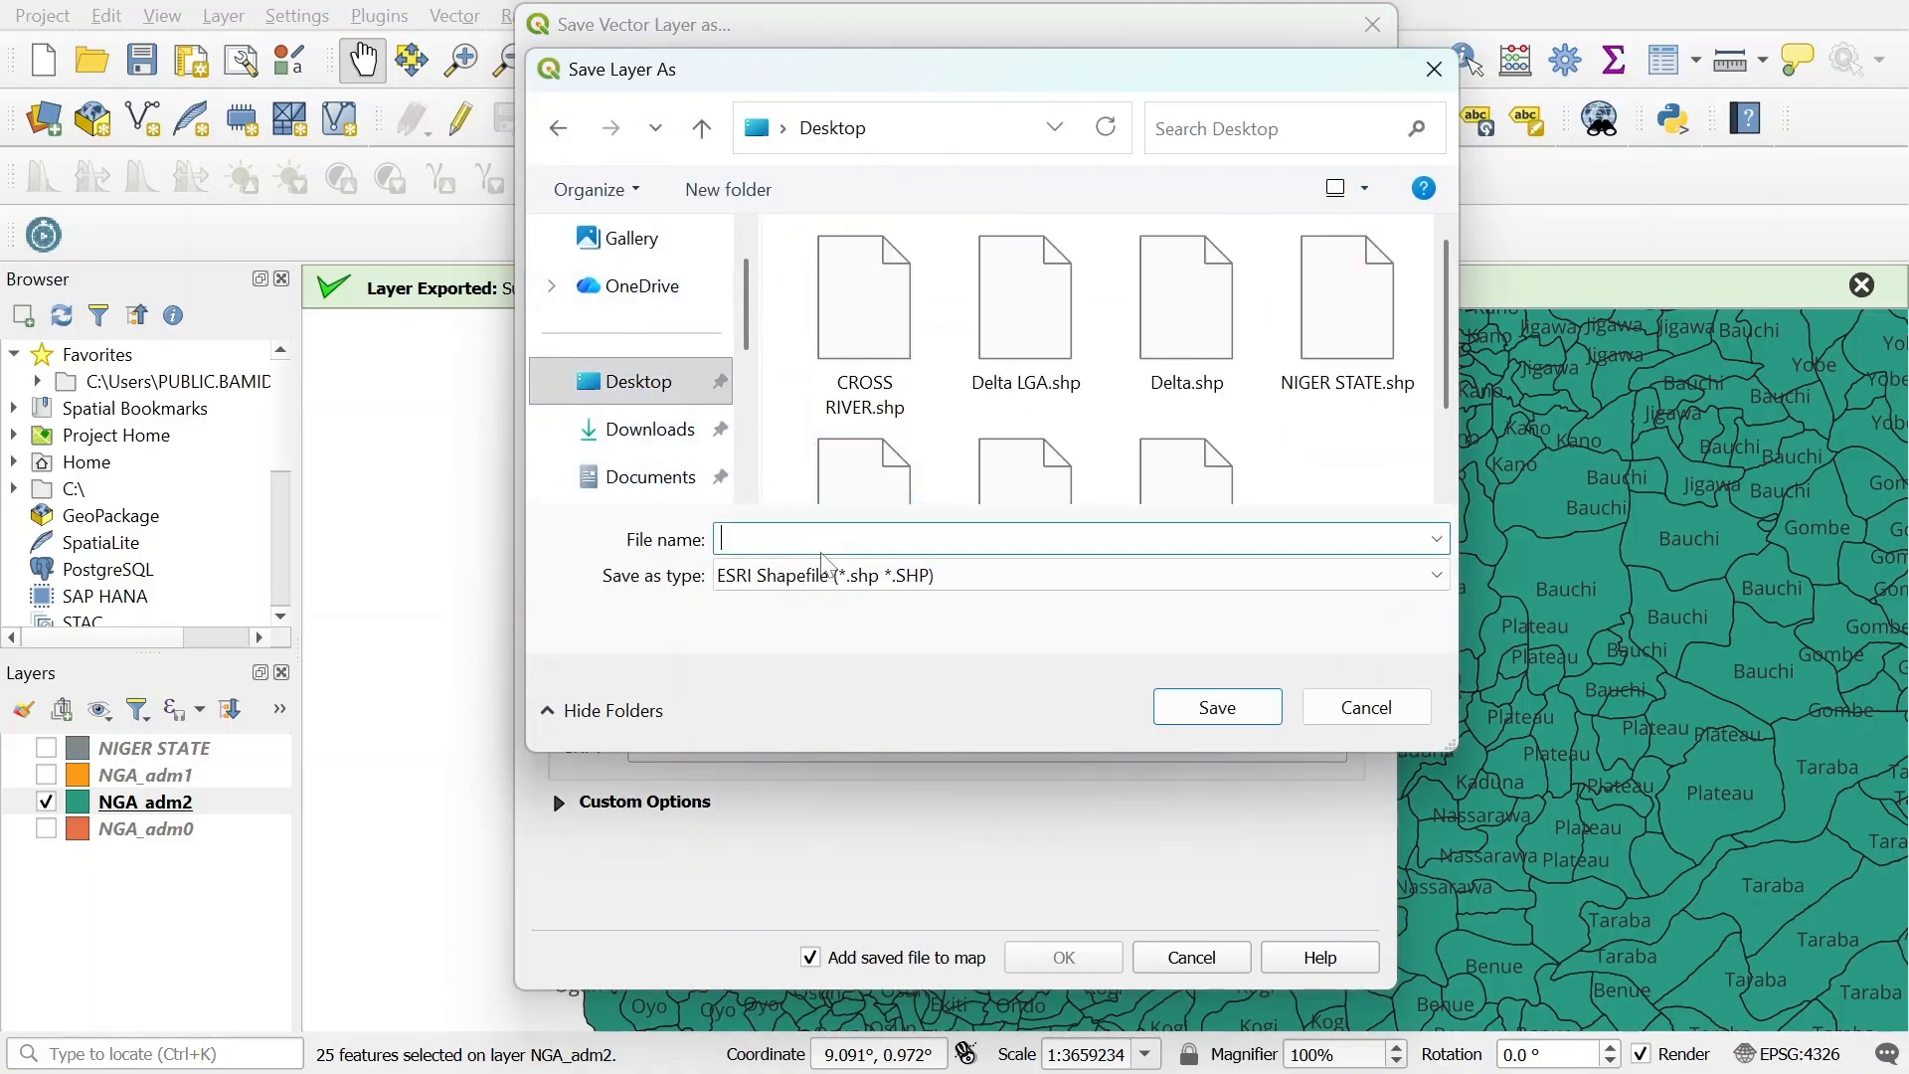
{"action": "type", "text": "NIGER STAT"}
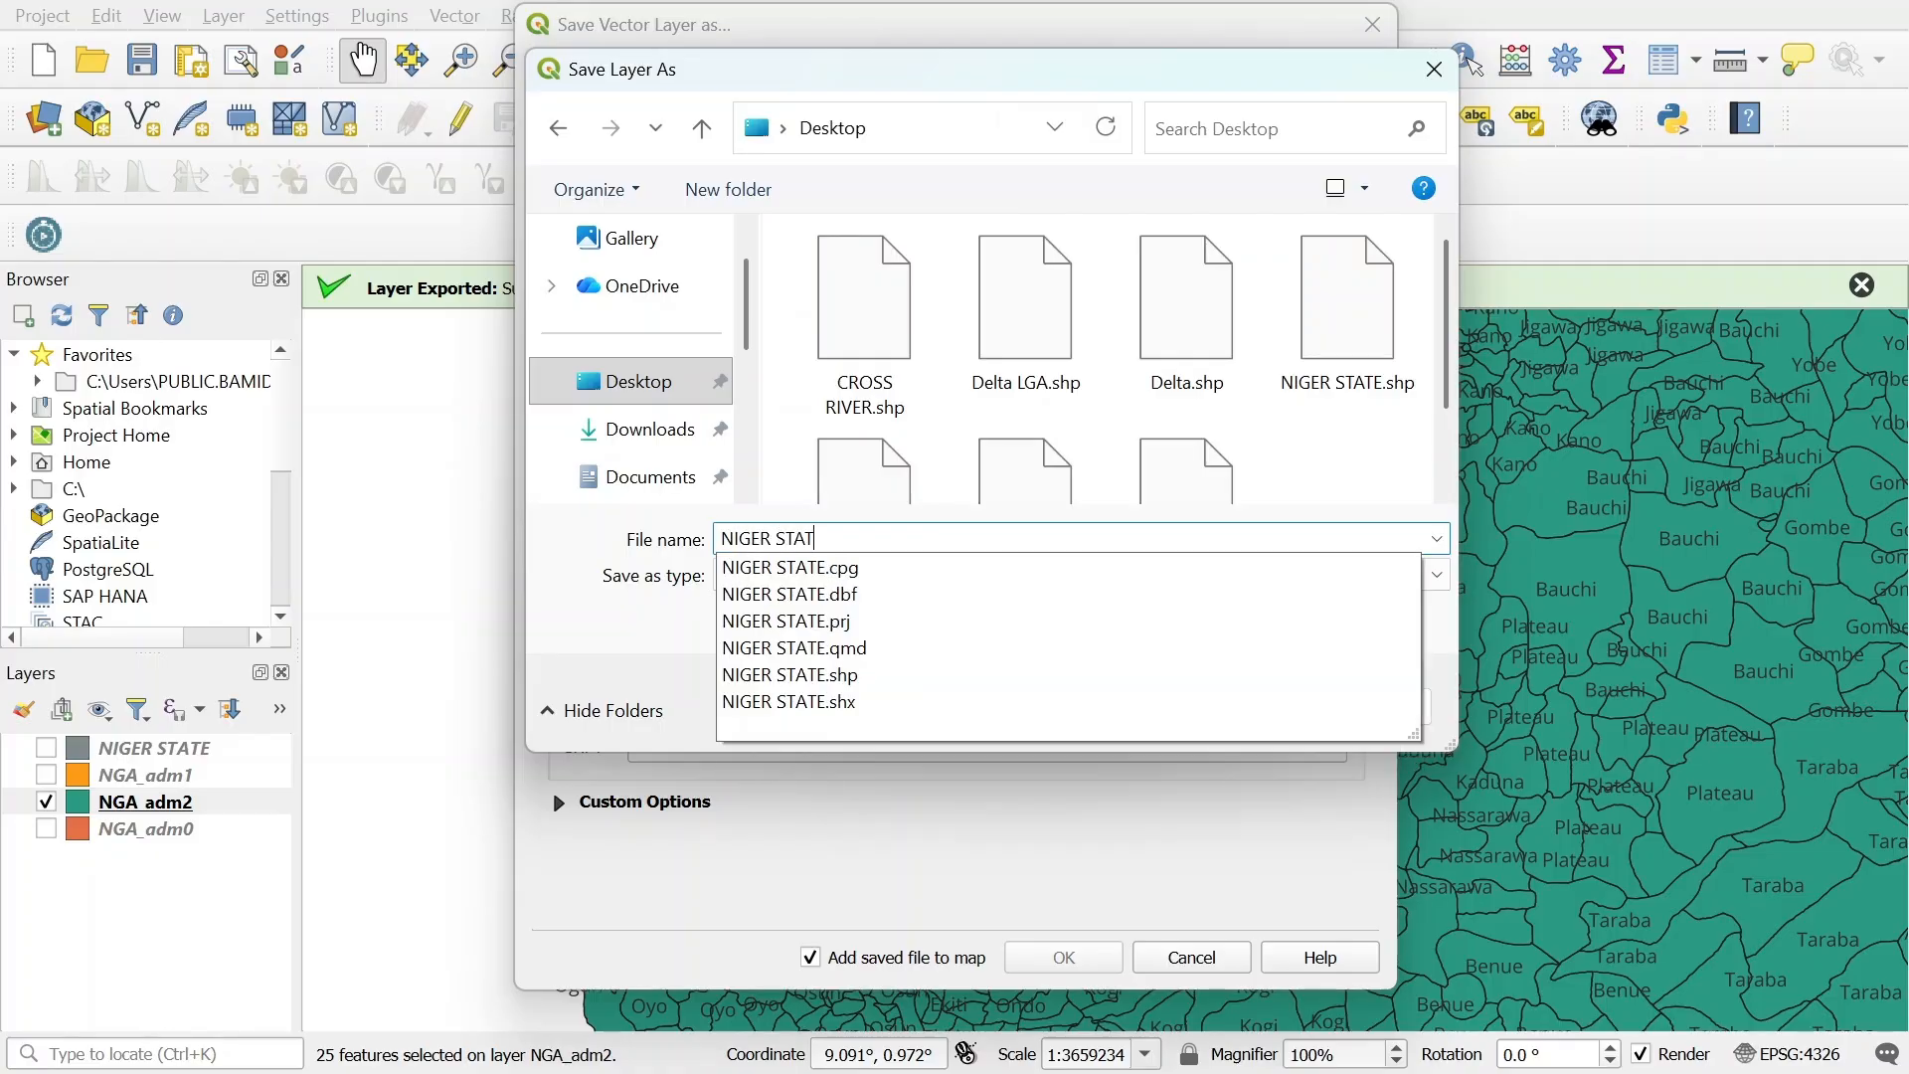
{"action": "type", "text": "E LGA"}
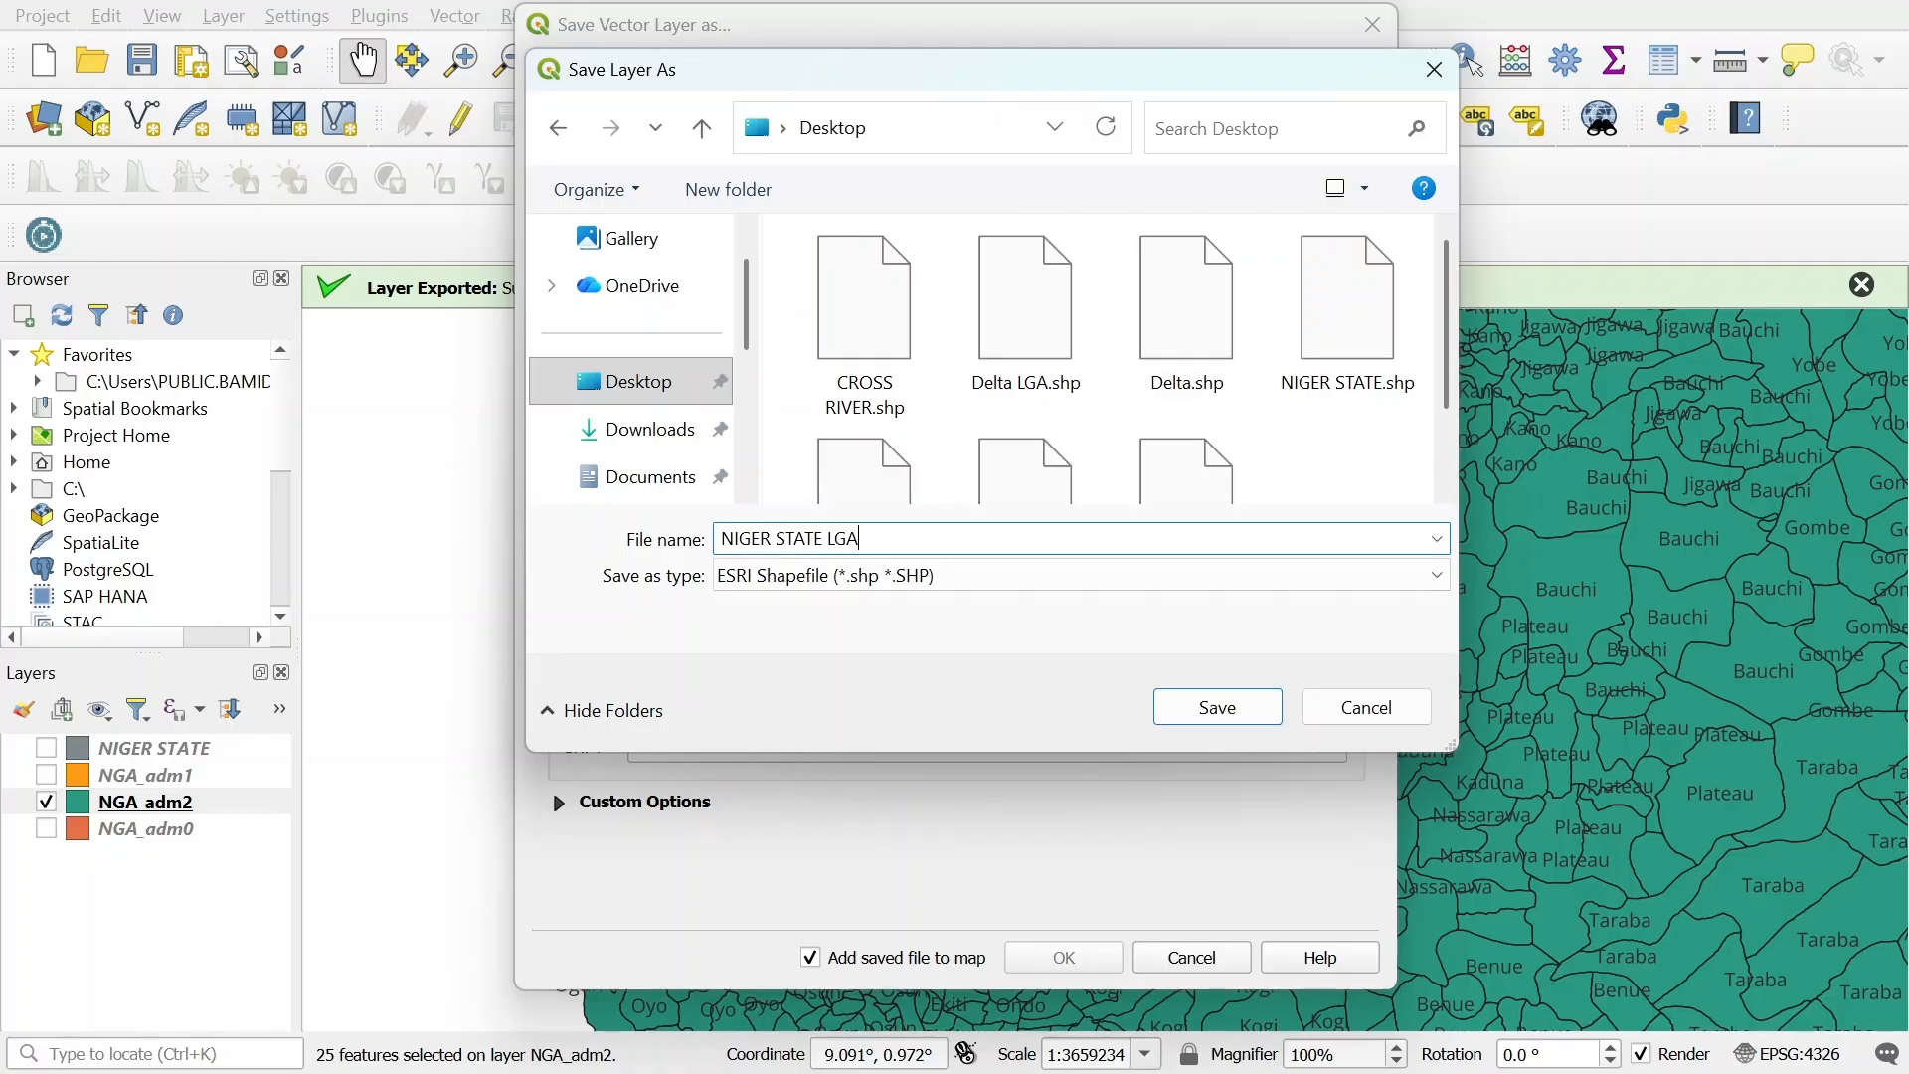
{"action": "left_click", "coordinate": [1231, 717]}
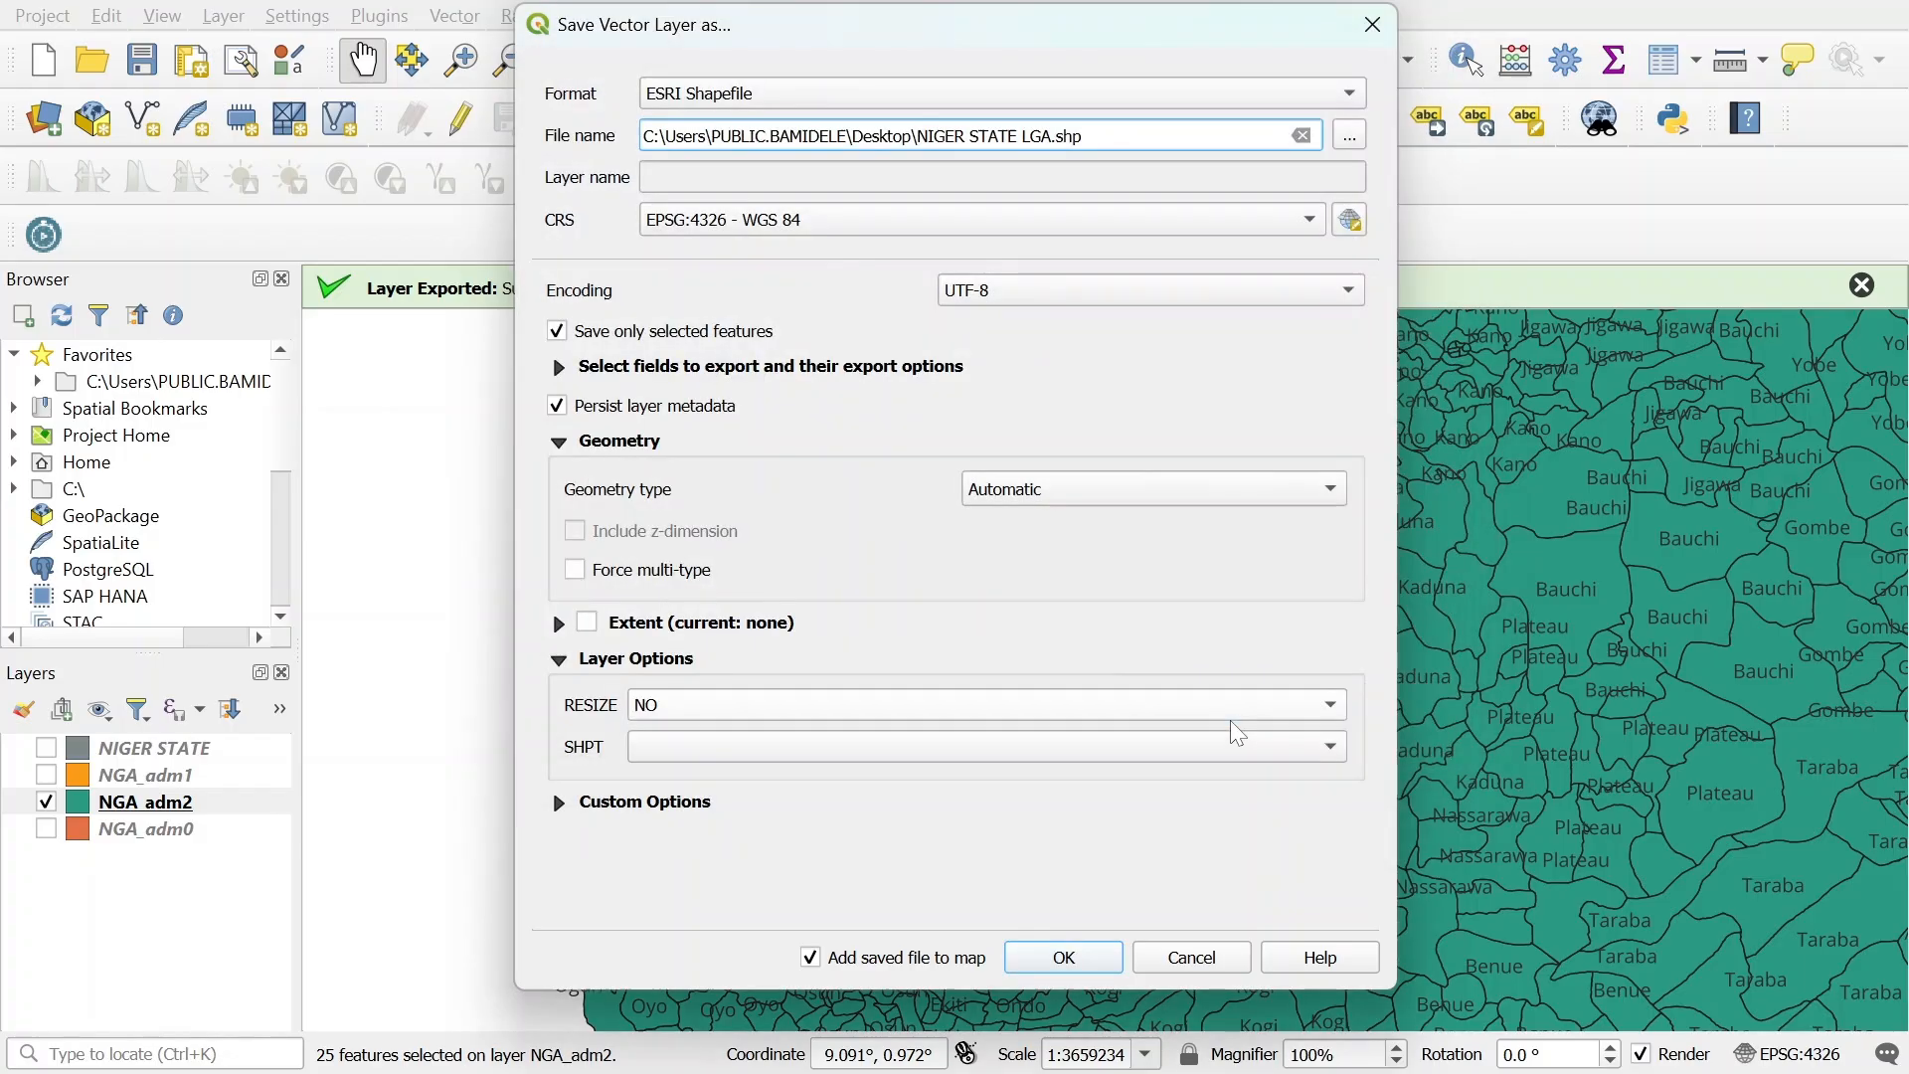
{"action": "left_click", "coordinate": [1077, 958]}
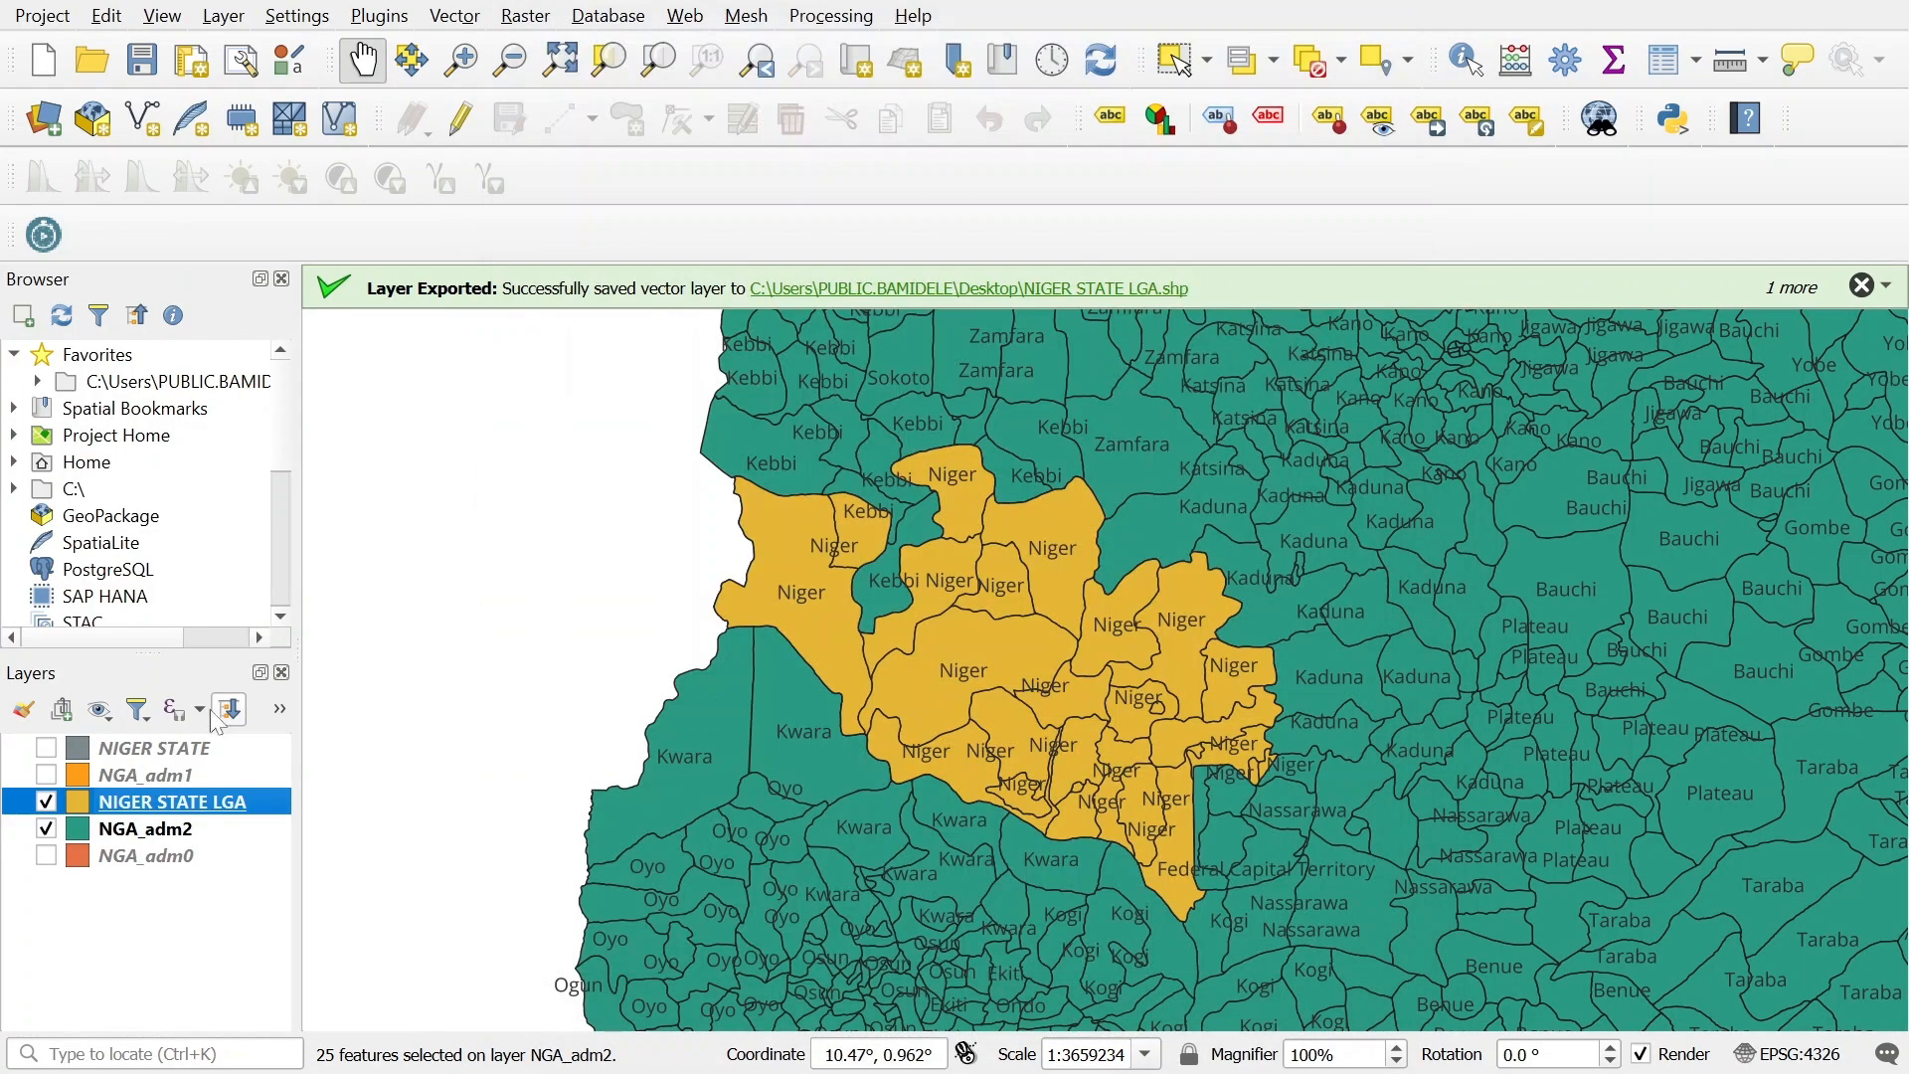
Hide the NGA_adm2 layer and label the NIGER STATE LGA layer with the NAME_2 field.
{"action": "left_click", "coordinate": [45, 828]}
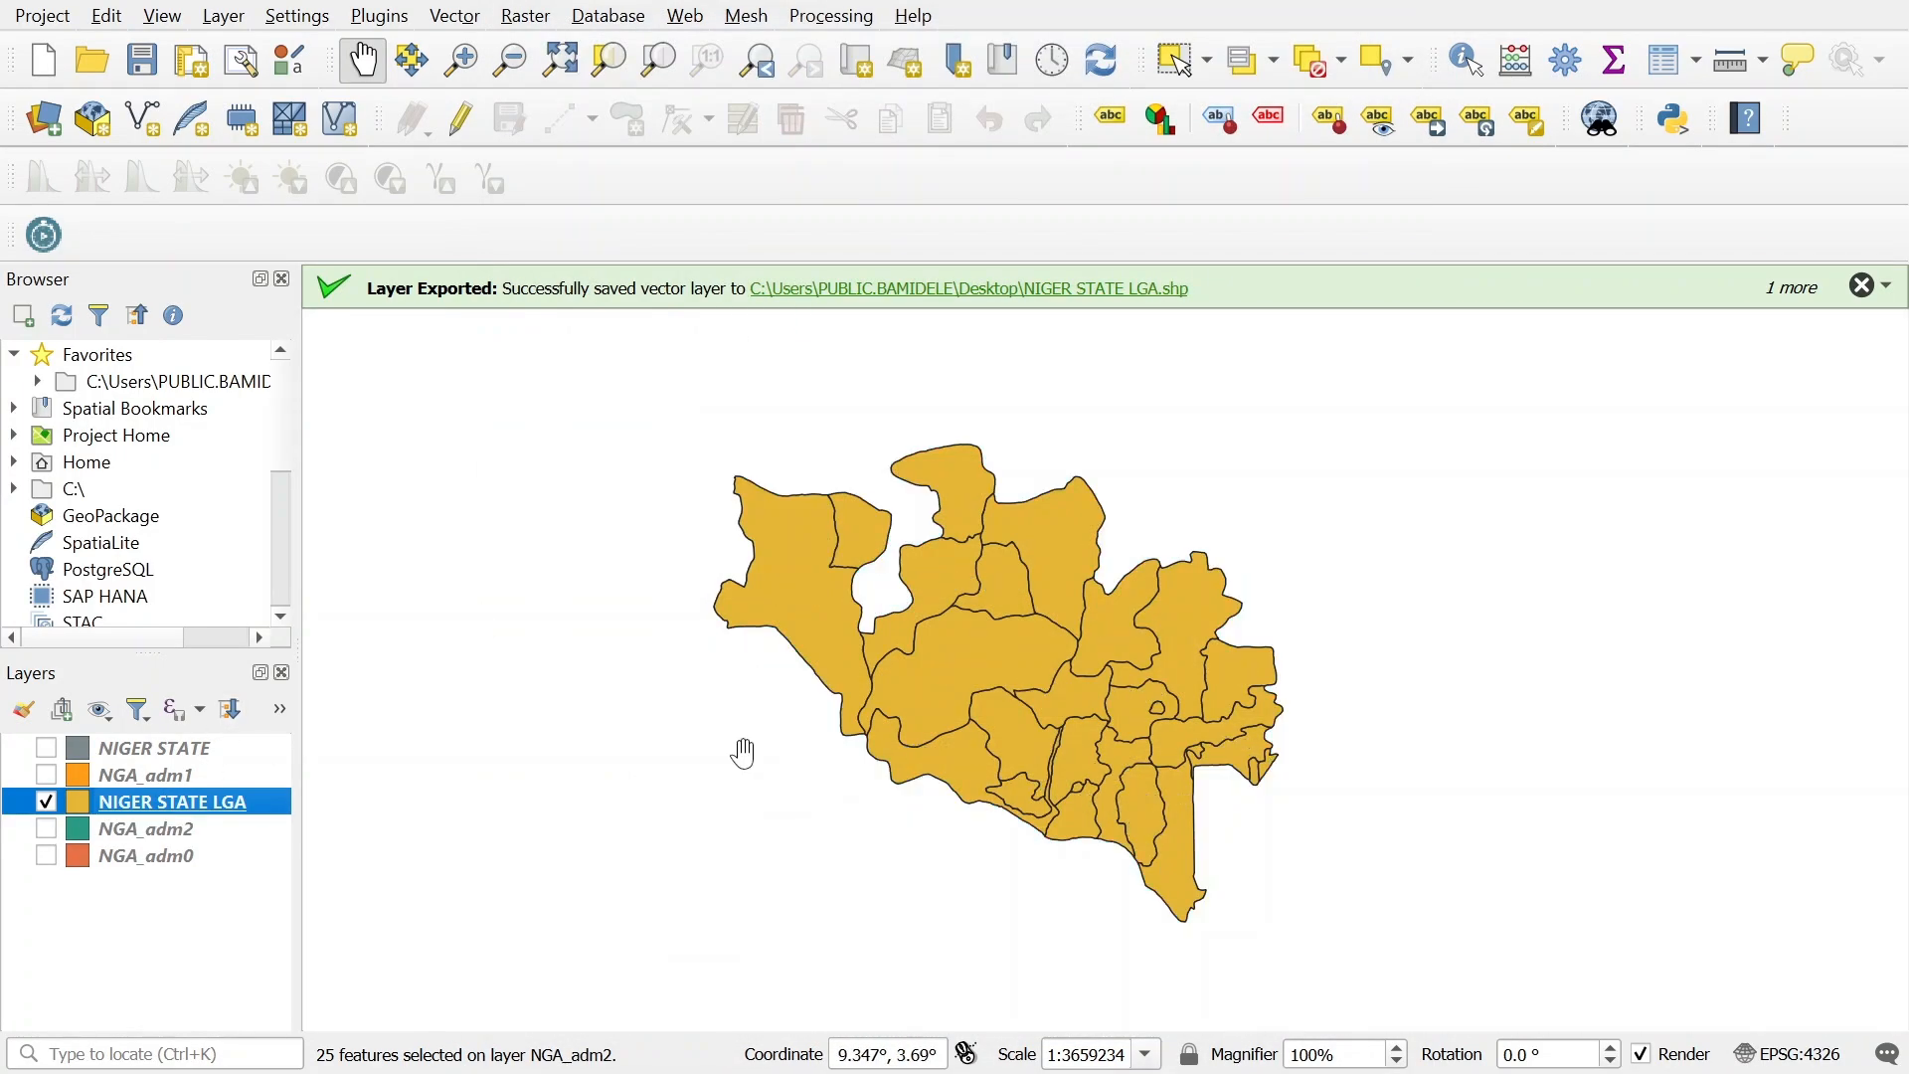
{"action": "right_click", "coordinate": [212, 803]}
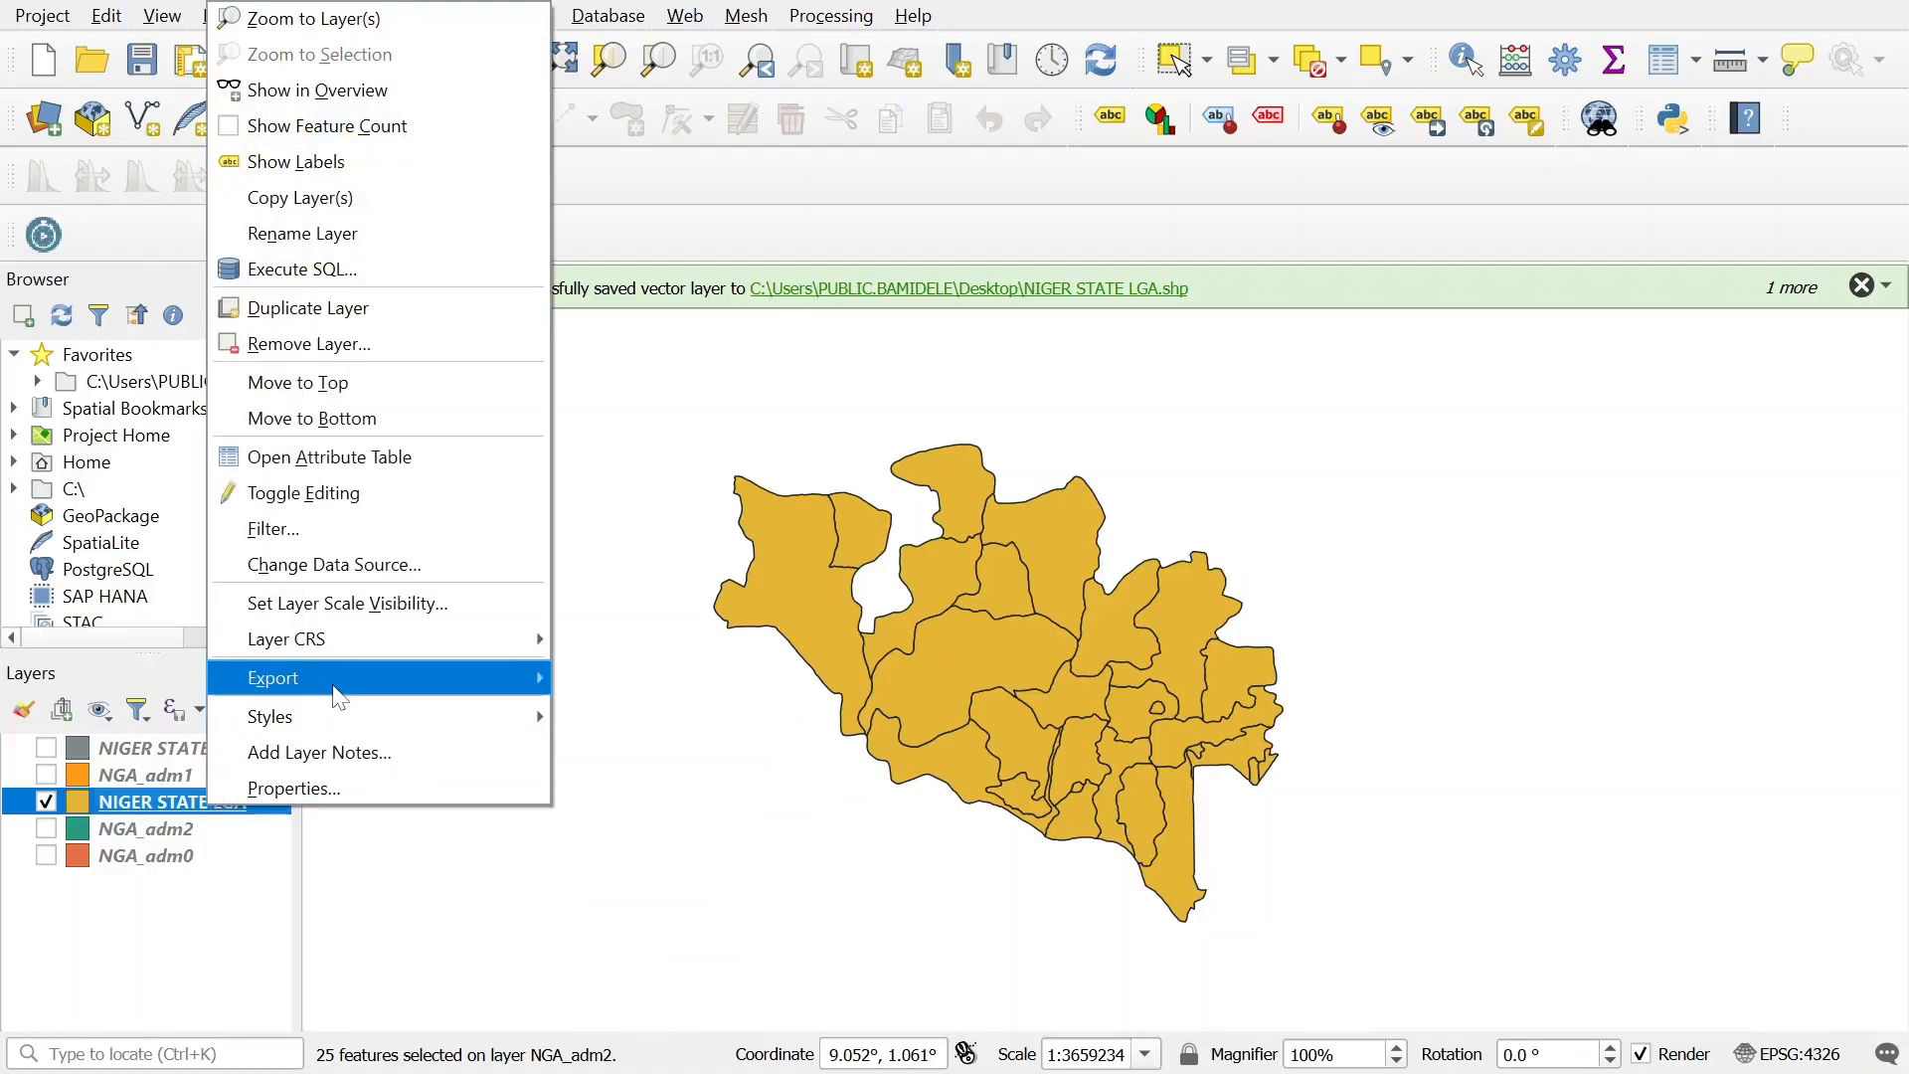
{"action": "left_click", "coordinate": [320, 161]}
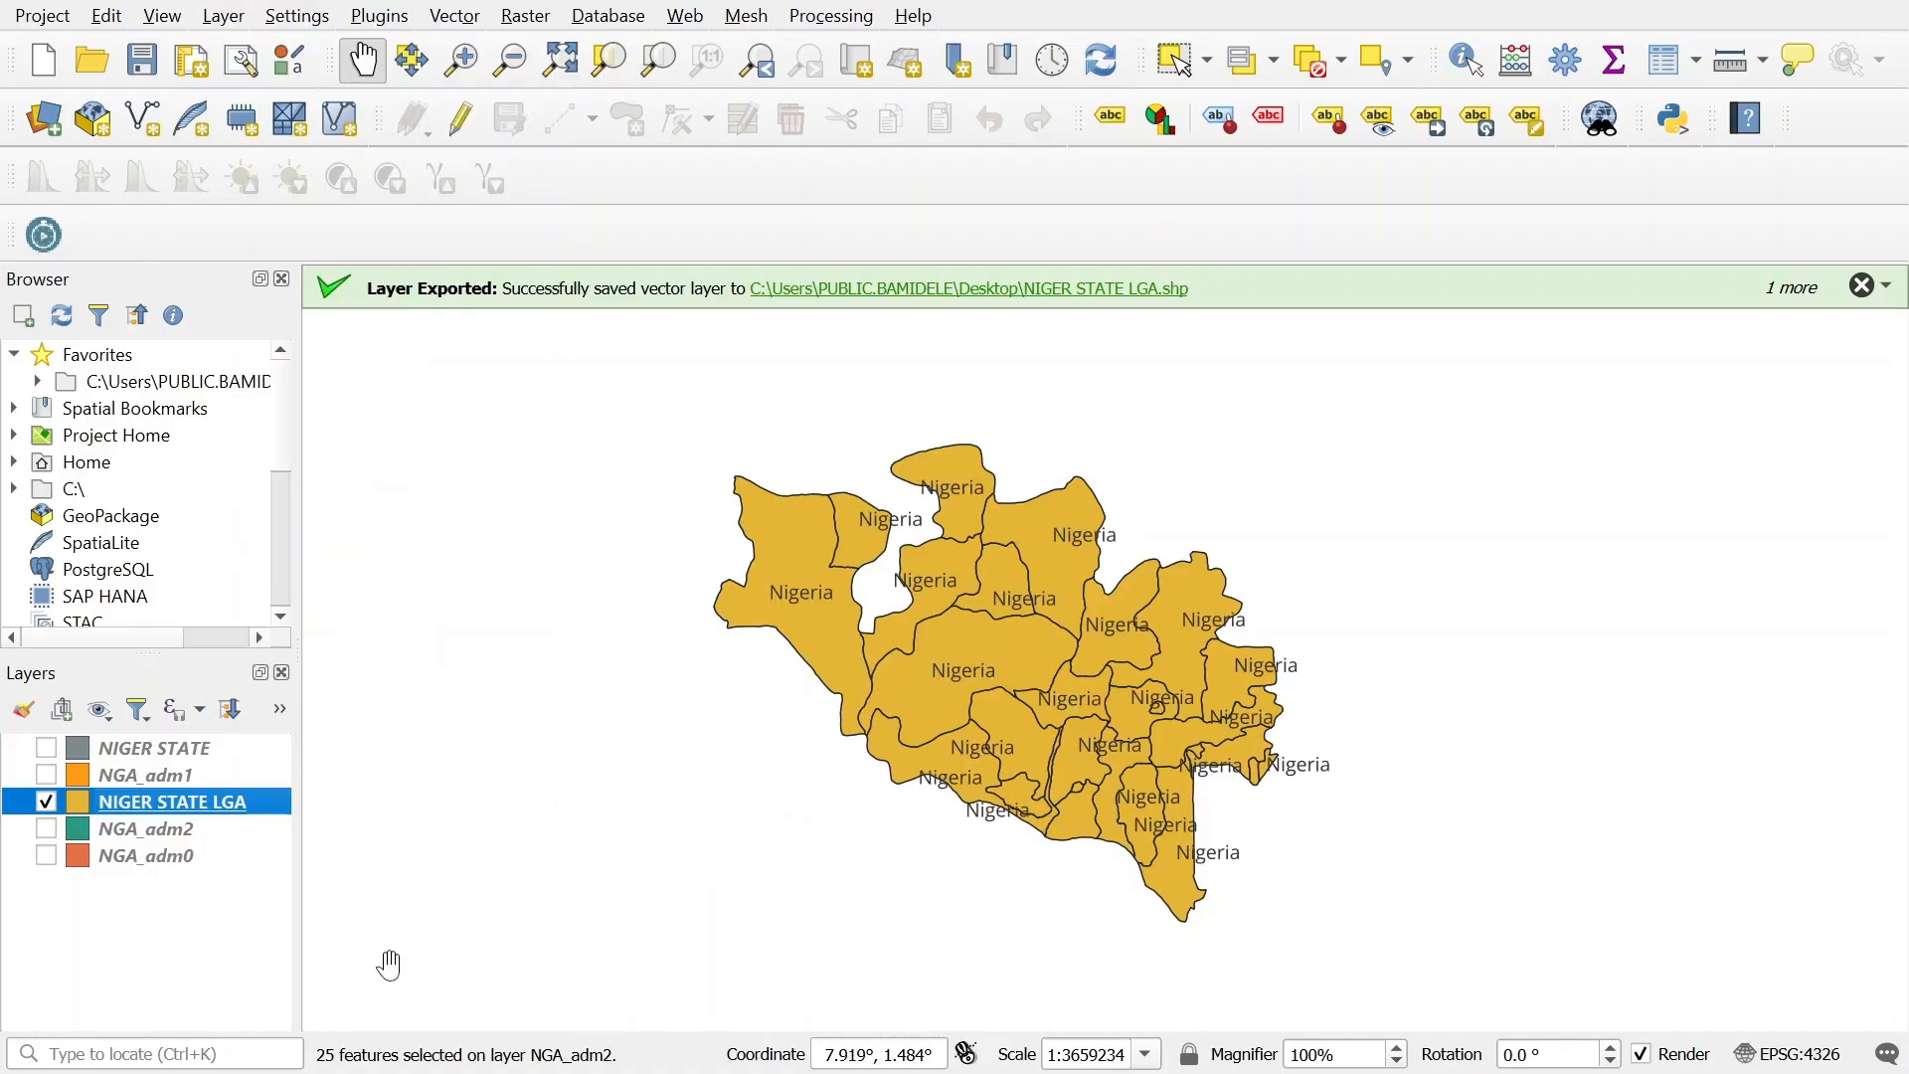
{"action": "right_click", "coordinate": [244, 802]}
{"action": "left_click", "coordinate": [288, 792]}
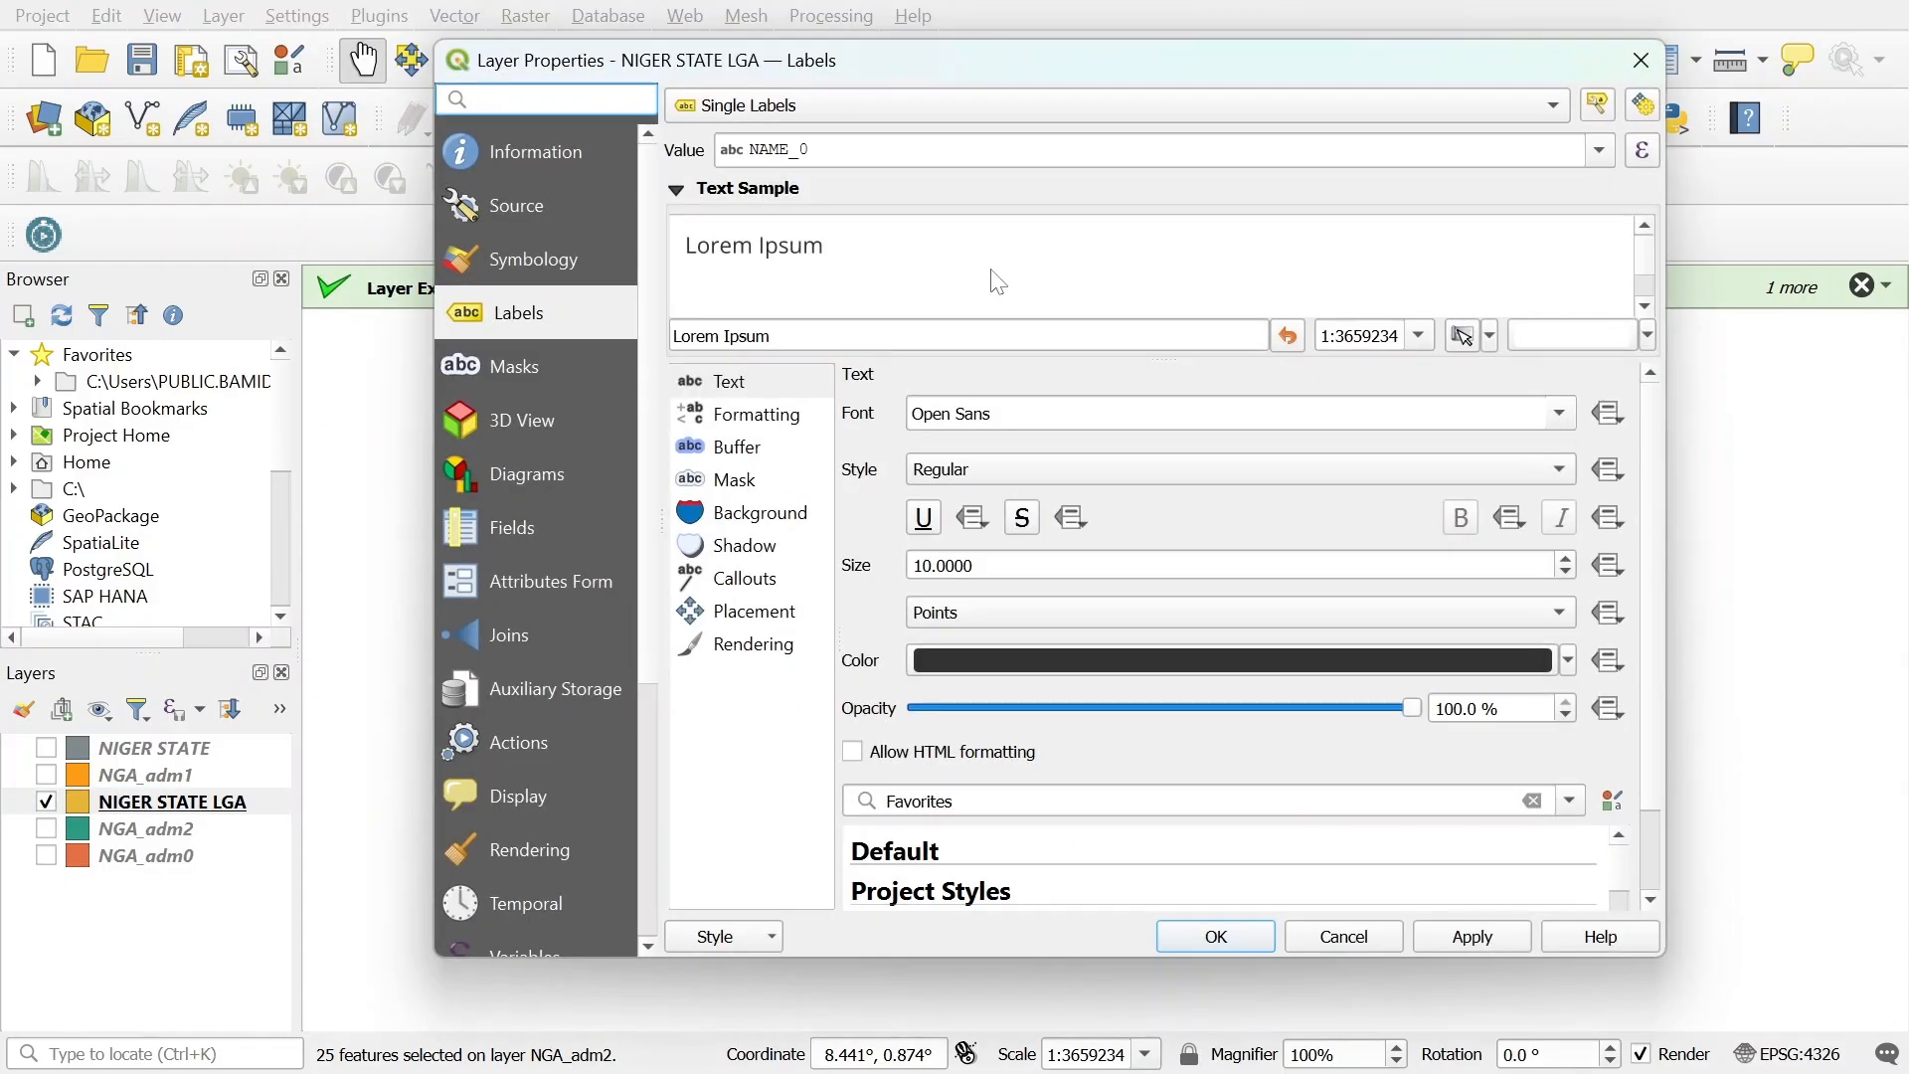
{"action": "left_click", "coordinate": [1597, 151]}
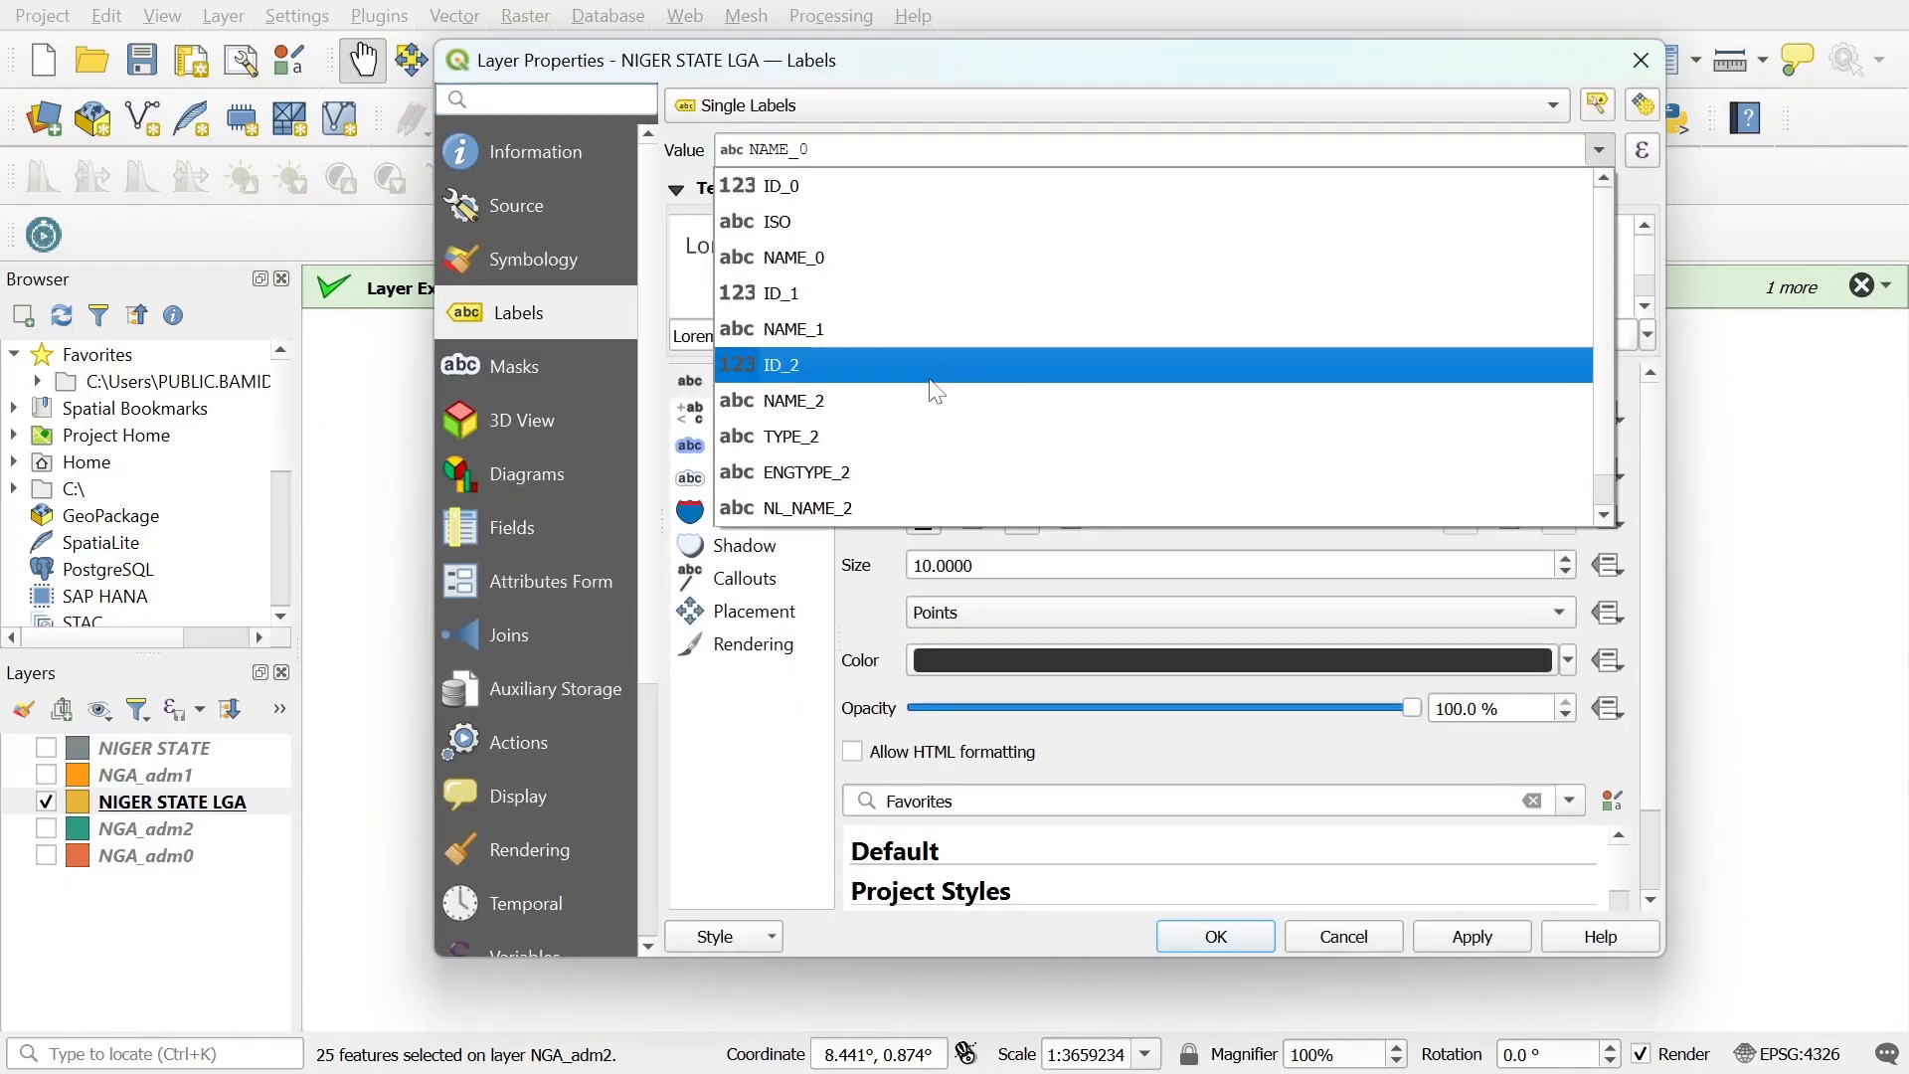
{"action": "left_click", "coordinate": [863, 403]}
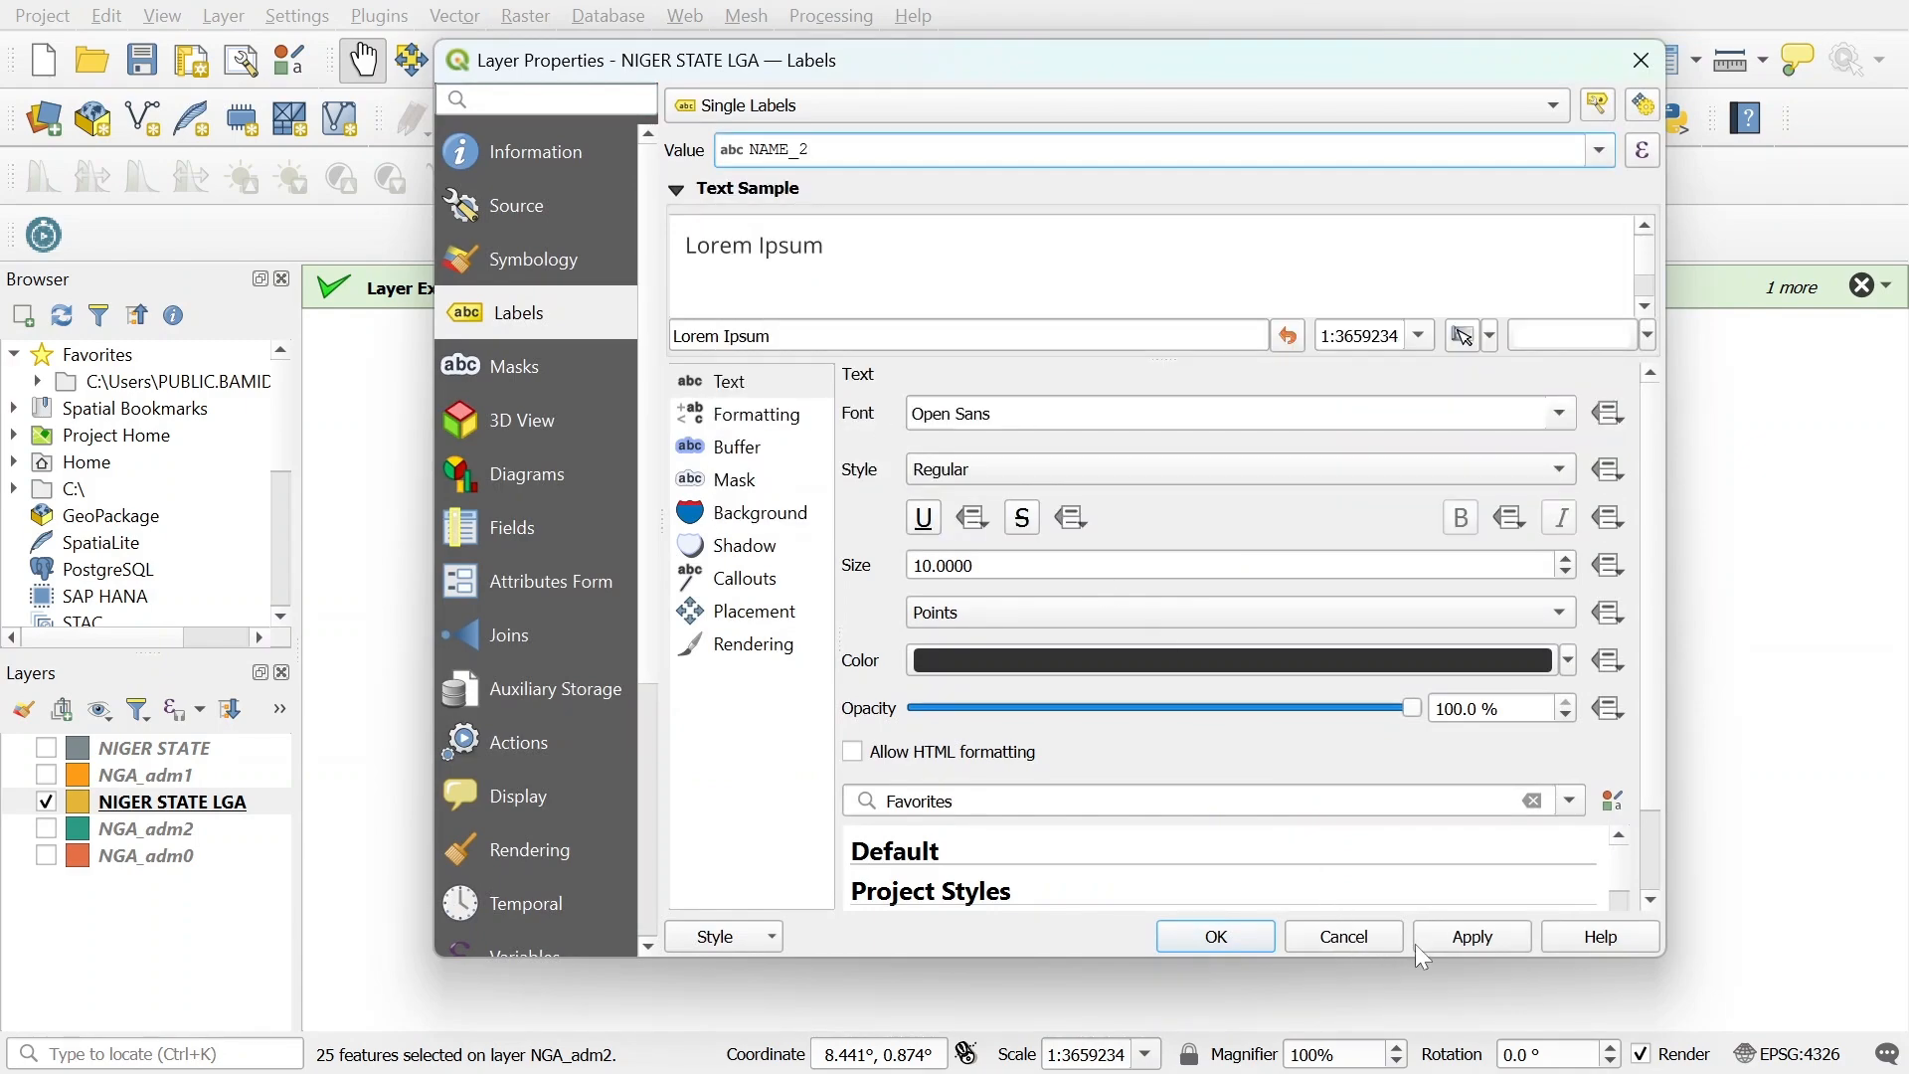
{"action": "left_click", "coordinate": [1215, 934]}
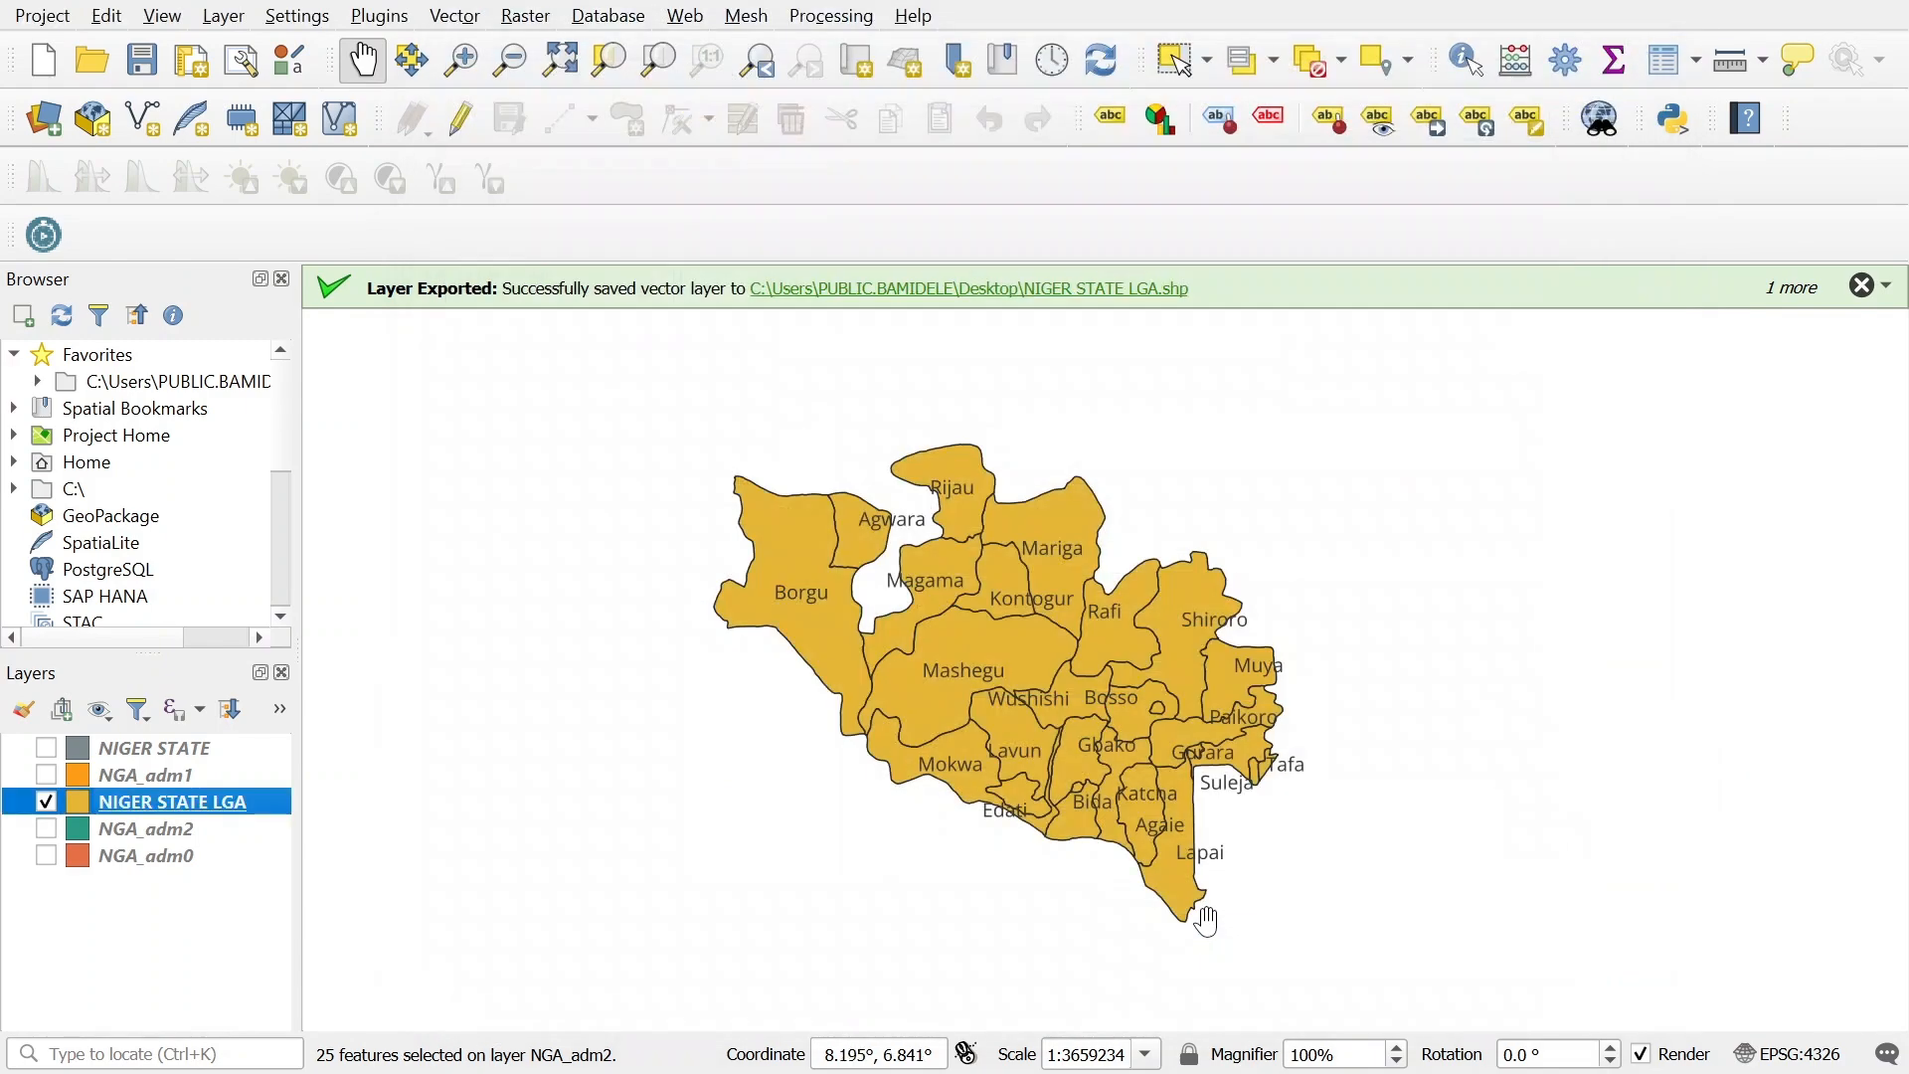
Take the main map window out of full screen mode.
{"action": "scroll", "coordinate": [962, 647], "scroll_direction": "up", "scroll_amount": 2}
{"action": "scroll", "coordinate": [965, 645], "scroll_direction": "down", "scroll_amount": 2}
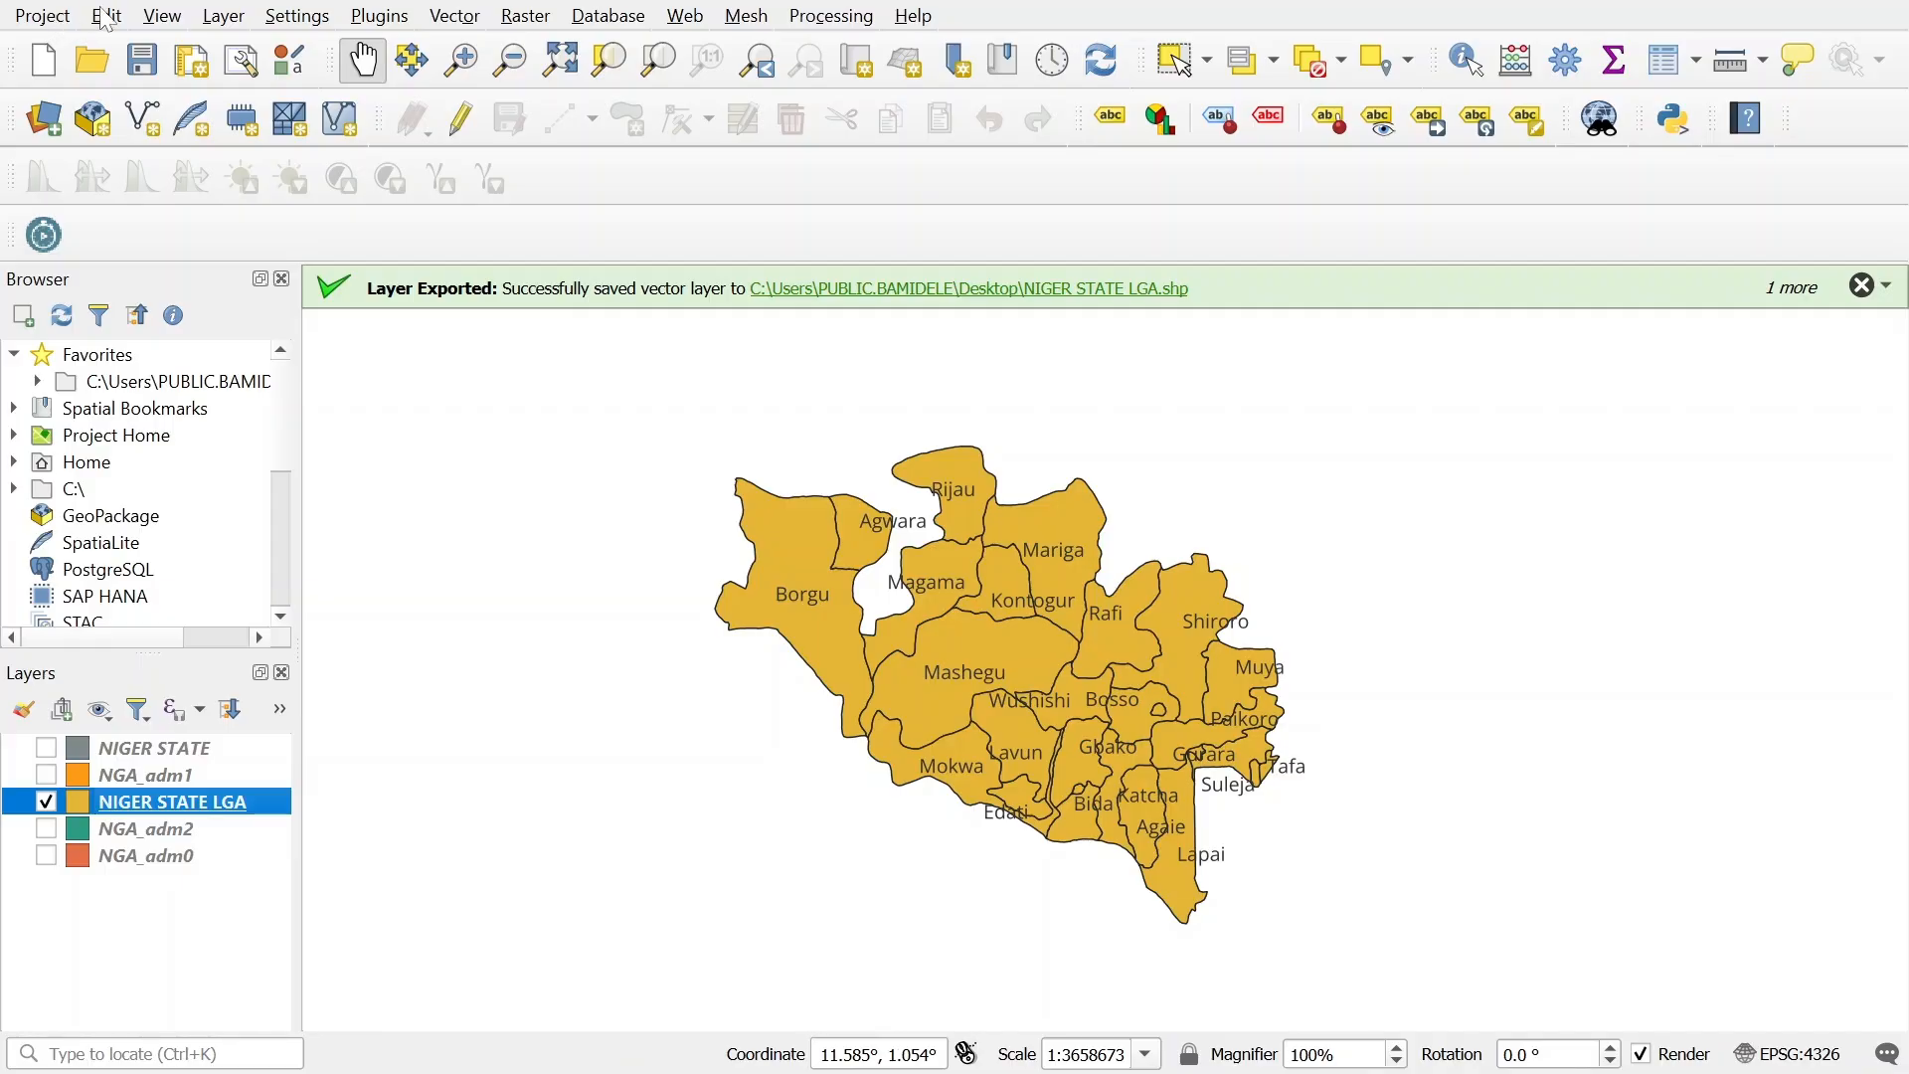
{"action": "left_click", "coordinate": [159, 16]}
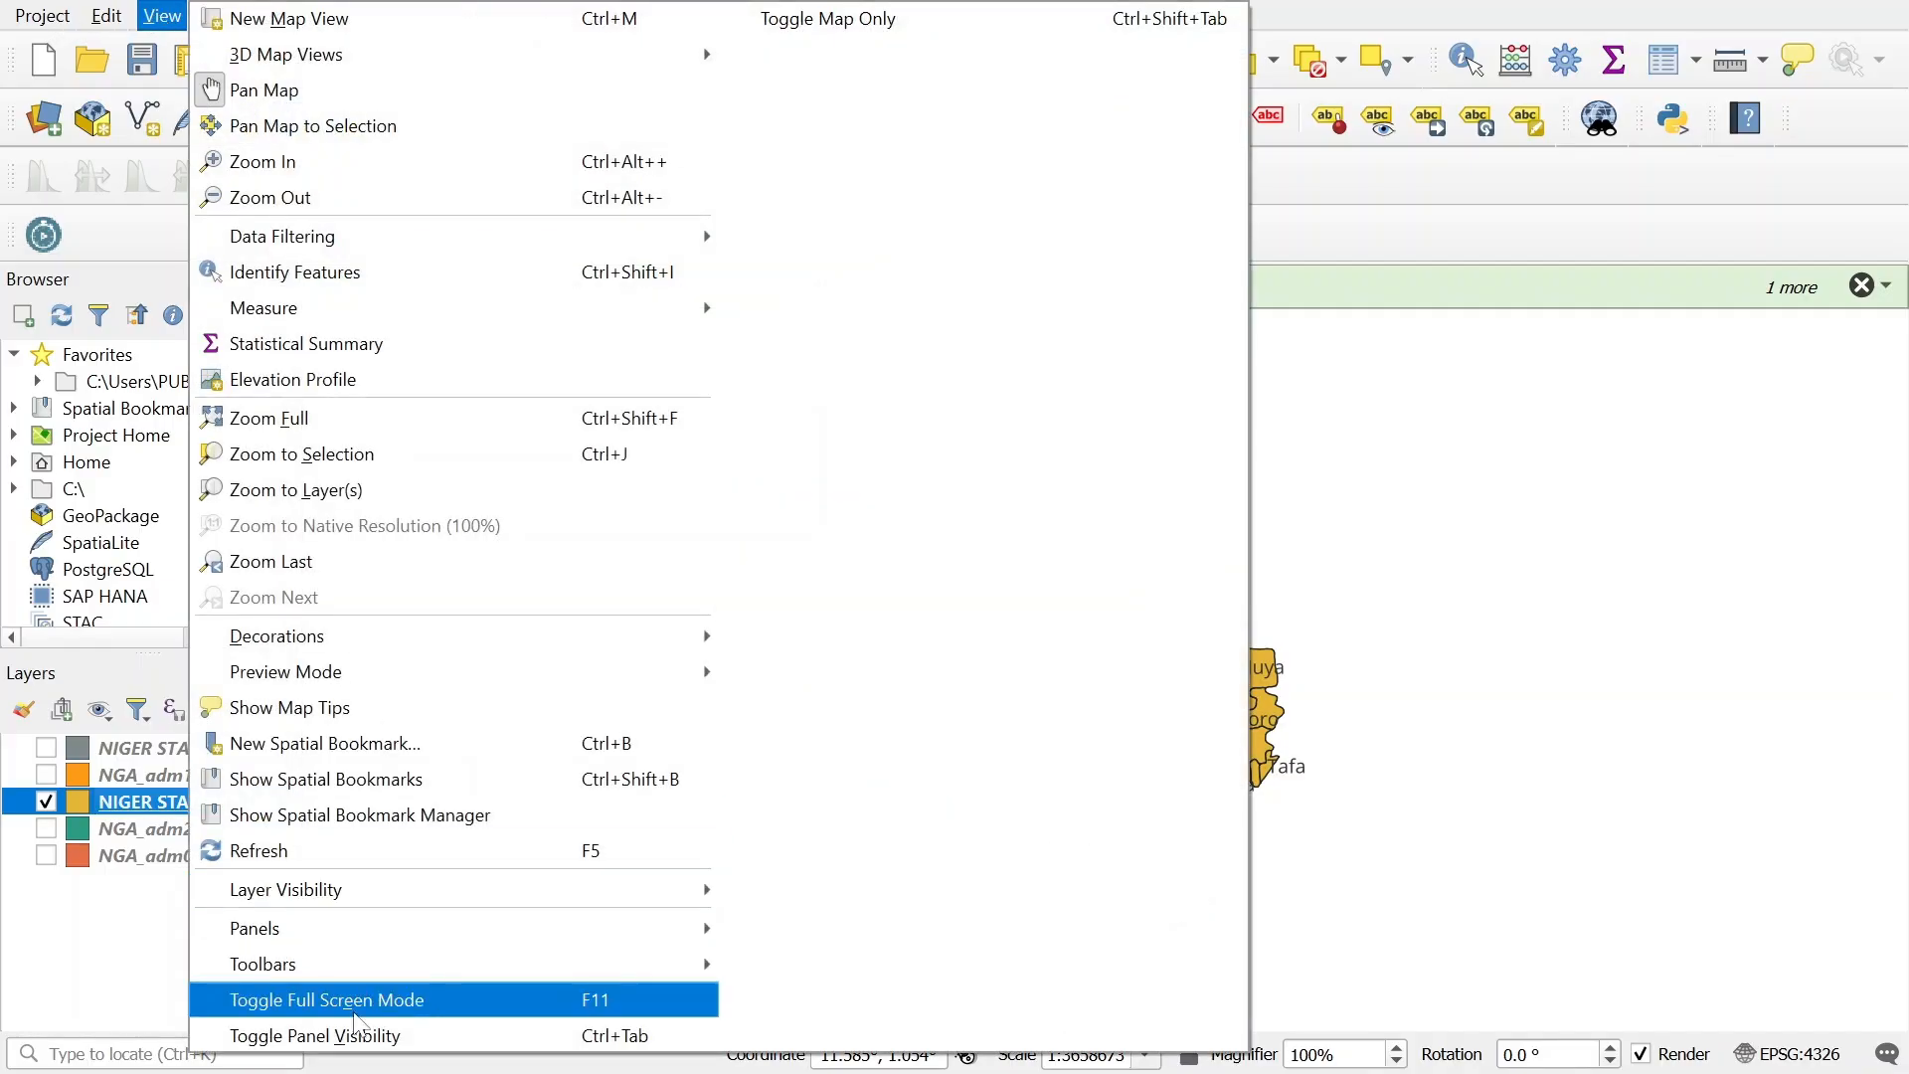
{"action": "left_click", "coordinate": [355, 1012]}
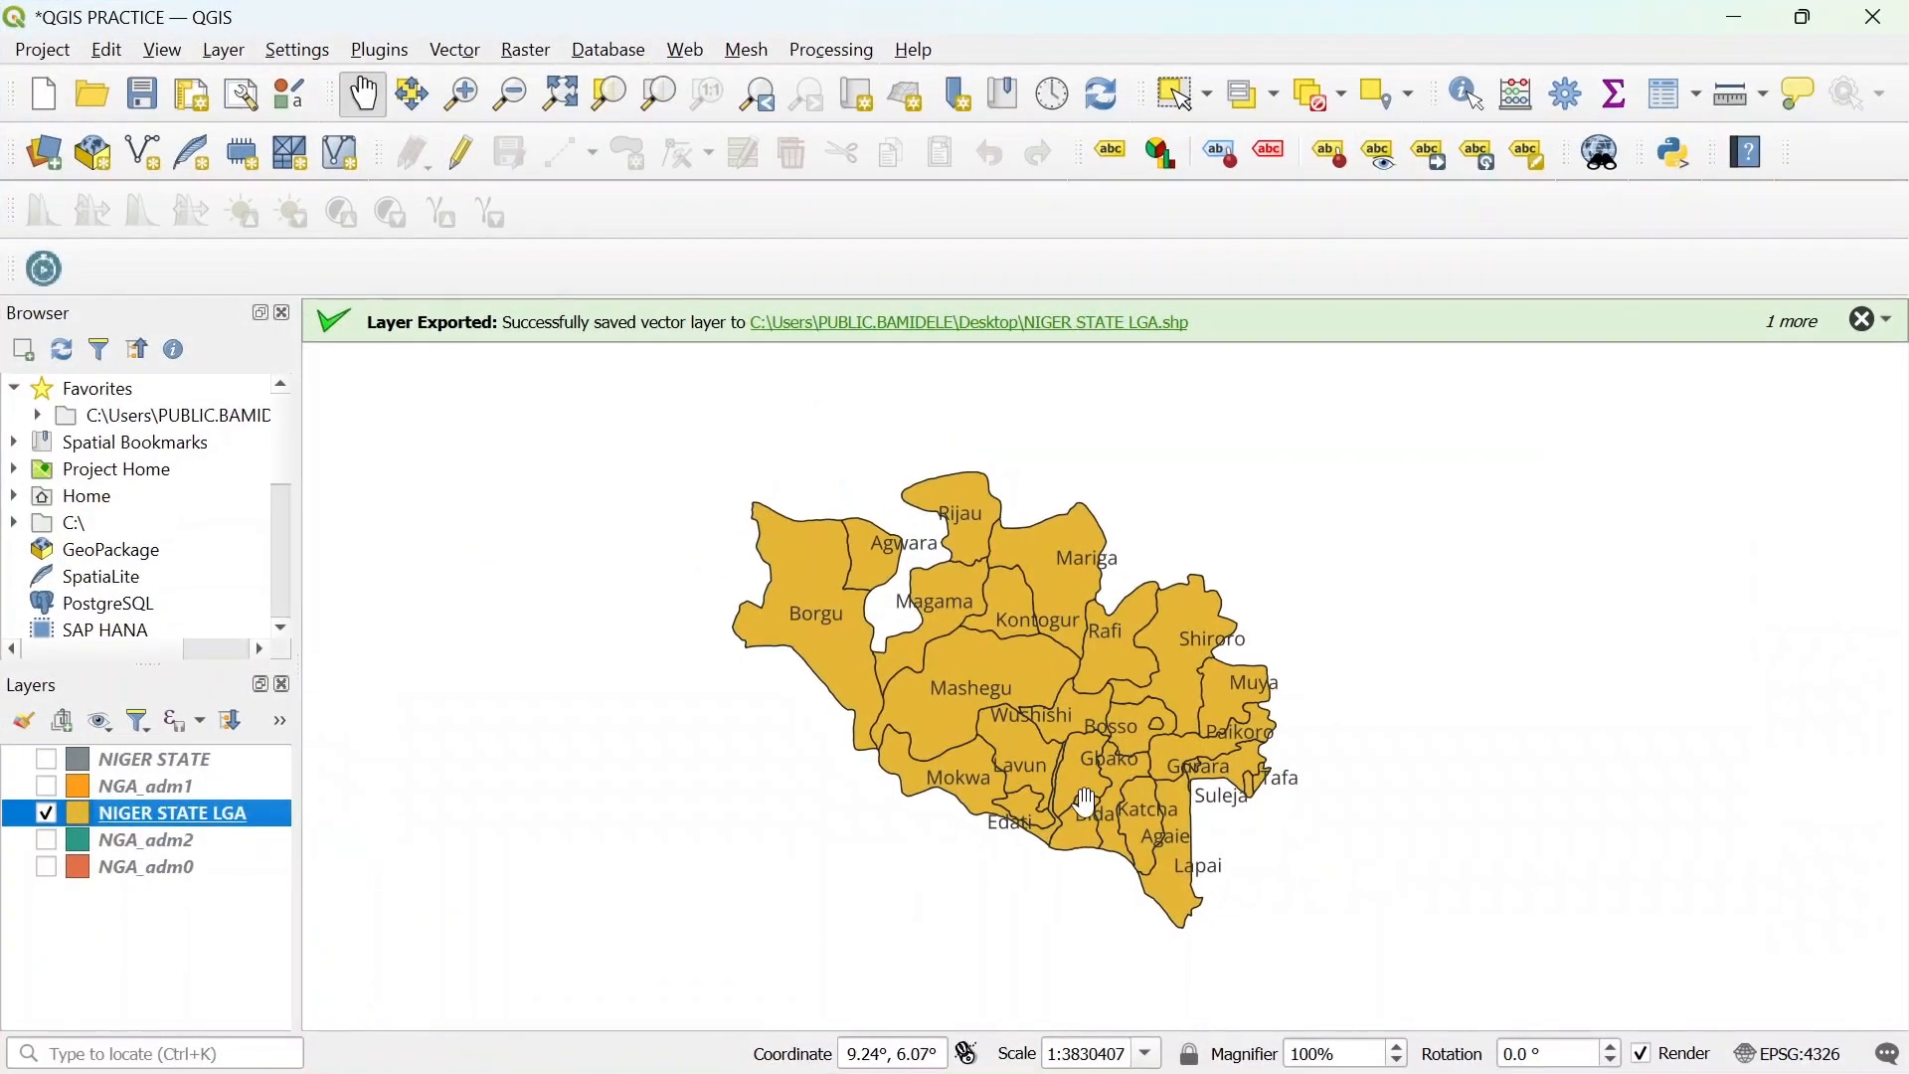
Switch from the main project window to the NIGER STATE print layout.
{"action": "mouse_move", "coordinate": [1293, 1056]}
{"action": "left_click", "coordinate": [1457, 909]}
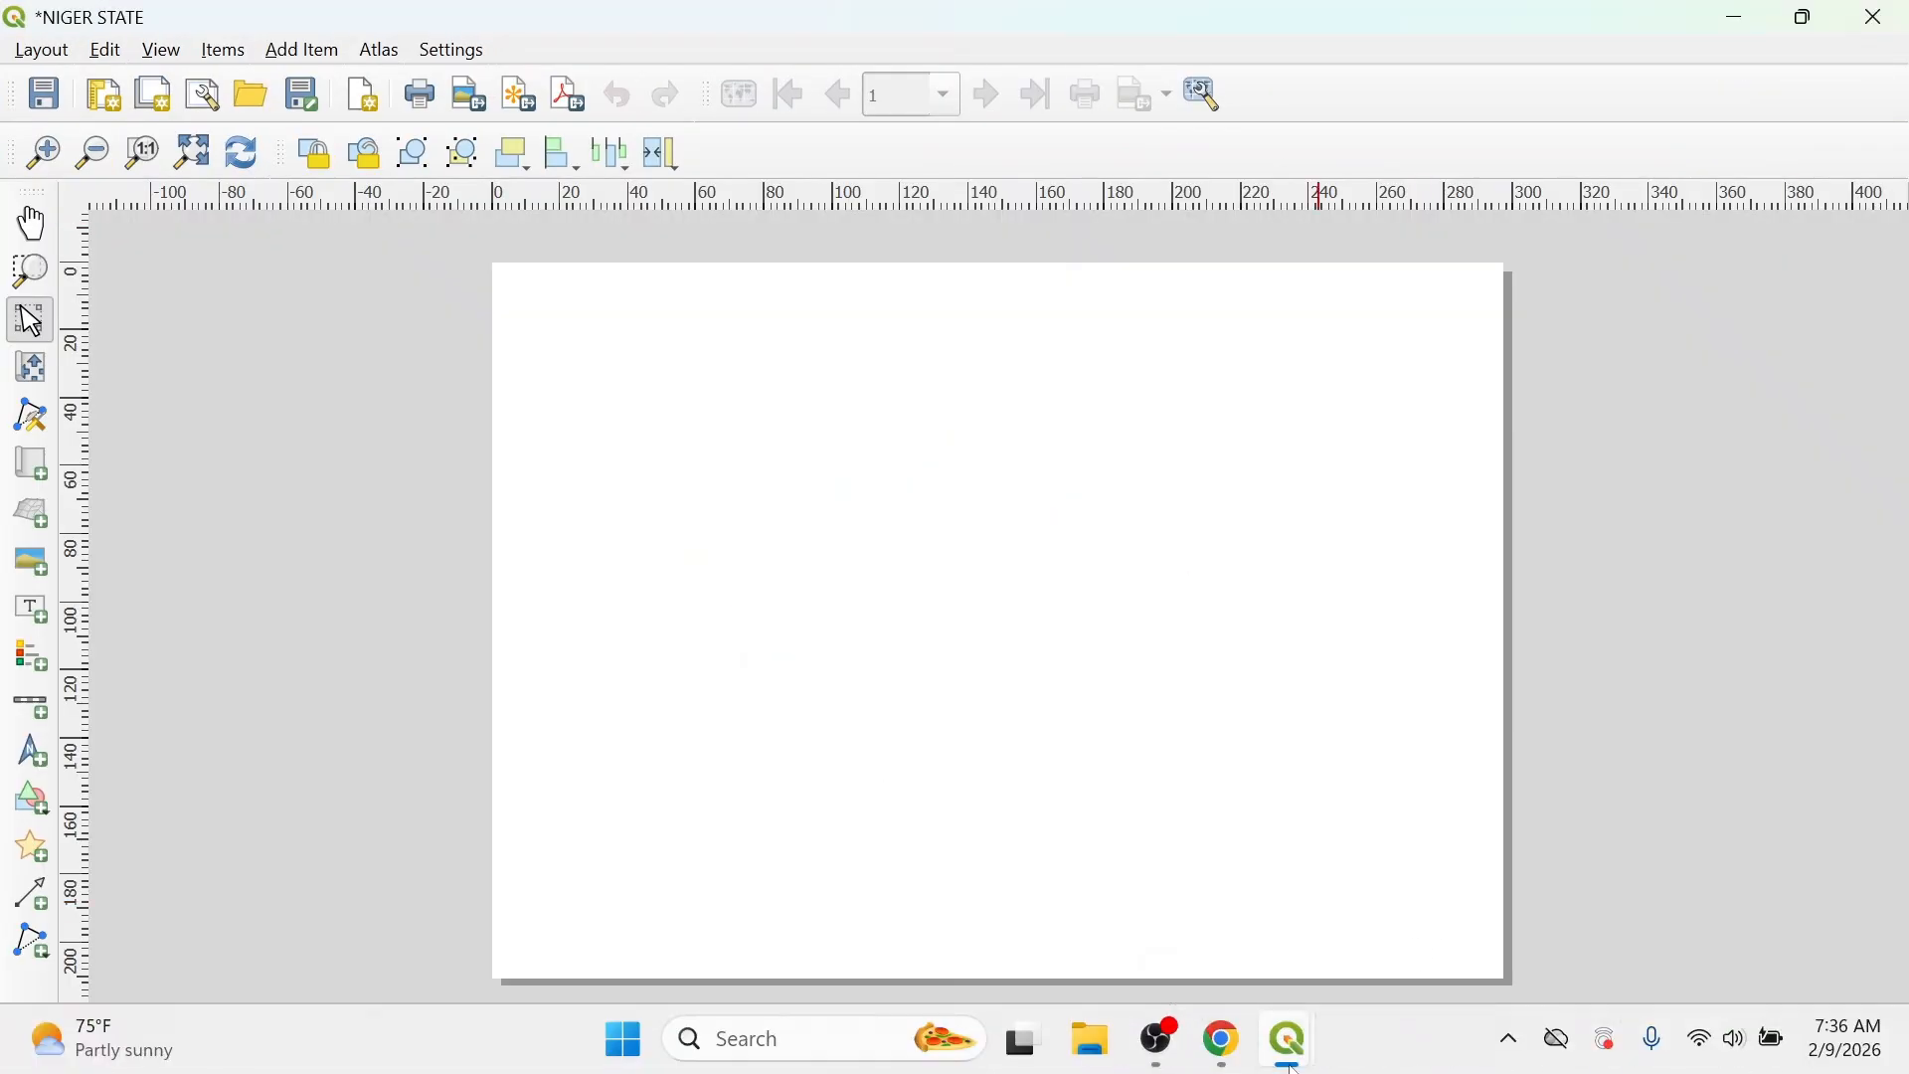
{"action": "mouse_move", "coordinate": [1302, 1066]}
{"action": "left_click", "coordinate": [1243, 905]}
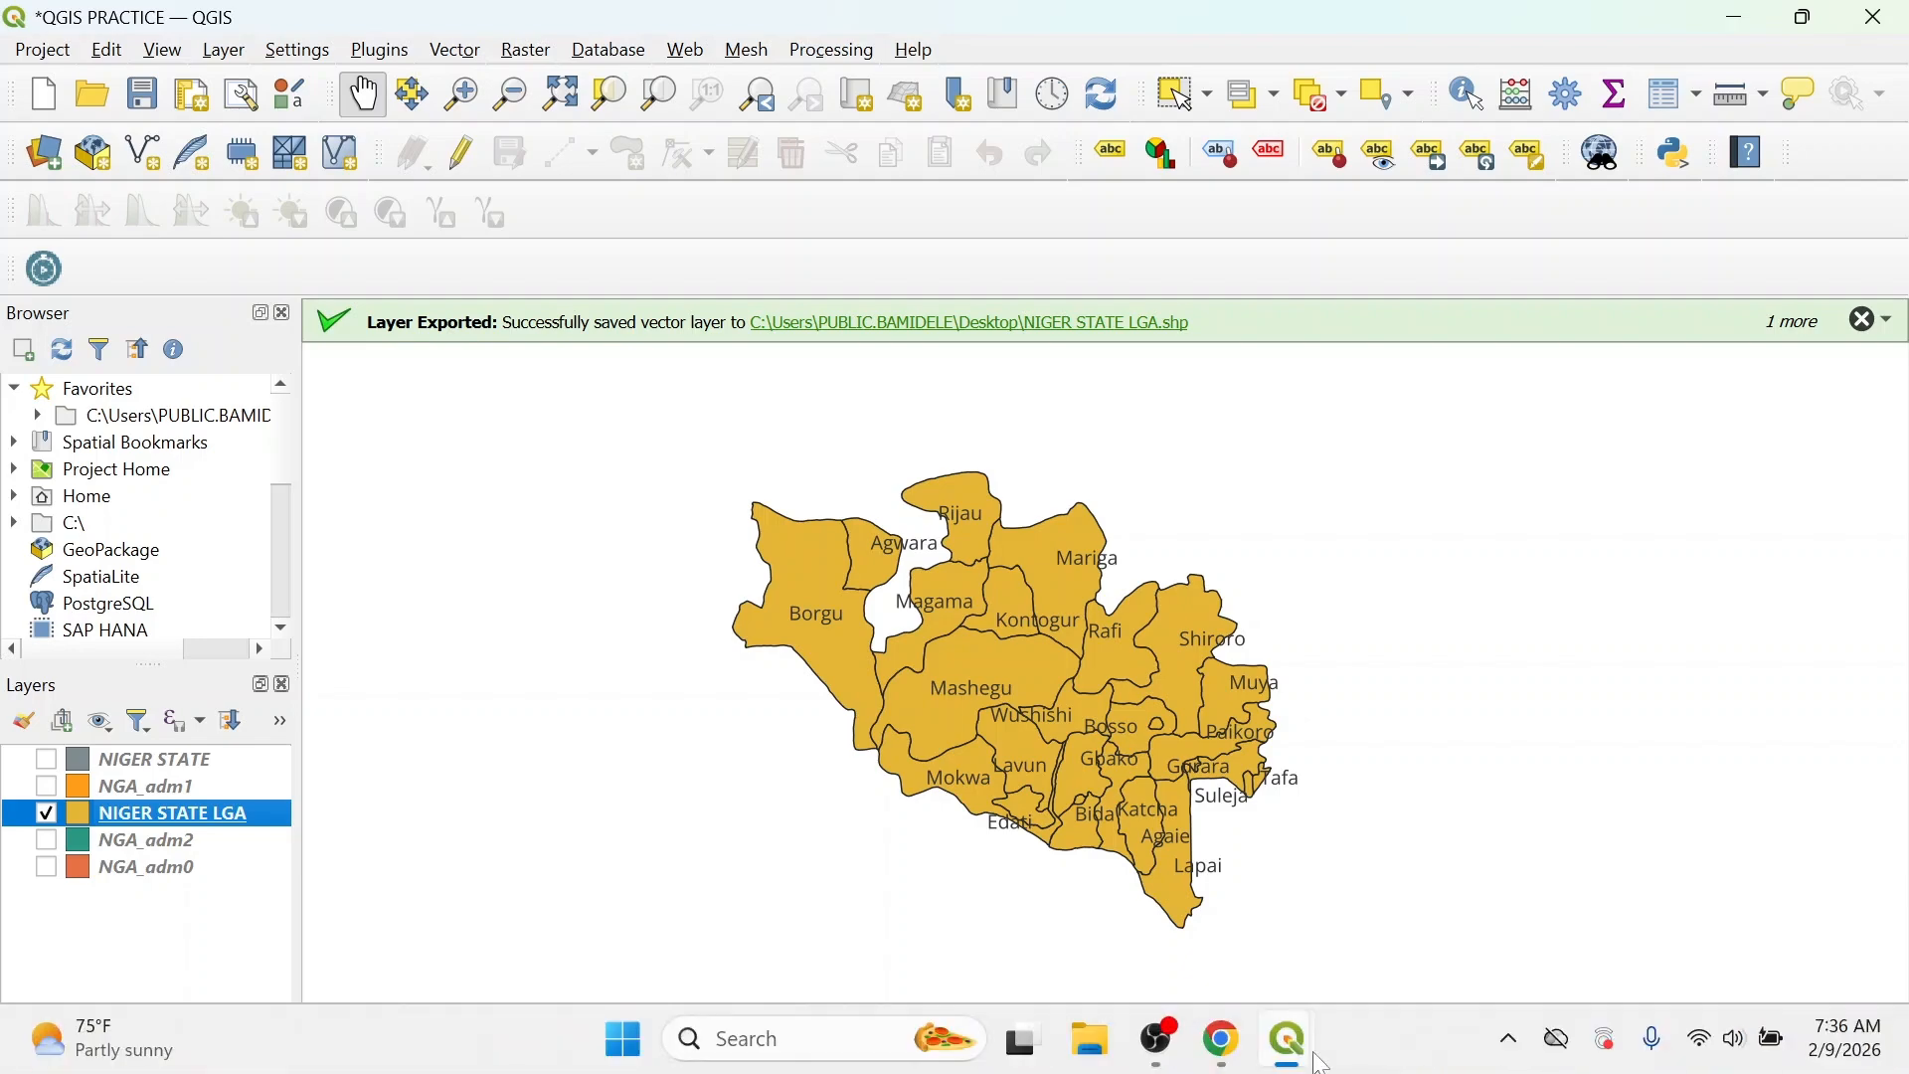
{"action": "mouse_move", "coordinate": [1293, 1056]}
{"action": "left_click", "coordinate": [1478, 916]}
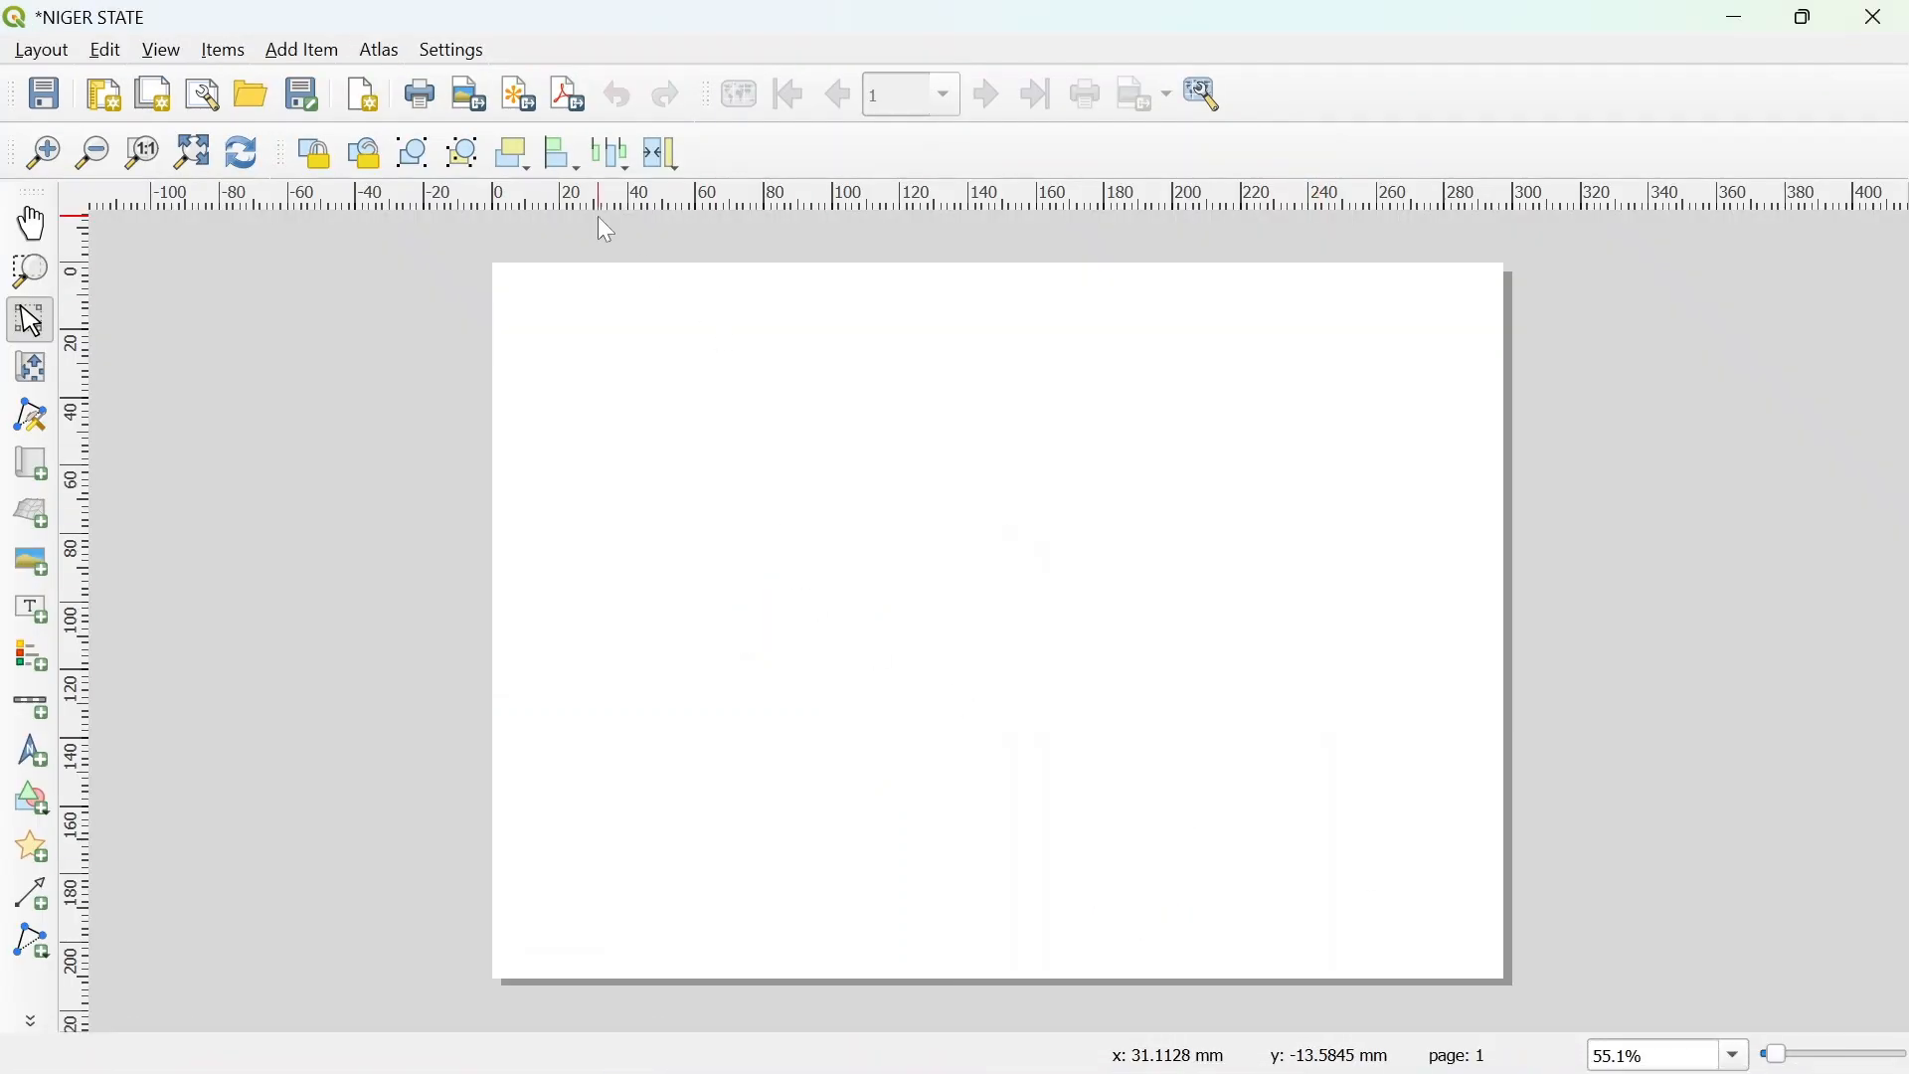
Add a map about 220 mm wide and 177 mm high across the middle of the layout page.
{"action": "left_click", "coordinate": [298, 50]}
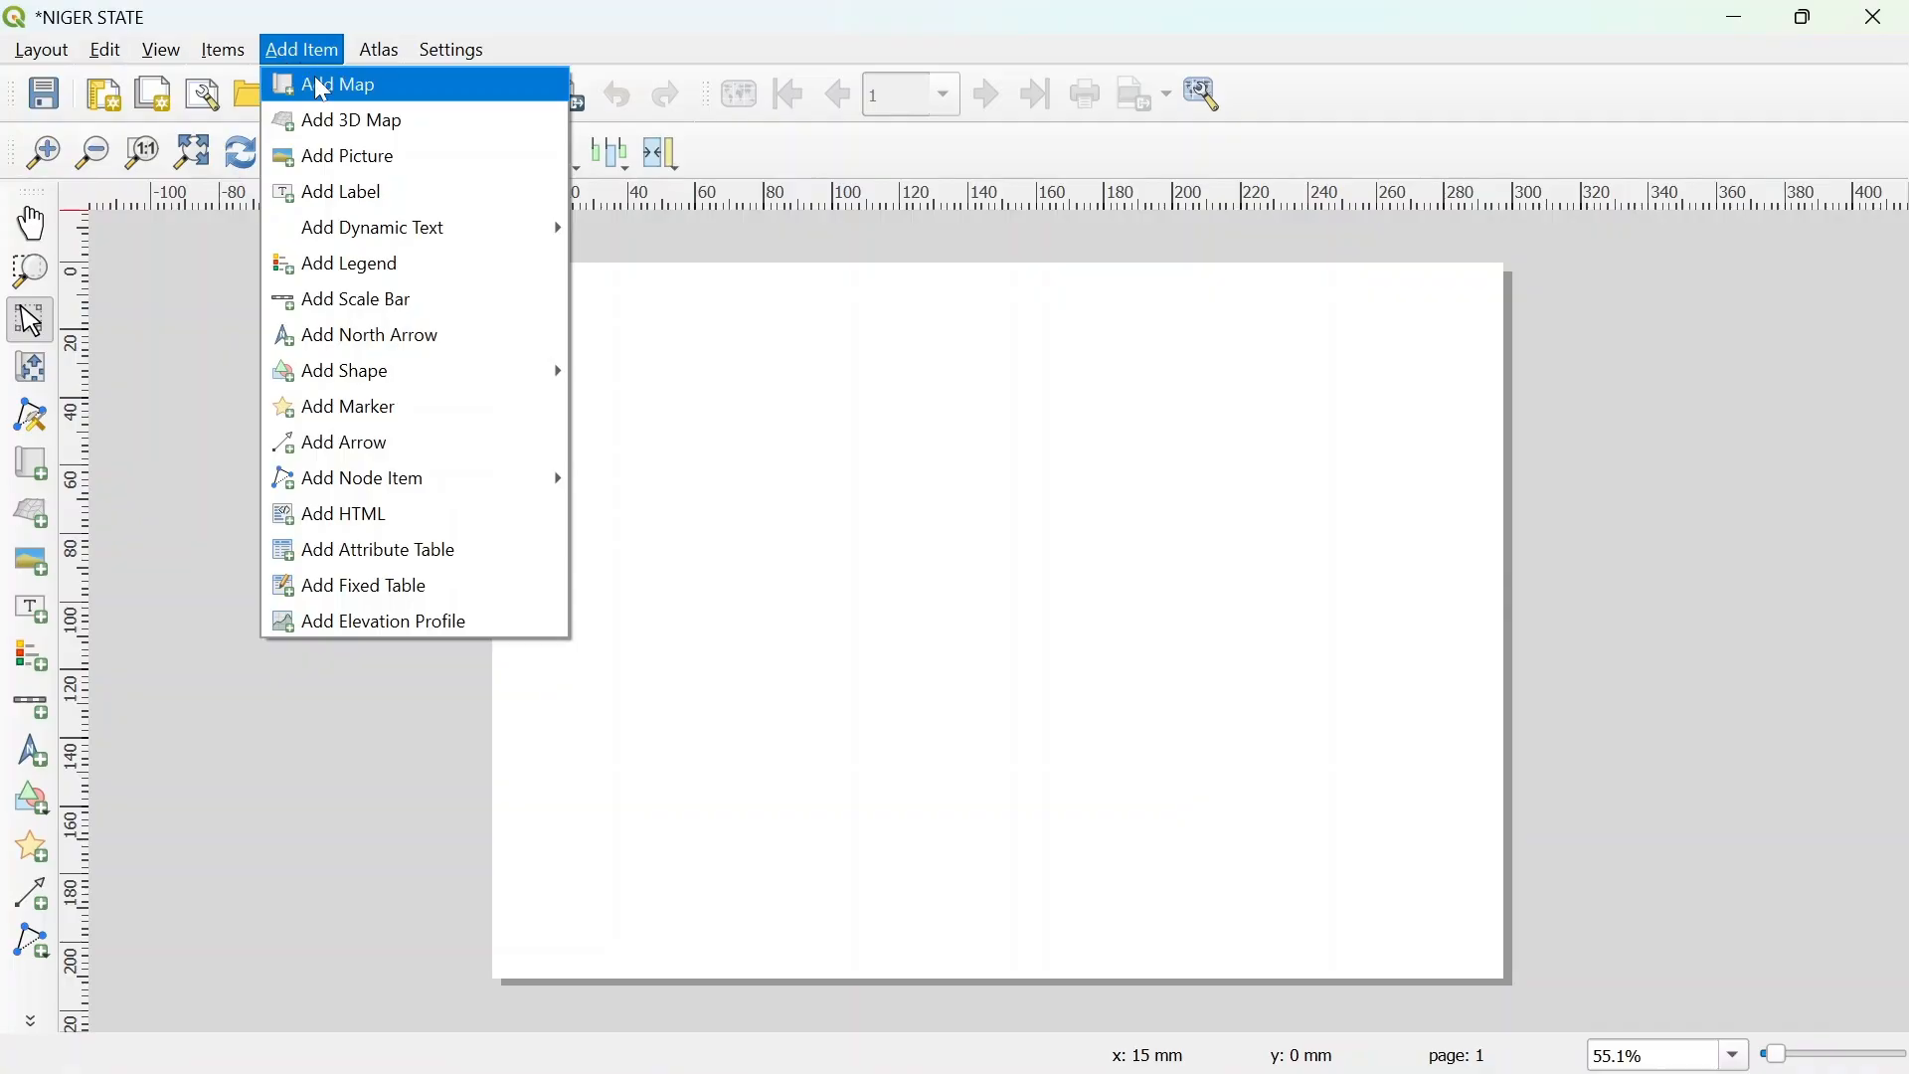
{"action": "left_click", "coordinate": [328, 81]}
{"action": "left_click_drag", "start_coordinate": [645, 338], "coordinate": [1397, 942]}
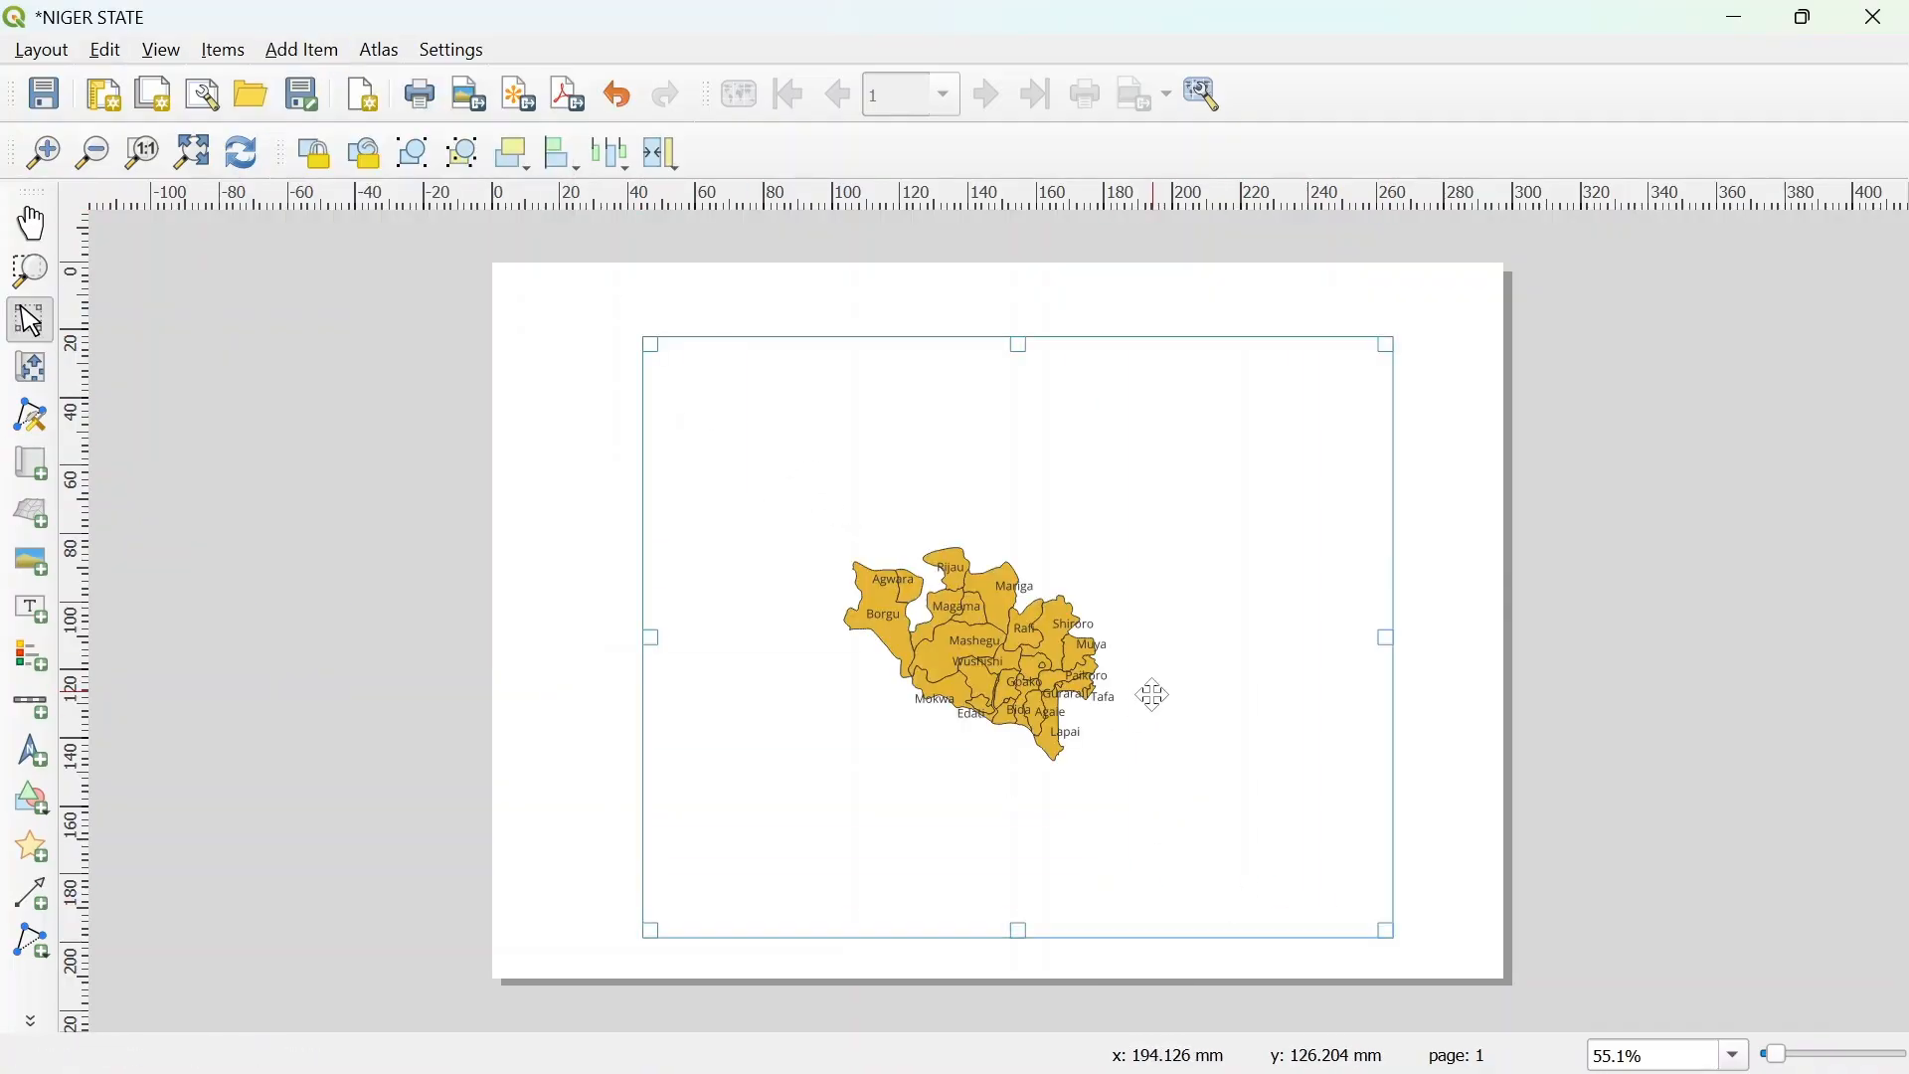
Move and enlarge the content inside the map item so all the Niger State LGAs fill its frame.
{"action": "left_click", "coordinate": [31, 371]}
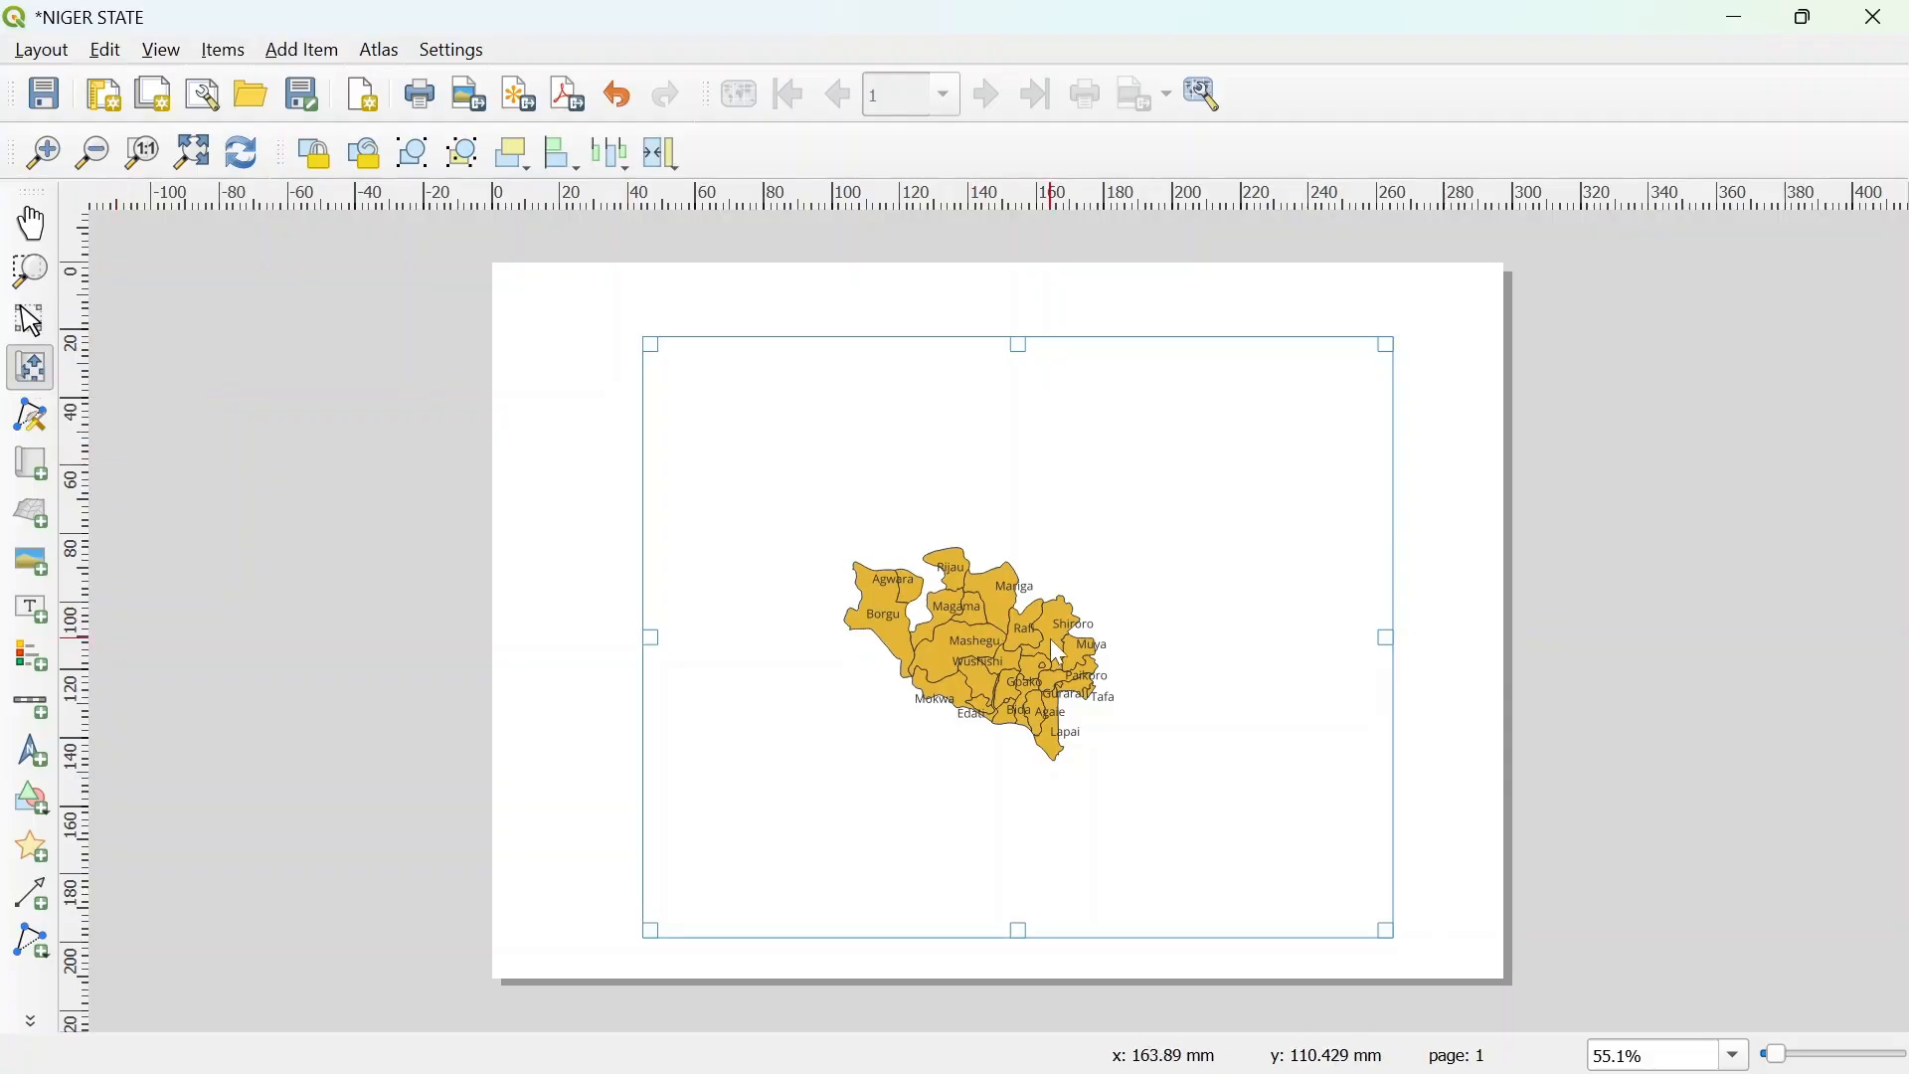
{"action": "left_click_drag", "start_coordinate": [1052, 645], "coordinate": [1109, 582]}
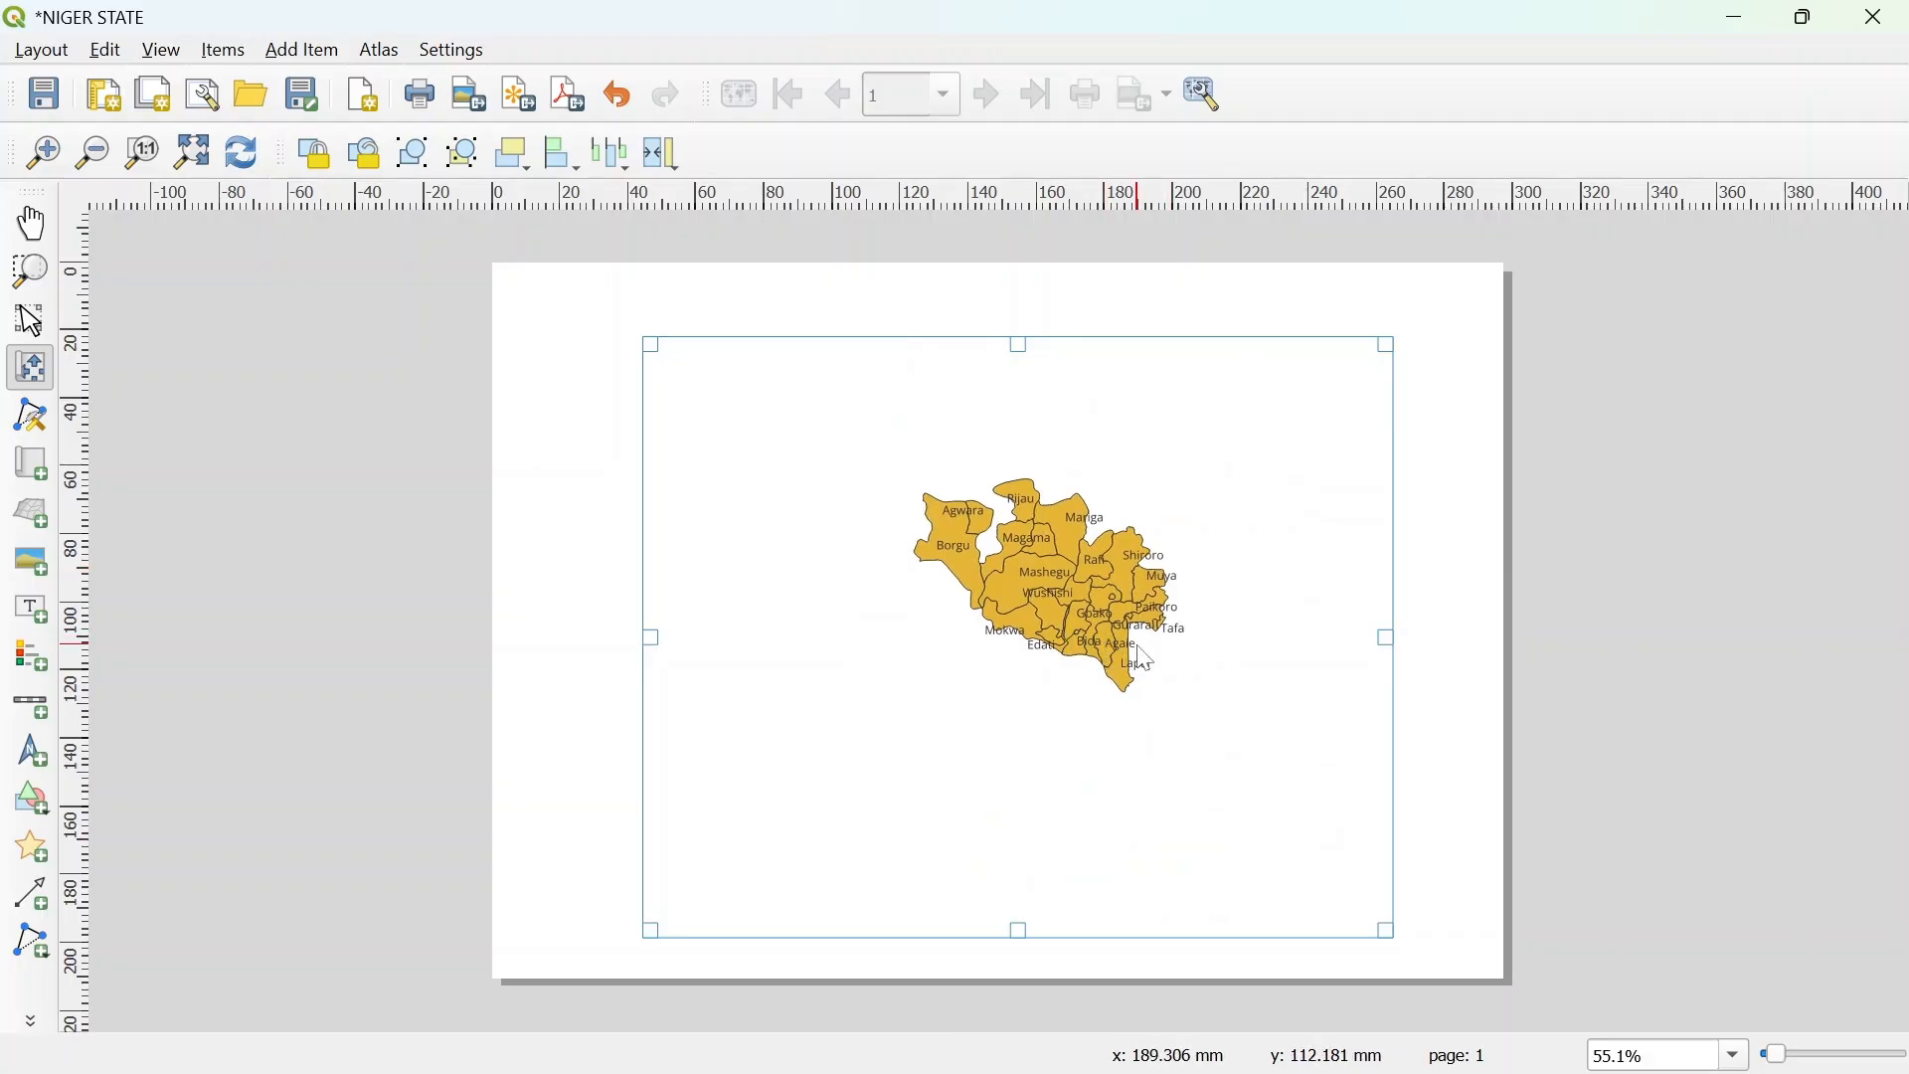
{"action": "scroll", "coordinate": [1161, 648], "scroll_direction": "up", "scroll_amount": 2}
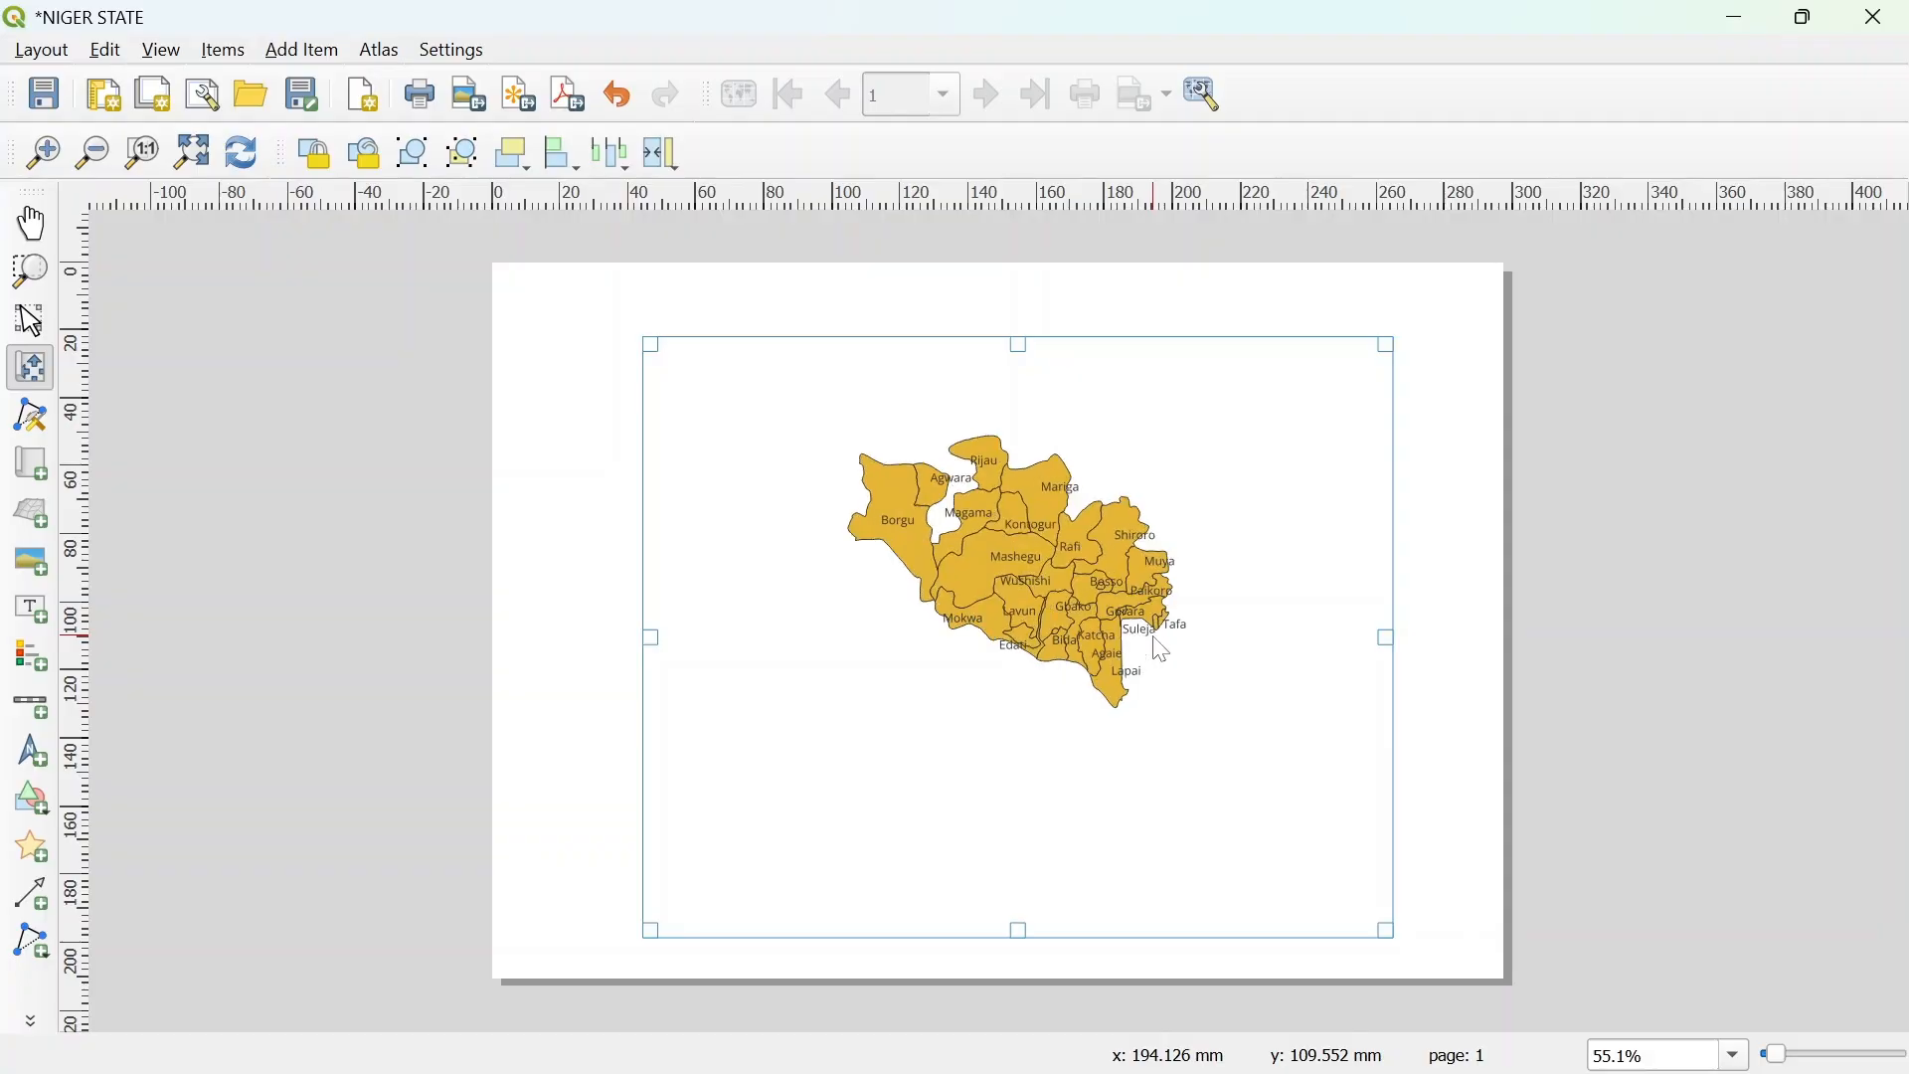
{"action": "scroll", "coordinate": [1153, 637], "scroll_direction": "up", "scroll_amount": 1}
{"action": "left_click_drag", "start_coordinate": [1105, 600], "coordinate": [1184, 665]}
{"action": "scroll", "coordinate": [1197, 700], "scroll_direction": "up", "scroll_amount": 1}
{"action": "scroll", "coordinate": [1197, 679], "scroll_direction": "up", "scroll_amount": 1}
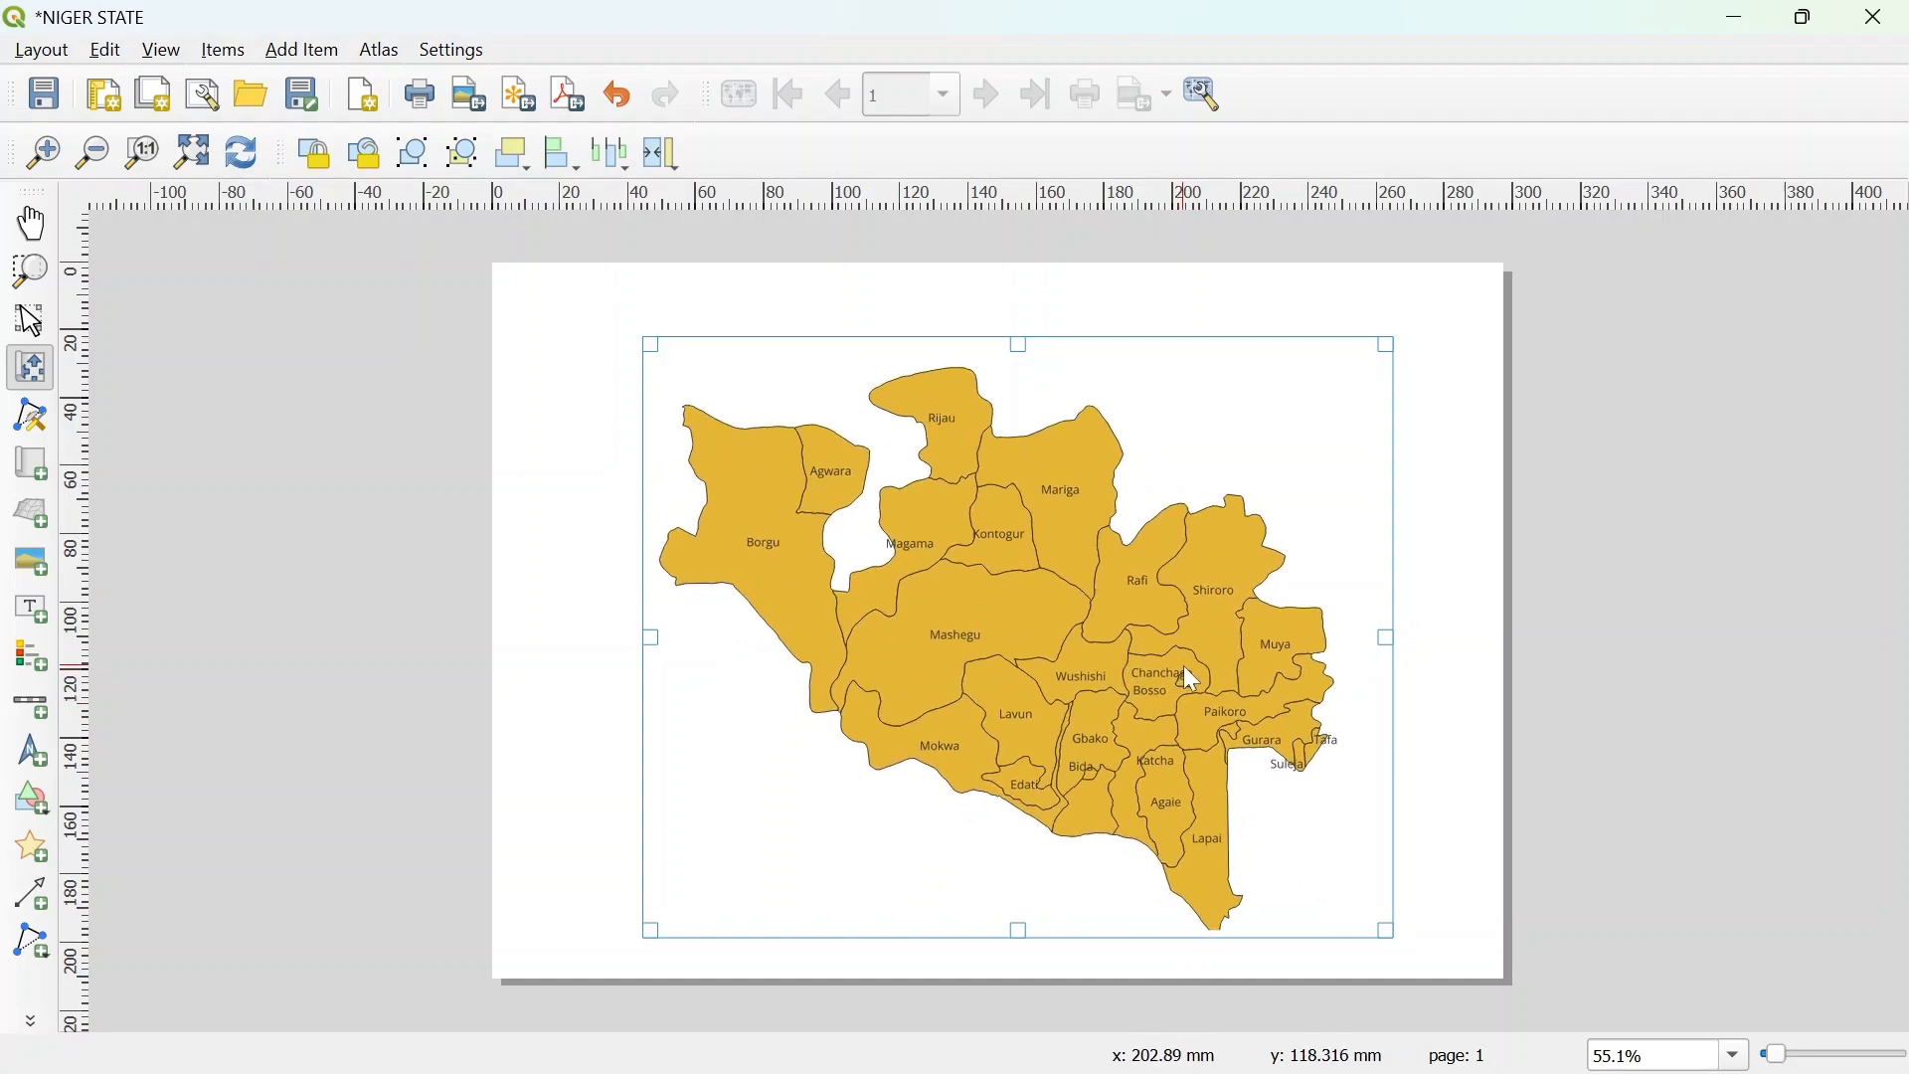
{"action": "scroll", "coordinate": [1225, 680], "scroll_direction": "up", "scroll_amount": 1}
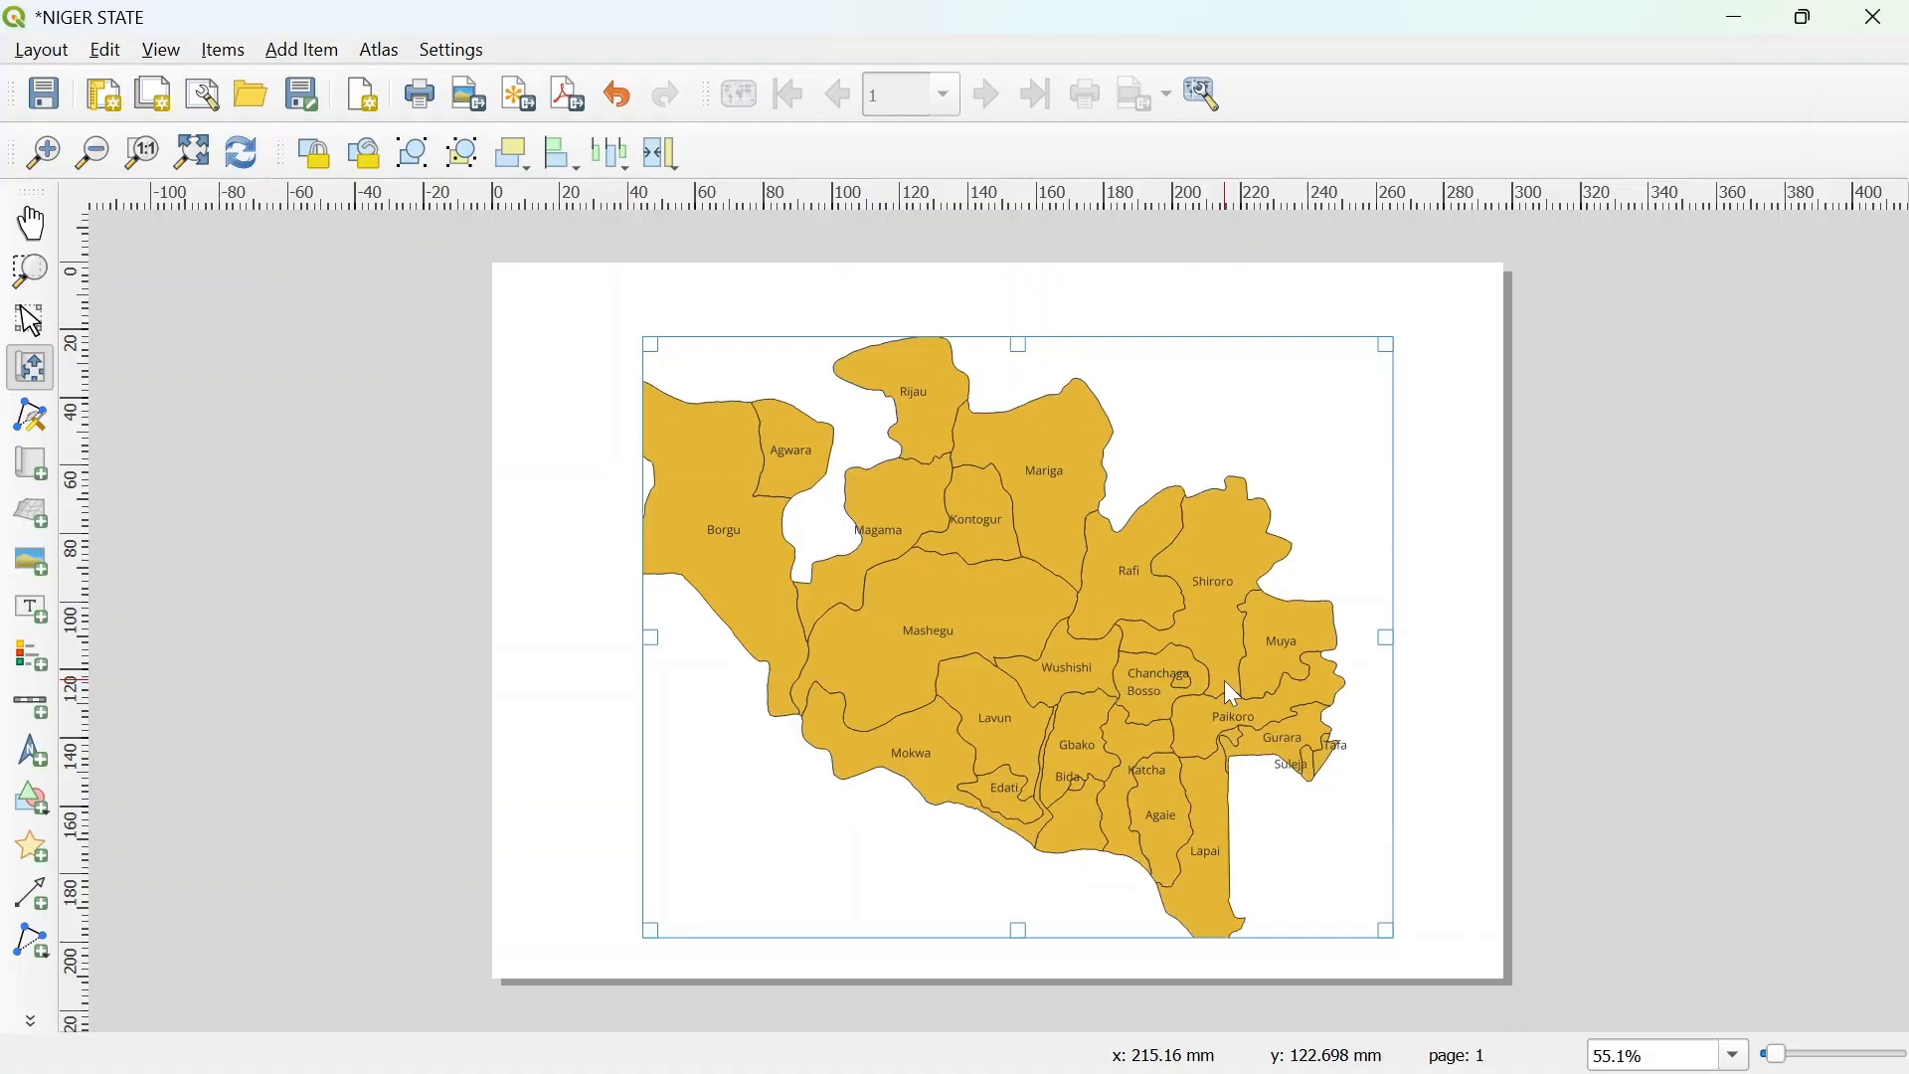
{"action": "scroll", "coordinate": [1222, 684], "scroll_direction": "down", "scroll_amount": 1}
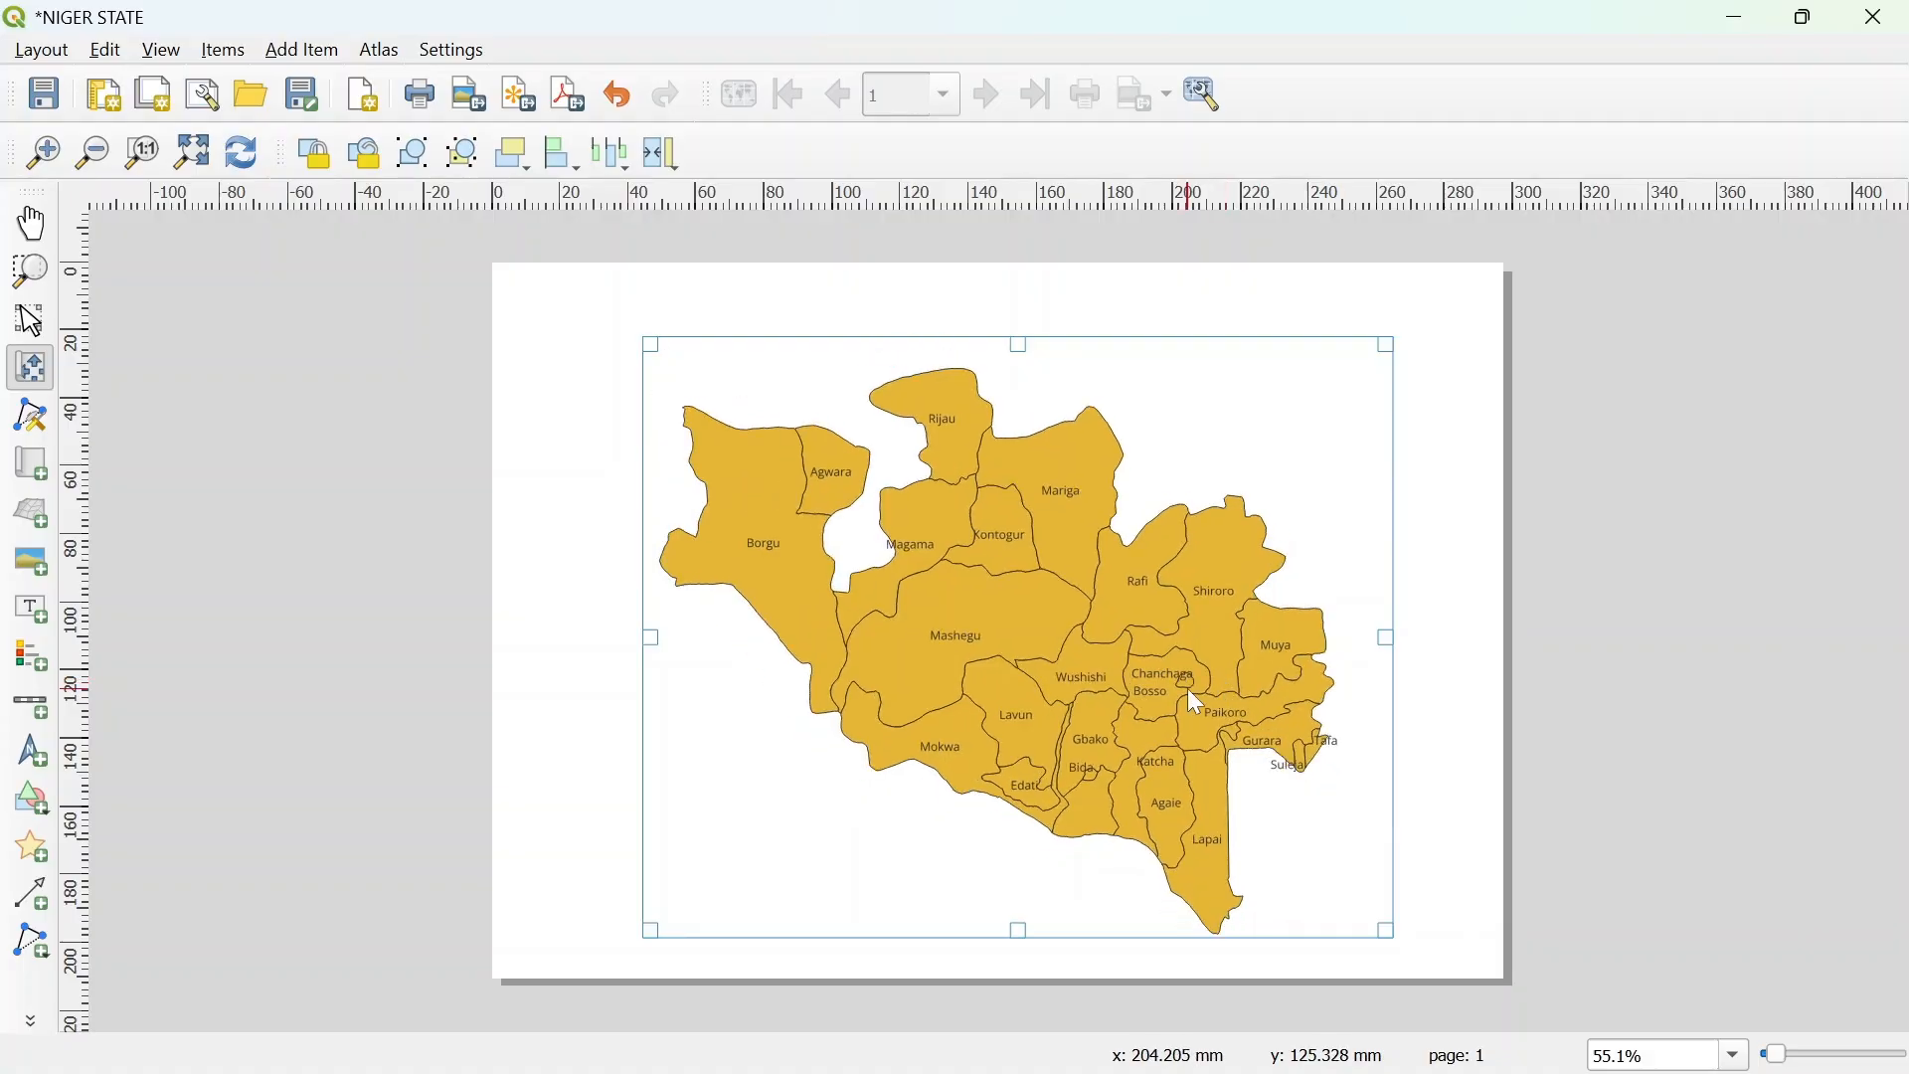
{"action": "left_click_drag", "start_coordinate": [1188, 689], "coordinate": [1186, 687]}
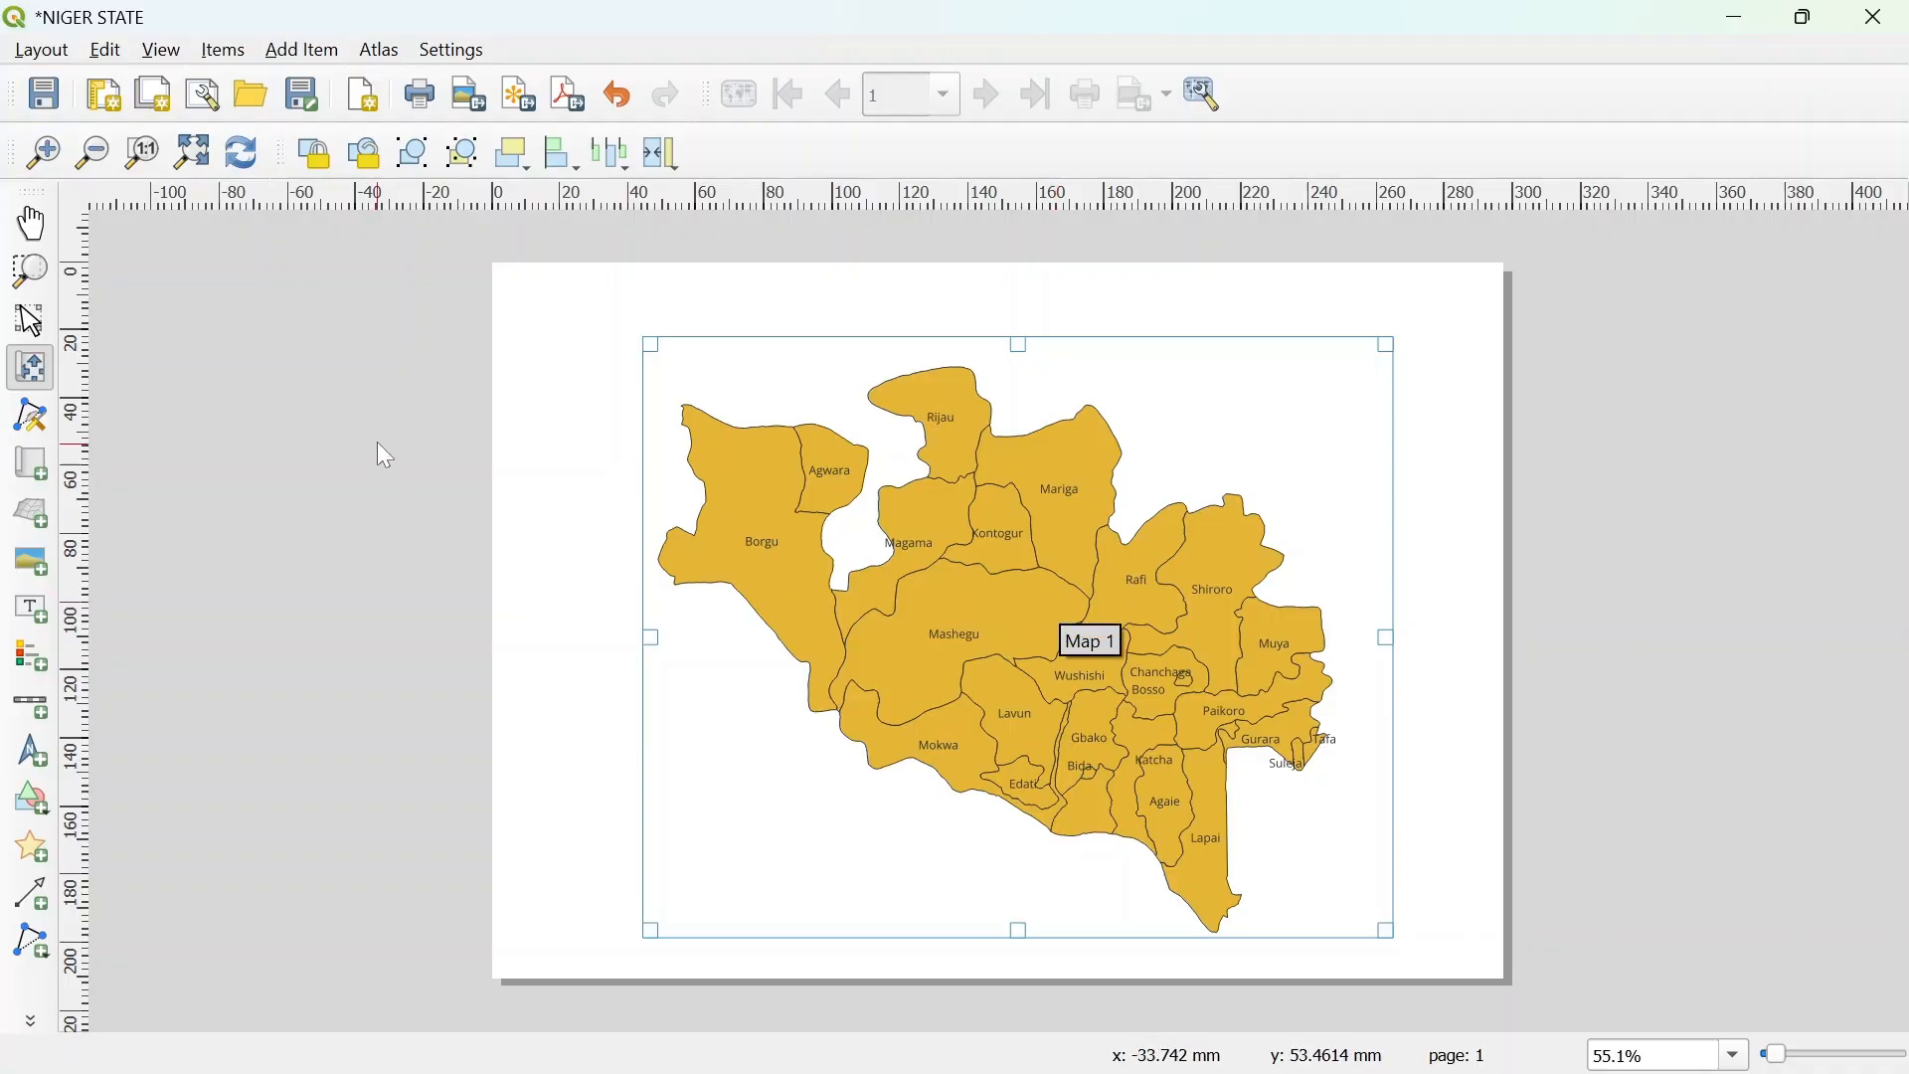
Place a text label at about X 190 mm, Y 36 mm, accepting the 220.419 by 176.598 mm size.
{"action": "left_click", "coordinate": [30, 608]}
{"action": "left_click", "coordinate": [1062, 373]}
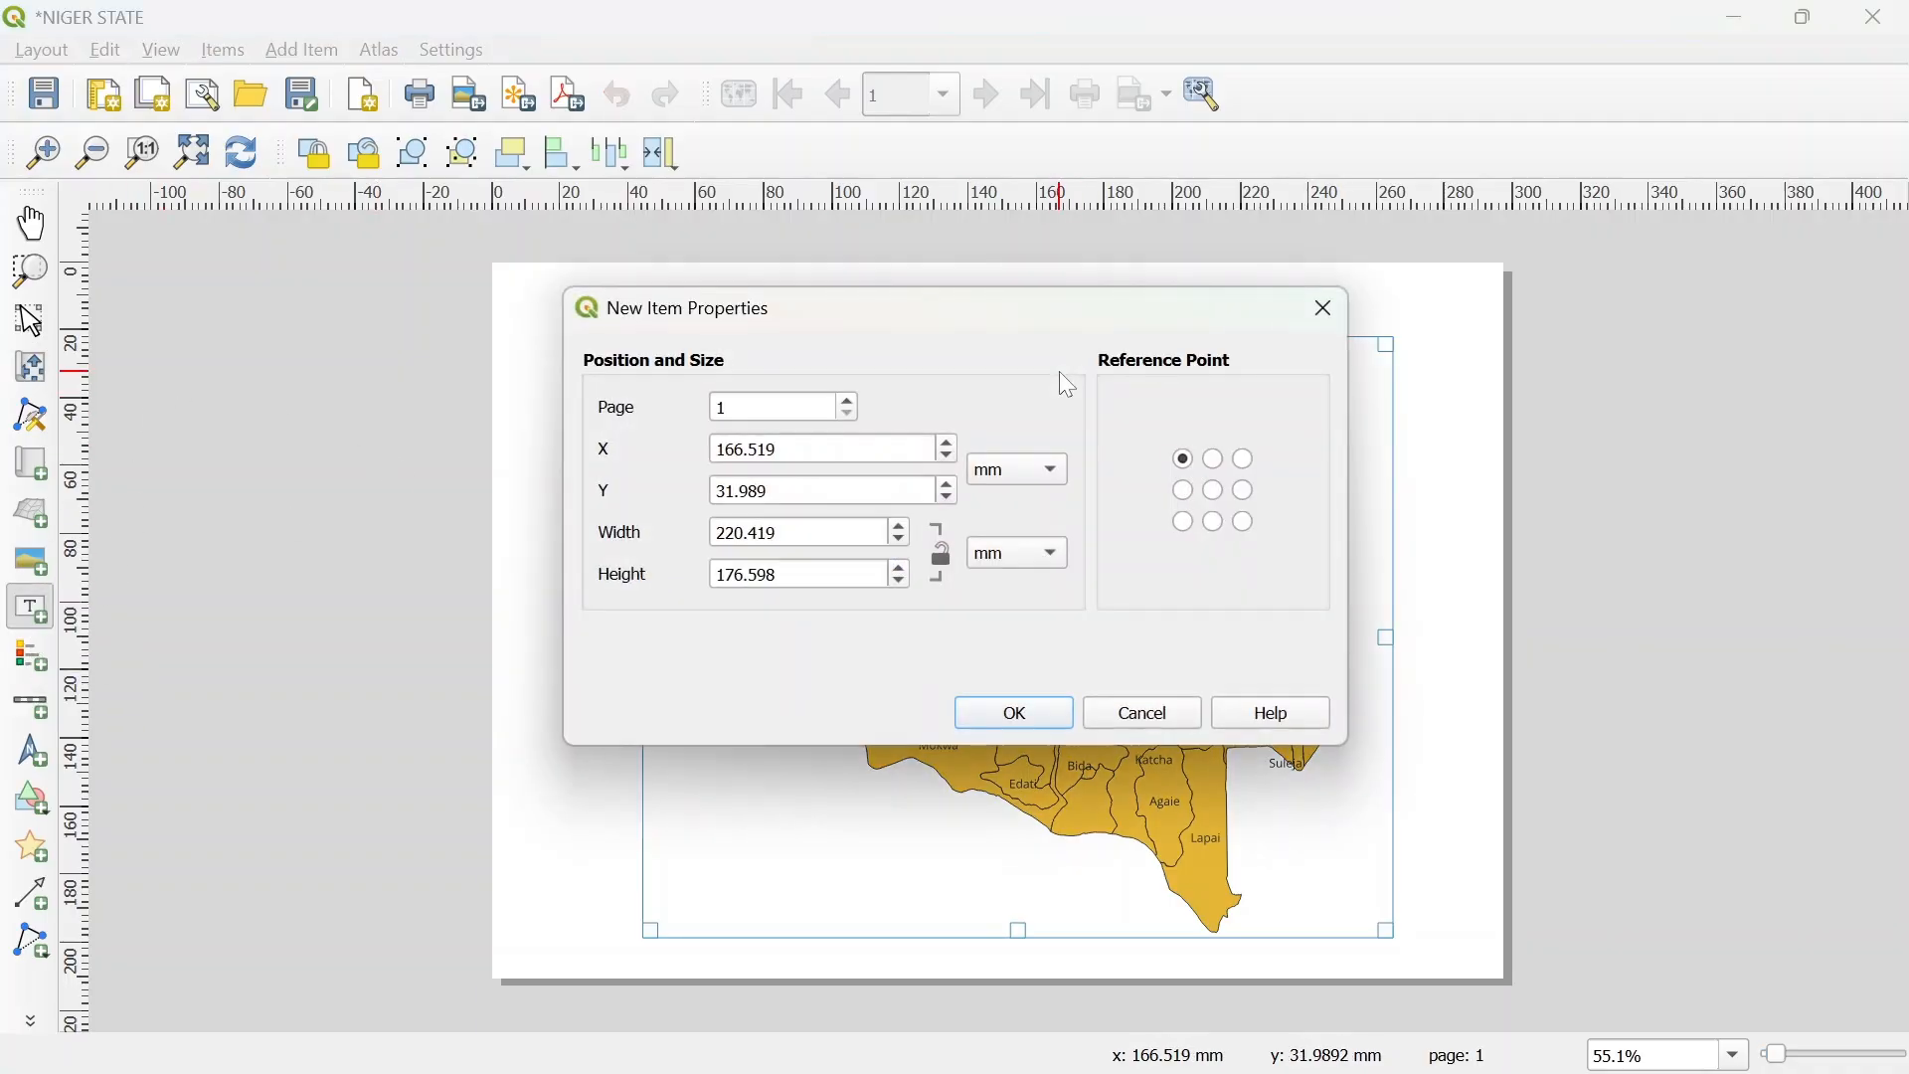
{"action": "left_click", "coordinate": [1323, 307]}
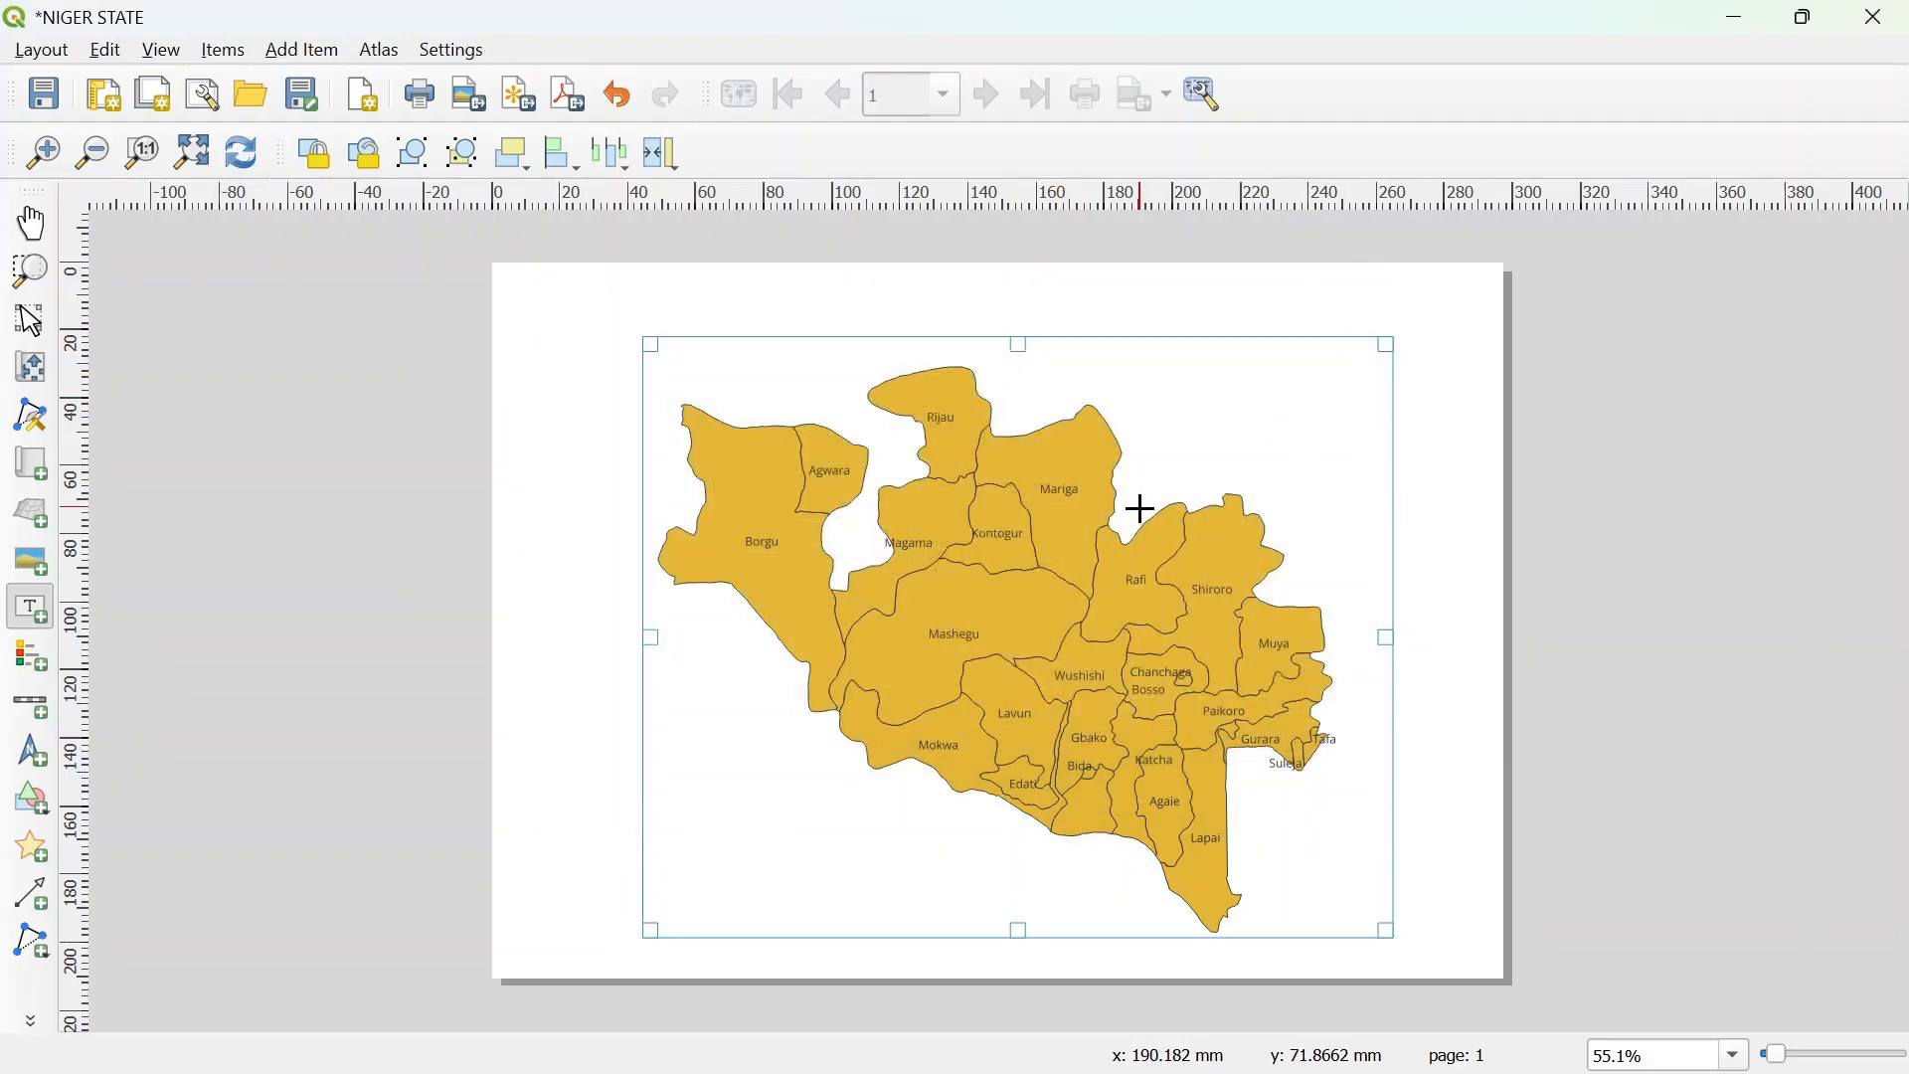
{"action": "left_click", "coordinate": [1138, 387]}
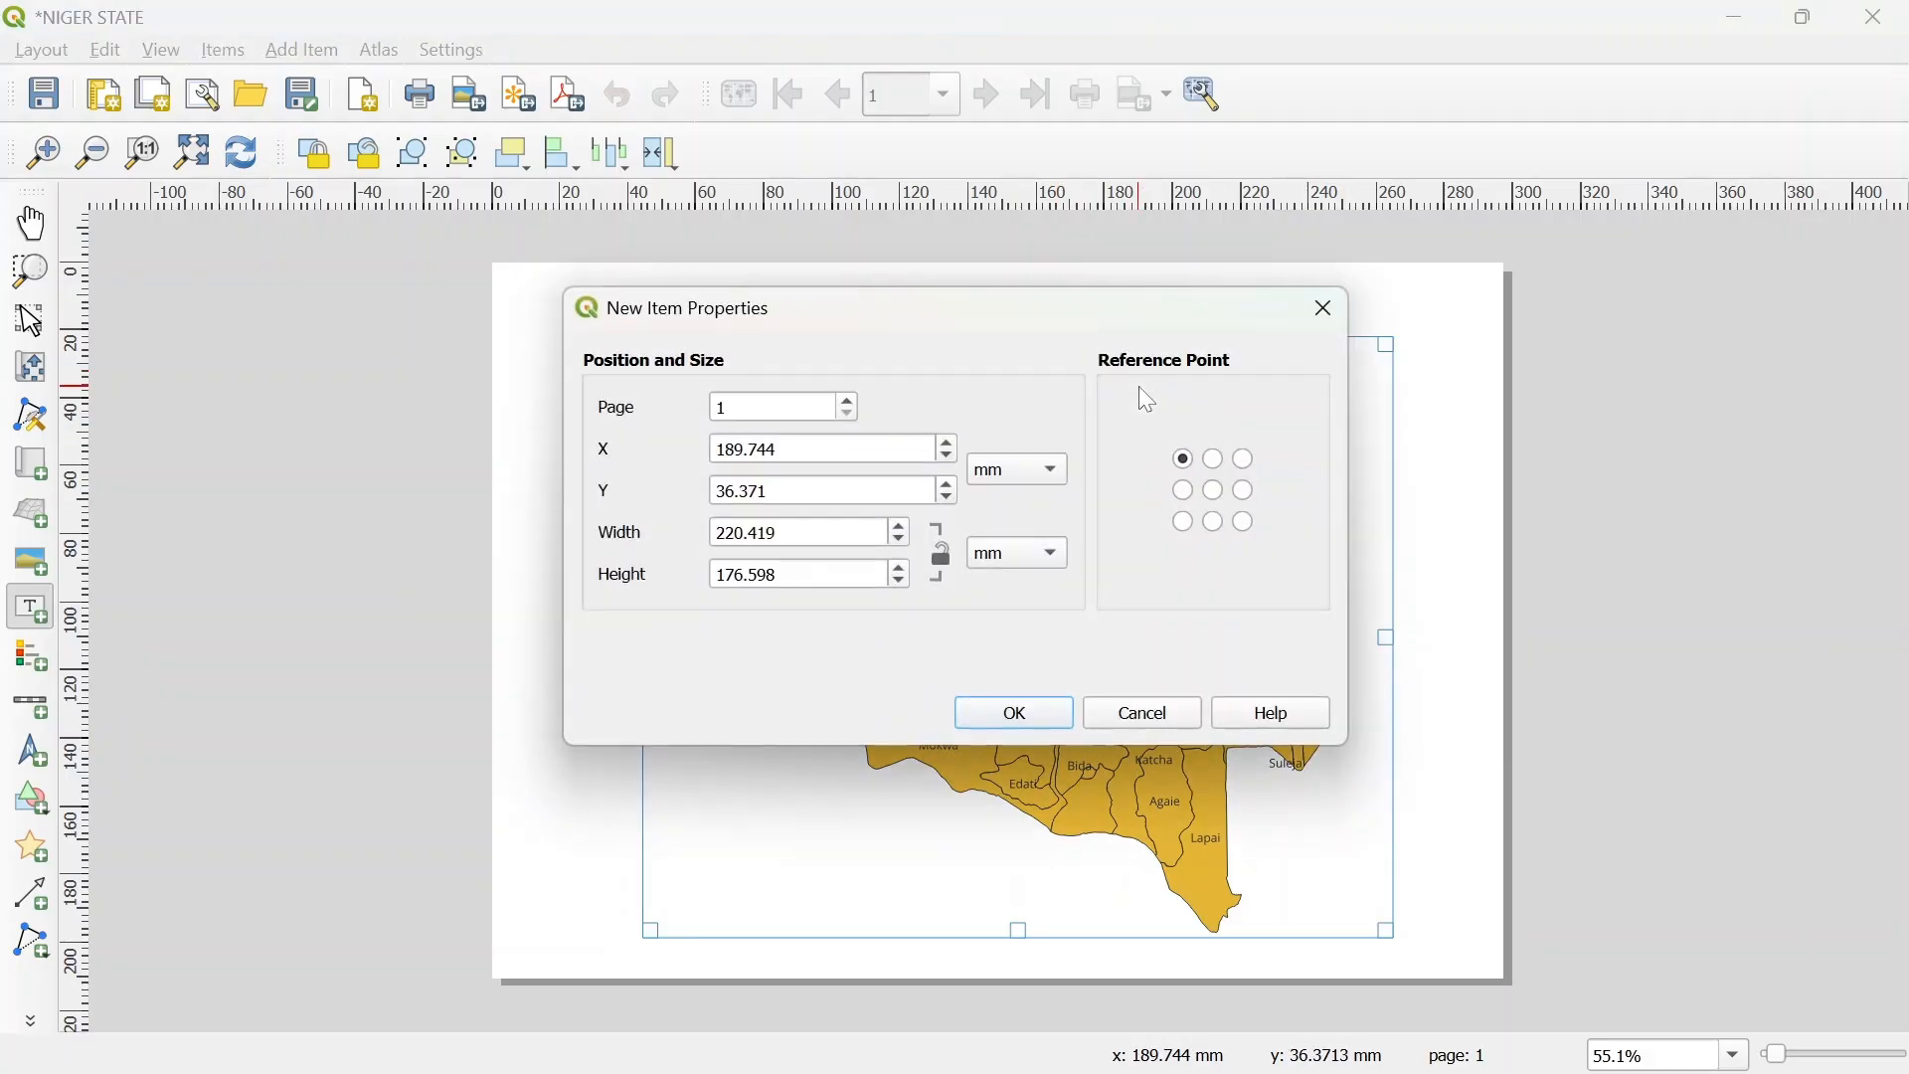
{"action": "left_click", "coordinate": [1034, 713]}
{"action": "left_click", "coordinate": [35, 618]}
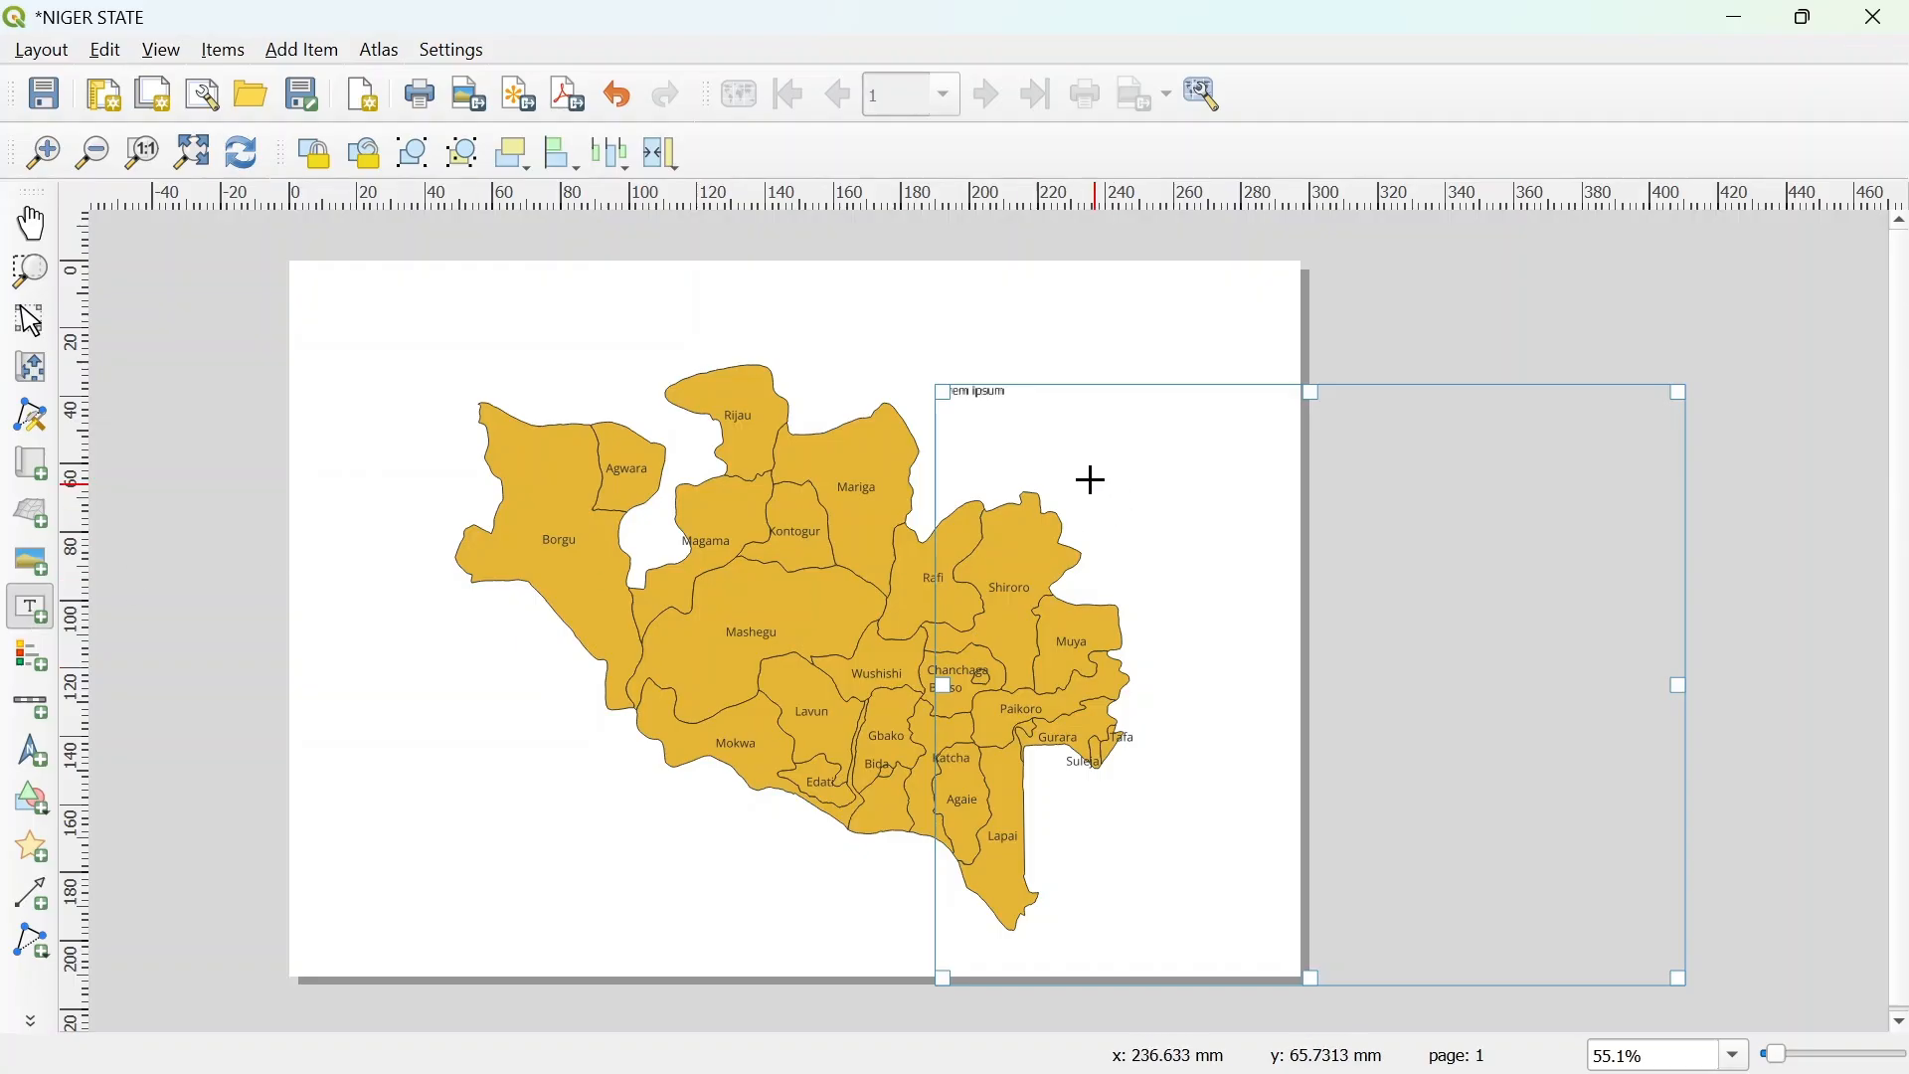
{"action": "left_click", "coordinate": [1053, 404]}
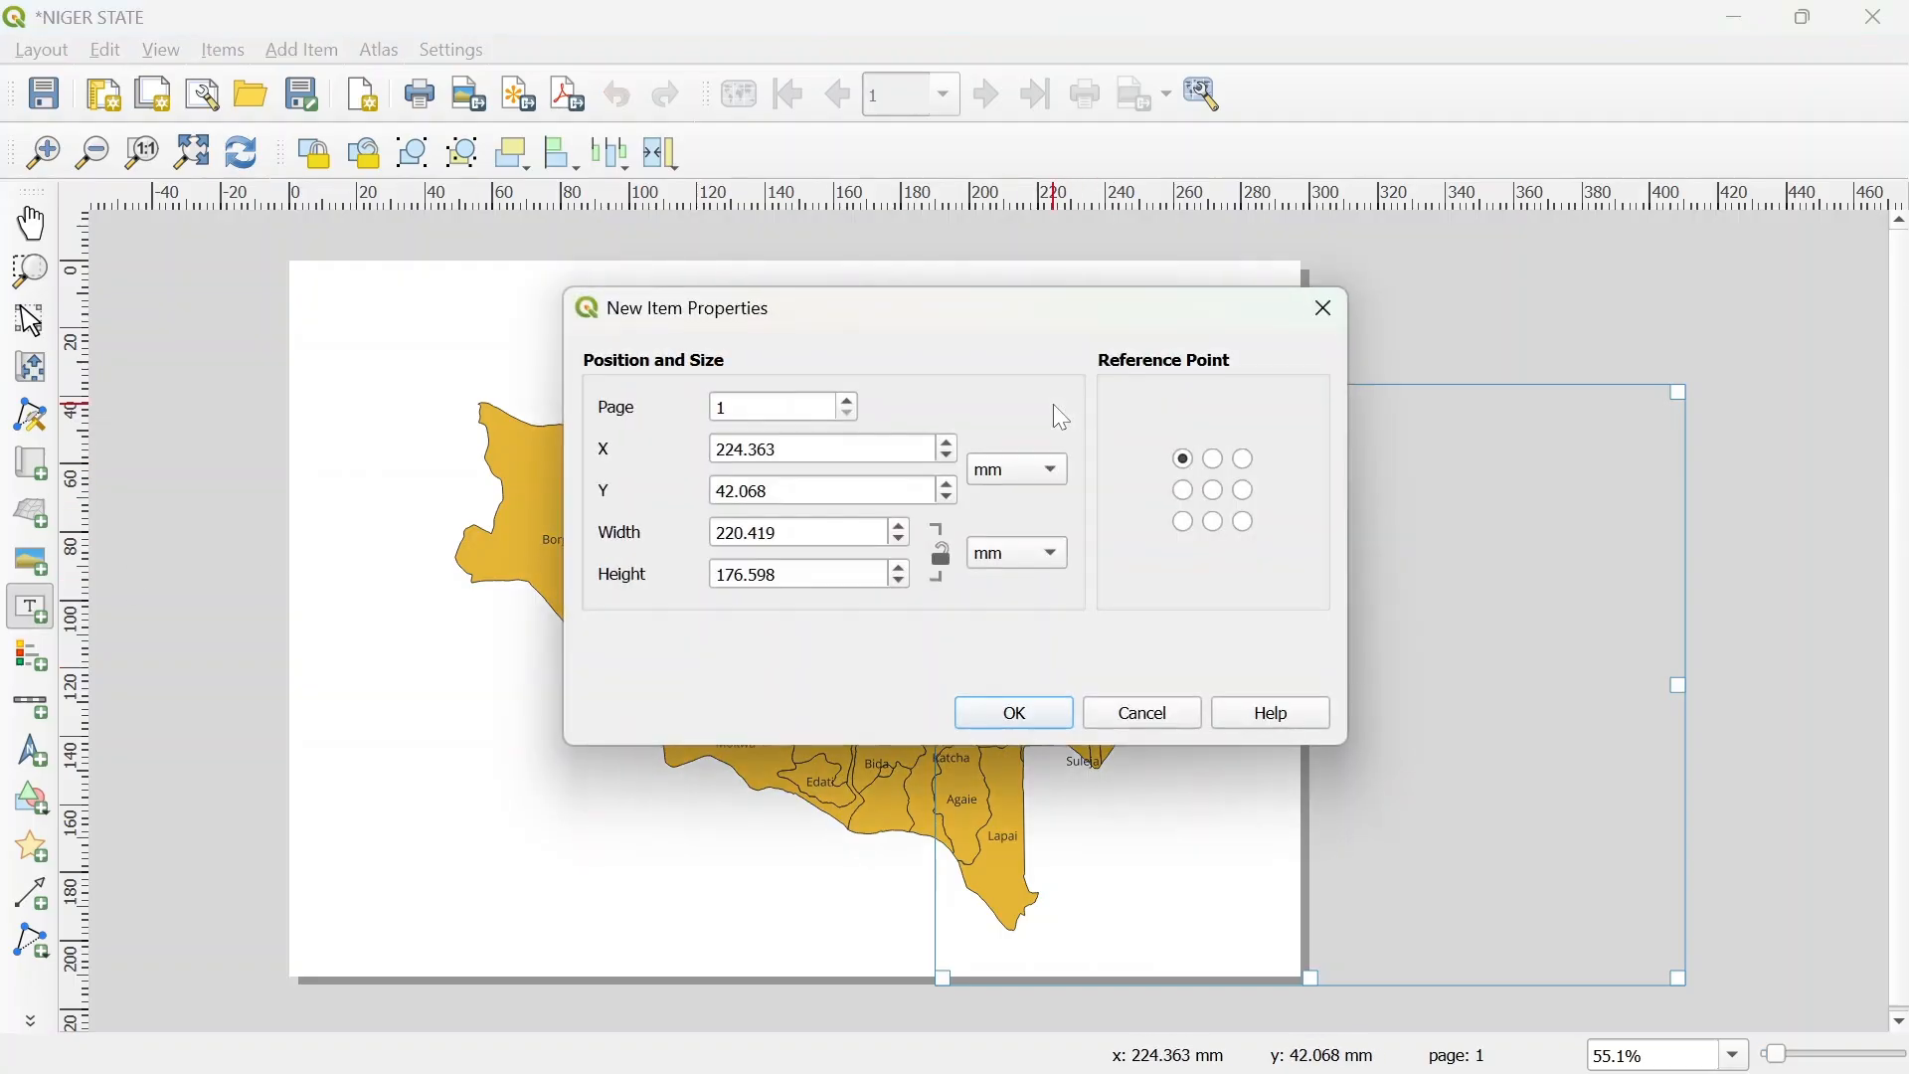
{"action": "left_click", "coordinate": [1143, 712]}
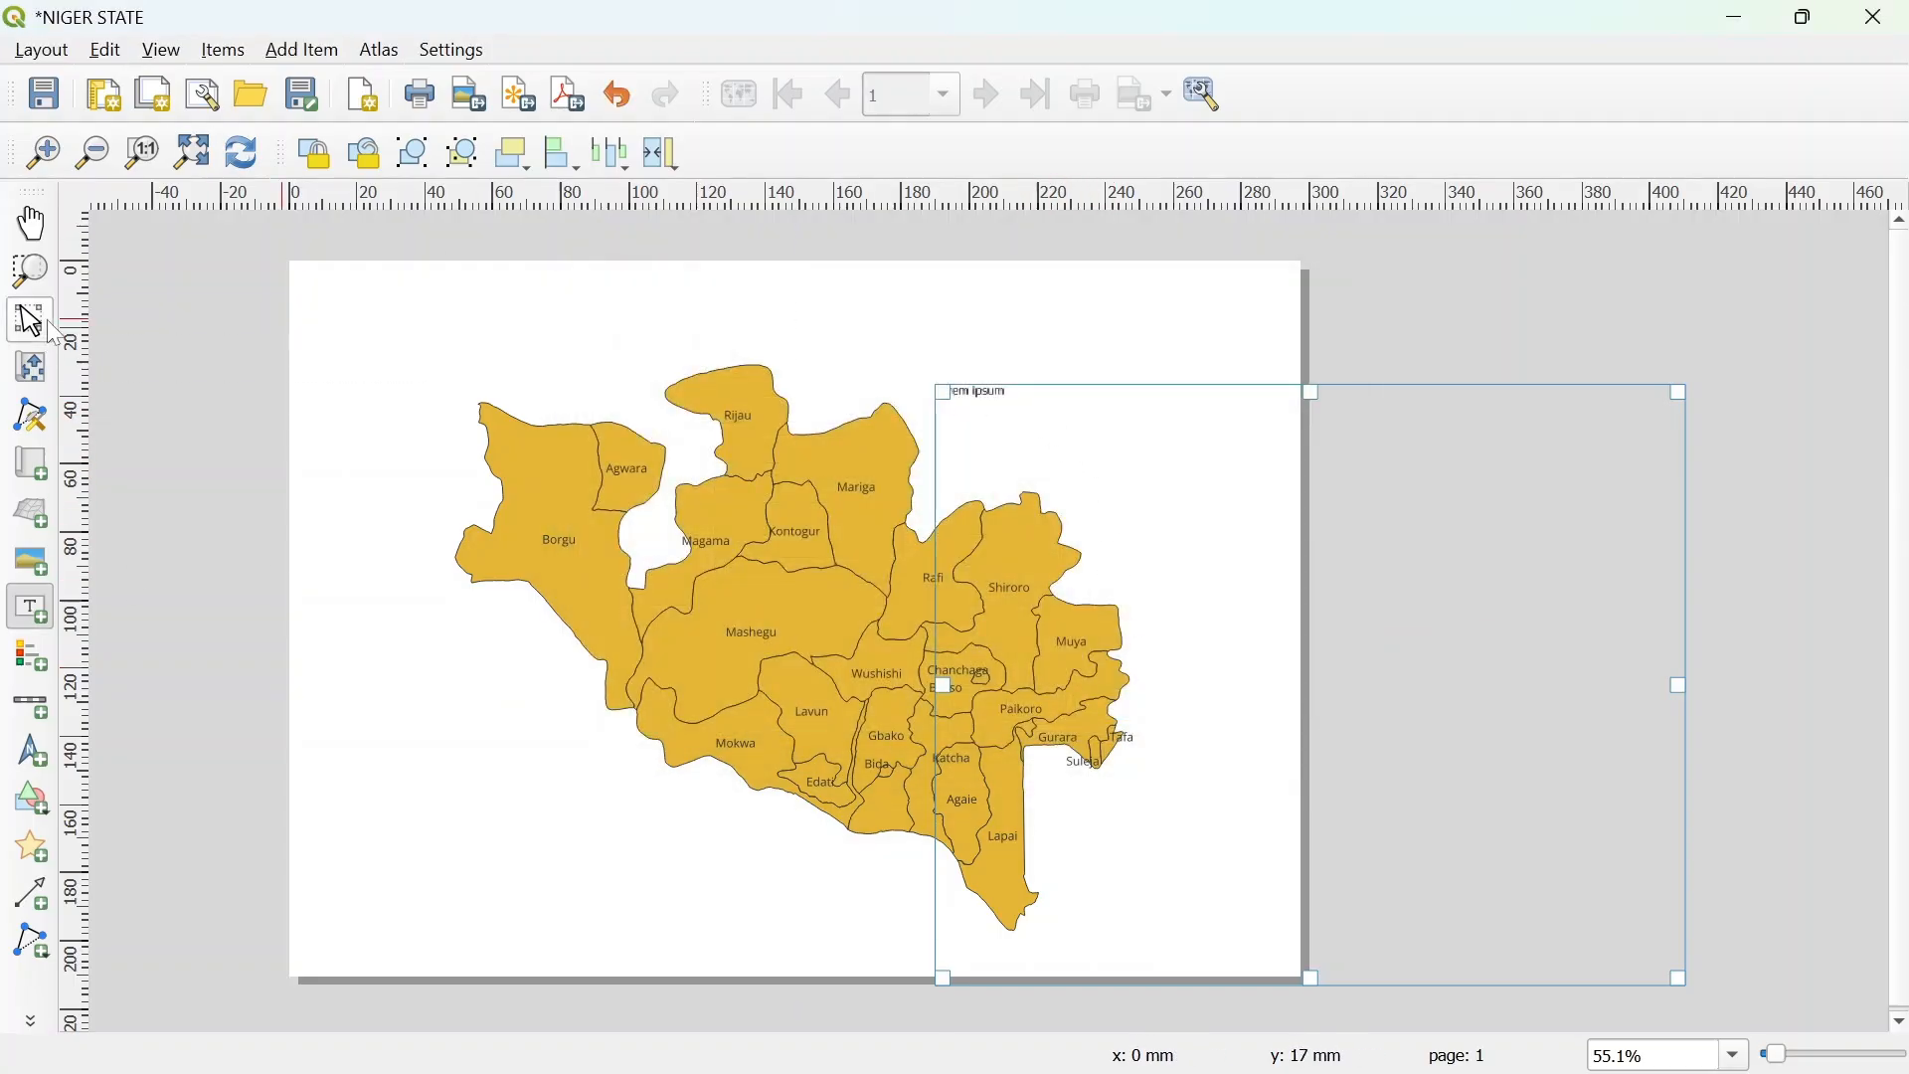
Open the label's item properties and replace its placeholder text with MAP OF NIGER STATE LOCAL GOVERNMENT AREAS.
{"action": "right_click", "coordinate": [969, 394]}
{"action": "left_click", "coordinate": [1039, 668]}
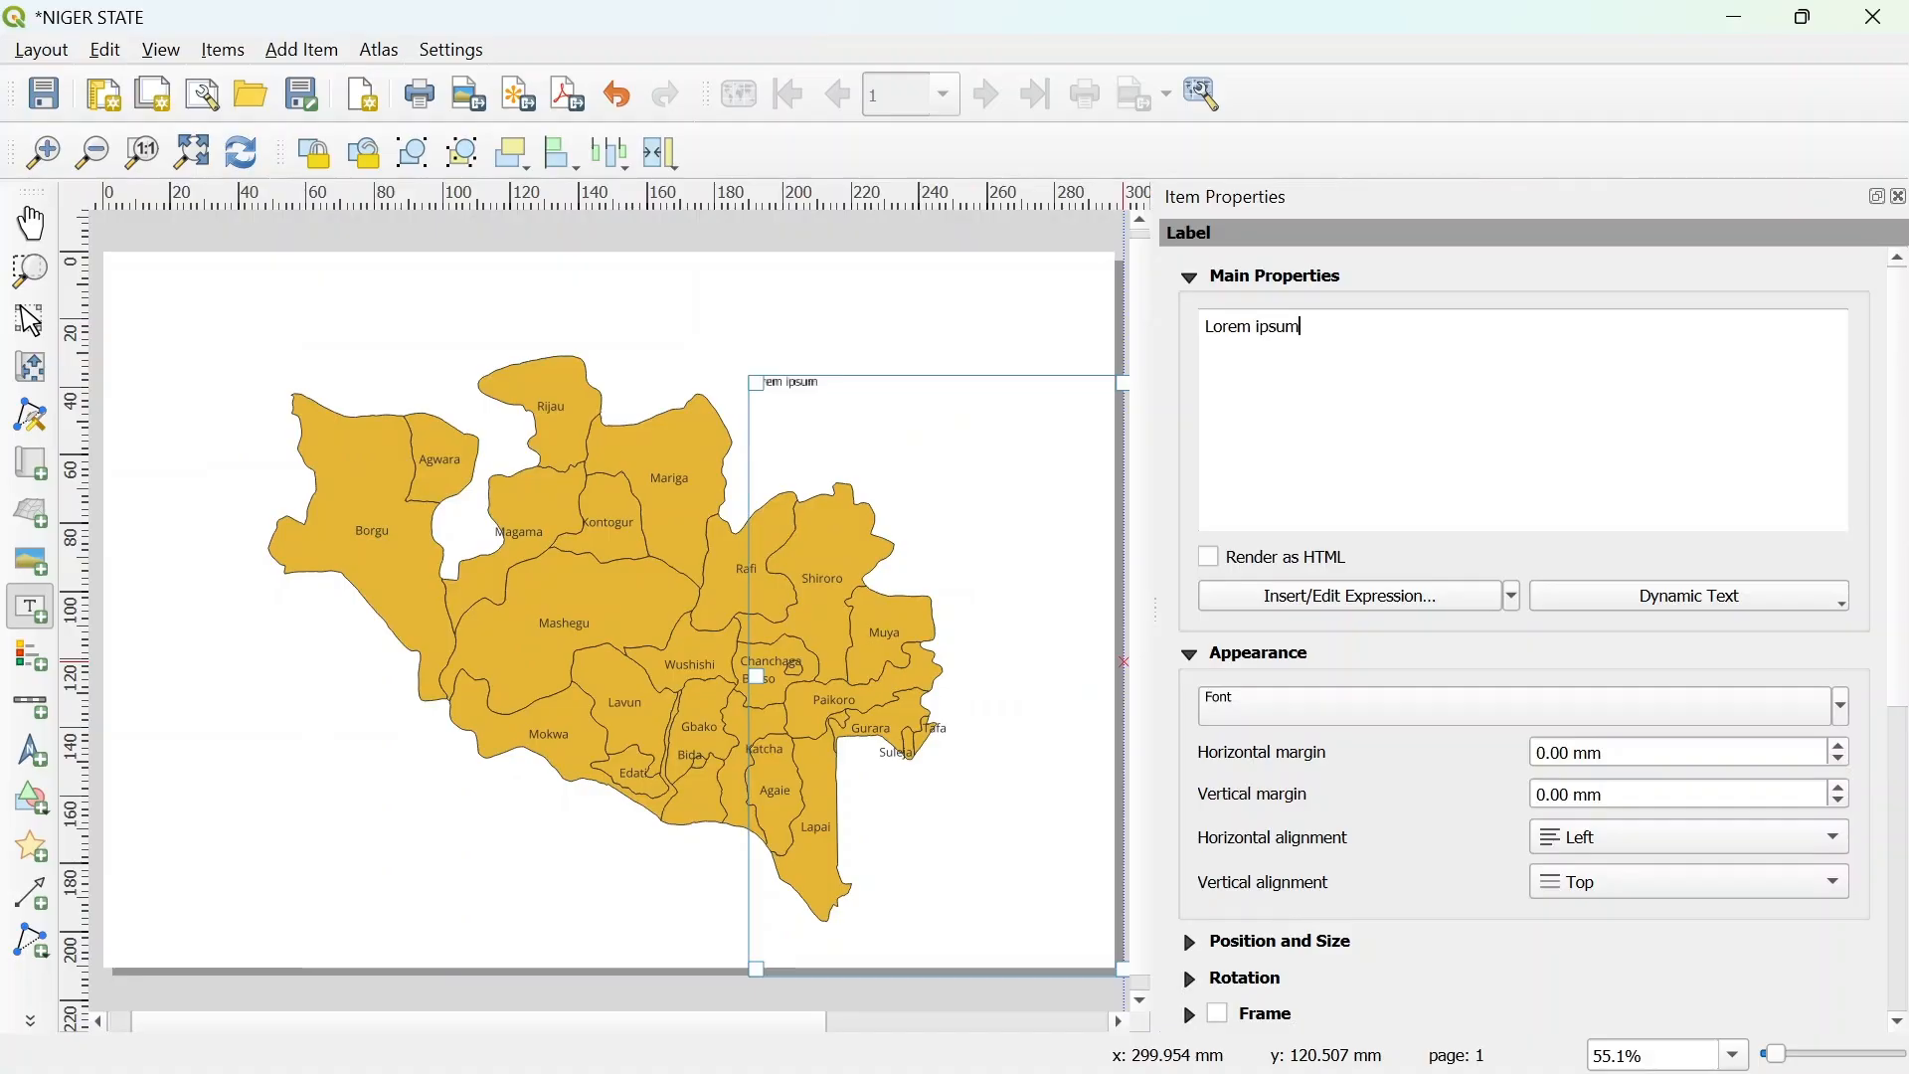
{"action": "left_click_drag", "start_coordinate": [1302, 327], "coordinate": [1205, 327]}
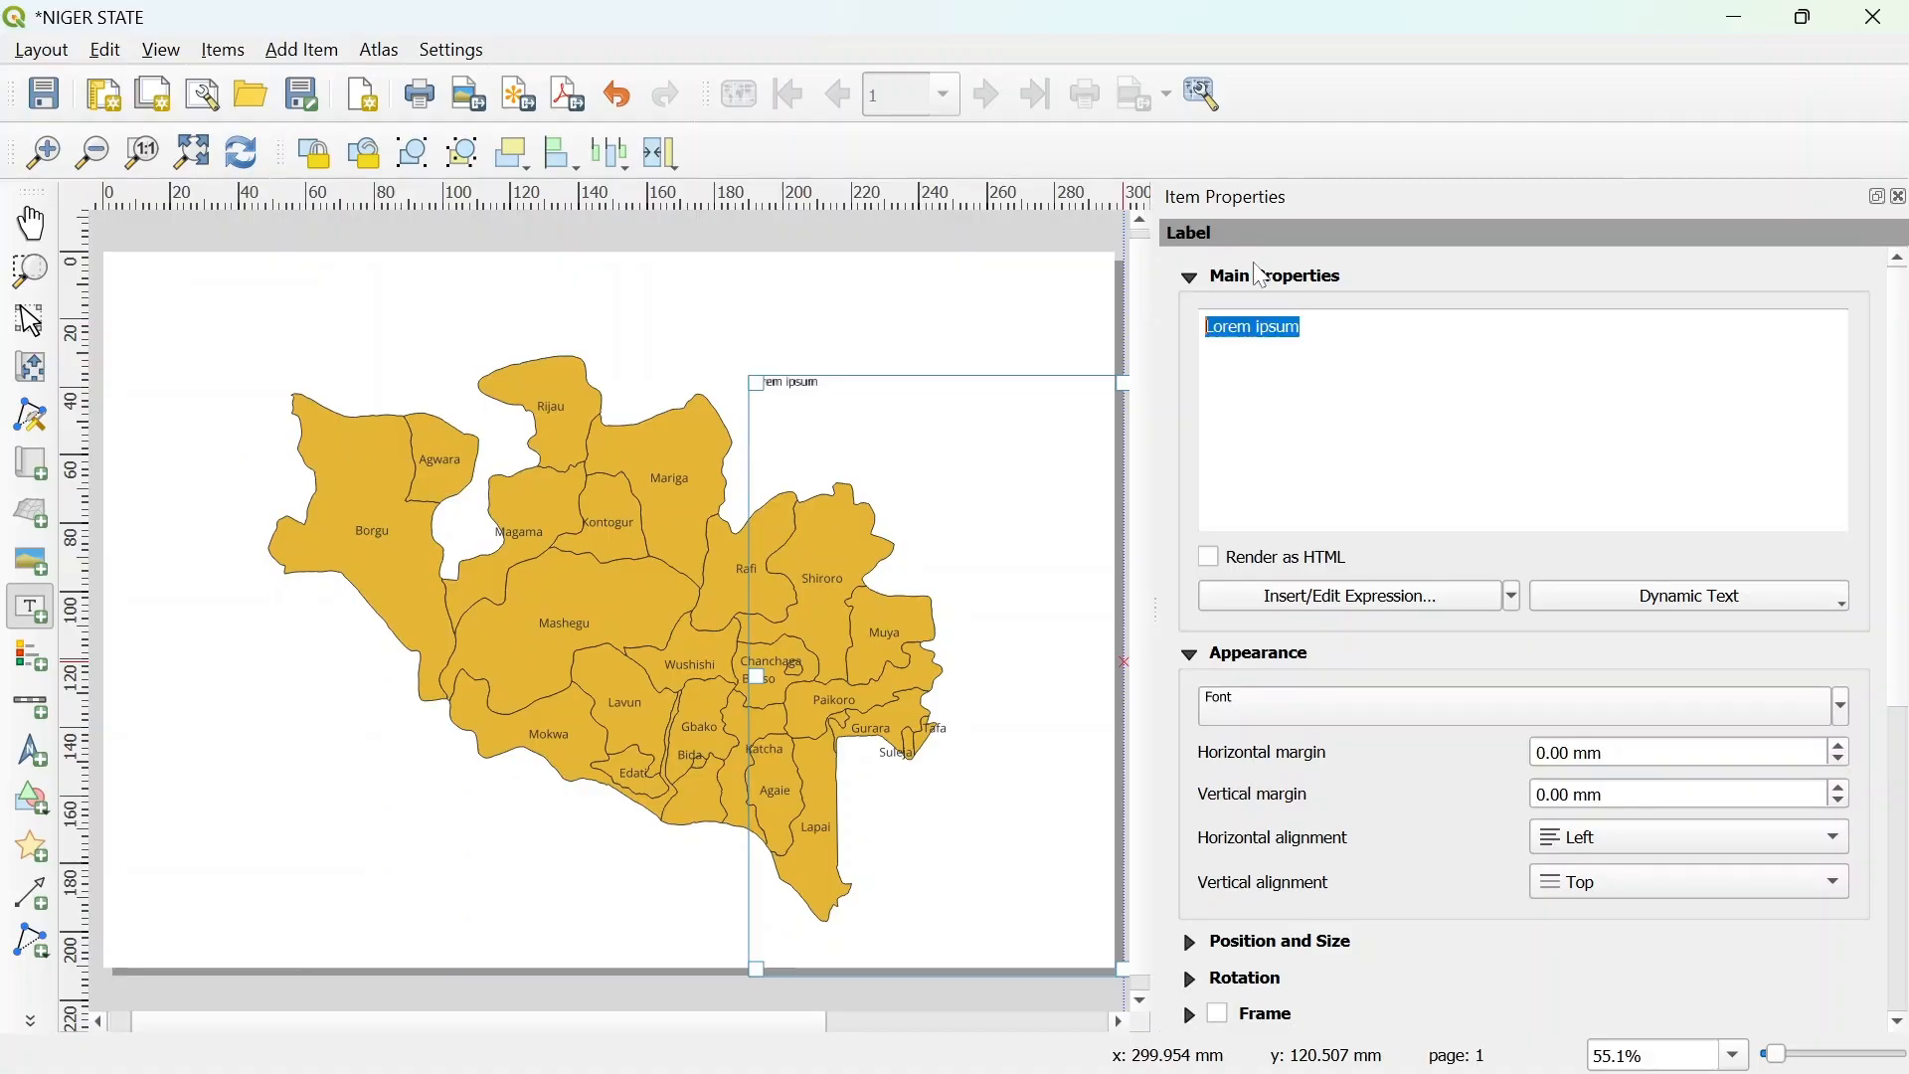
{"action": "type", "text": "MA"}
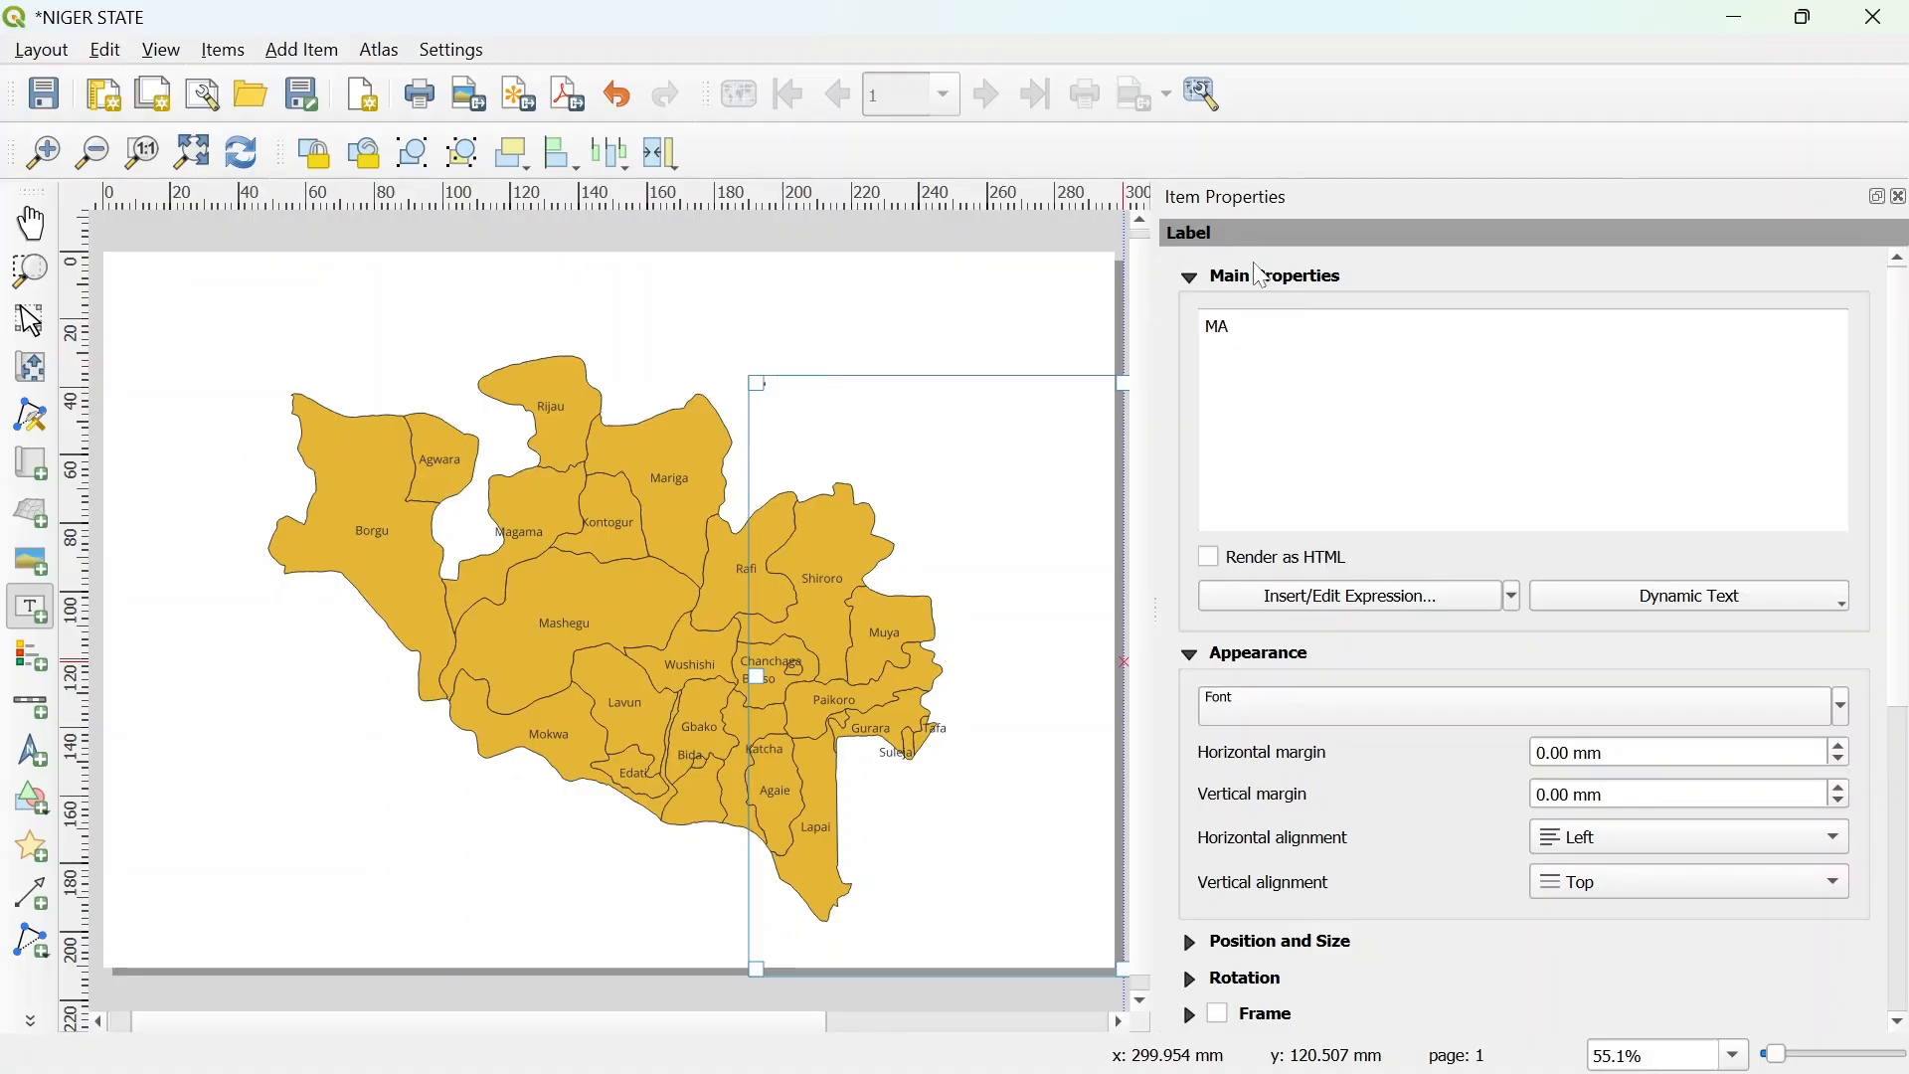
{"action": "type", "text": "P OF NIGER STATE"}
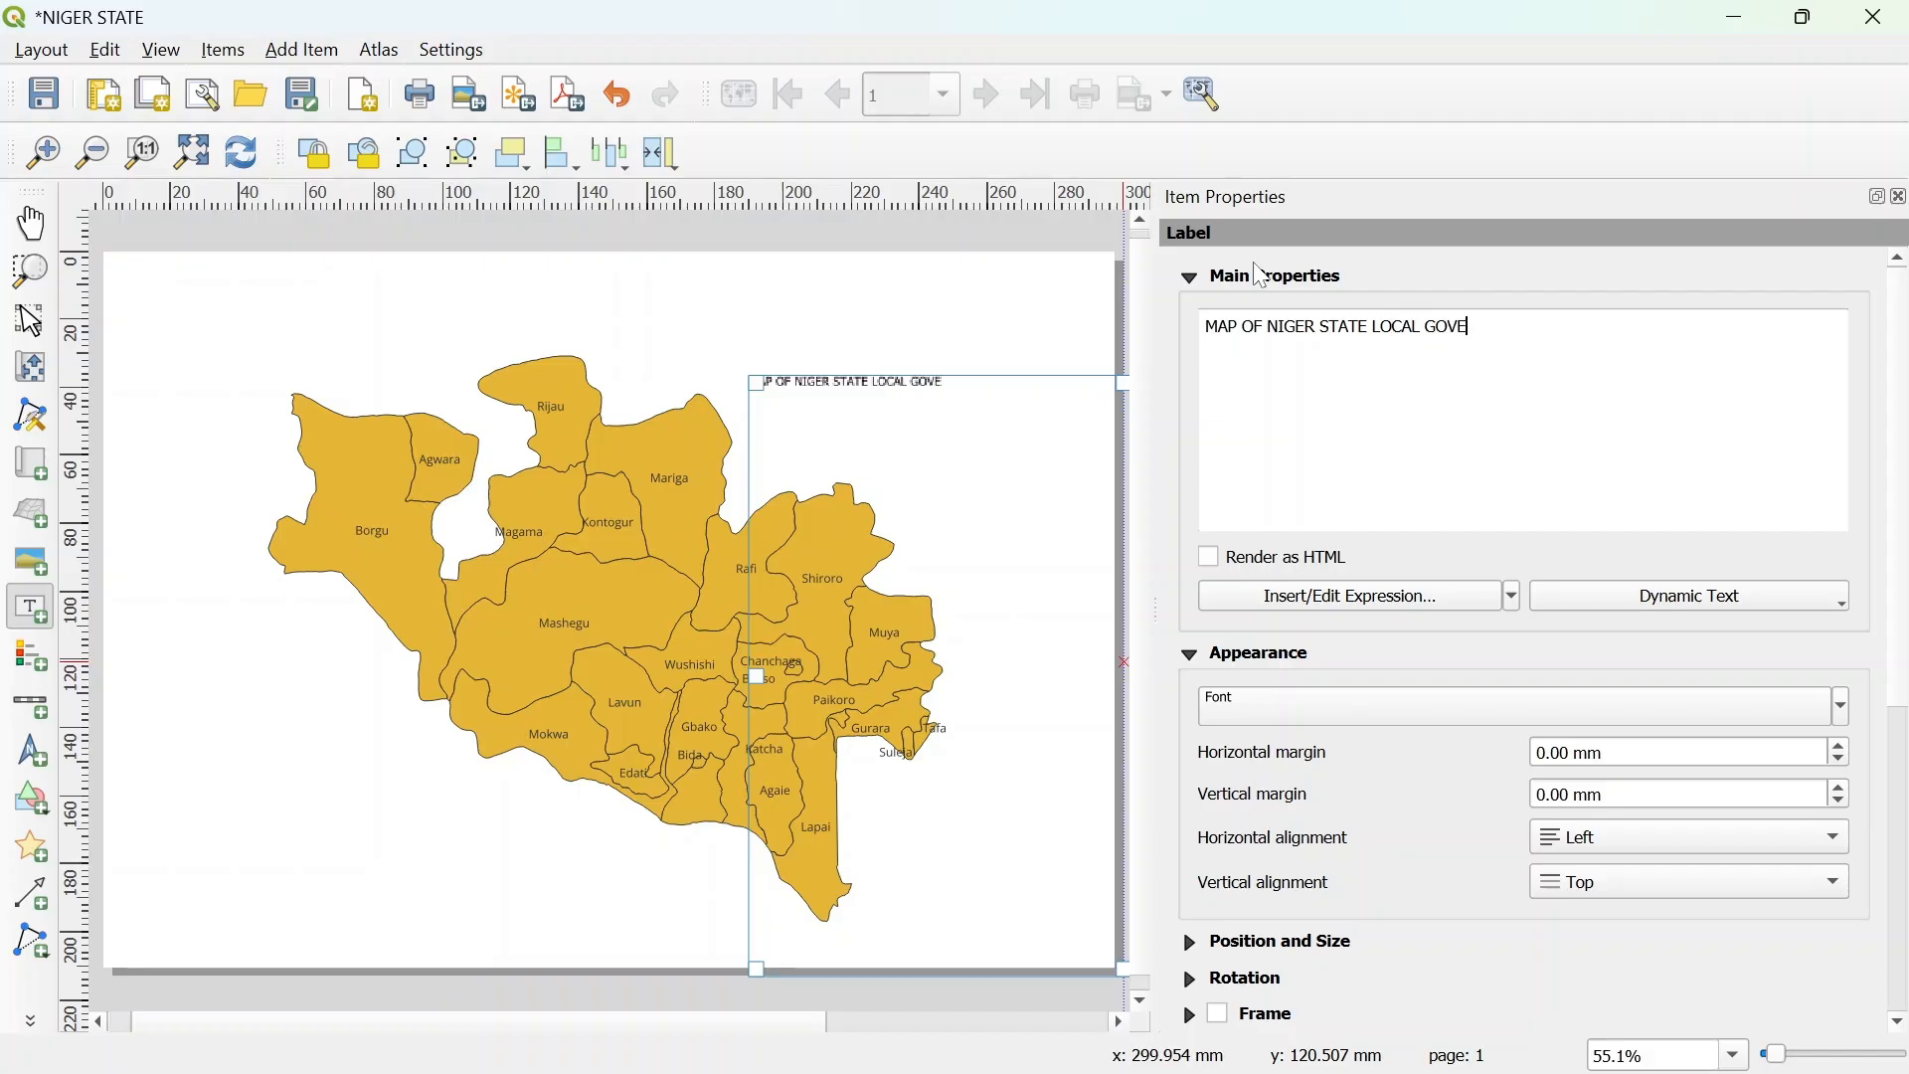
{"action": "type", "text": "LOCAL GOVERNMENT AREAS"}
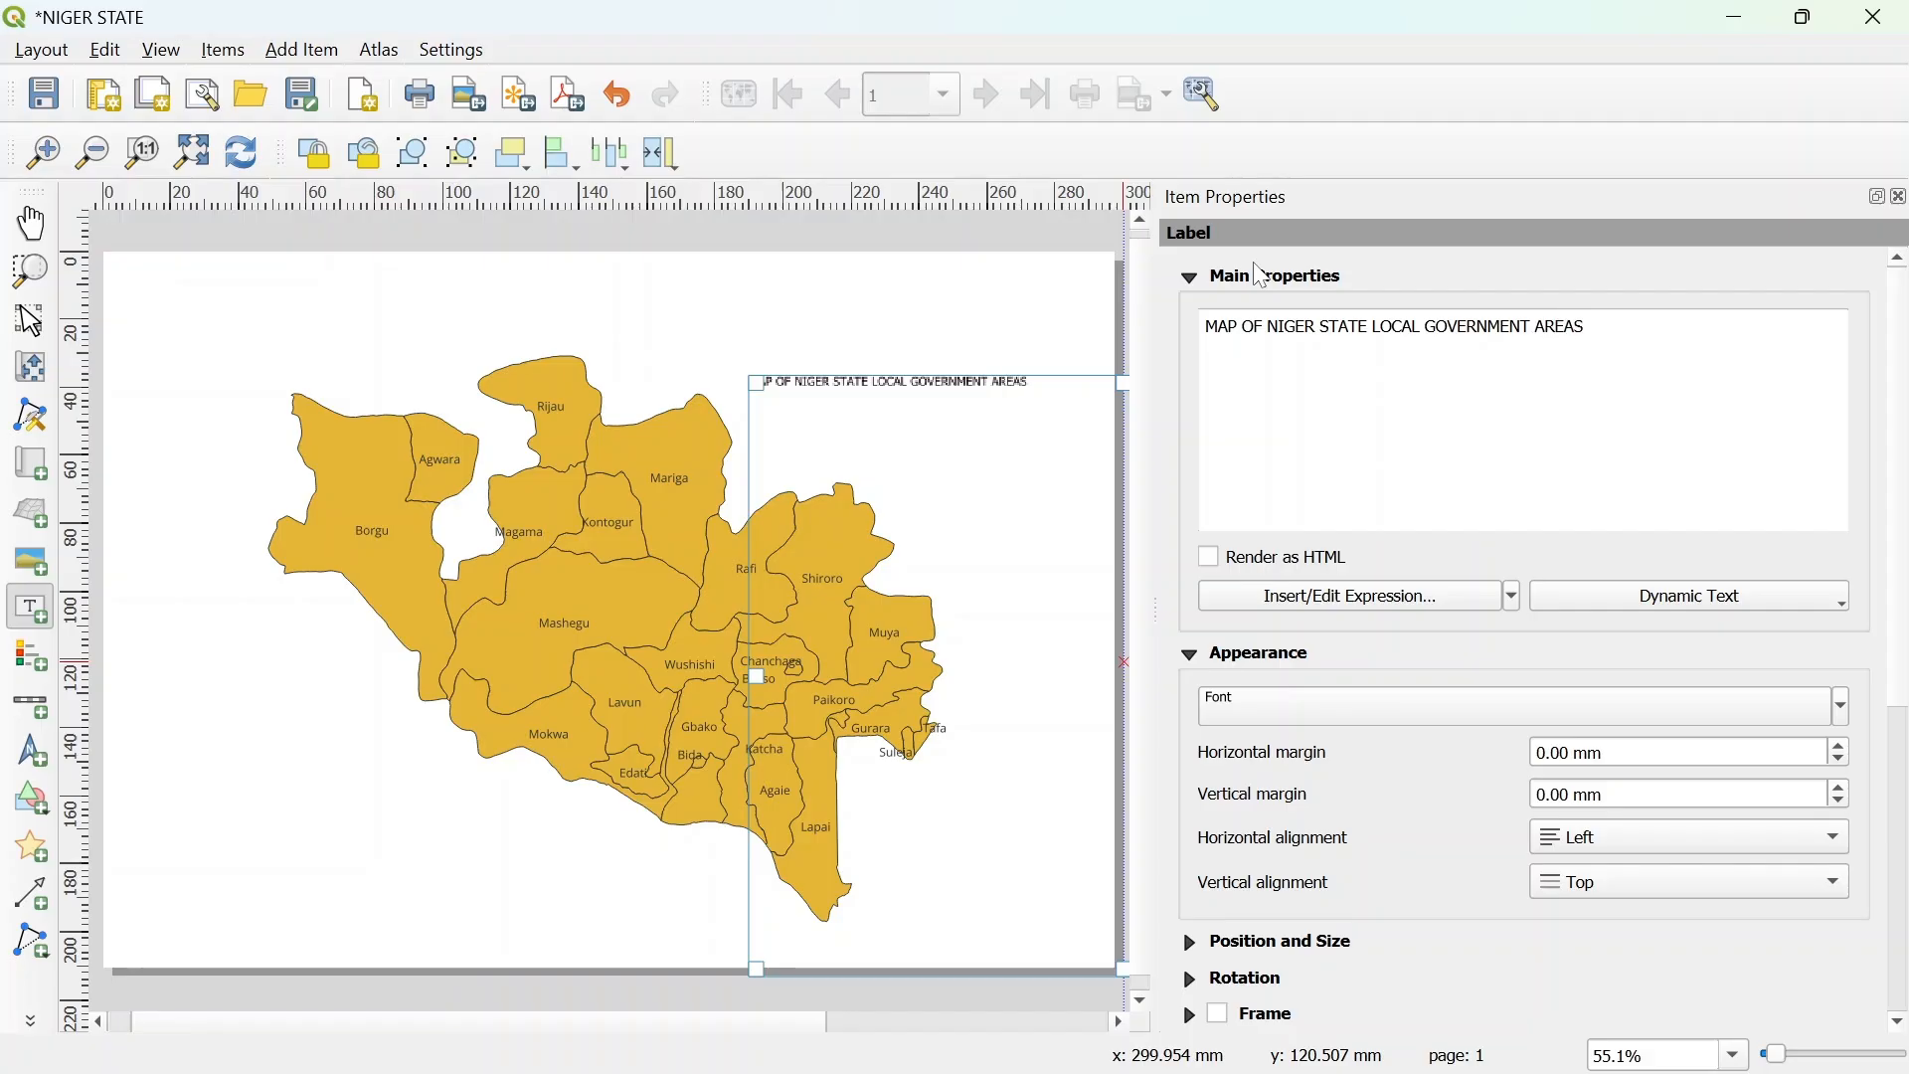
Set the title label's font to Times New Roman, Bold, 12 points, and close its item properties.
{"action": "key", "text": "ctrl+a"}
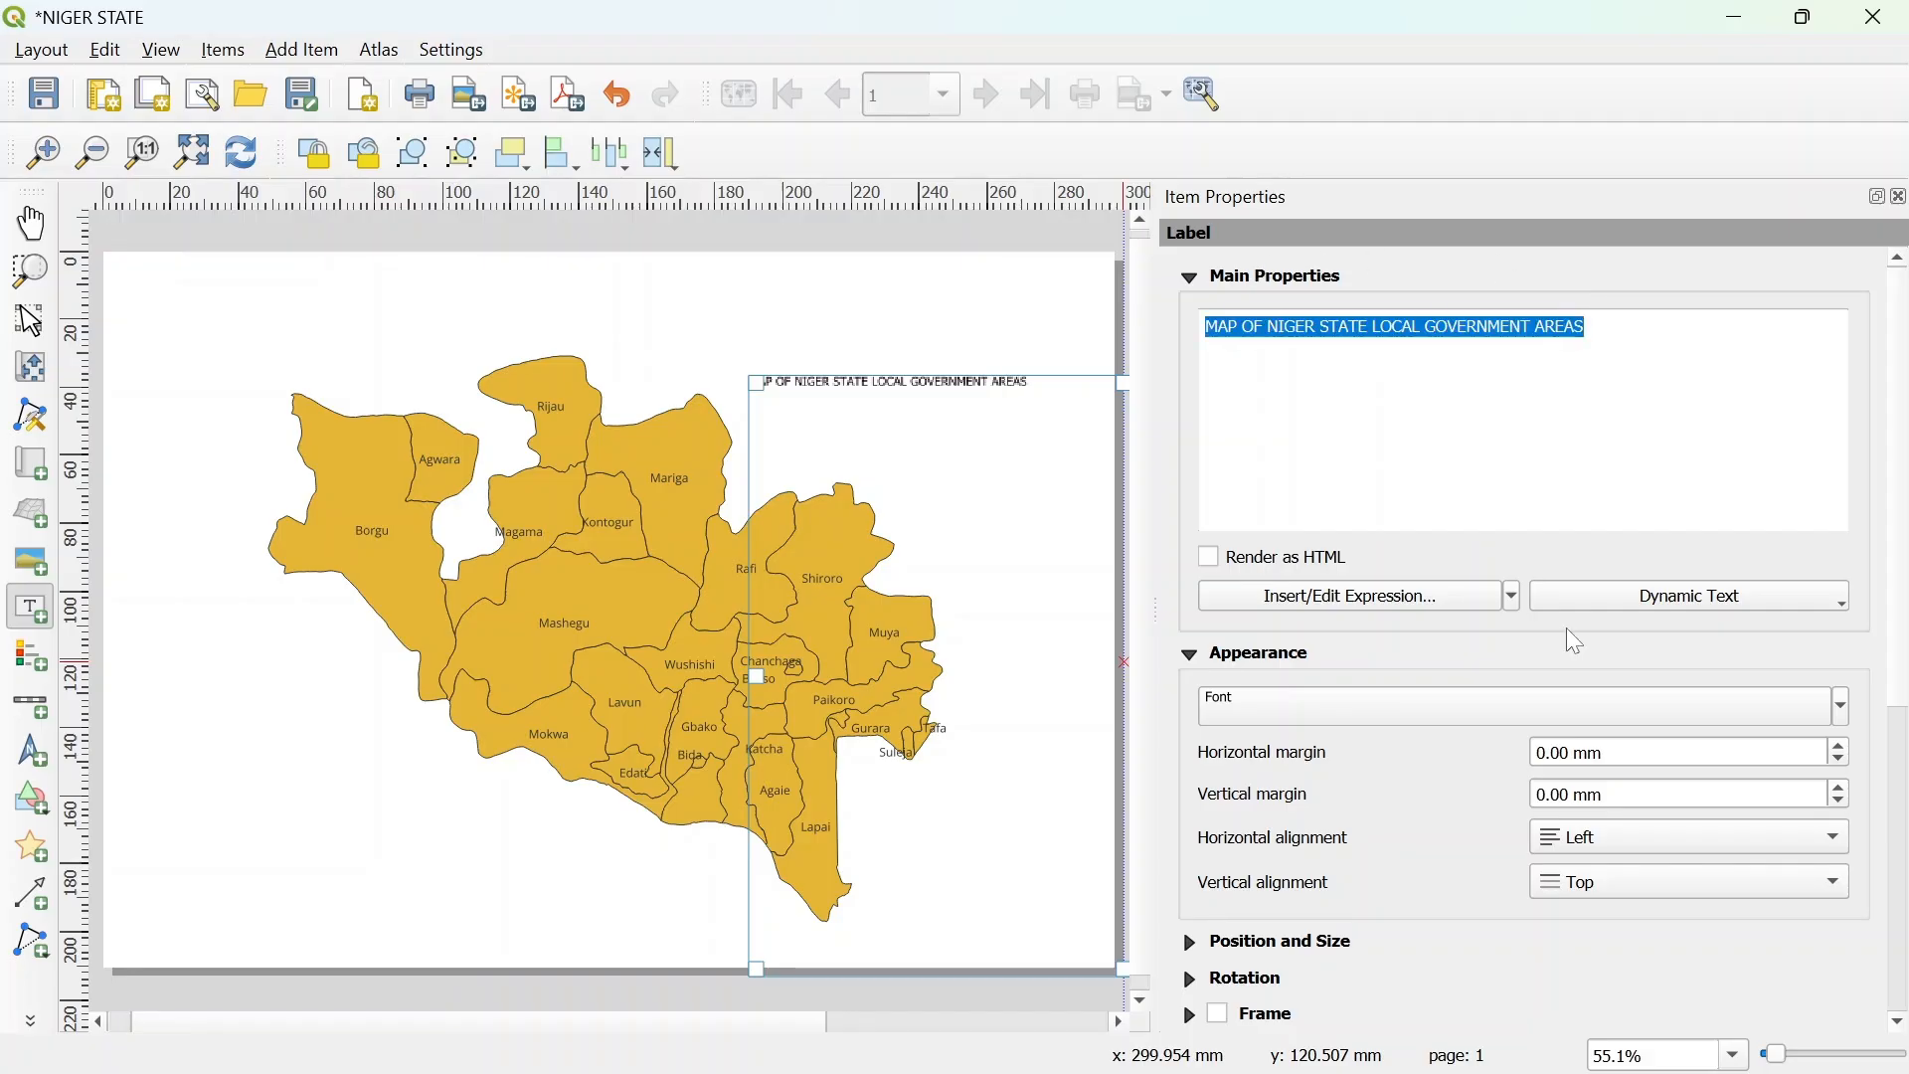
{"action": "left_click", "coordinate": [1368, 699]}
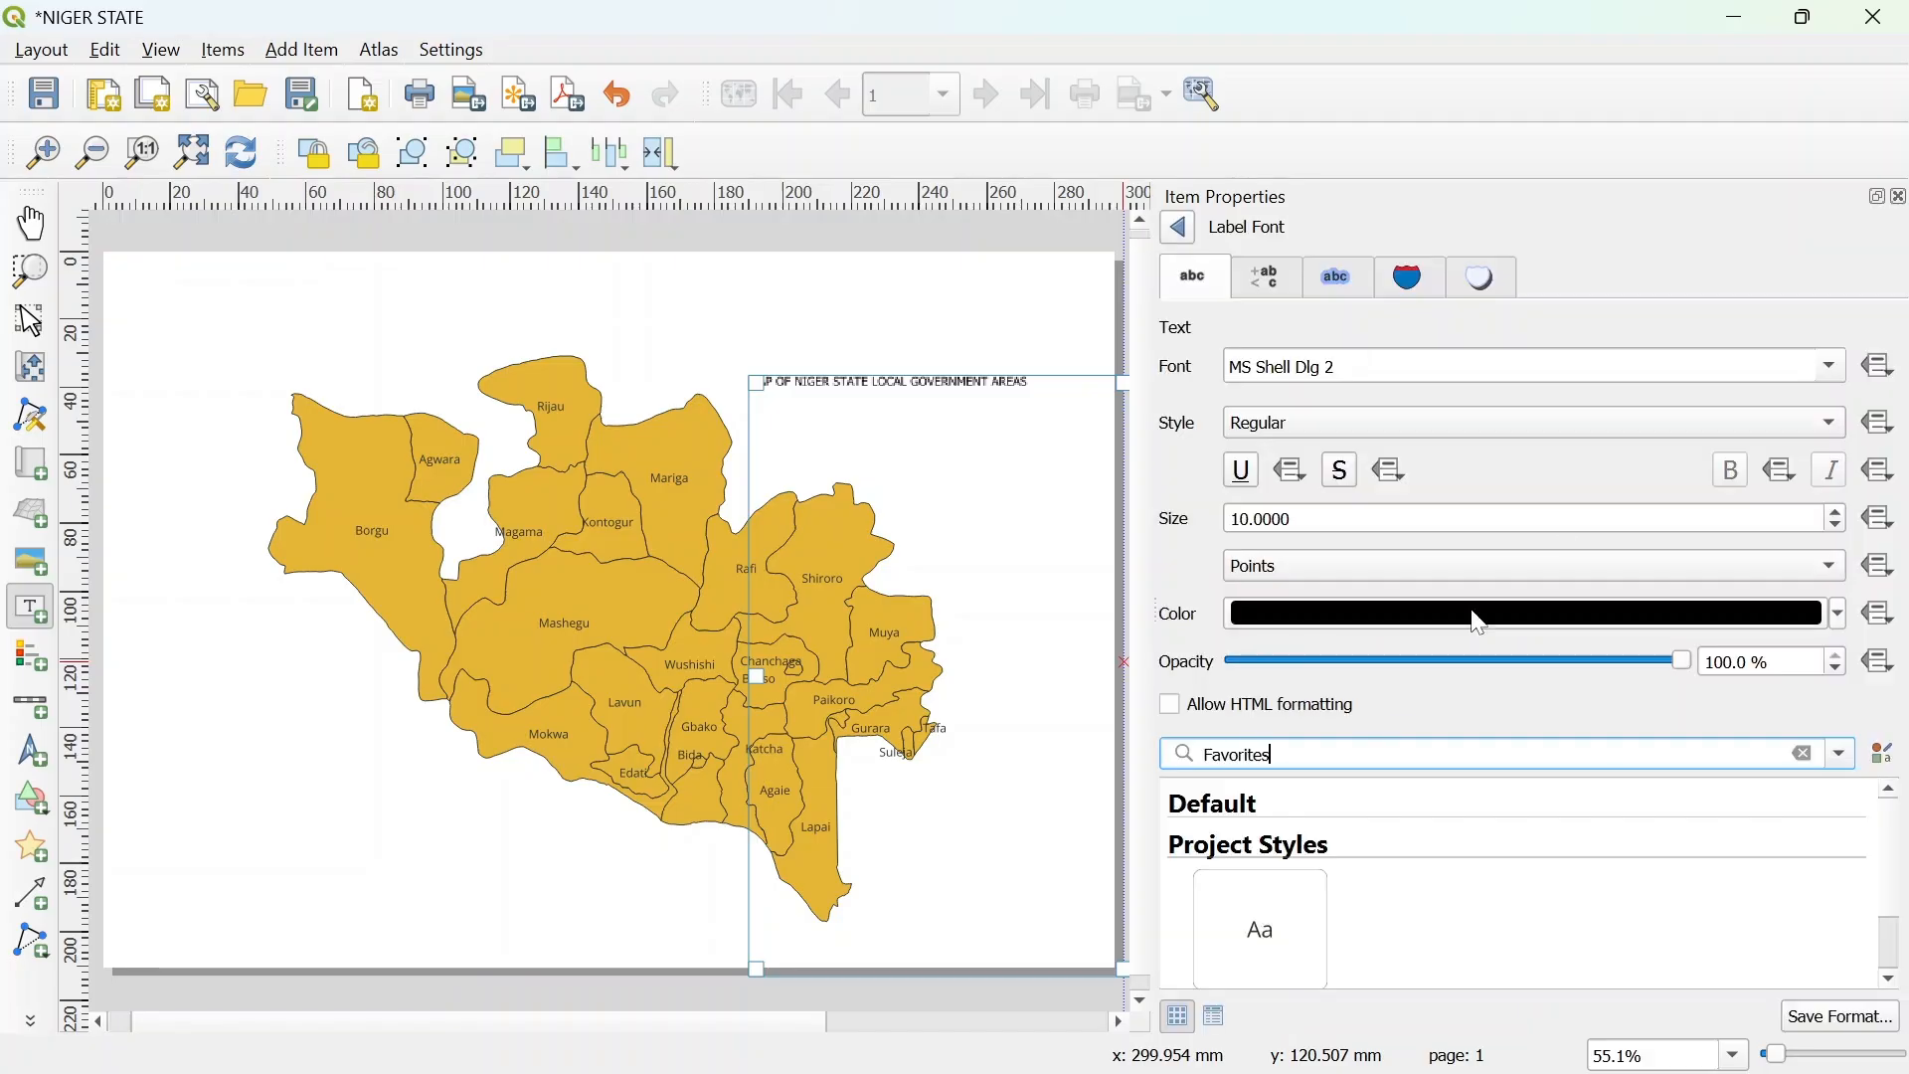
{"action": "left_click", "coordinate": [1836, 368]}
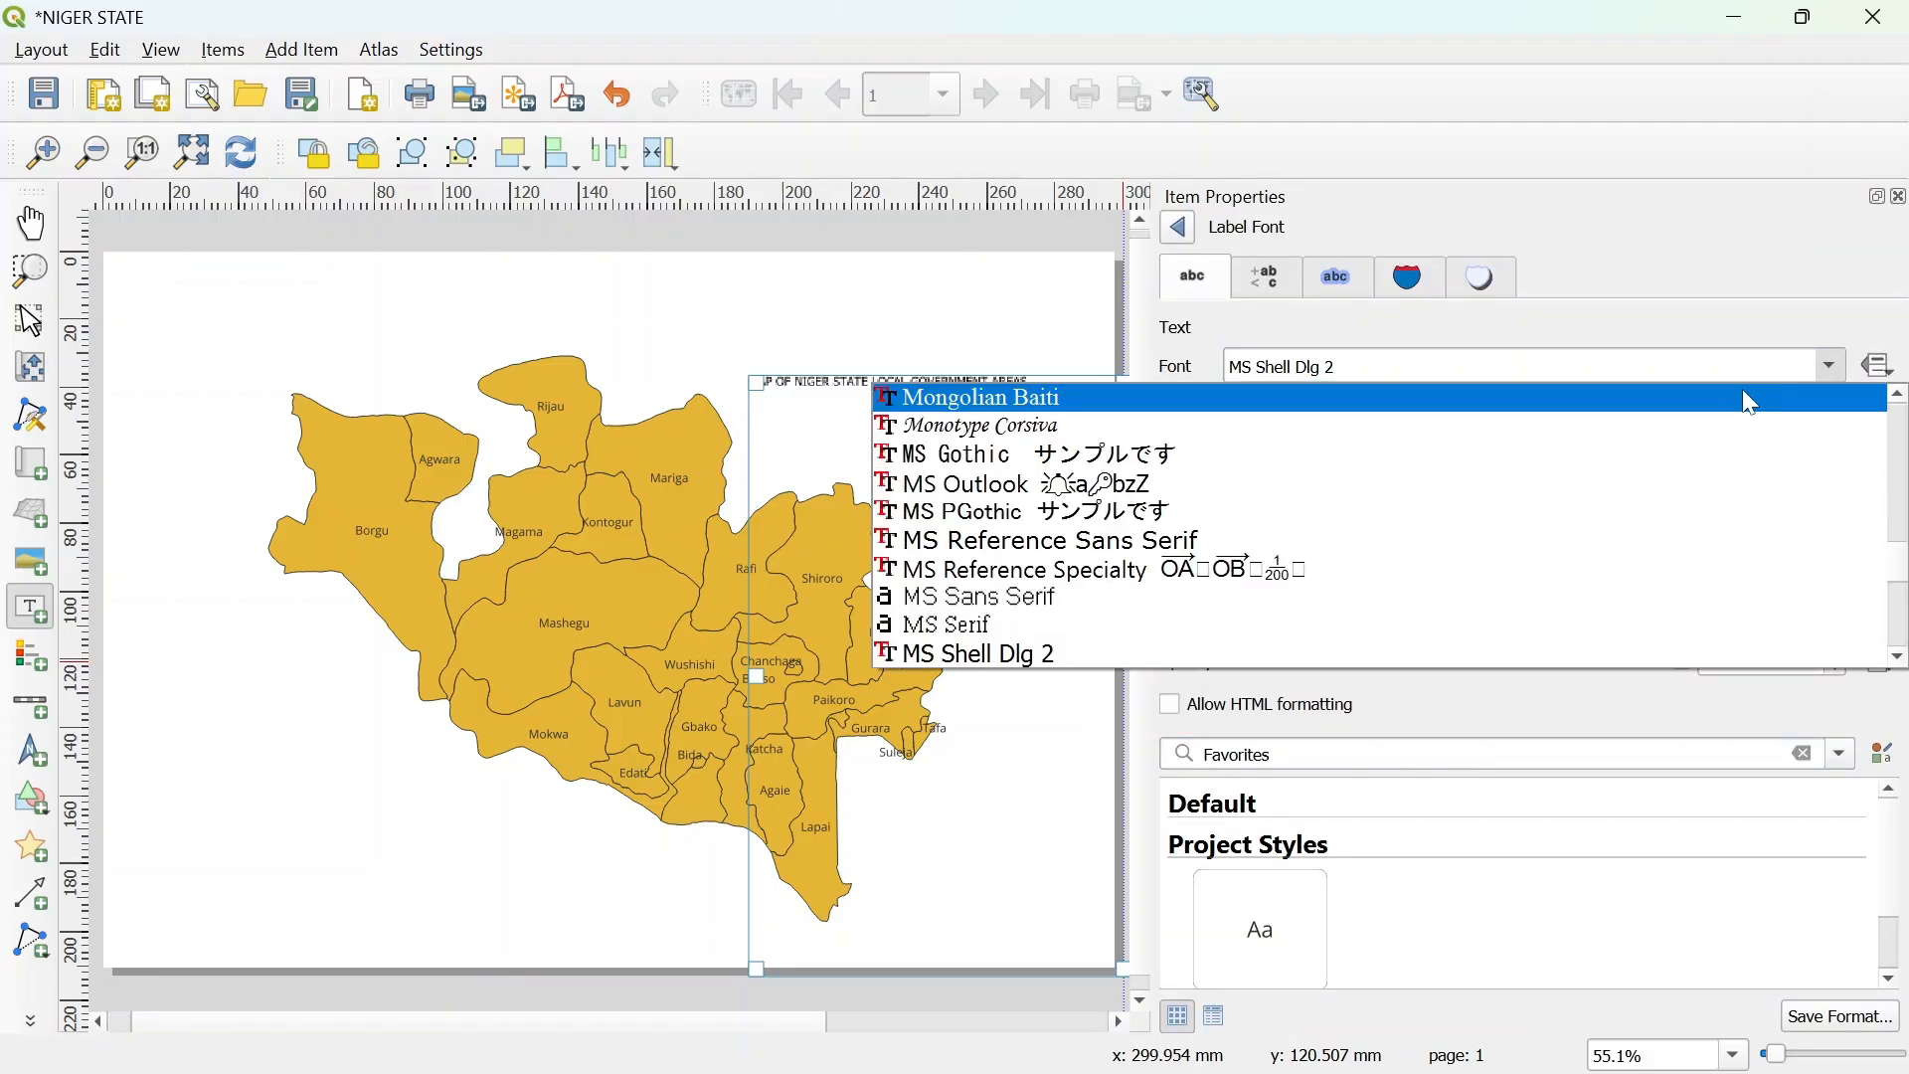
{"action": "type", "text": "ti"}
{"action": "key", "text": "Return"}
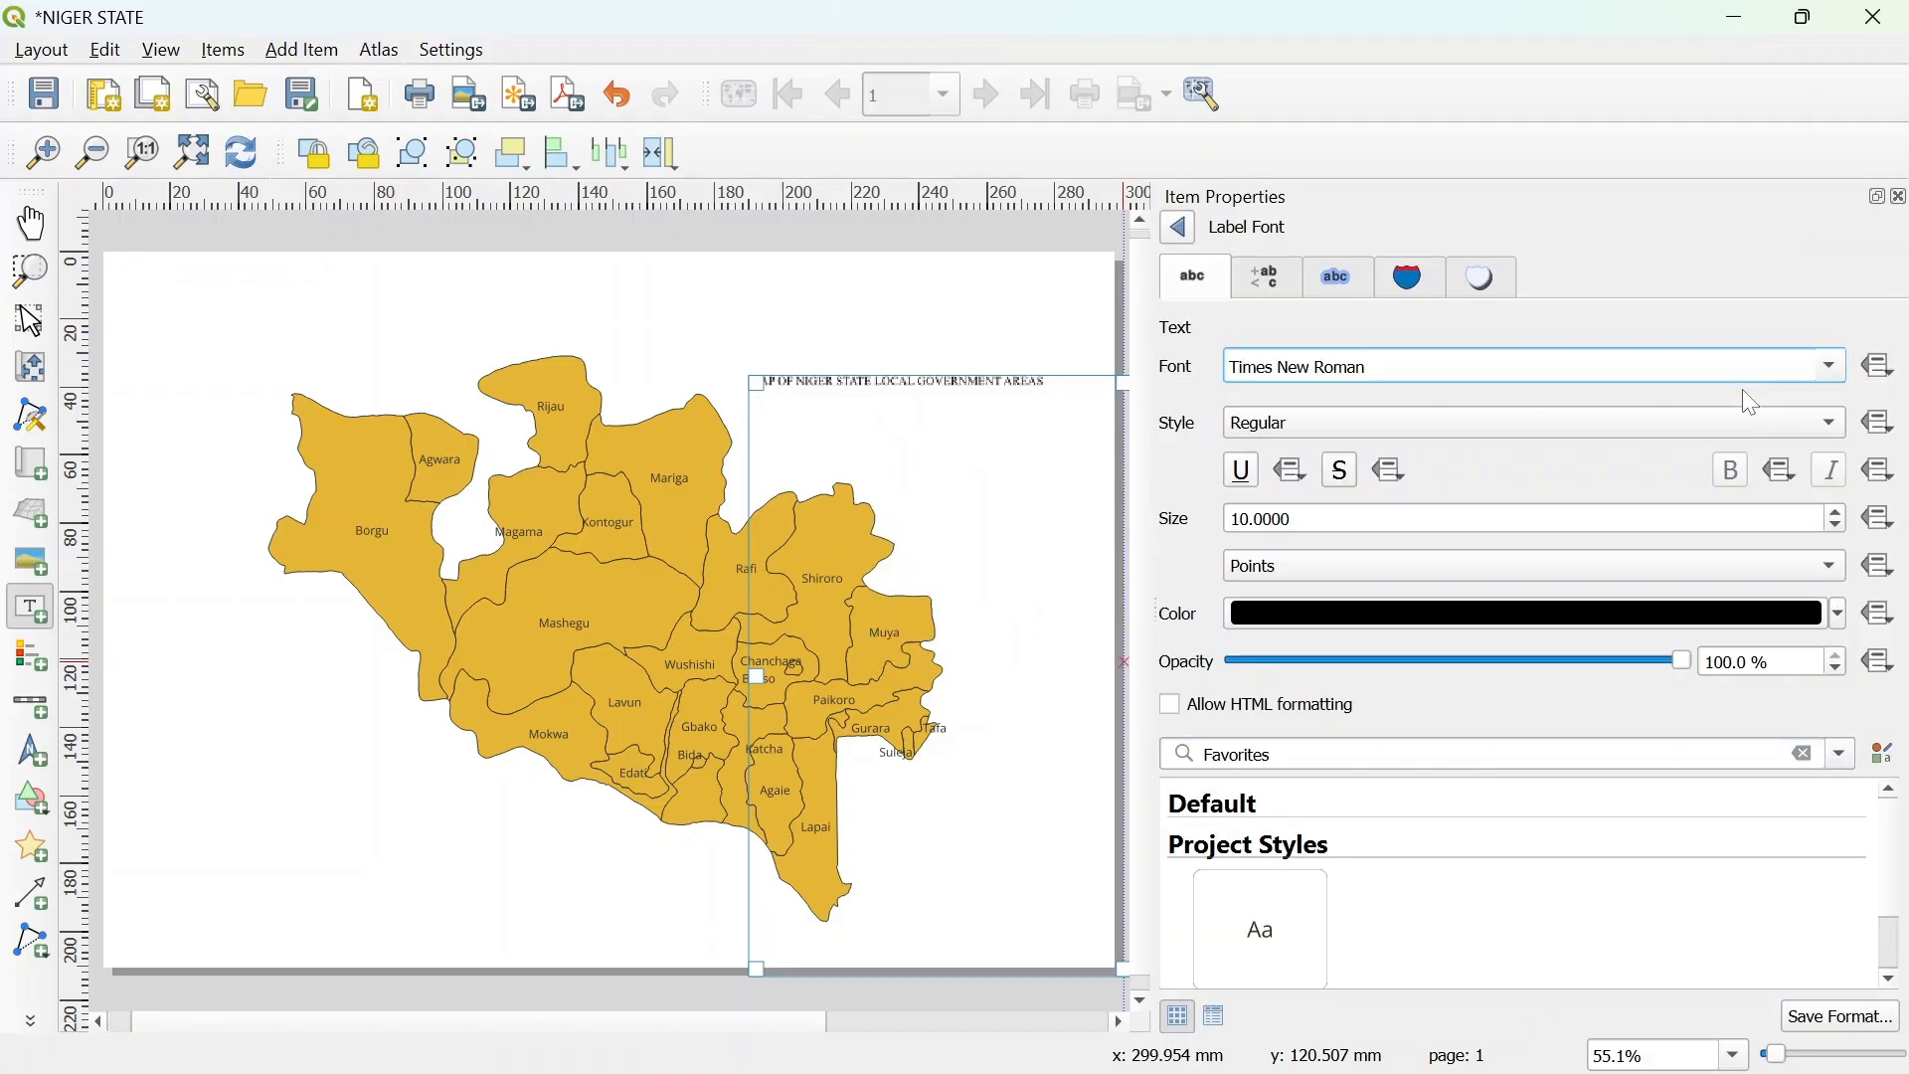
{"action": "left_click", "coordinate": [1720, 423]}
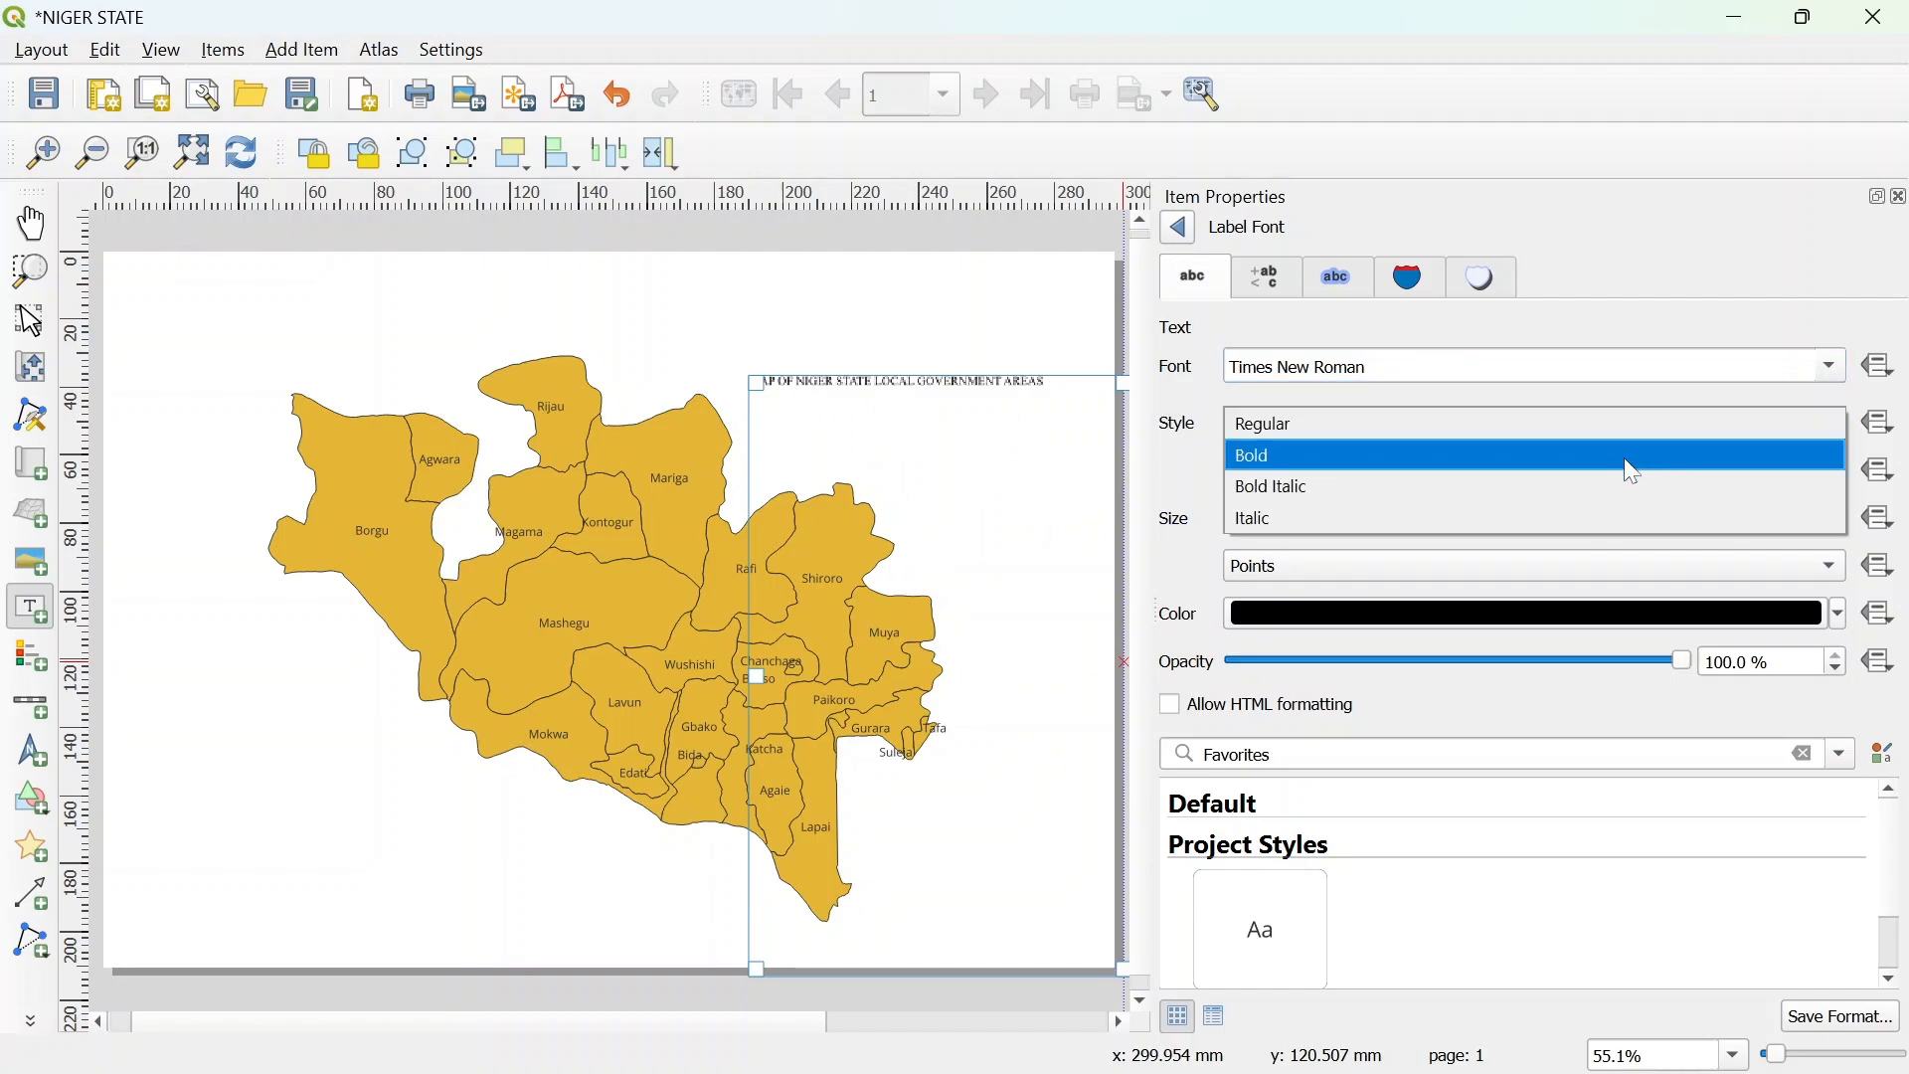
{"action": "left_click", "coordinate": [1626, 456]}
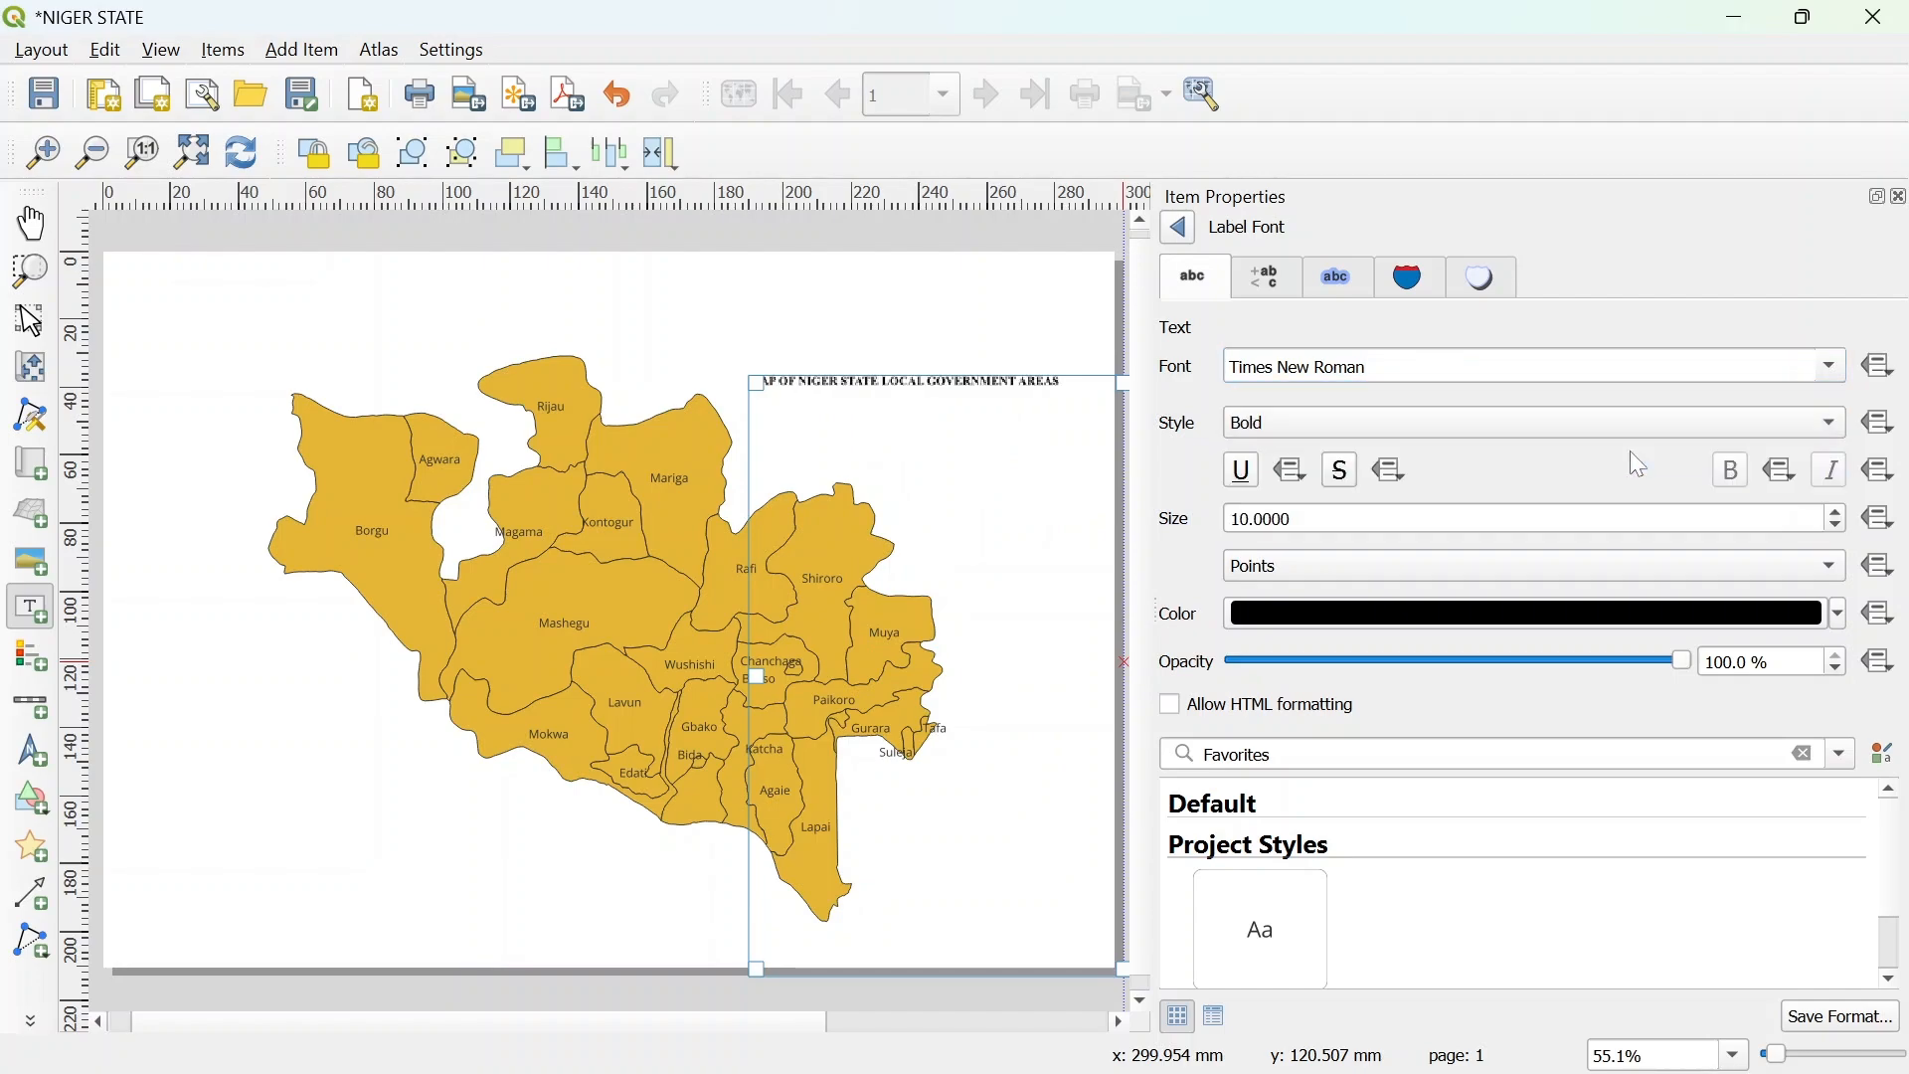
{"action": "left_click", "coordinate": [1839, 507]}
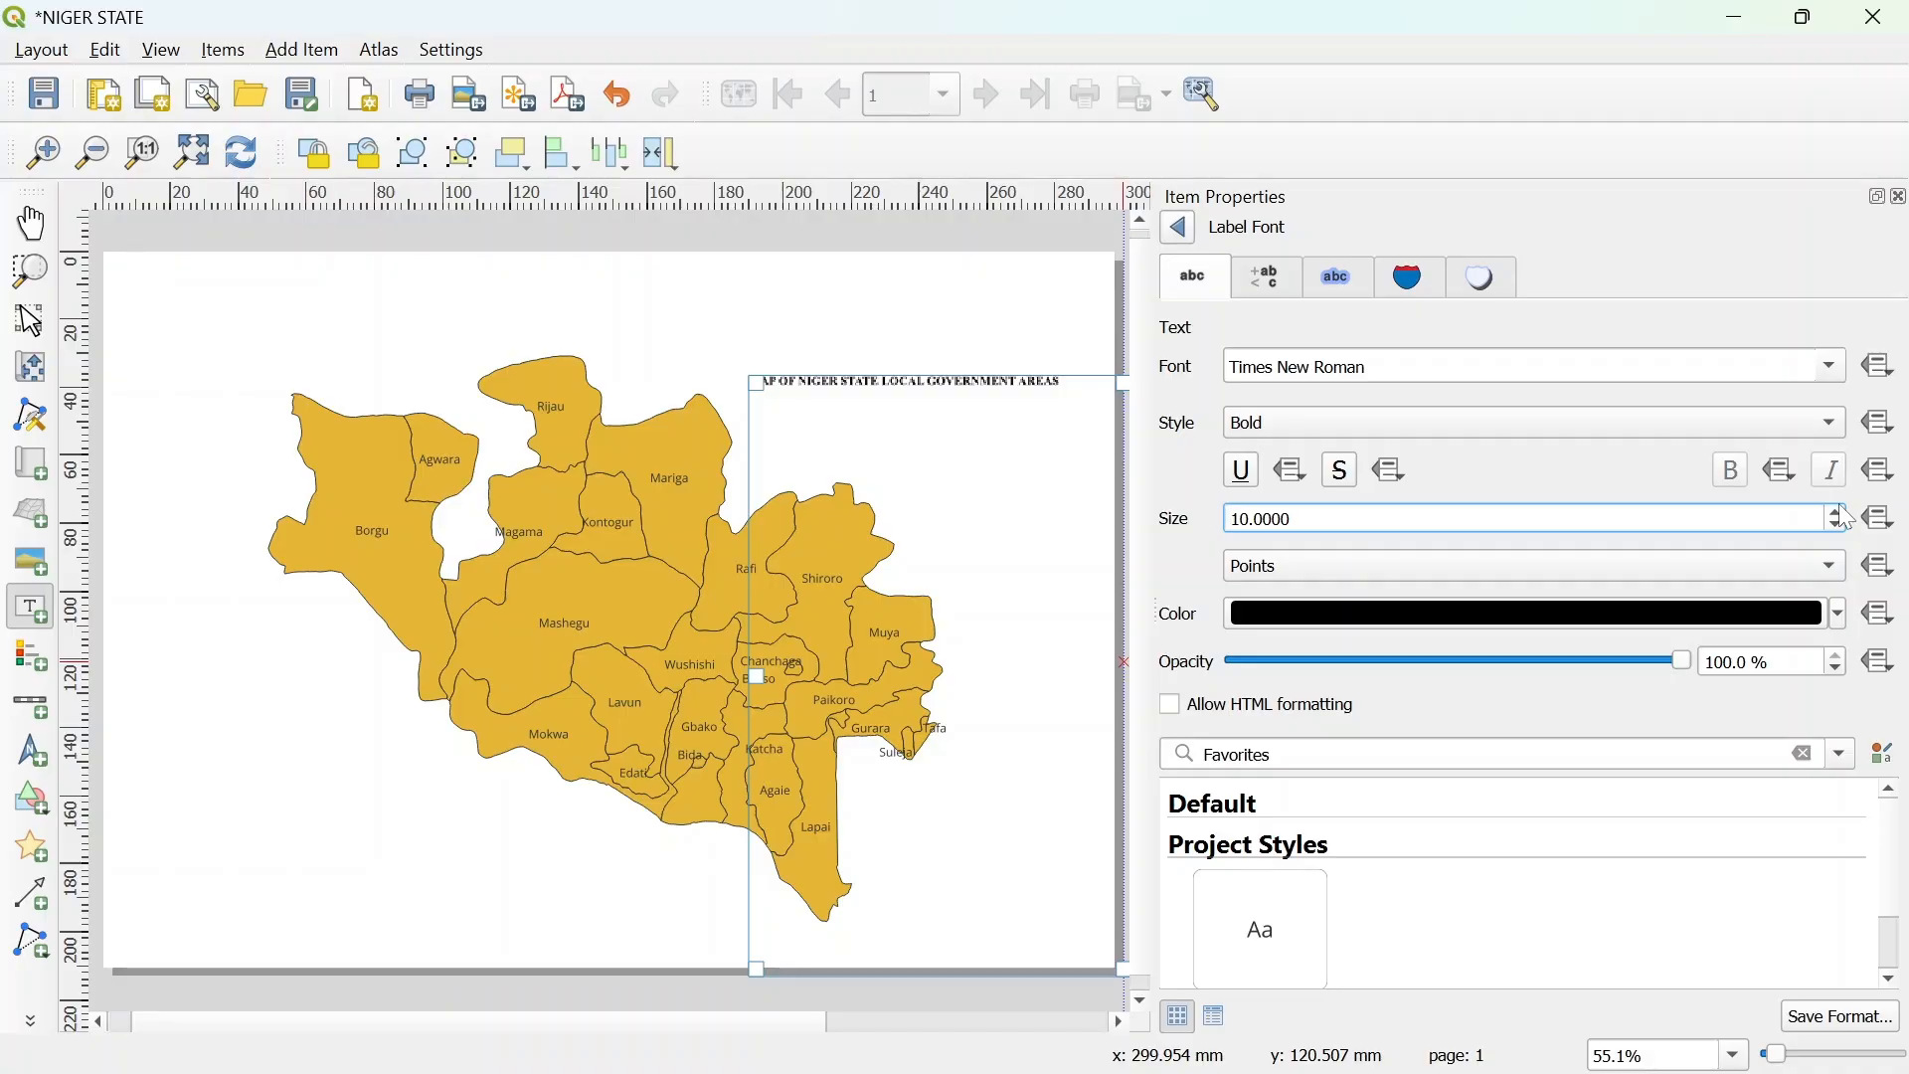
{"action": "left_click", "coordinate": [1838, 512]}
{"action": "left_click", "coordinate": [1838, 512]}
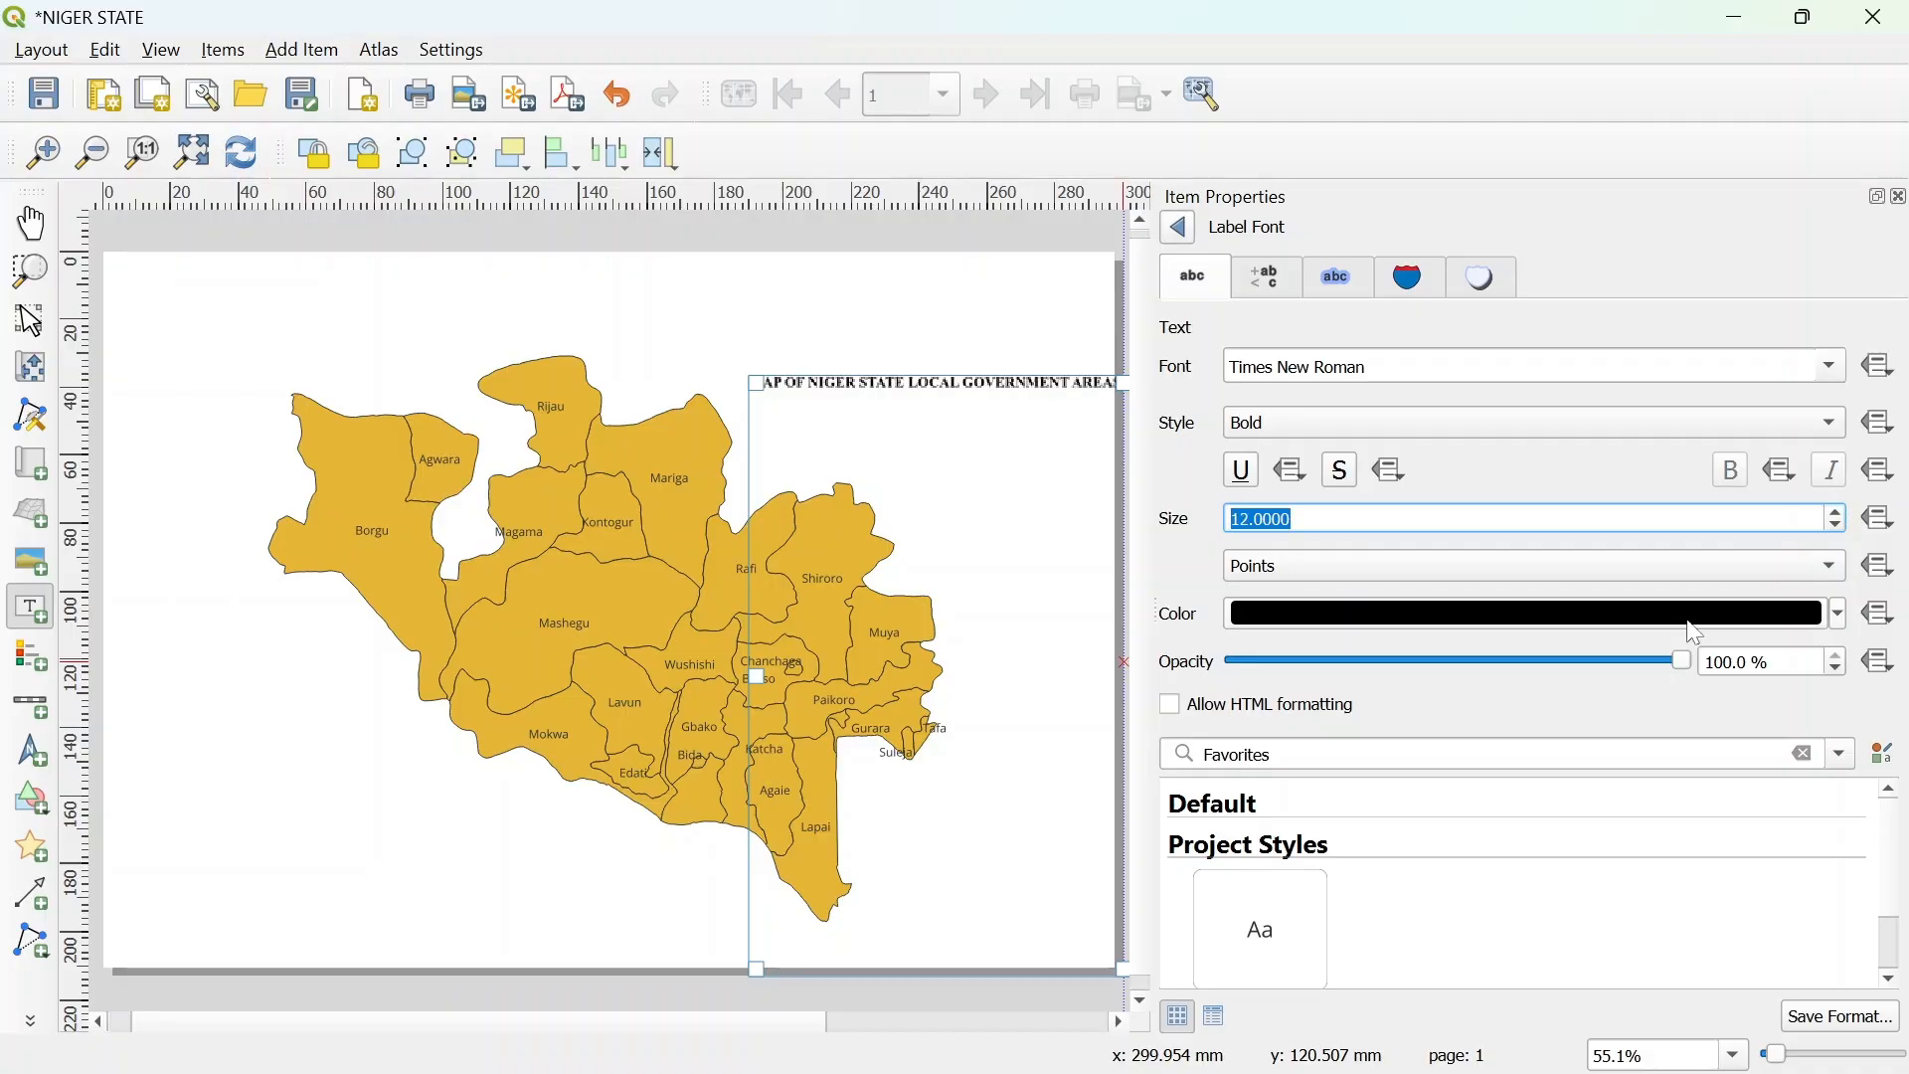
{"action": "left_click", "coordinate": [1899, 198]}
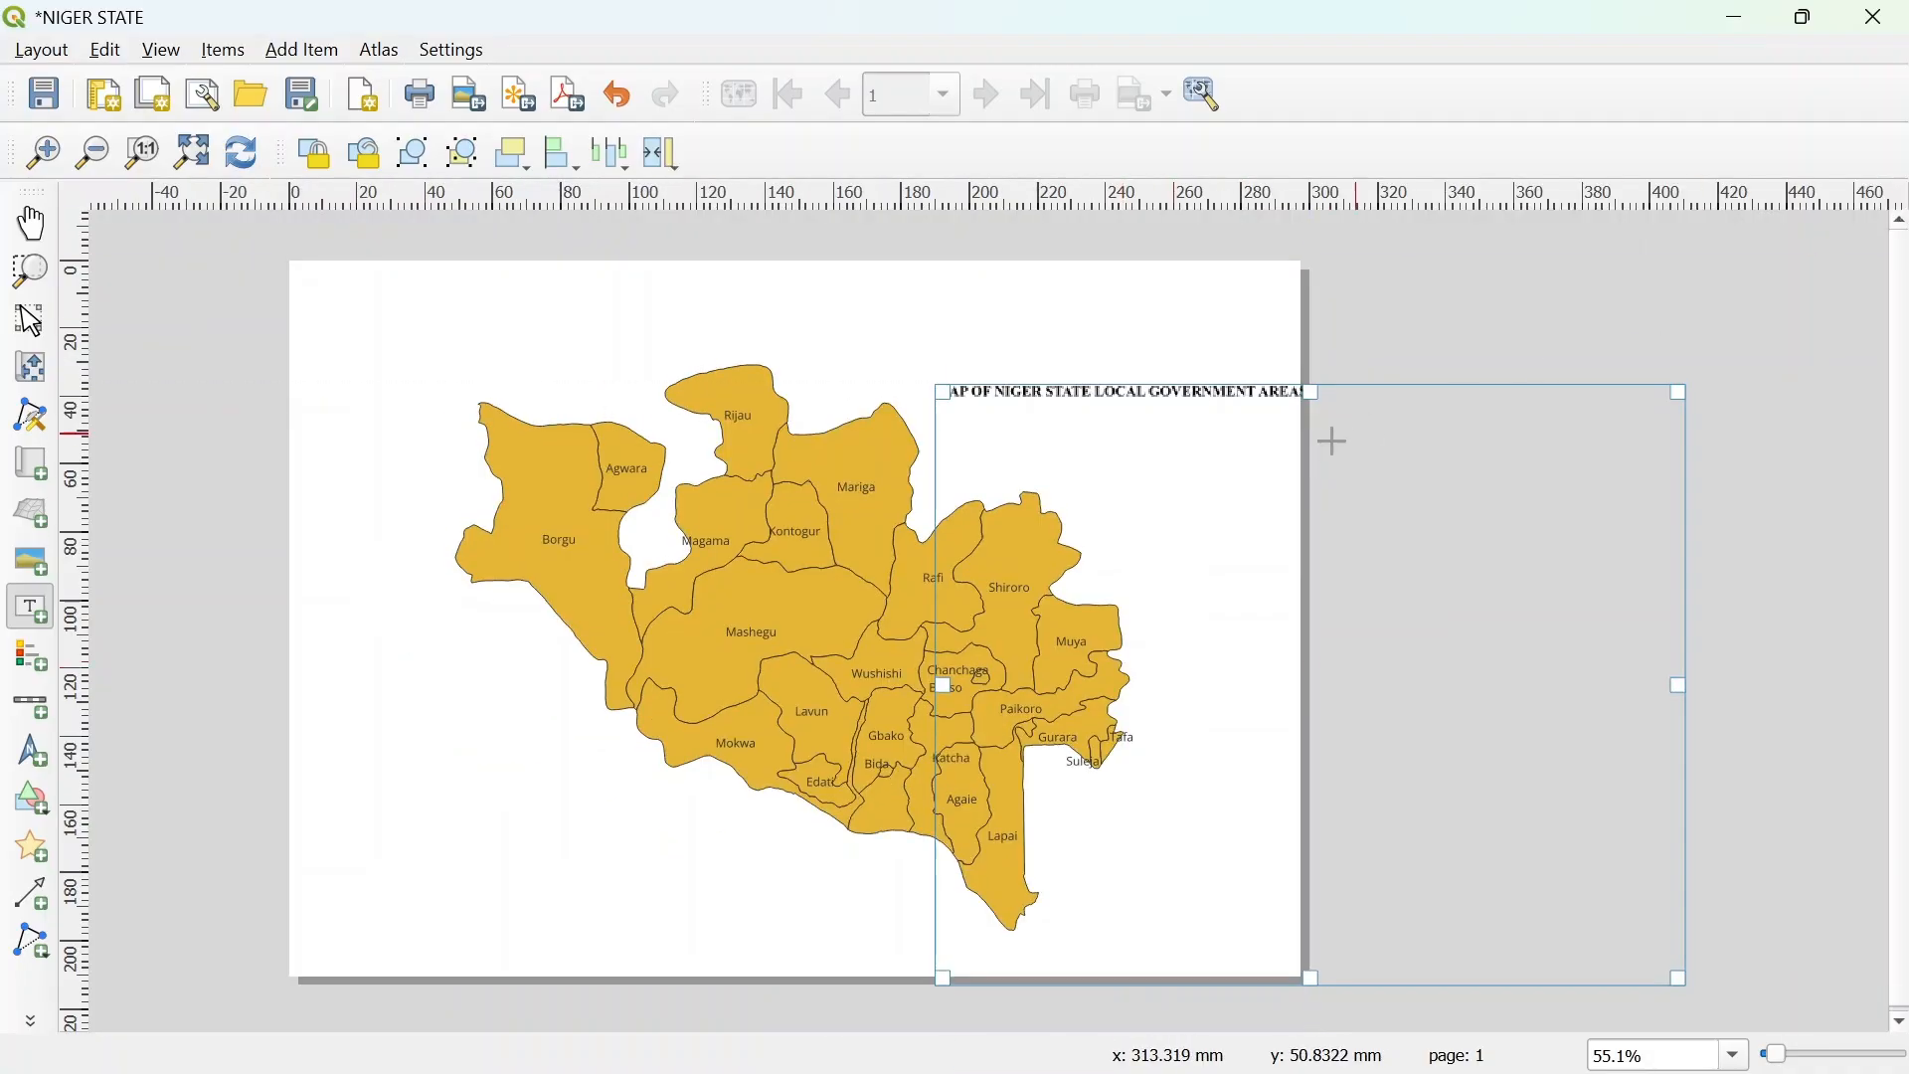
Shrink the title label's box to about 122 by 14 mm and move it above the map.
{"action": "left_click", "coordinate": [241, 154]}
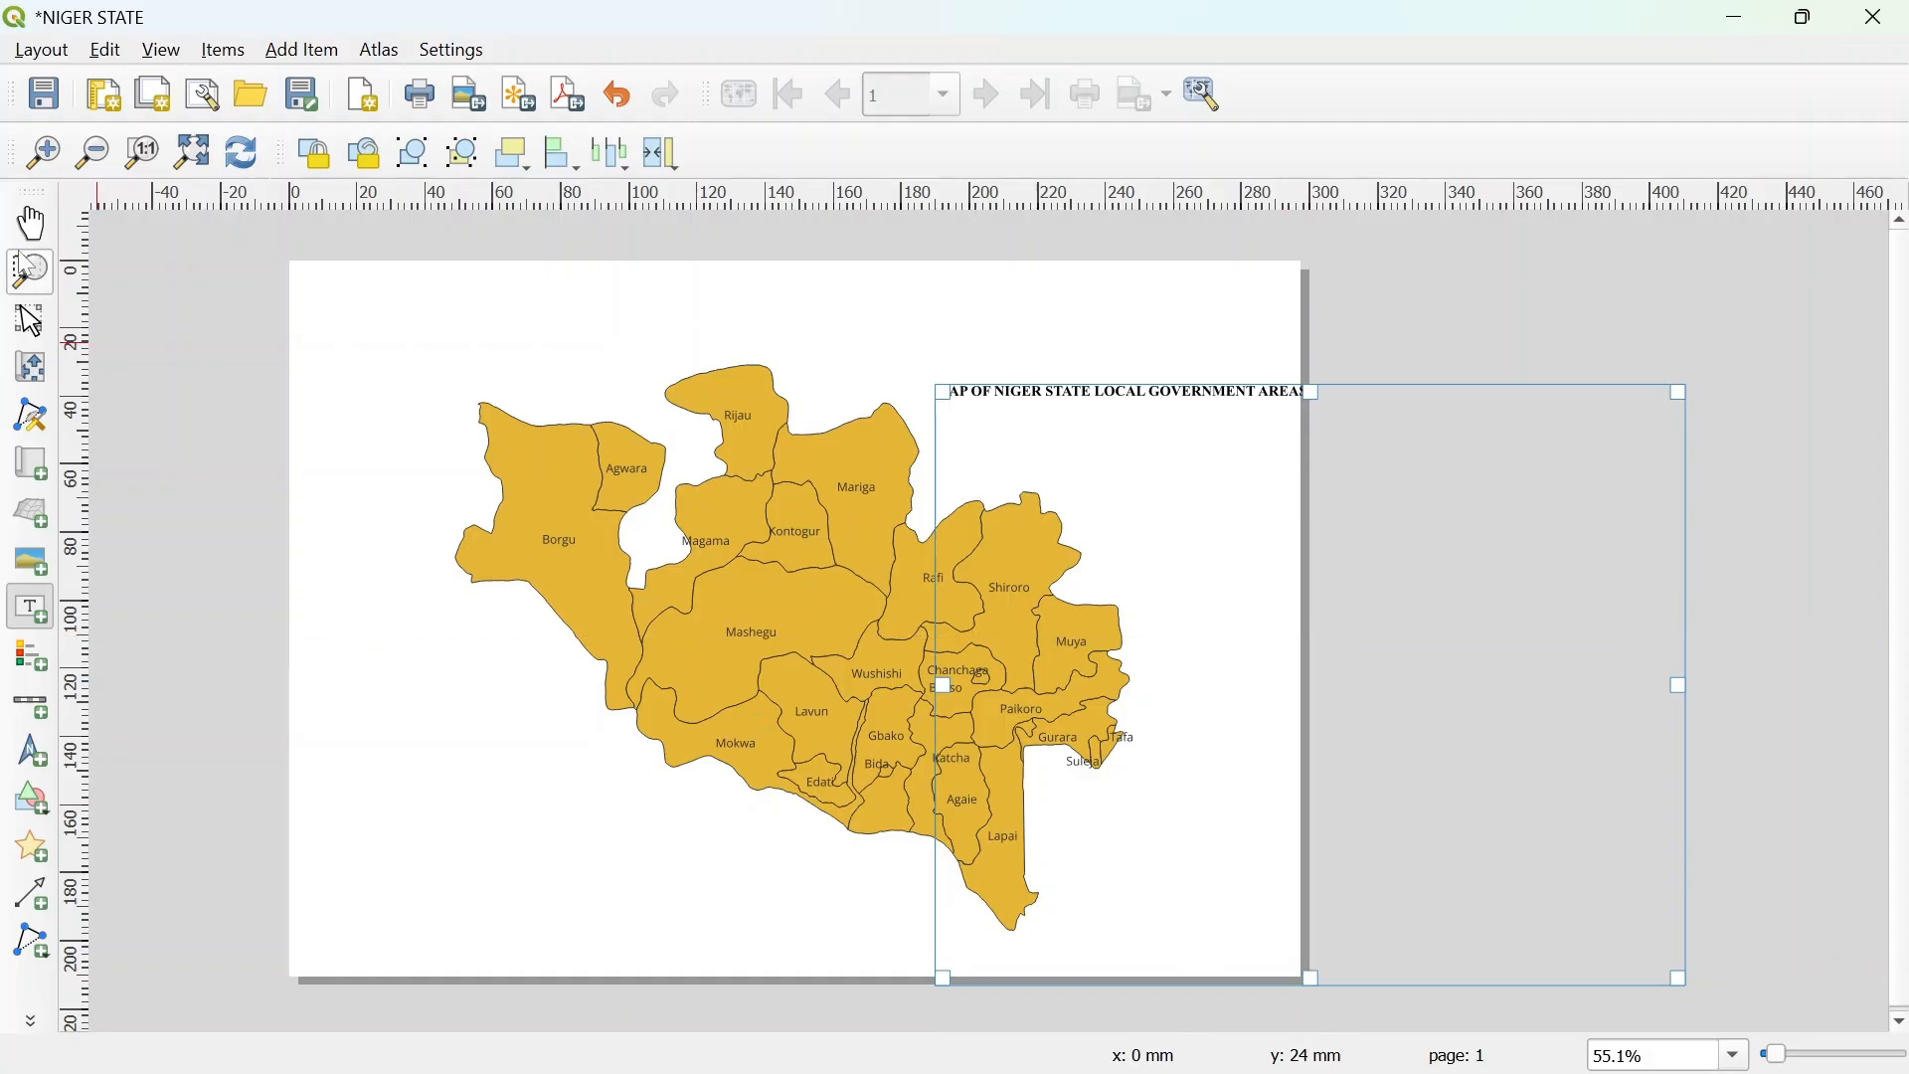
{"action": "left_click", "coordinate": [29, 223]}
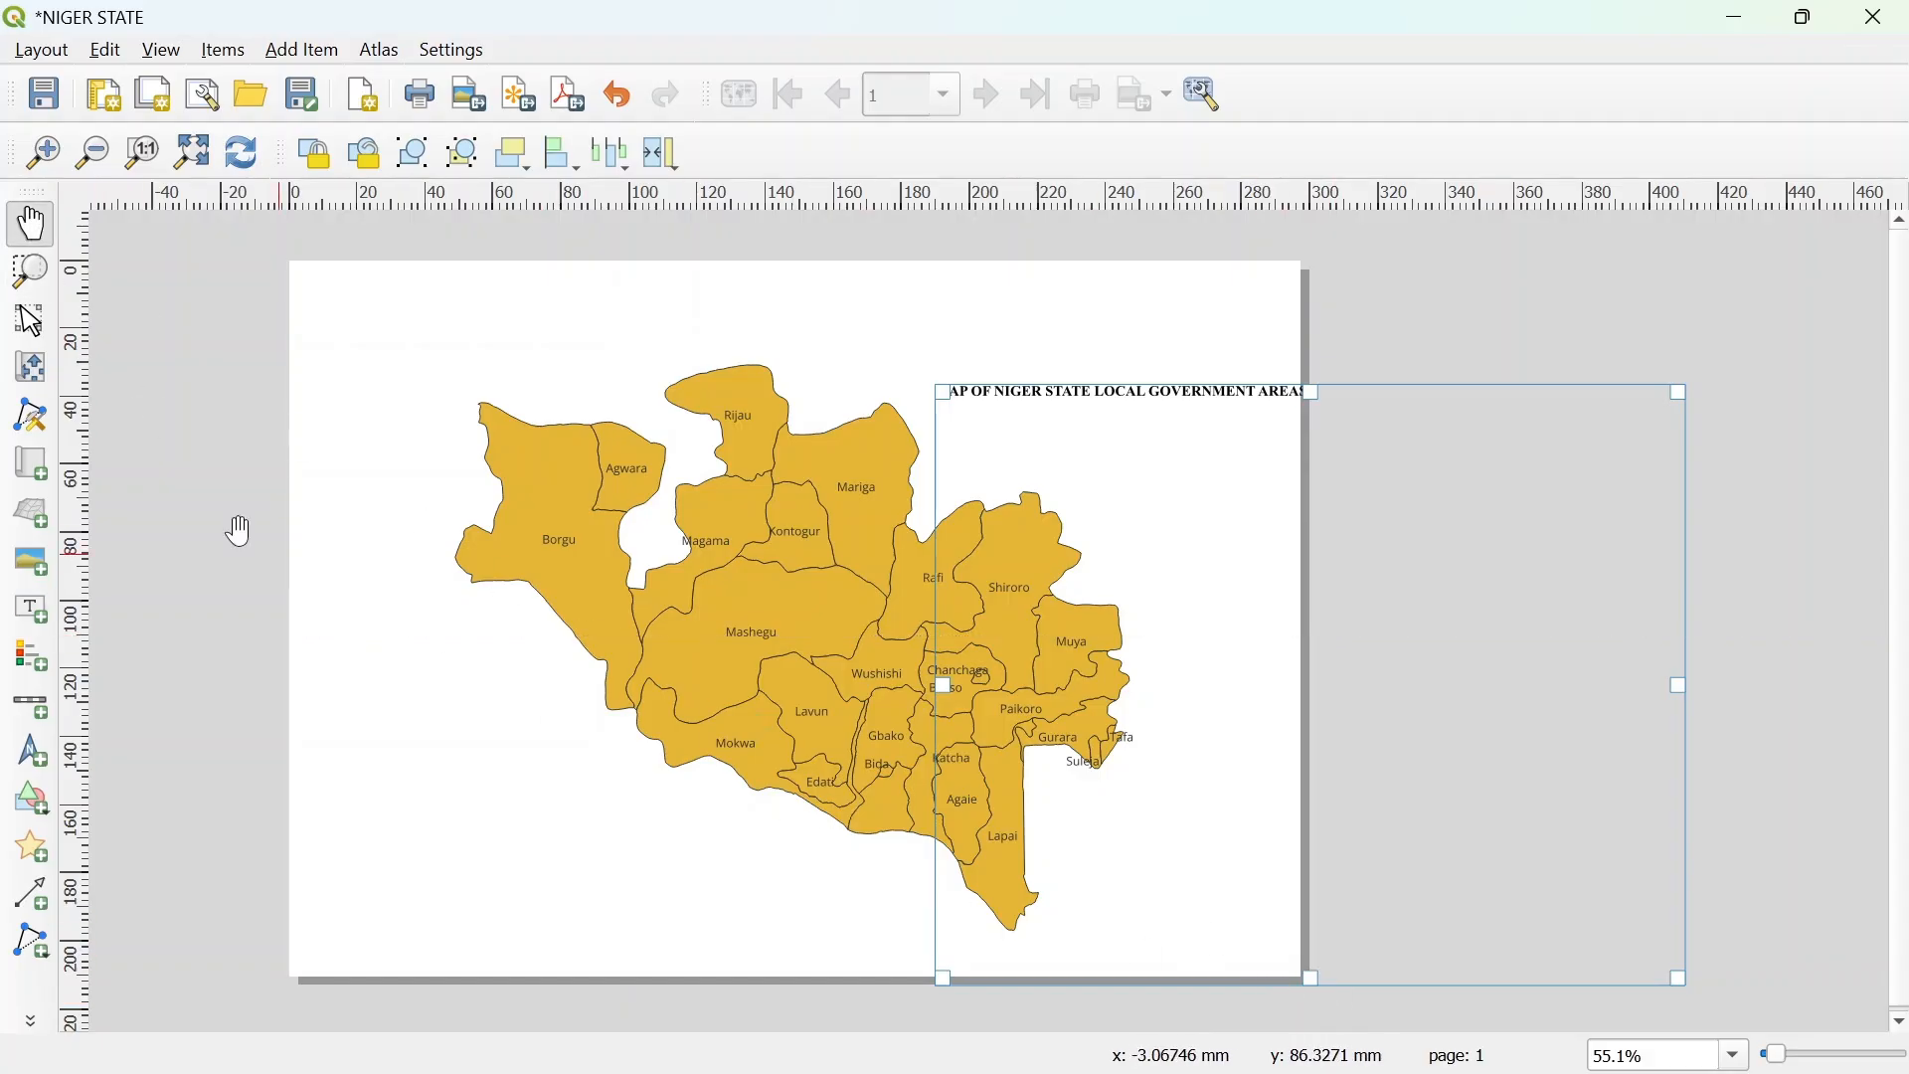
{"action": "left_click", "coordinate": [29, 321]}
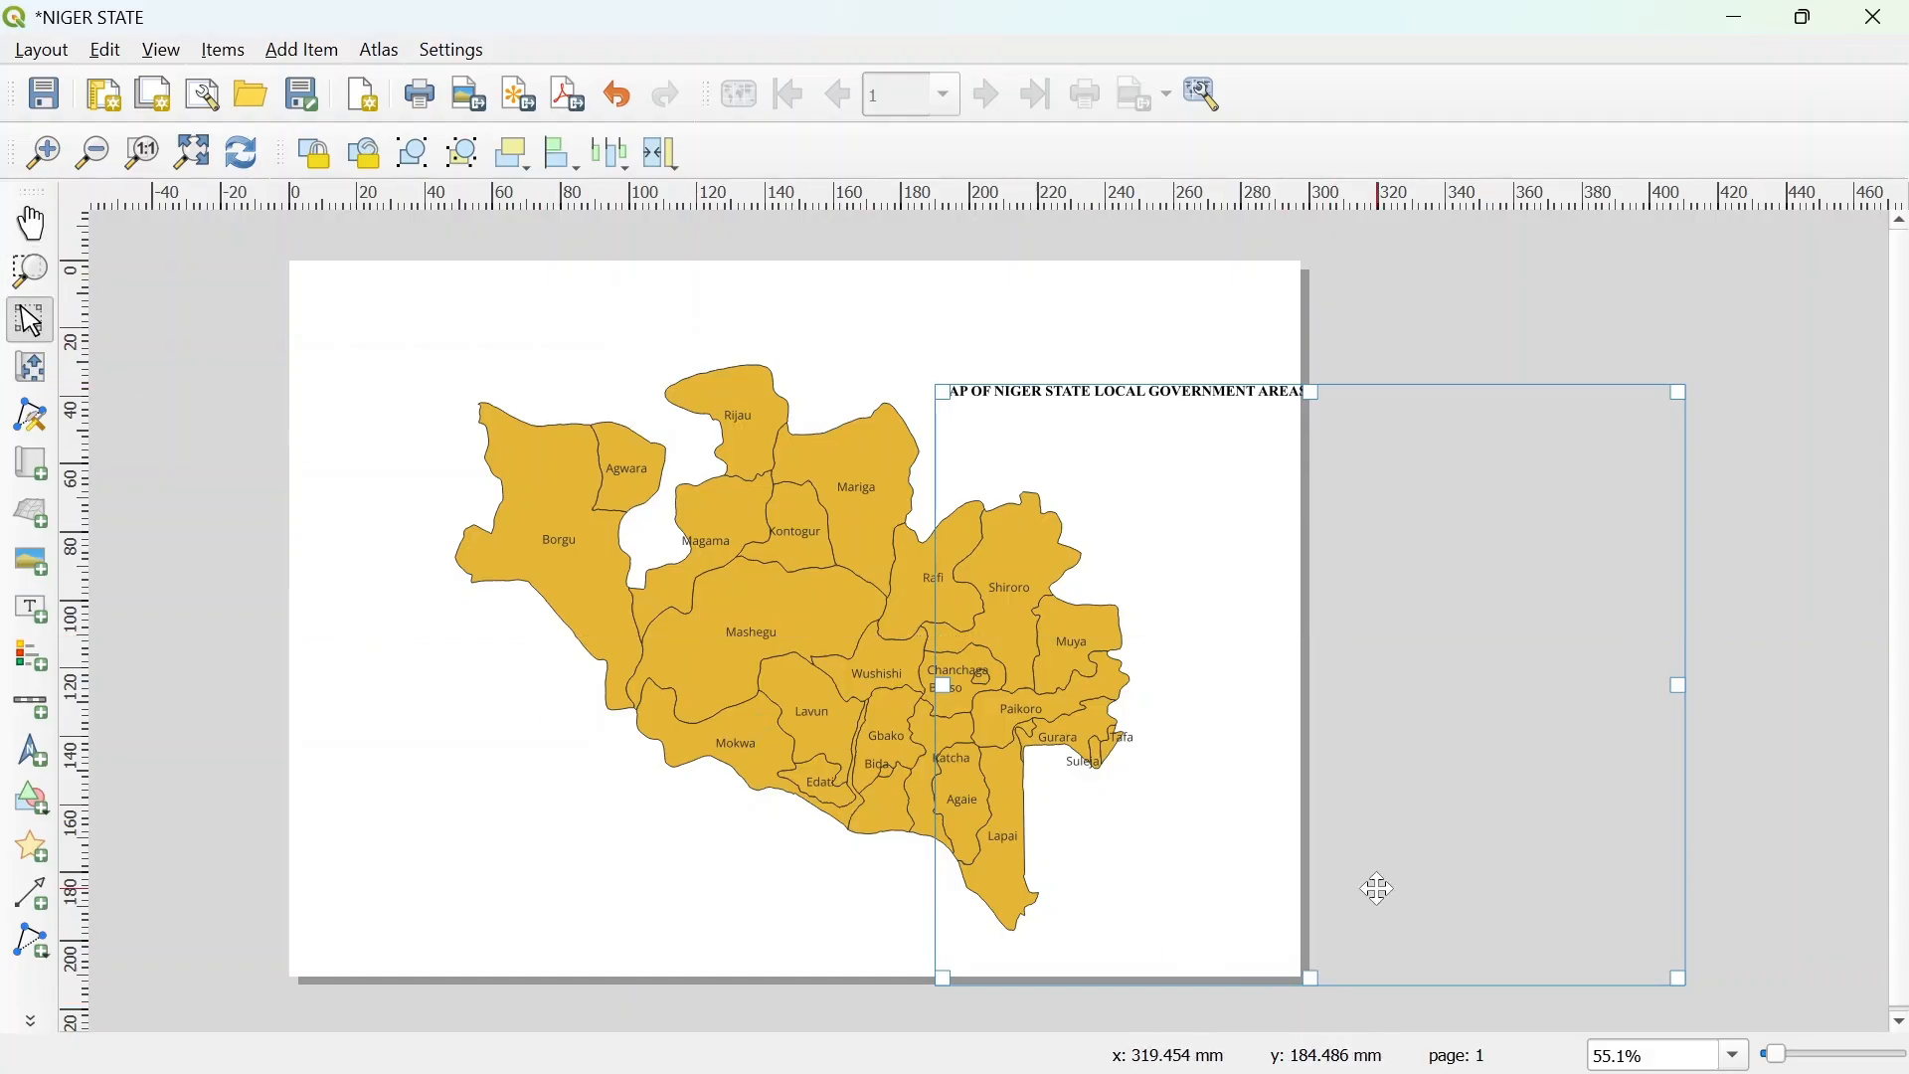
{"action": "left_click_drag", "start_coordinate": [1313, 981], "coordinate": [1392, 425]}
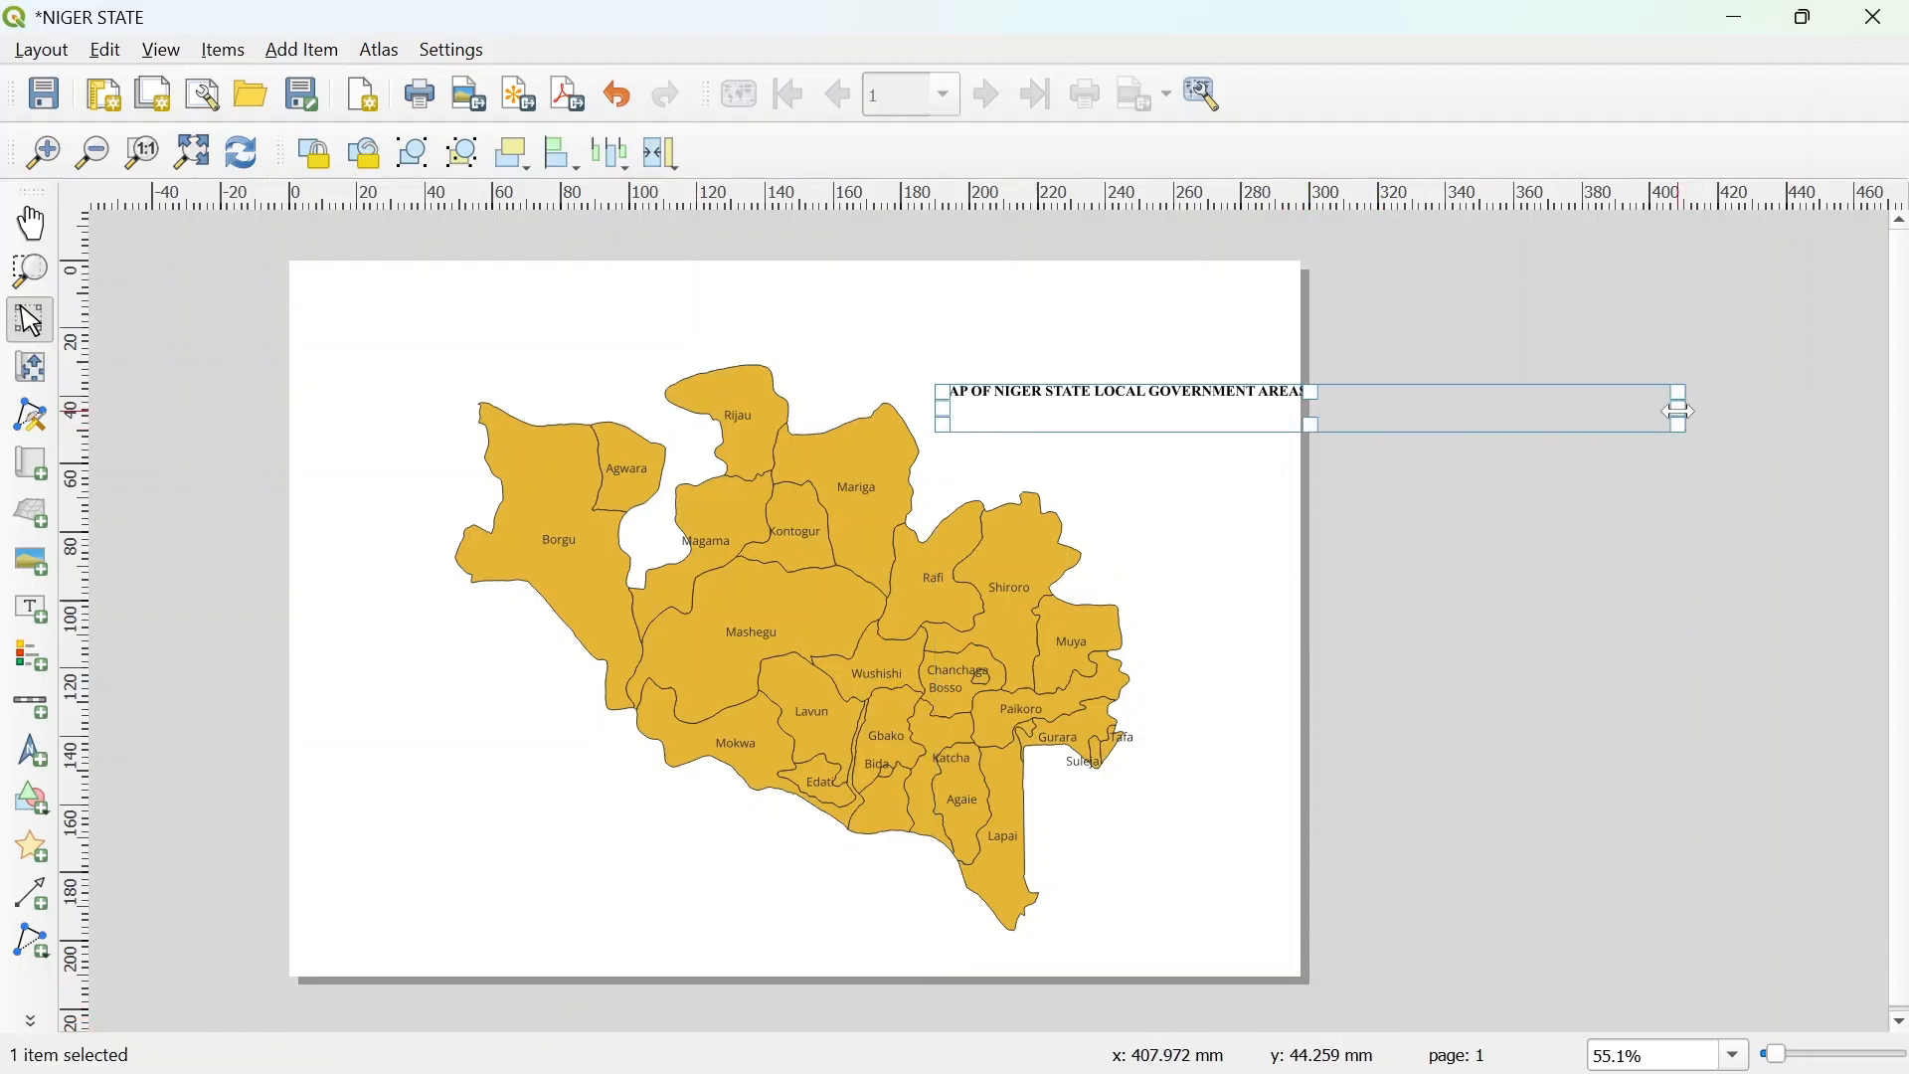
{"action": "left_click_drag", "start_coordinate": [1690, 412], "coordinate": [1281, 411]}
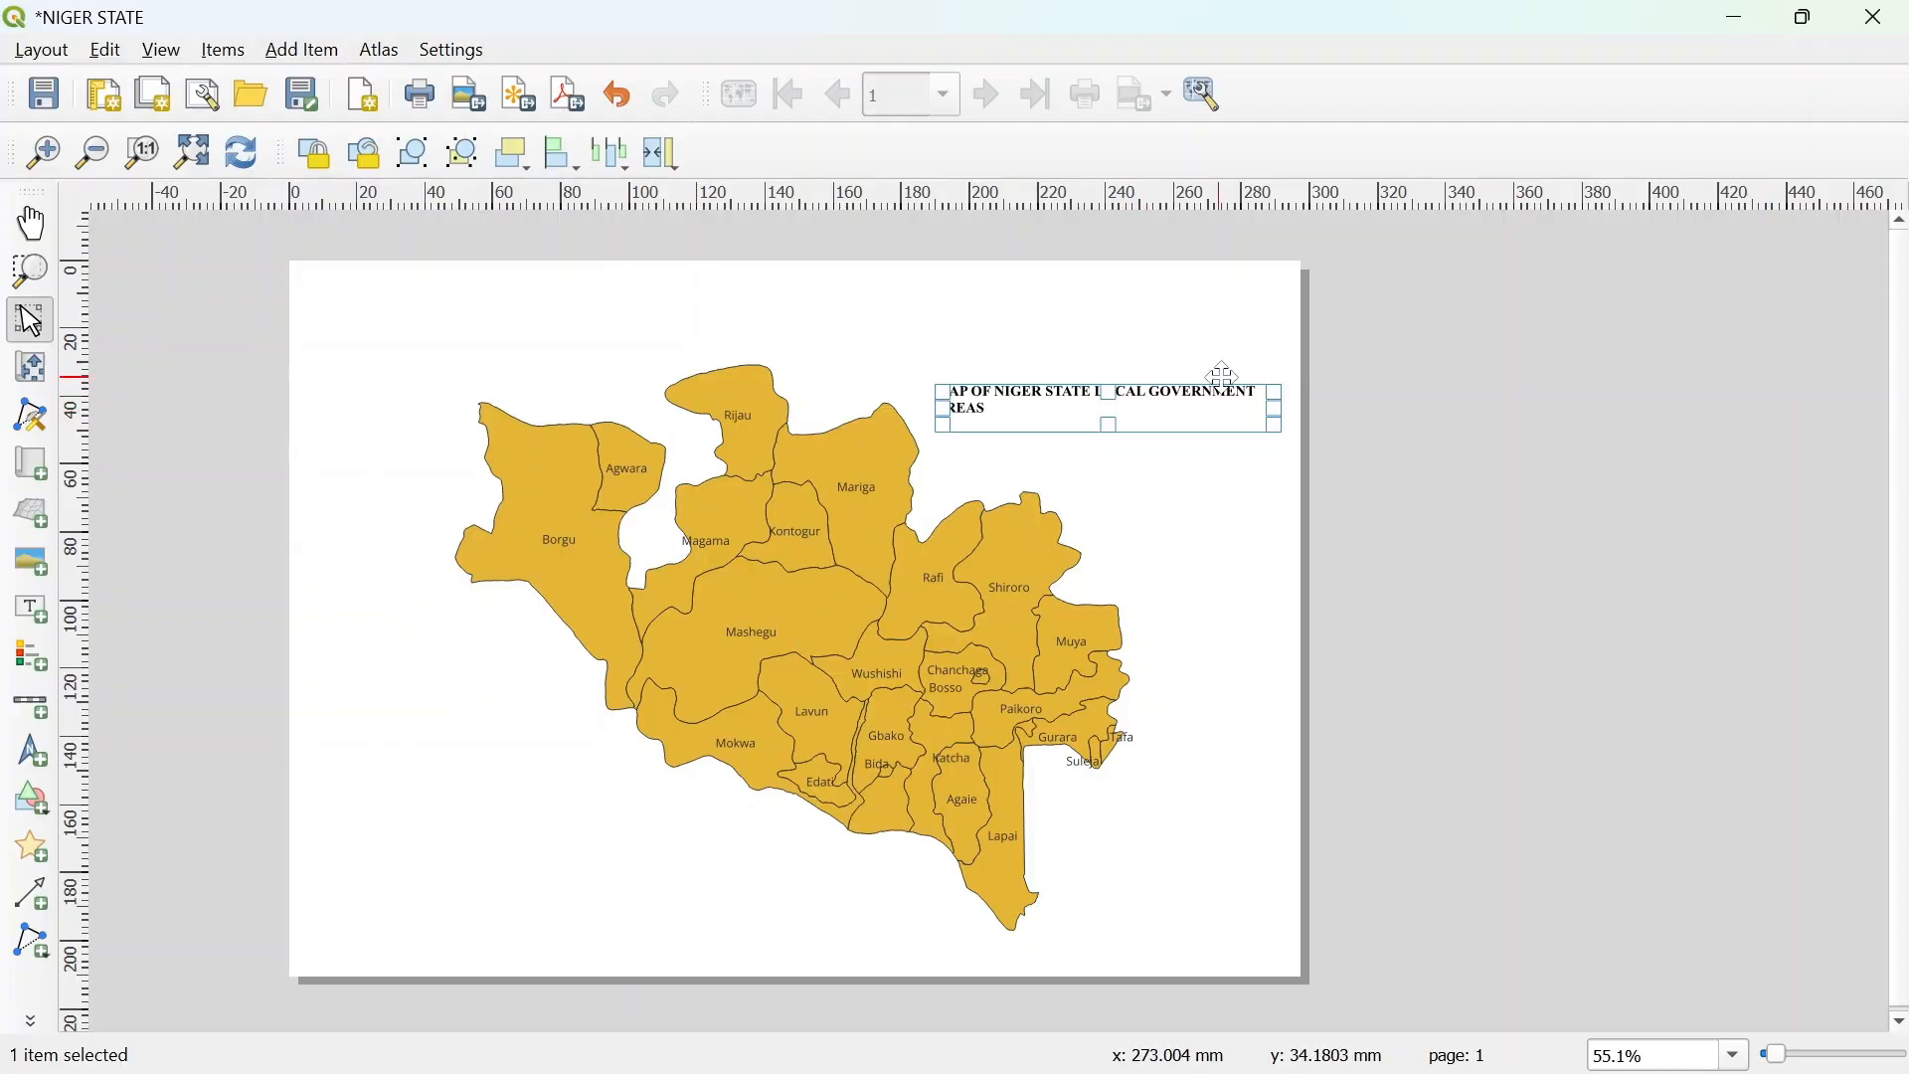
{"action": "left_click_drag", "start_coordinate": [943, 406], "coordinate": [874, 406]}
{"action": "left_click_drag", "start_coordinate": [1034, 406], "coordinate": [747, 316]}
Open the title label's item properties and increase its font size to 25 points.
{"action": "right_click", "coordinate": [748, 316]}
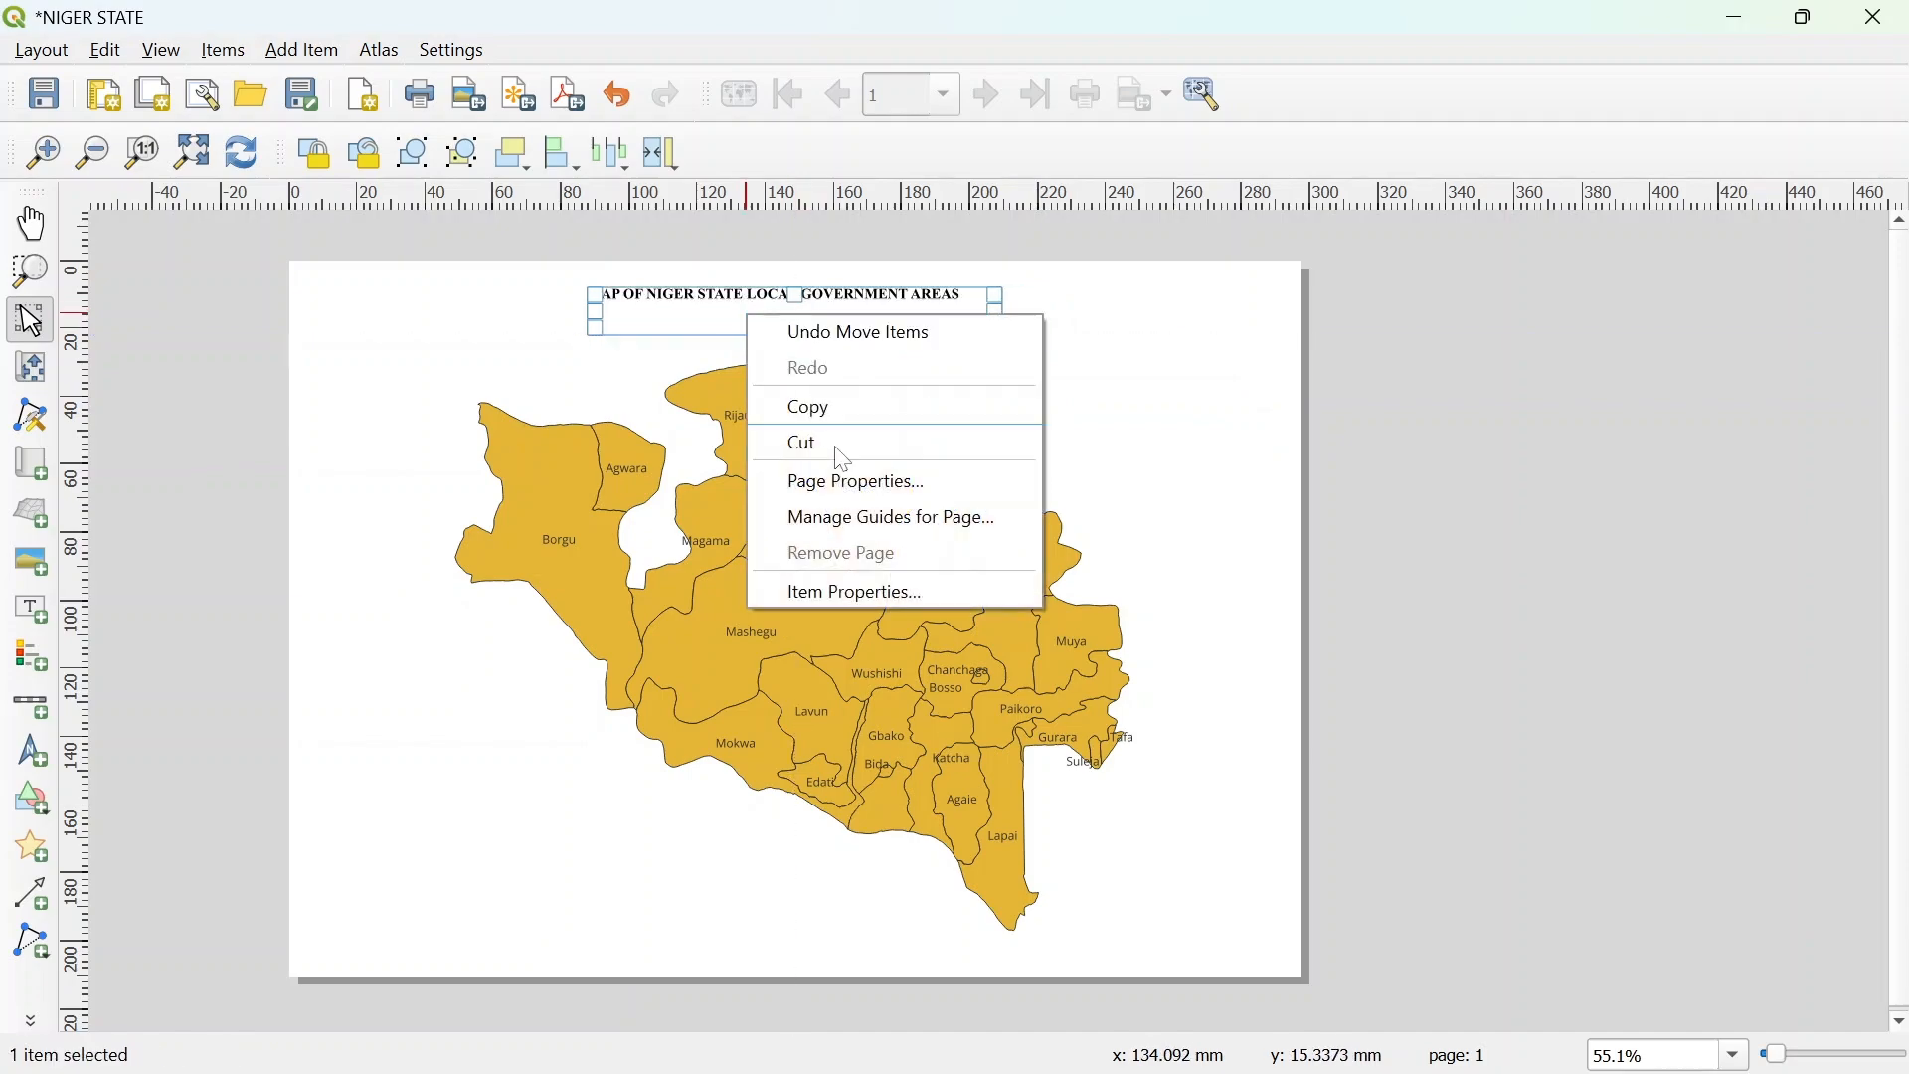
{"action": "left_click", "coordinate": [863, 586]}
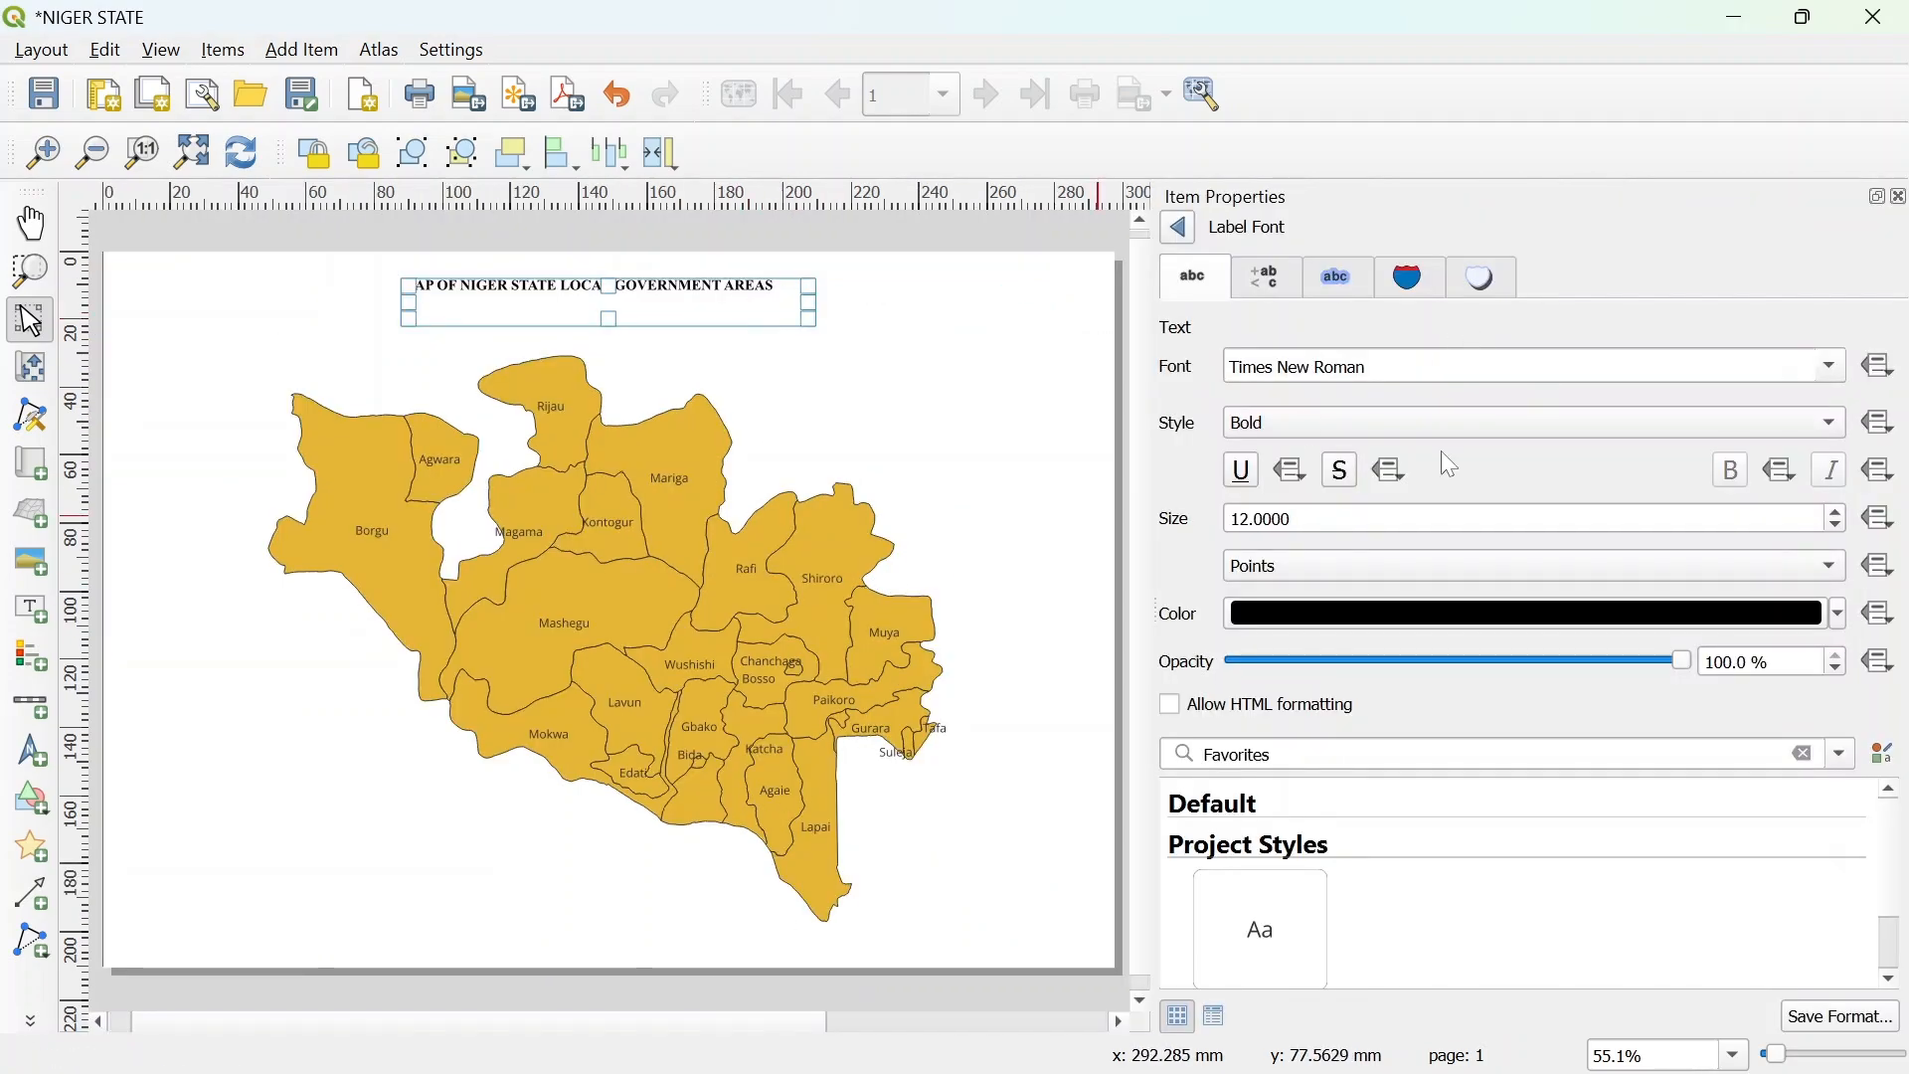
{"action": "scroll", "coordinate": [1840, 513], "scroll_direction": "up", "scroll_amount": 7}
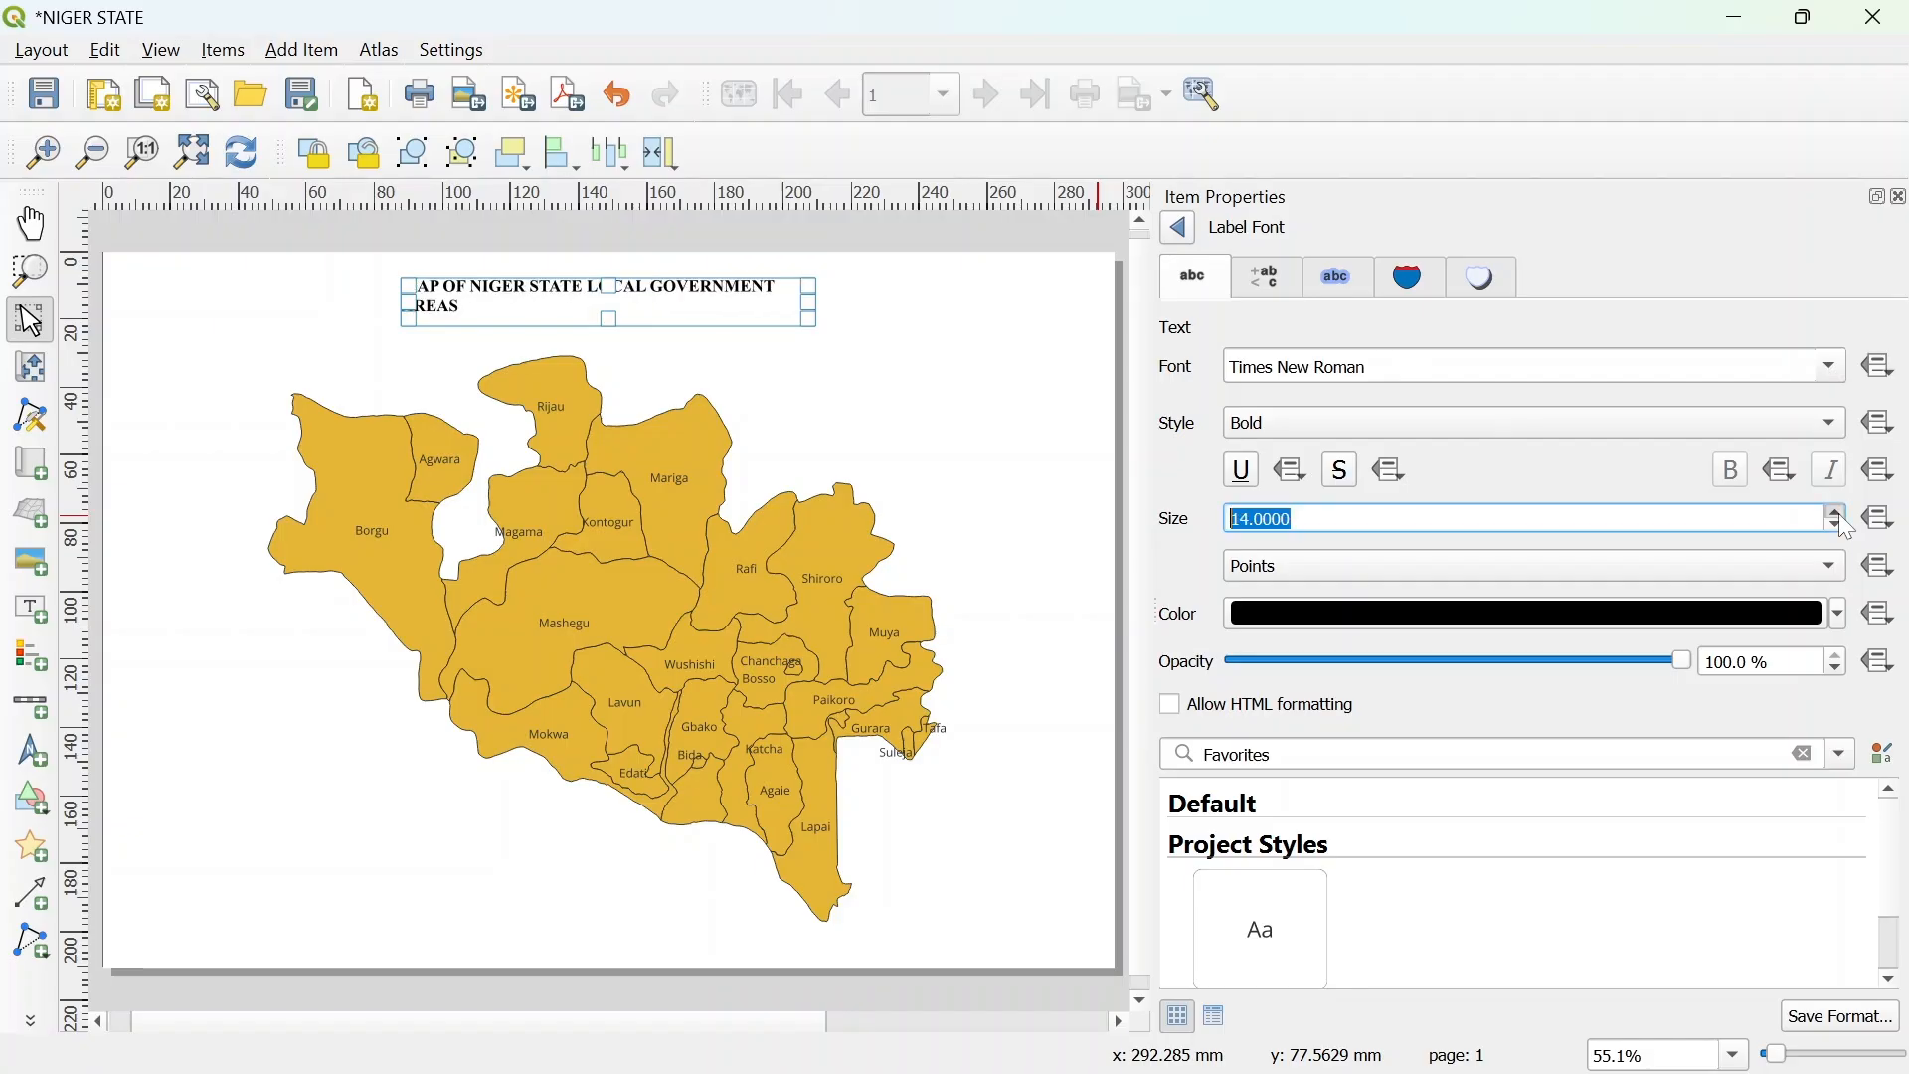
{"action": "scroll", "coordinate": [1840, 513], "scroll_direction": "up", "scroll_amount": 6}
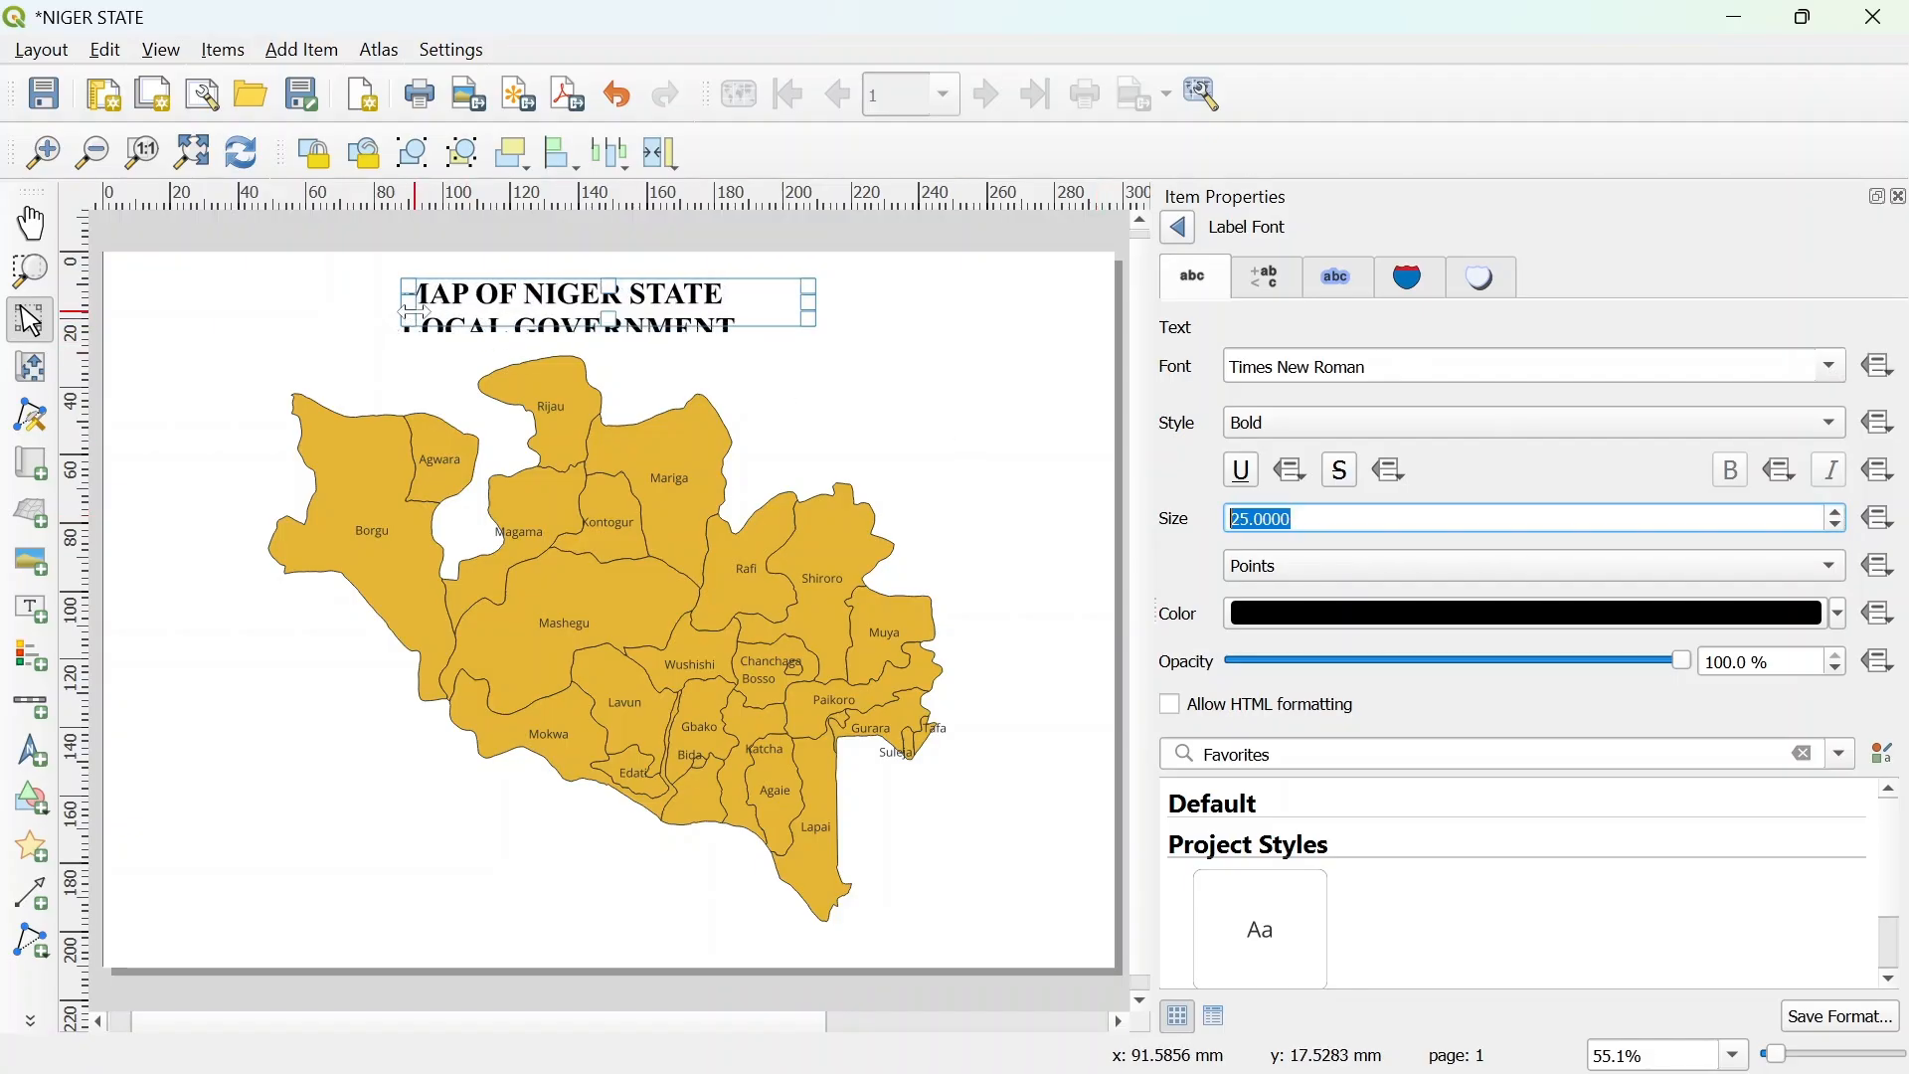
Resize the title label's box to span from about X 20 mm to X 228 mm, wrapping AREAS onto a second line.
{"action": "left_click_drag", "start_coordinate": [416, 312], "coordinate": [175, 313]}
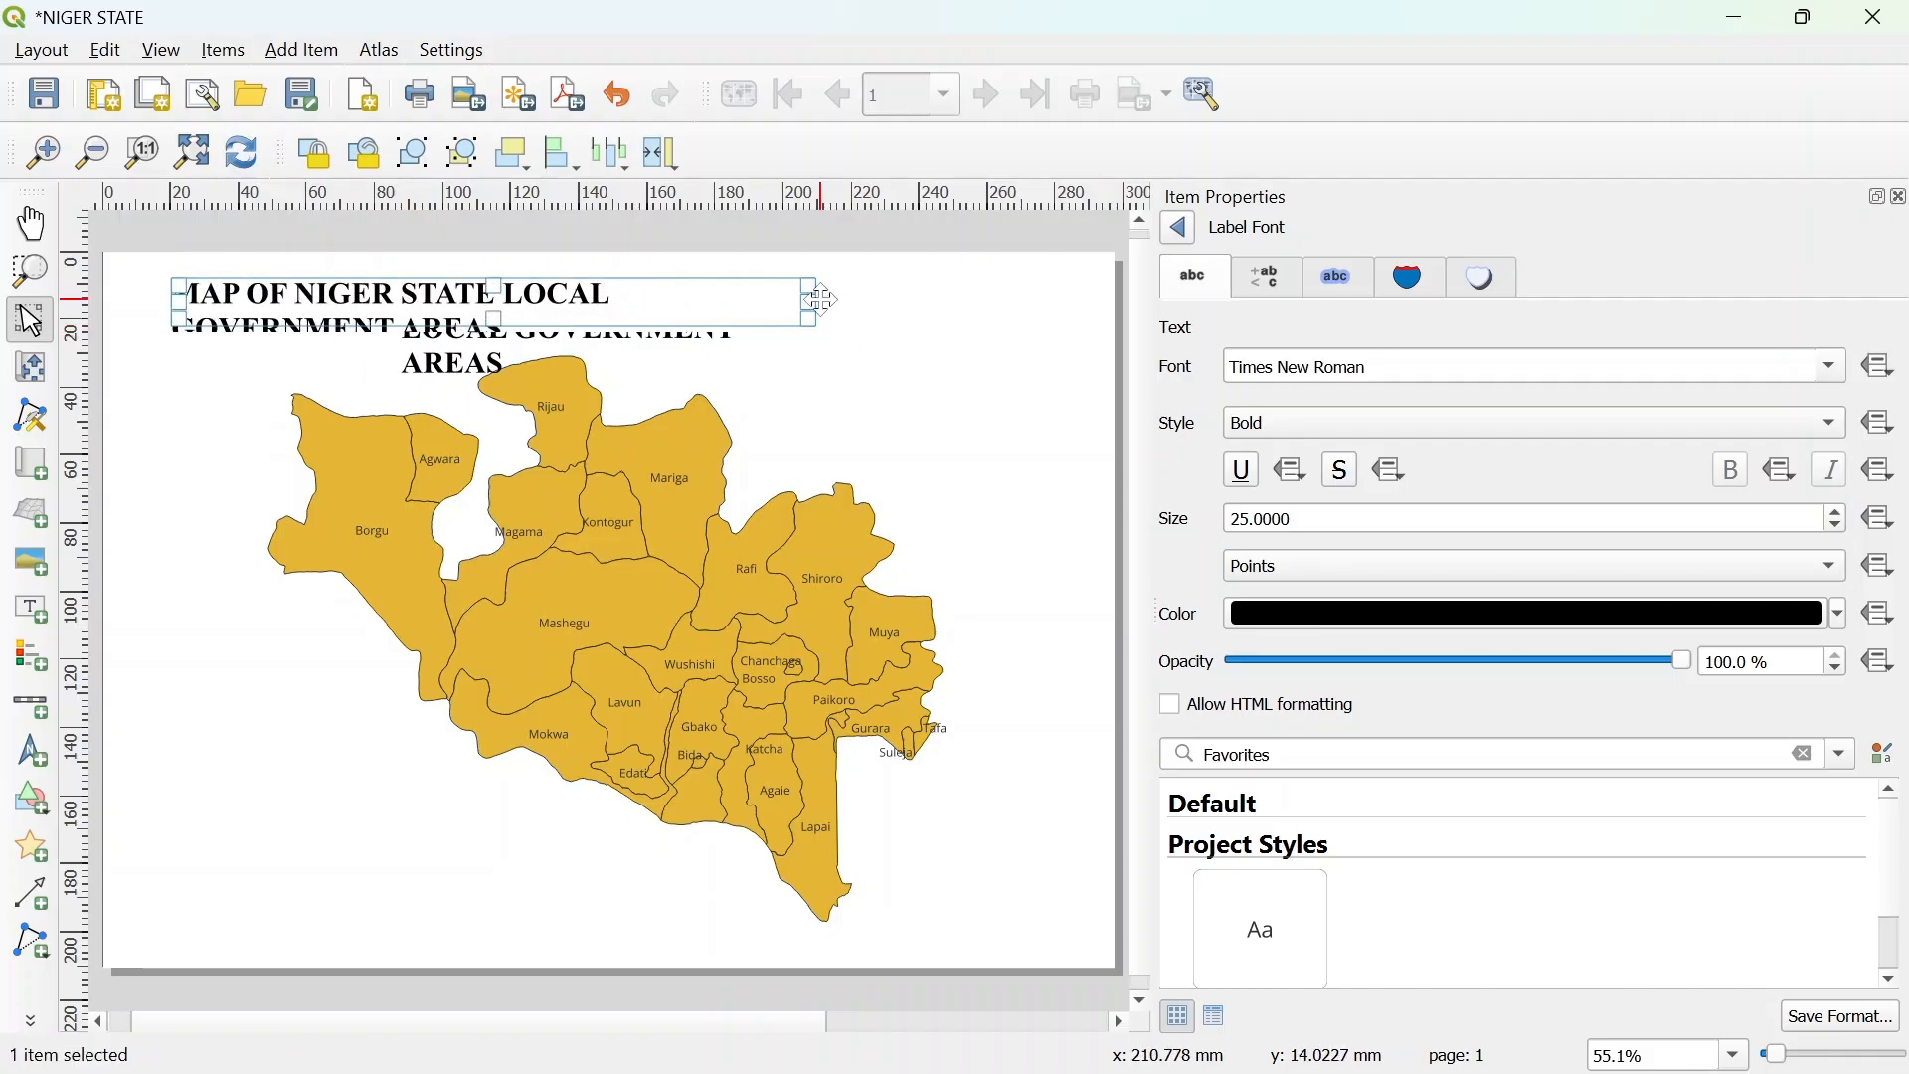
{"action": "left_click_drag", "start_coordinate": [812, 303], "coordinate": [988, 302]}
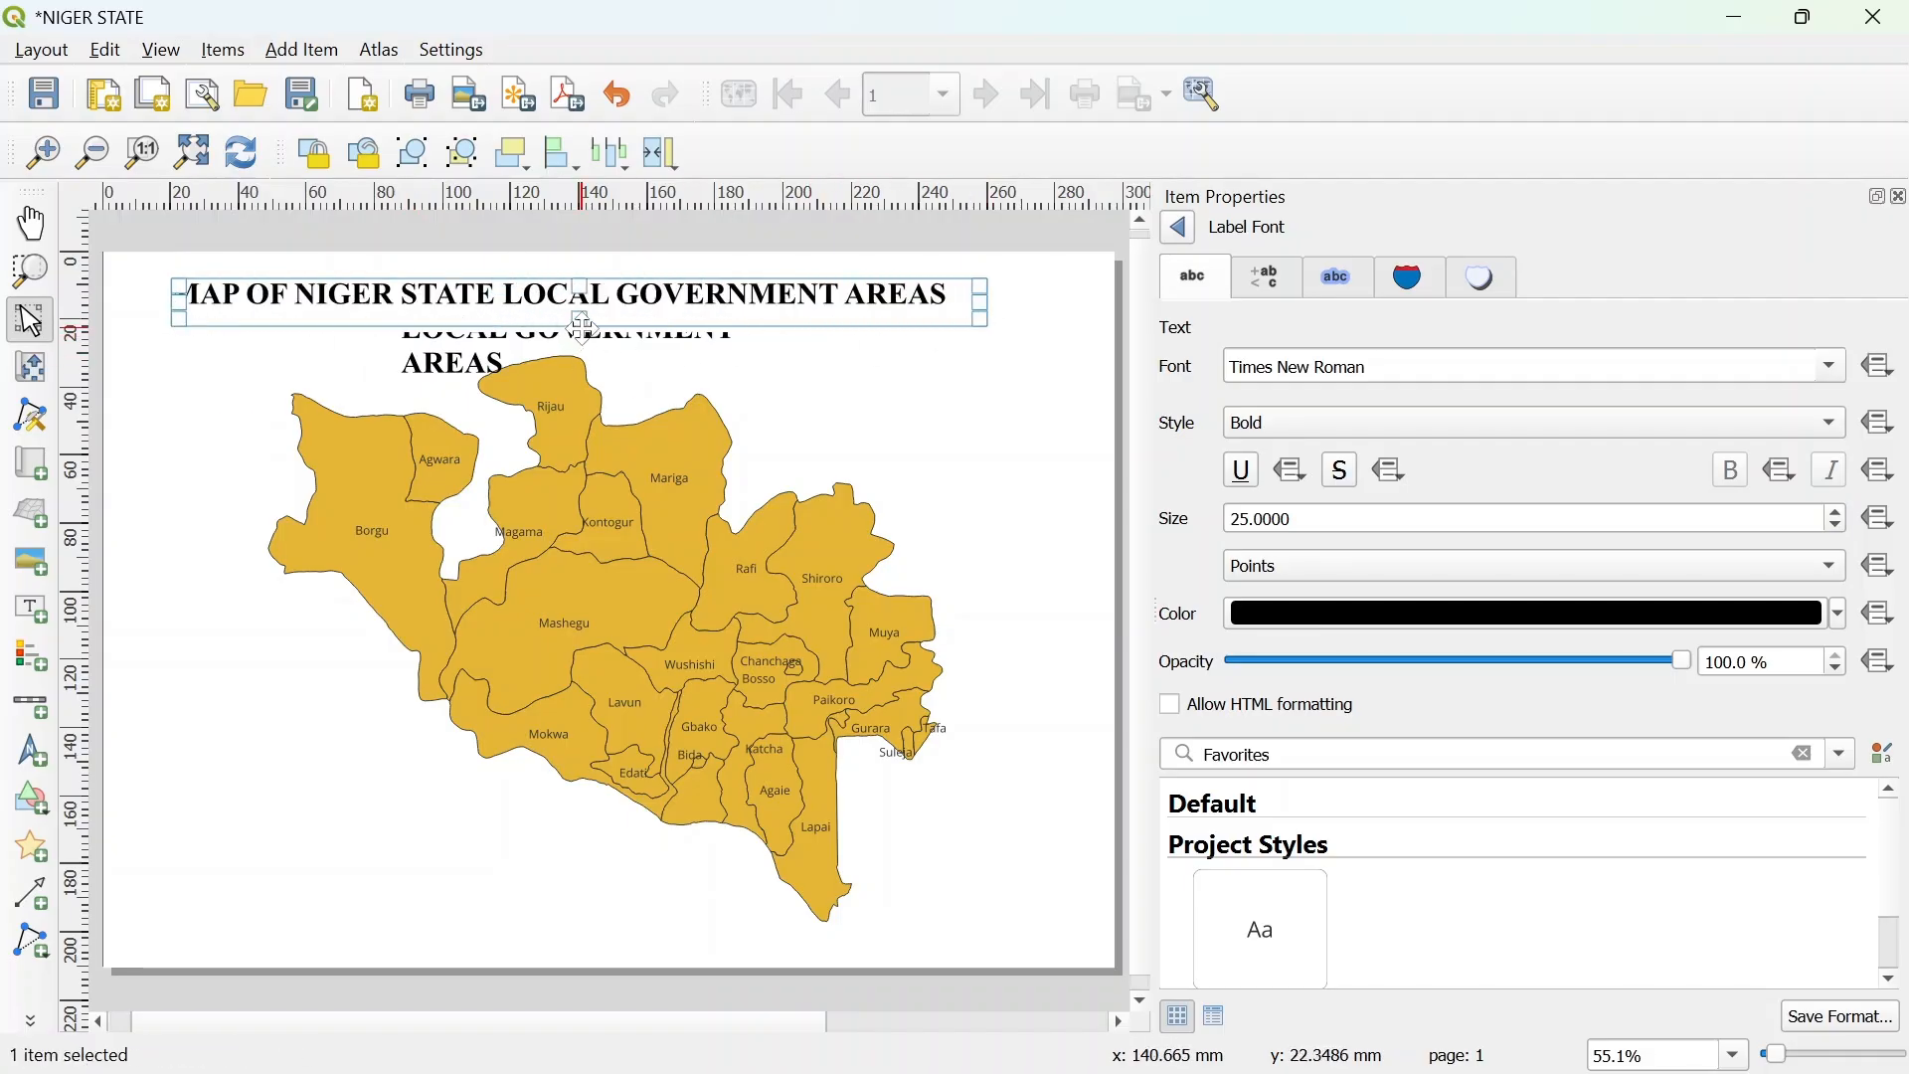
{"action": "left_click_drag", "start_coordinate": [584, 328], "coordinate": [792, 310]}
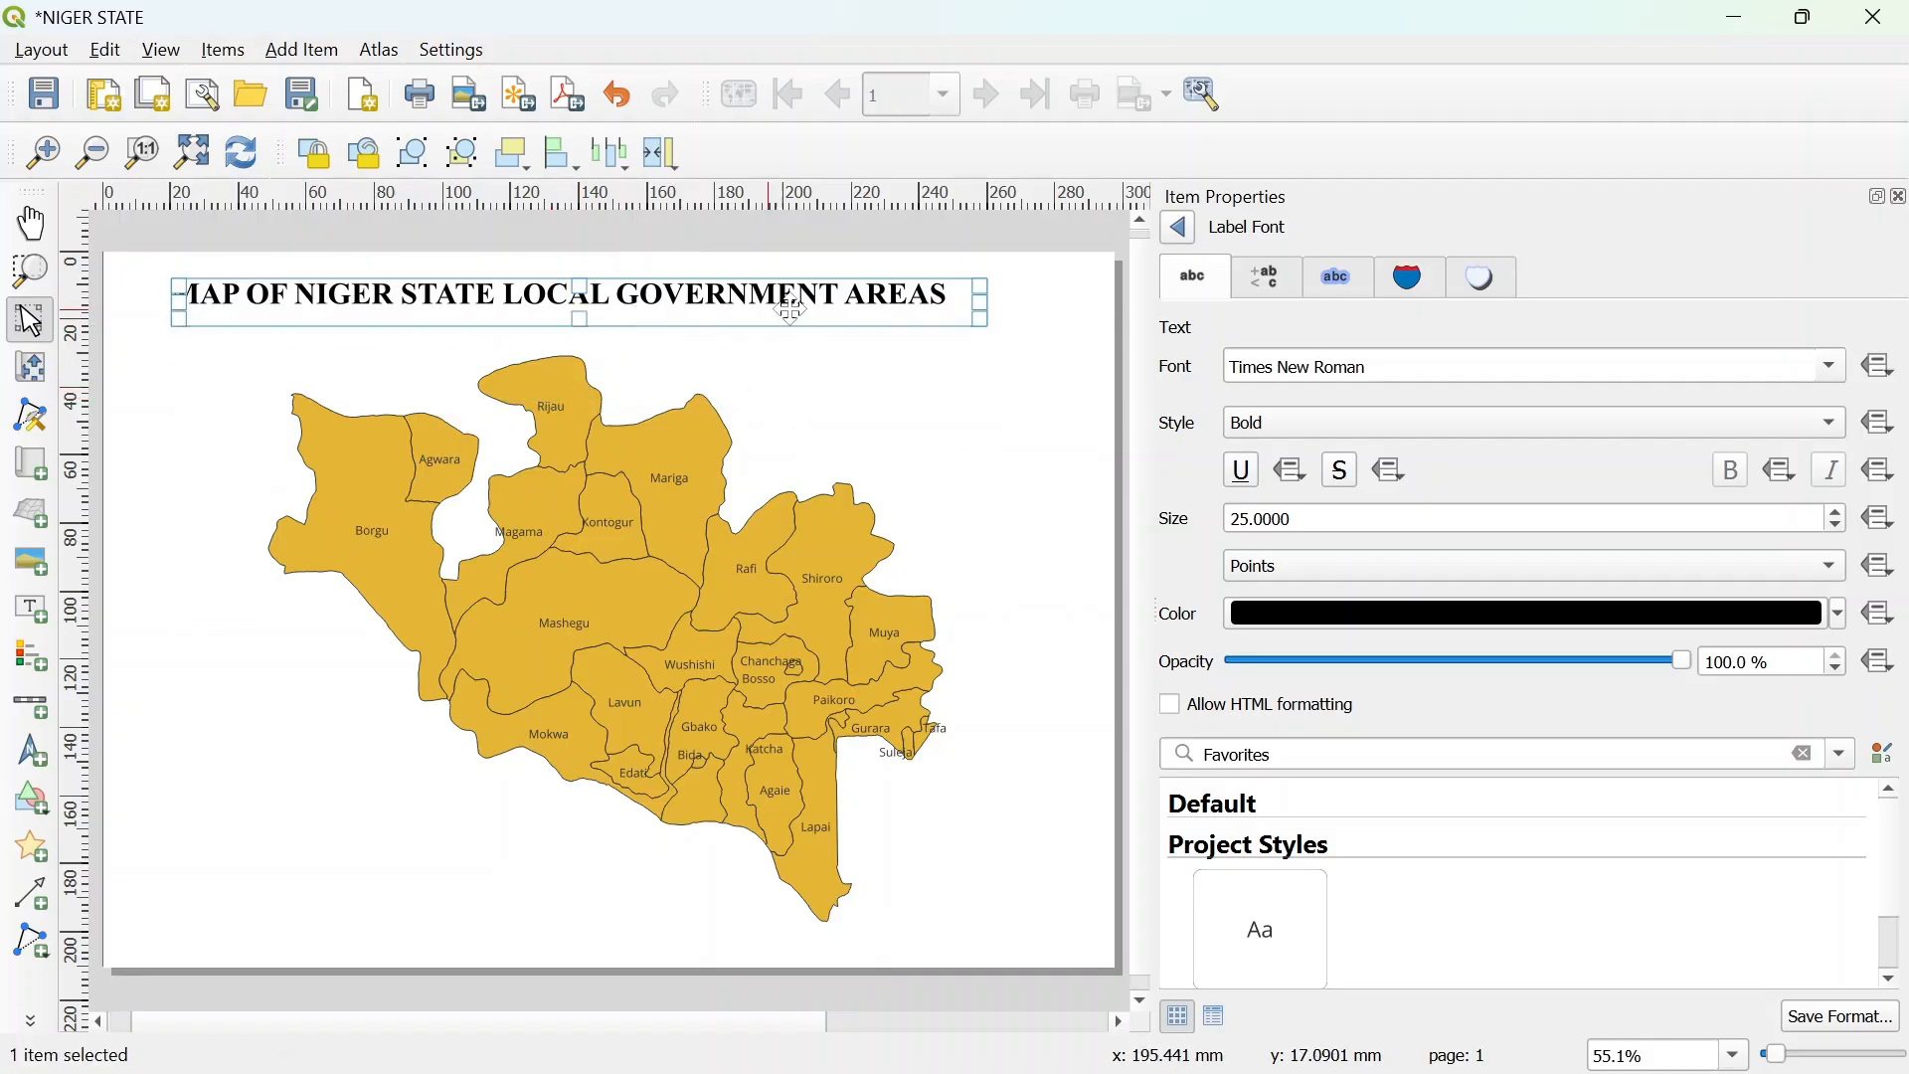
{"action": "left_click_drag", "start_coordinate": [986, 302], "coordinate": [875, 303]}
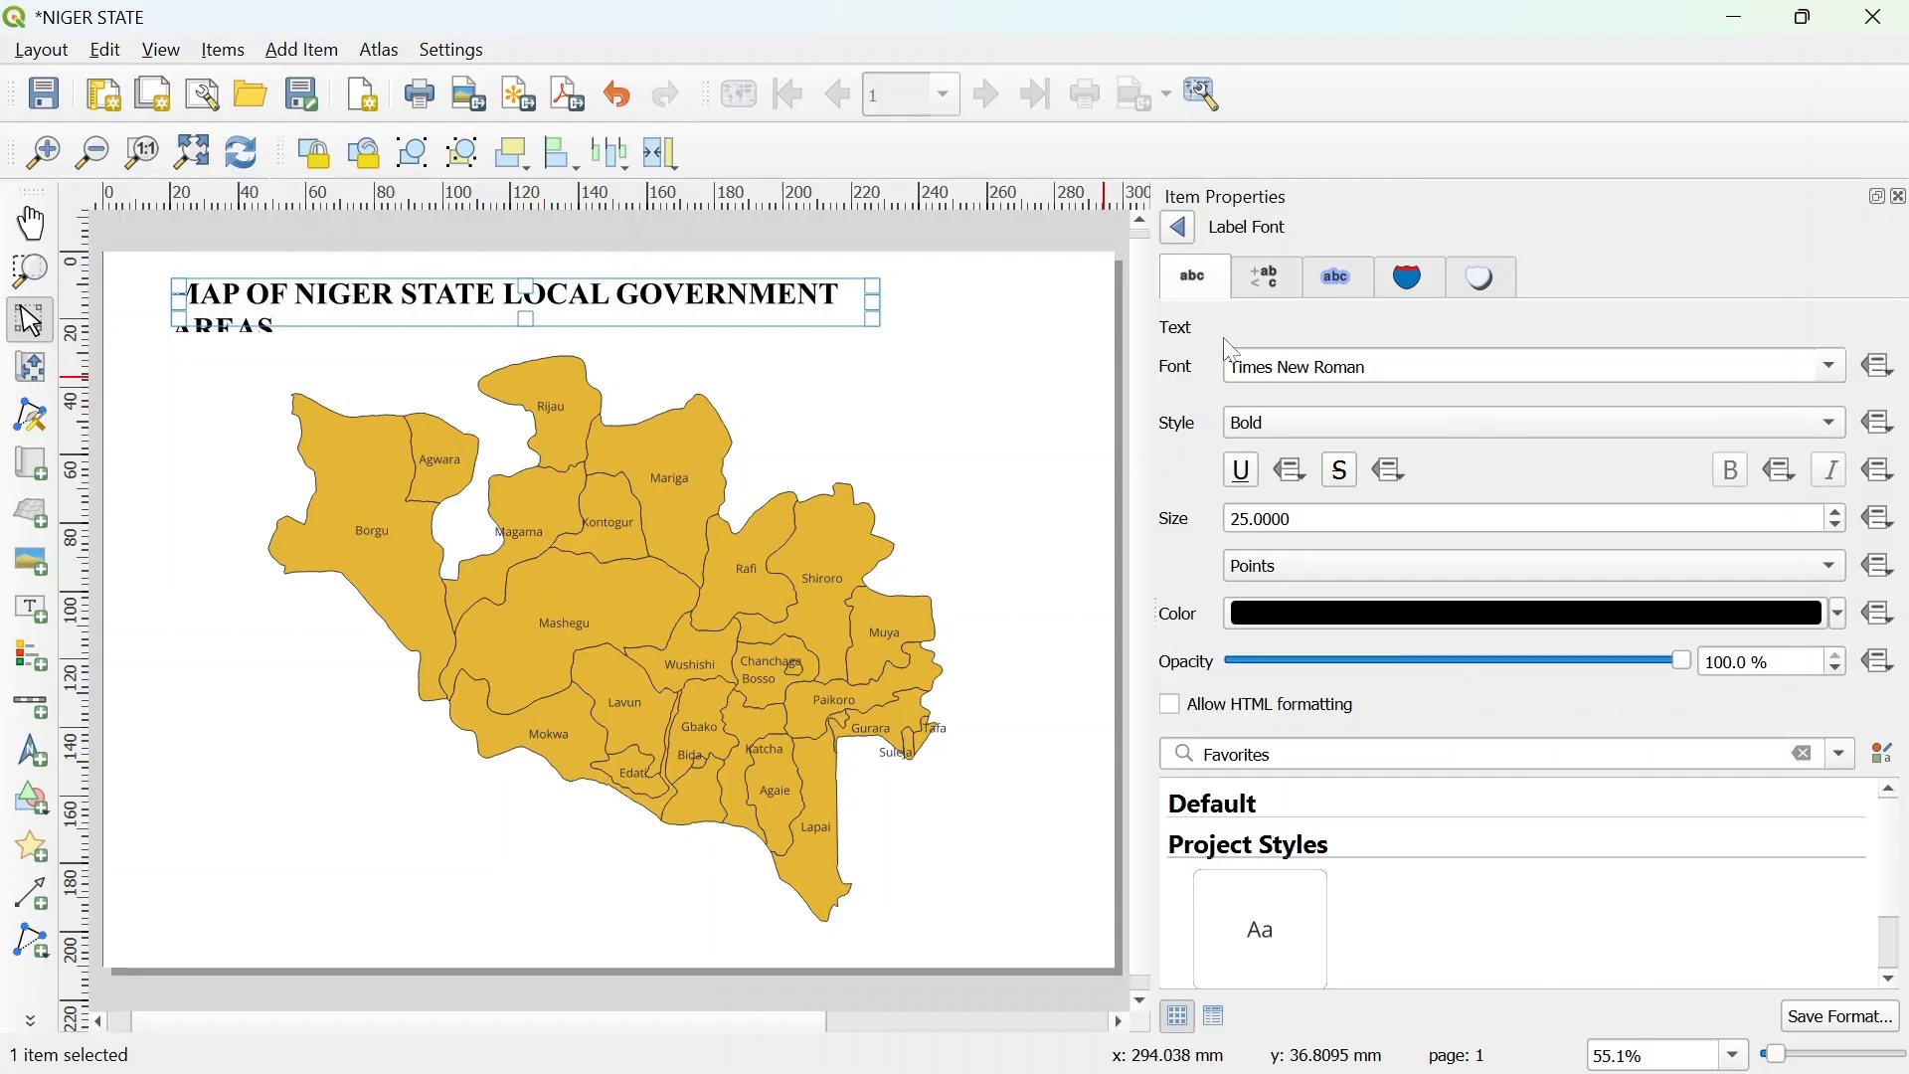
Set the title label's horizontal alignment to Center and shift its box about 16 mm toward the page's centre.
{"action": "scroll", "coordinate": [1641, 795], "scroll_direction": "up", "scroll_amount": 3}
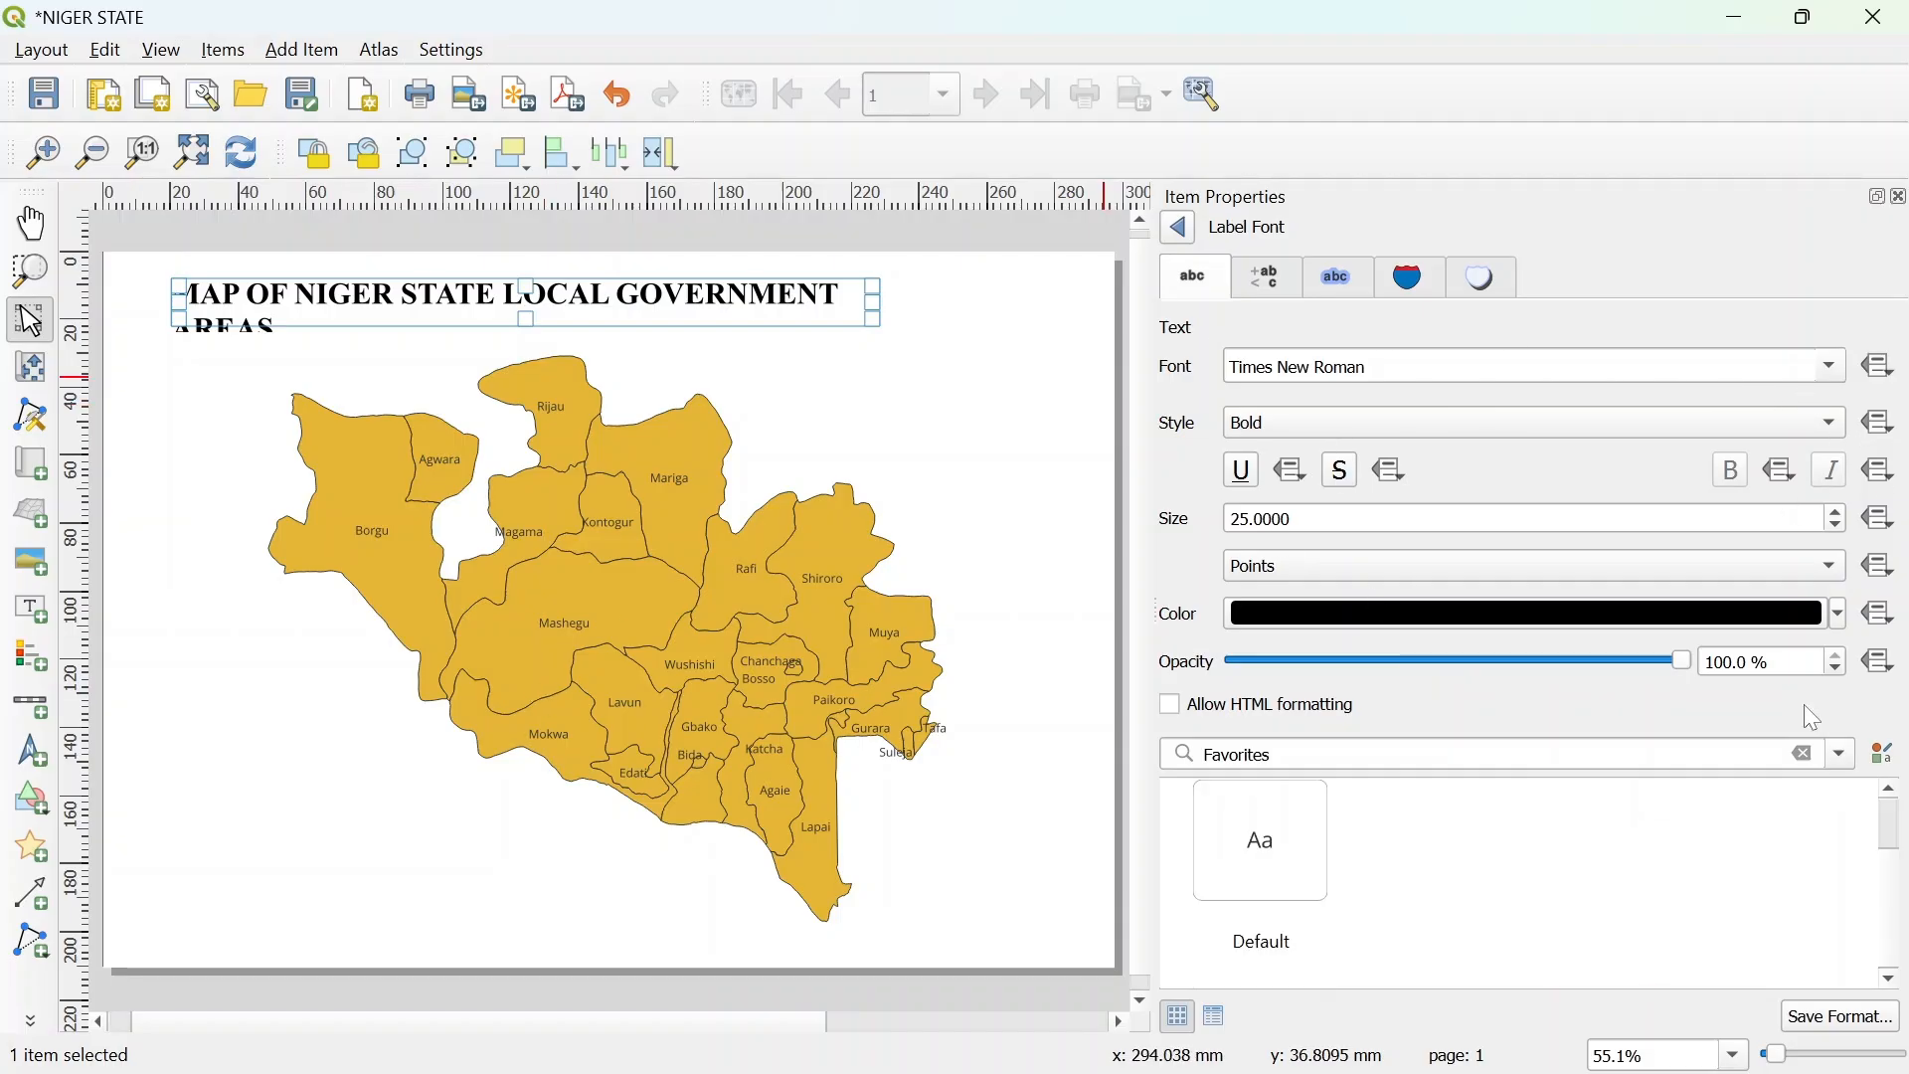
{"action": "right_click", "coordinate": [781, 298]}
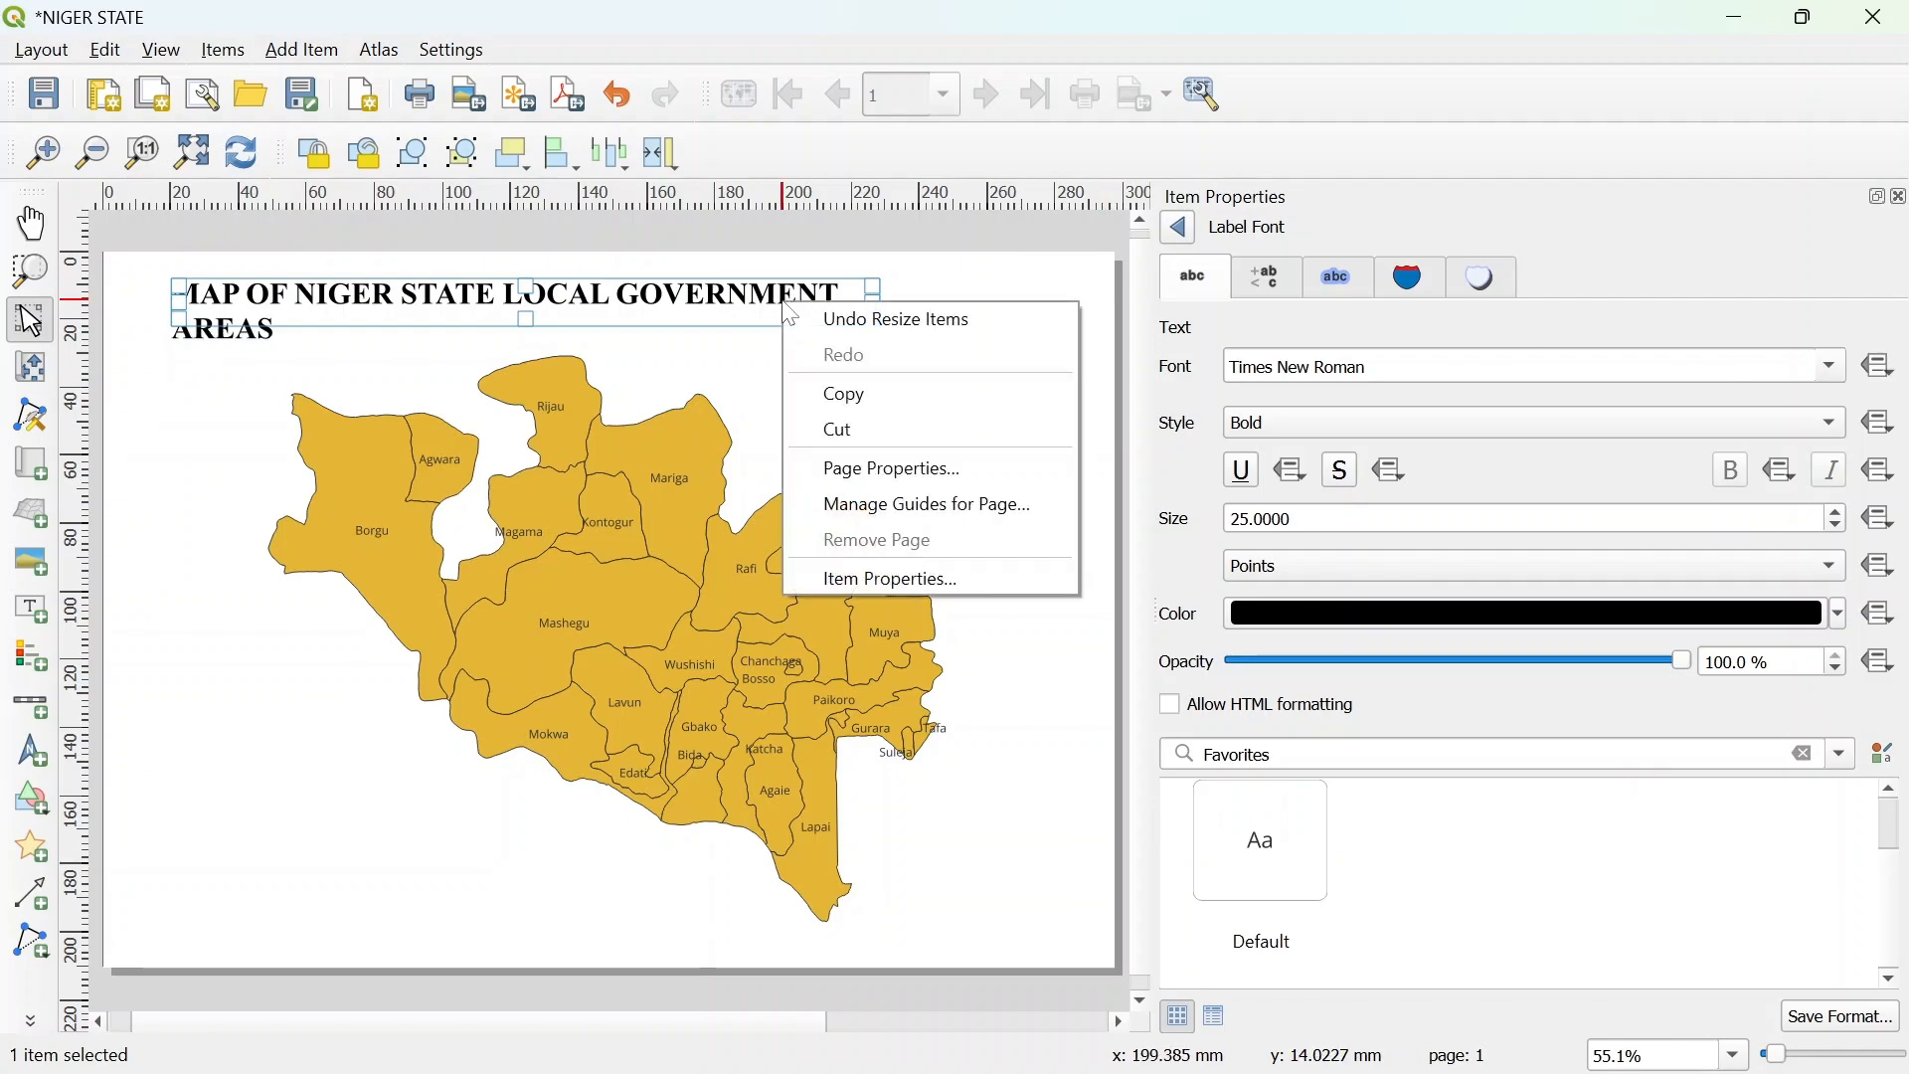
{"action": "left_click", "coordinate": [880, 575]}
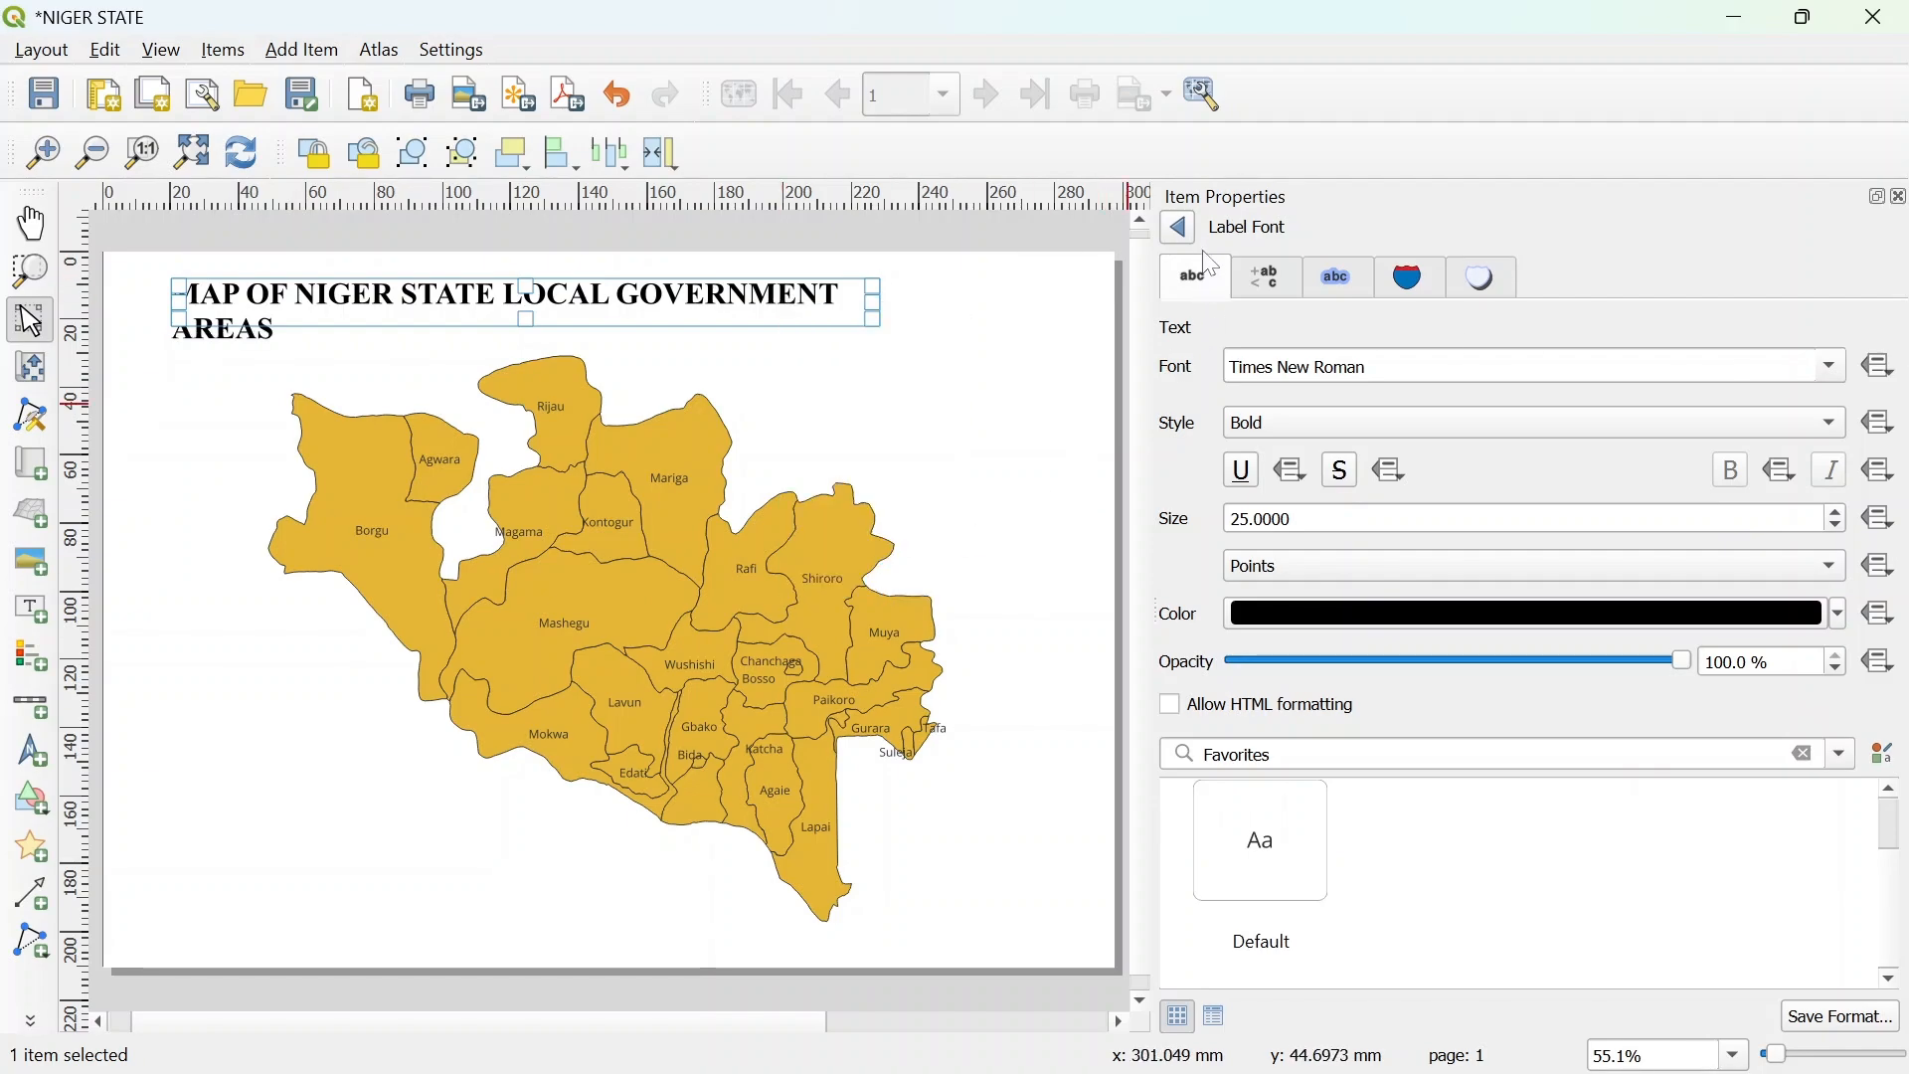
{"action": "left_click", "coordinate": [1179, 231]}
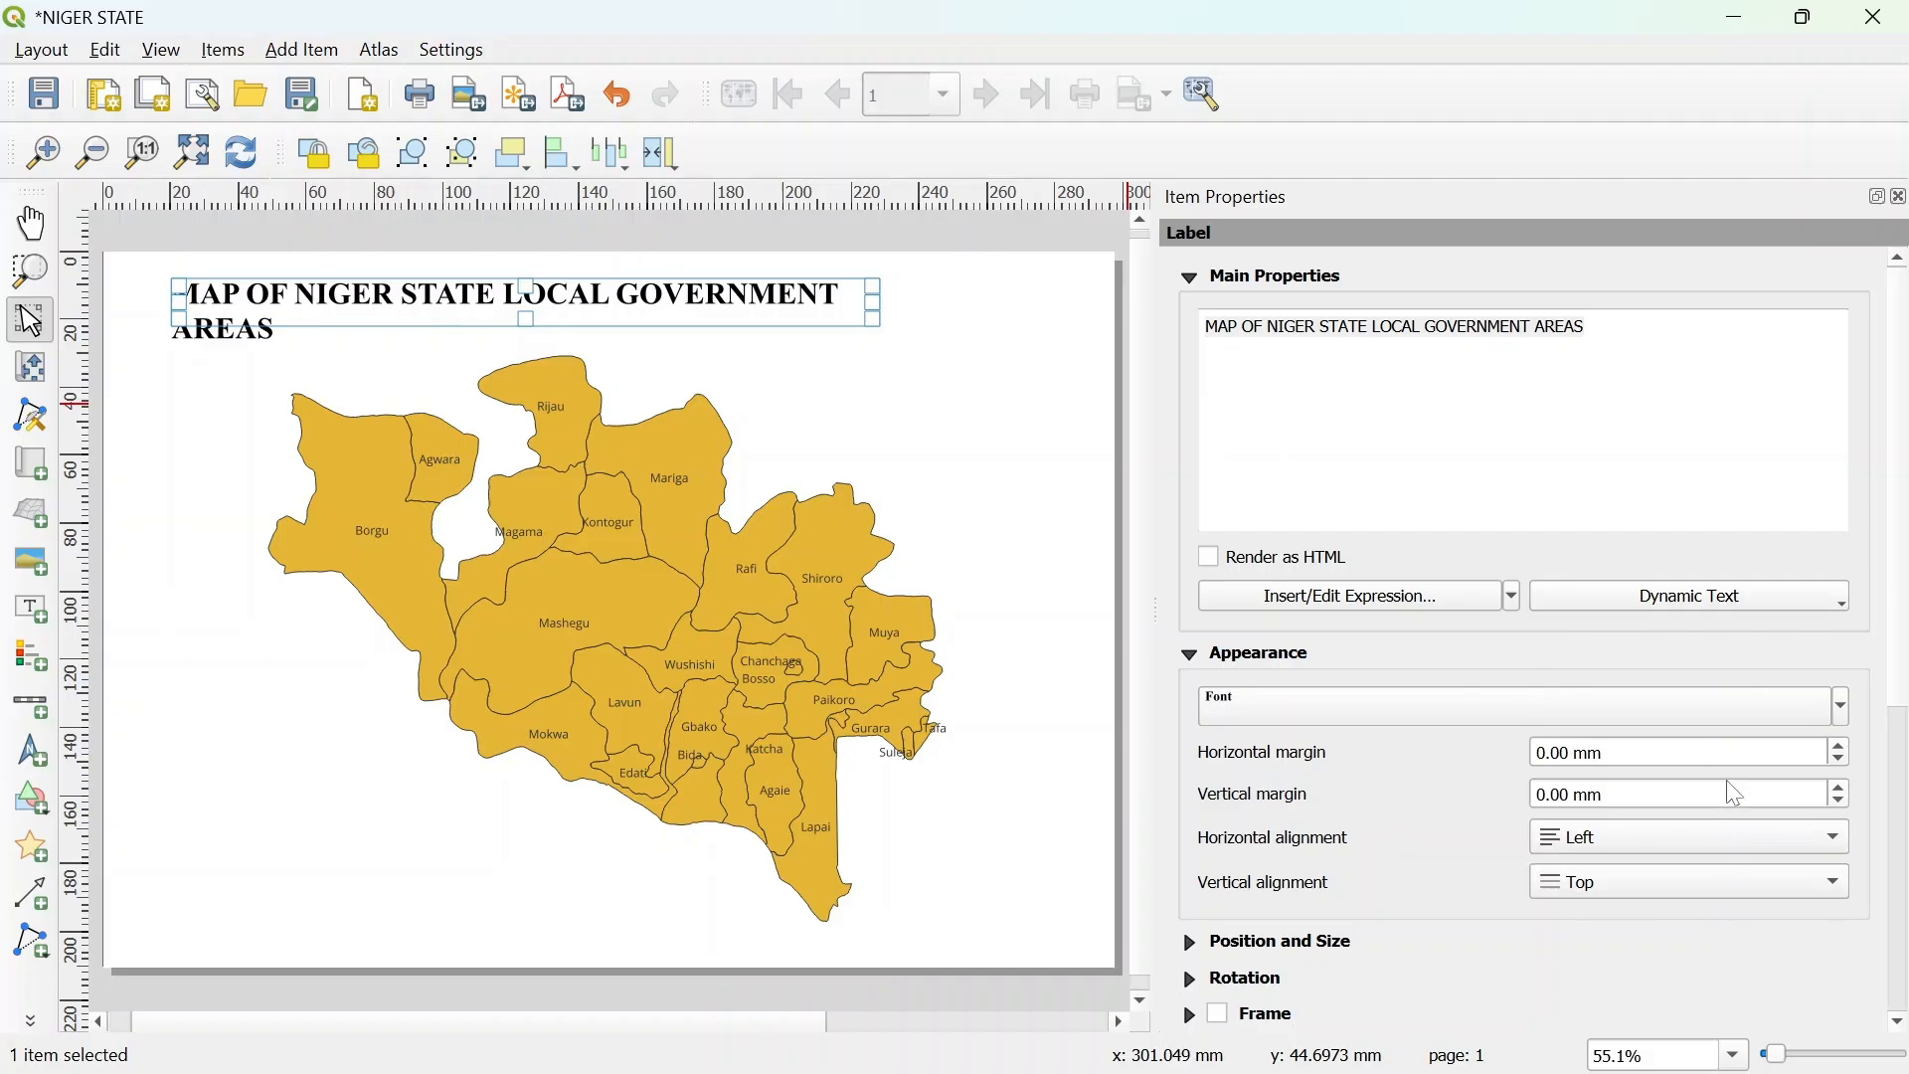
{"action": "left_click", "coordinate": [1700, 837]}
{"action": "left_click", "coordinate": [1640, 880]}
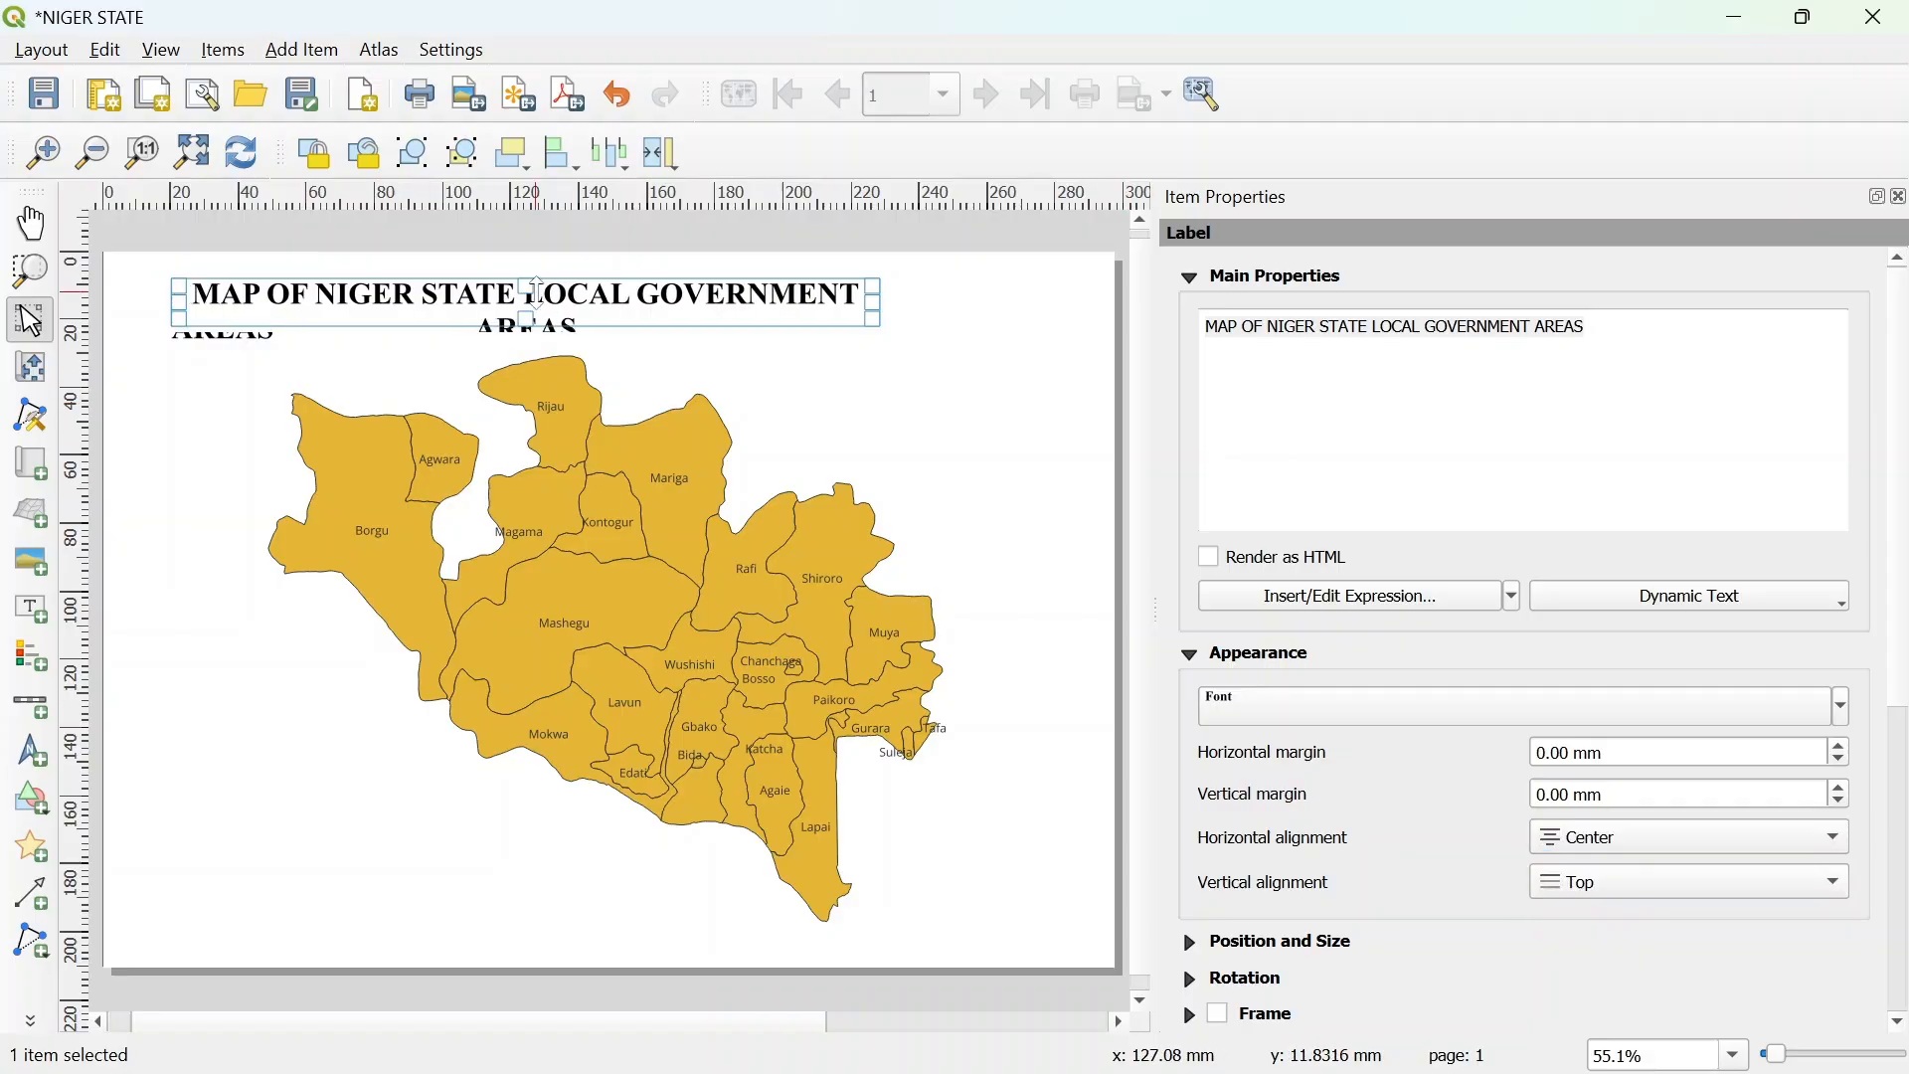
{"action": "left_click_drag", "start_coordinate": [526, 320], "coordinate": [604, 296]}
Move the map item below the title and reduce it to about 197 by 158 mm within the page.
{"action": "left_click", "coordinate": [583, 475]}
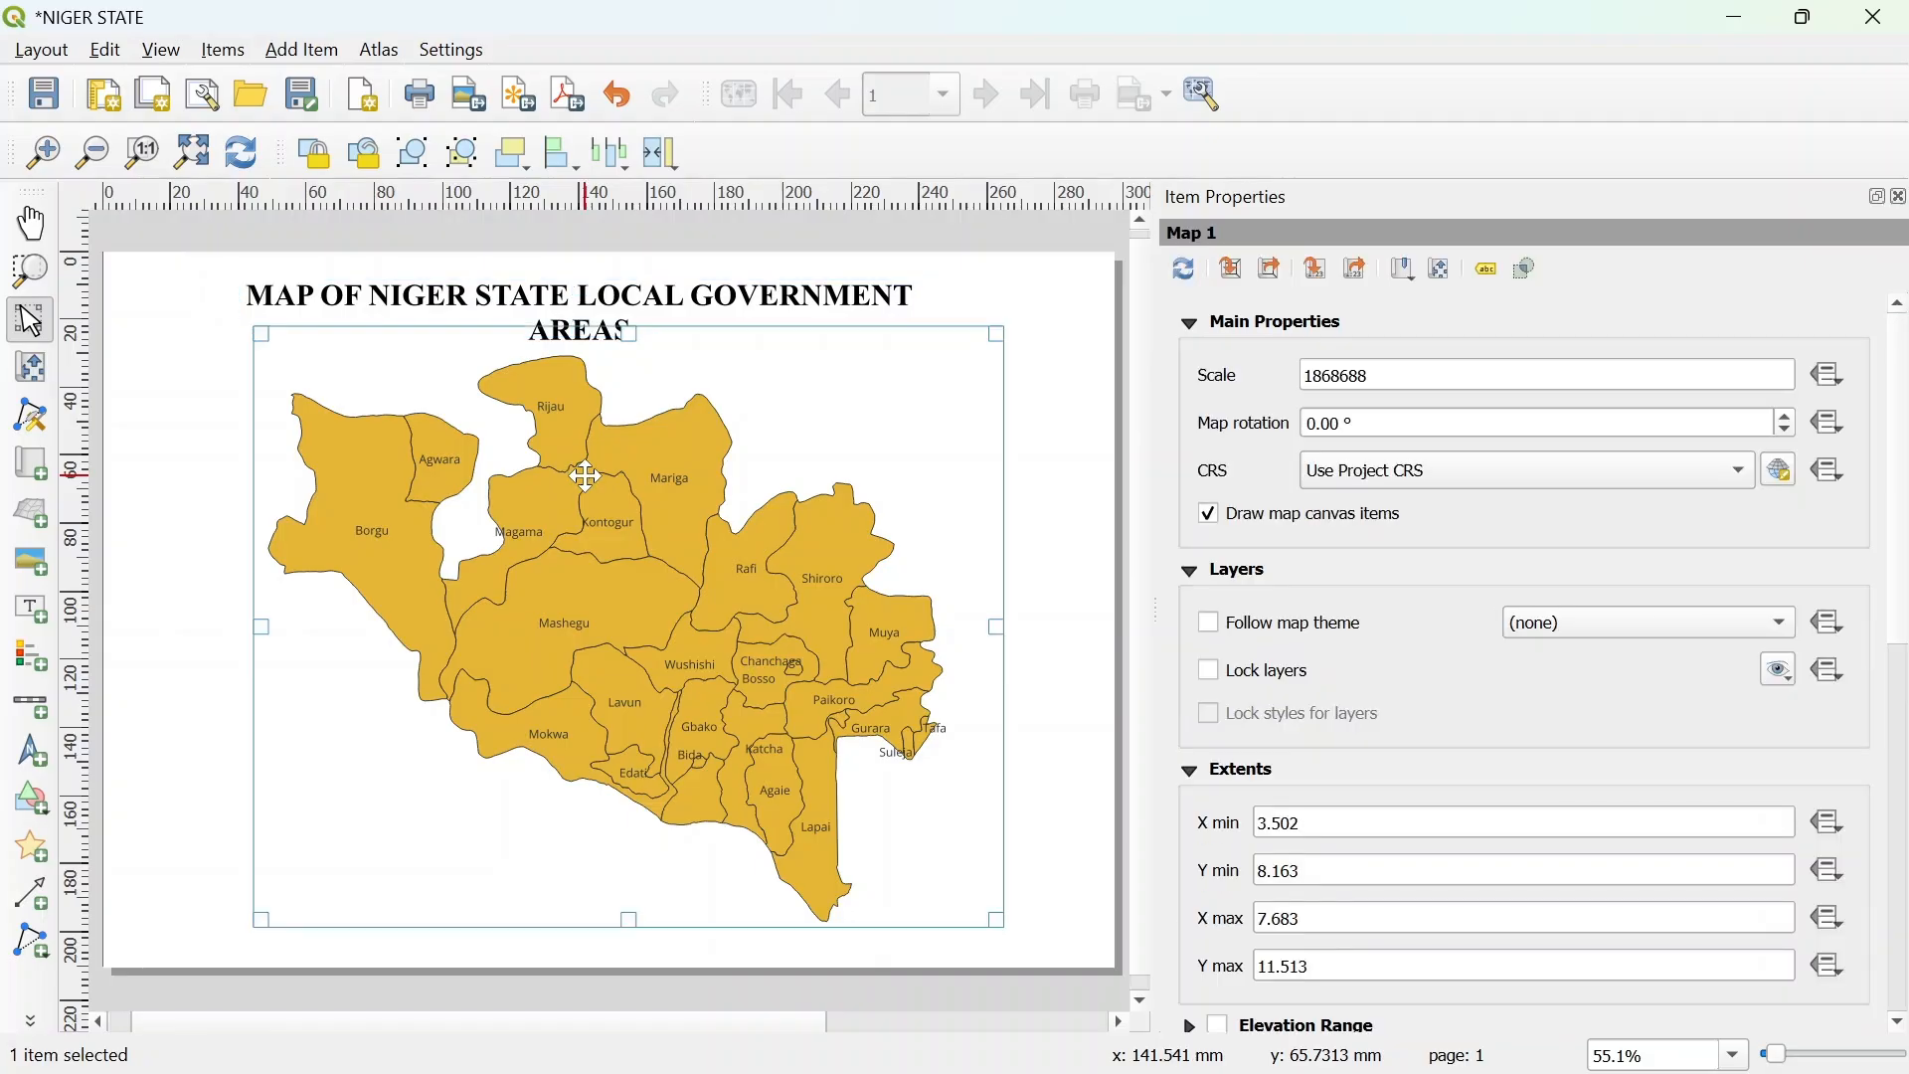
{"action": "mouse_move", "coordinate": [587, 481]}
{"action": "left_mouse_down"}
{"action": "mouse_move", "coordinate": [596, 447]}
{"action": "mouse_move", "coordinate": [580, 467]}
{"action": "left_mouse_up"}
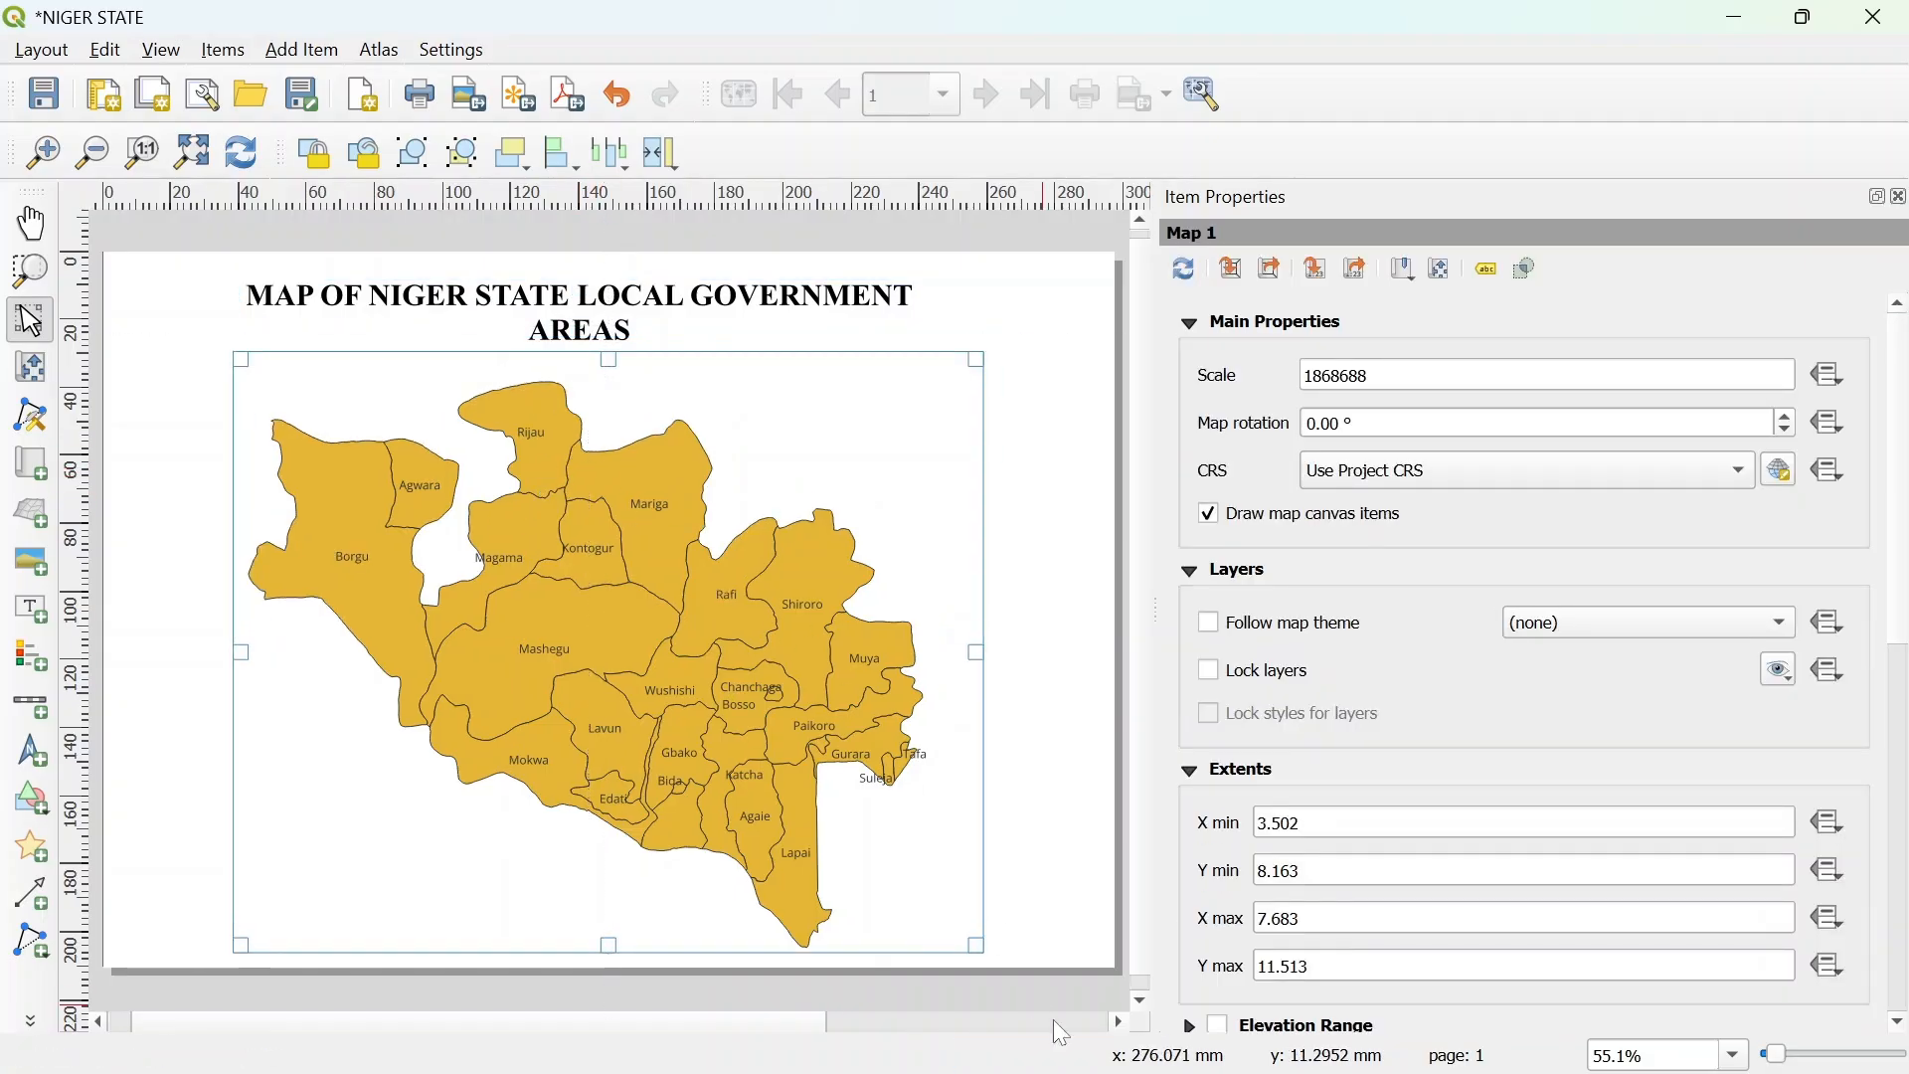
{"action": "left_click_drag", "start_coordinate": [974, 941], "coordinate": [900, 885]}
{"action": "left_click_drag", "start_coordinate": [579, 617], "coordinate": [599, 623]}
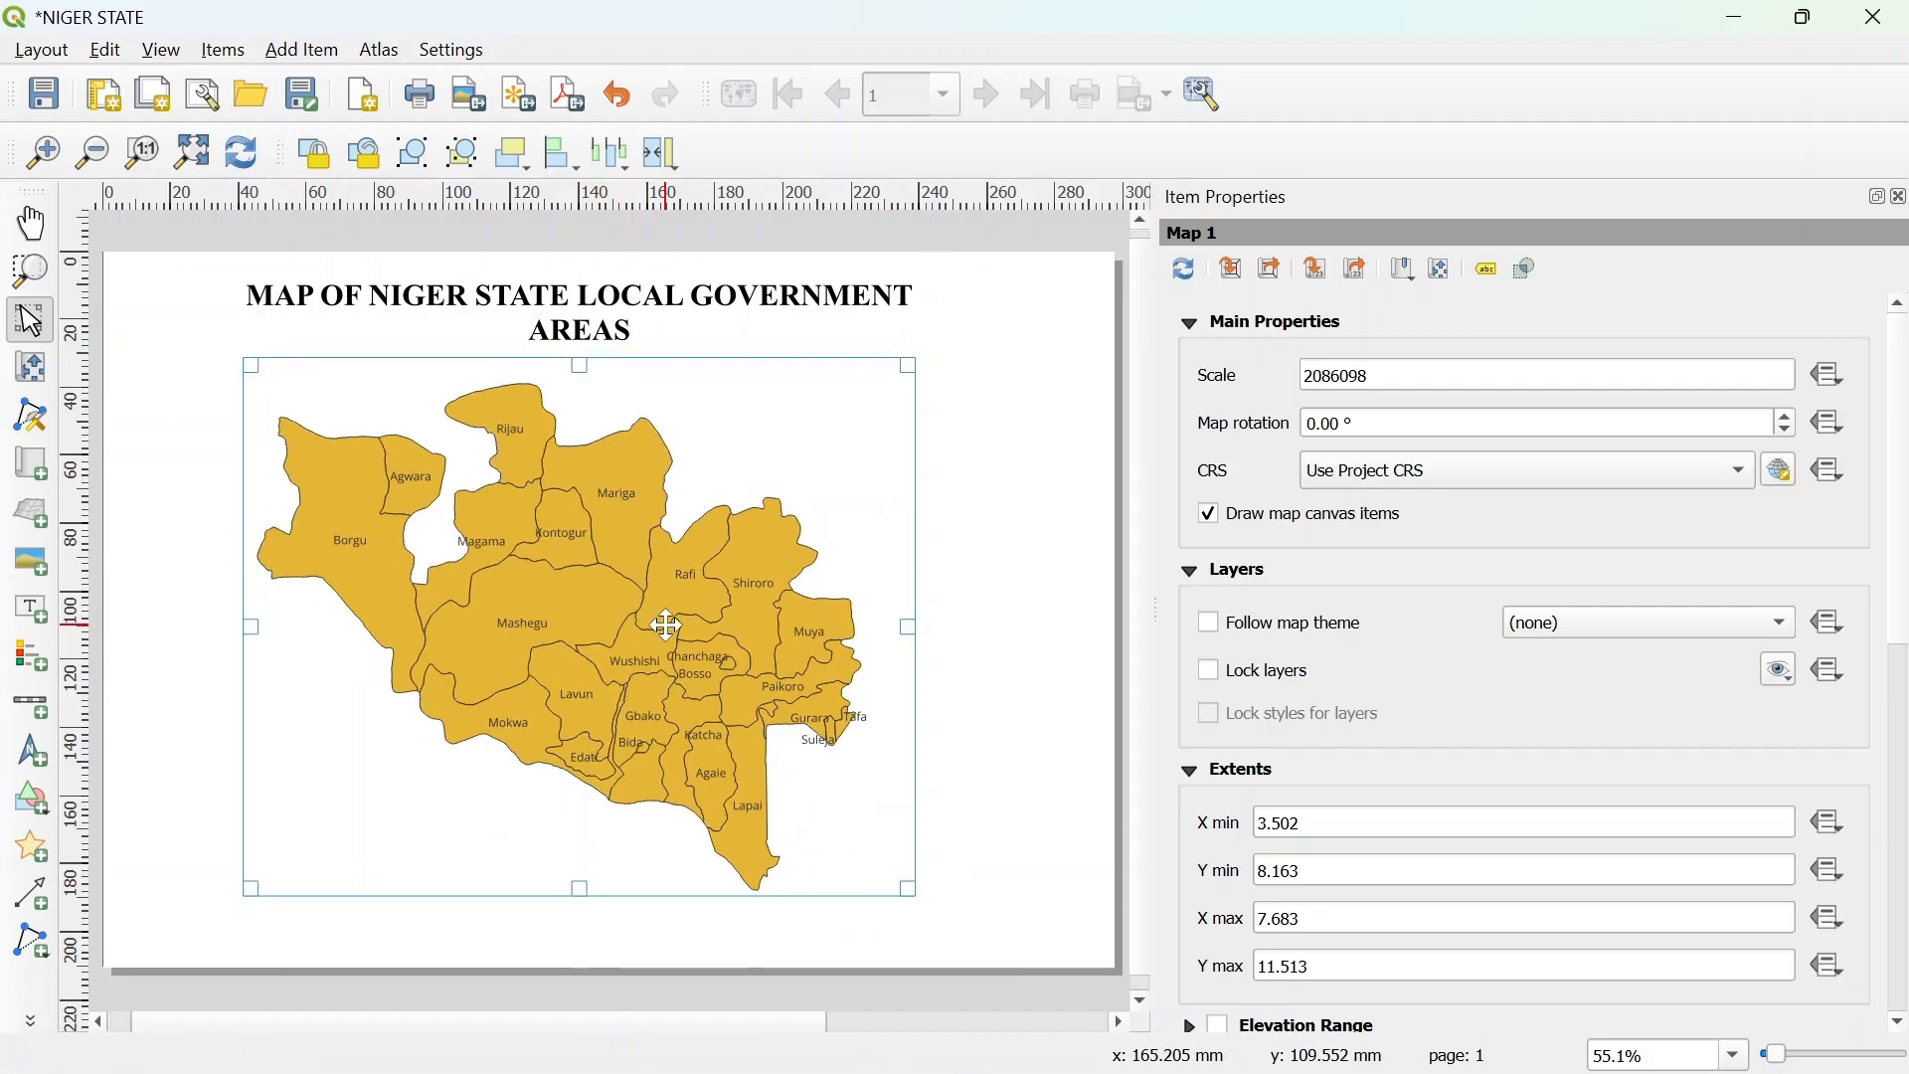
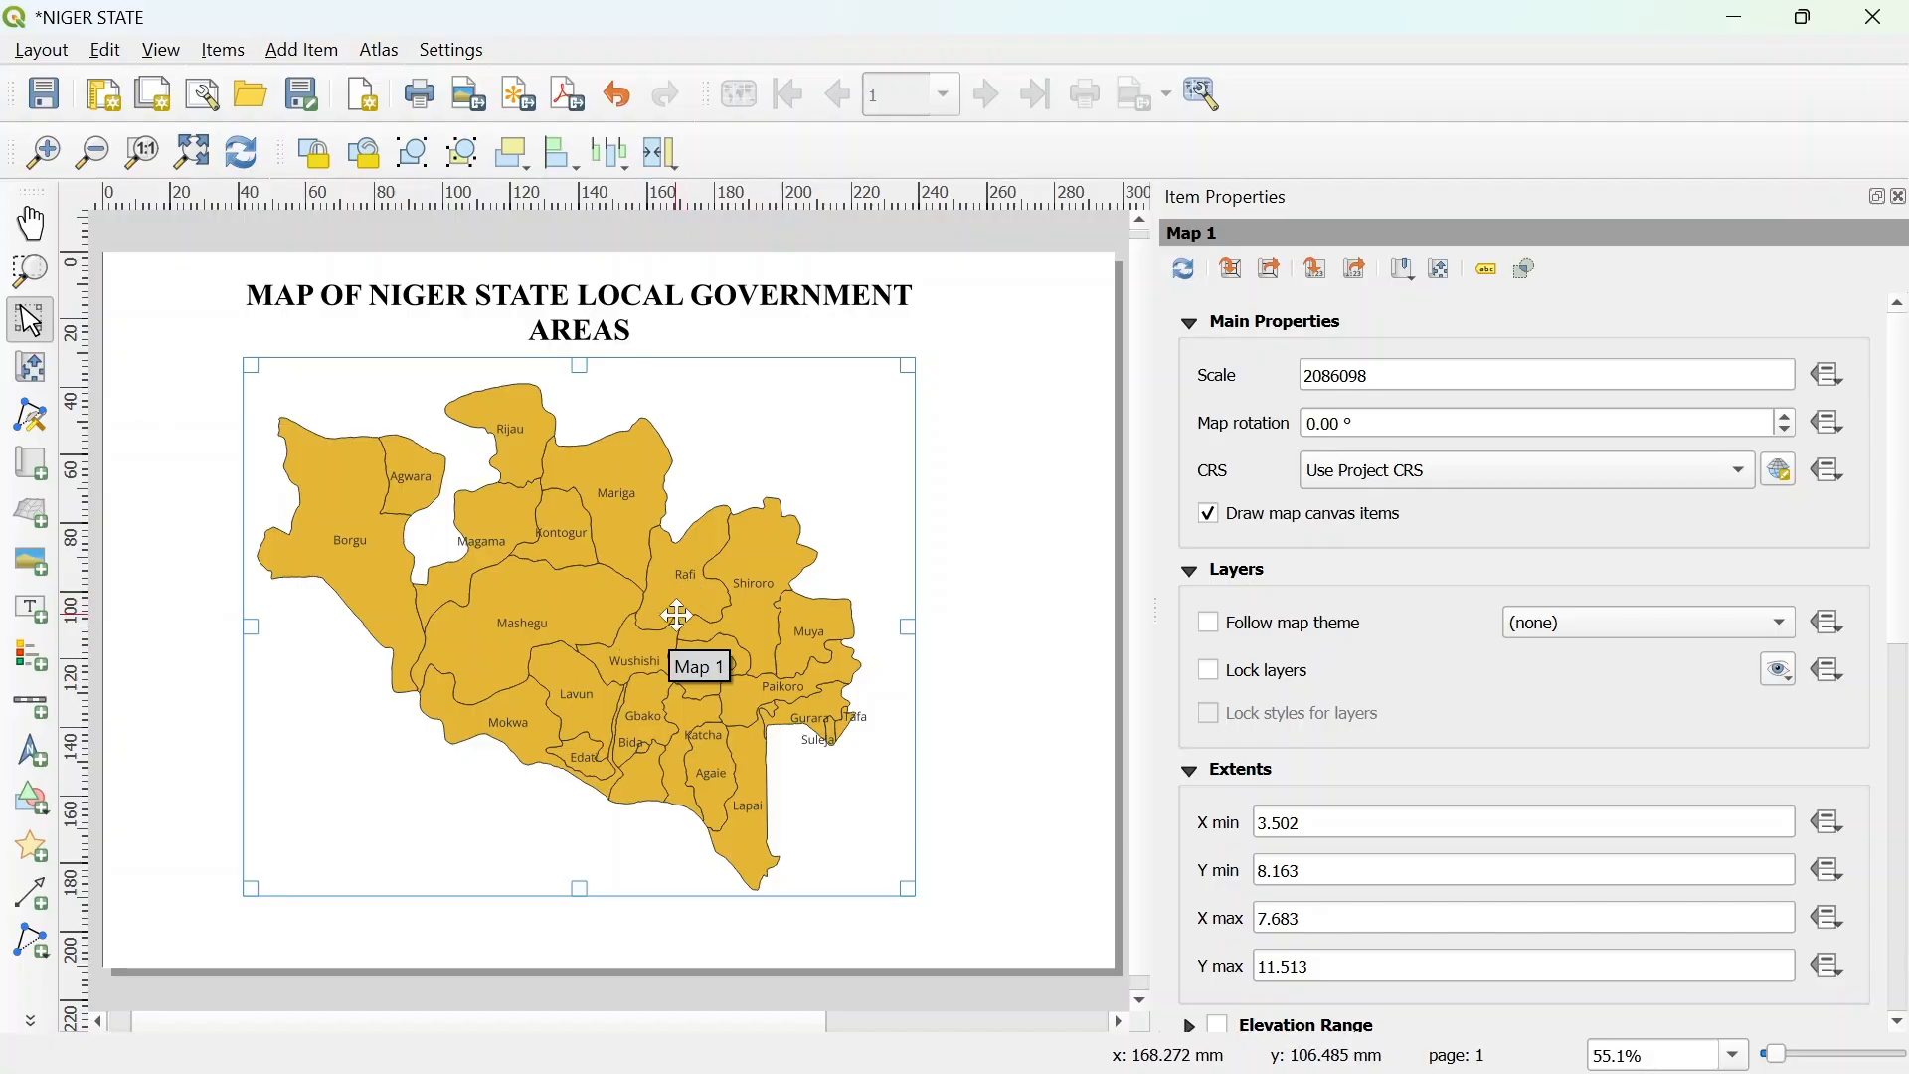
Open the map item's properties and enable a frame around it.
{"action": "right_click", "coordinate": [799, 627]}
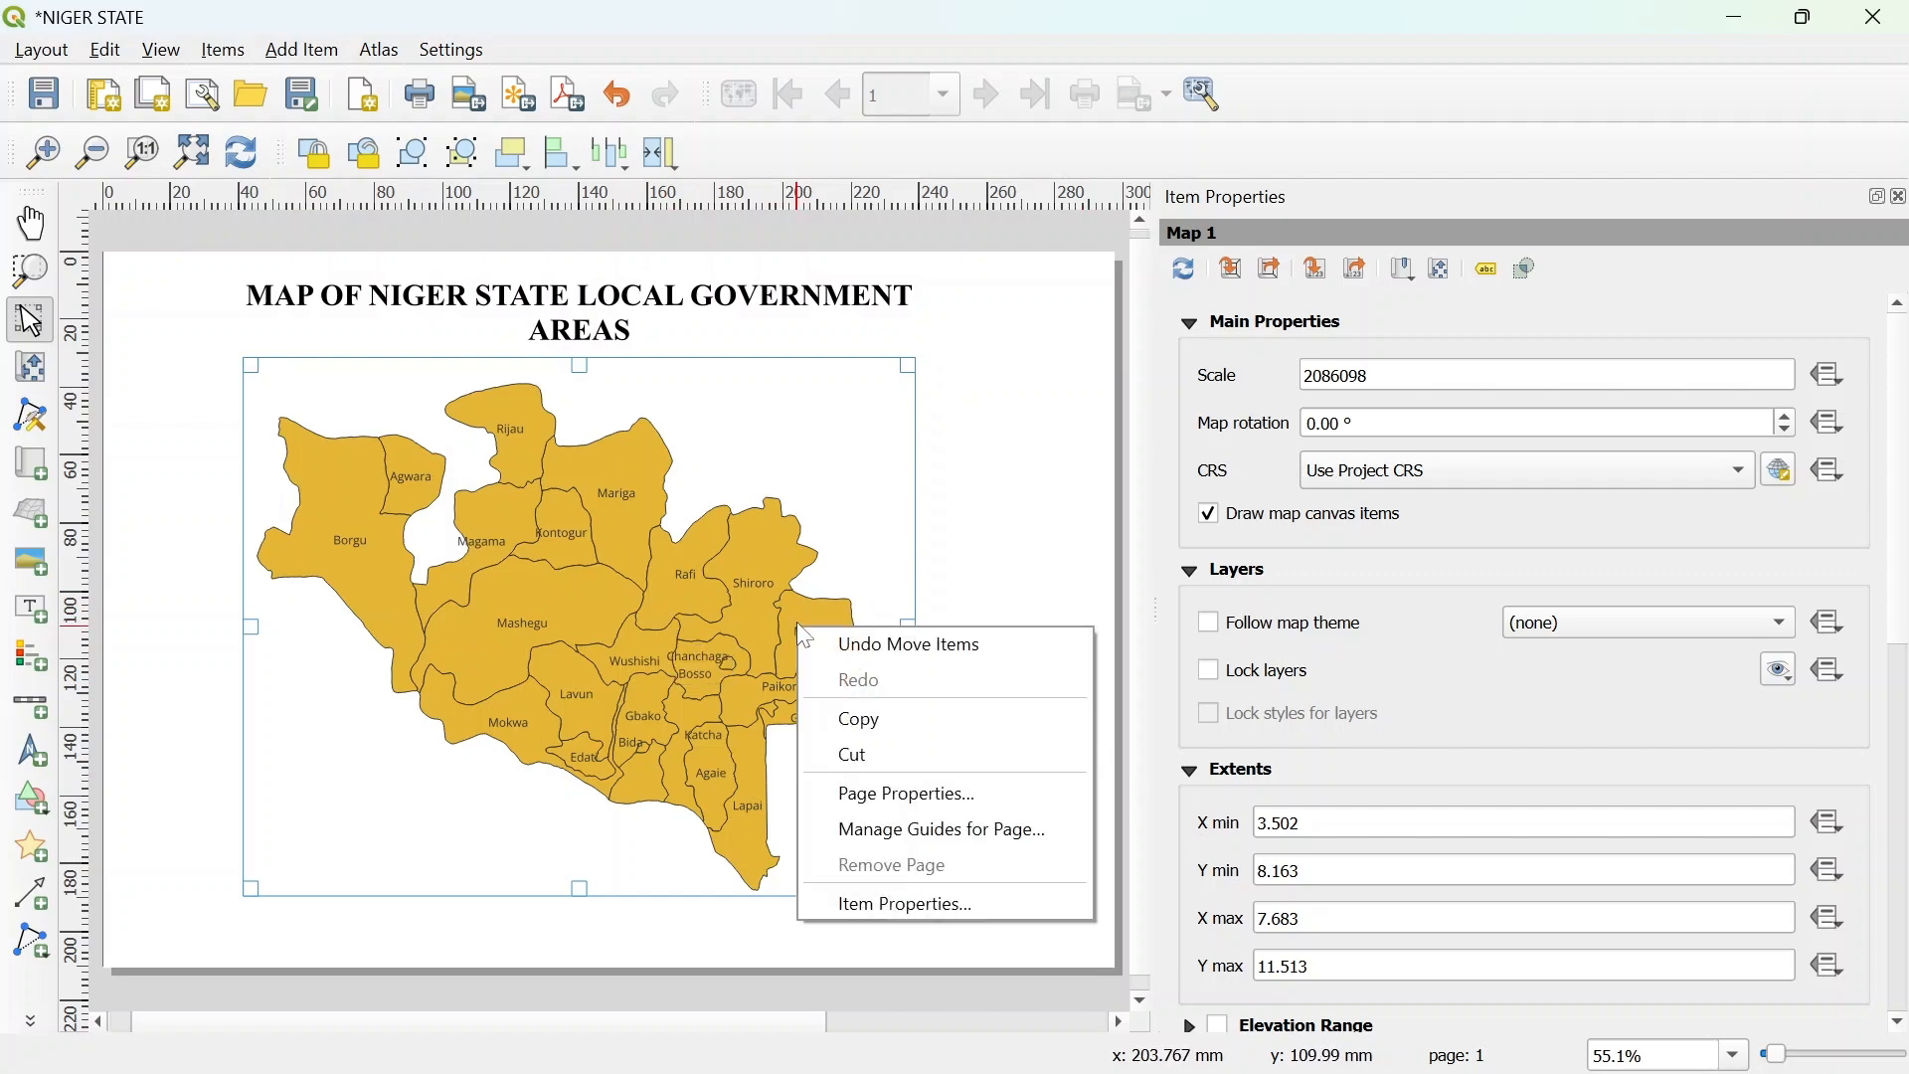
{"action": "left_click", "coordinate": [868, 905]}
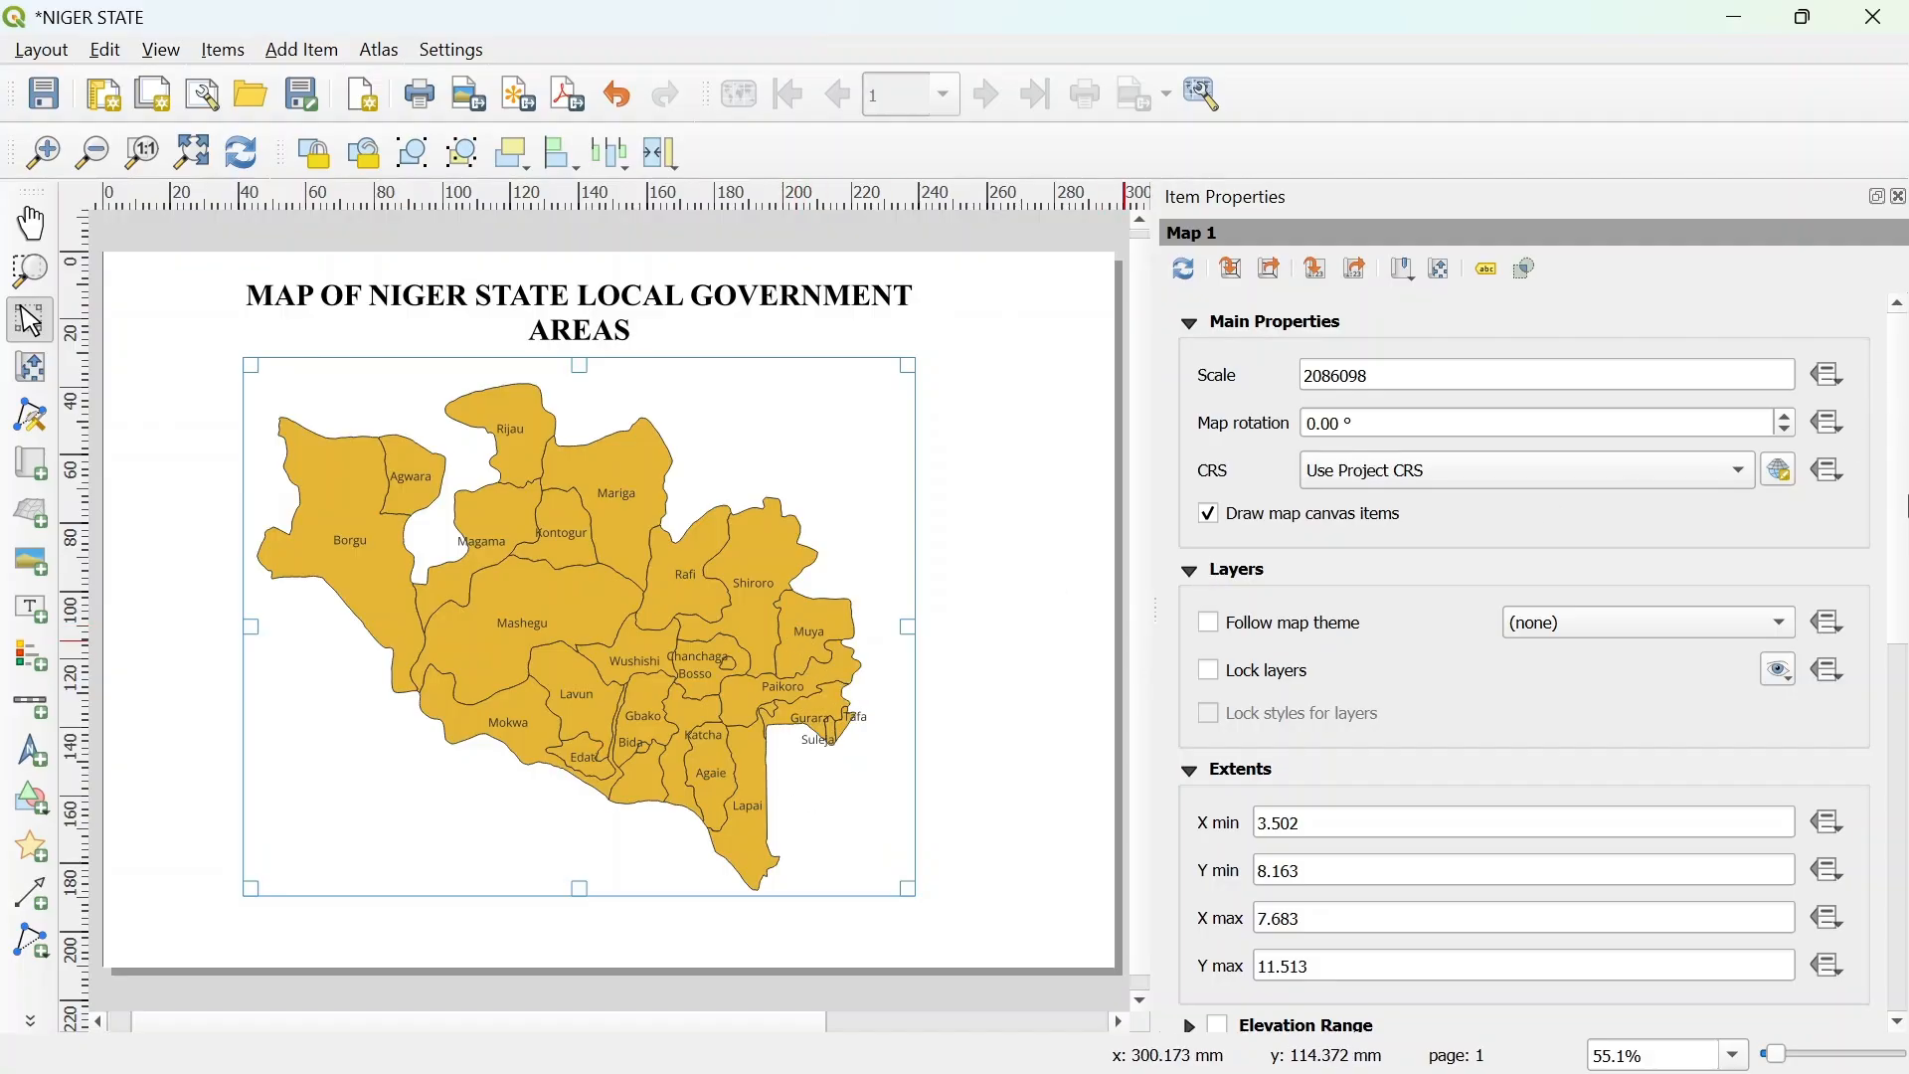
{"action": "left_click_drag", "start_coordinate": [1899, 465], "coordinate": [1899, 674]}
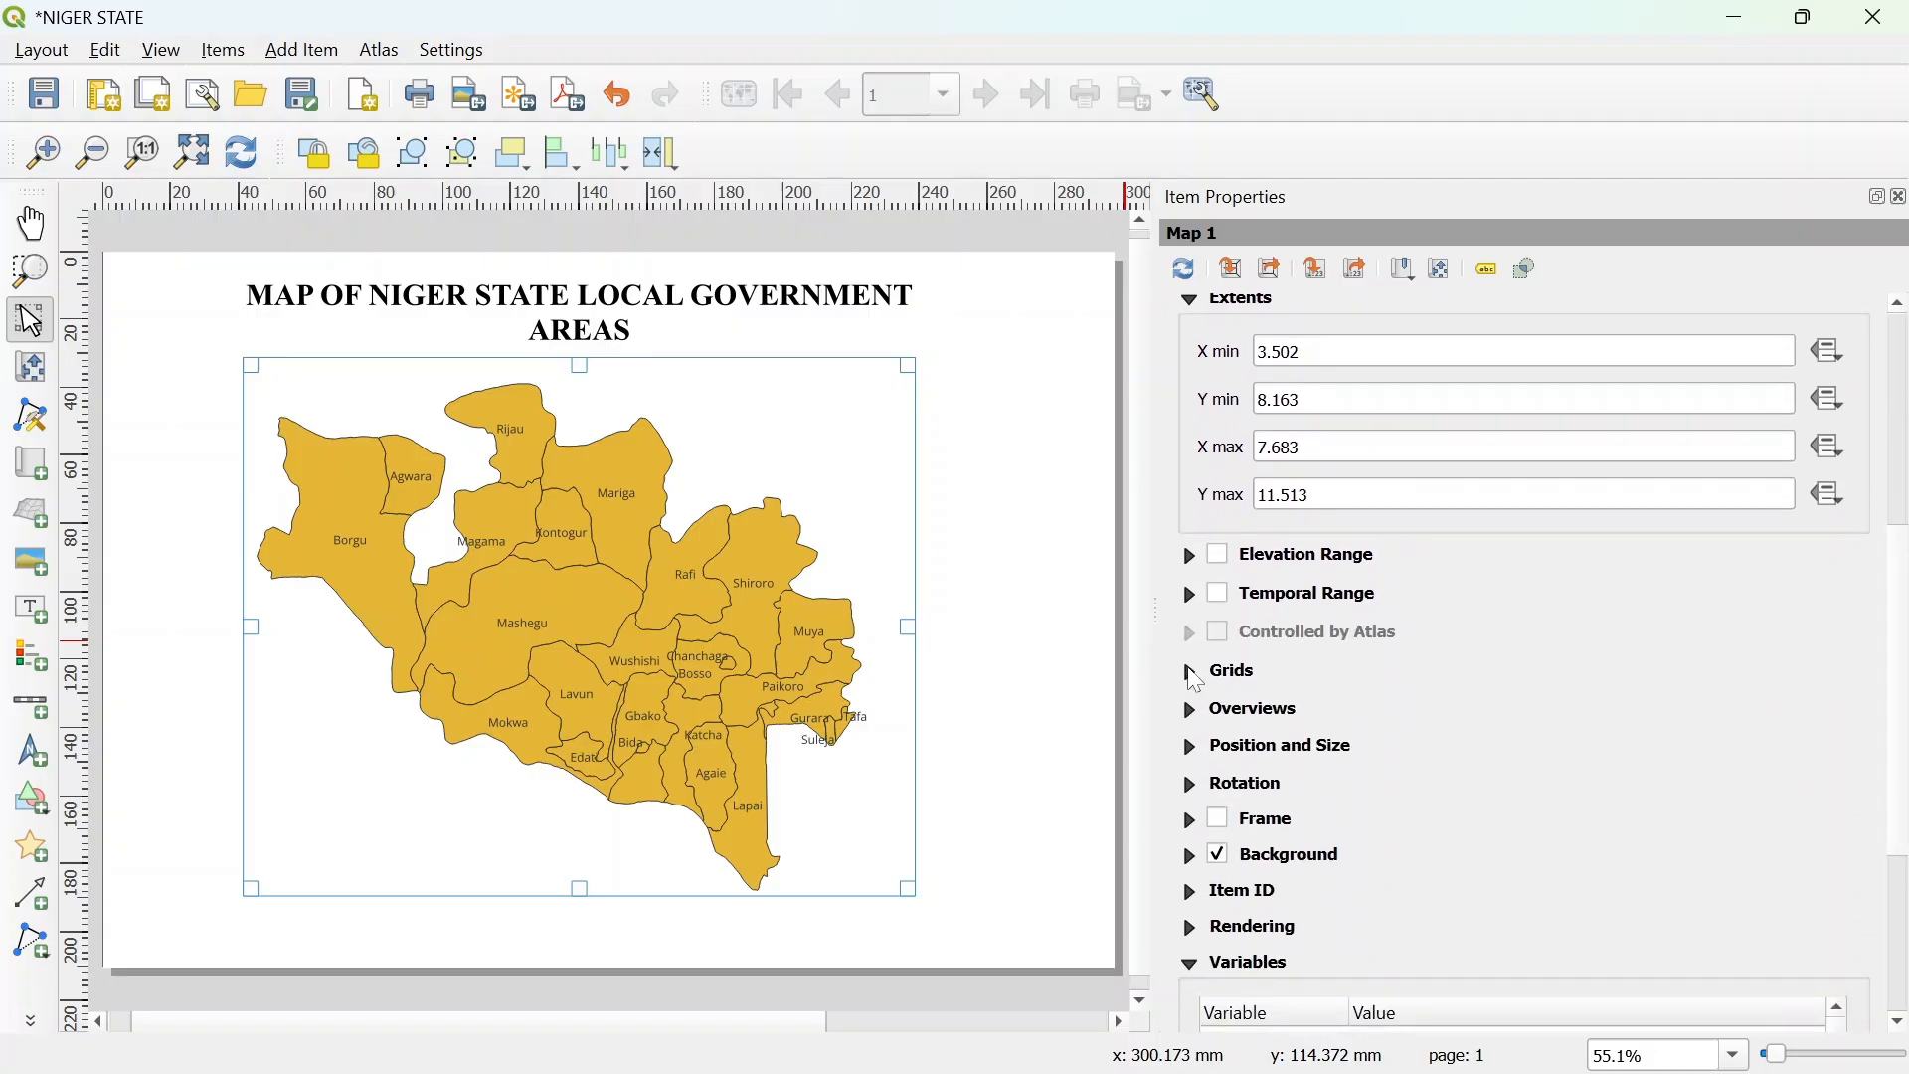
{"action": "left_click", "coordinate": [1220, 820]}
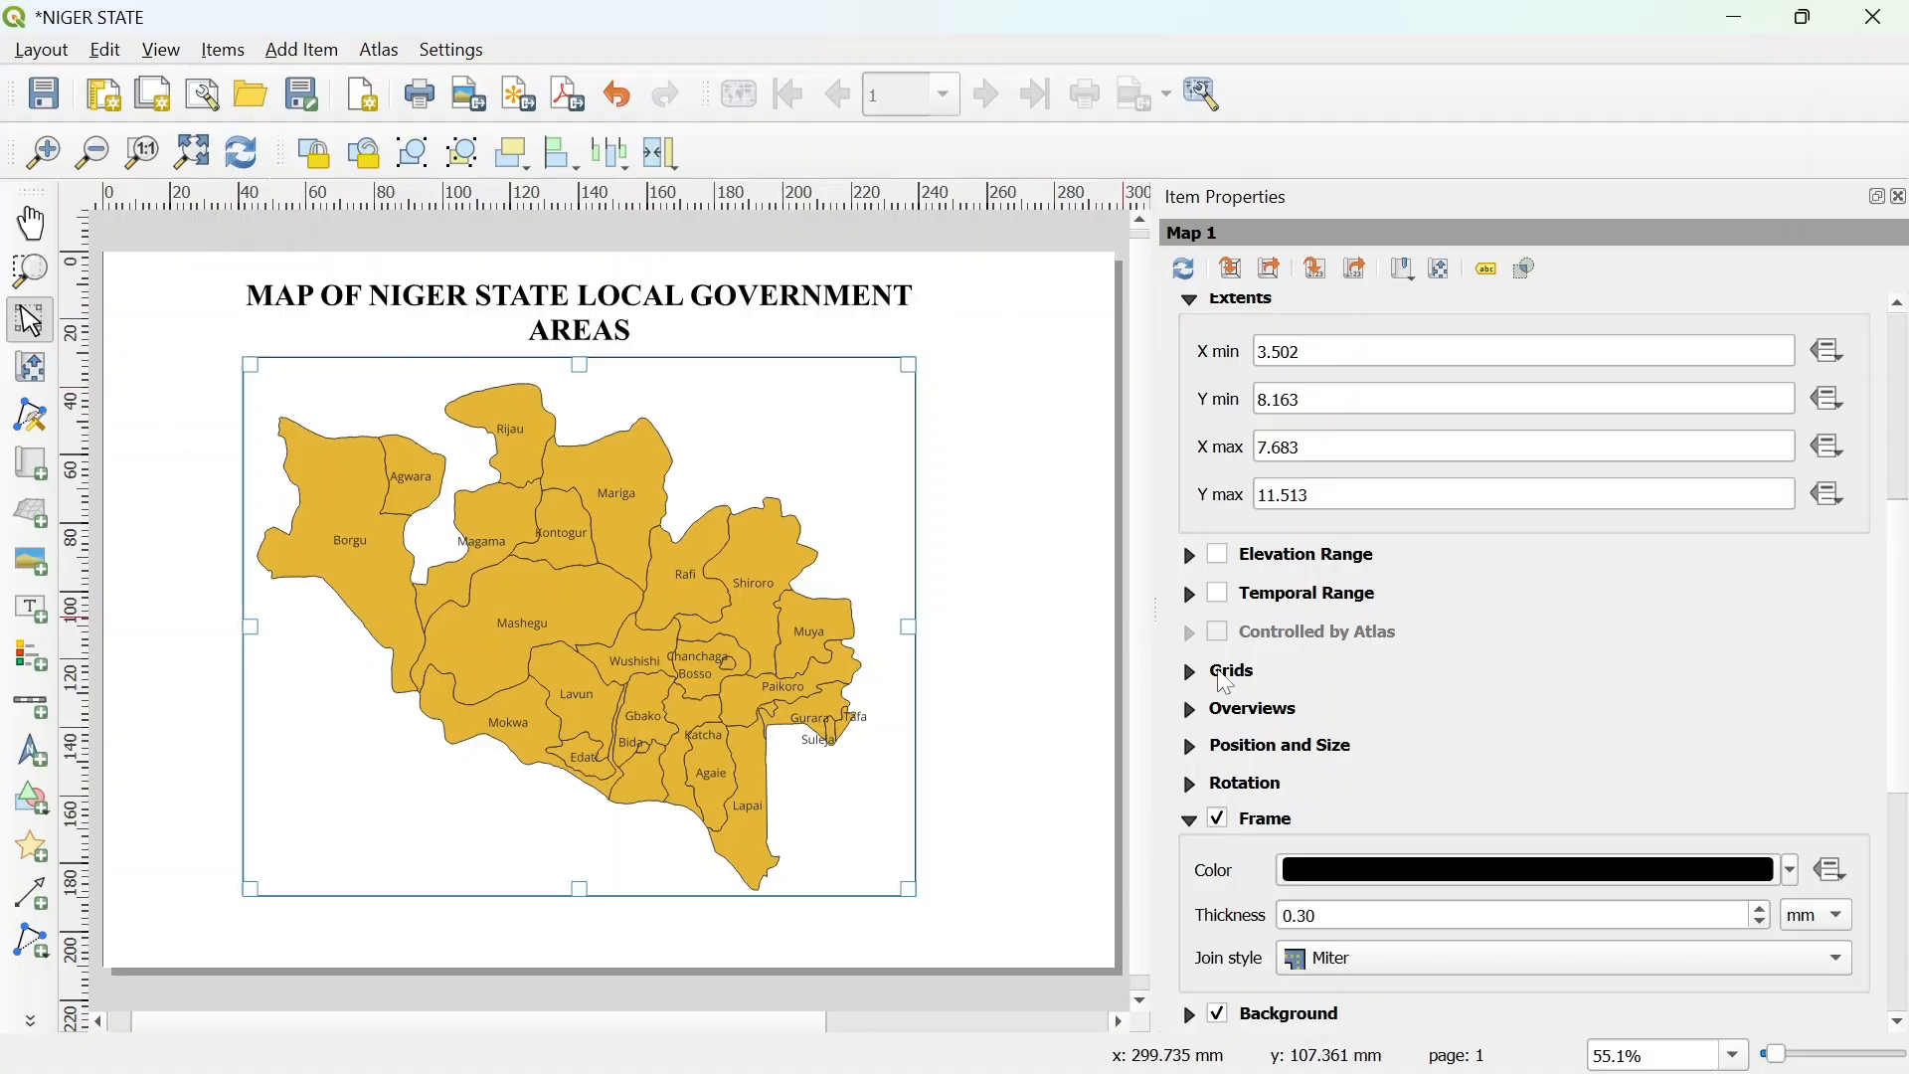
Add a grid to the map item and open the grid's properties for modification.
{"action": "left_click", "coordinate": [1225, 680]}
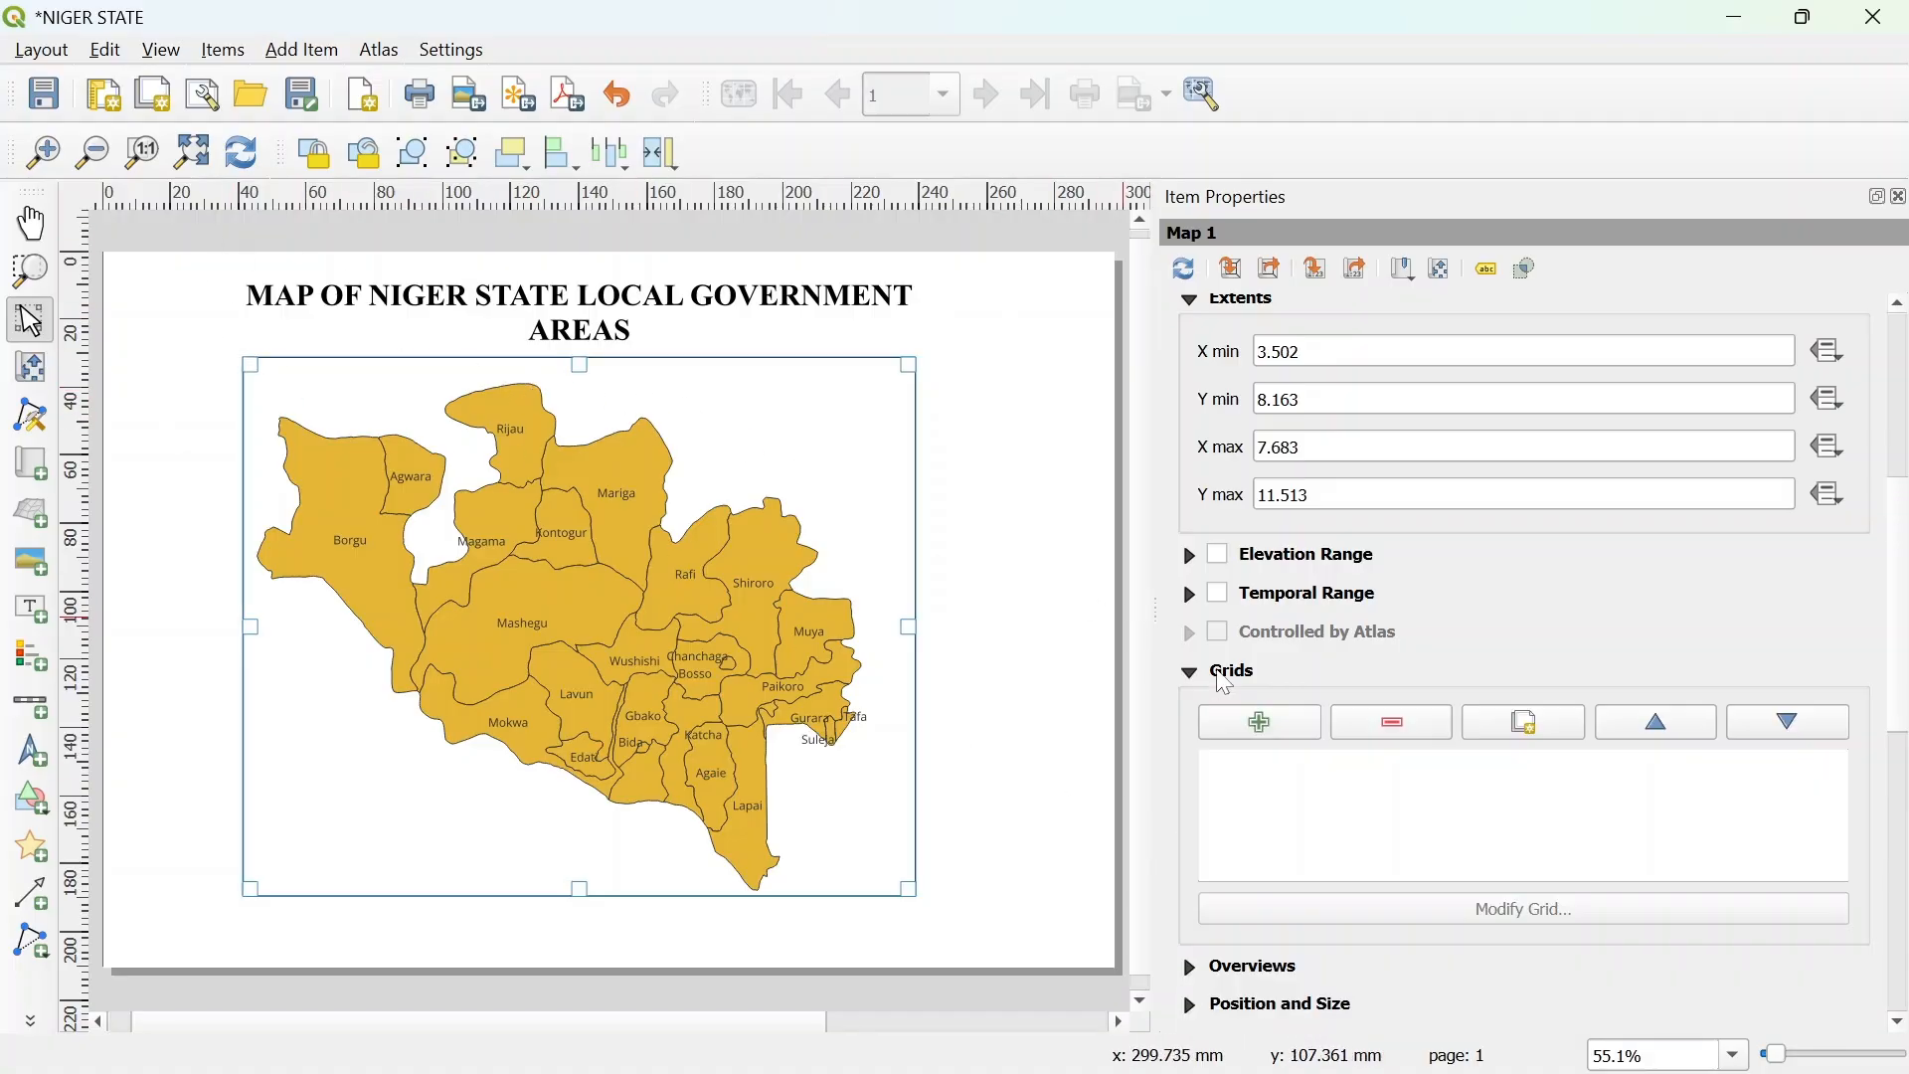
{"action": "left_click", "coordinate": [1261, 724]}
{"action": "left_click", "coordinate": [1250, 763]}
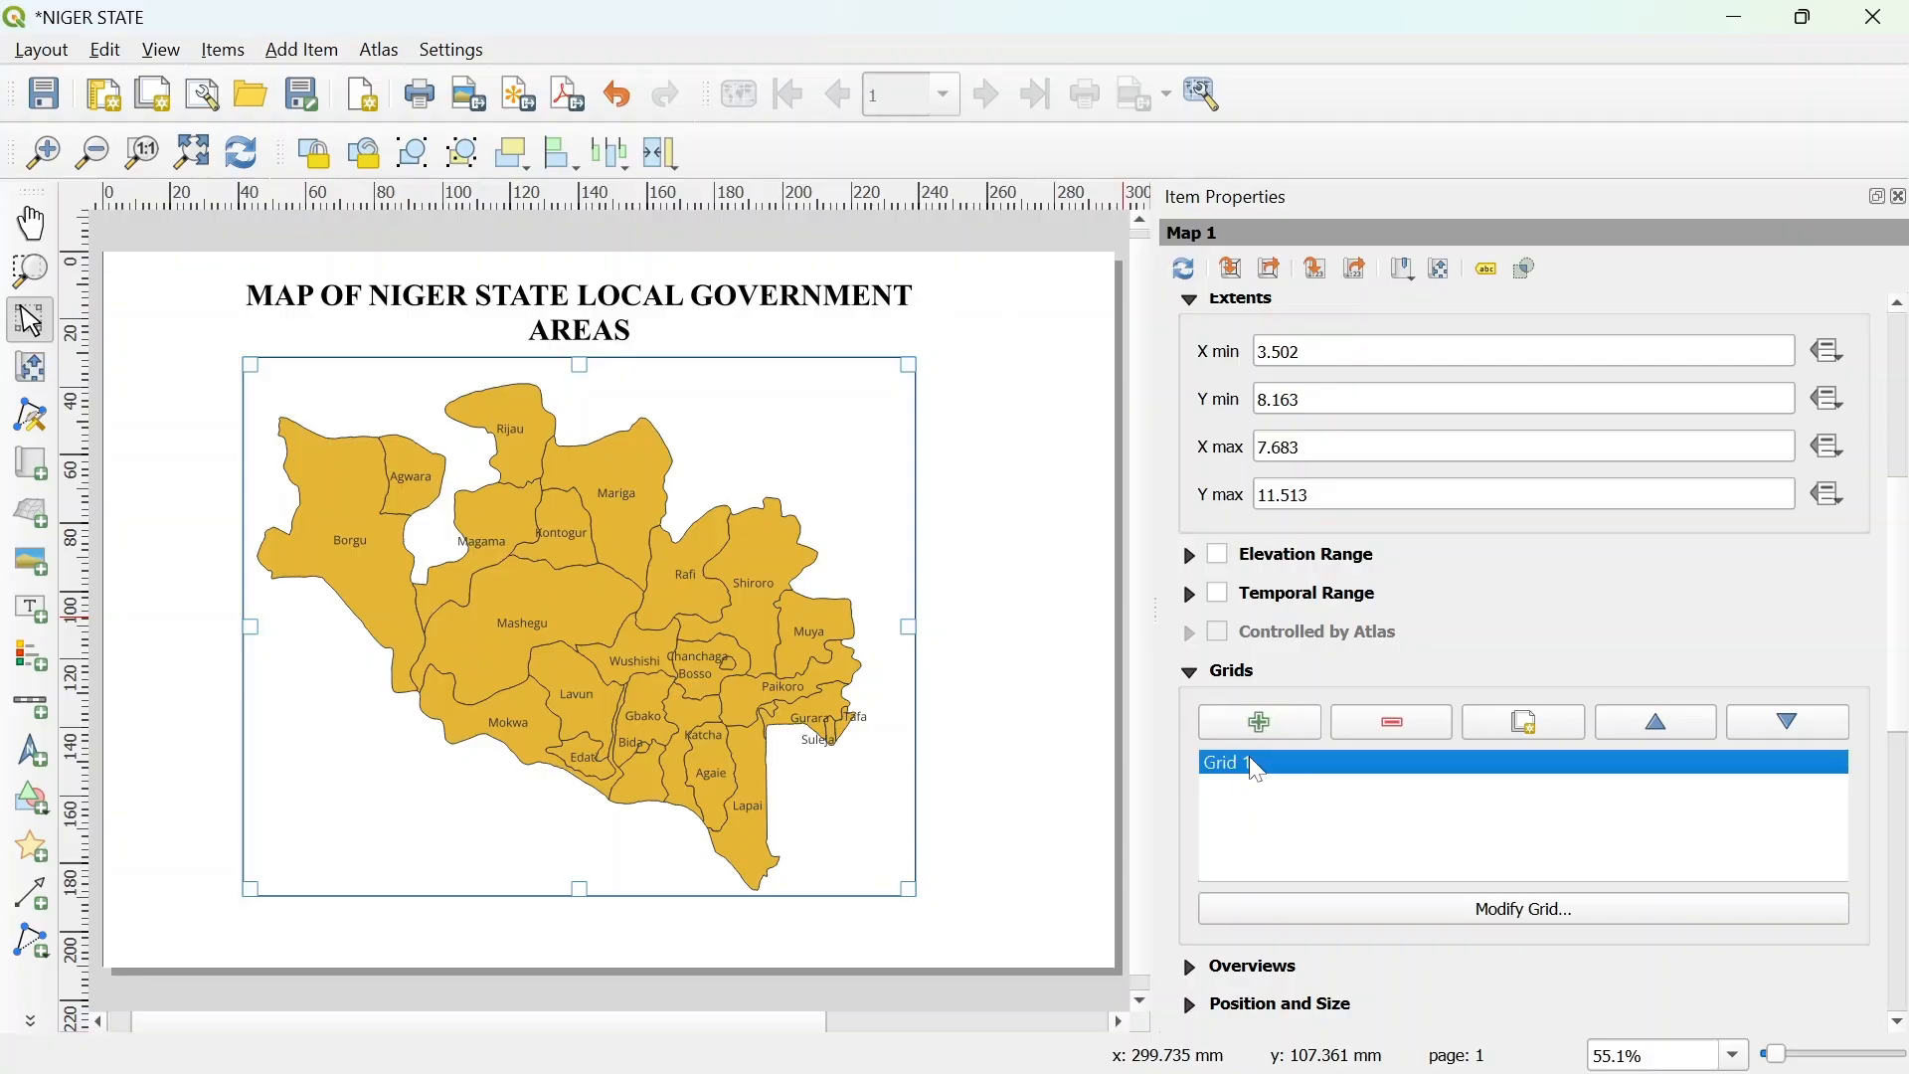
{"action": "left_click", "coordinate": [1461, 905]}
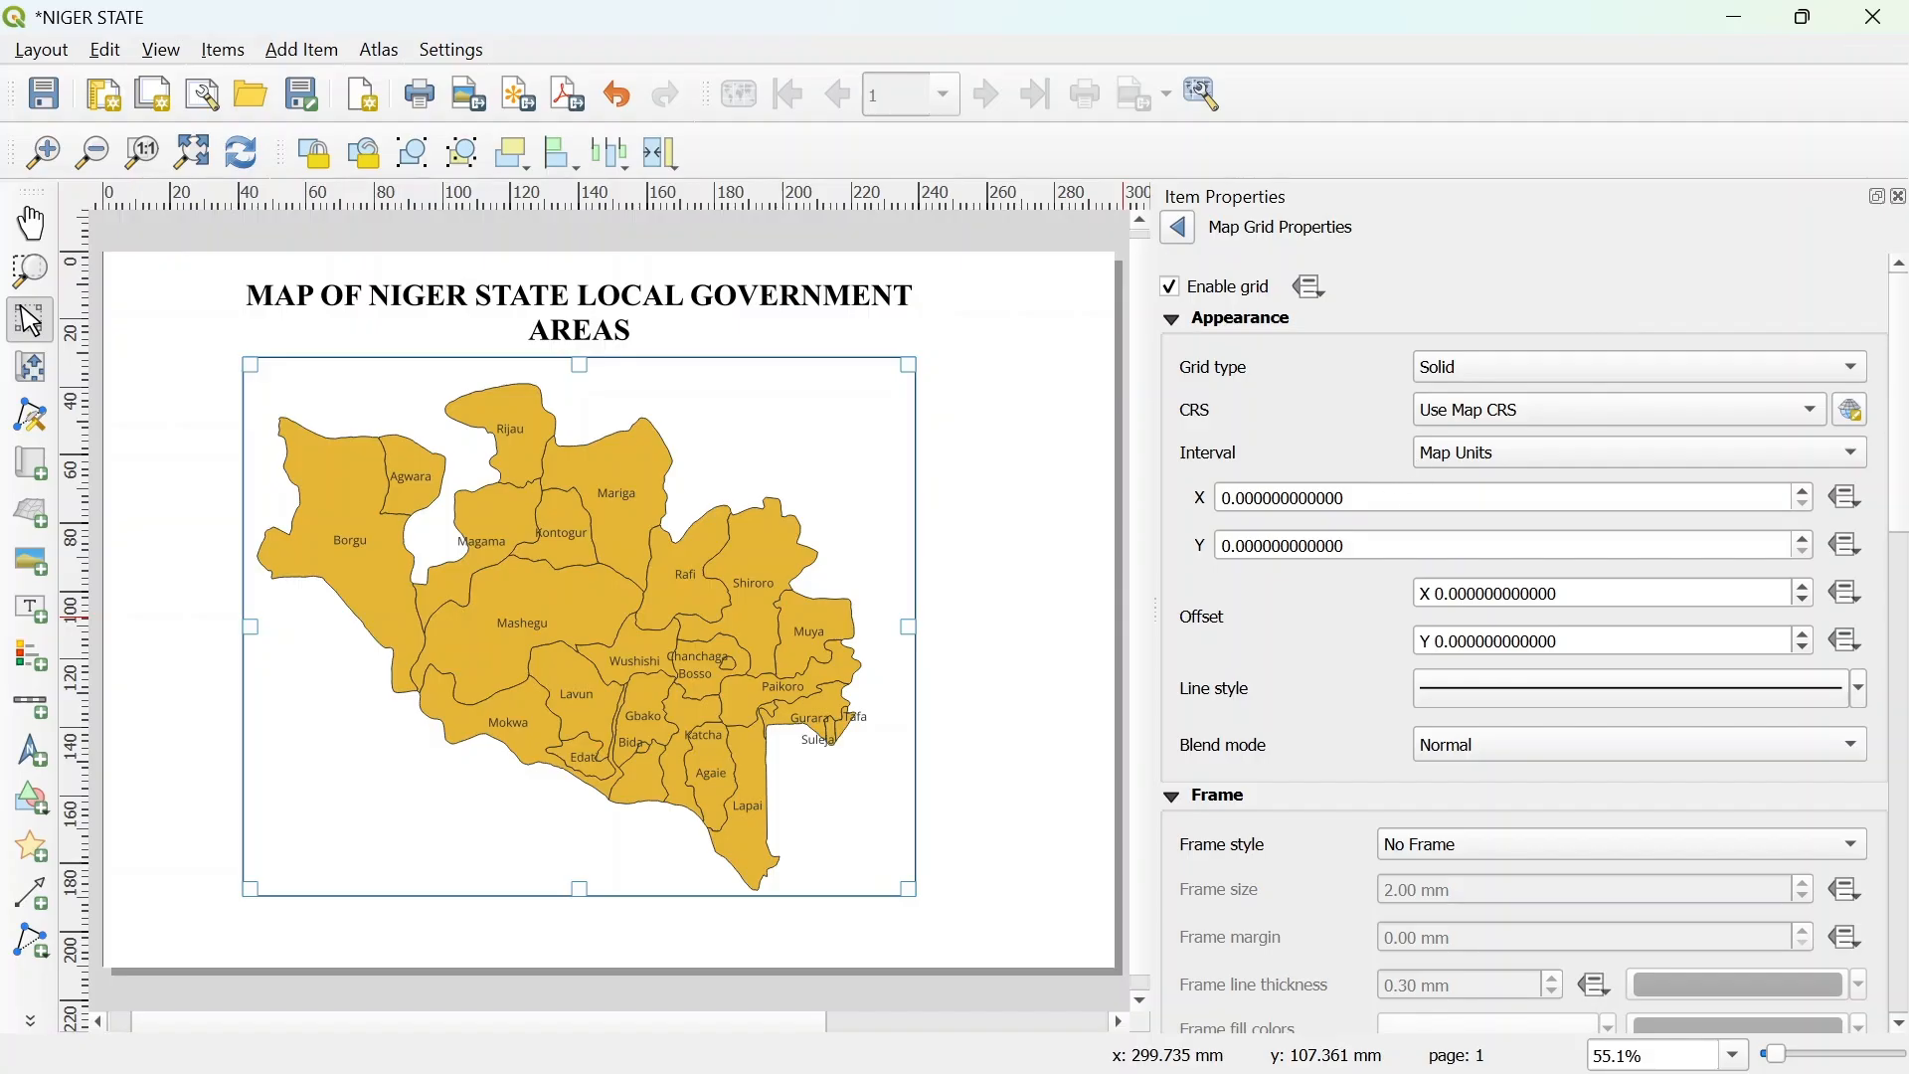
Try X intervals of 4 and 8 map units for the map grid, and settle on an X interval of 2.
{"action": "left_click_drag", "start_coordinate": [1370, 500], "coordinate": [1098, 517]}
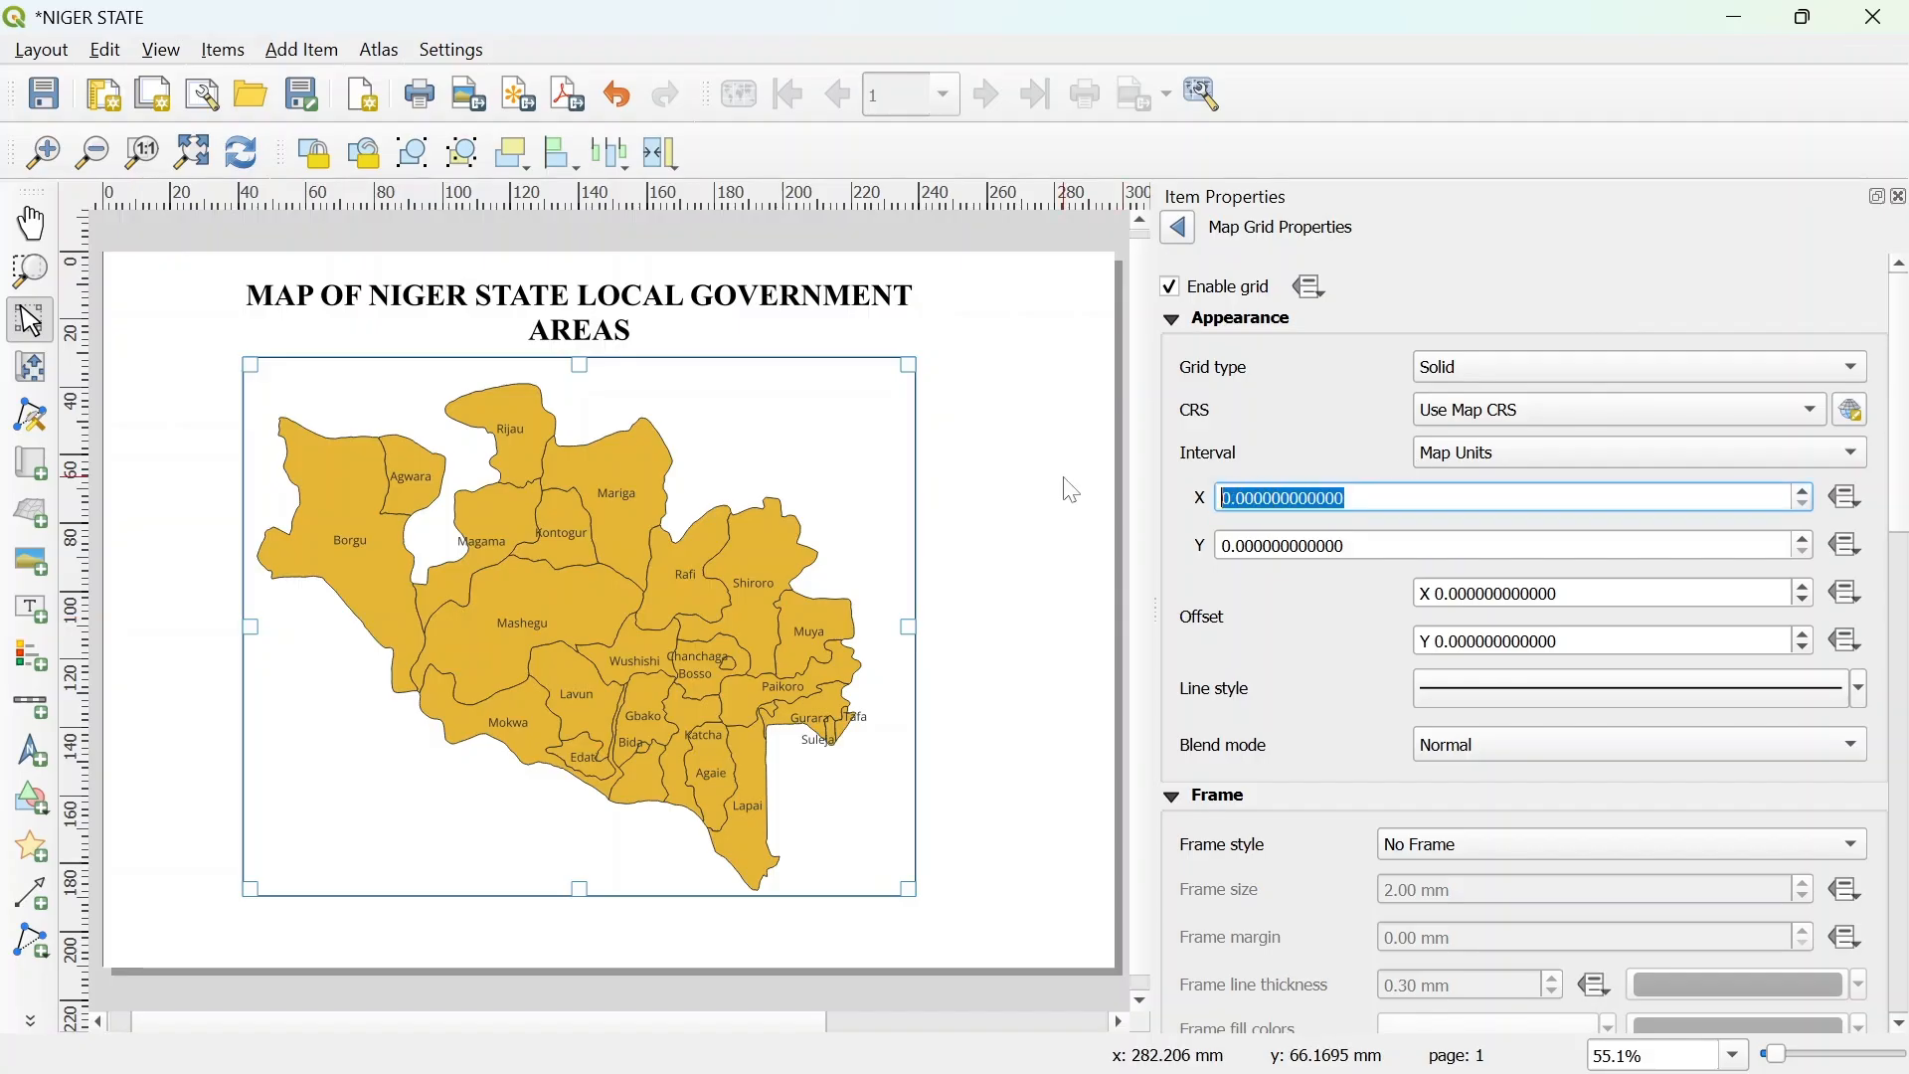
{"action": "type", "text": "4"}
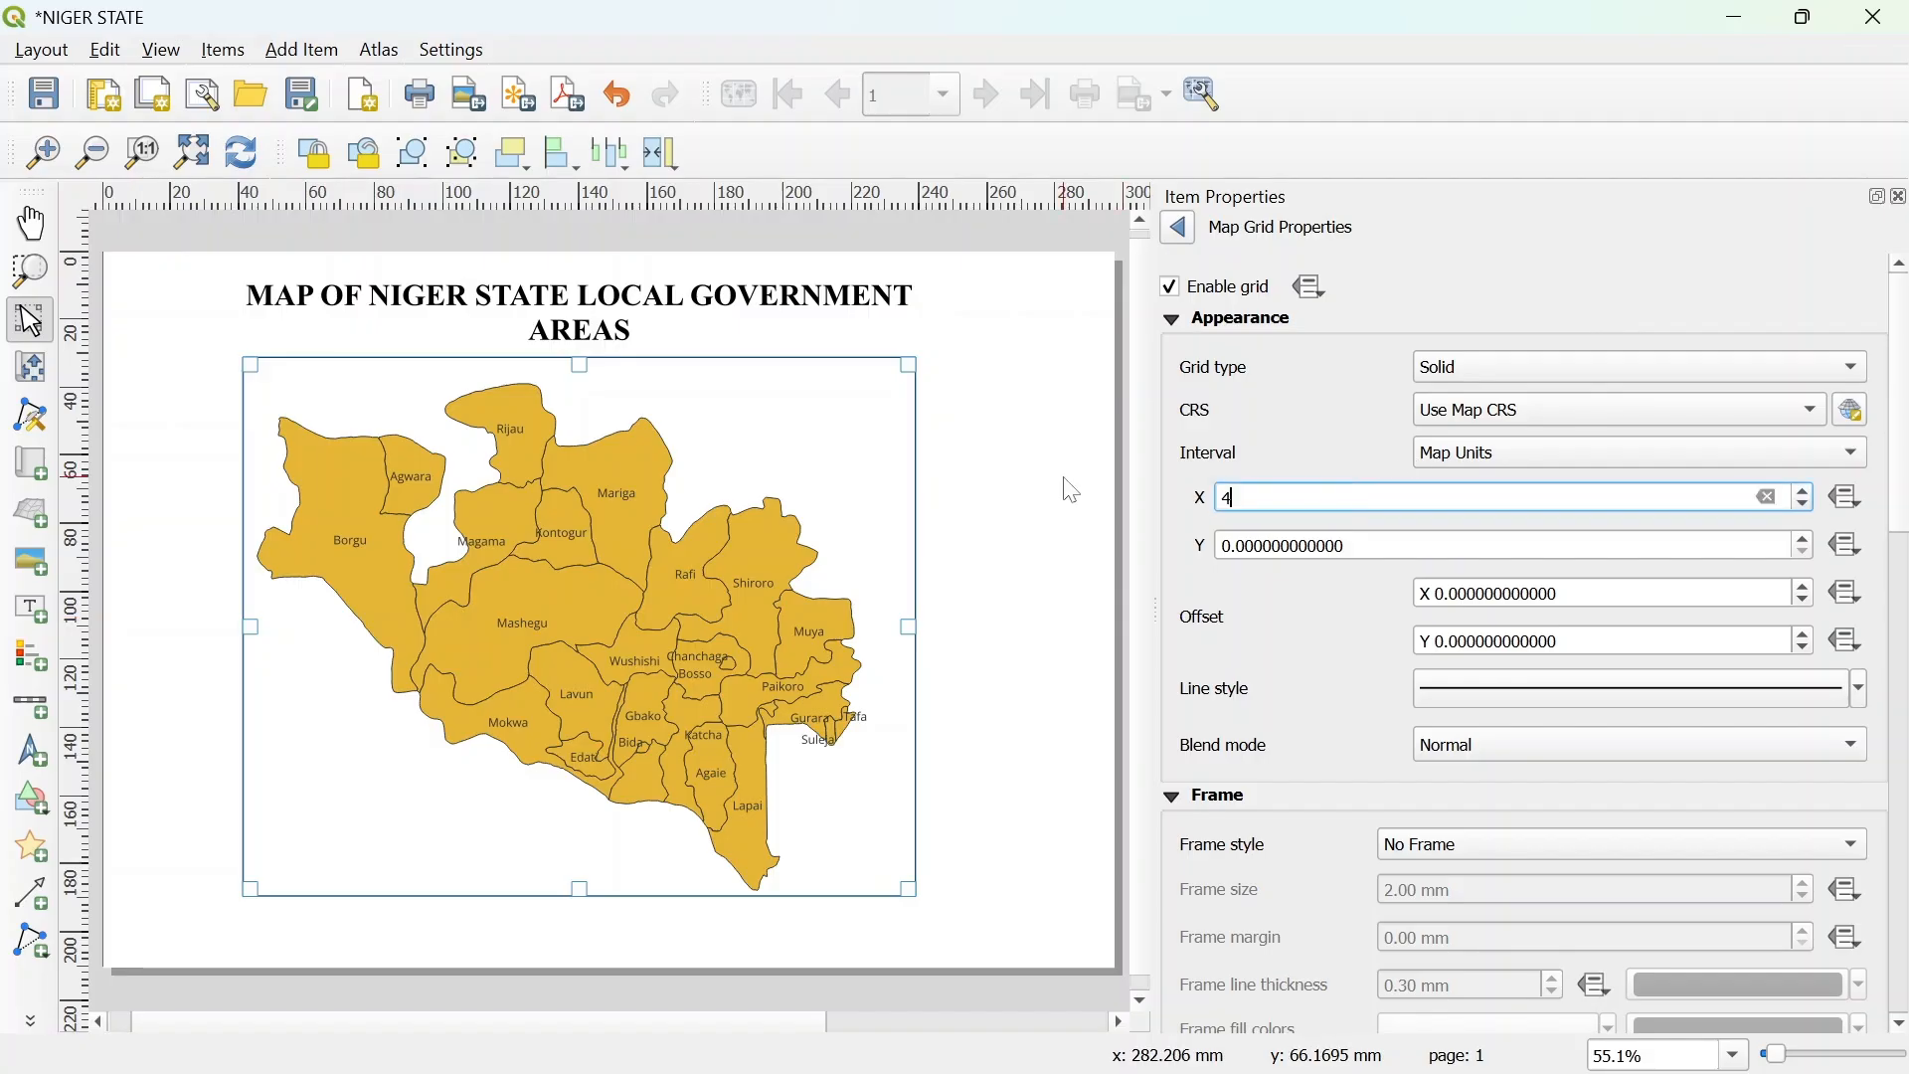
{"action": "key", "text": "Return"}
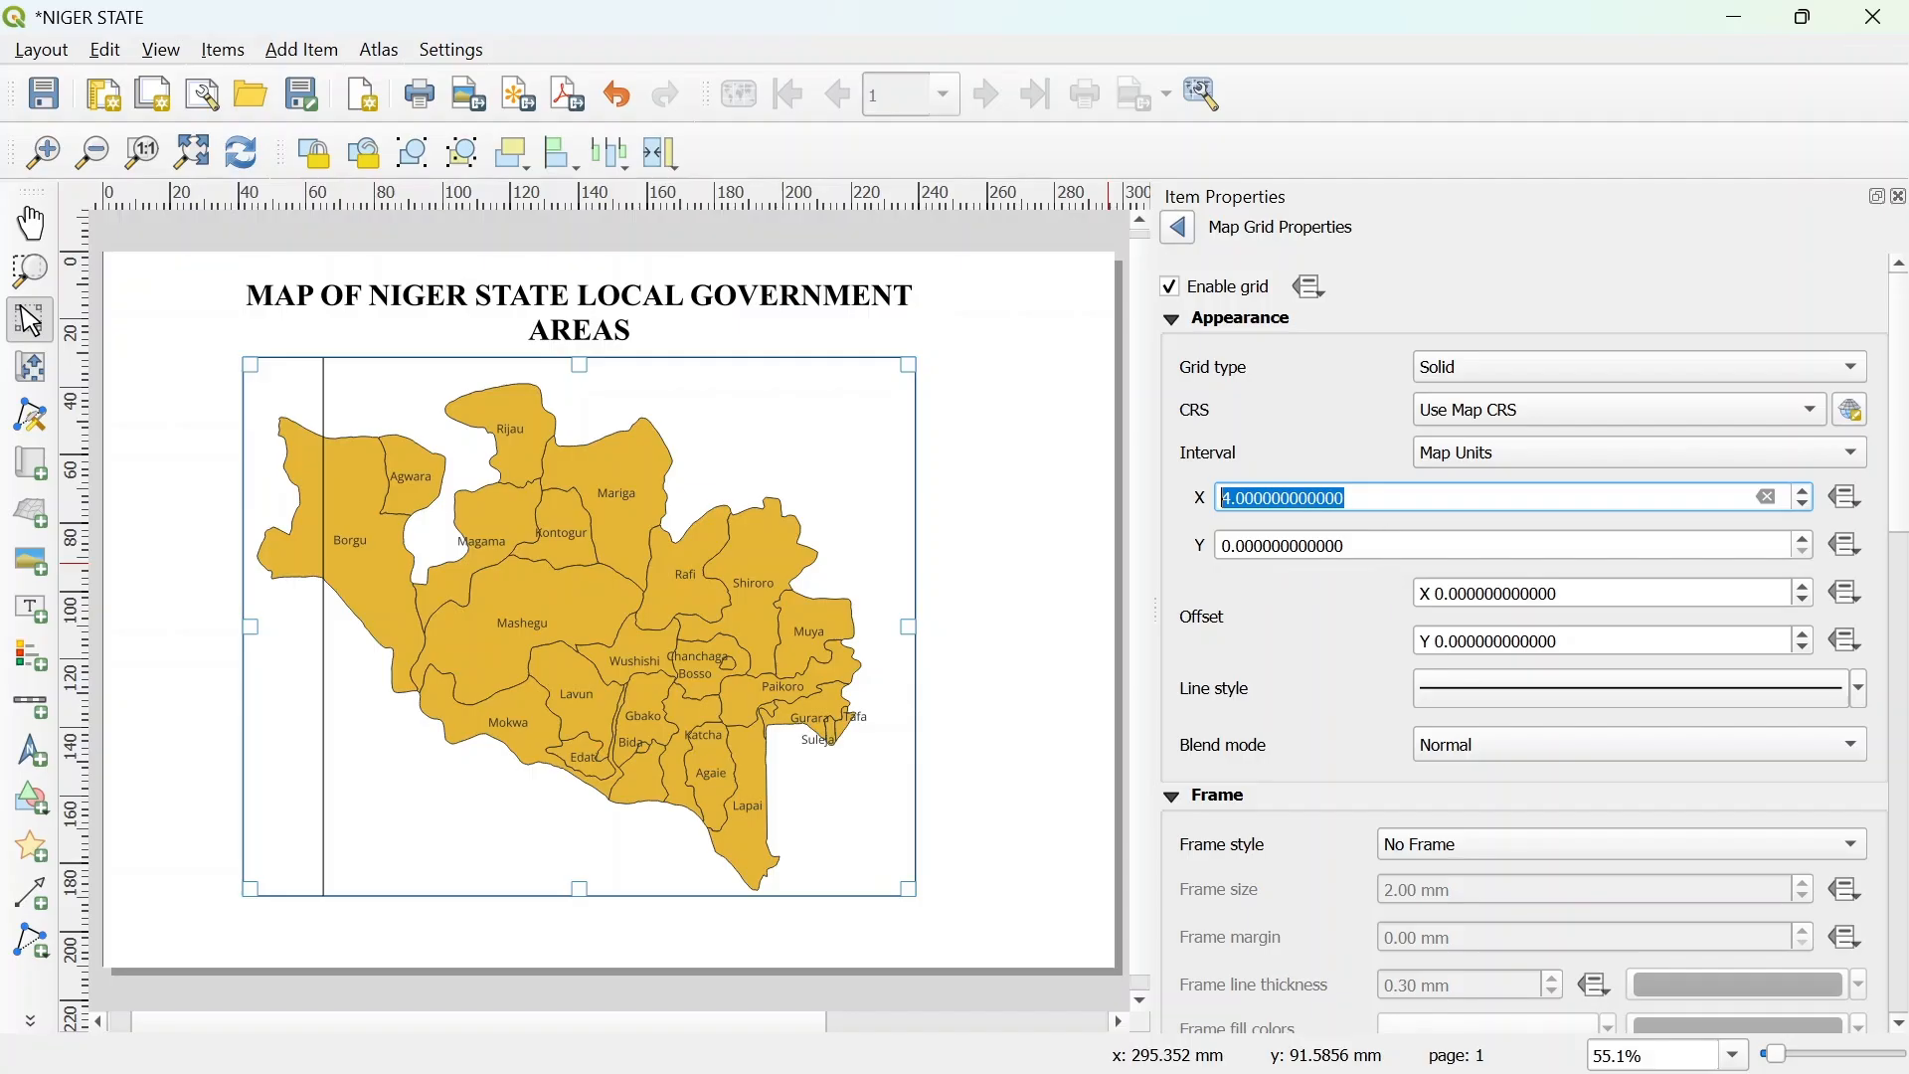
{"action": "type", "text": "8"}
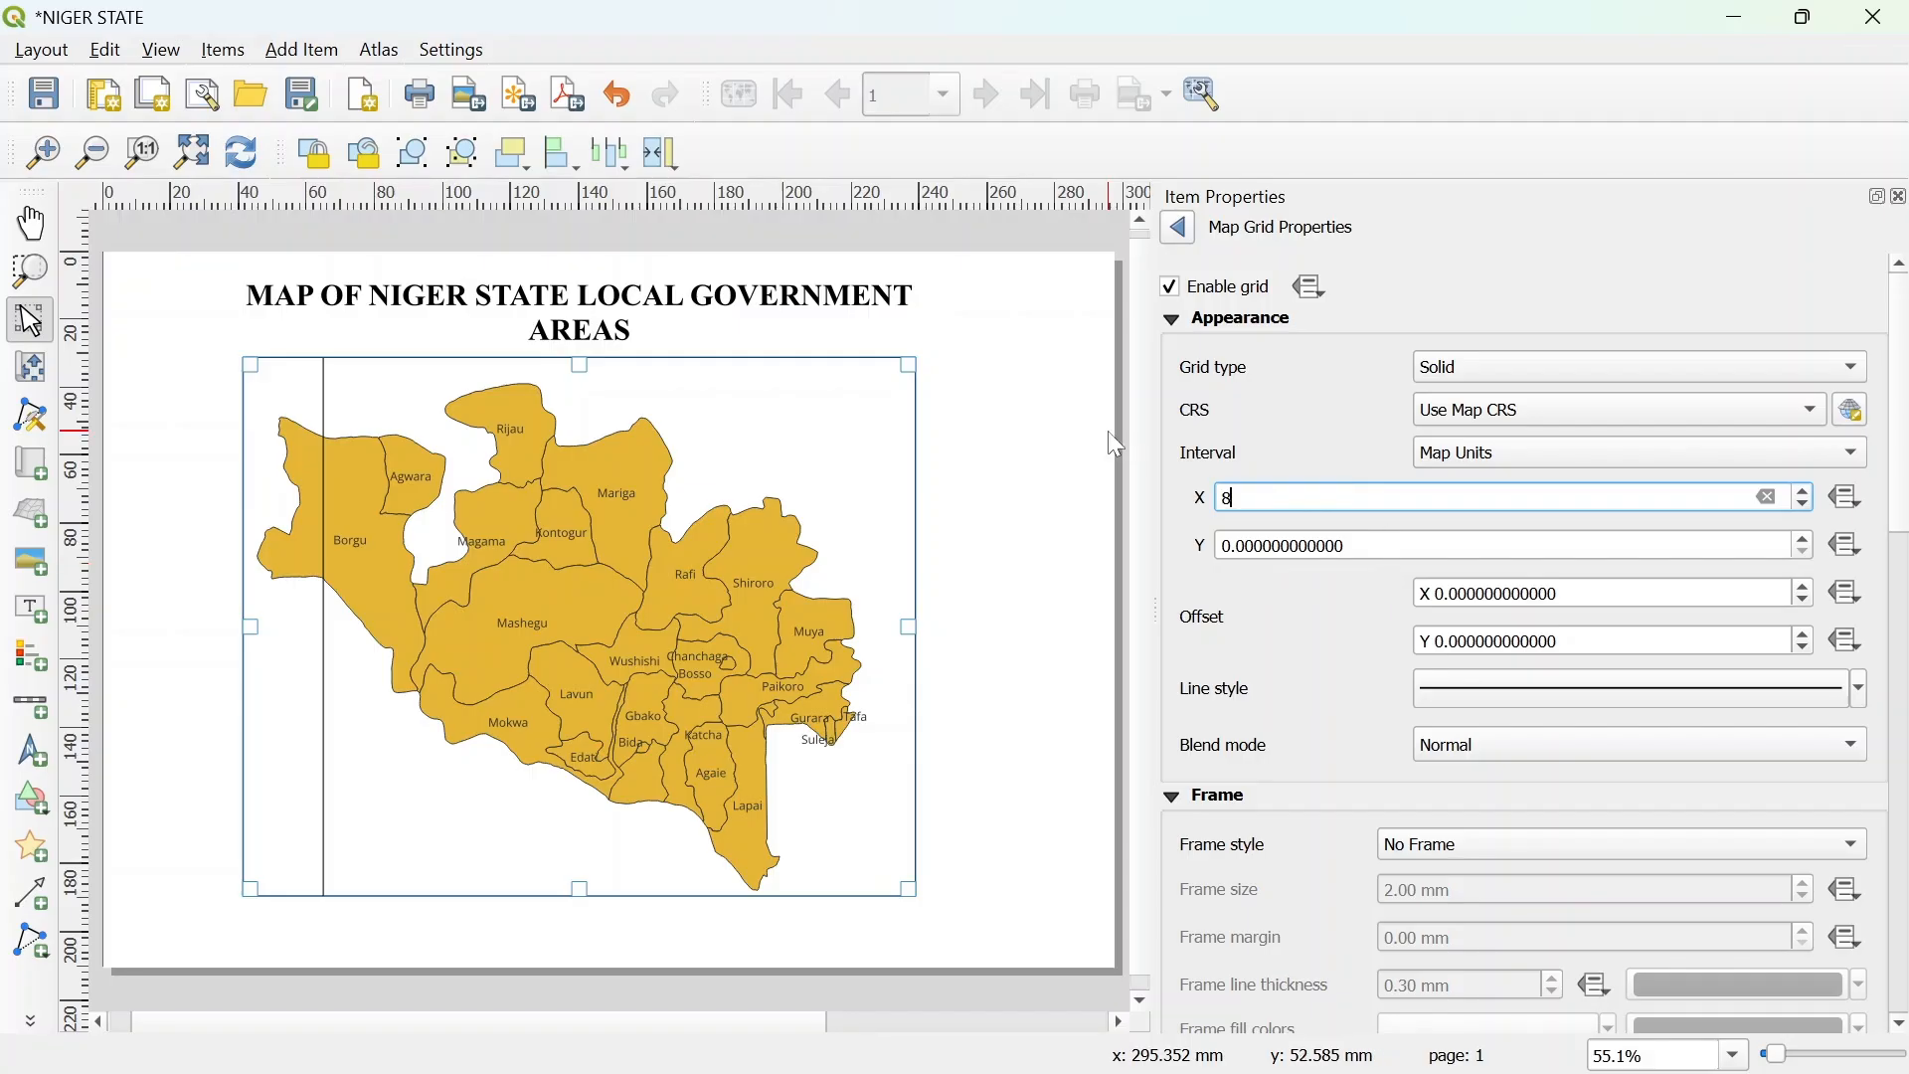
{"action": "key", "text": "Return"}
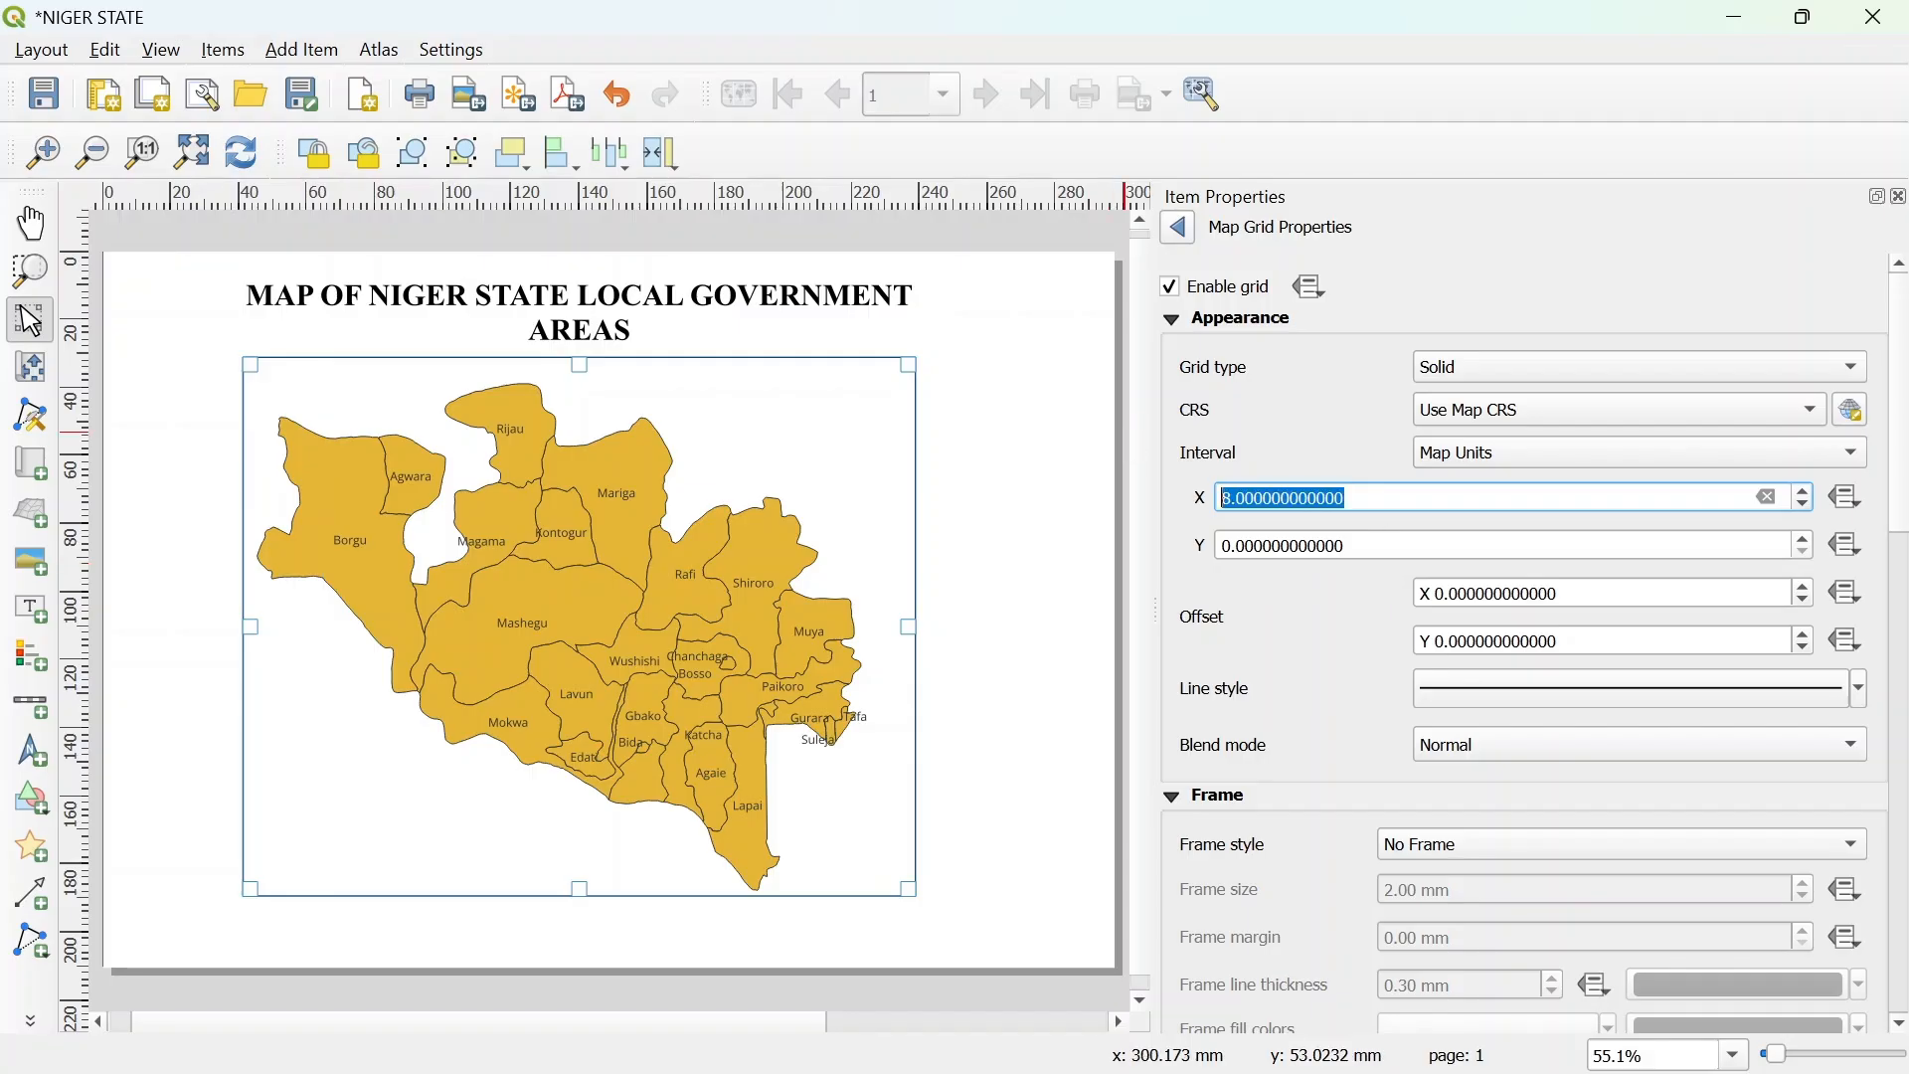
{"action": "type", "text": "2"}
{"action": "key", "text": "Return"}
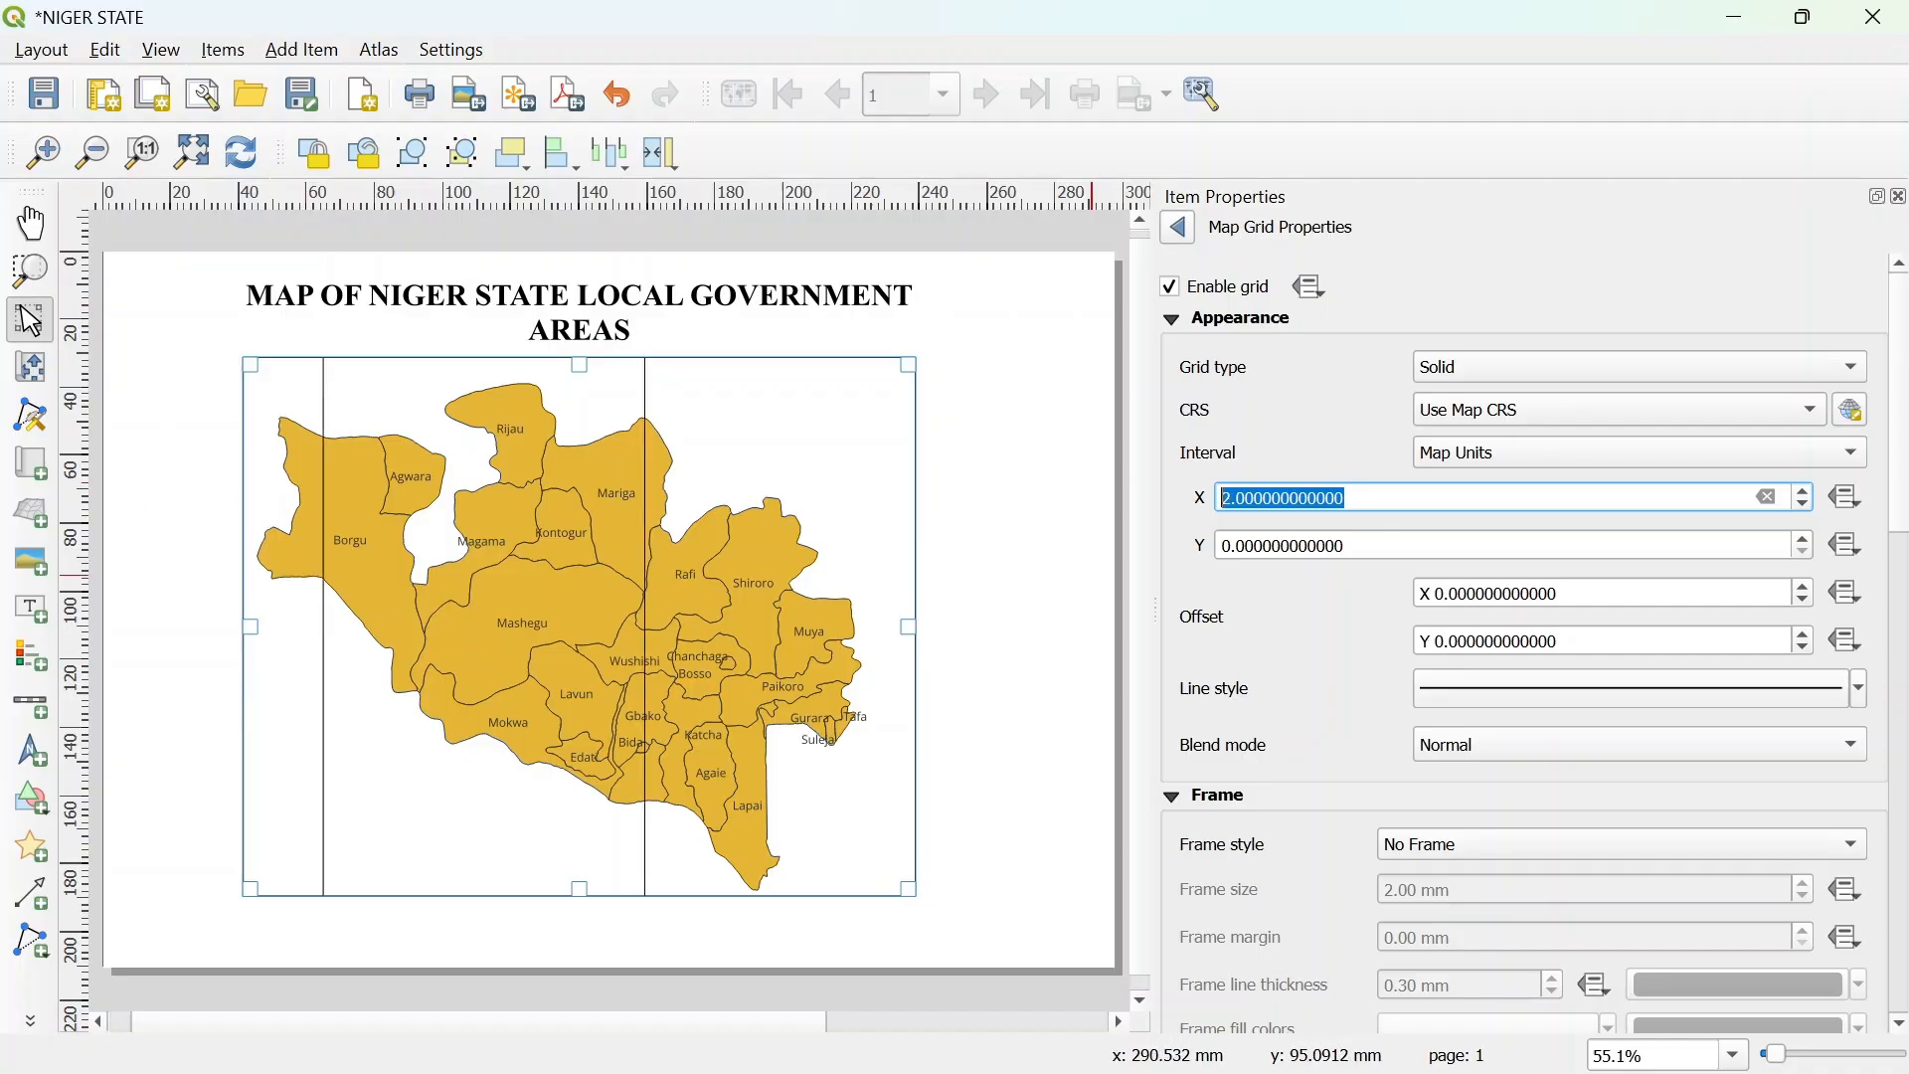
Set both the X and Y intervals of the map grid to 1 map unit.
{"action": "type", "text": "1"}
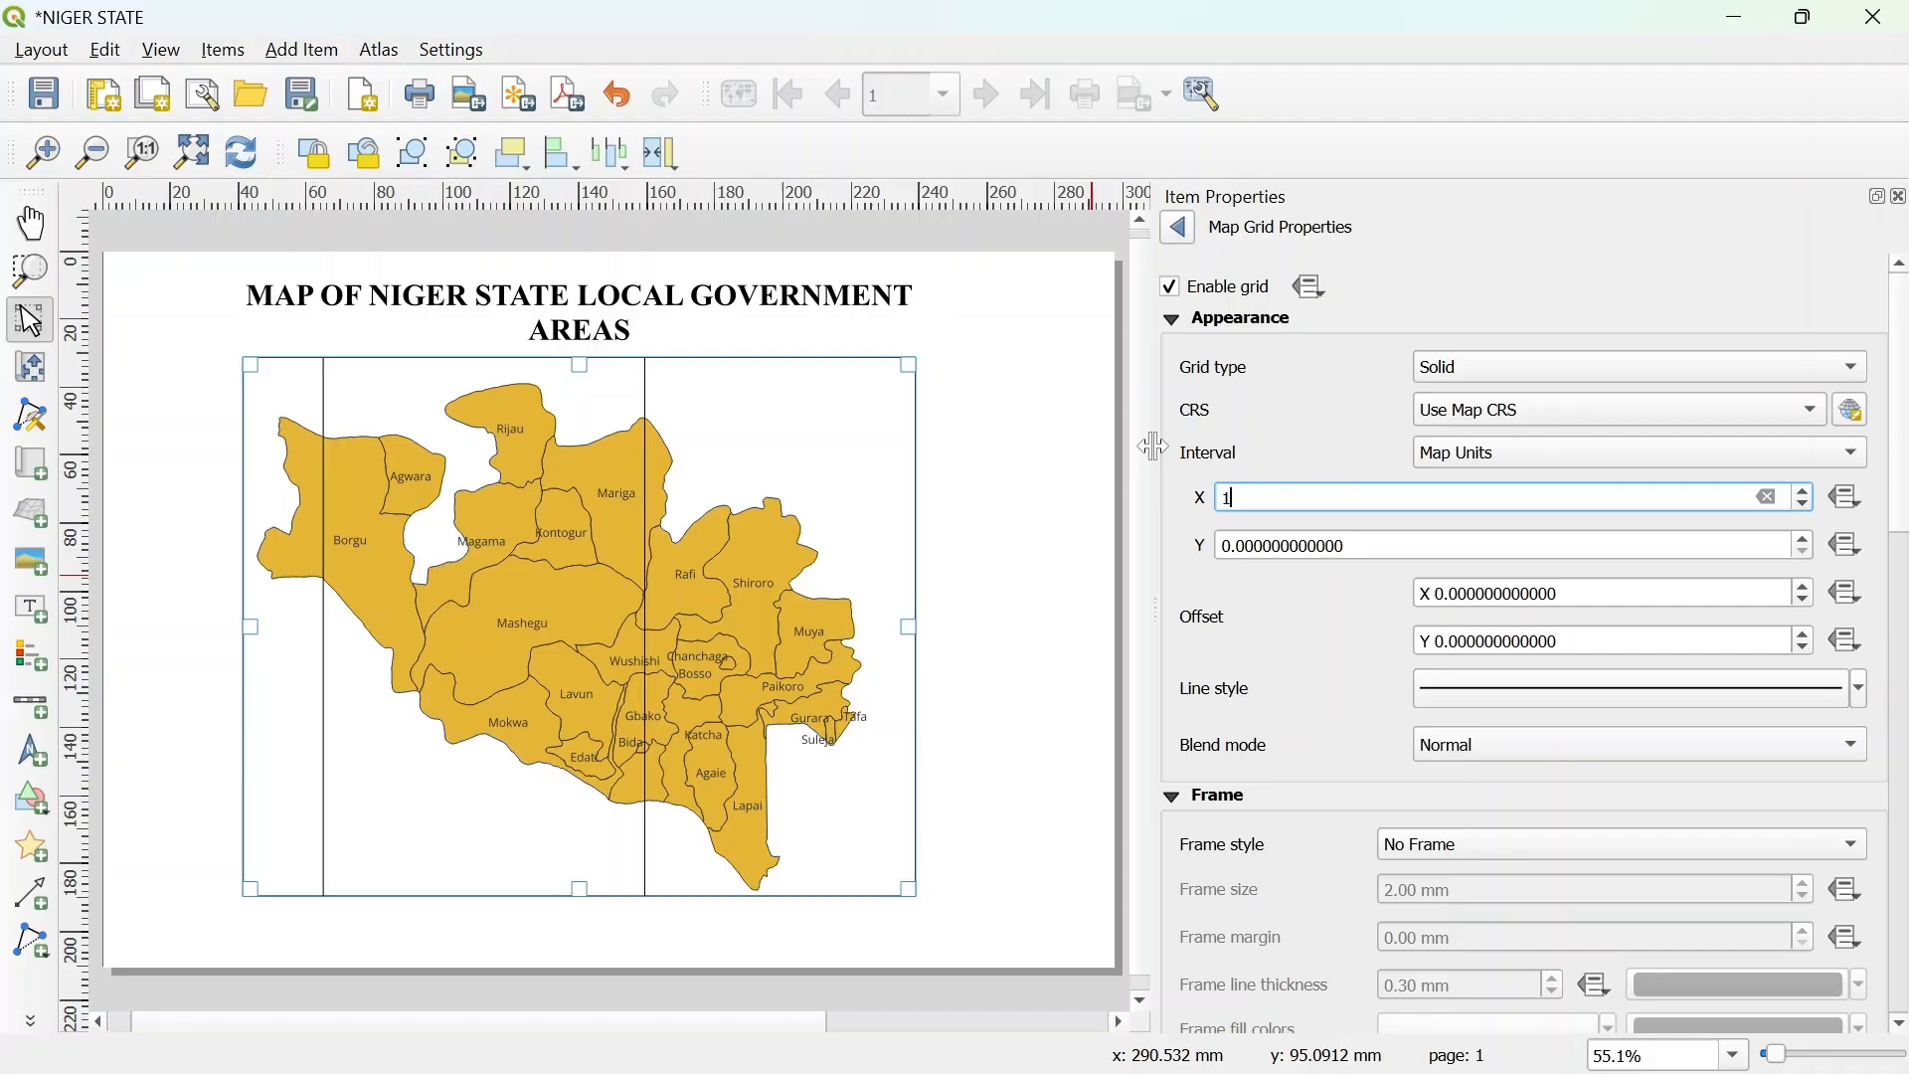
{"action": "key", "text": "Return"}
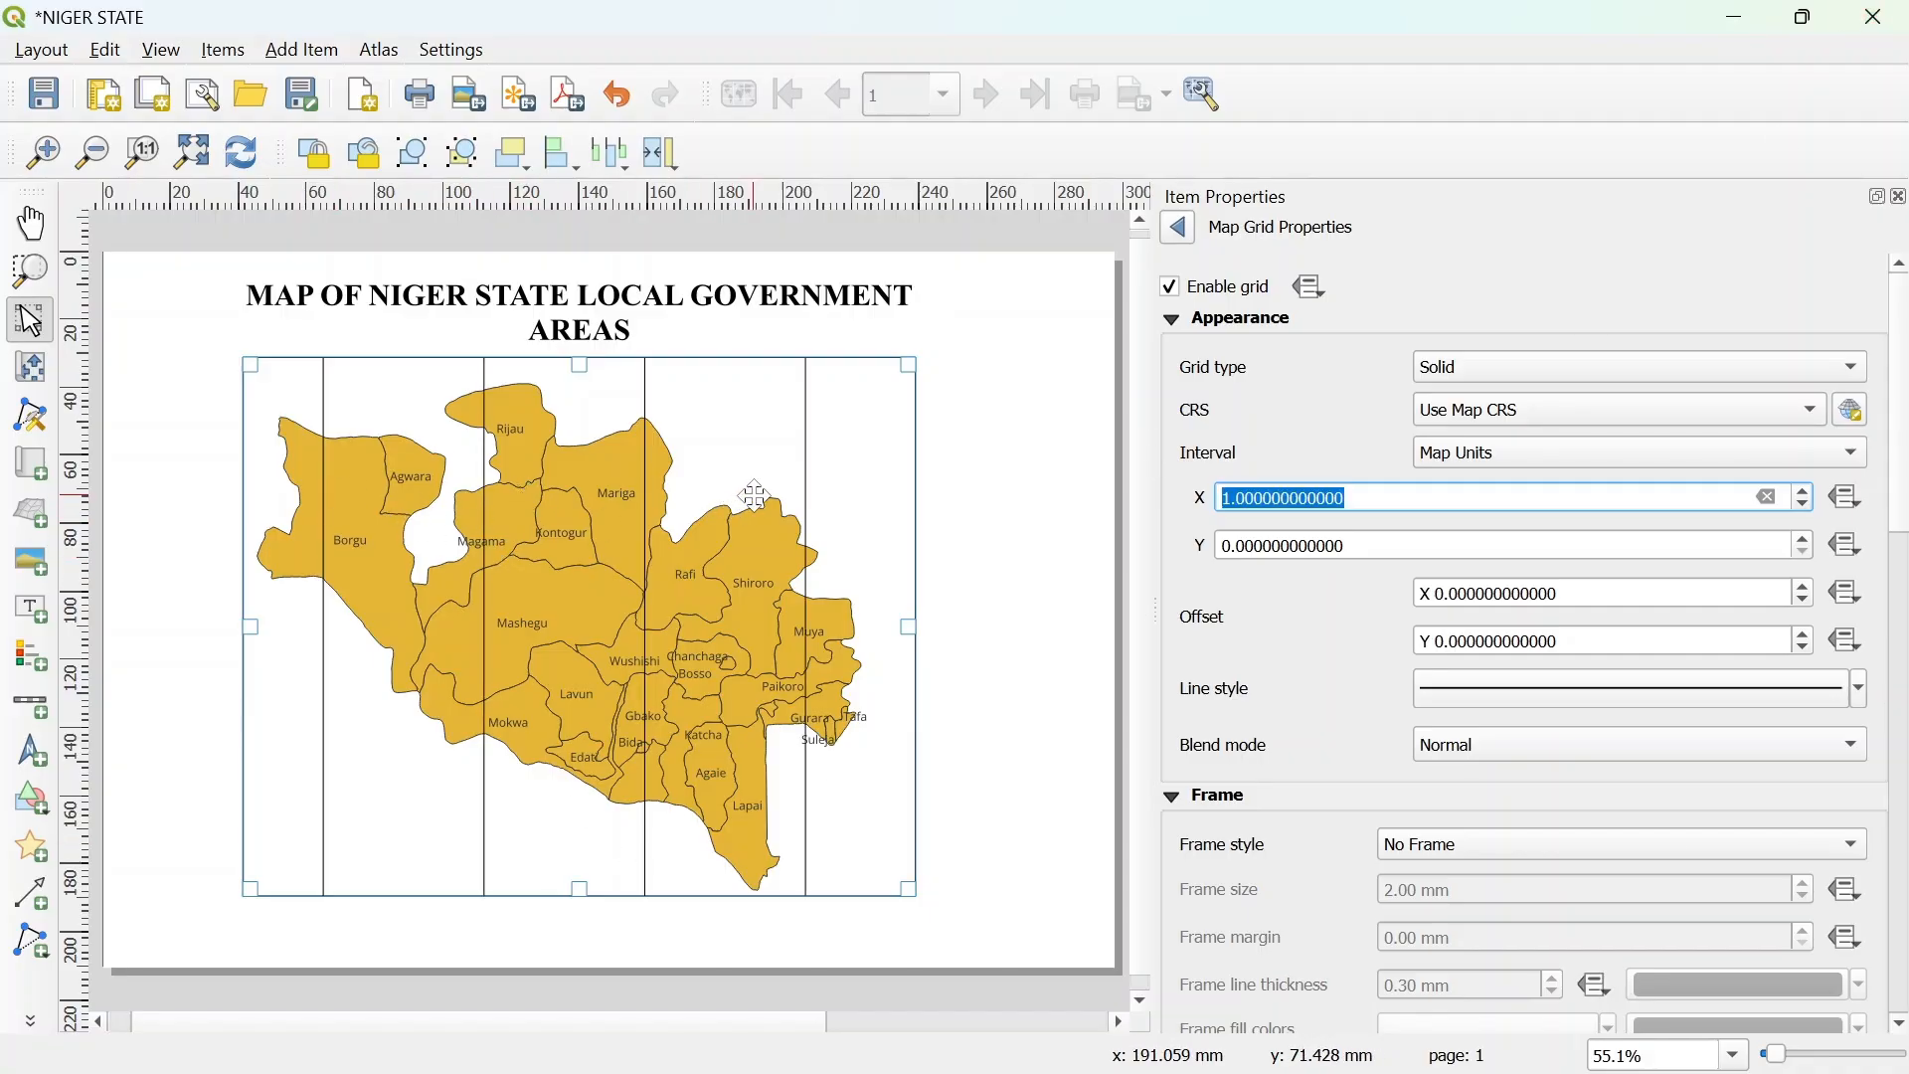
{"action": "left_click_drag", "start_coordinate": [1376, 550], "coordinate": [1058, 557]}
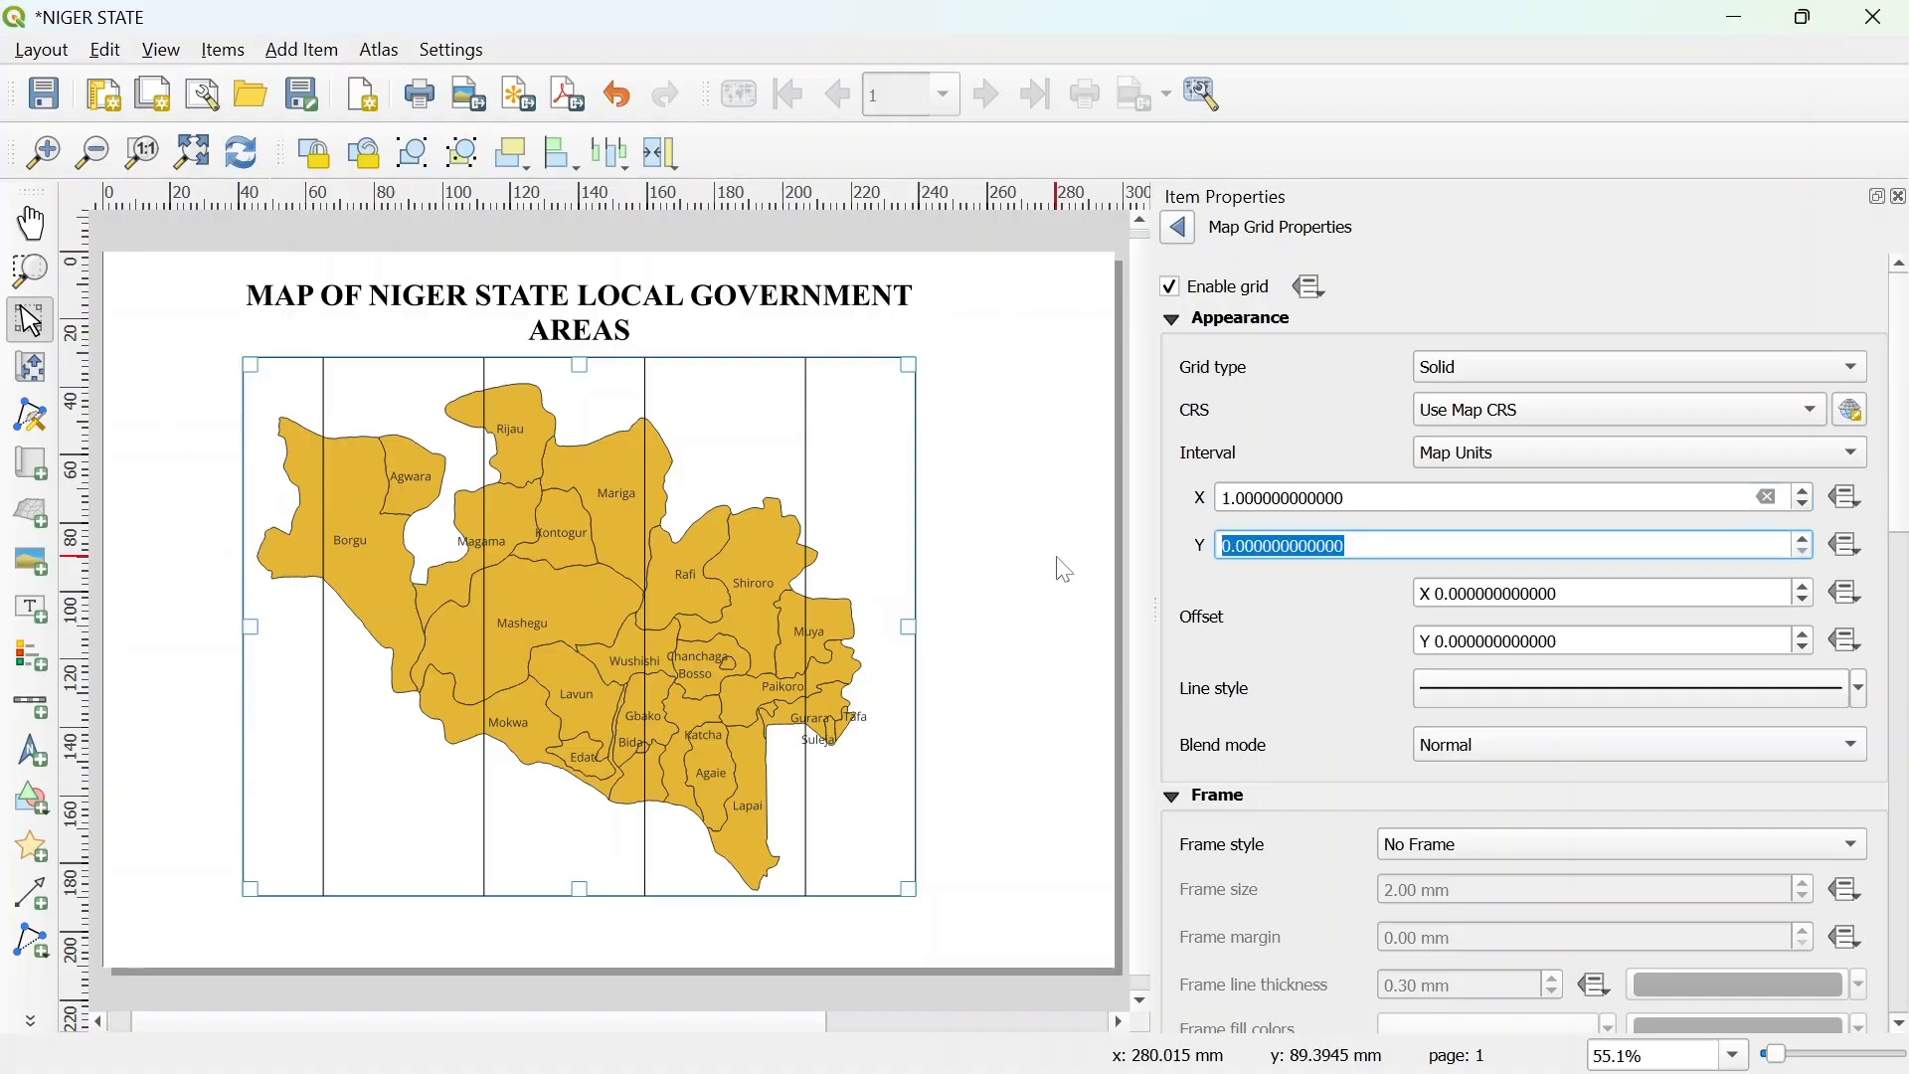
{"action": "key", "text": "Up"}
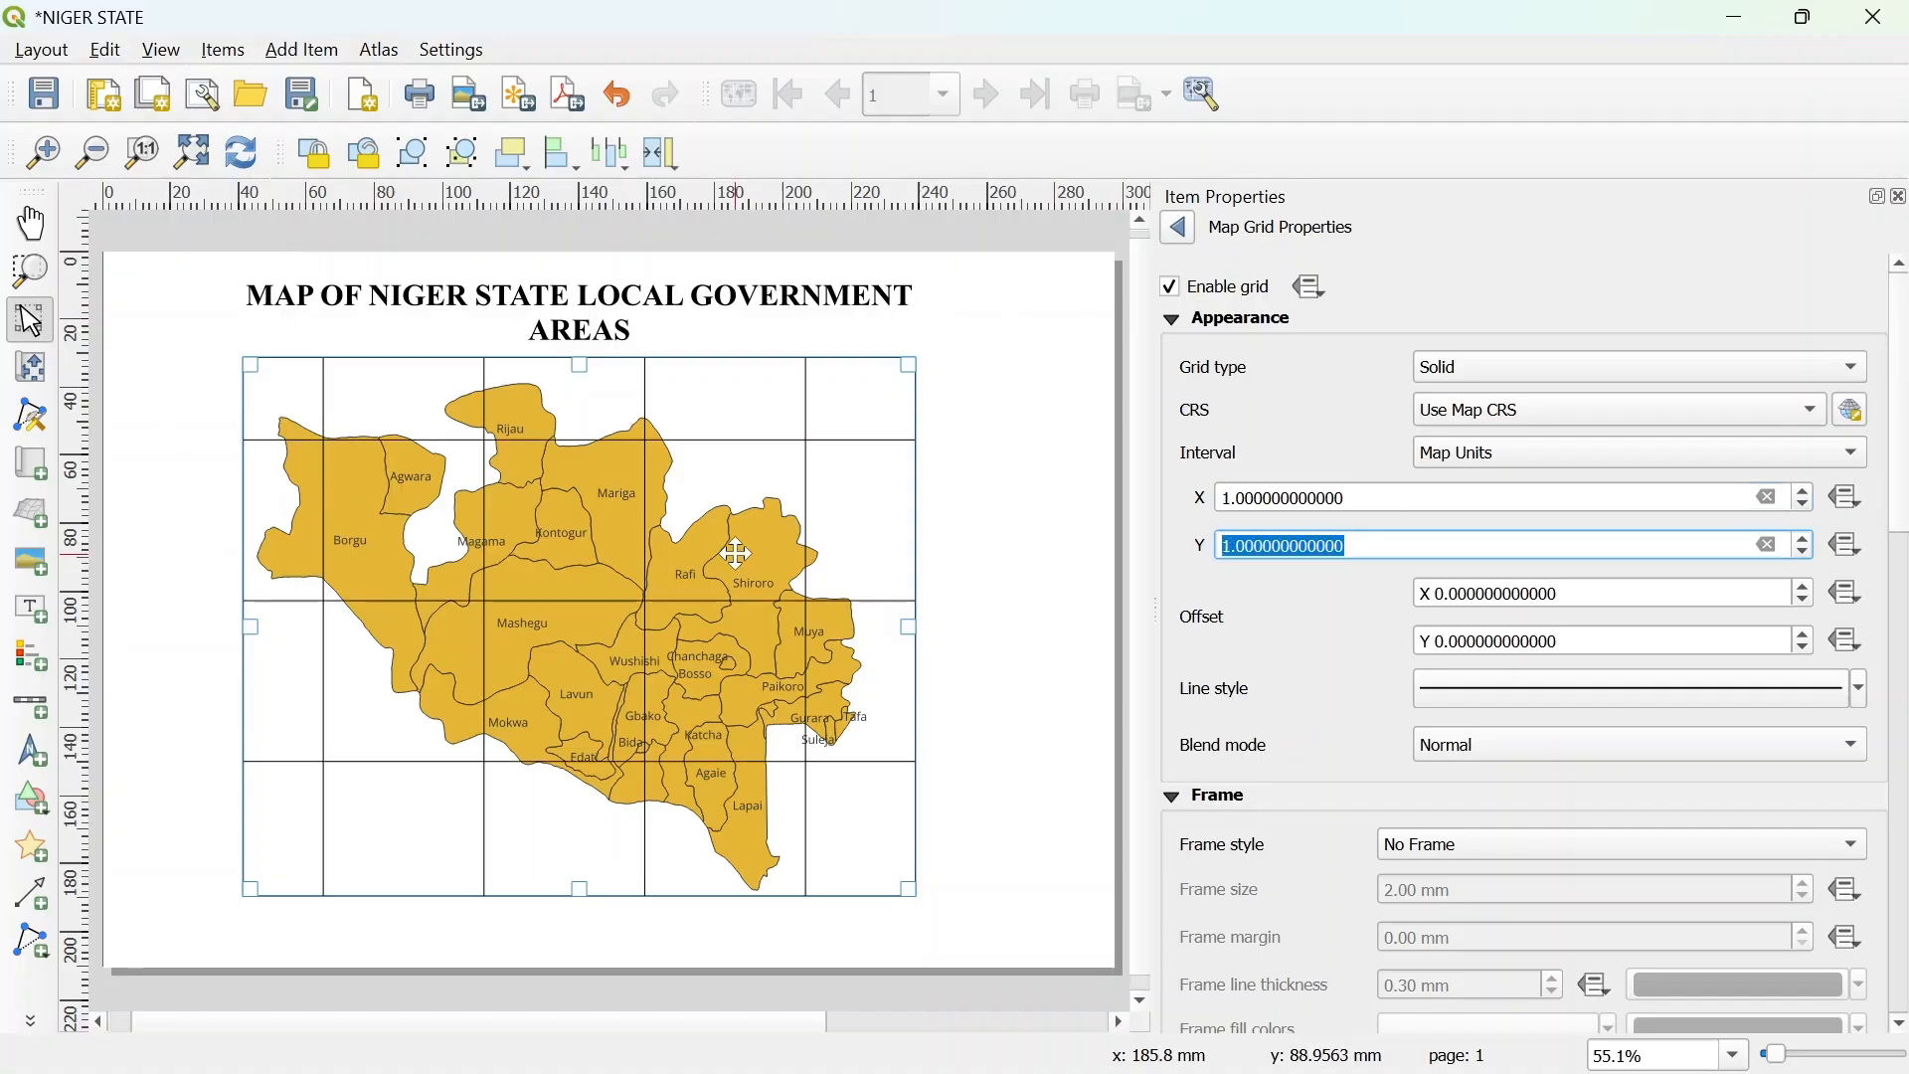
Try the Cross and Markers grid types, and settle on Frame and annotations only for the map grid.
{"action": "left_click", "coordinate": [1622, 388]}
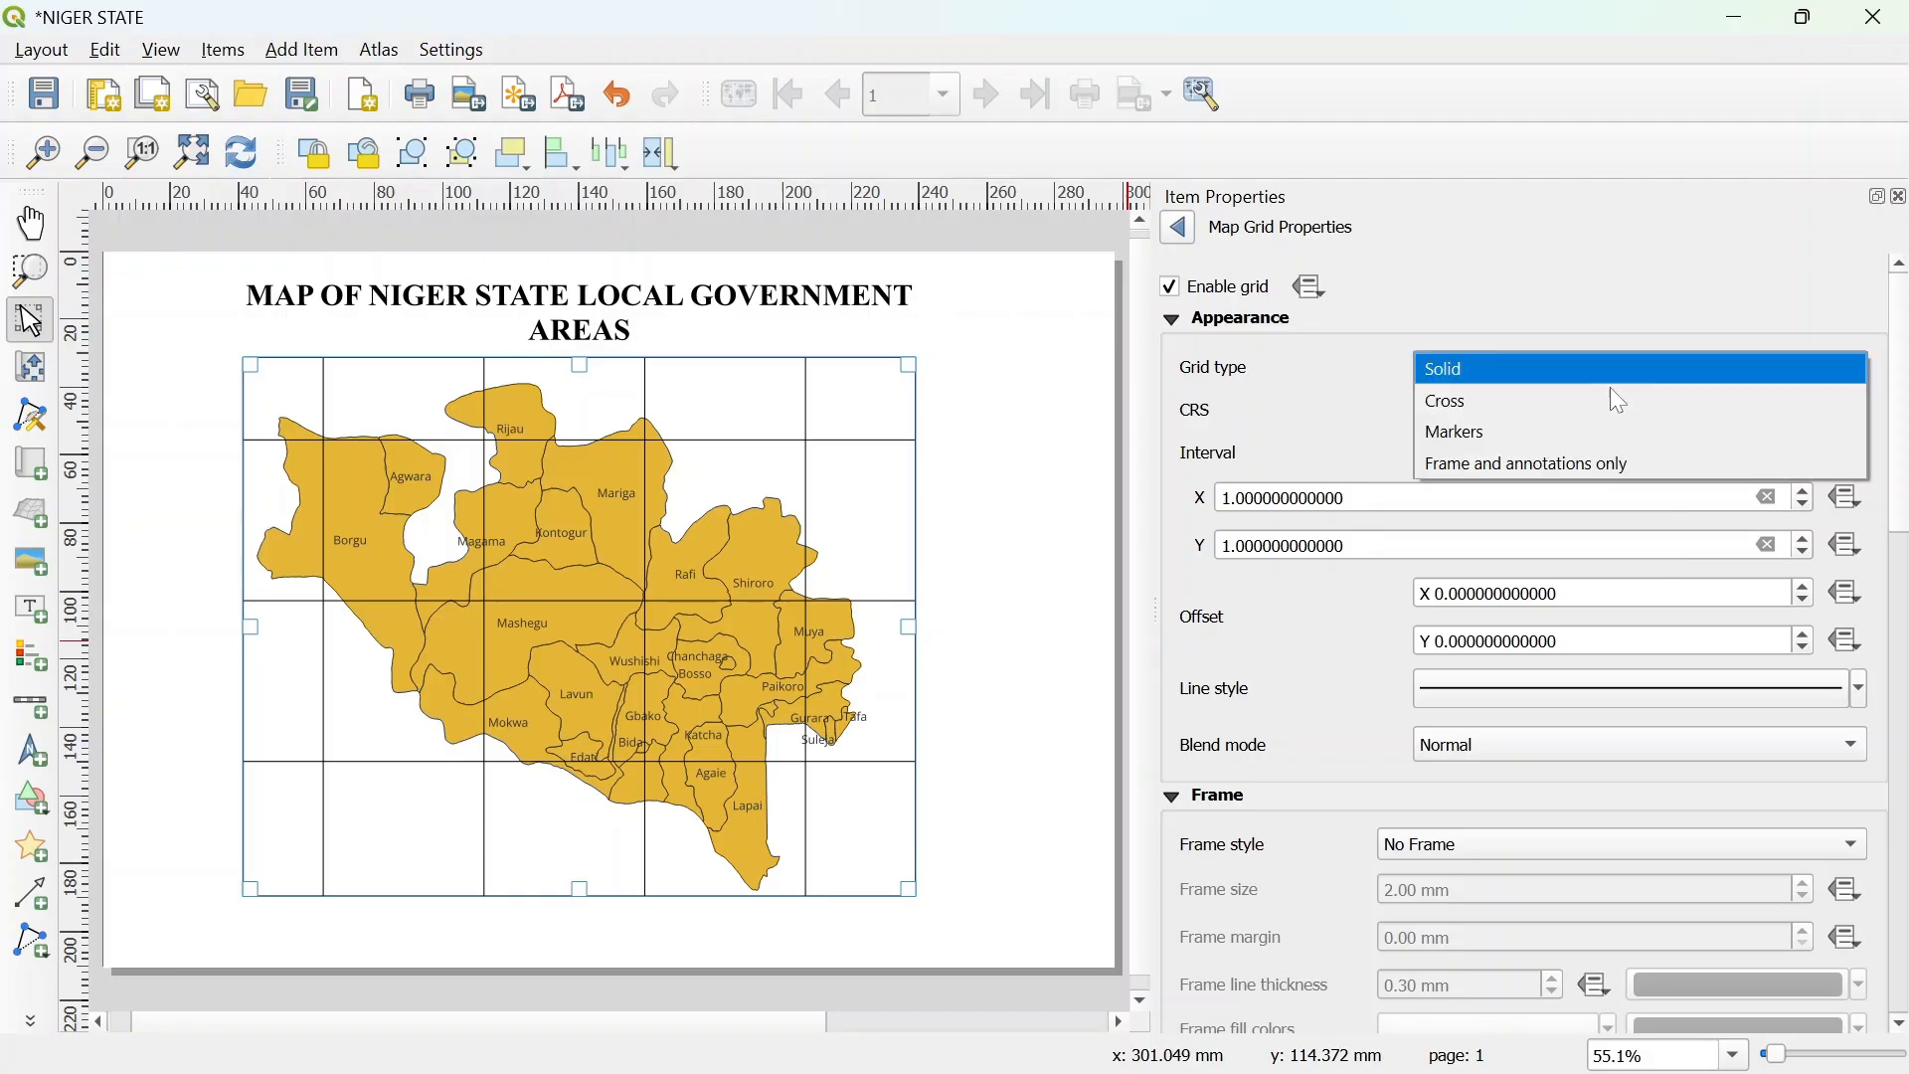
{"action": "left_click", "coordinate": [1517, 398]}
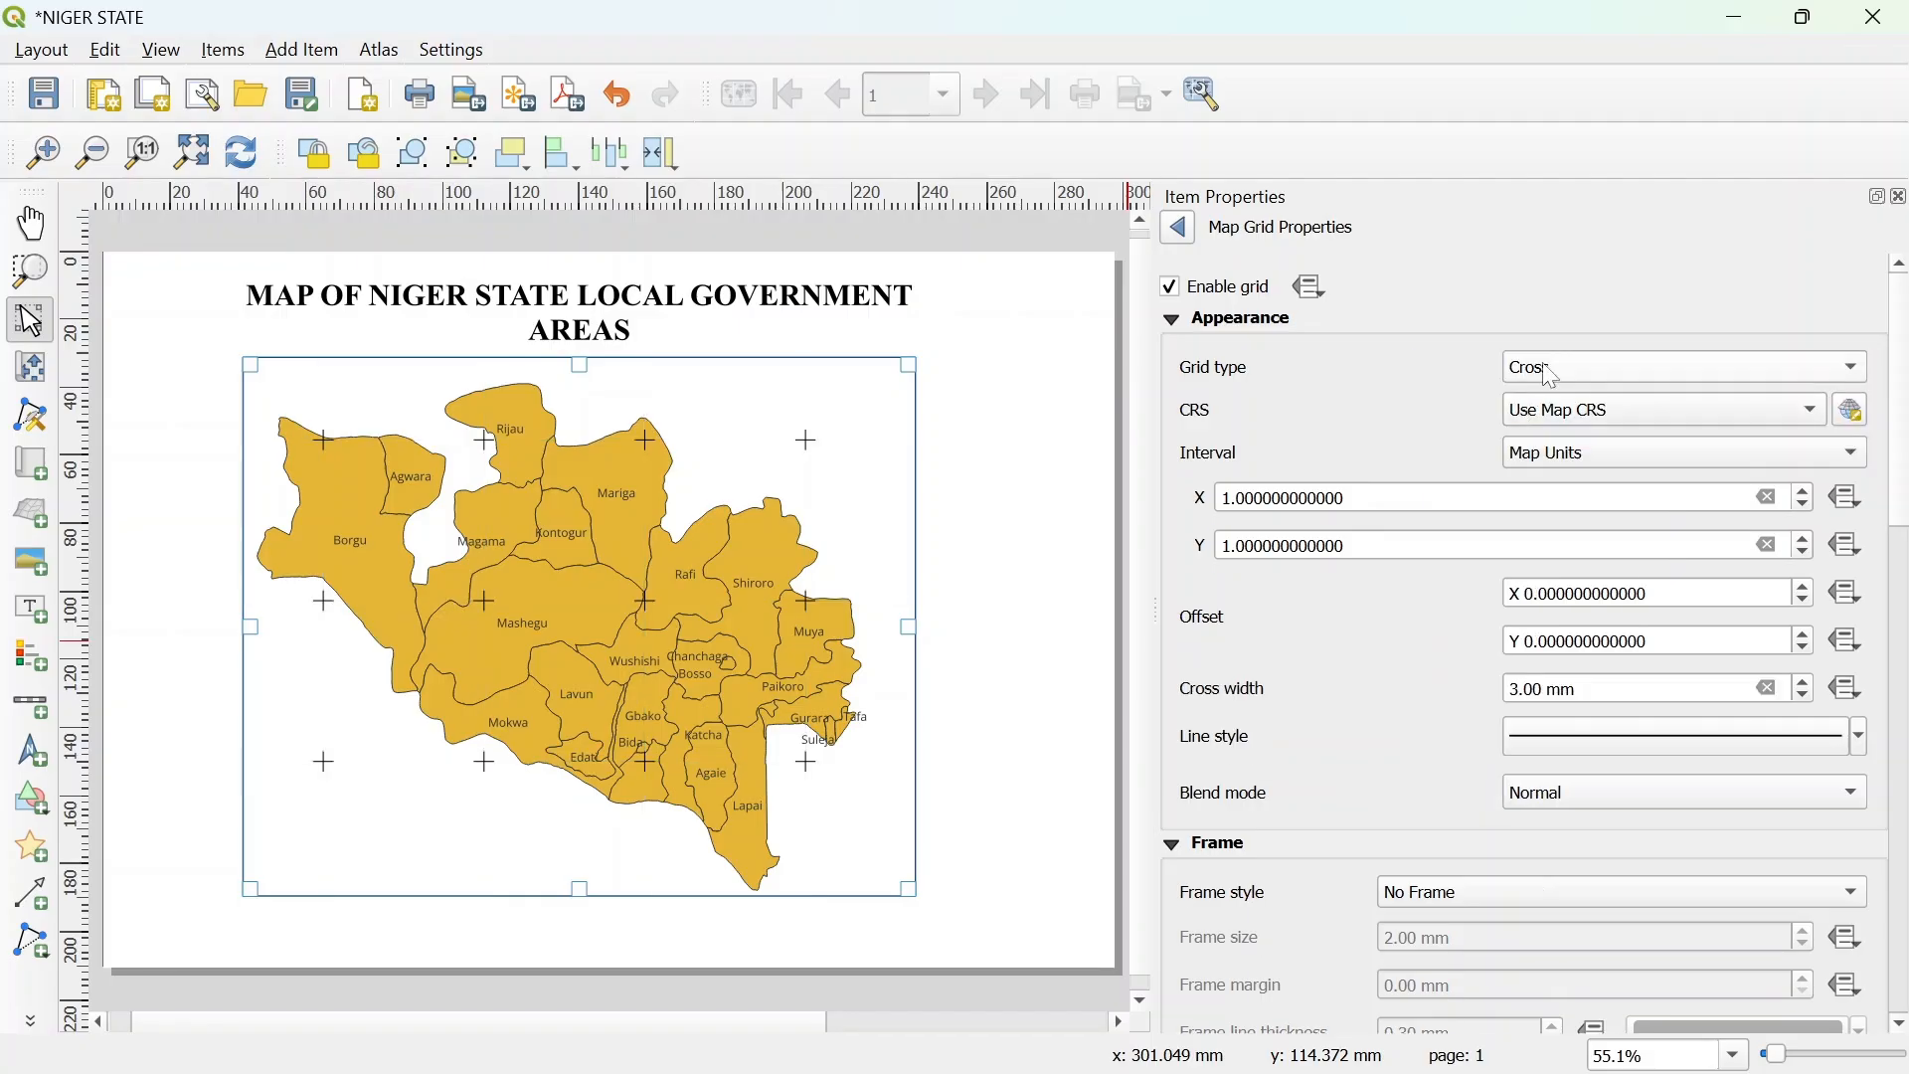
{"action": "left_click", "coordinate": [1551, 378]}
{"action": "left_click", "coordinate": [1533, 398]}
{"action": "left_click", "coordinate": [1563, 362]}
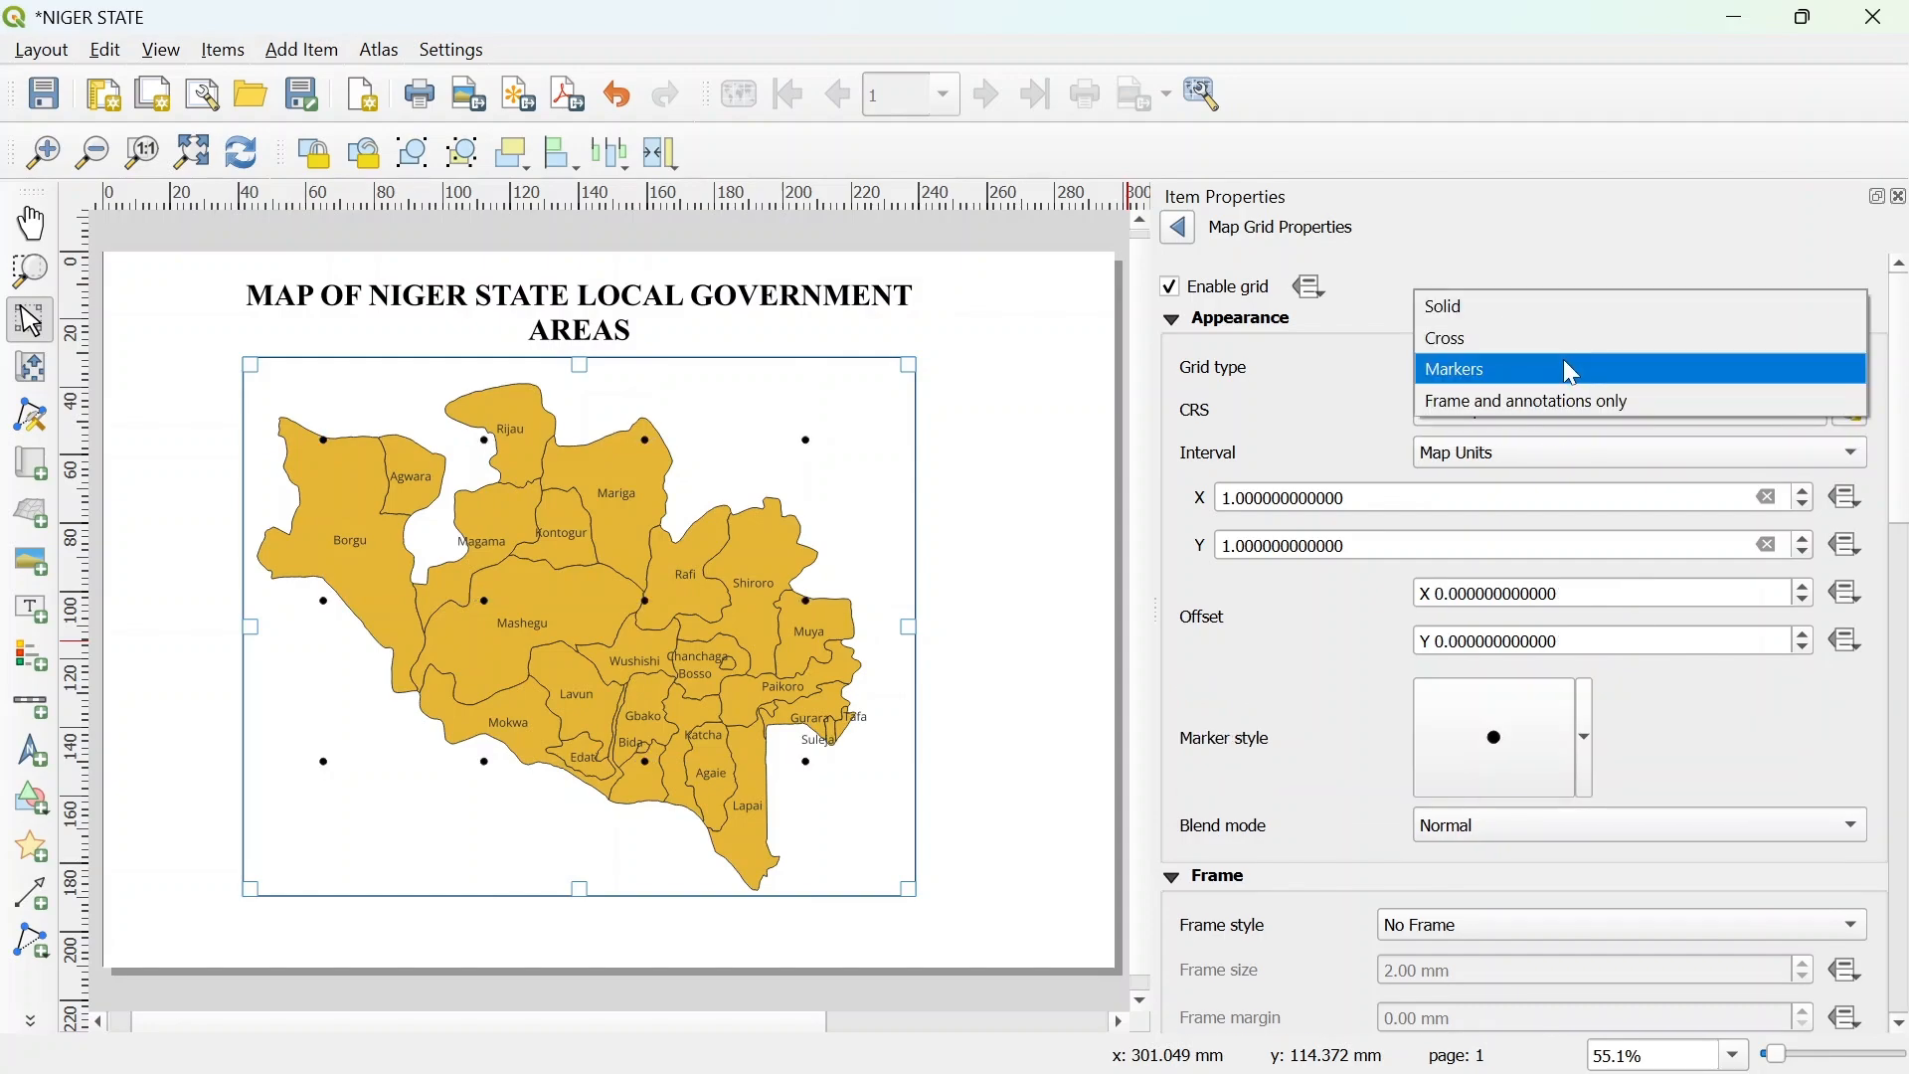
{"action": "left_click", "coordinate": [1547, 401]}
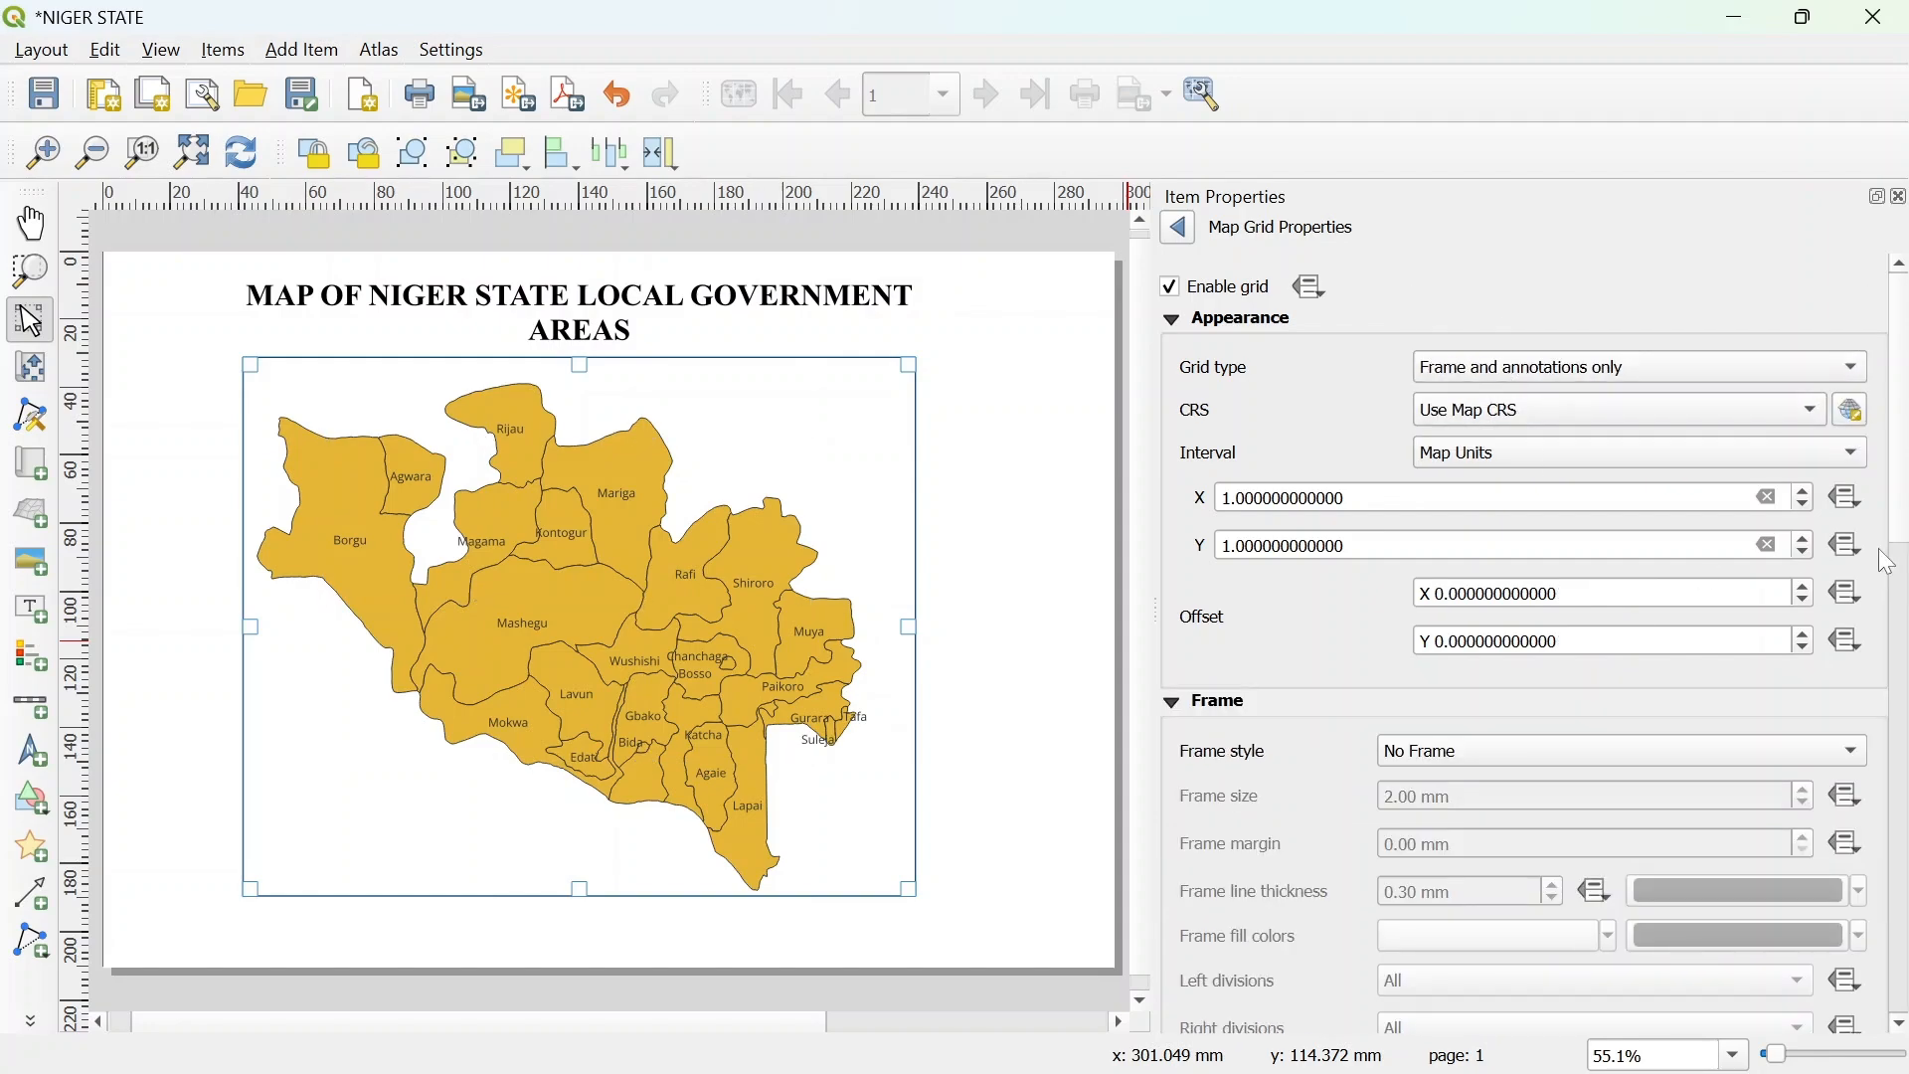
Try Interior Ticks as the grid's frame style, and settle on Exterior Ticks.
{"action": "scroll", "coordinate": [1764, 593], "scroll_direction": "down", "scroll_amount": 4}
{"action": "left_click", "coordinate": [1636, 537]}
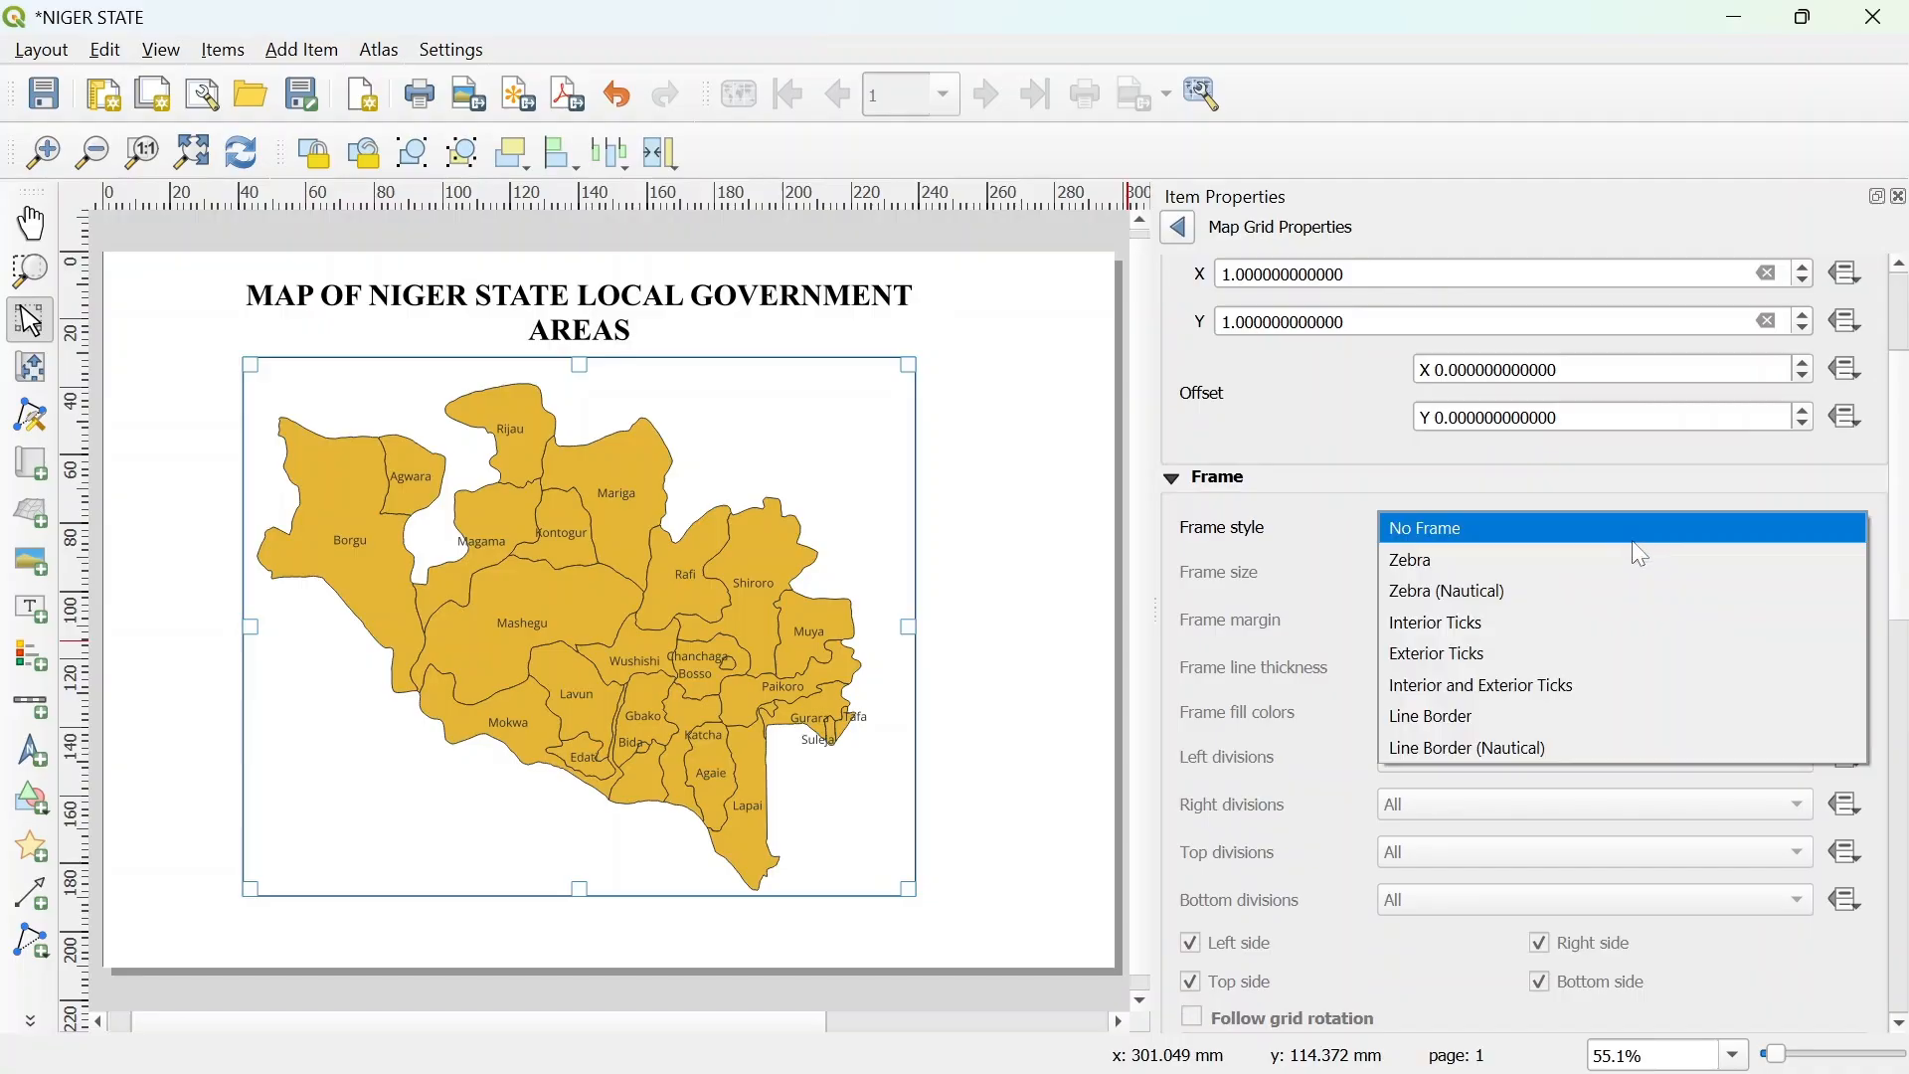
{"action": "left_click", "coordinate": [1477, 626]}
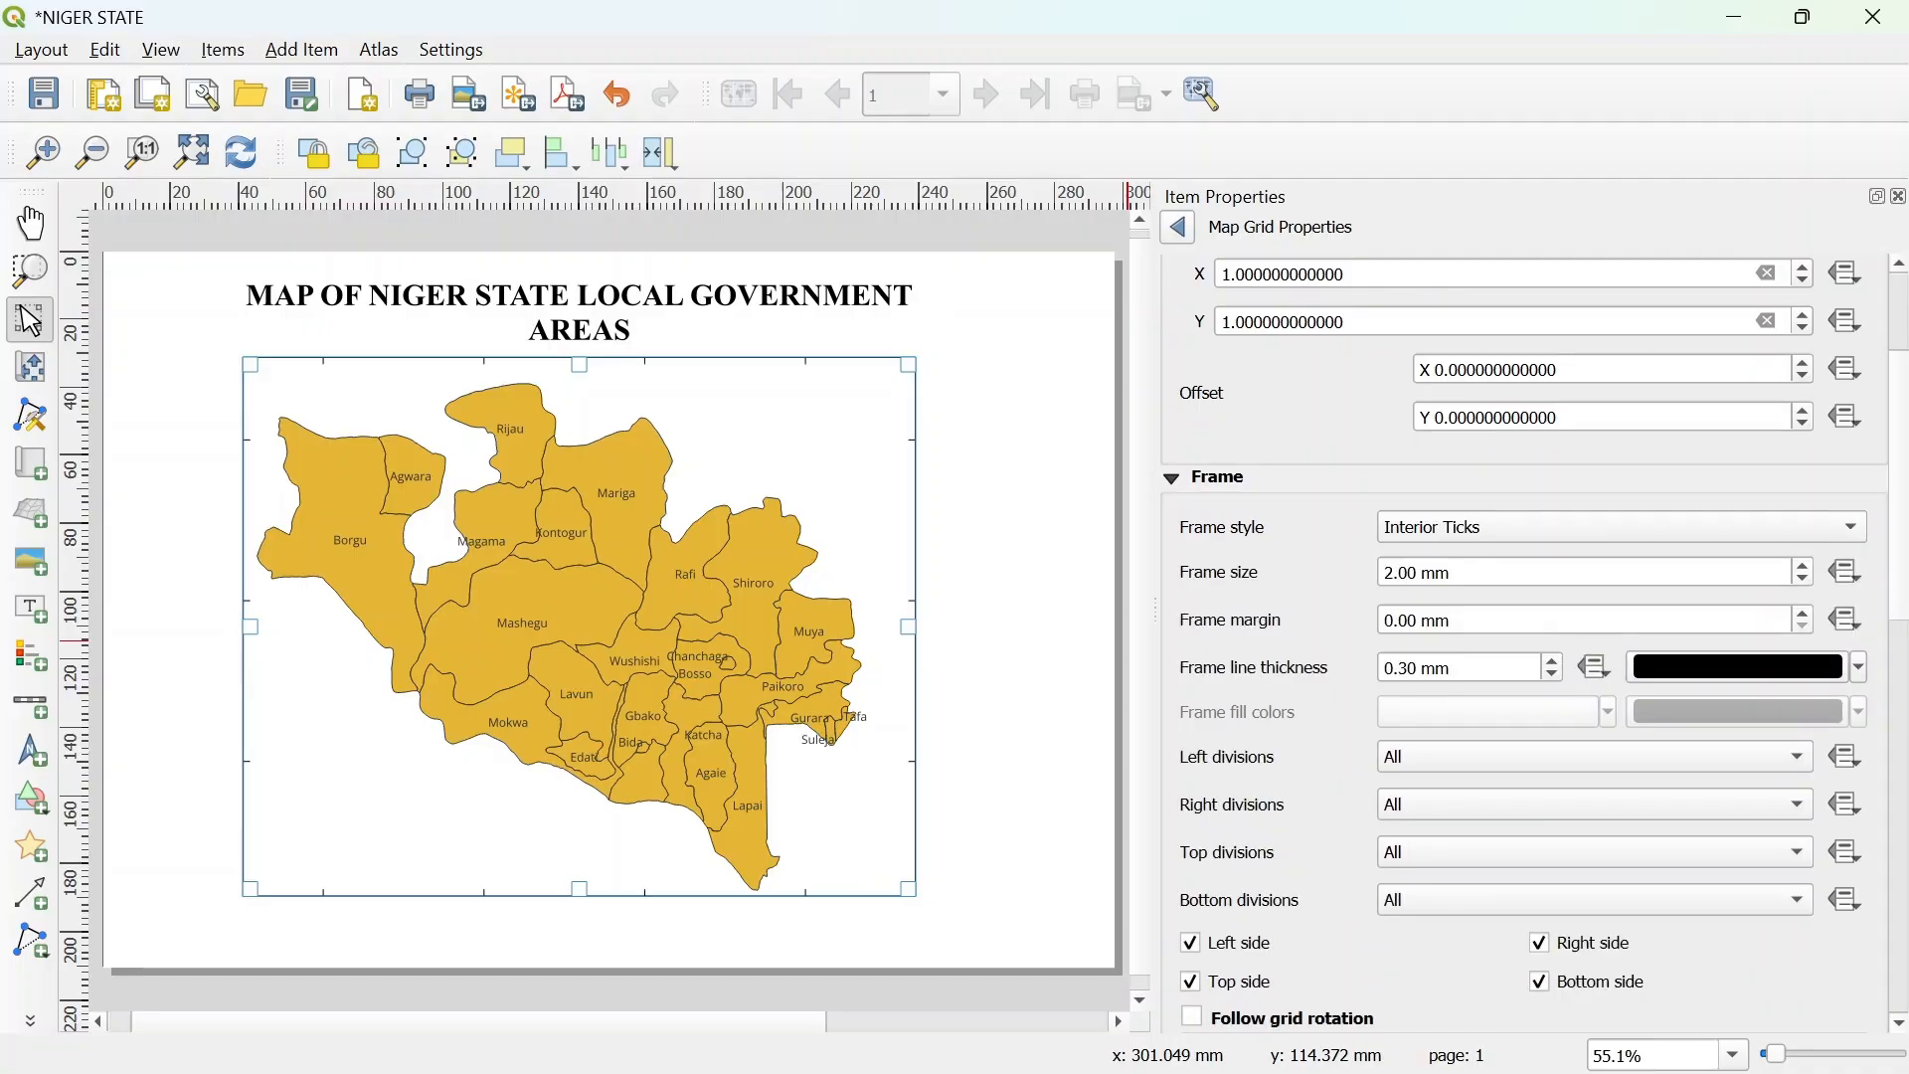
{"action": "left_click", "coordinate": [1509, 522]}
{"action": "left_click", "coordinate": [1499, 559]}
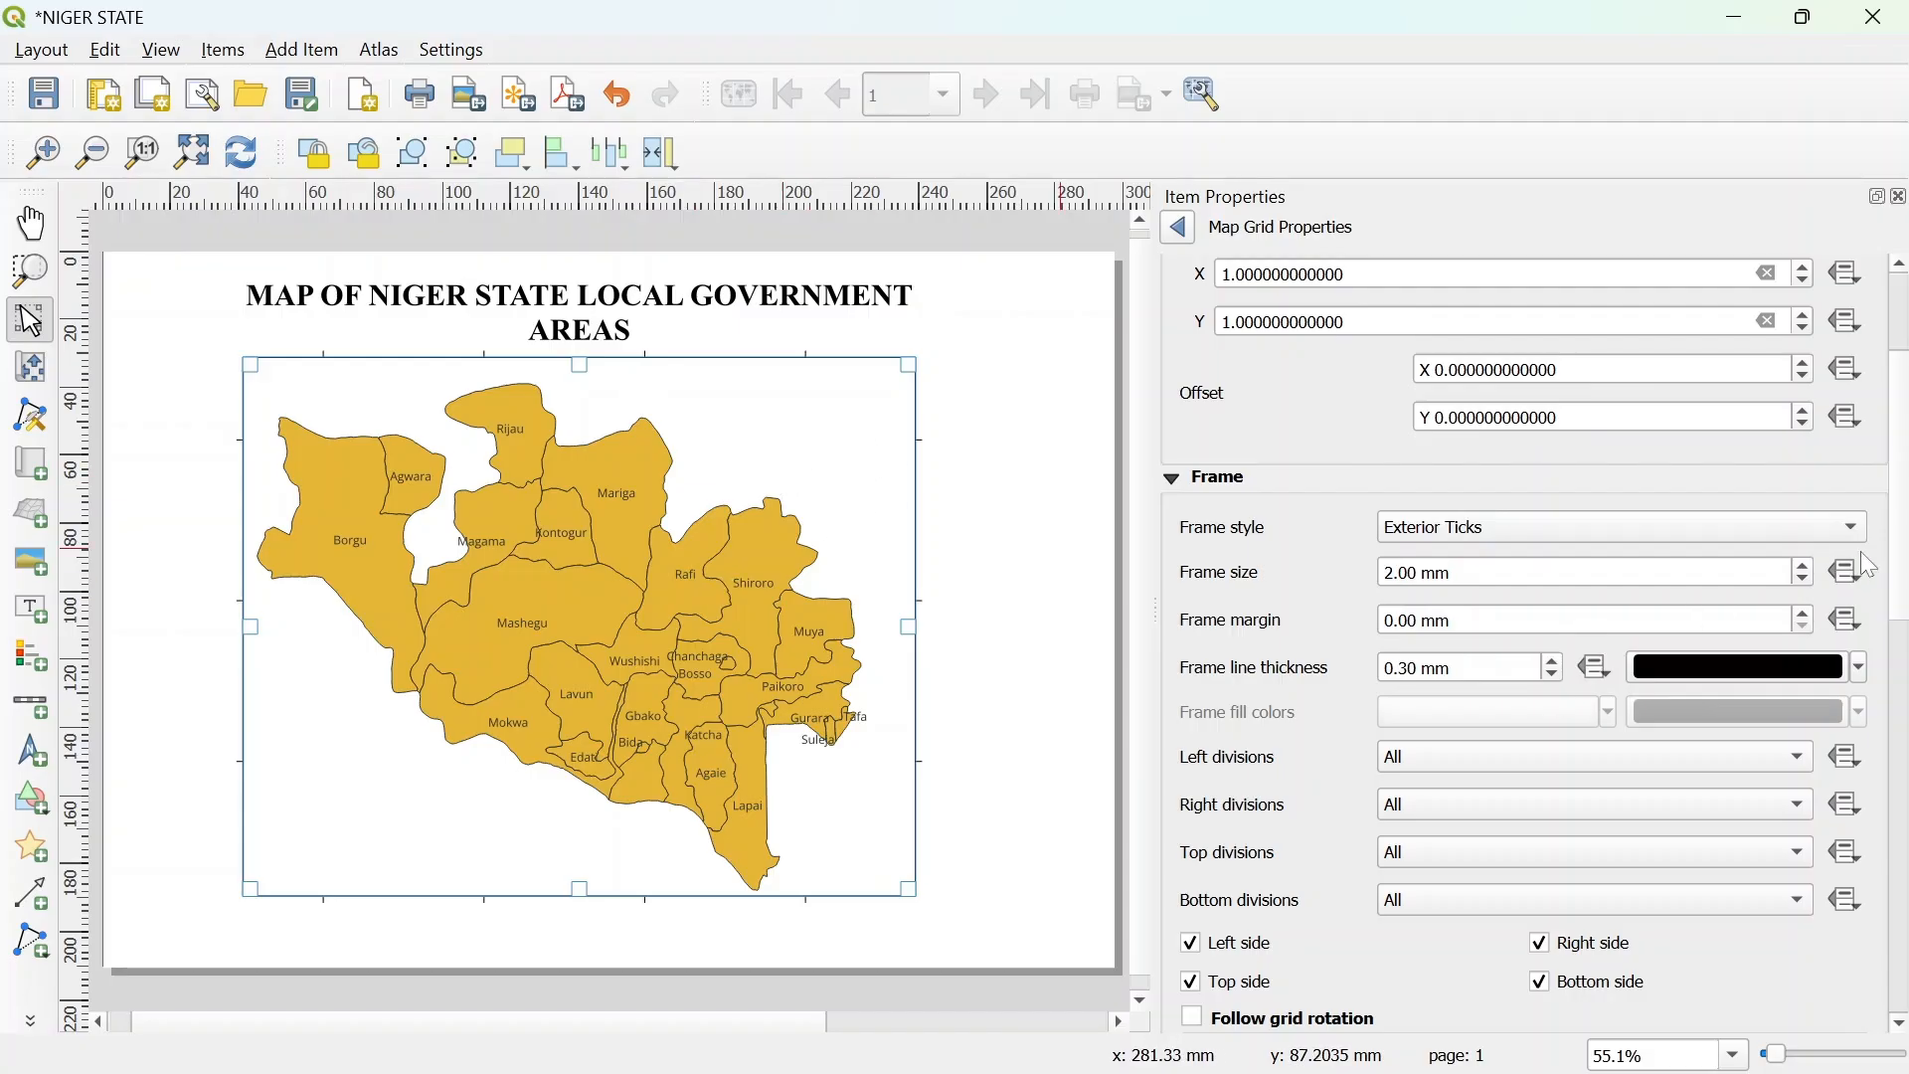
Enable coordinate drawing on the map grid and set its format to Degree, Minute, Second.
{"action": "scroll", "coordinate": [1901, 597], "scroll_direction": "down", "scroll_amount": 5}
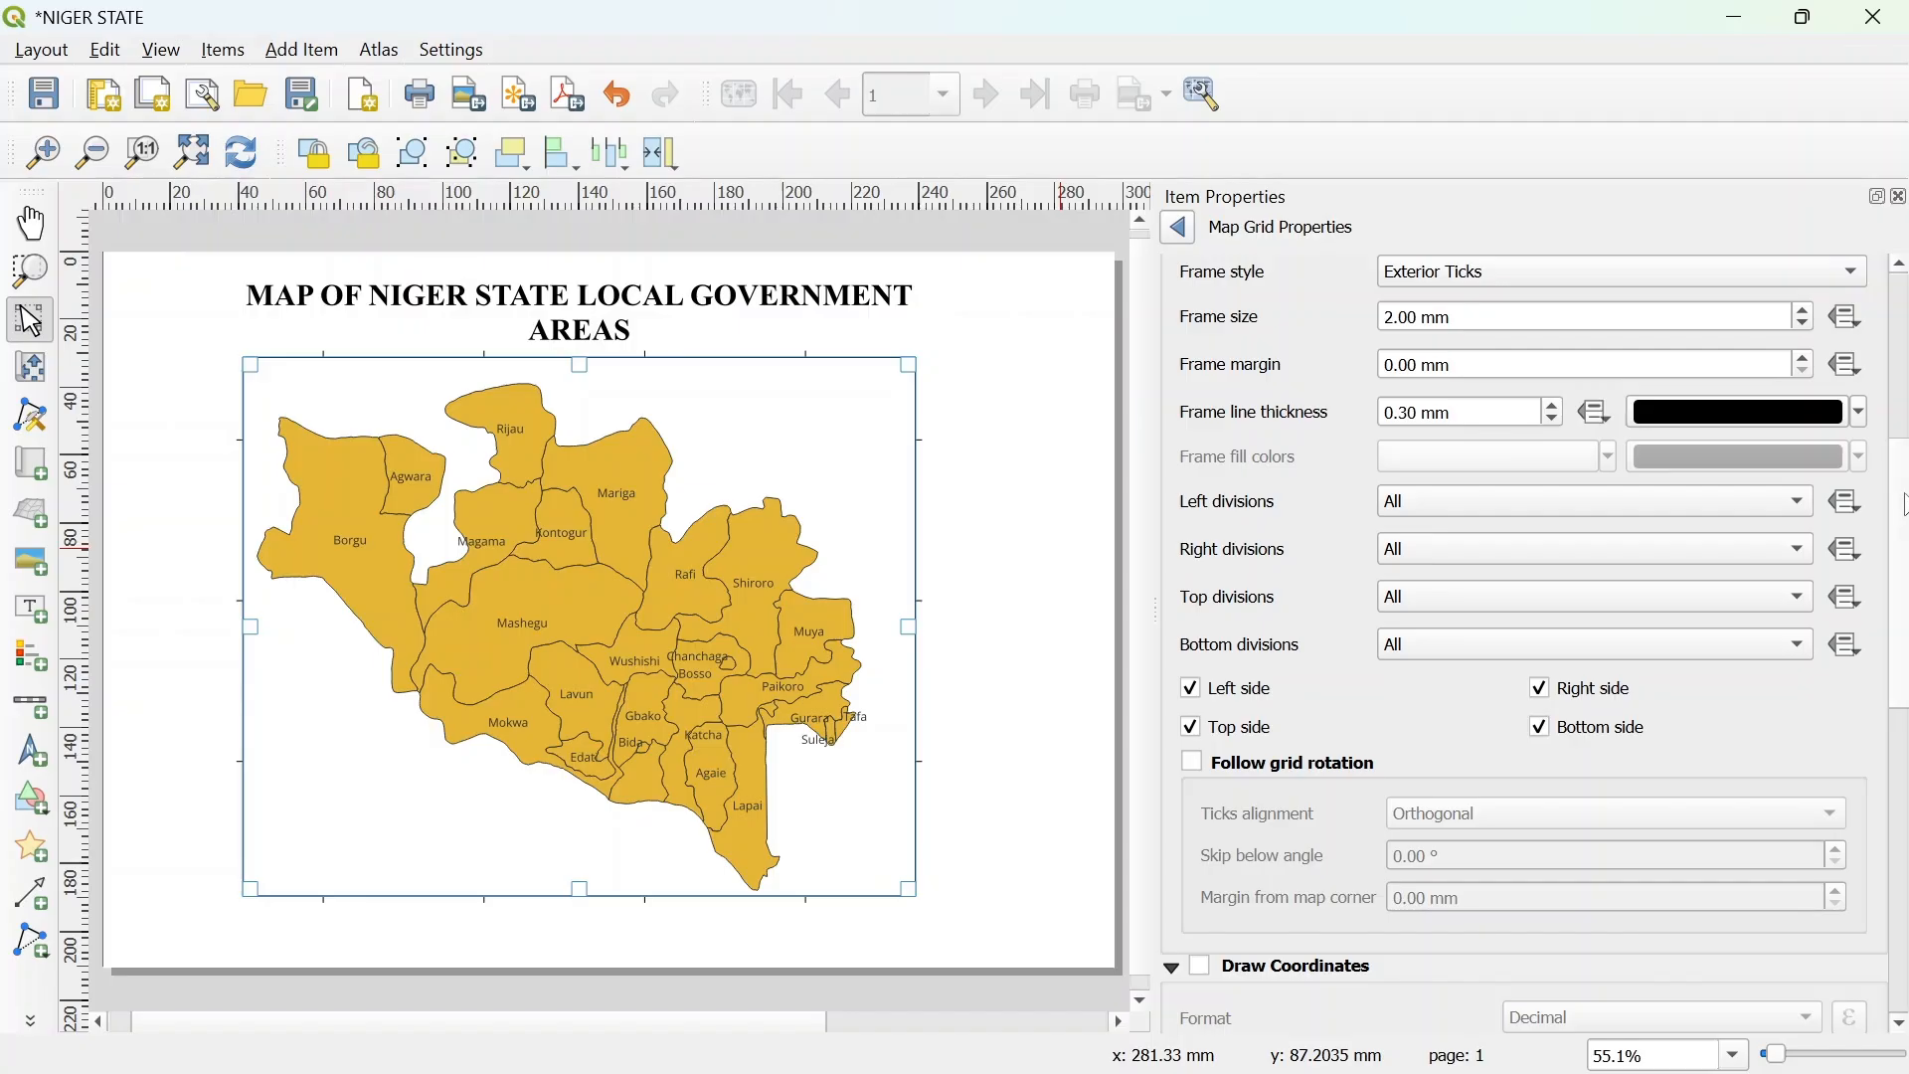
{"action": "left_click", "coordinate": [1902, 766]}
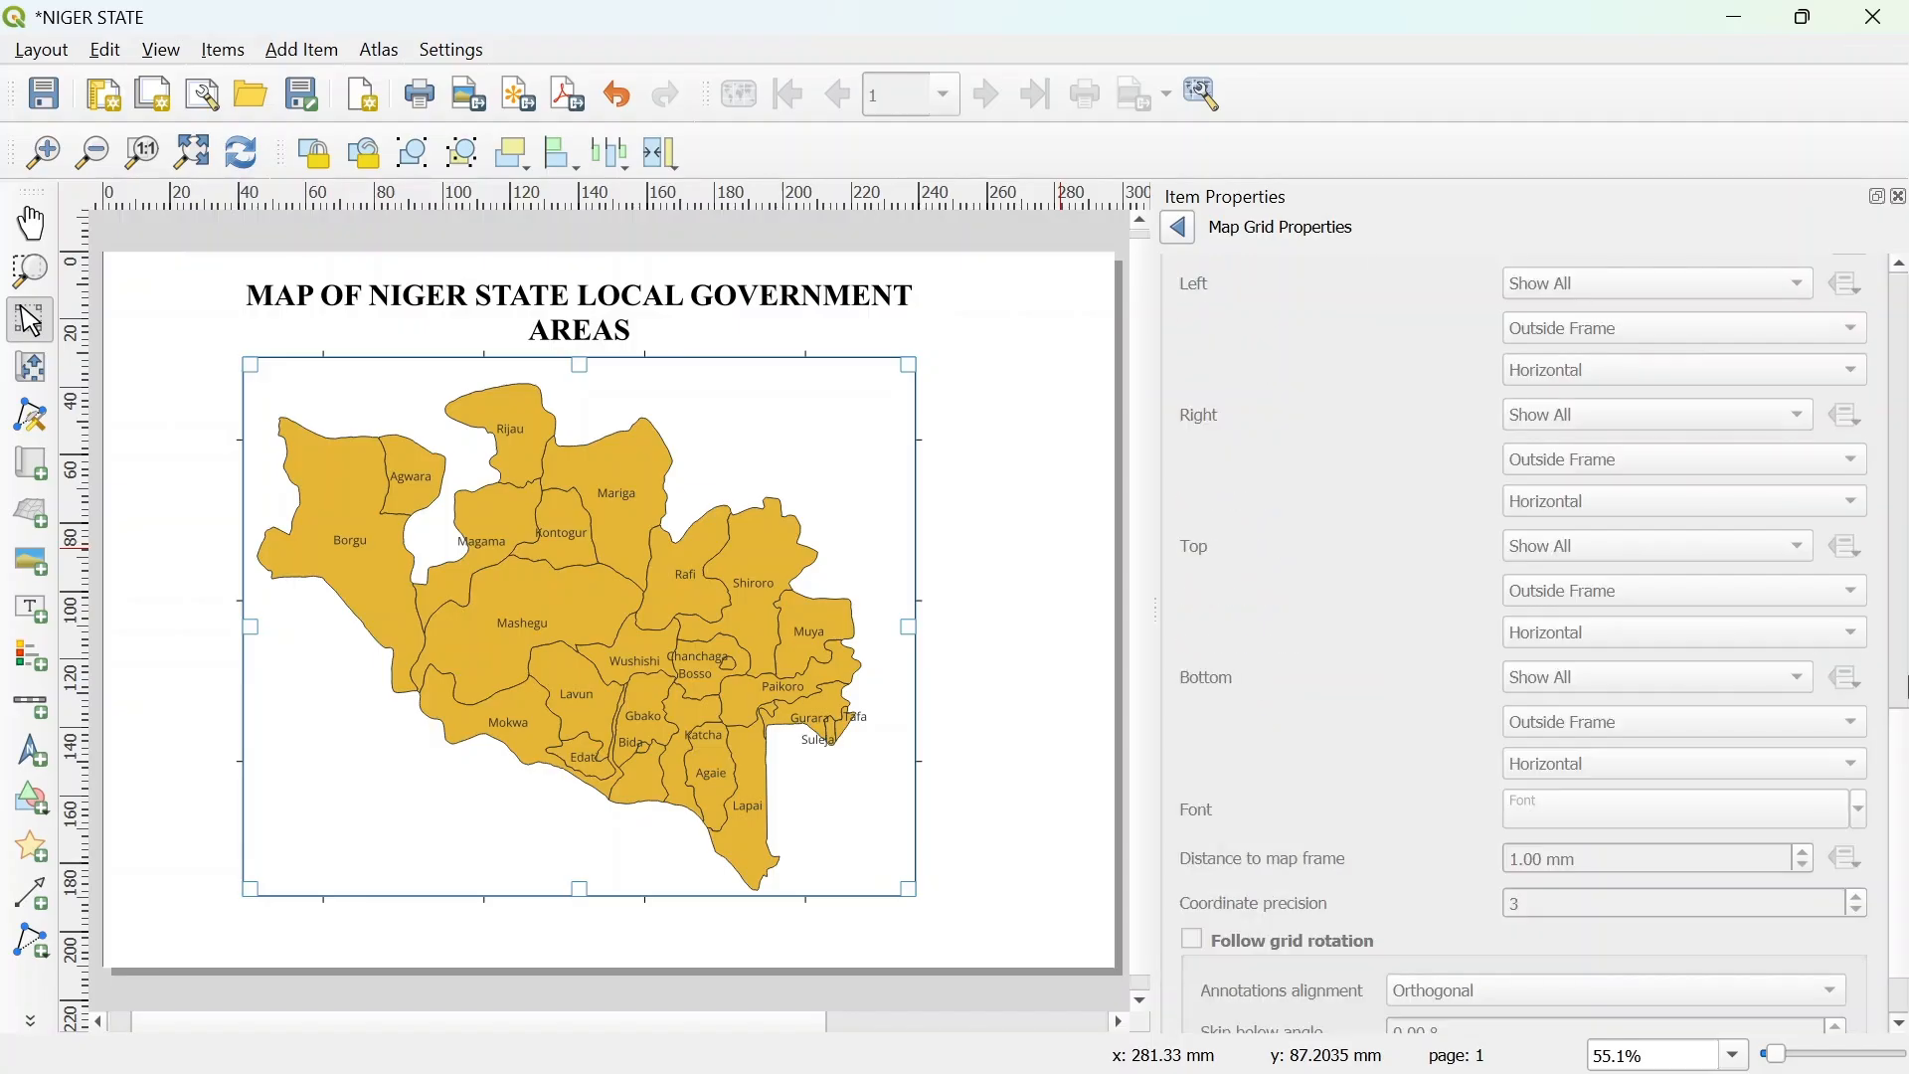
{"action": "left_click", "coordinate": [1902, 652]}
{"action": "mouse_move", "coordinate": [1902, 646]}
{"action": "left_mouse_down"}
{"action": "mouse_move", "coordinate": [1885, 931]}
{"action": "mouse_move", "coordinate": [1879, 809]}
{"action": "mouse_move", "coordinate": [1876, 897]}
{"action": "mouse_move", "coordinate": [1691, 785]}
{"action": "left_mouse_up"}
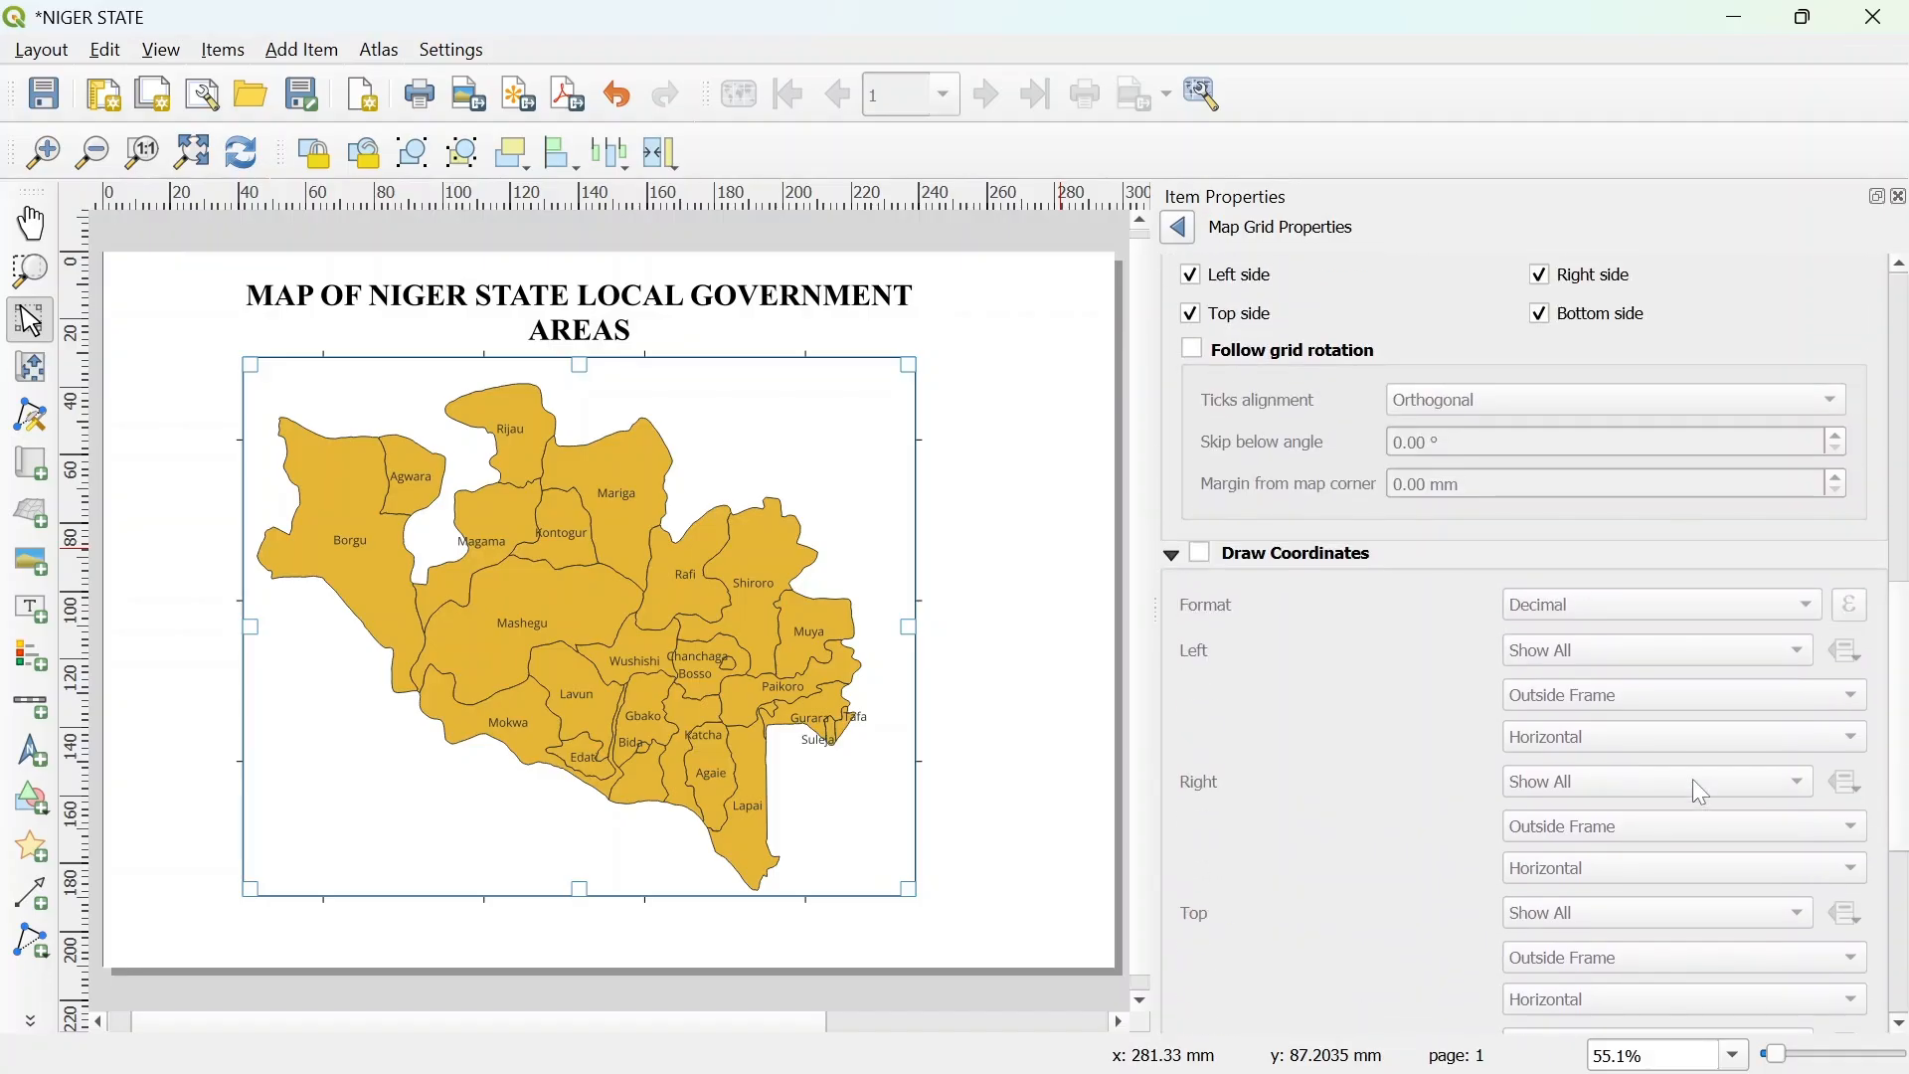
{"action": "left_click", "coordinate": [1203, 553]}
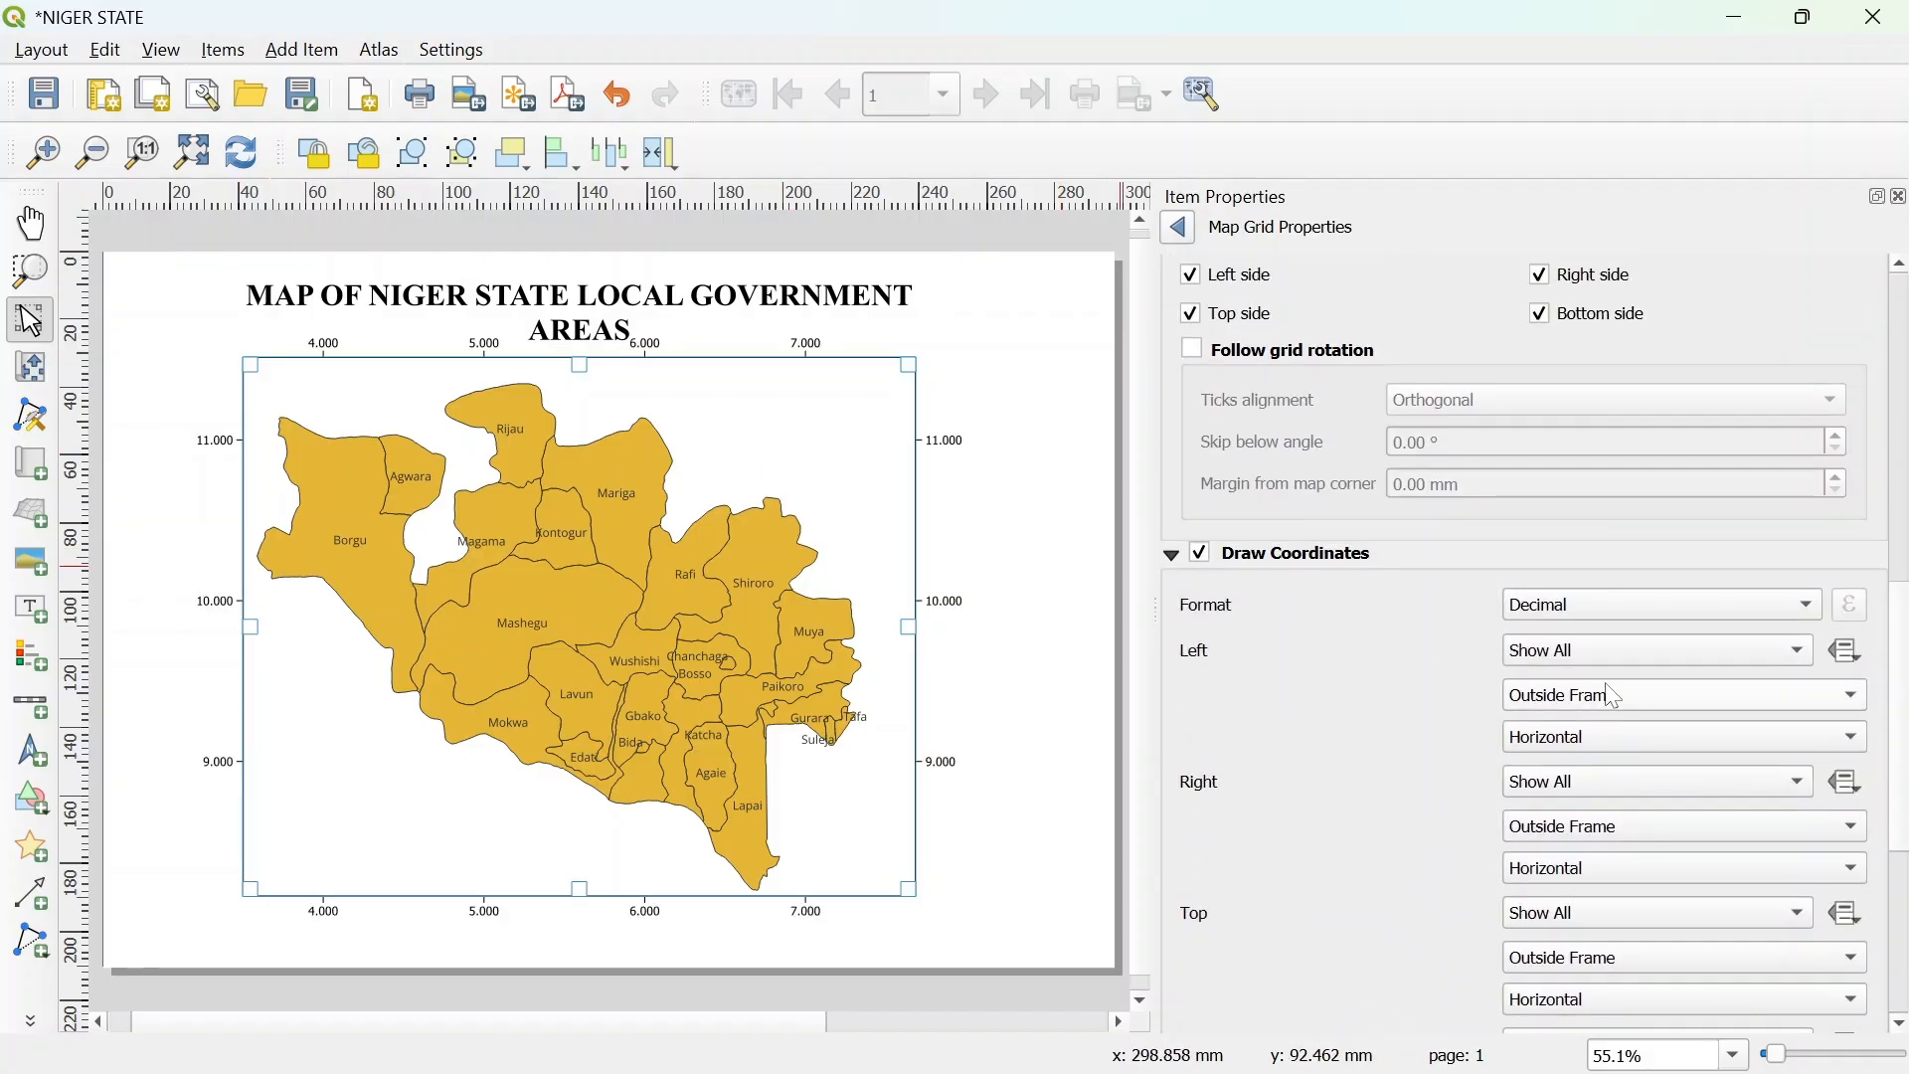
{"action": "left_click", "coordinate": [1634, 602]}
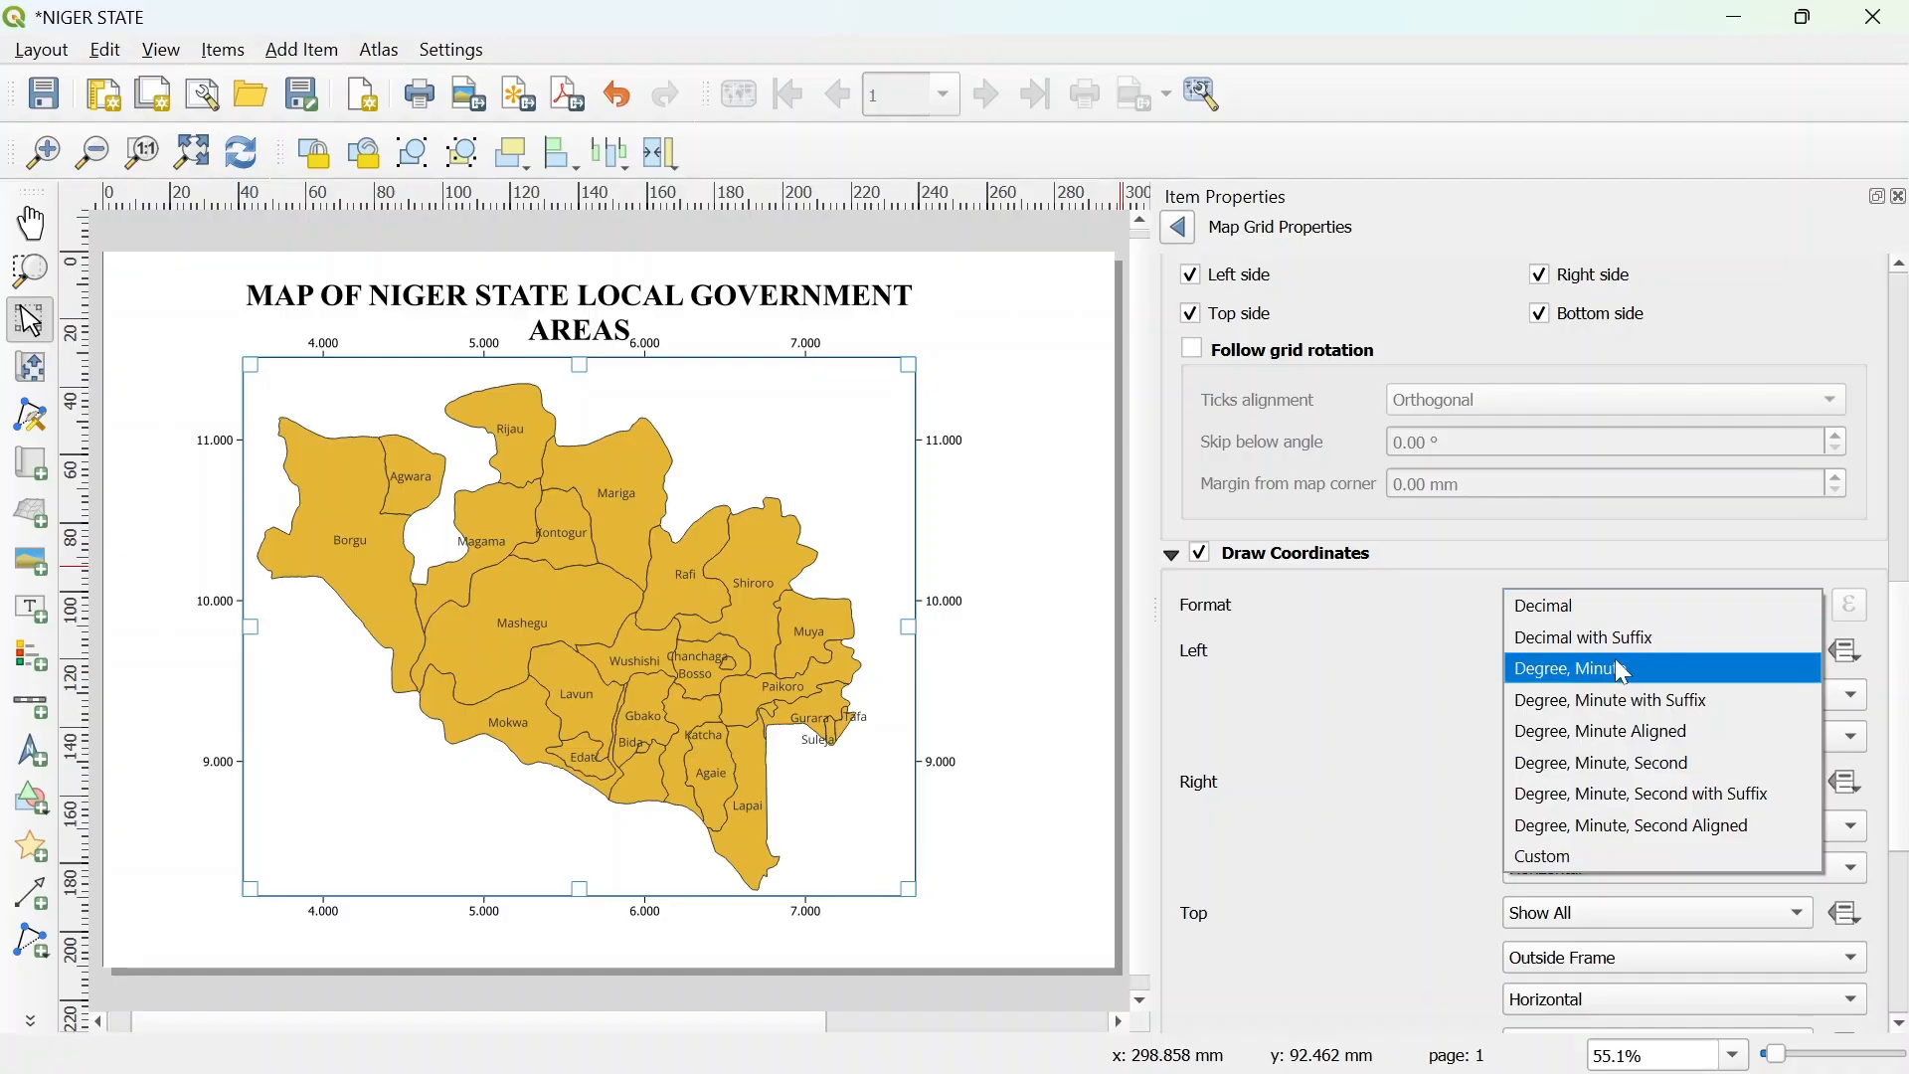
{"action": "left_click", "coordinate": [1652, 766]}
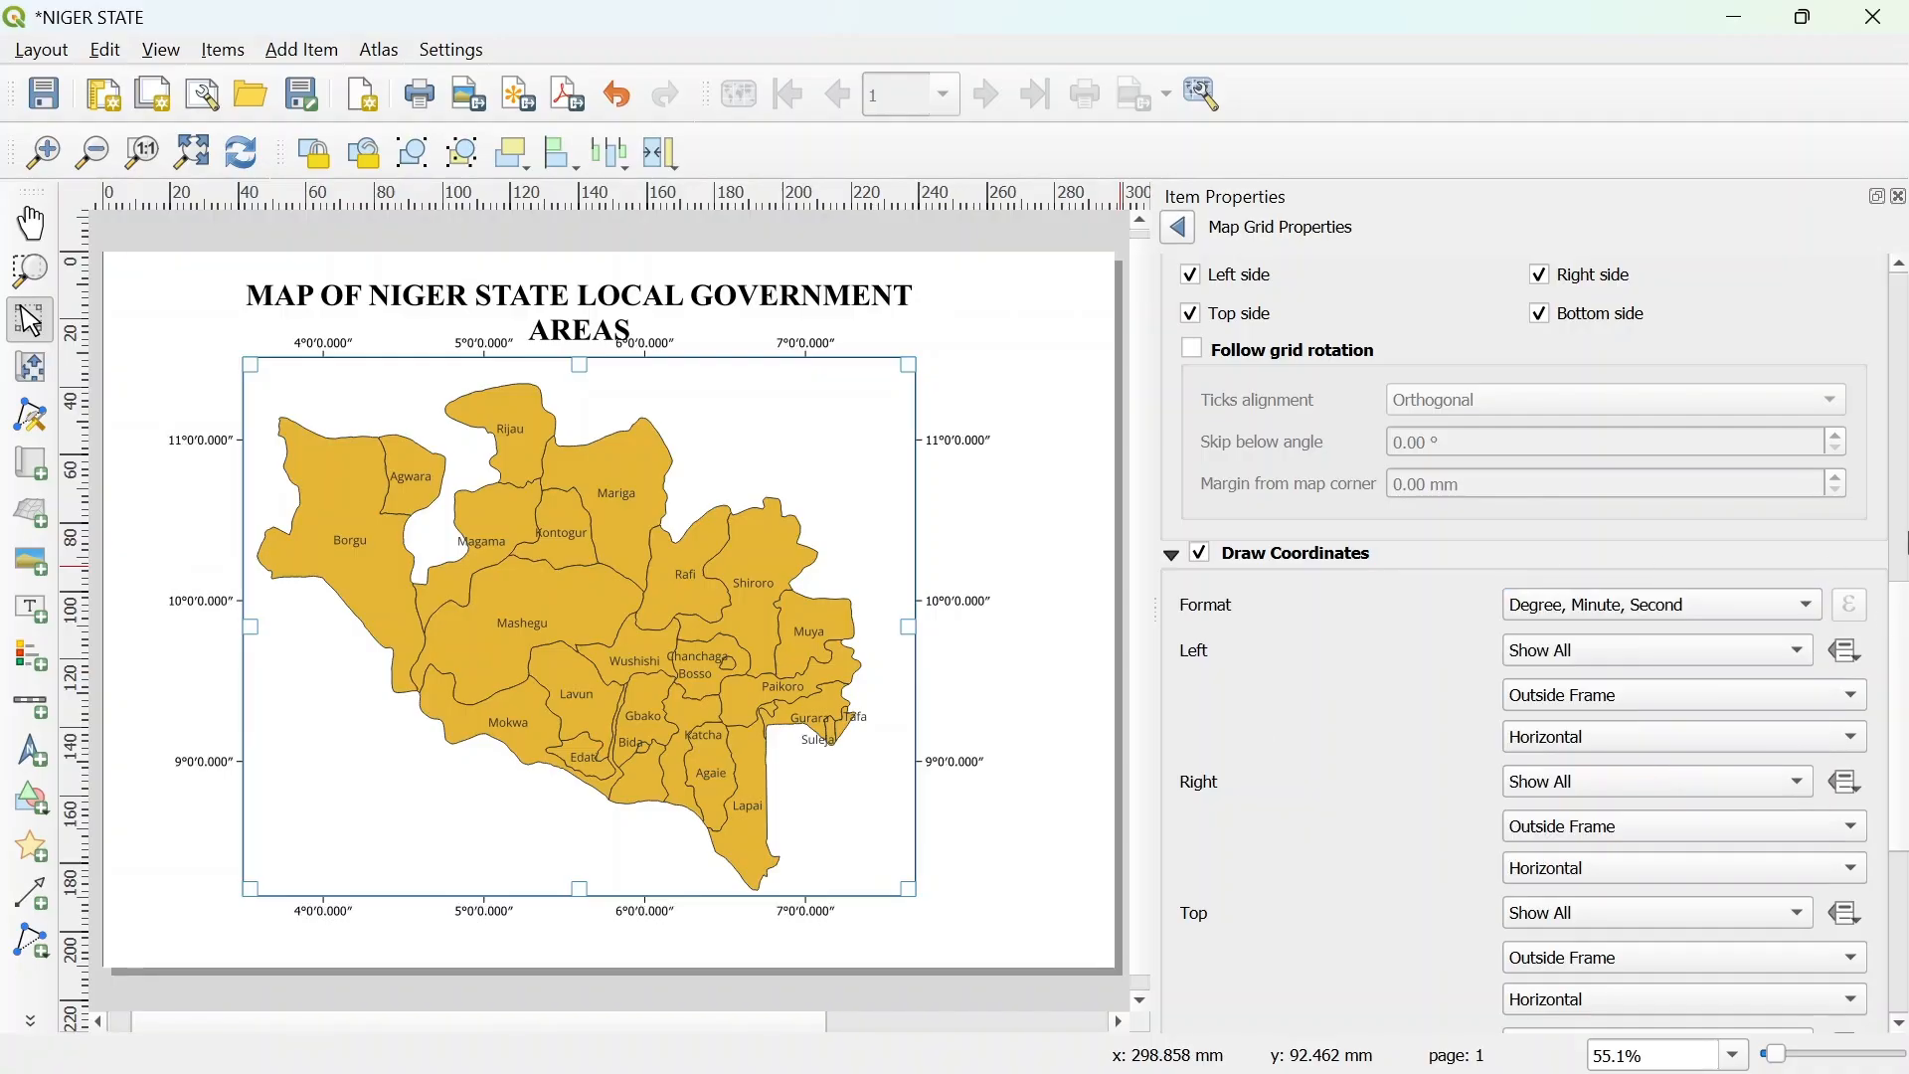
Orient the grid coordinates on the map's left and right sides as Vertical Ascending.
{"action": "left_click_drag", "start_coordinate": [1898, 629], "coordinate": [1902, 718]}
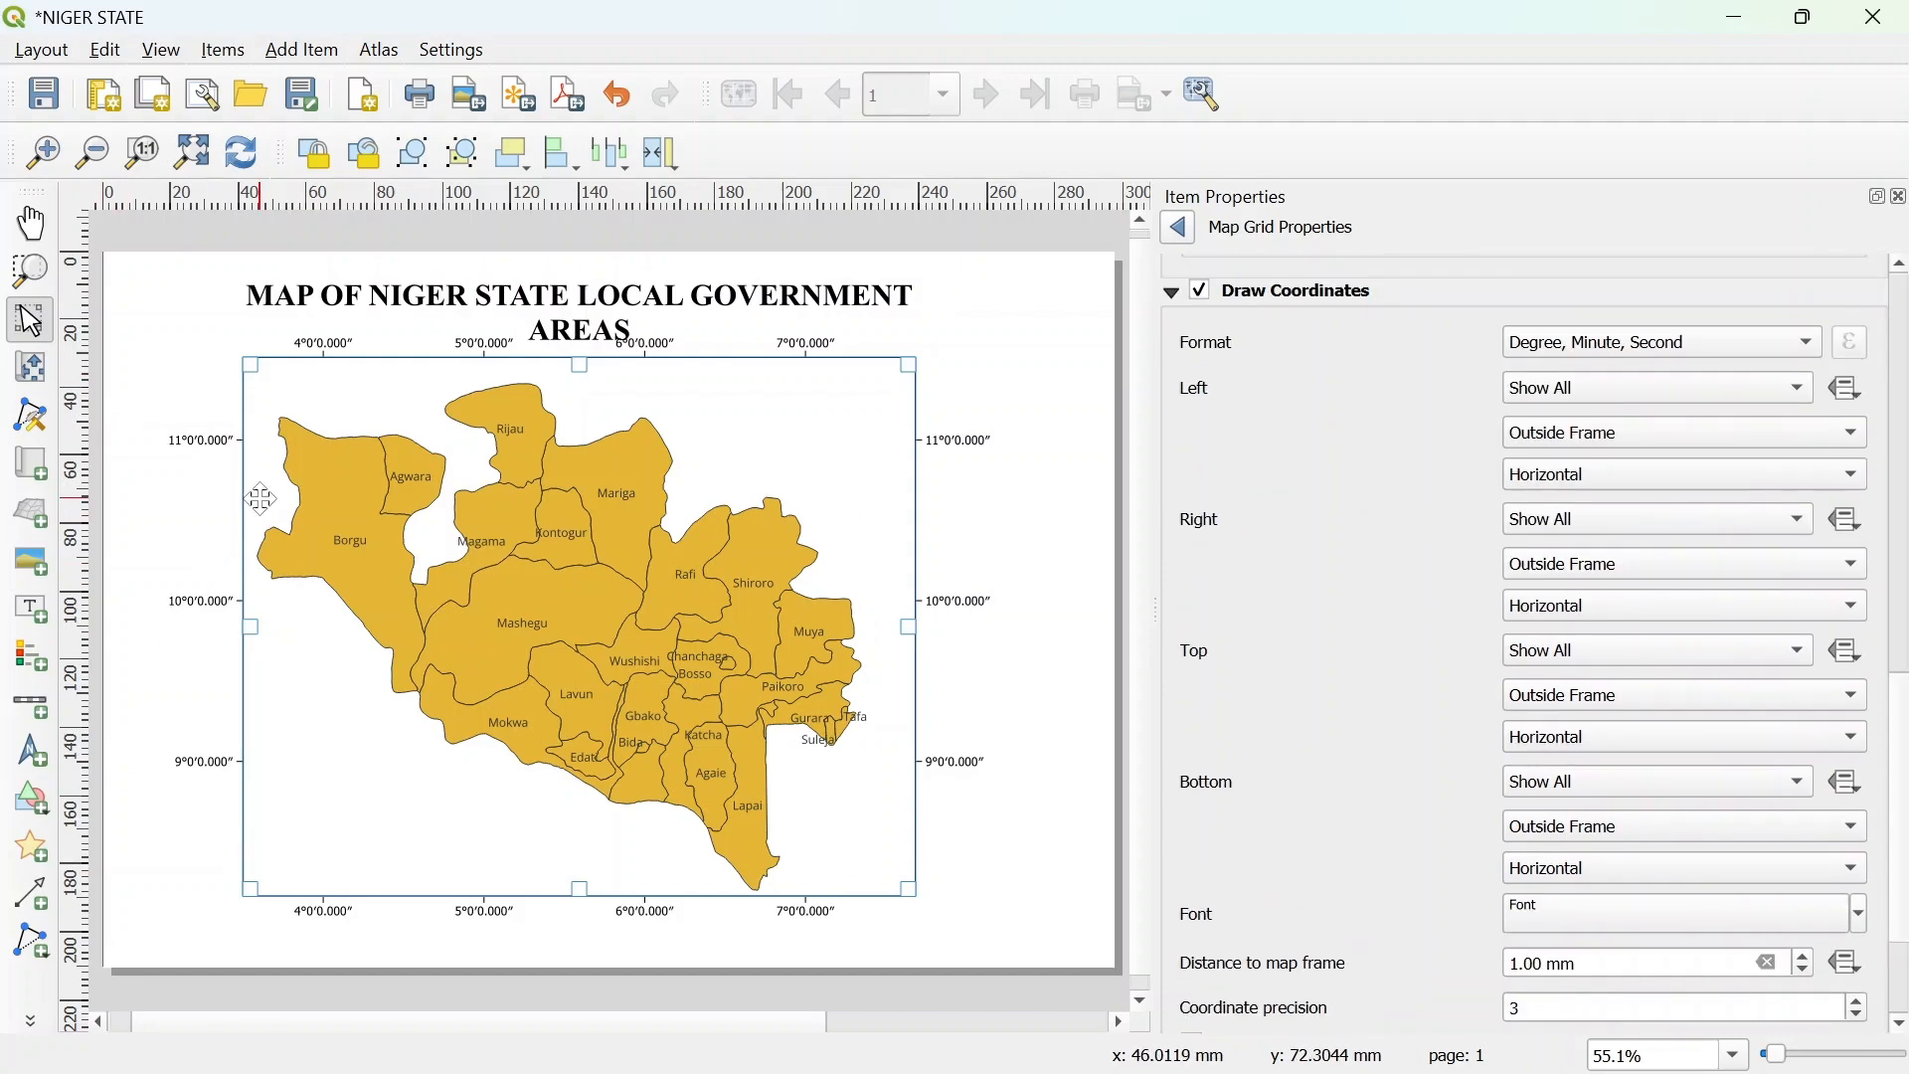
{"action": "left_click", "coordinate": [1576, 474]}
{"action": "left_click", "coordinate": [1577, 507]}
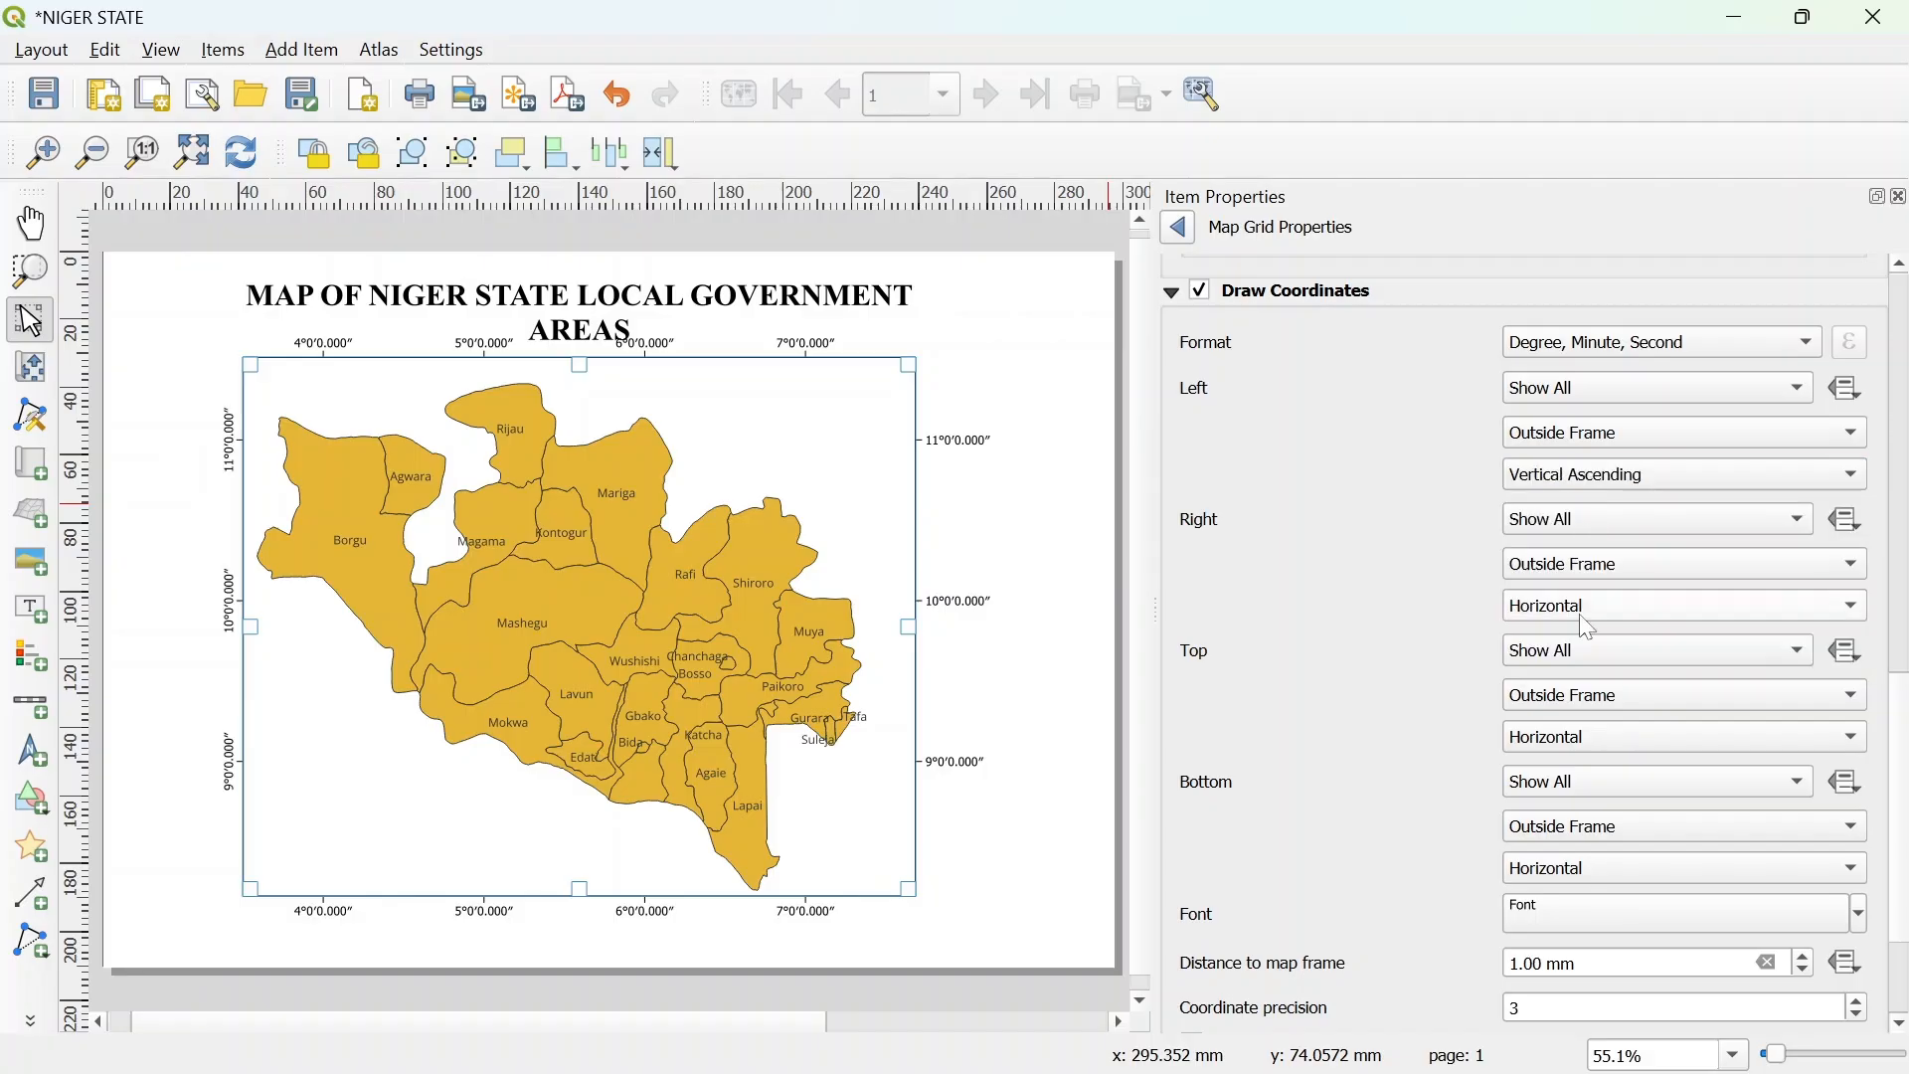
{"action": "left_click", "coordinate": [1581, 616]}
{"action": "left_click", "coordinate": [1578, 633]}
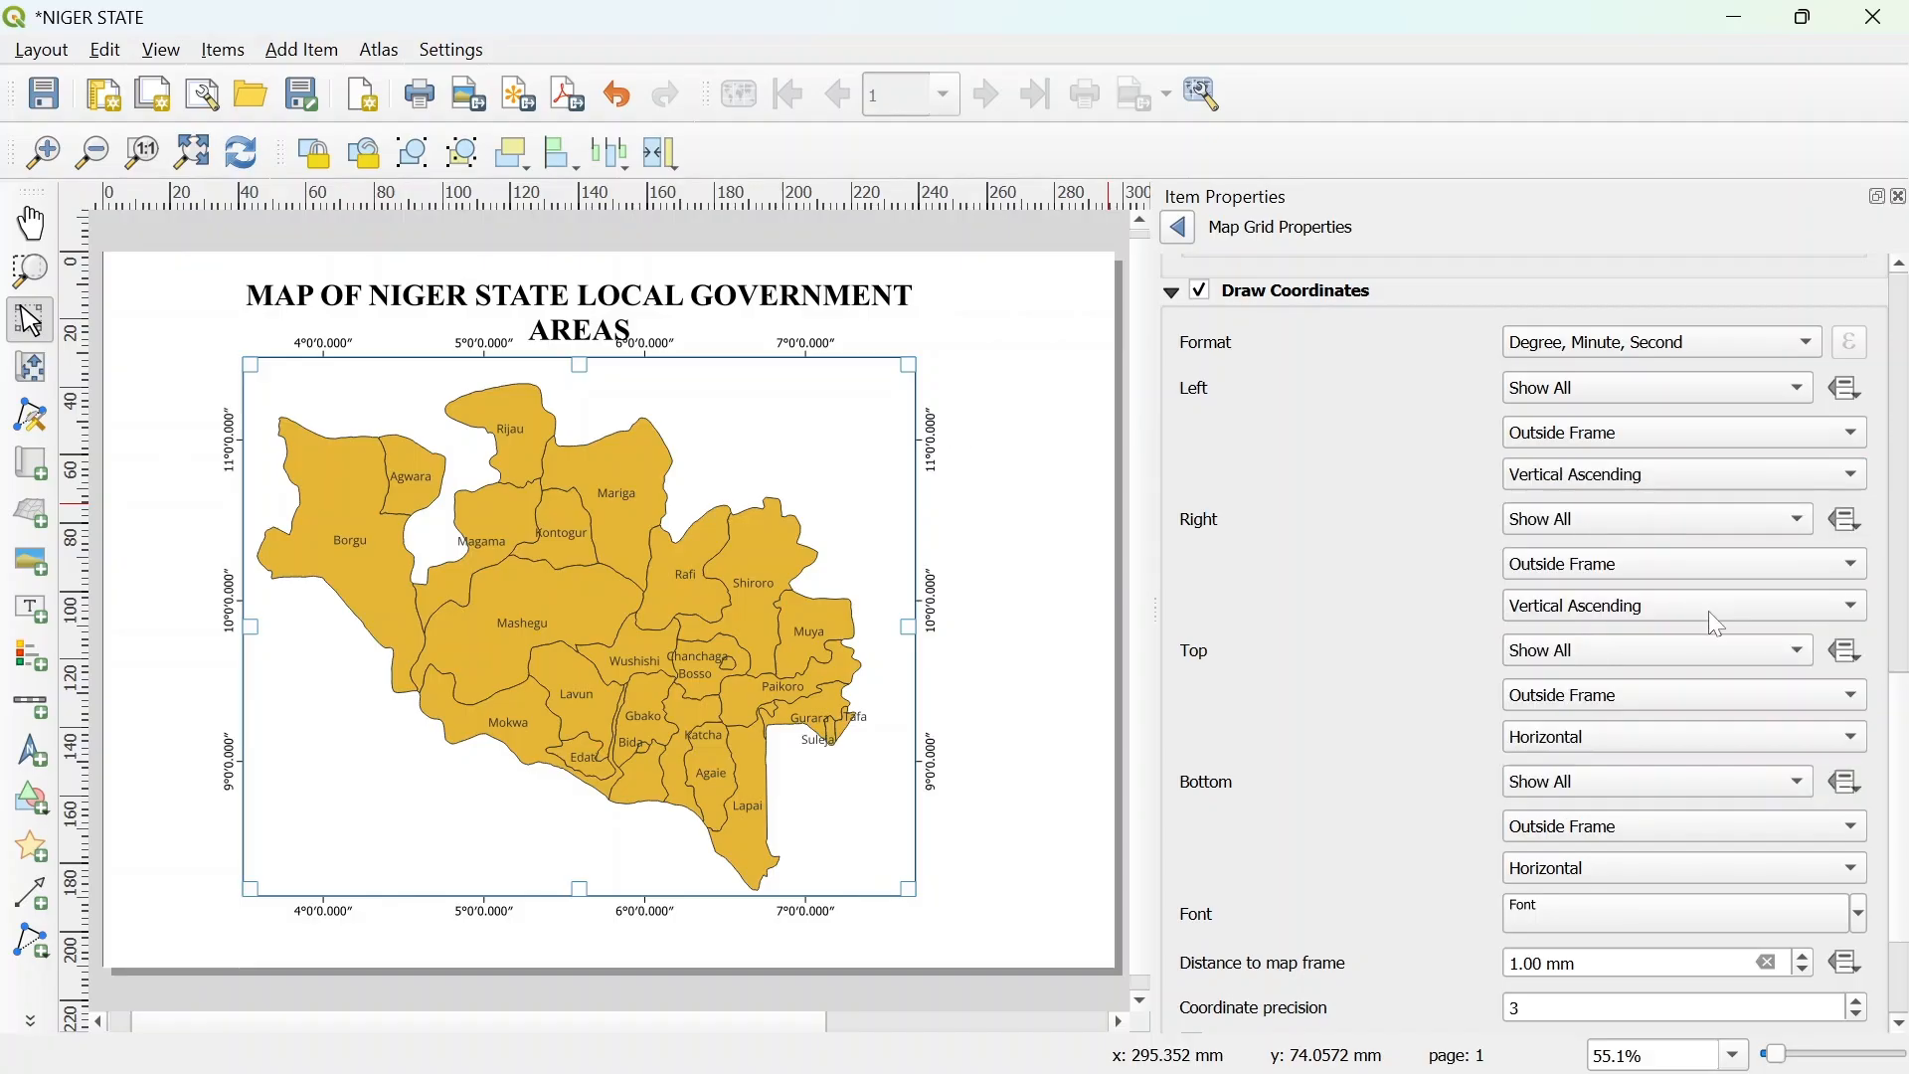
Set the coordinate precision of the grid annotations to 0.
{"action": "scroll", "coordinate": [1903, 666], "scroll_direction": "up", "scroll_amount": 10}
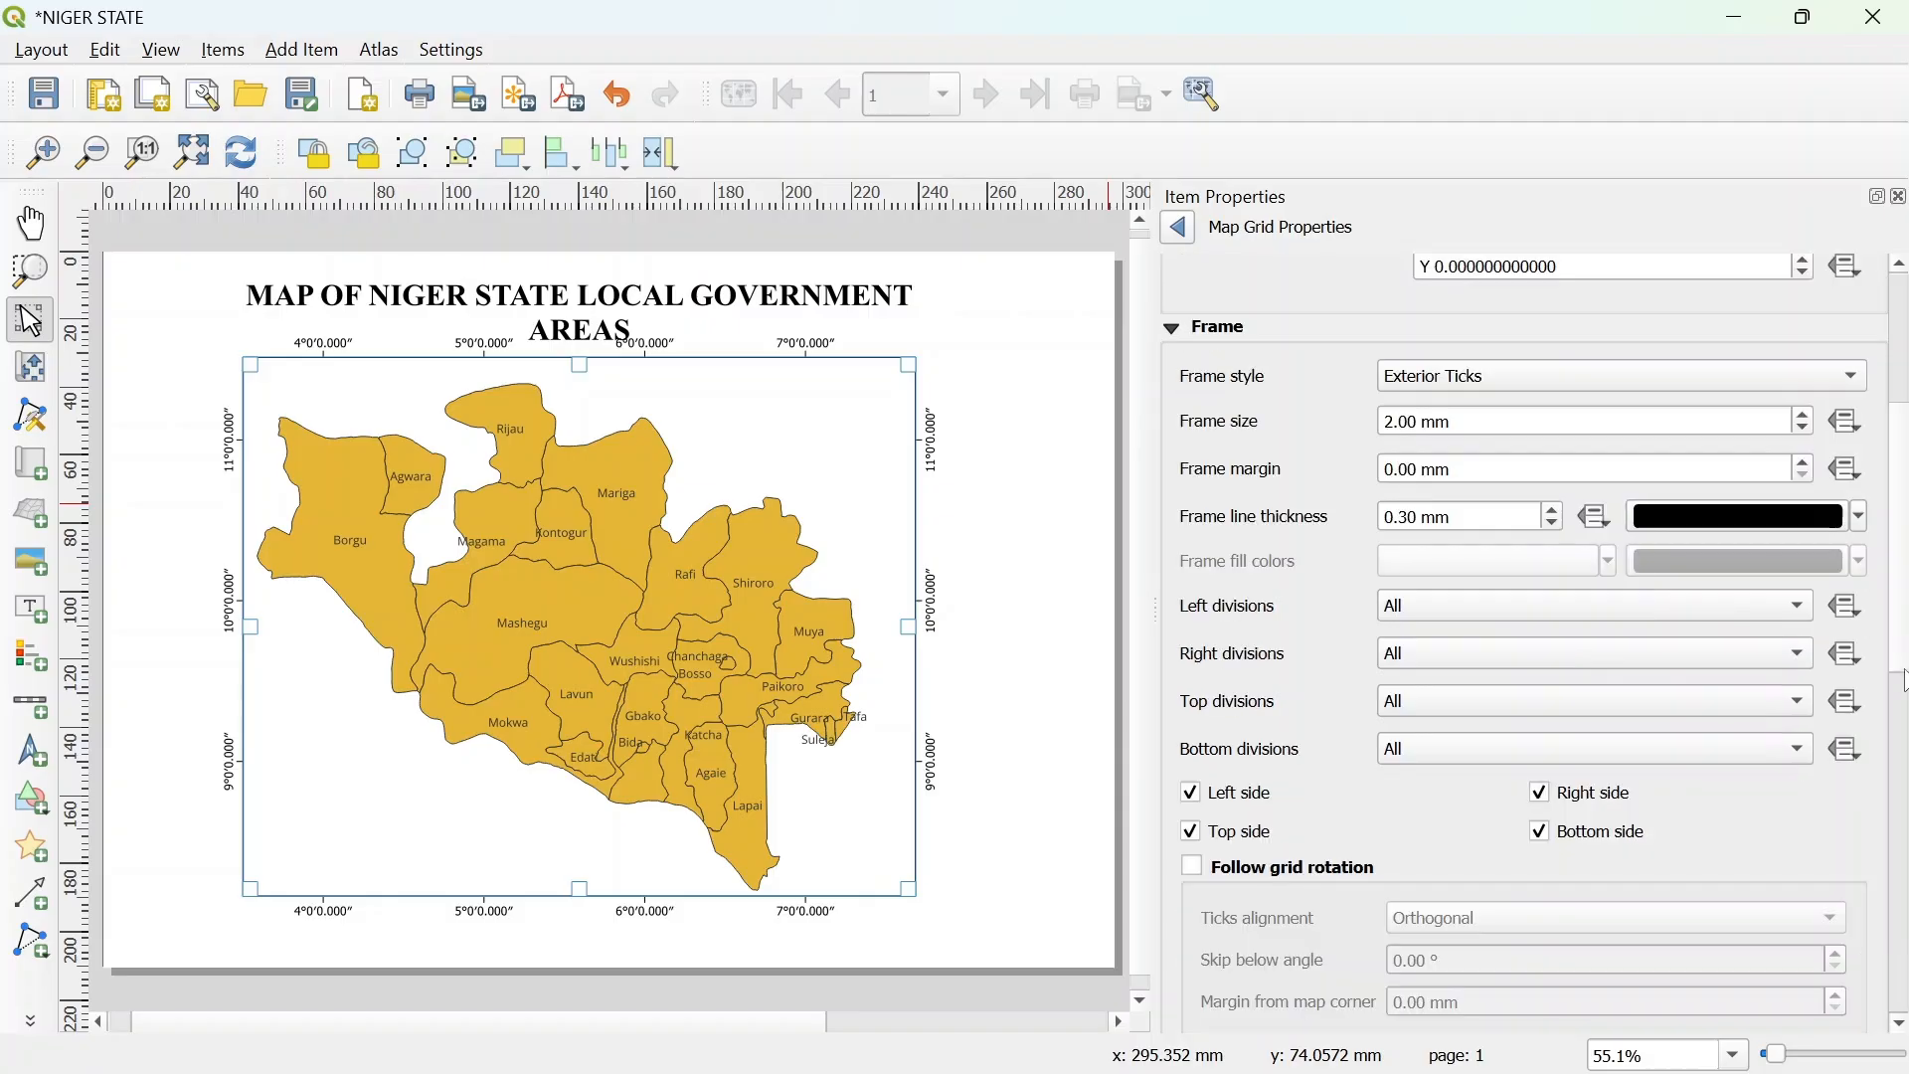
{"action": "scroll", "coordinate": [1903, 666], "scroll_direction": "down", "scroll_amount": 10}
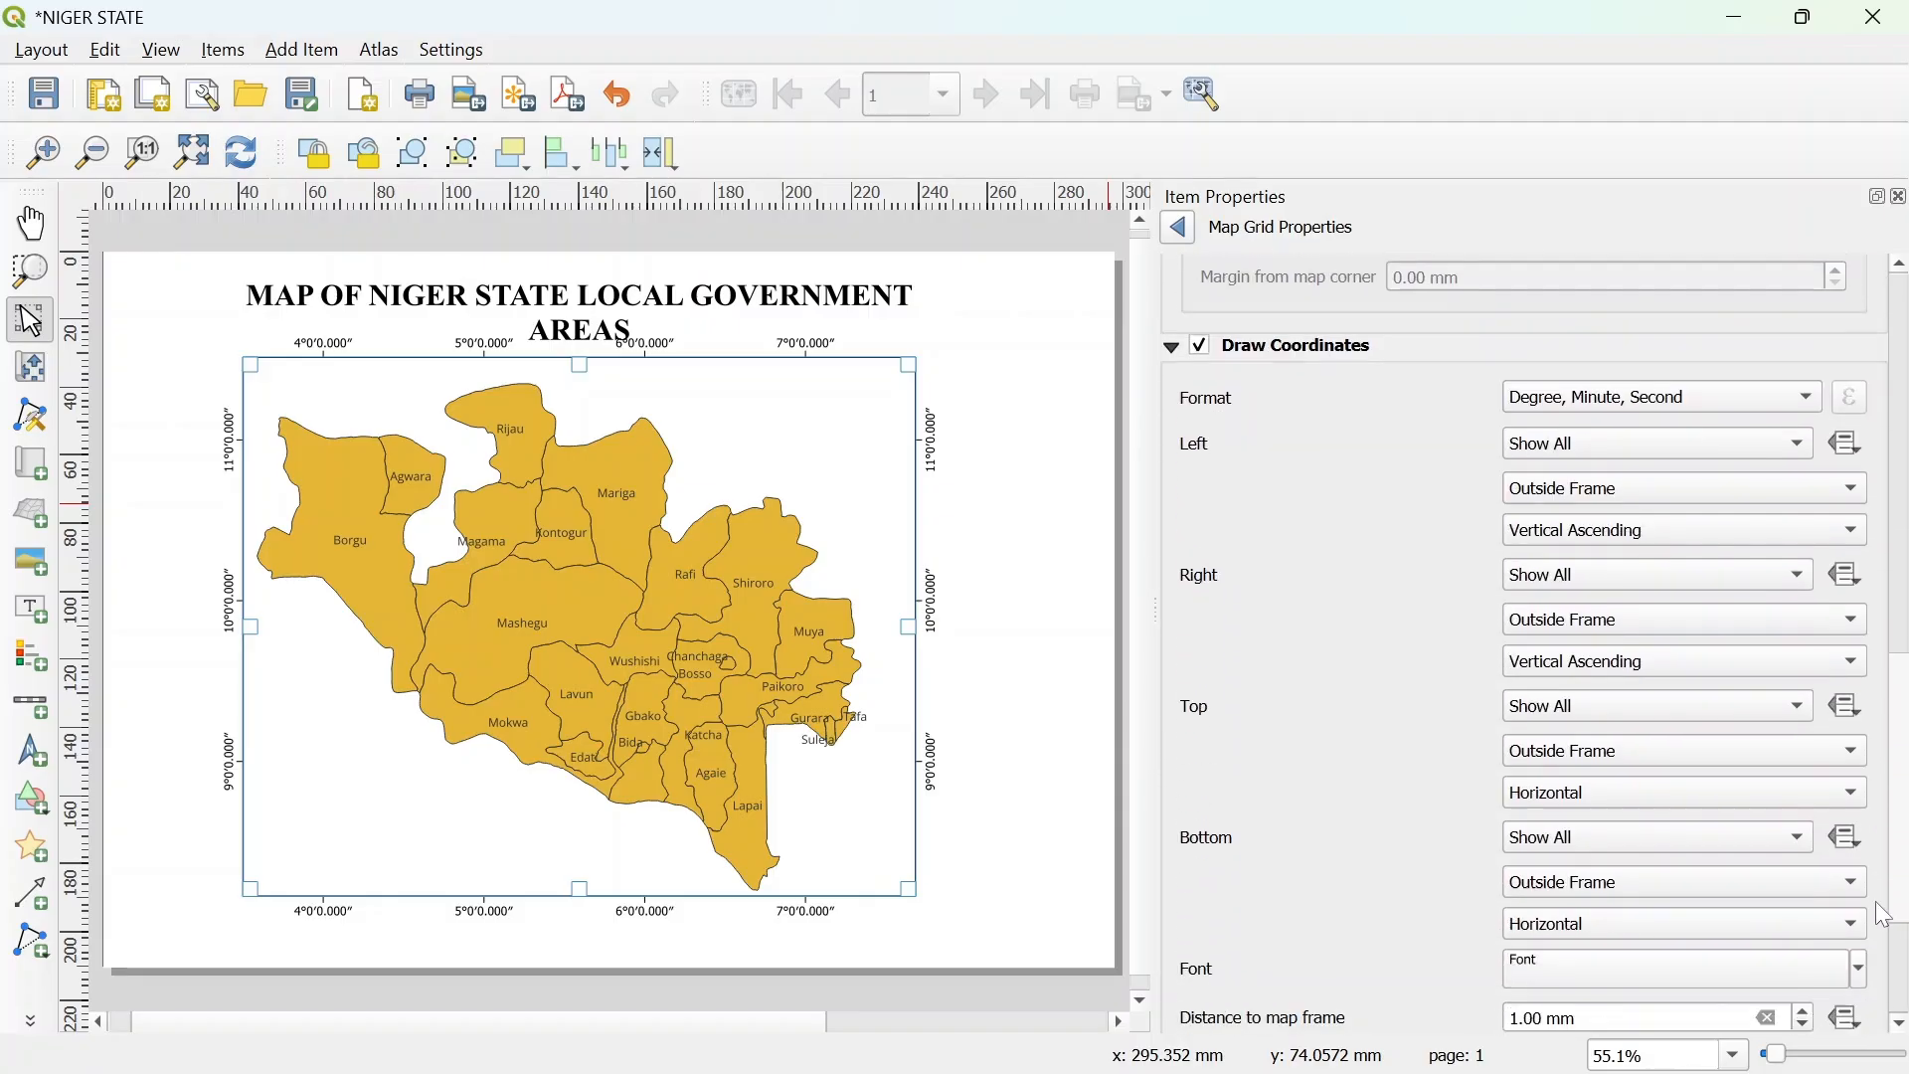
{"action": "scroll", "coordinate": [1884, 980], "scroll_direction": "down", "scroll_amount": 1}
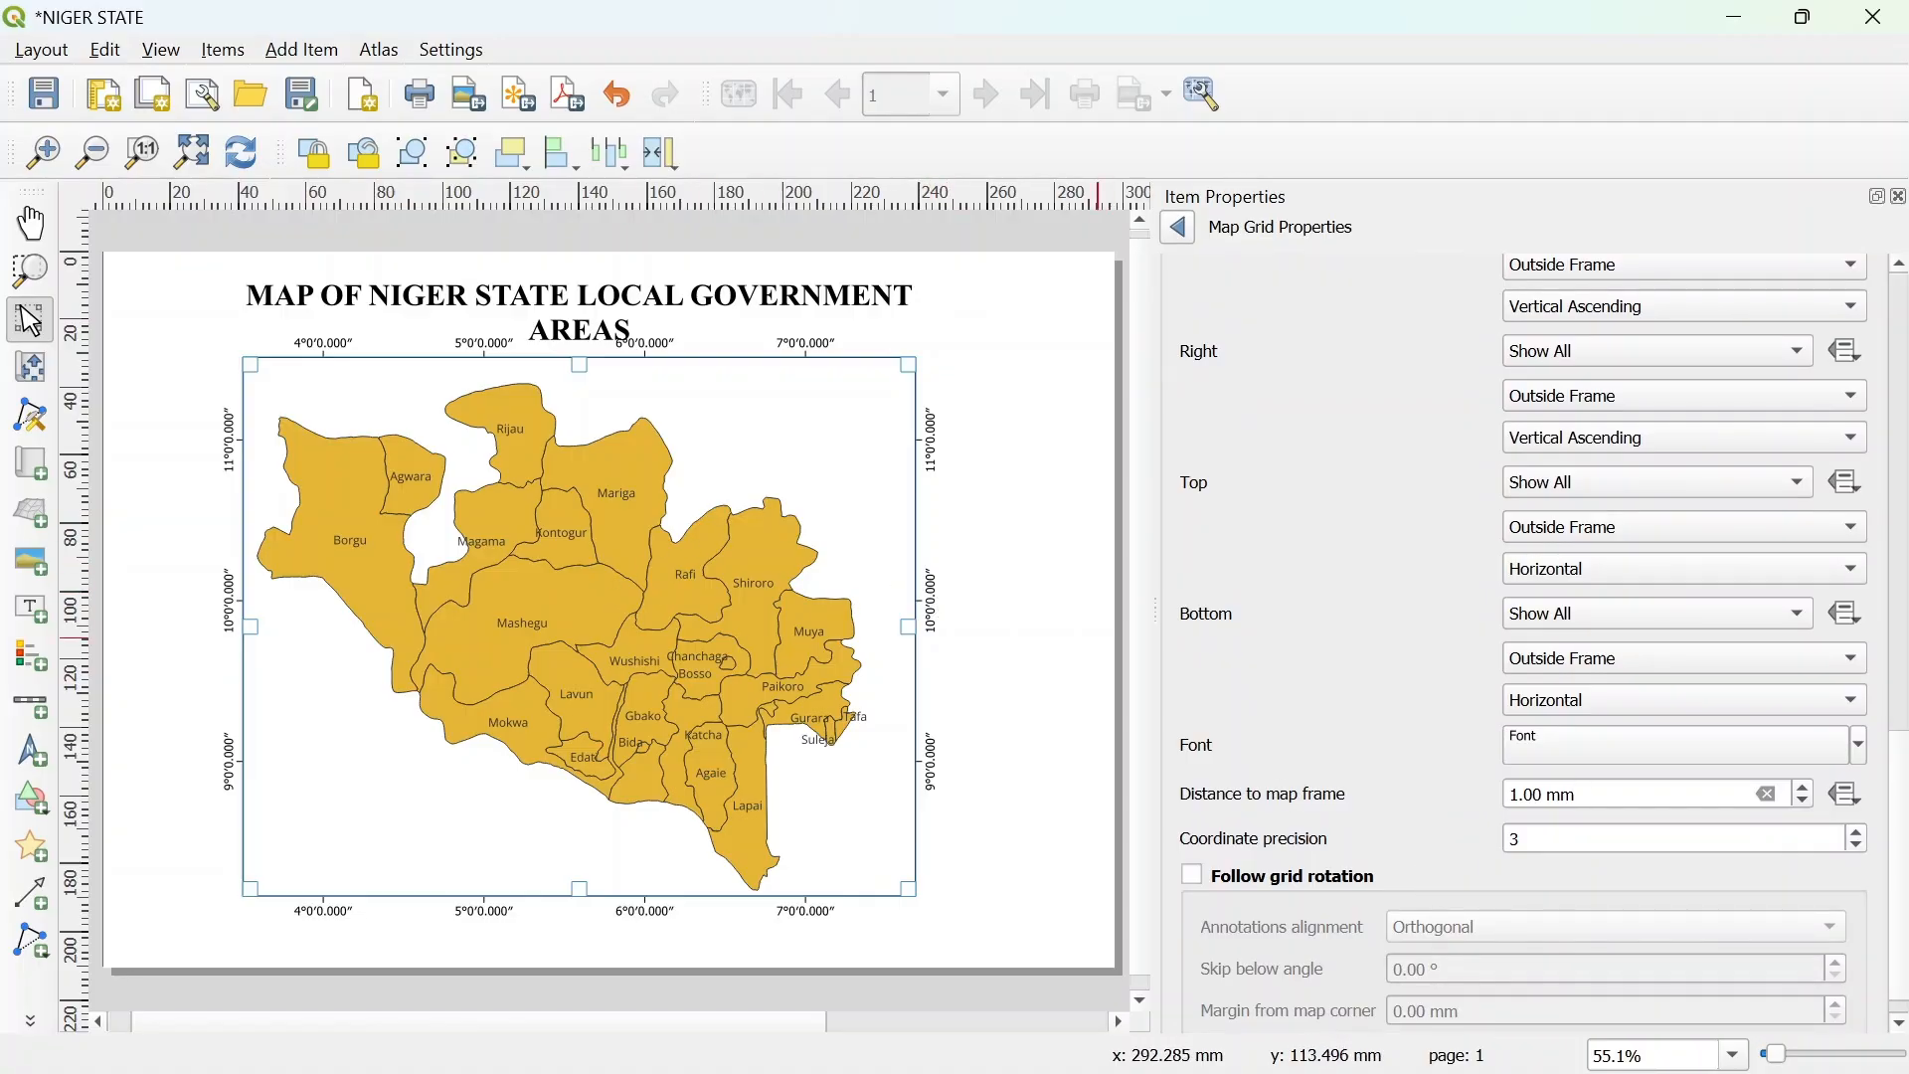
{"action": "double_click", "coordinate": [1514, 839]}
{"action": "type", "text": "0"}
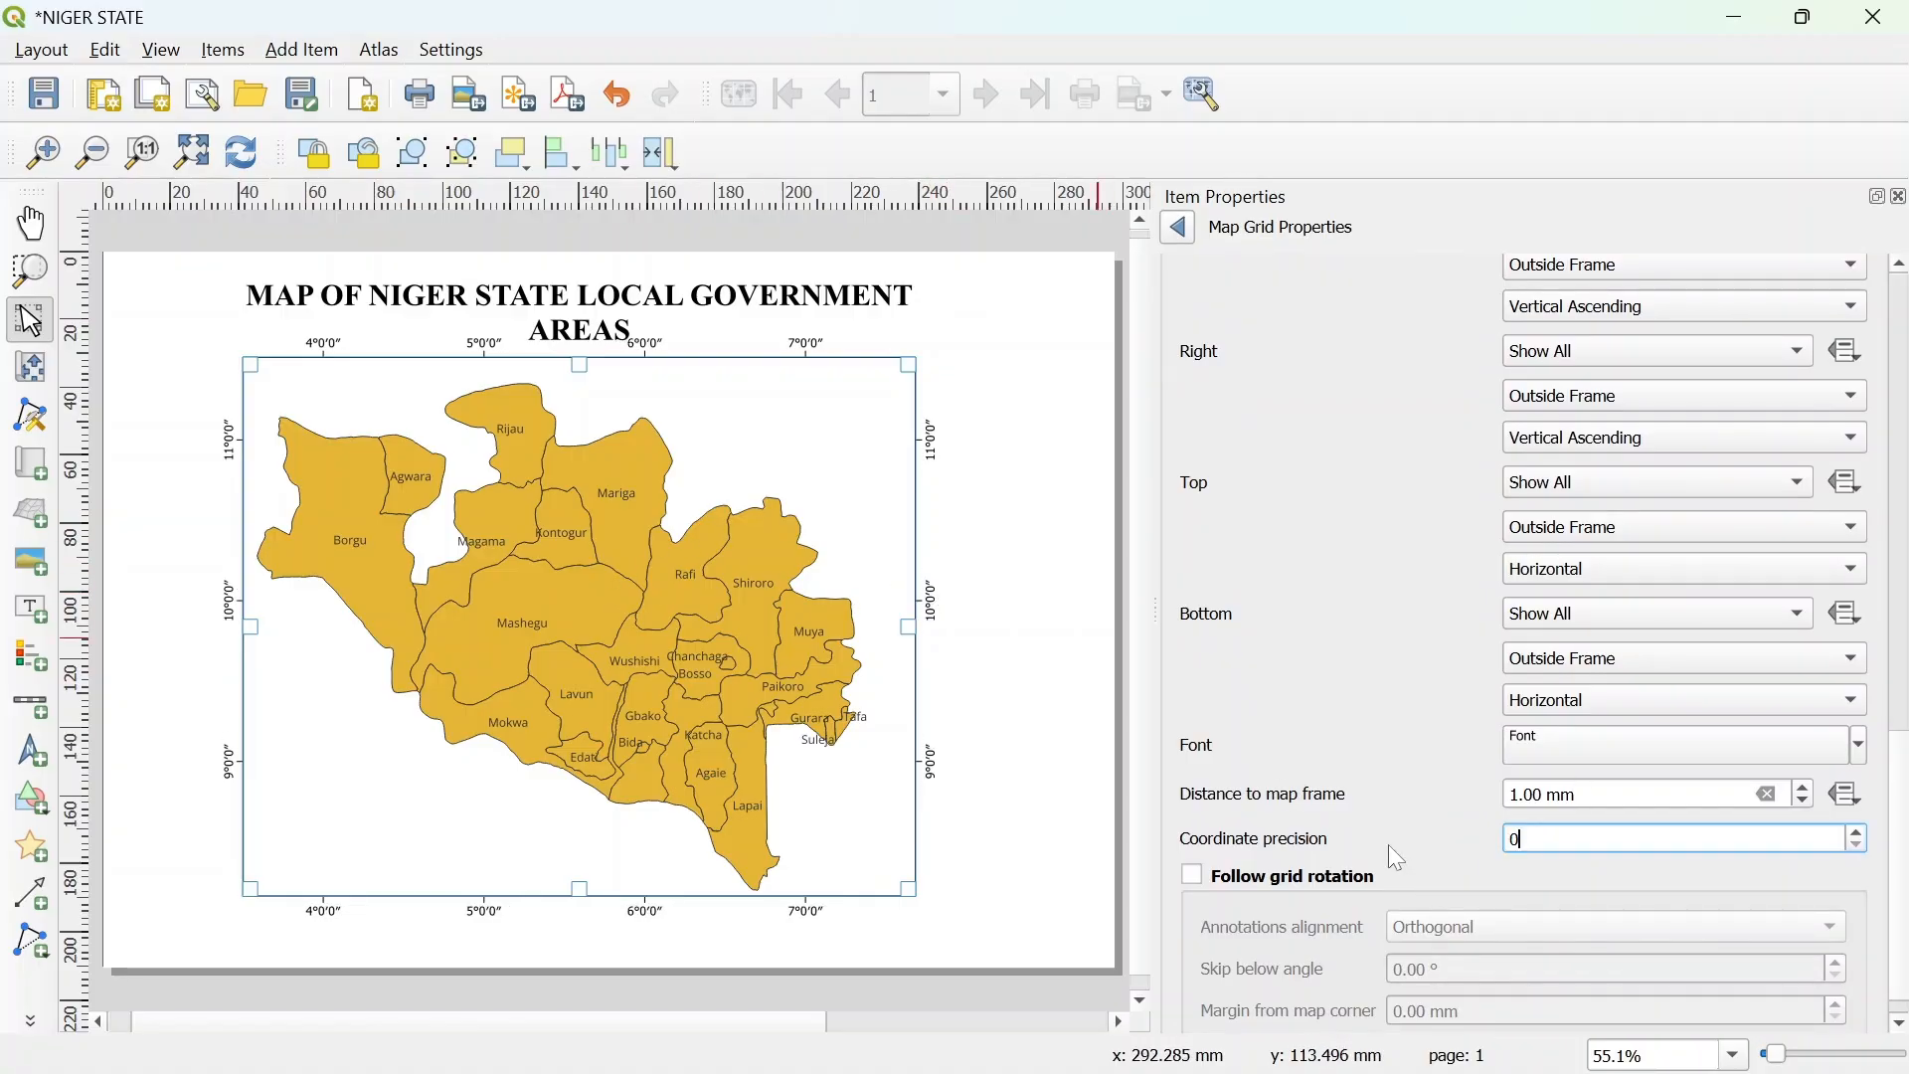
Format the grid annotation font as Times New Roman, Bold, size 12 points.
{"action": "left_click", "coordinate": [1552, 744]}
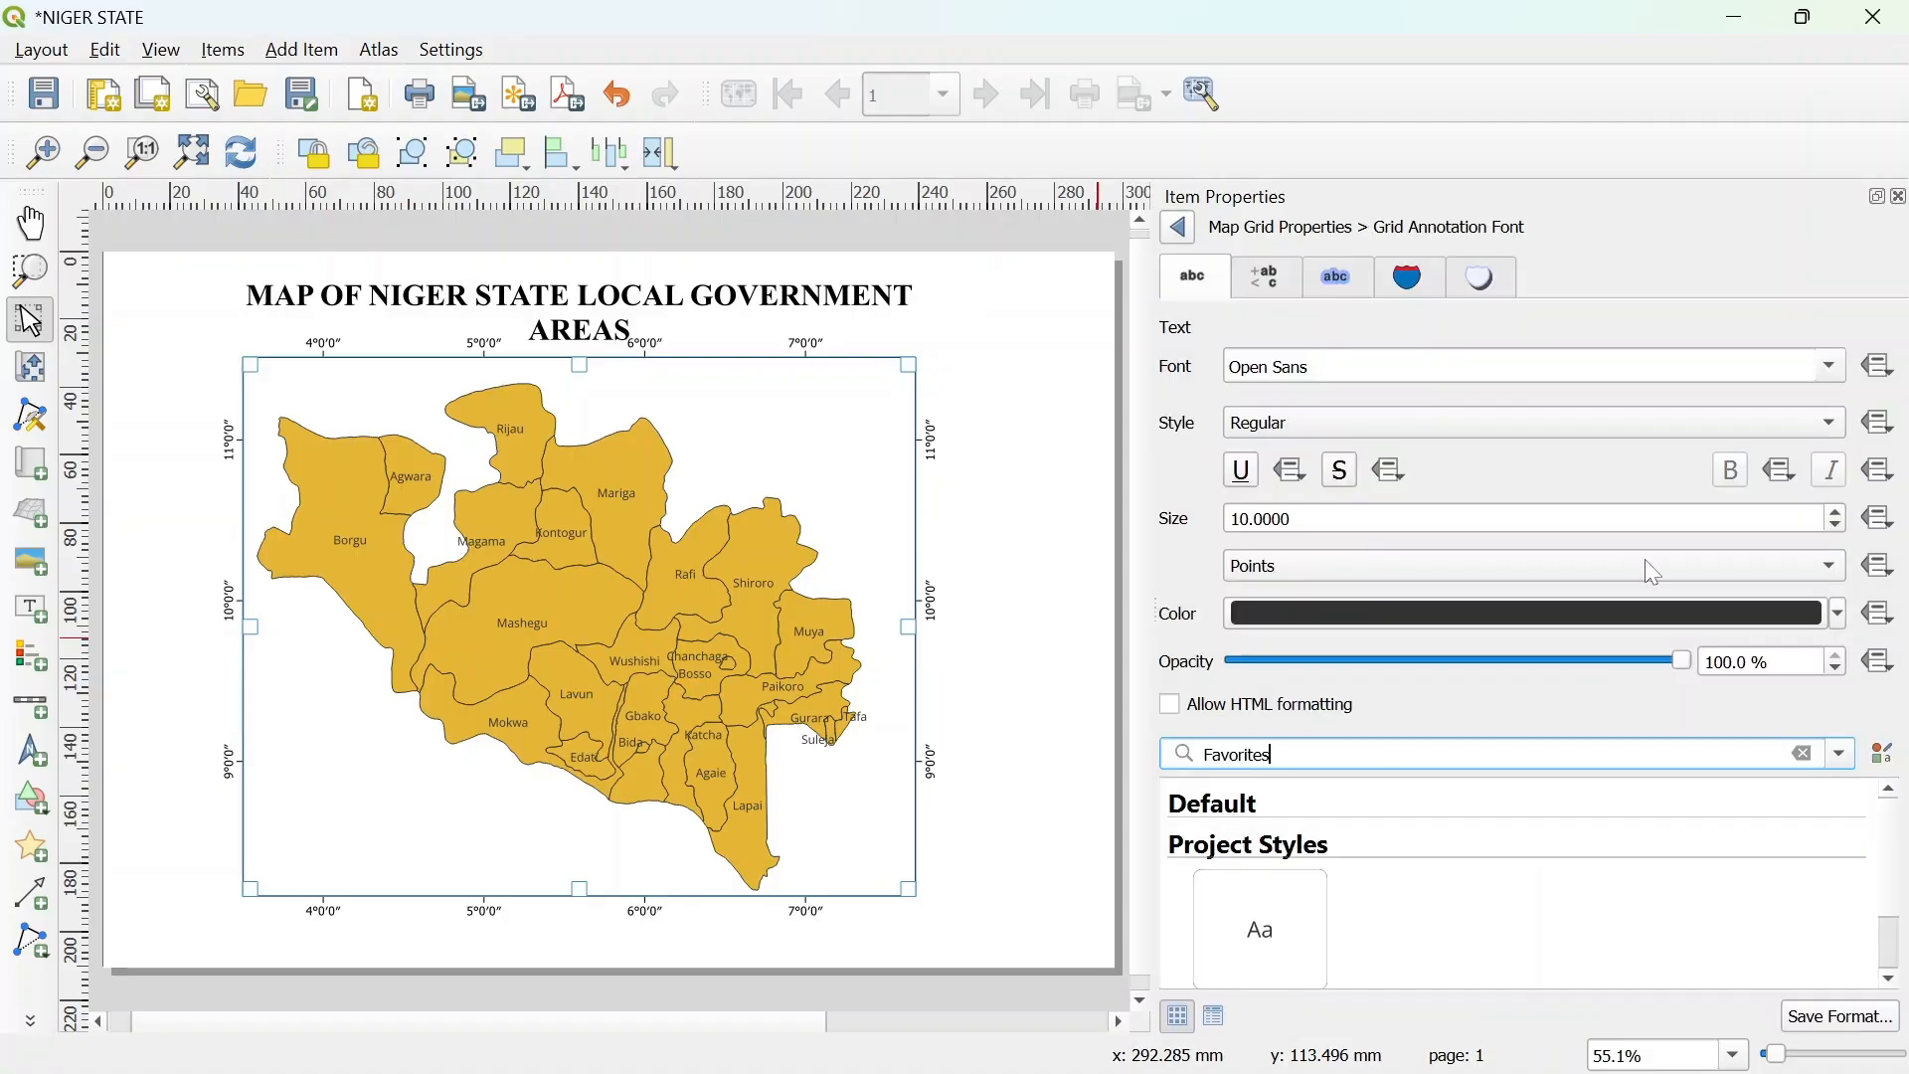
{"action": "left_click", "coordinate": [1832, 367]}
{"action": "key", "text": "t"}
{"action": "key", "text": "i"}
{"action": "key", "text": "Return"}
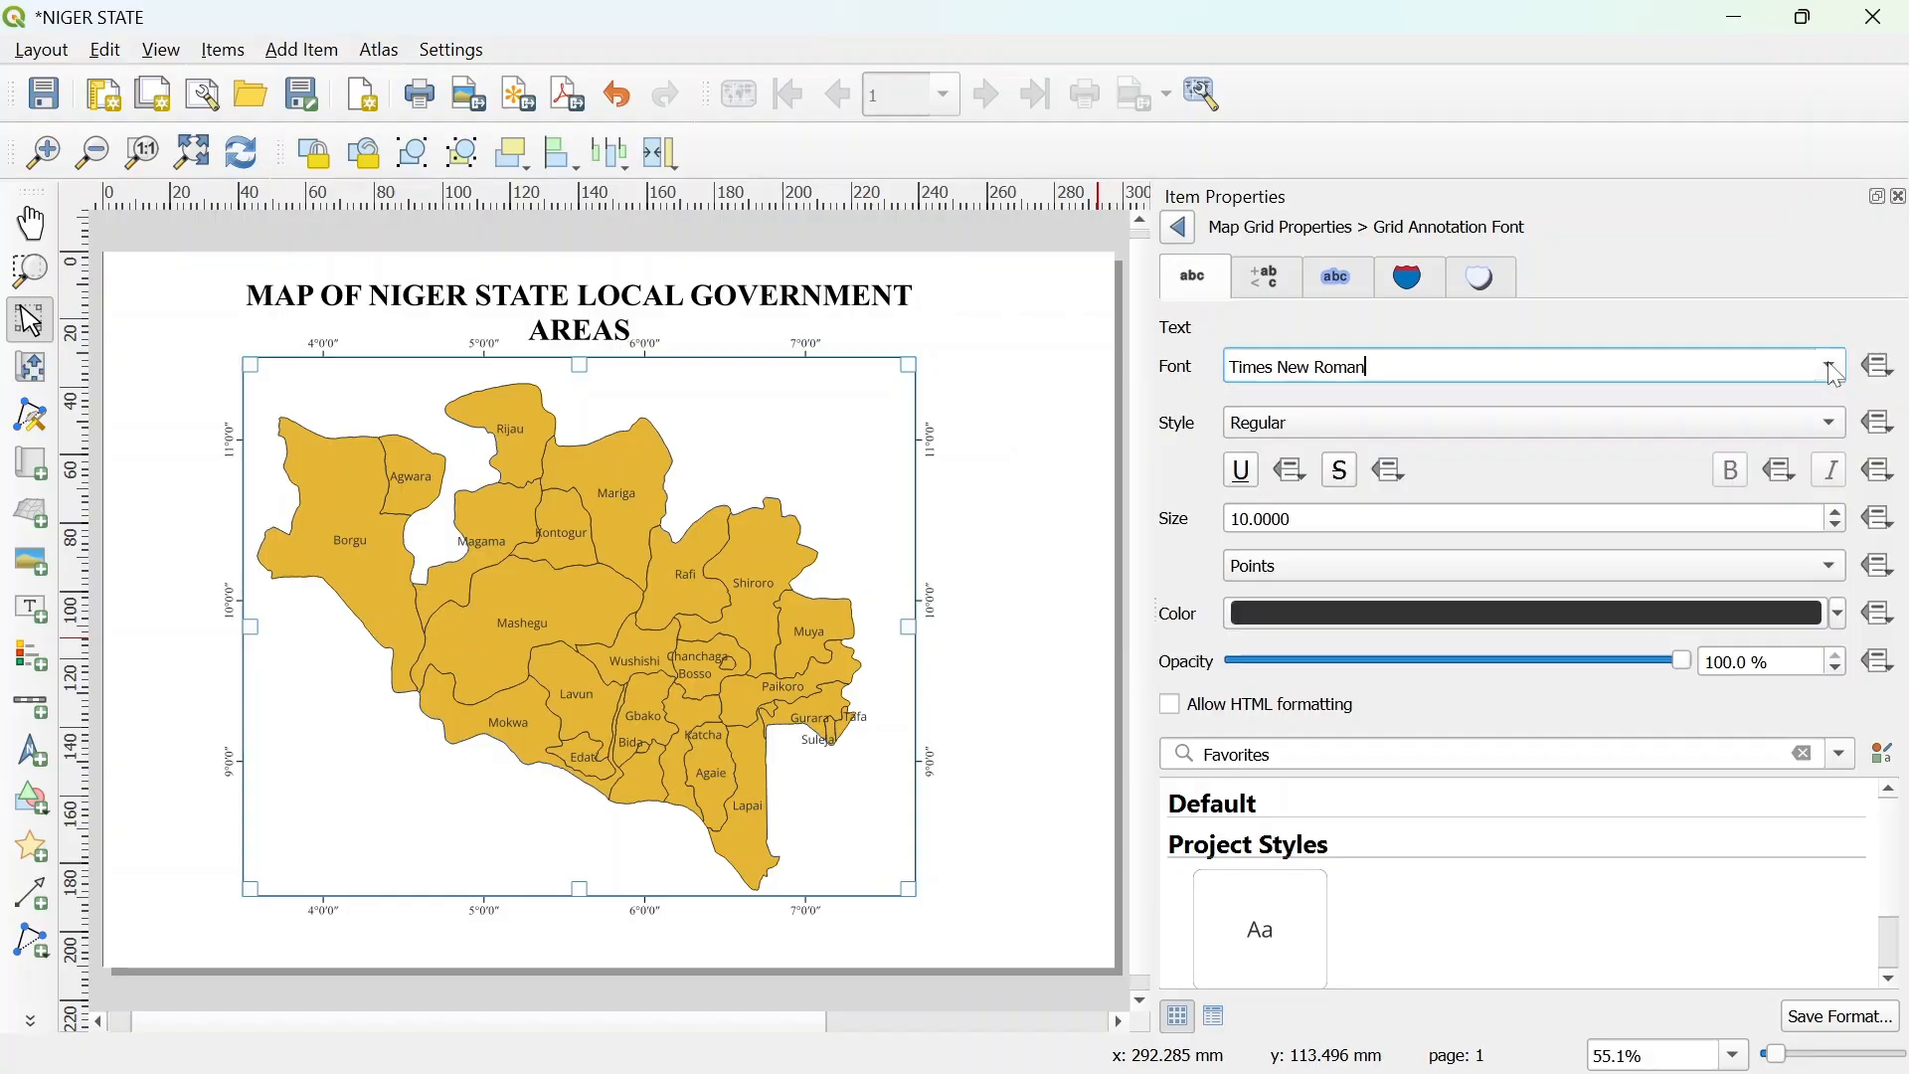
{"action": "left_click", "coordinate": [1742, 415]}
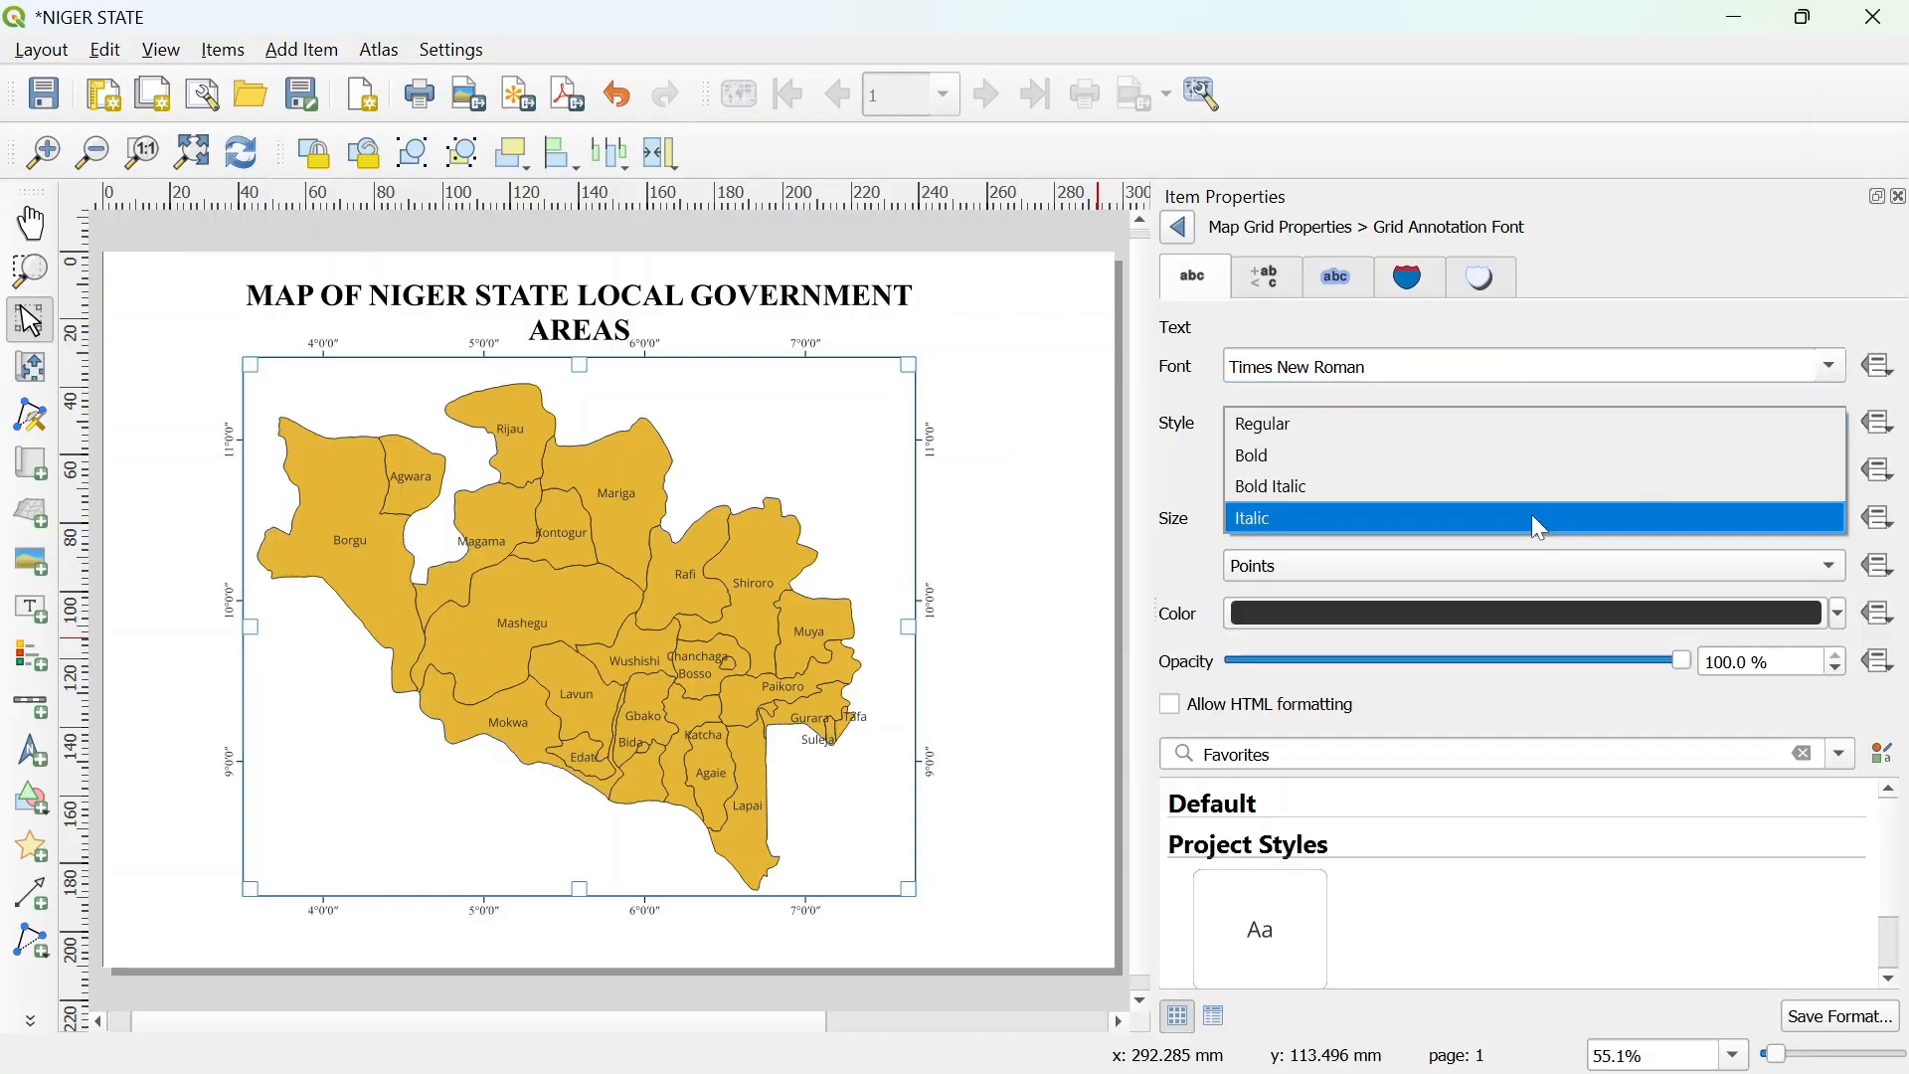
{"action": "left_click", "coordinate": [1549, 462]}
{"action": "double_click", "coordinate": [1840, 509]}
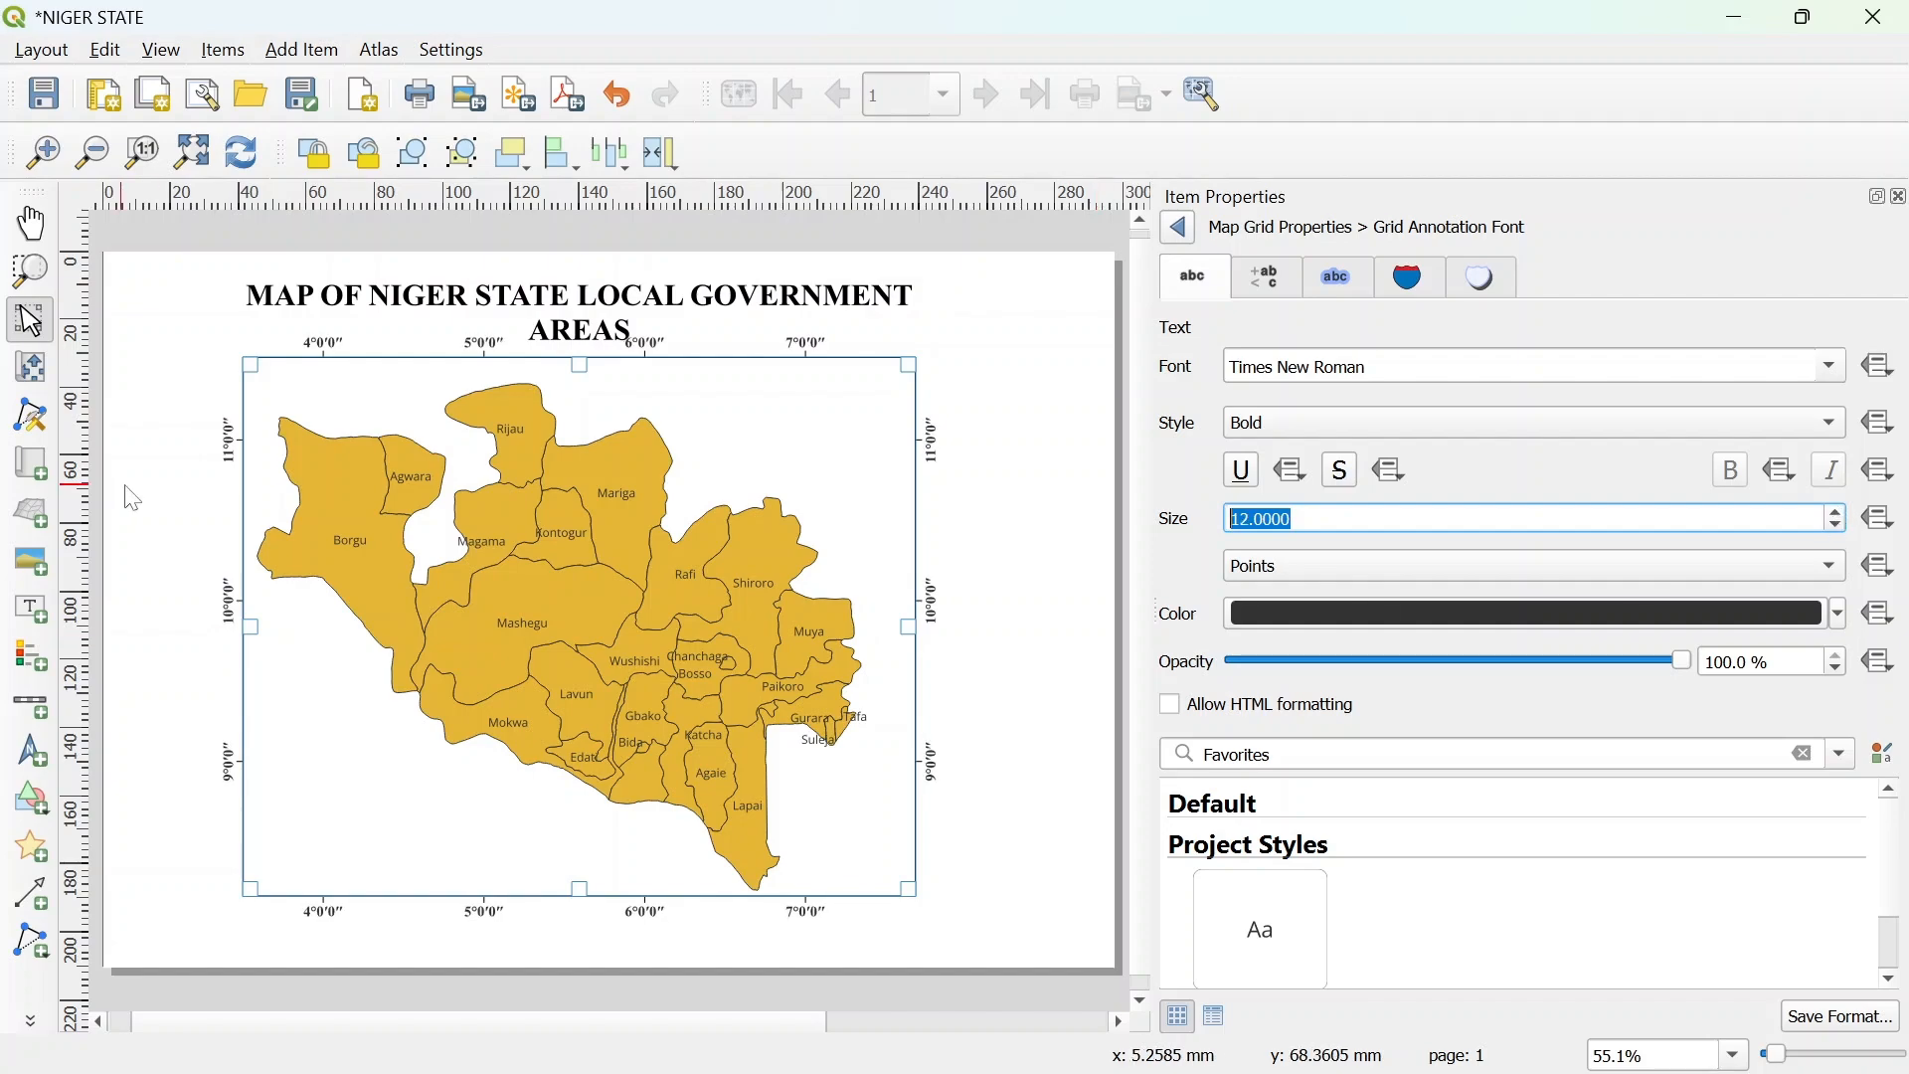
Shift the map item slightly down to clear the title, close the item properties and deselect the map.
{"action": "left_click_drag", "start_coordinate": [631, 609], "coordinate": [631, 625]}
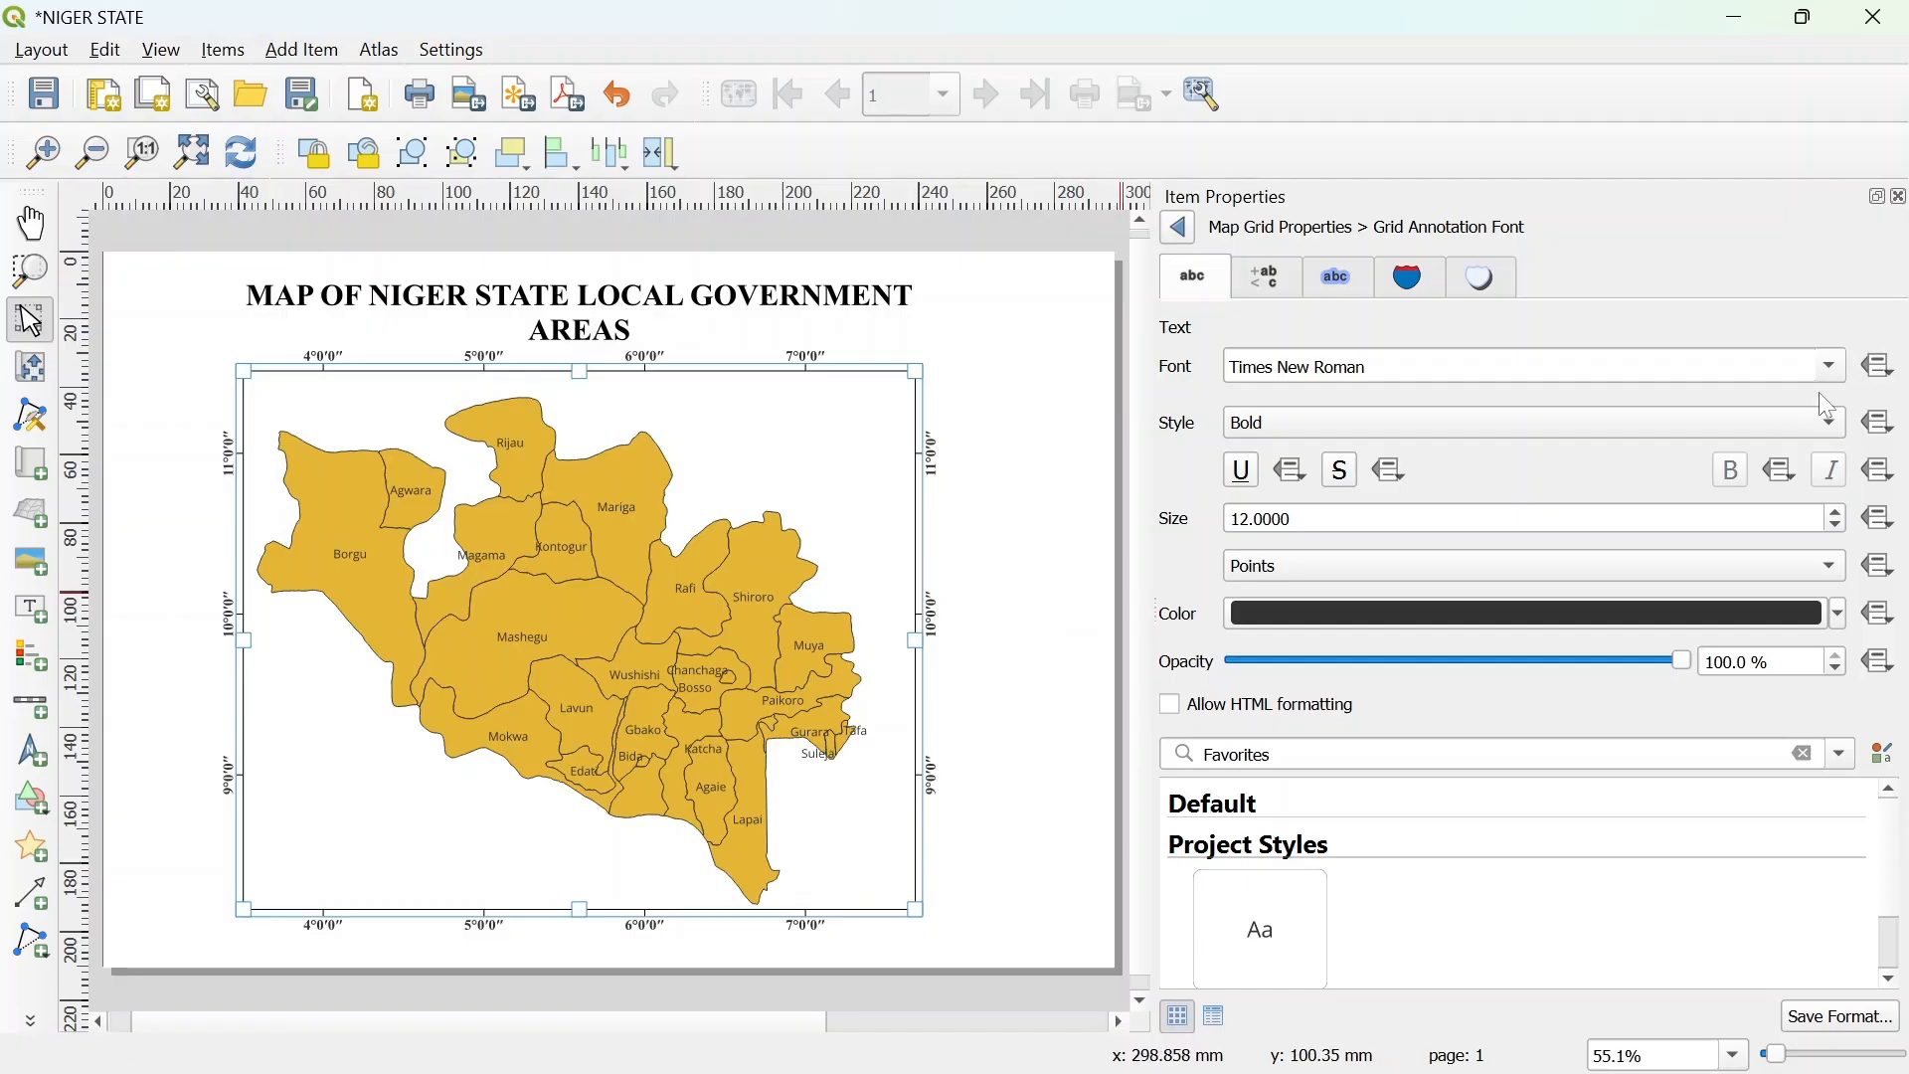
{"action": "left_click", "coordinate": [1899, 196]}
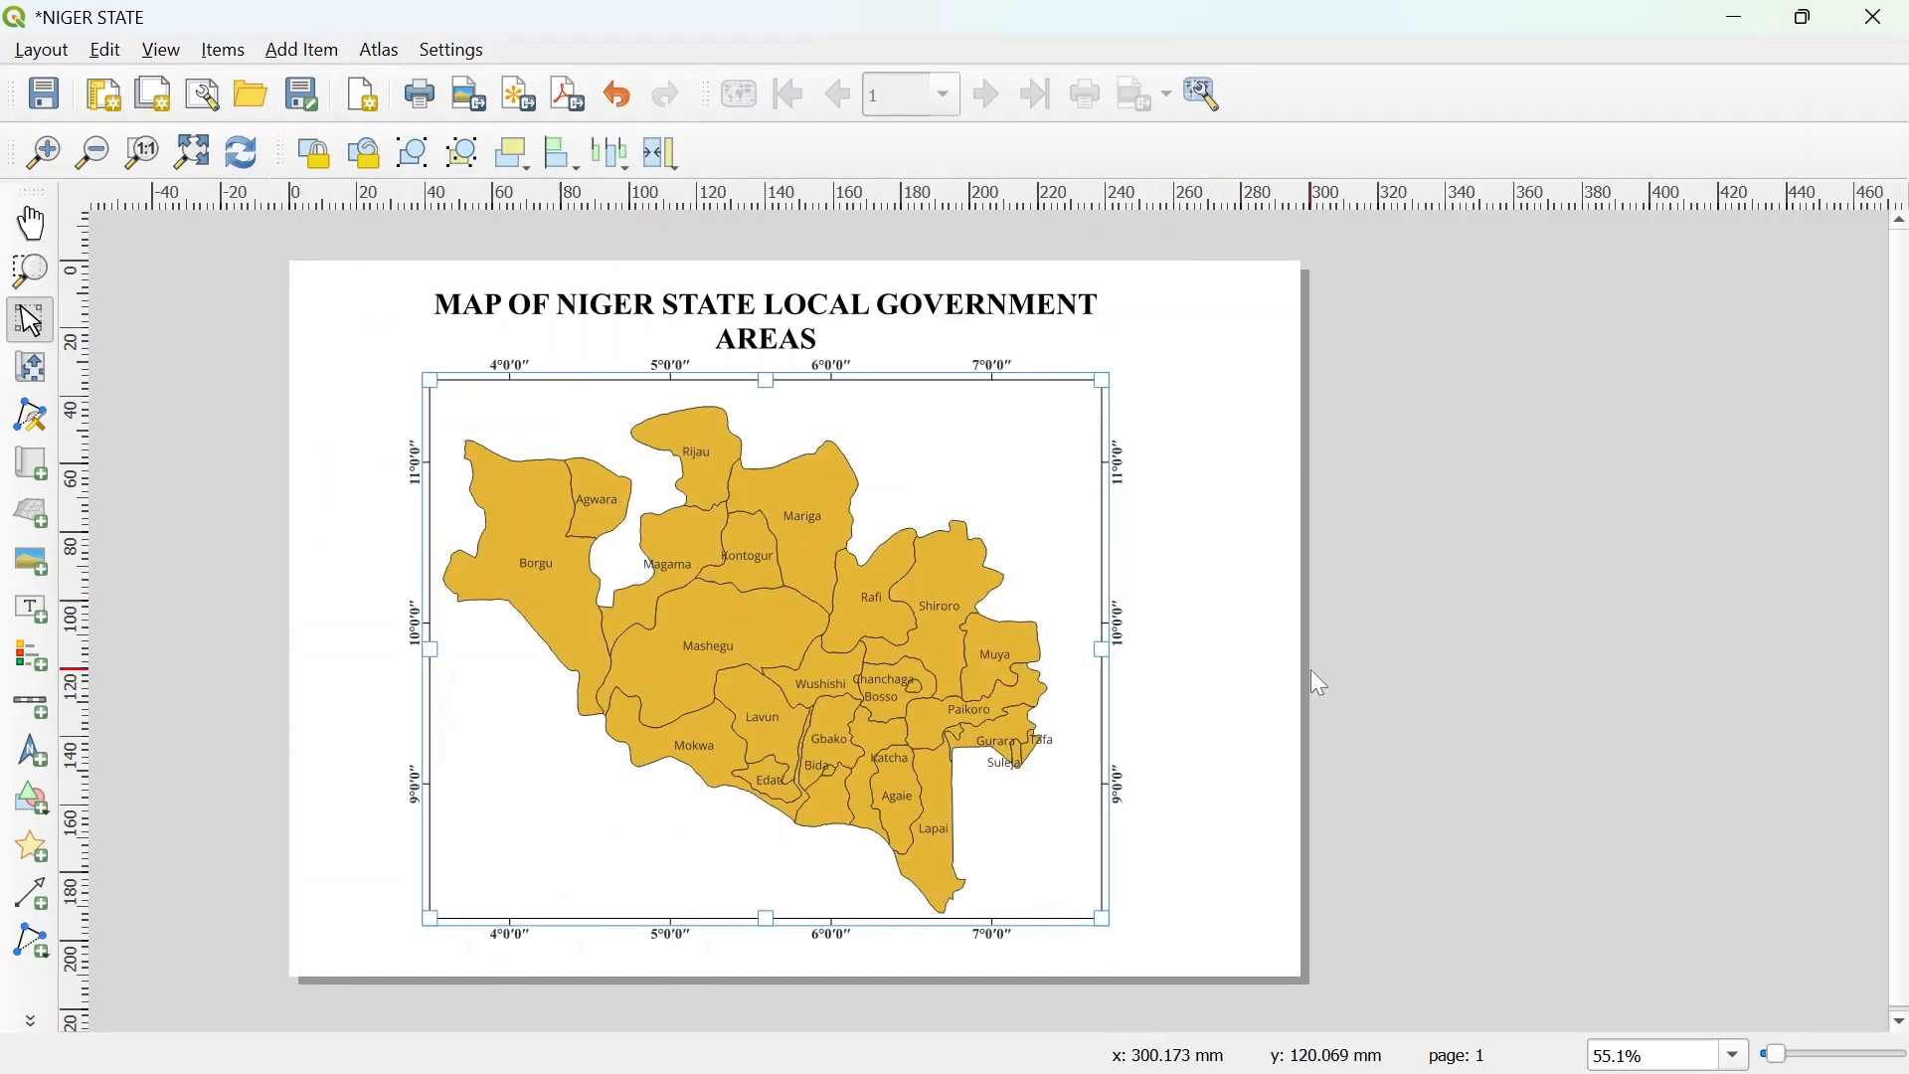
{"action": "left_click", "coordinate": [1206, 703]}
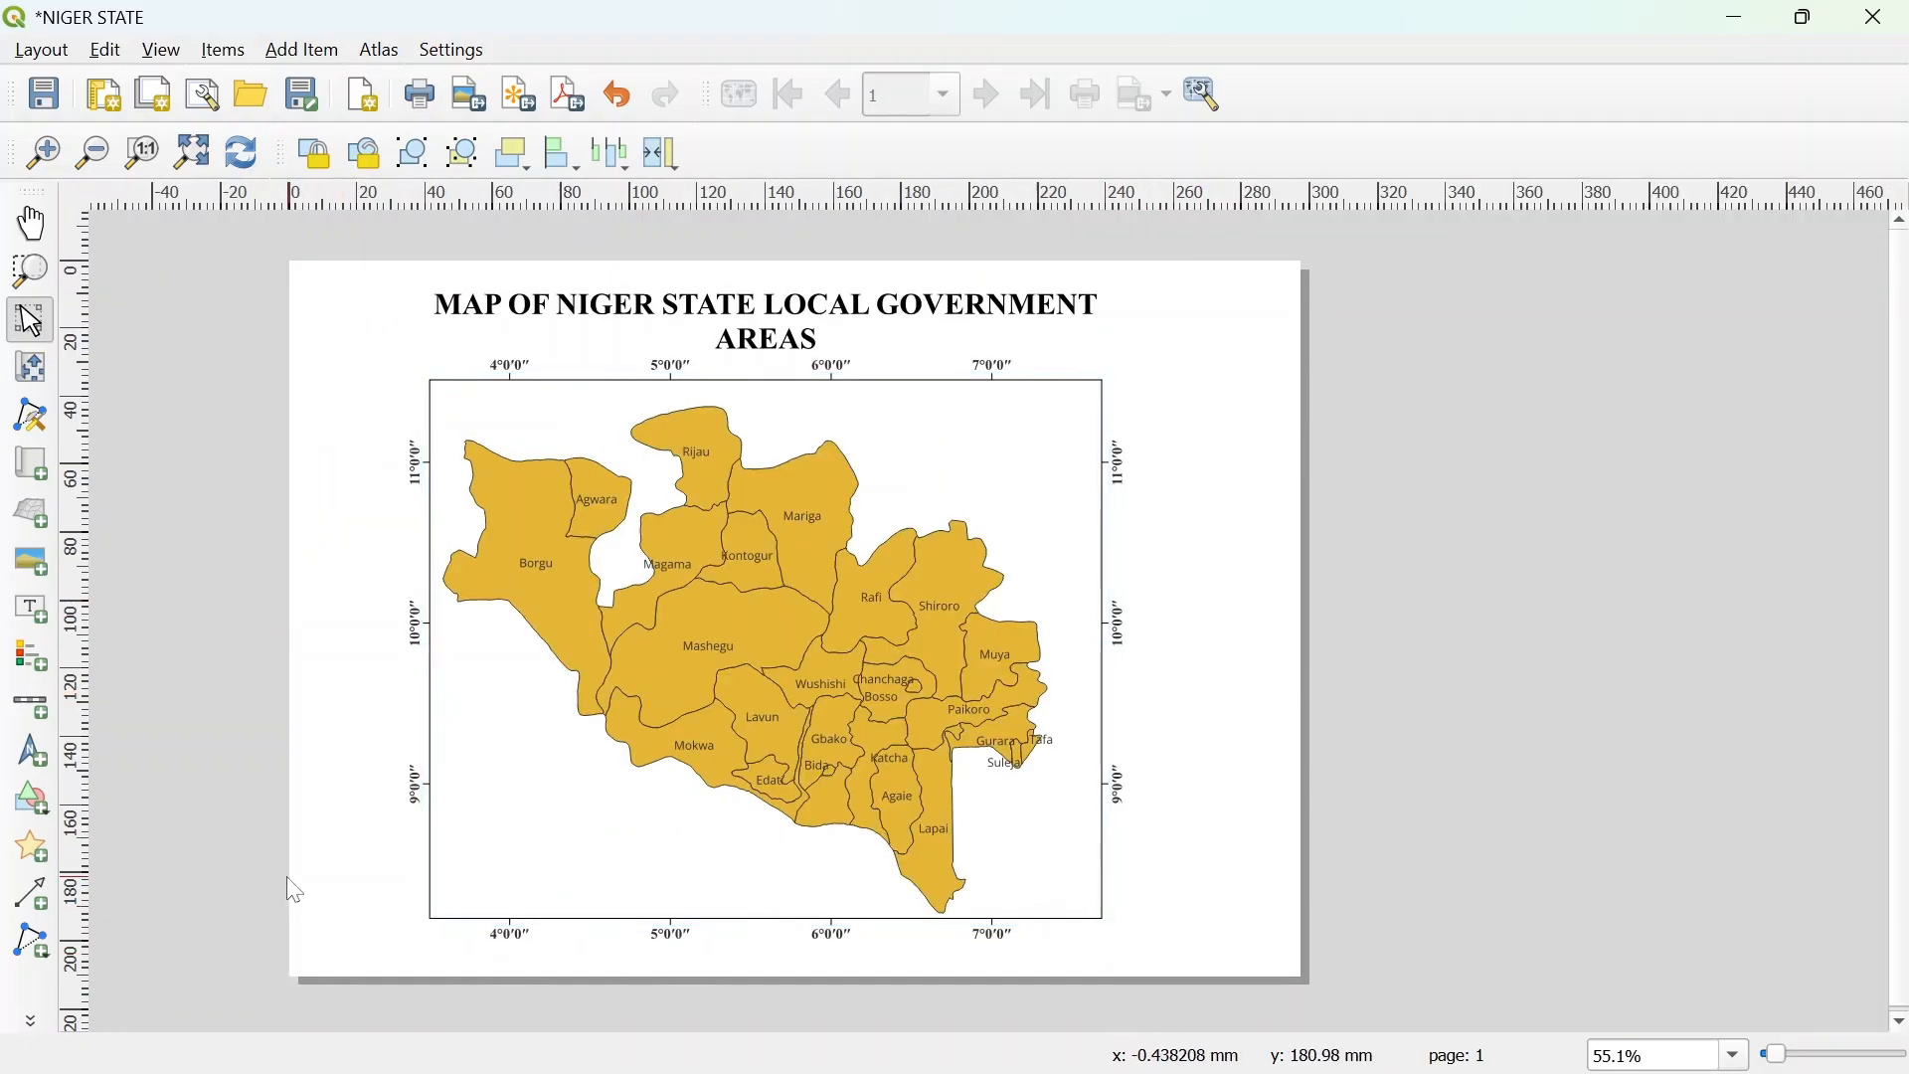
Add a north arrow inside the map frame's upper-right corner and change its symbol to NorthArrow_02 from the arrows SVG group.
{"action": "left_click", "coordinate": [29, 758]}
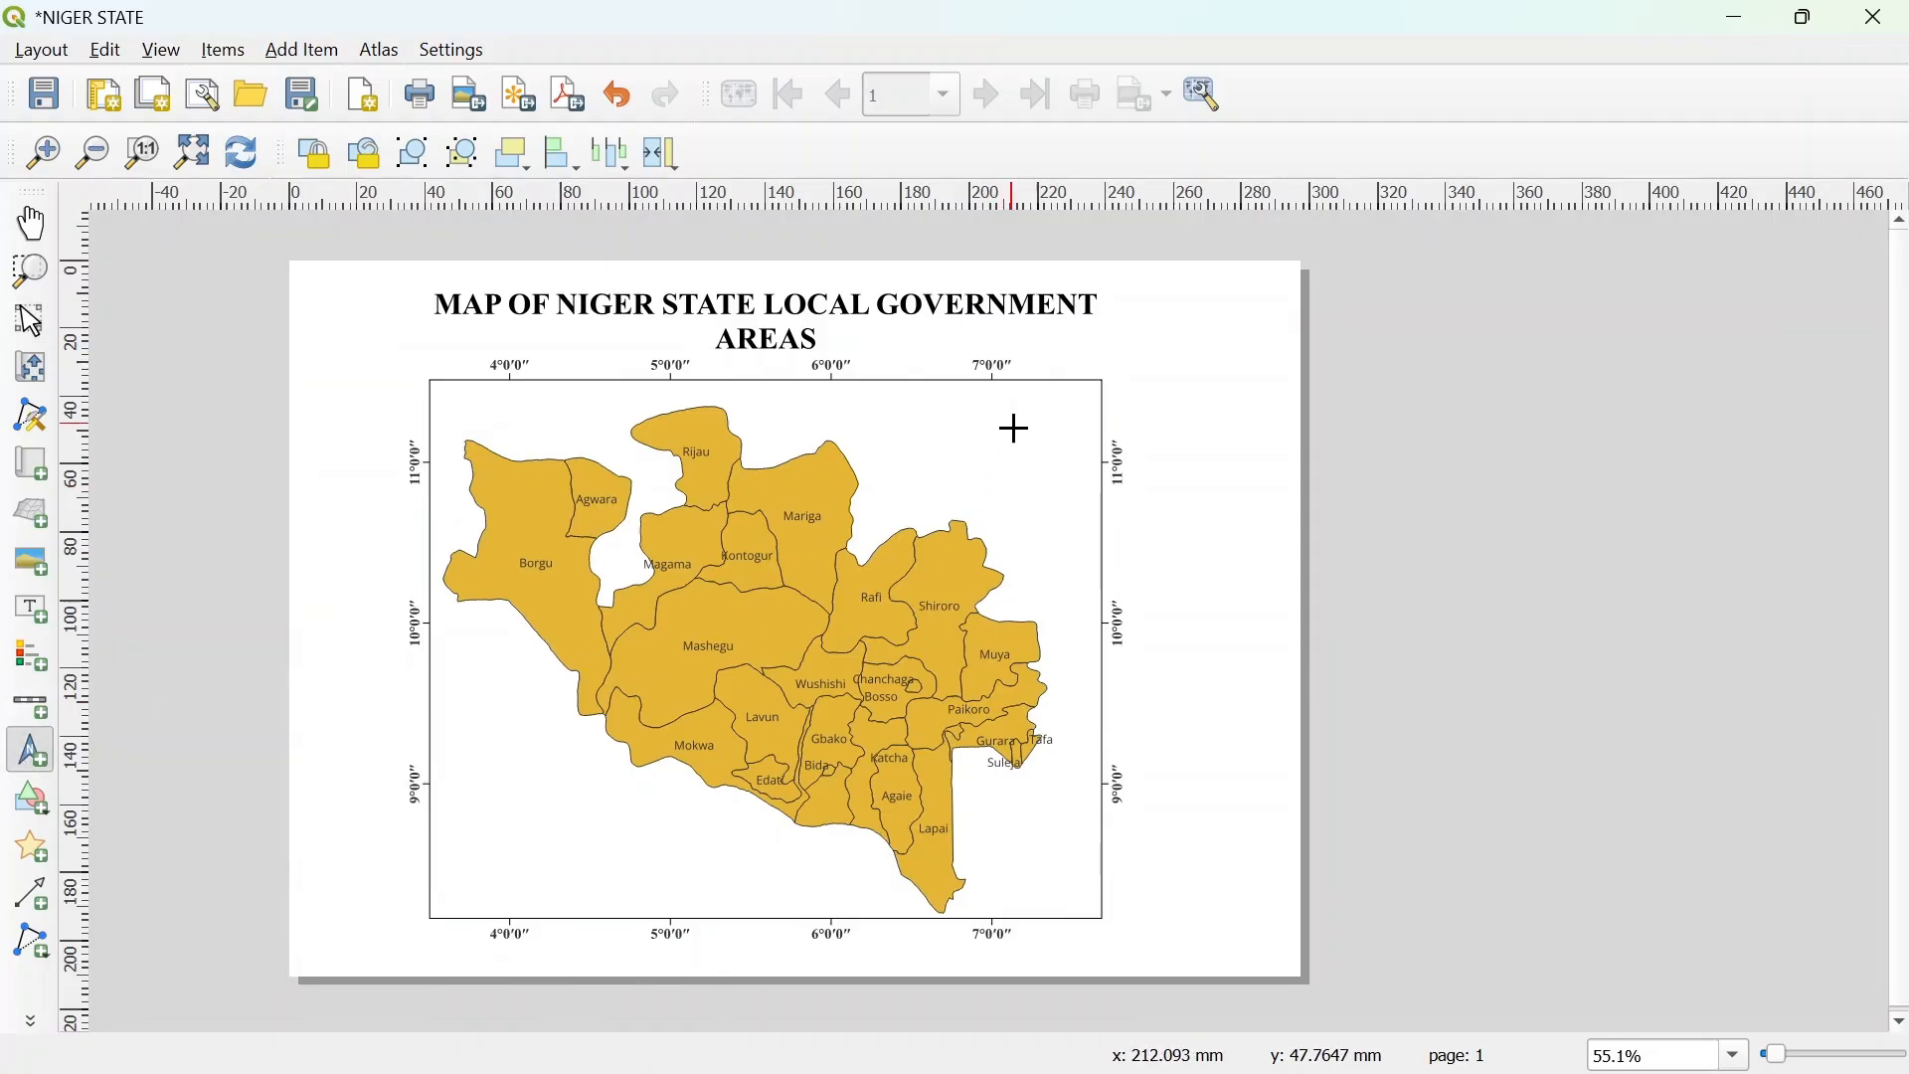
{"action": "left_click_drag", "start_coordinate": [1014, 429], "coordinate": [1072, 503]}
{"action": "right_click", "coordinate": [1250, 487]}
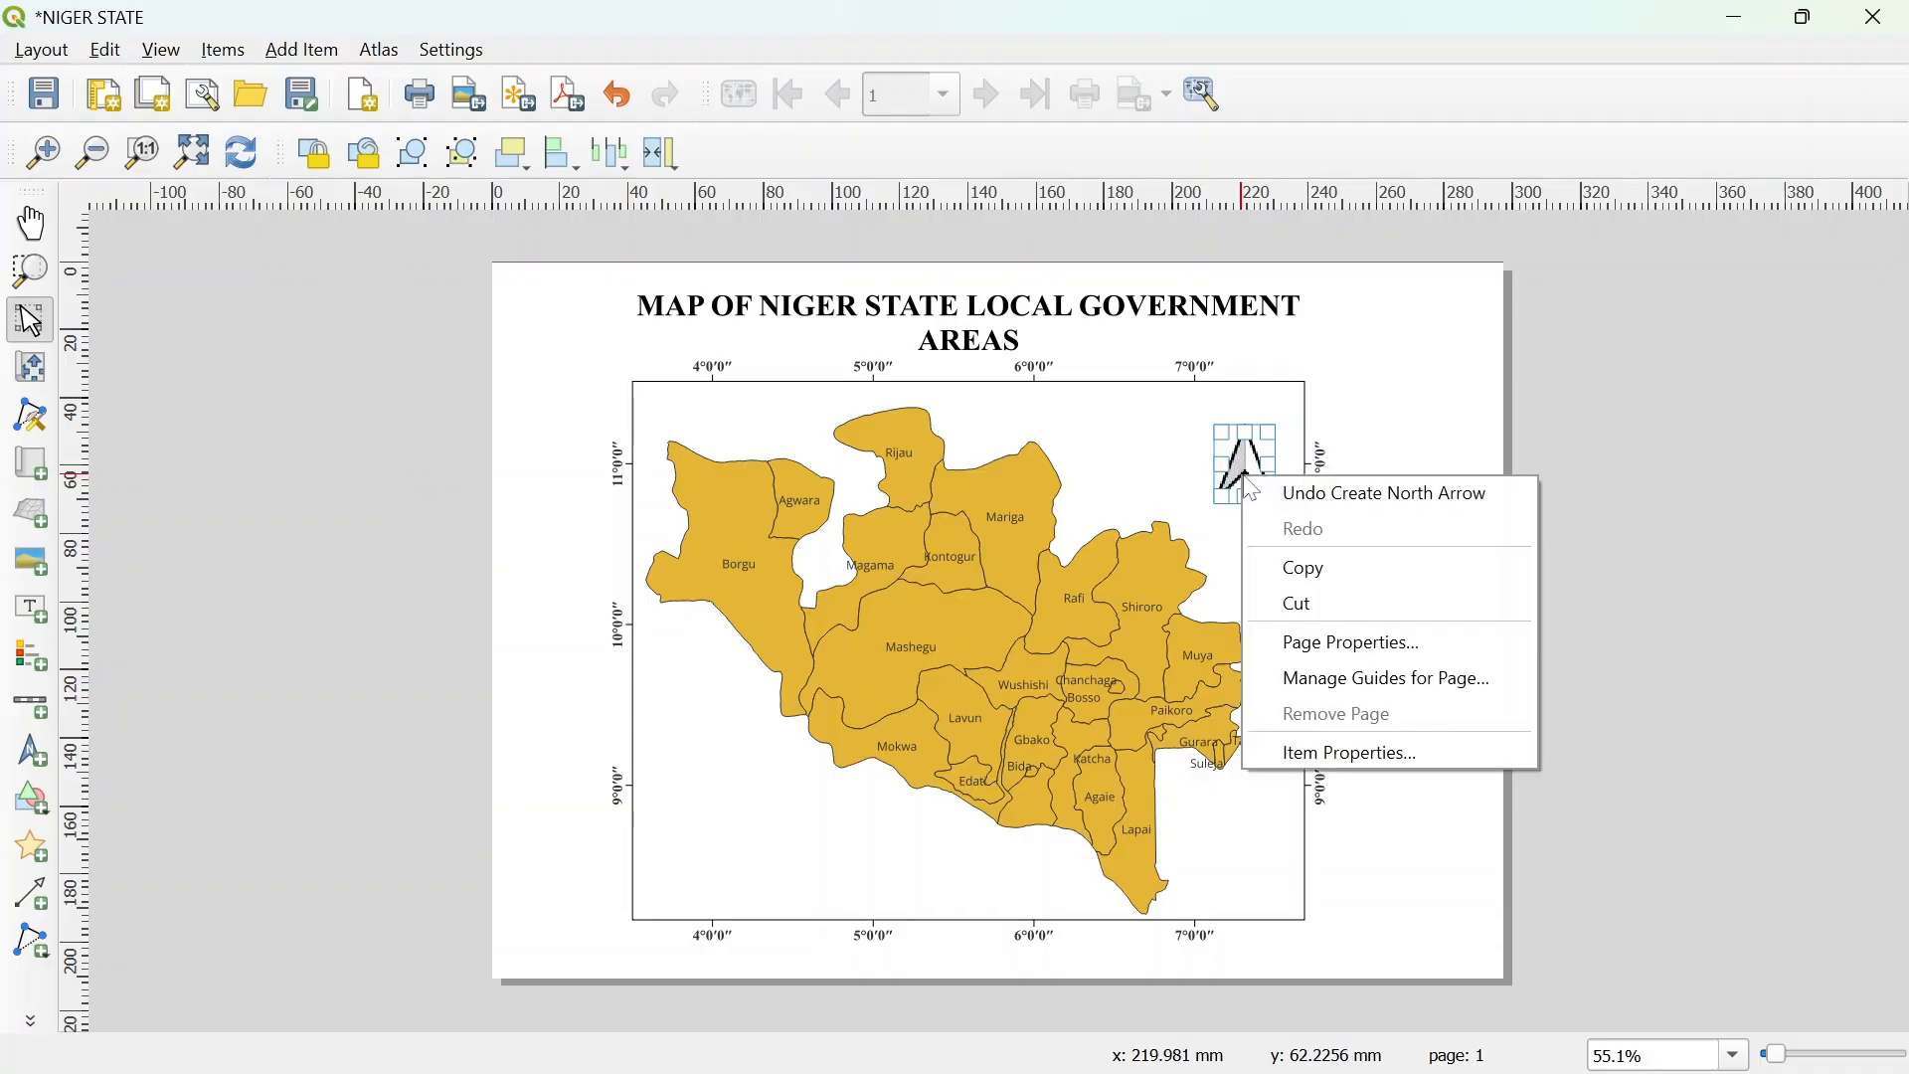
{"action": "left_click", "coordinate": [1303, 764]}
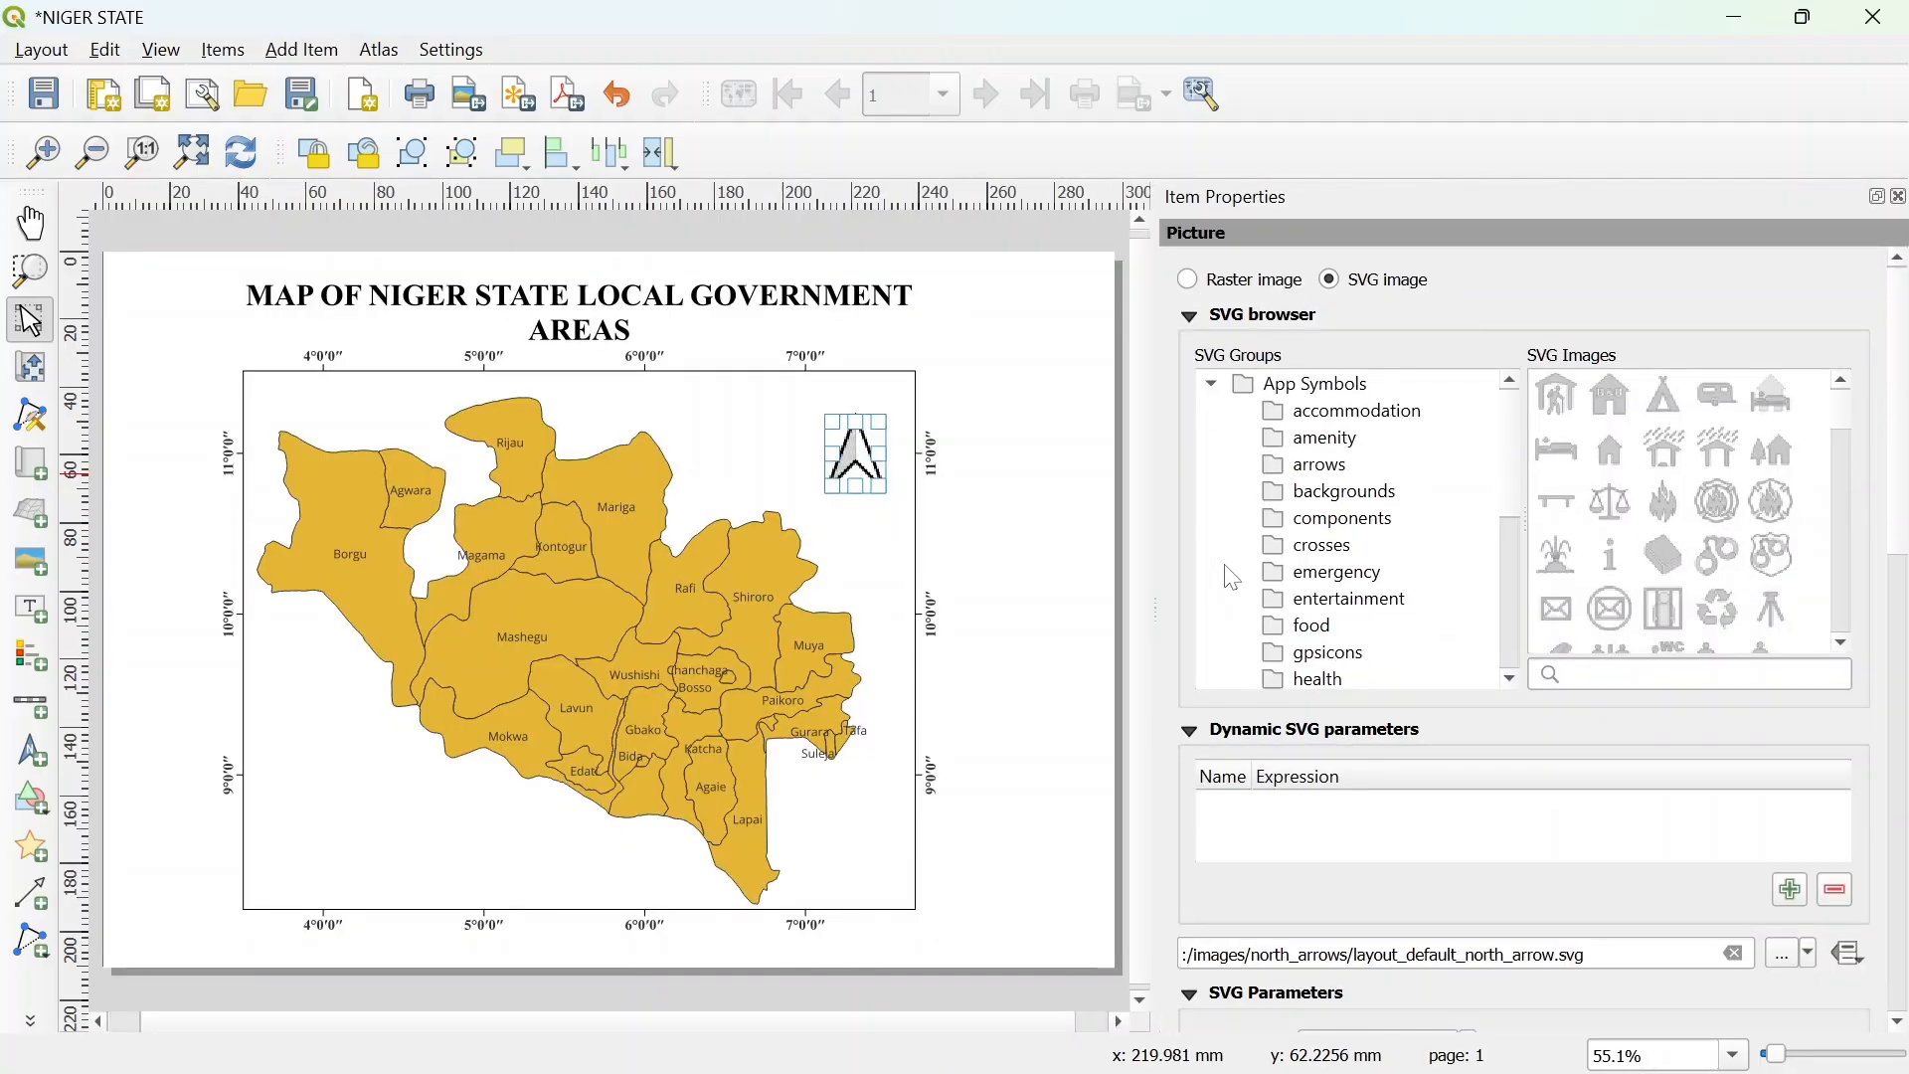
{"action": "left_click", "coordinate": [1311, 466]}
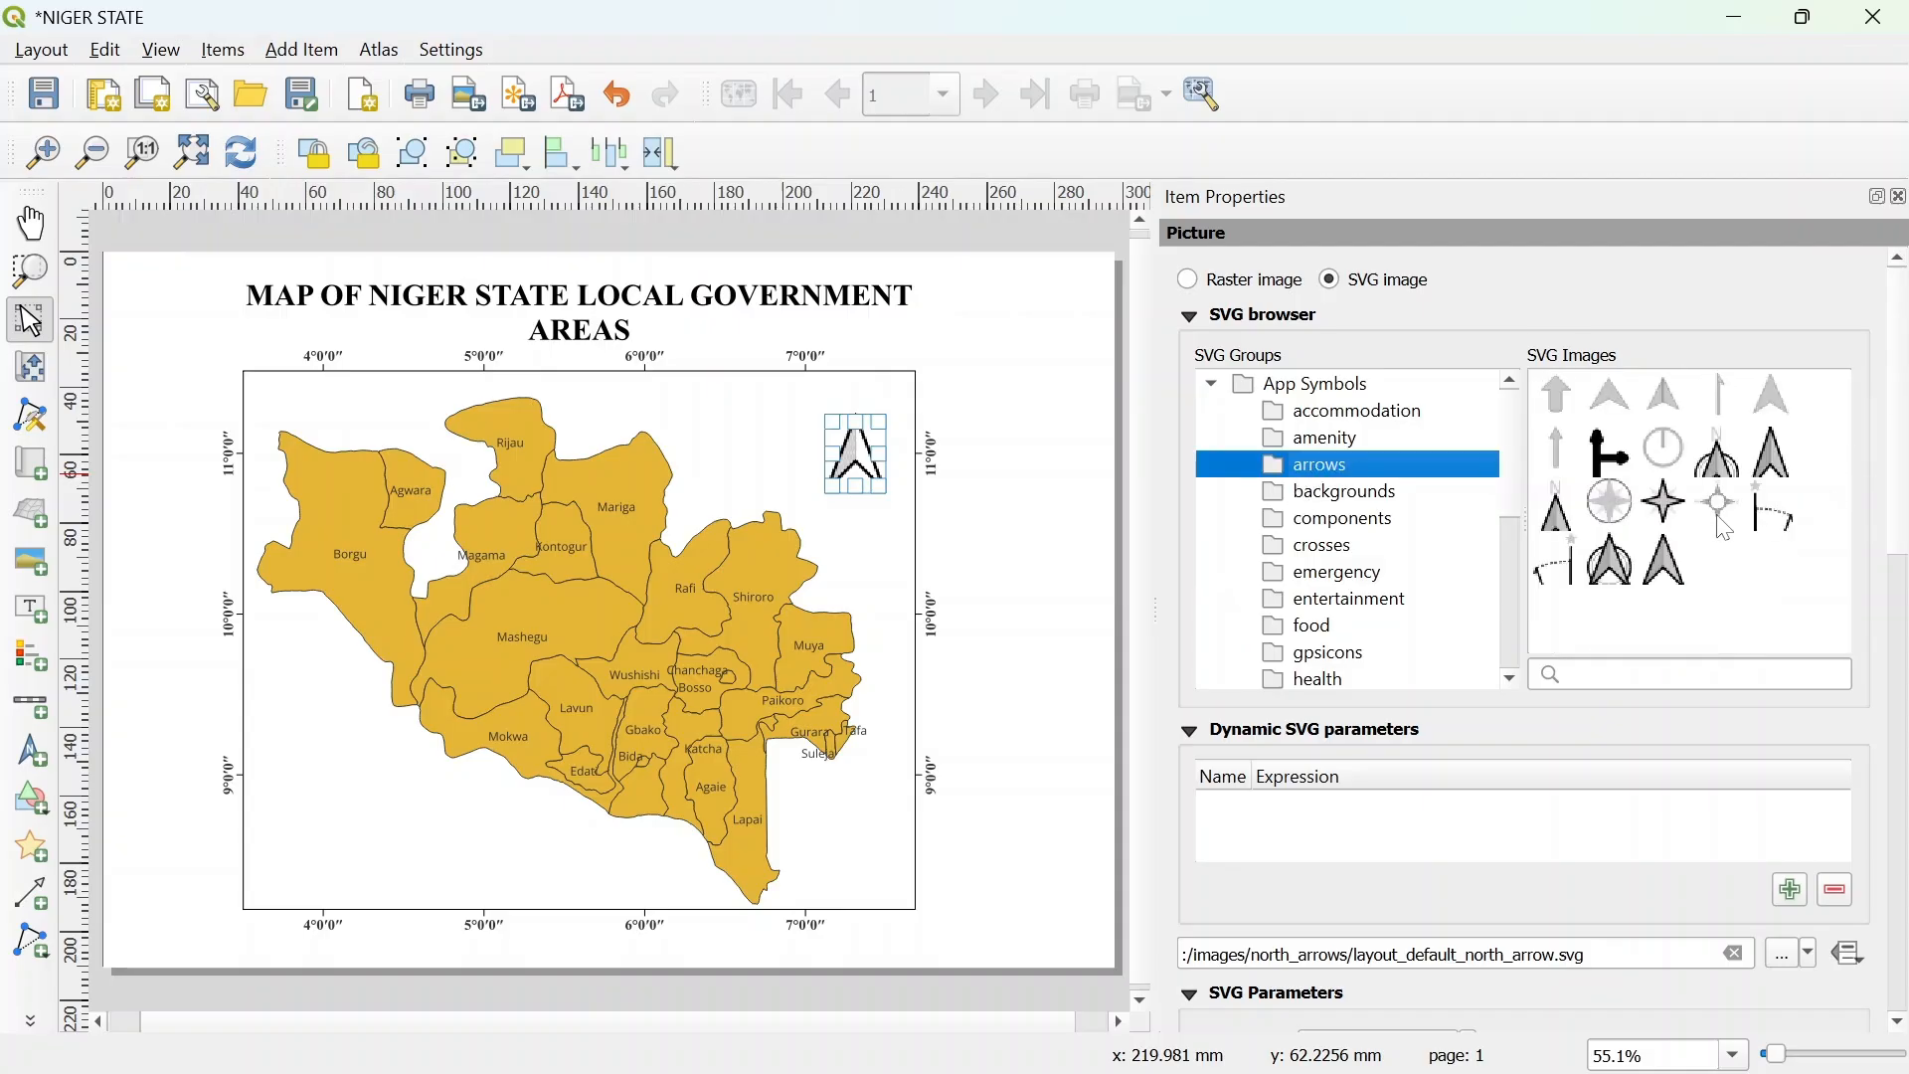
{"action": "left_click", "coordinate": [1732, 475]}
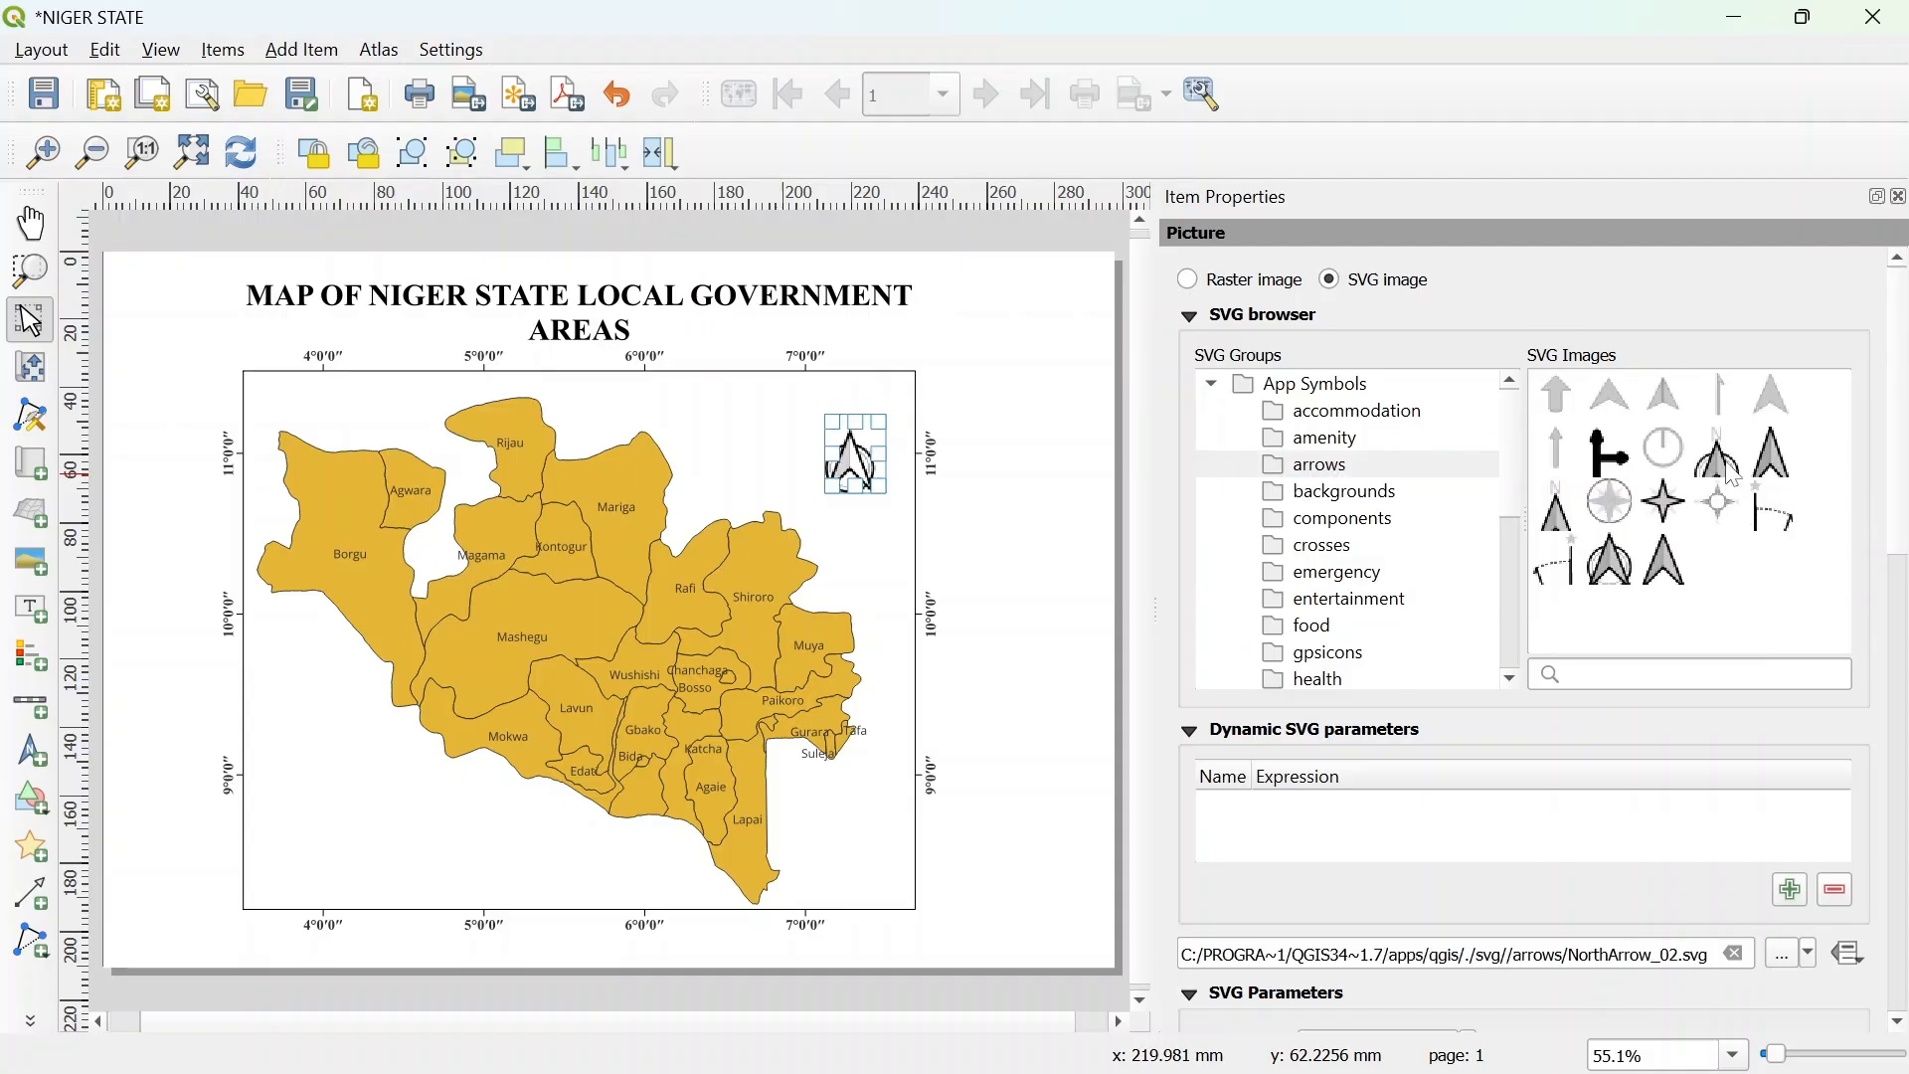
{"action": "left_click", "coordinate": [1899, 197]}
{"action": "left_click", "coordinate": [1423, 528]}
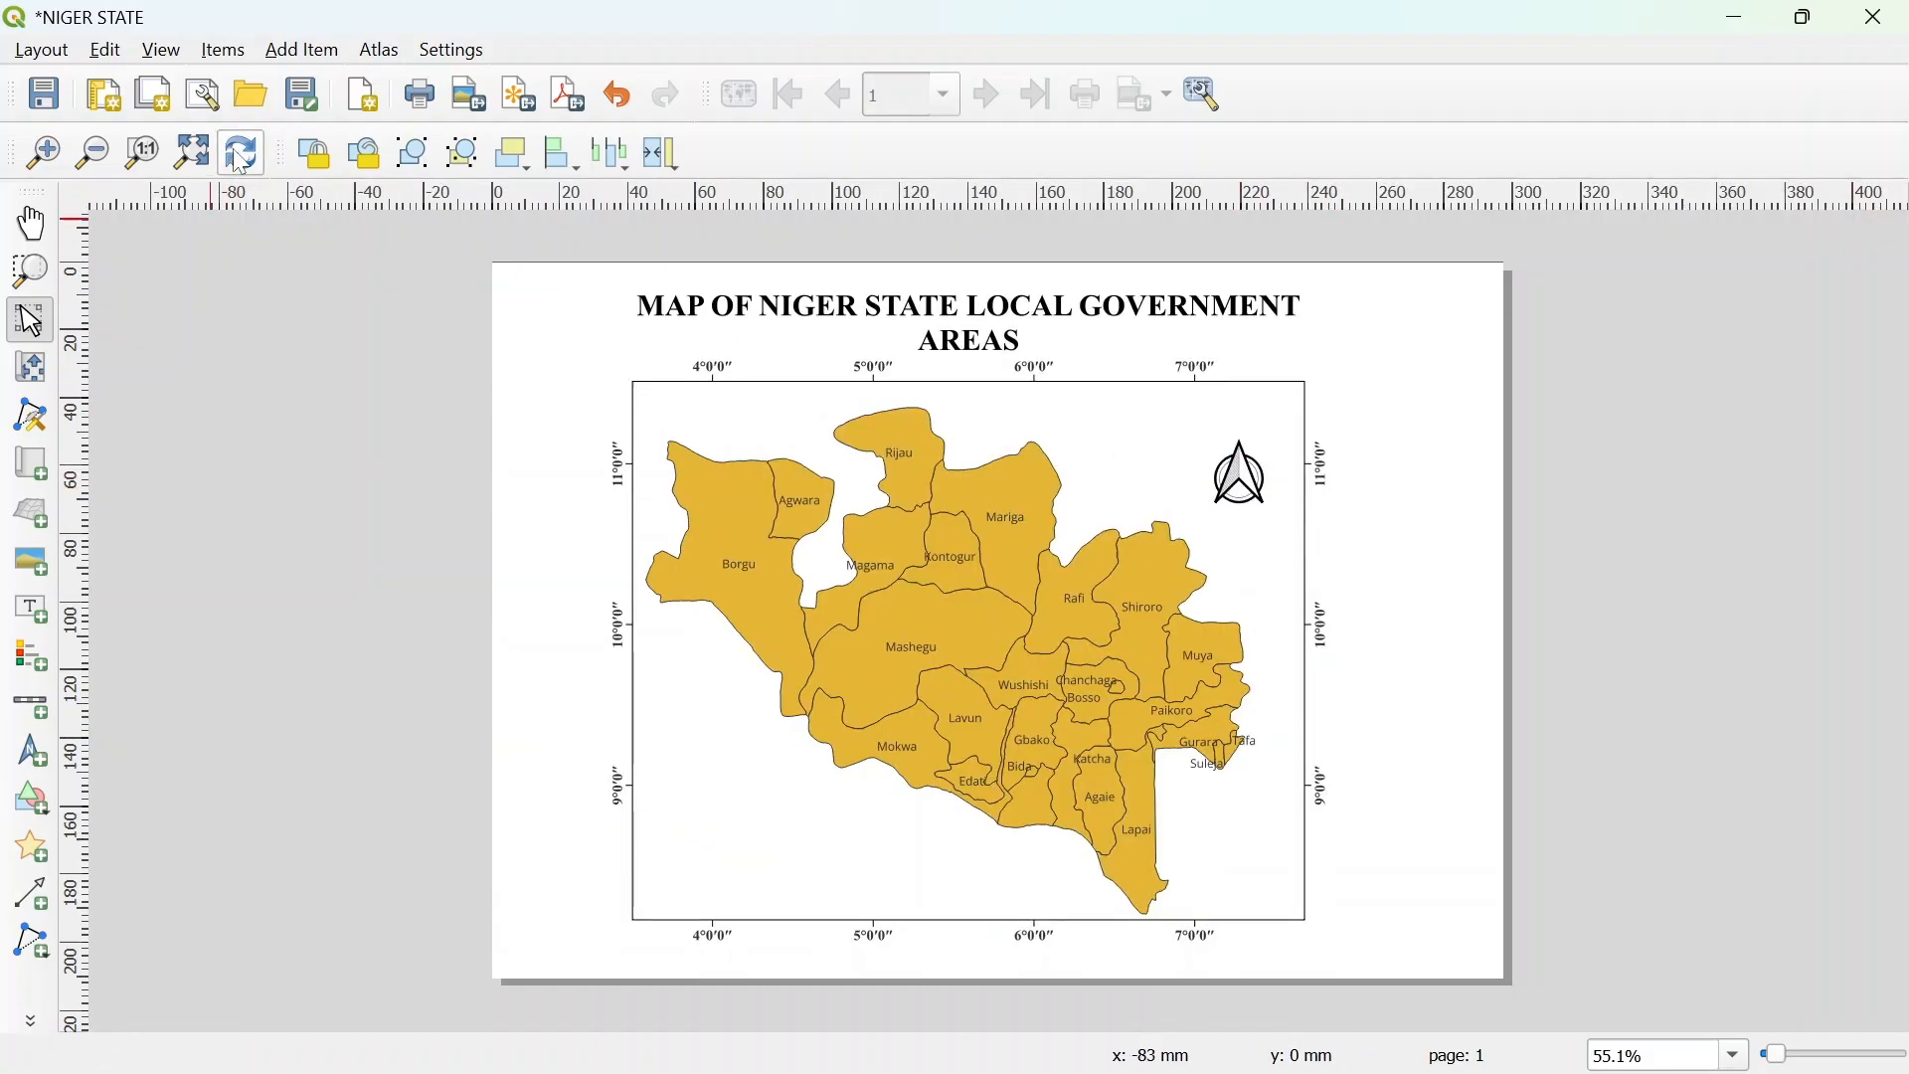
Shift the north arrow slightly up and left within the map frame, and deselect it.
{"action": "left_click", "coordinate": [1242, 474]}
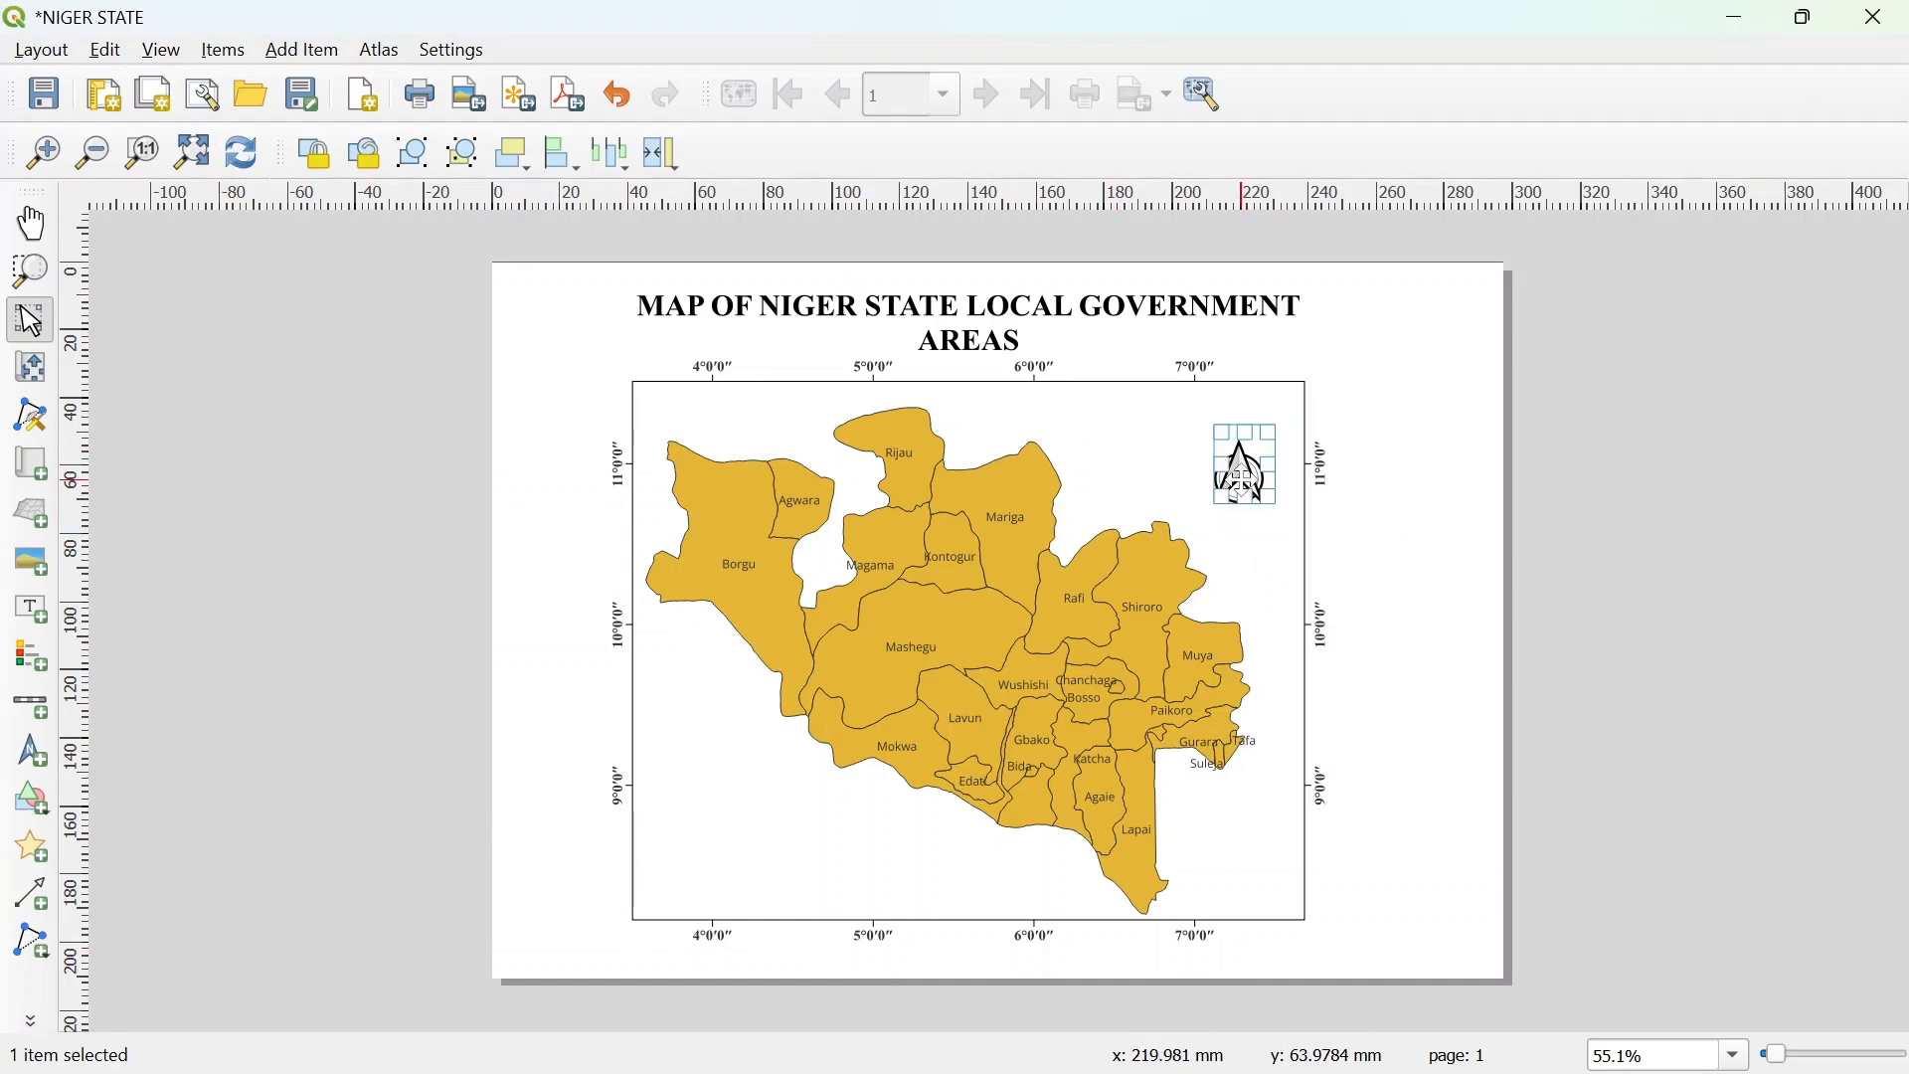
{"action": "left_click_drag", "start_coordinate": [1245, 476], "coordinate": [1239, 456]}
{"action": "left_click", "coordinate": [1419, 482]}
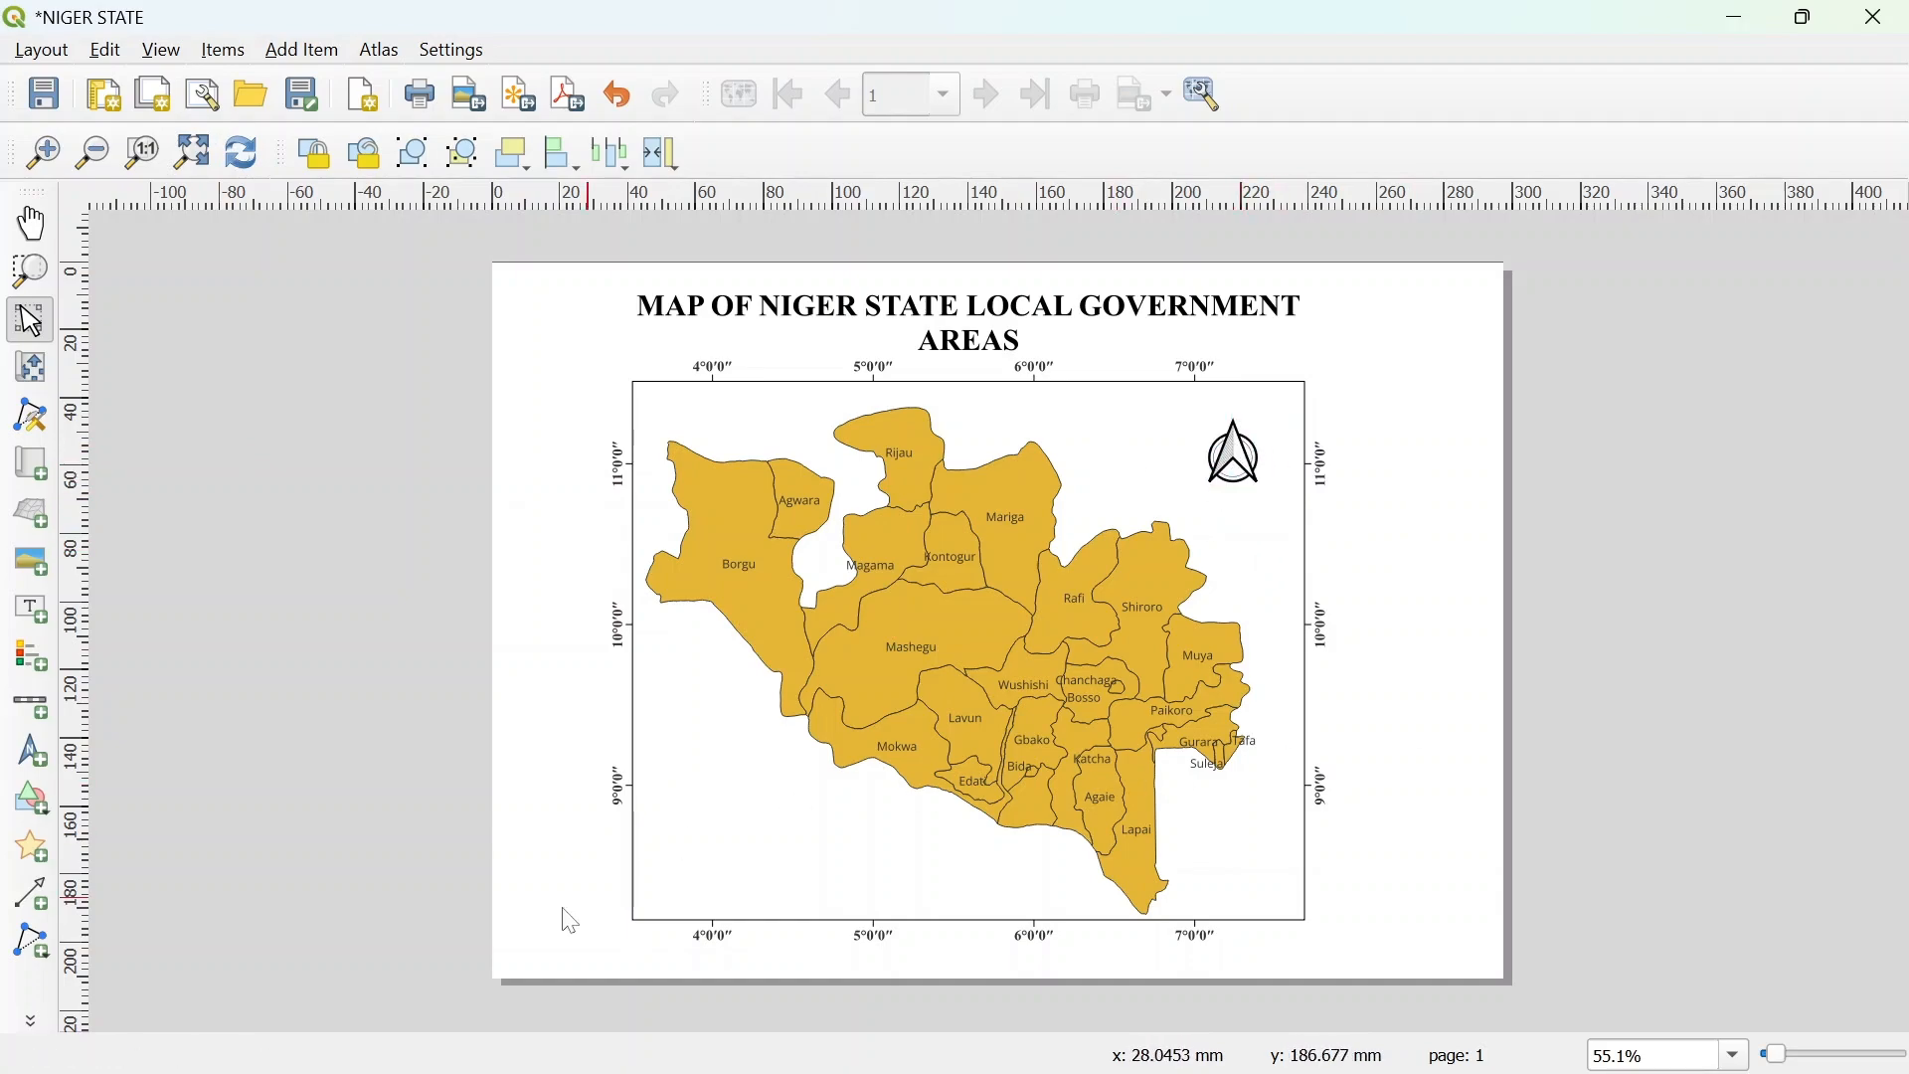
Add a scale bar at the map's lower left, open its item properties and choose Kilometers as the scalebar units.
{"action": "left_click", "coordinate": [29, 704]}
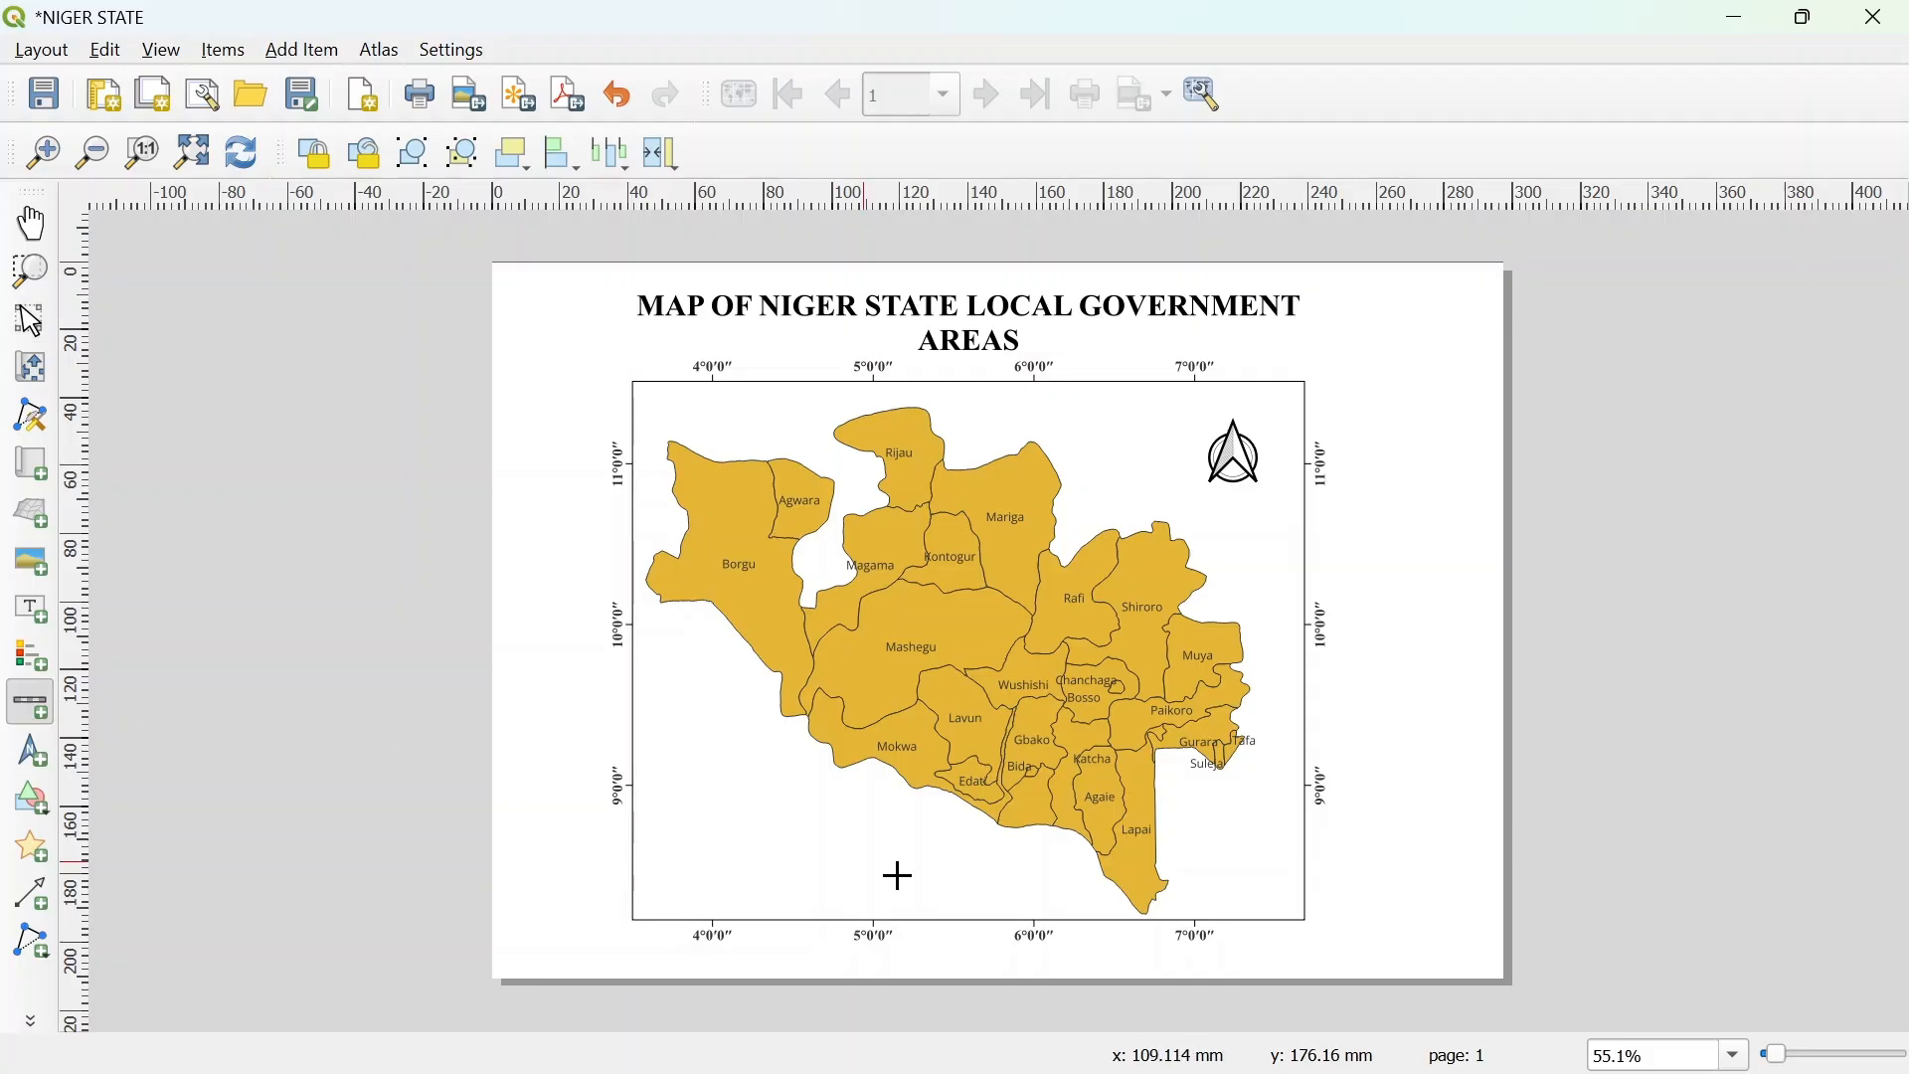
{"action": "left_click_drag", "start_coordinate": [694, 864], "coordinate": [1038, 890]}
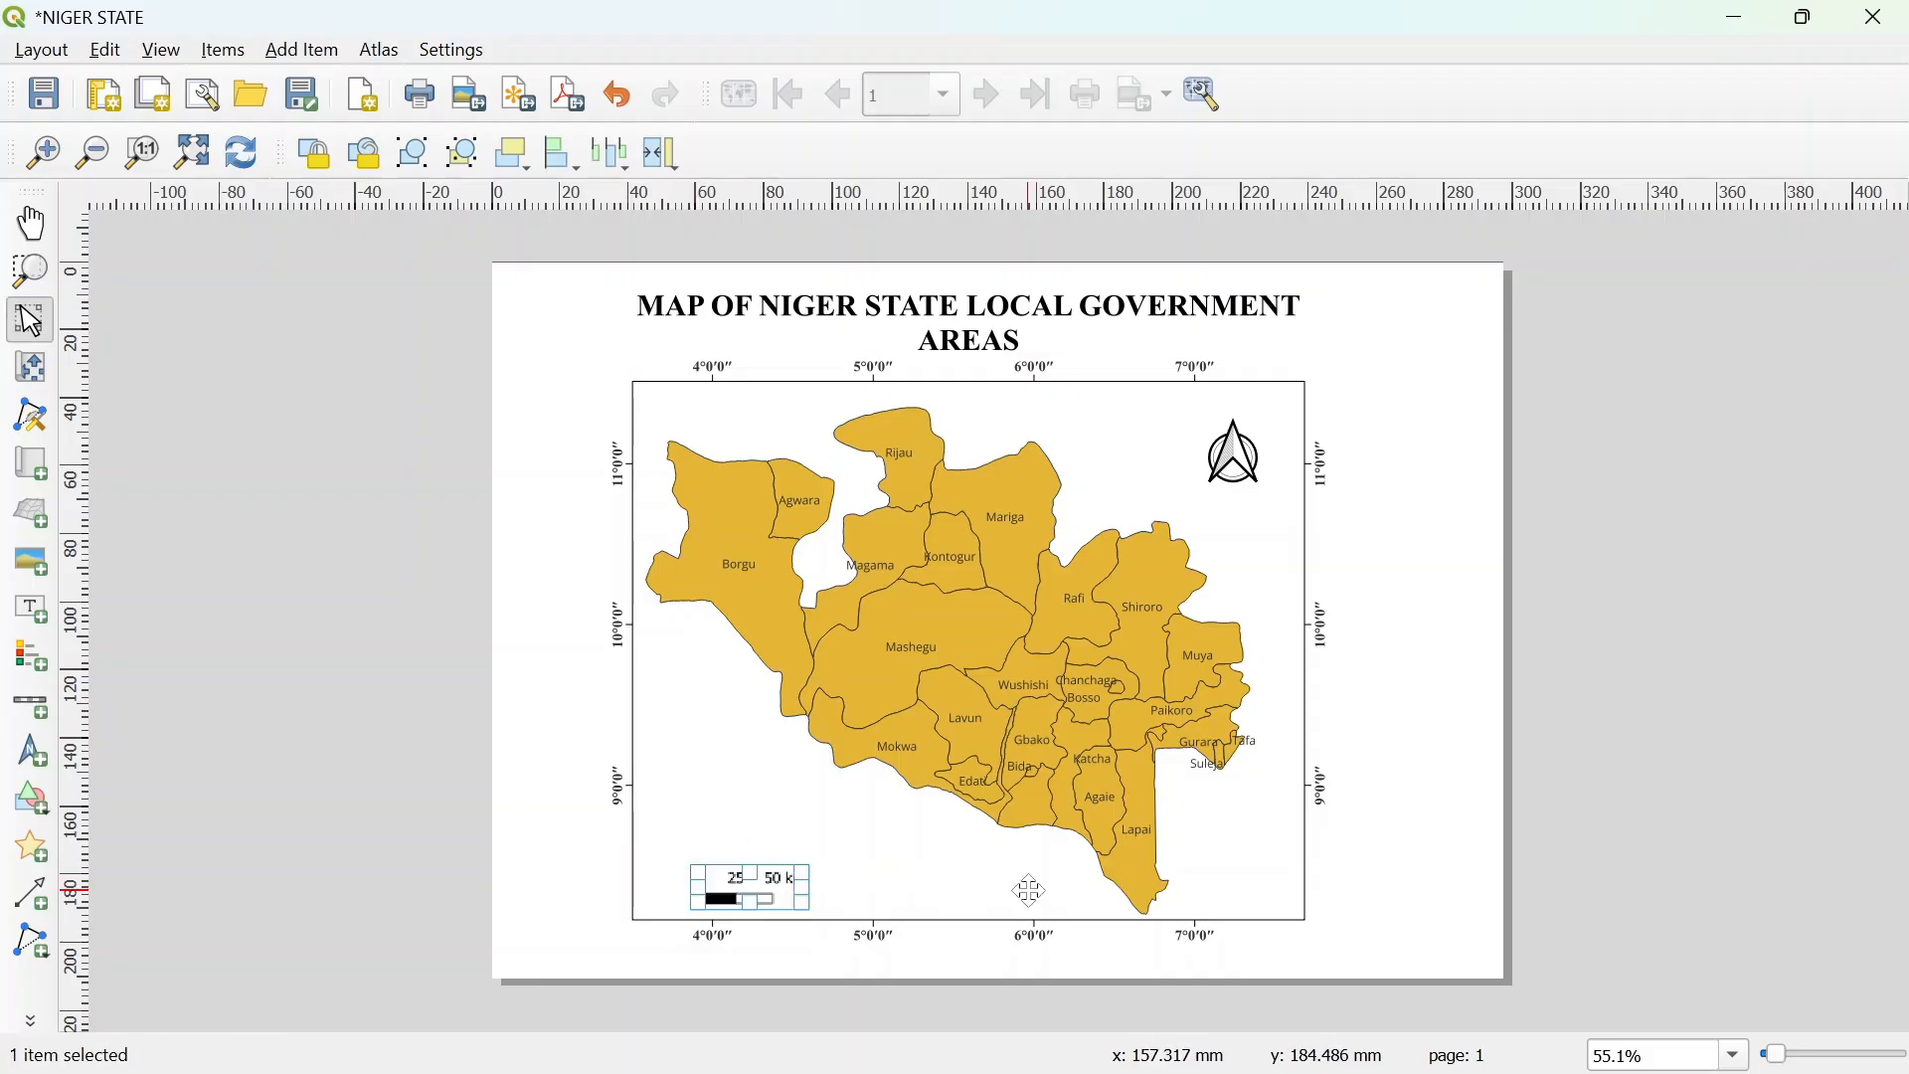
{"action": "right_click", "coordinate": [795, 882]}
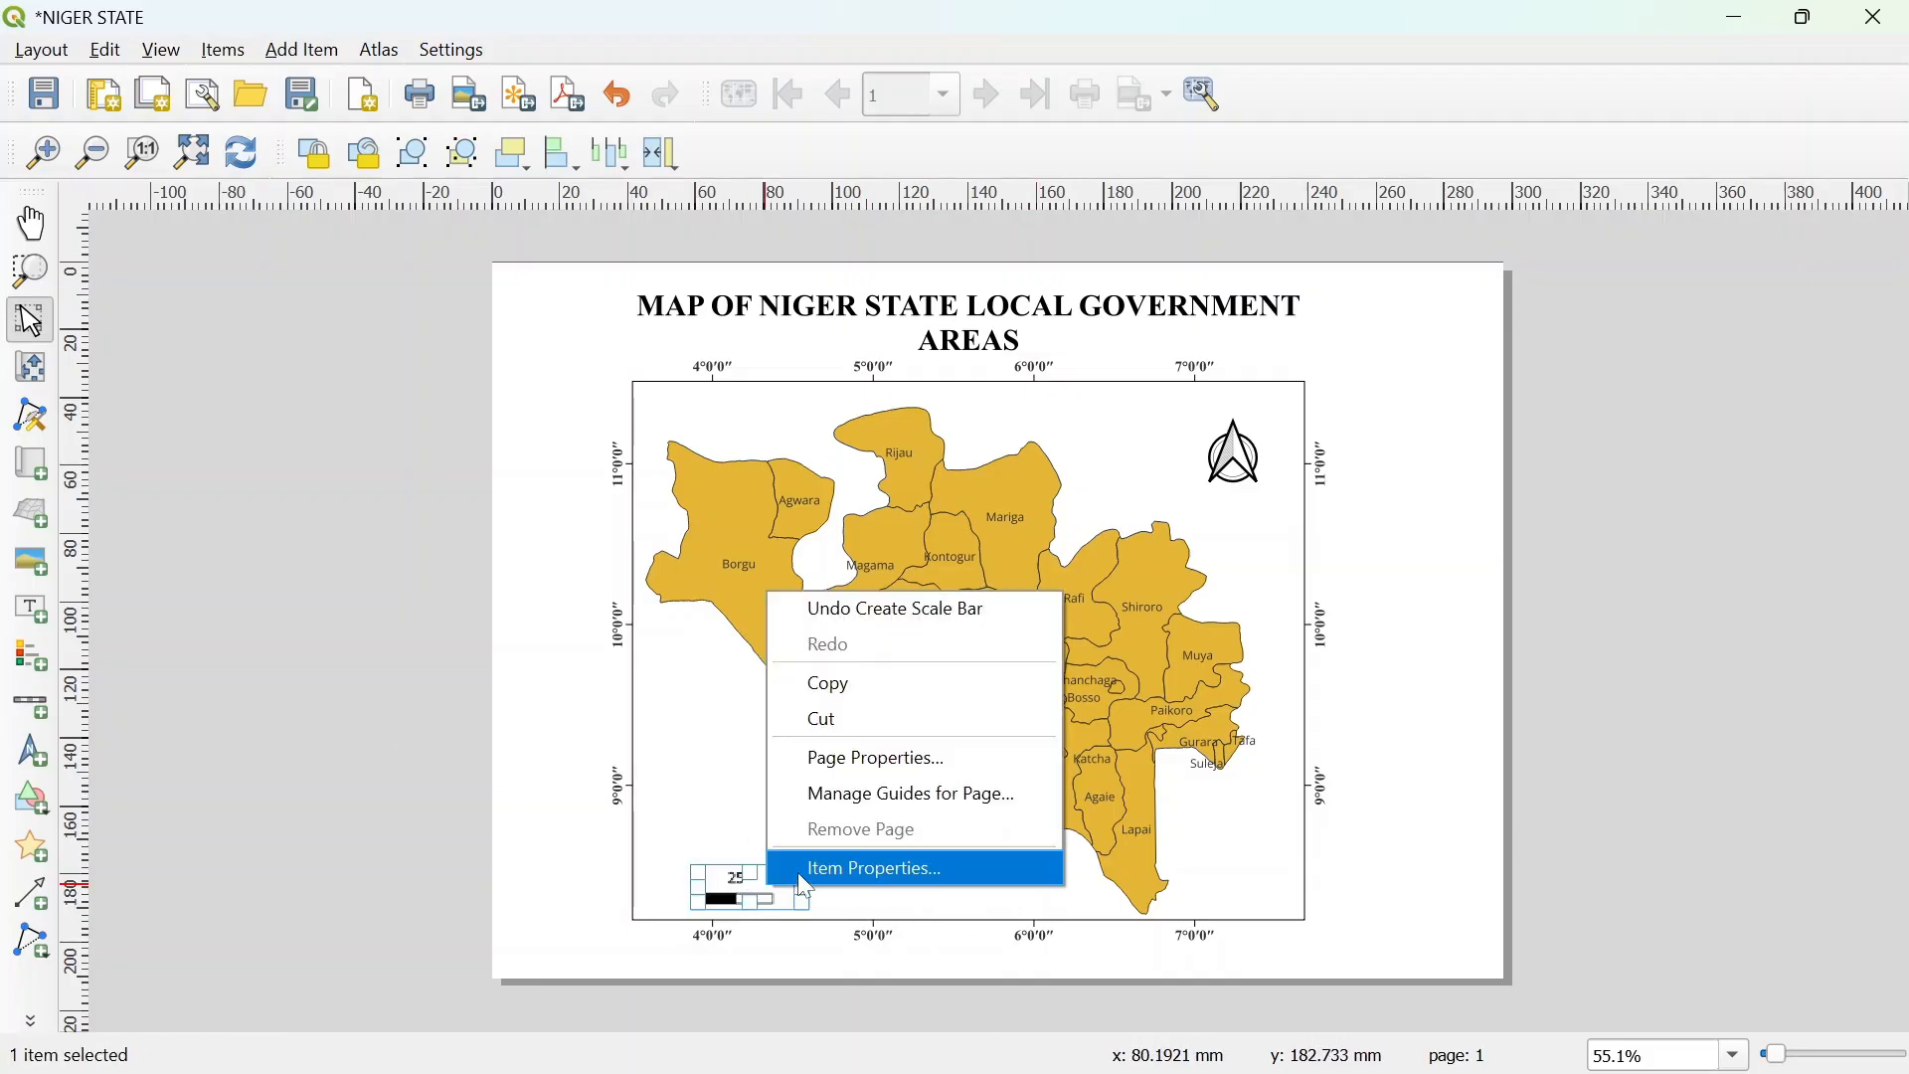
{"action": "left_click", "coordinate": [797, 869]}
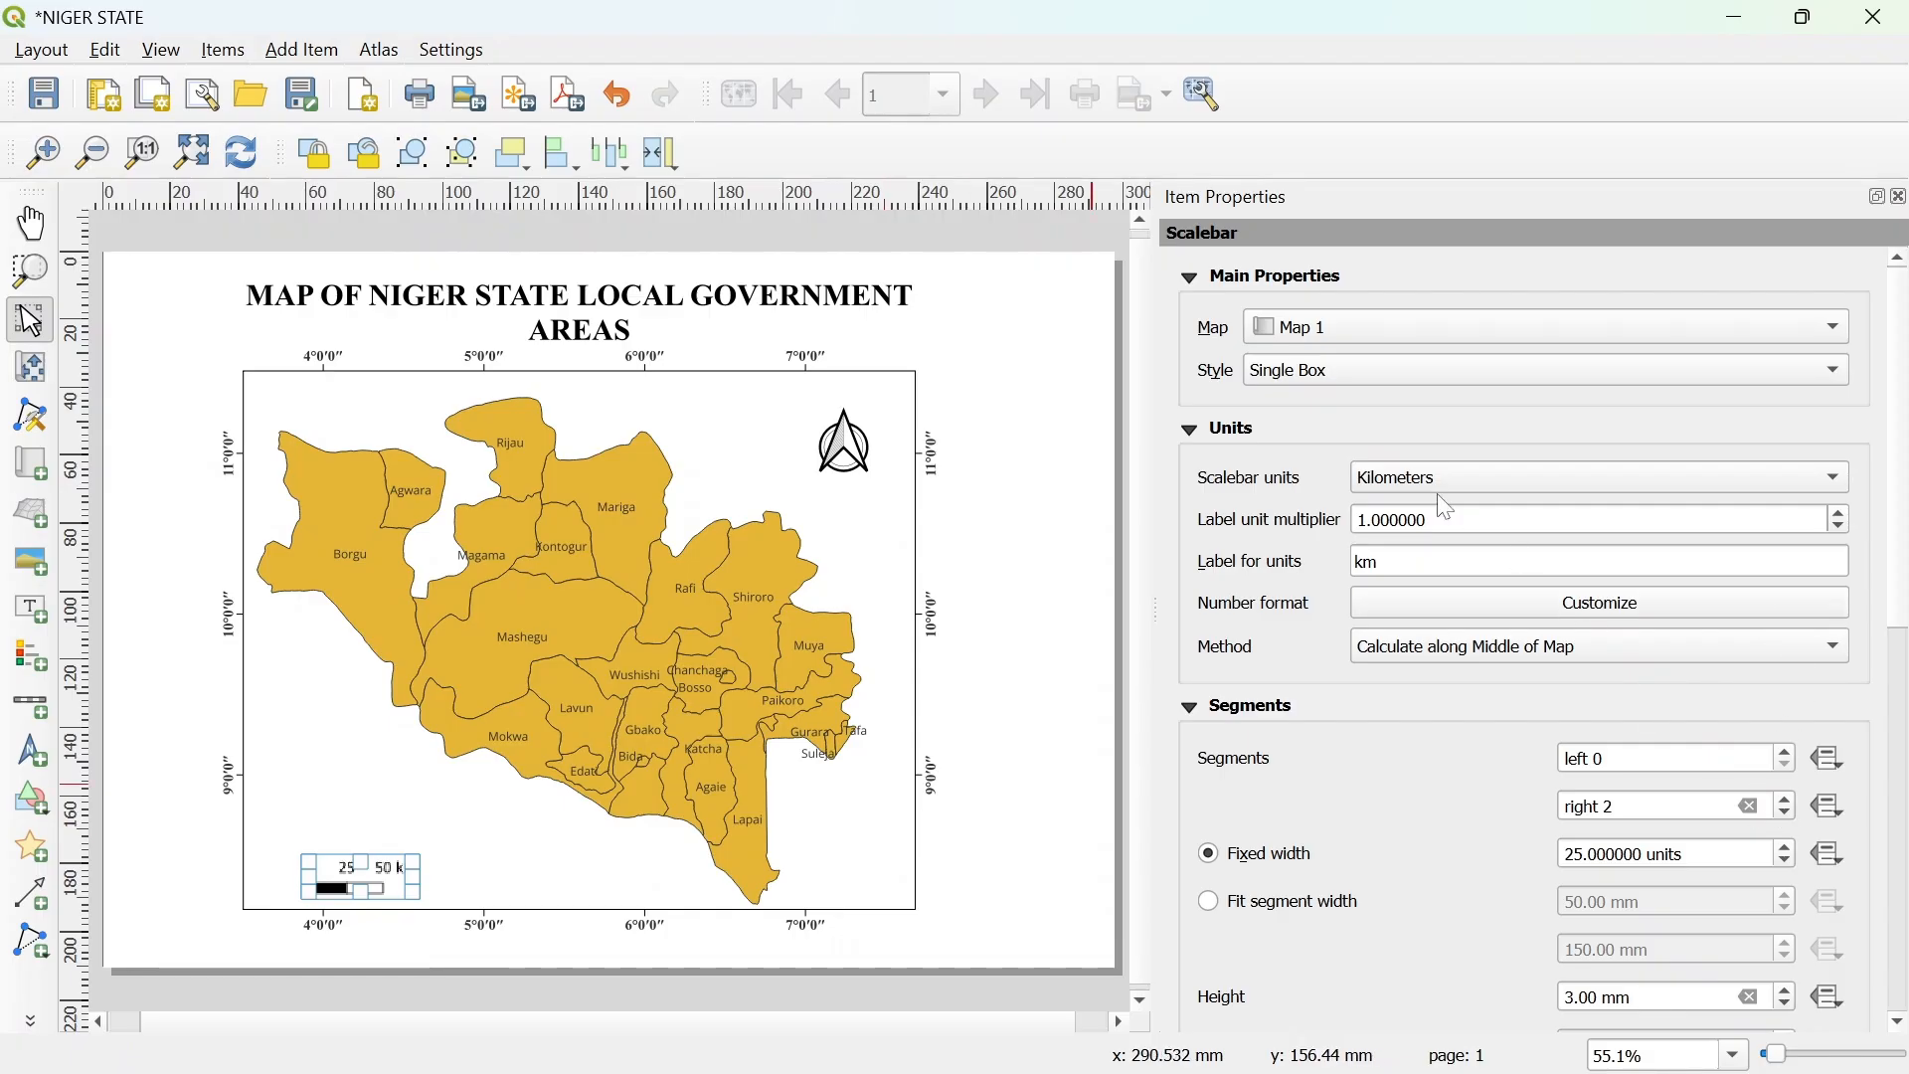
{"action": "left_click", "coordinate": [1810, 481]}
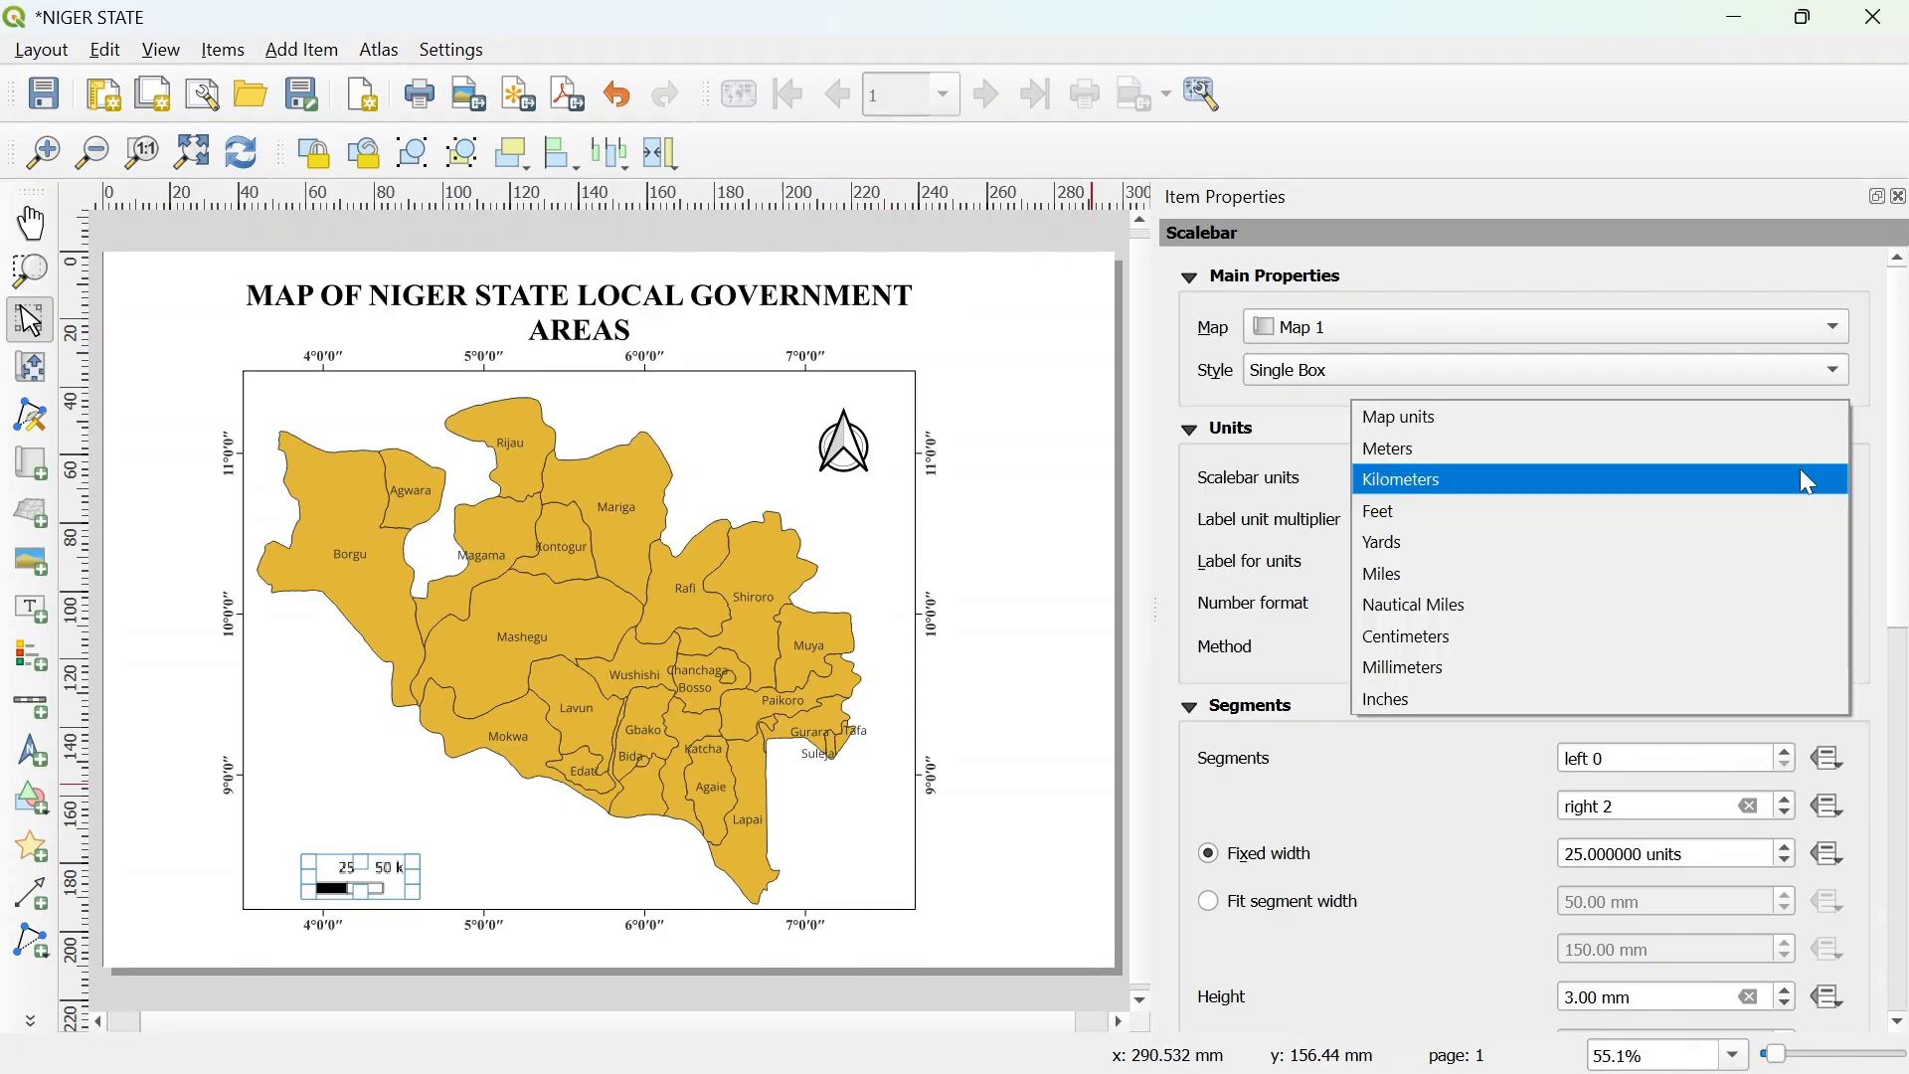
{"action": "left_click", "coordinate": [1796, 477]}
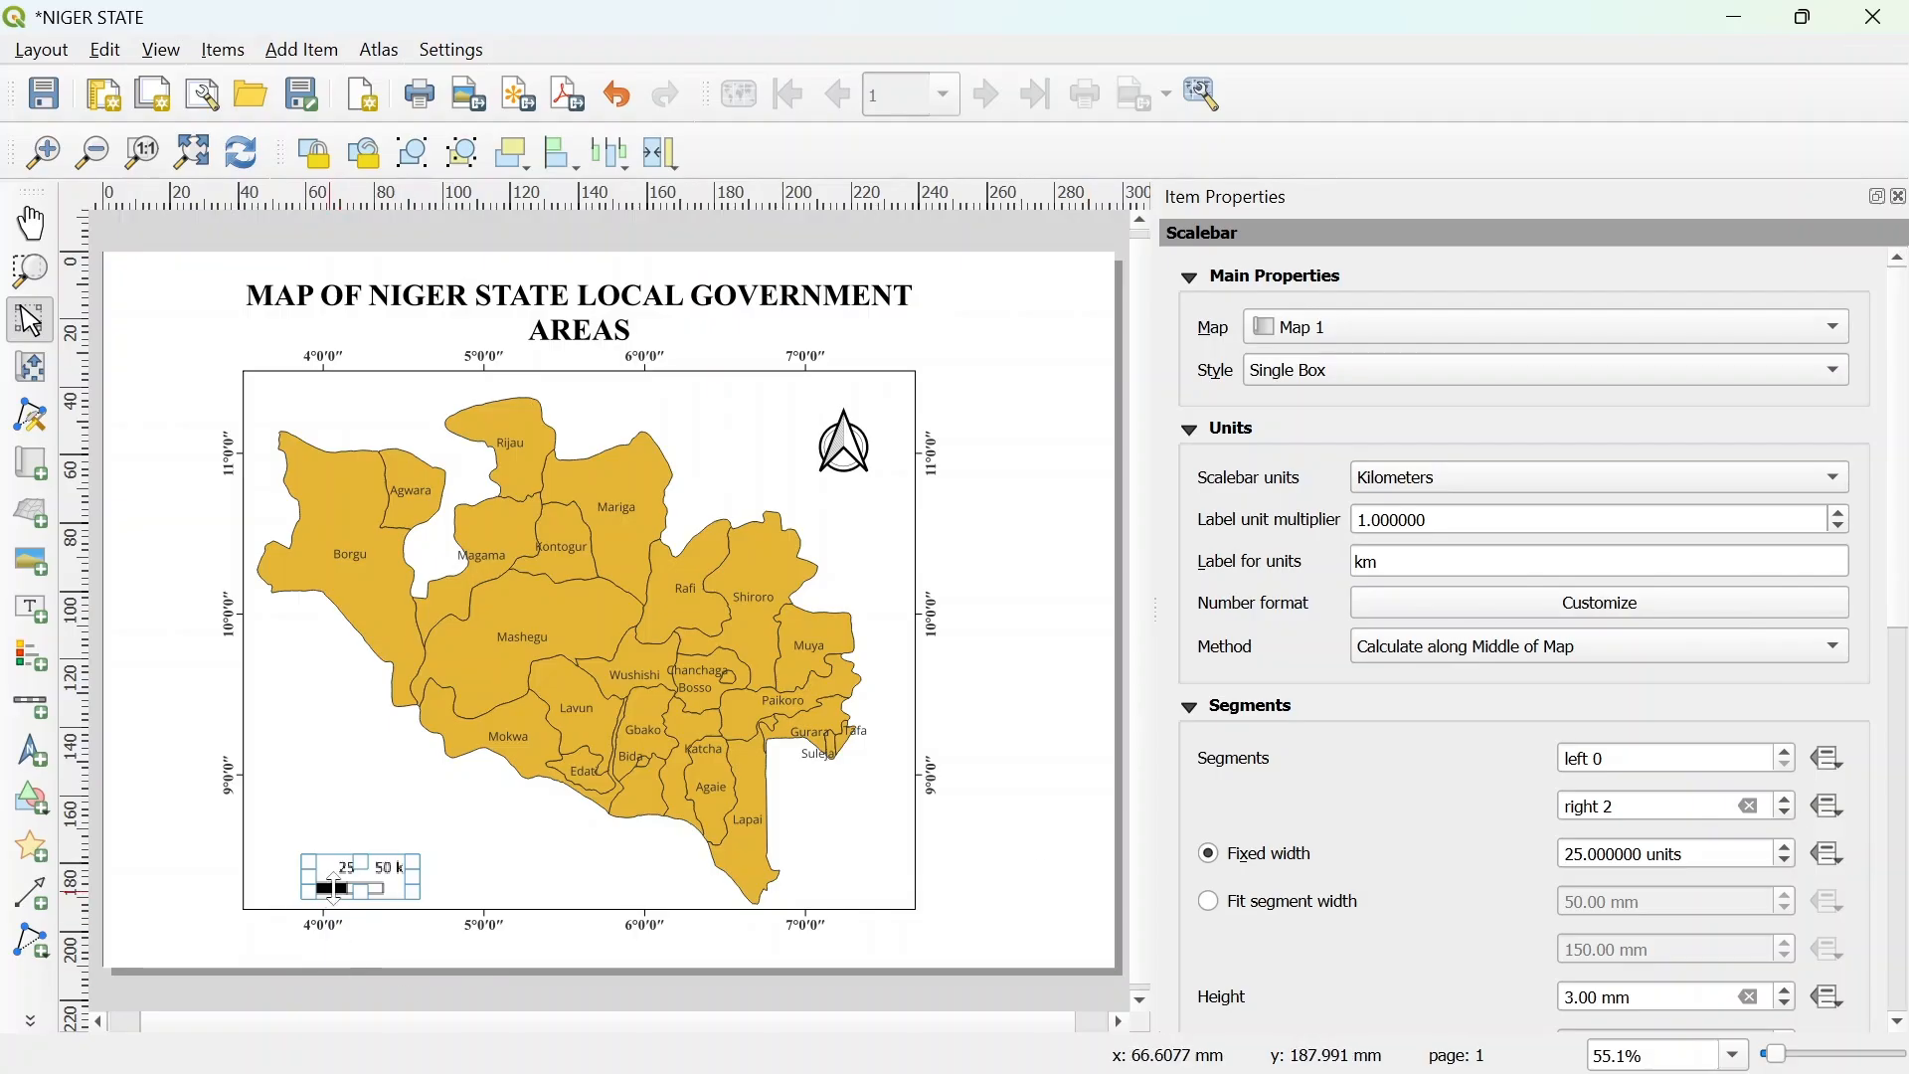
Set the scale bar's right segments to 6.
{"action": "left_click", "coordinate": [1793, 801]}
{"action": "left_click", "coordinate": [1793, 801]}
{"action": "left_click", "coordinate": [1793, 801]}
{"action": "left_click", "coordinate": [1793, 801]}
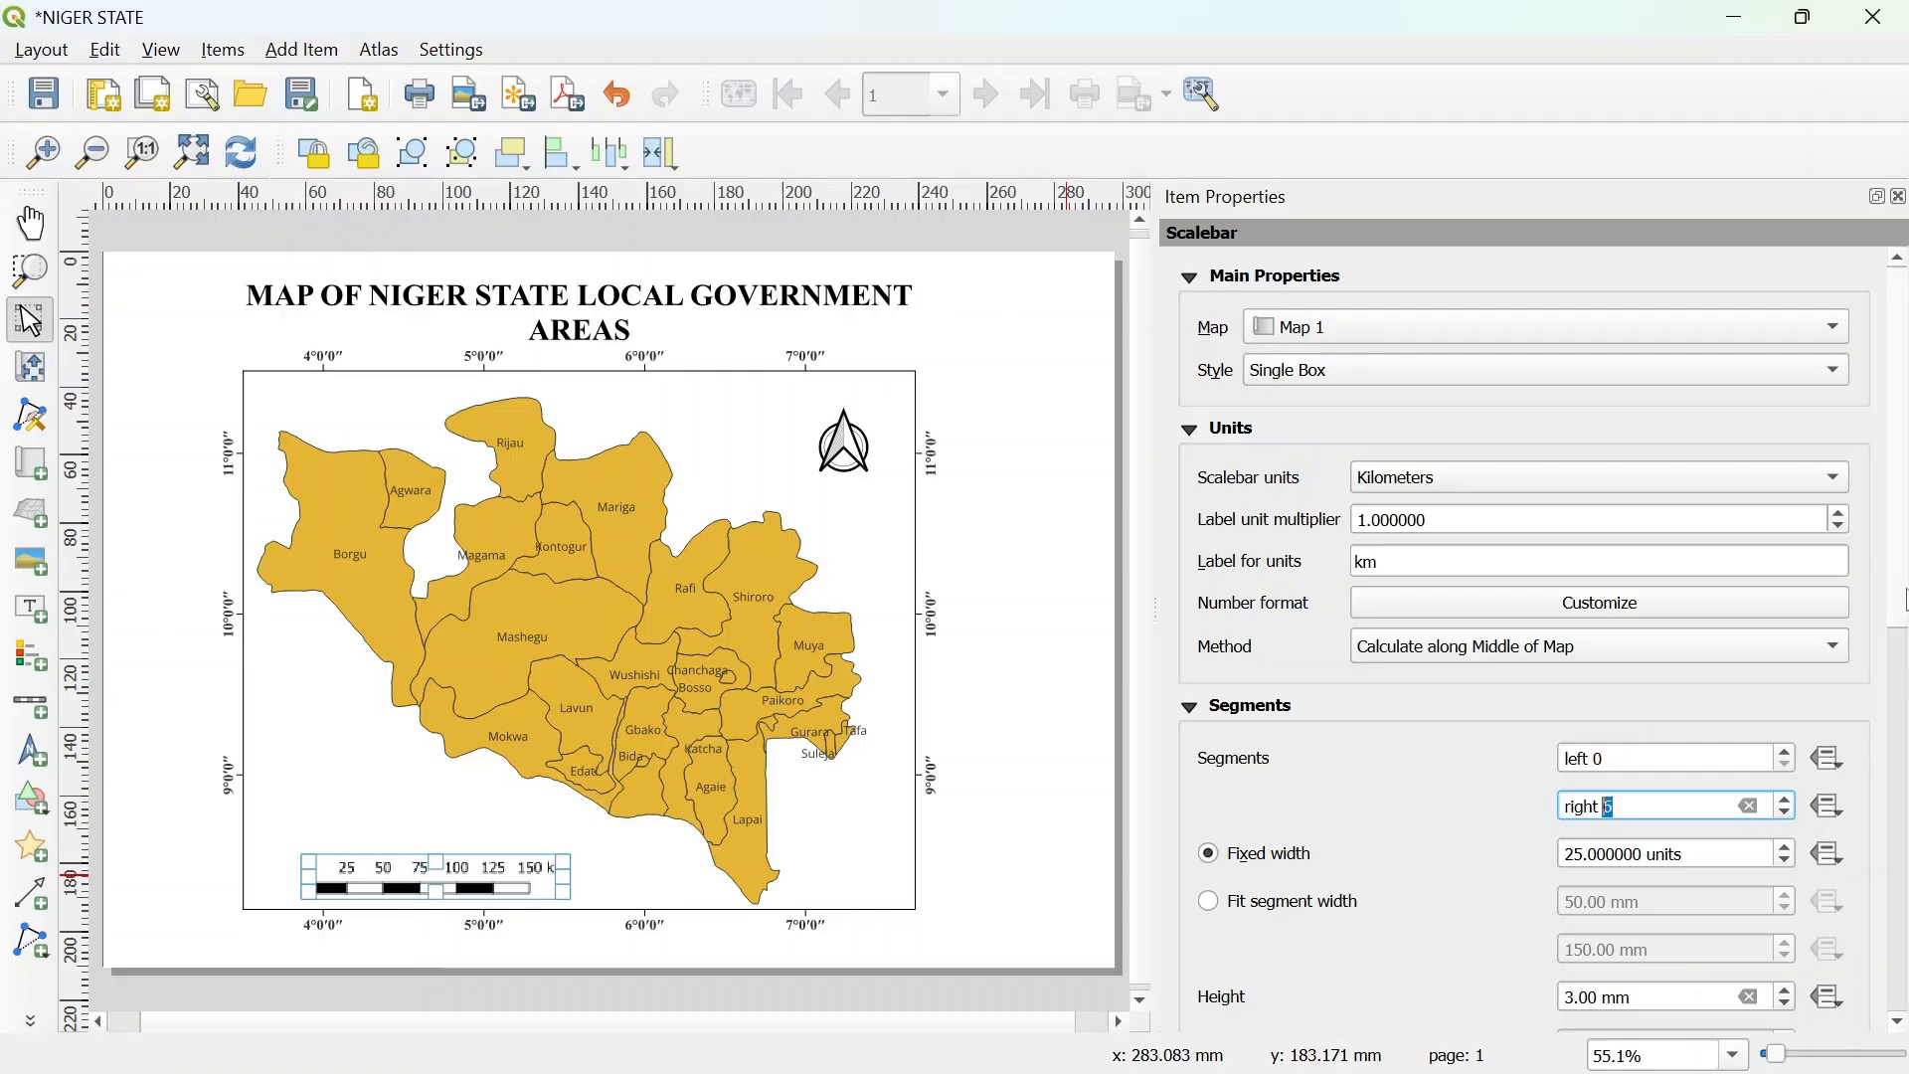
Change the scale bar's label font to Times New Roman in its appearance settings.
{"action": "scroll", "coordinate": [1905, 600], "scroll_direction": "down", "scroll_amount": 10}
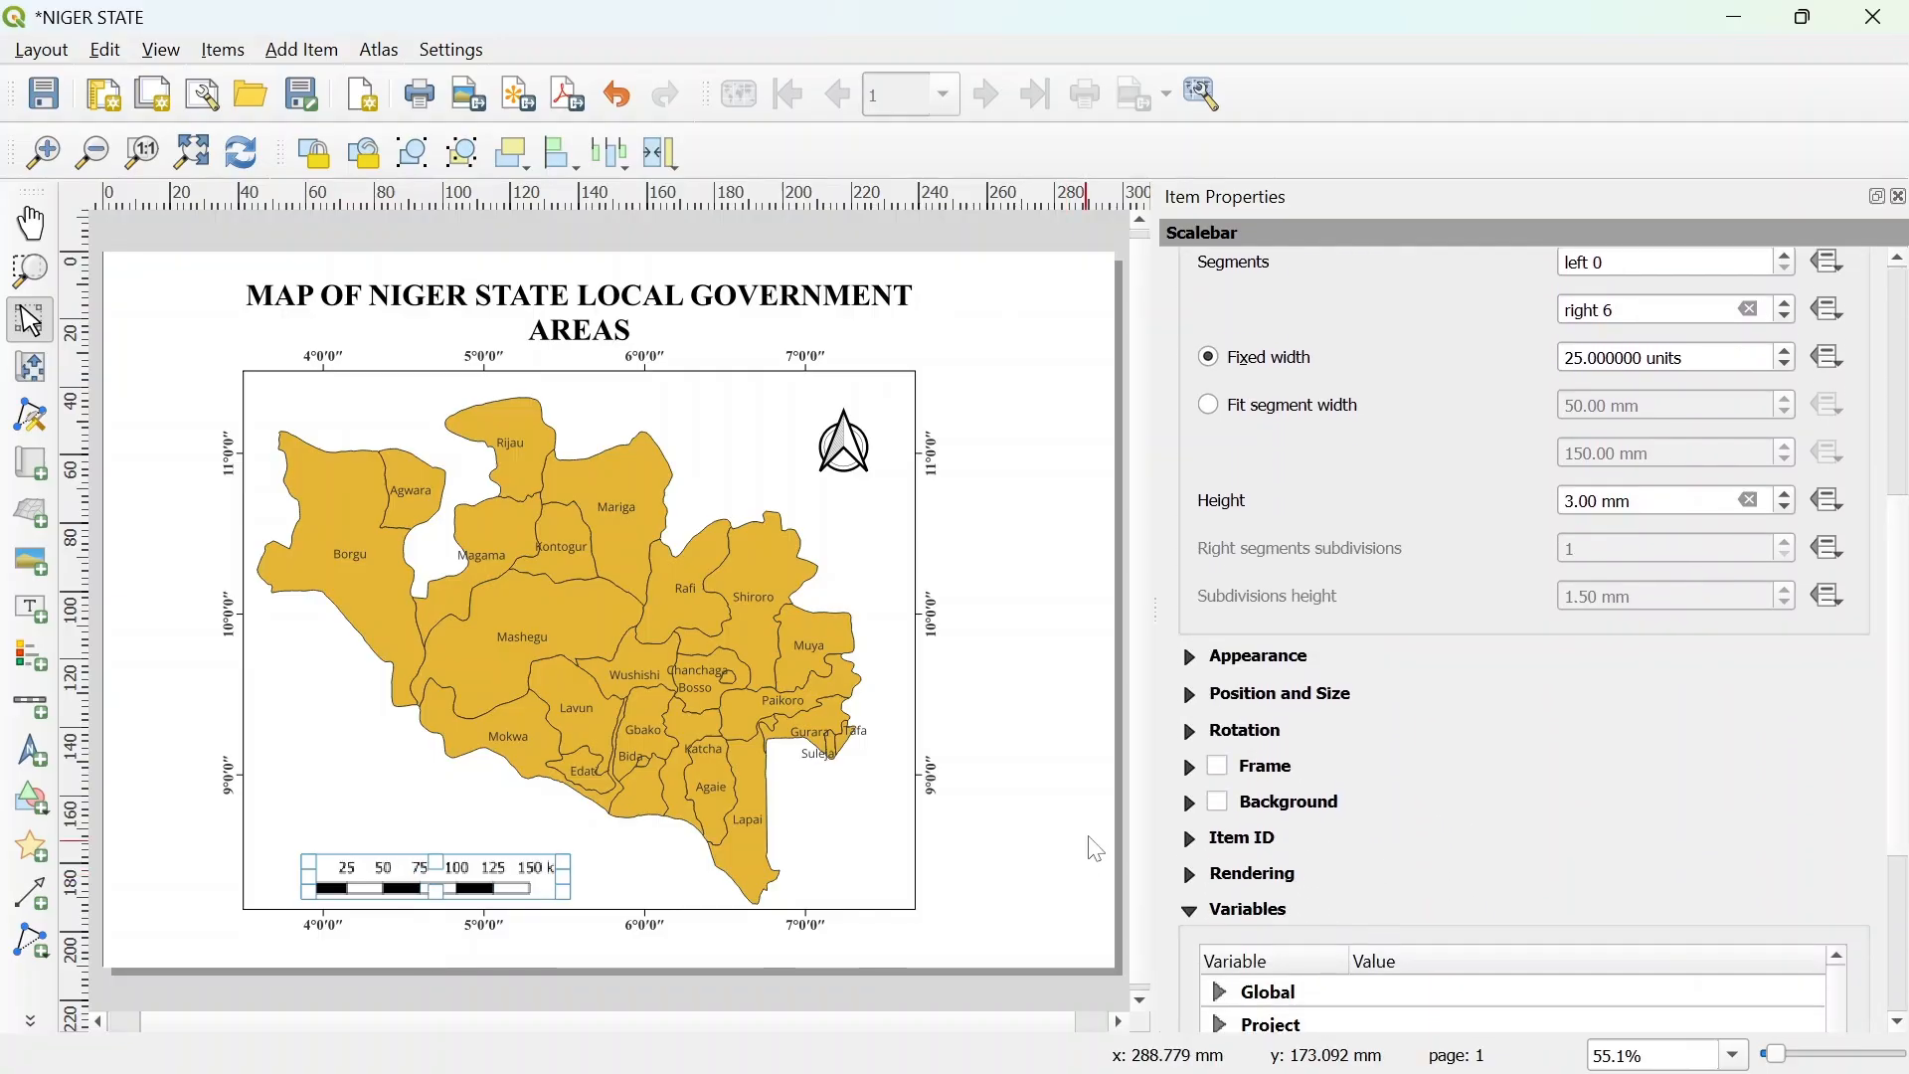
{"action": "left_click", "coordinate": [1192, 660]}
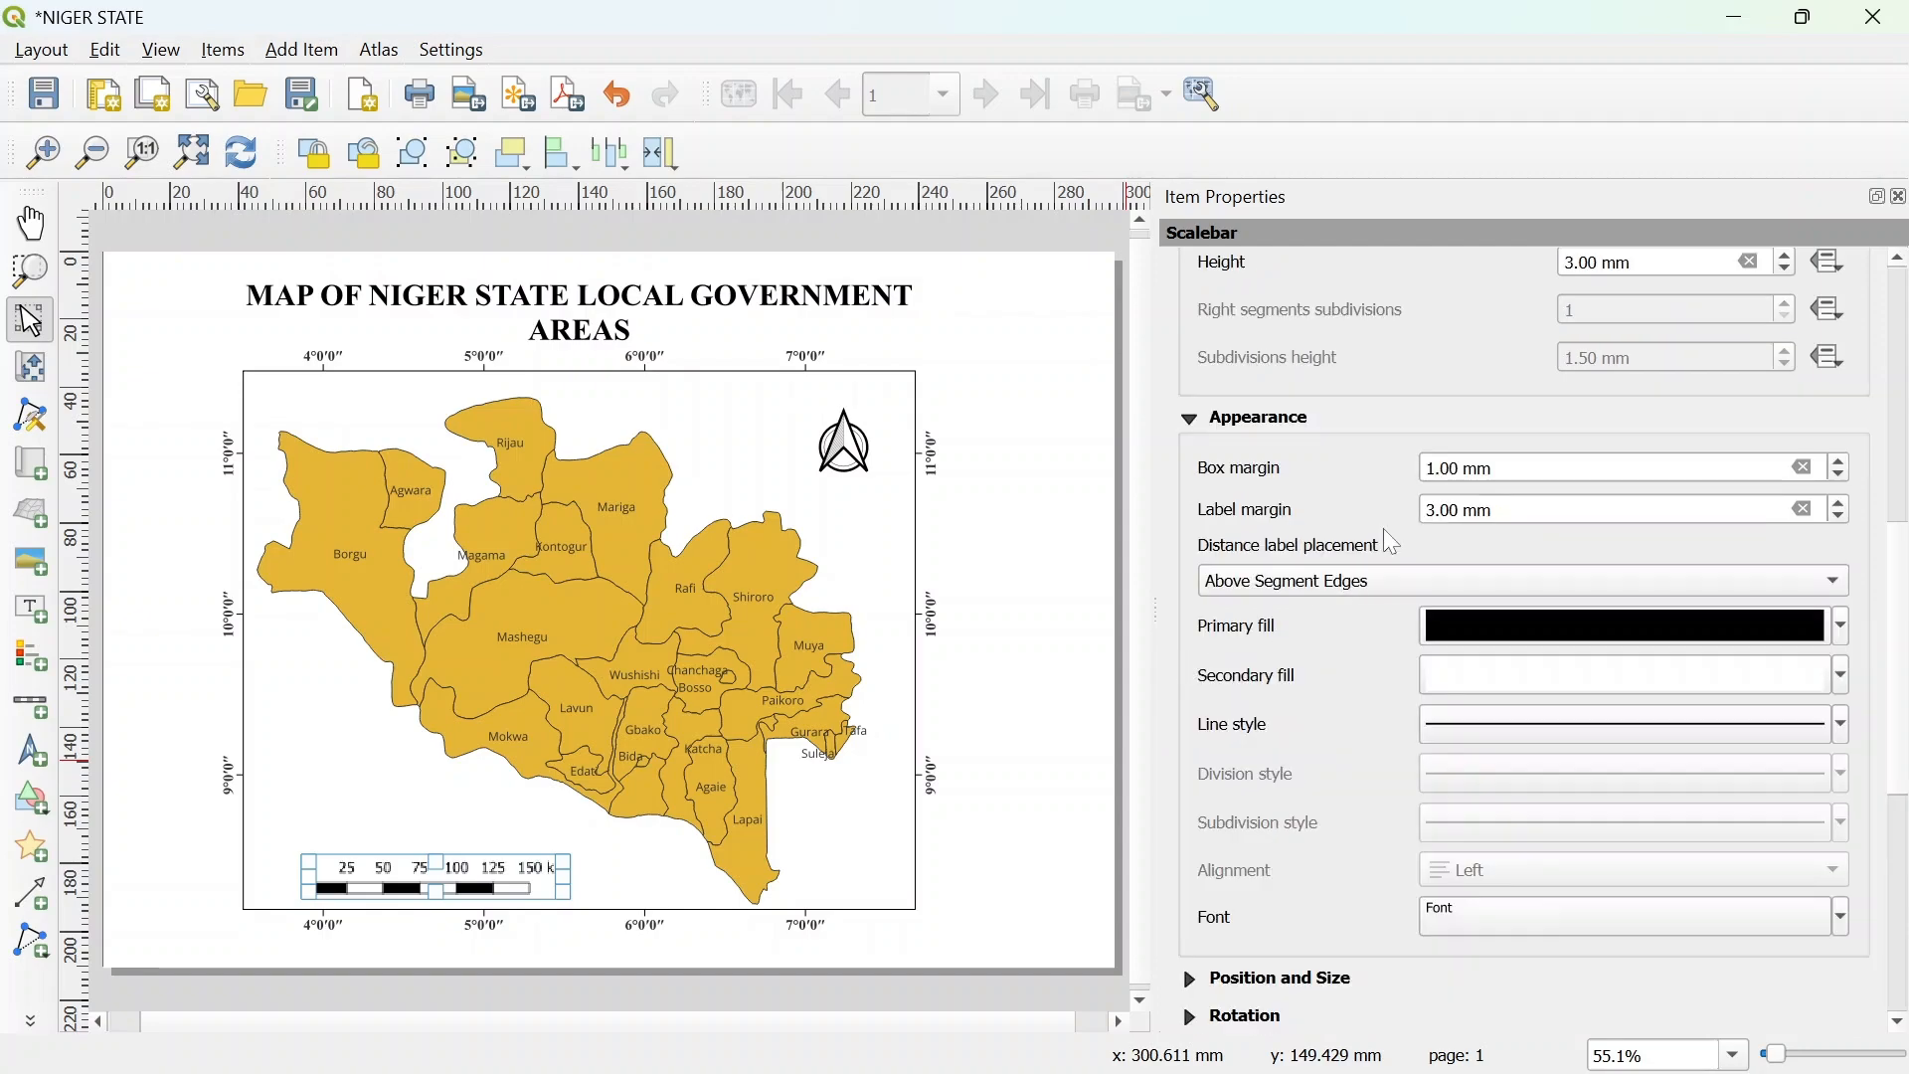
{"action": "left_click", "coordinate": [1562, 913]}
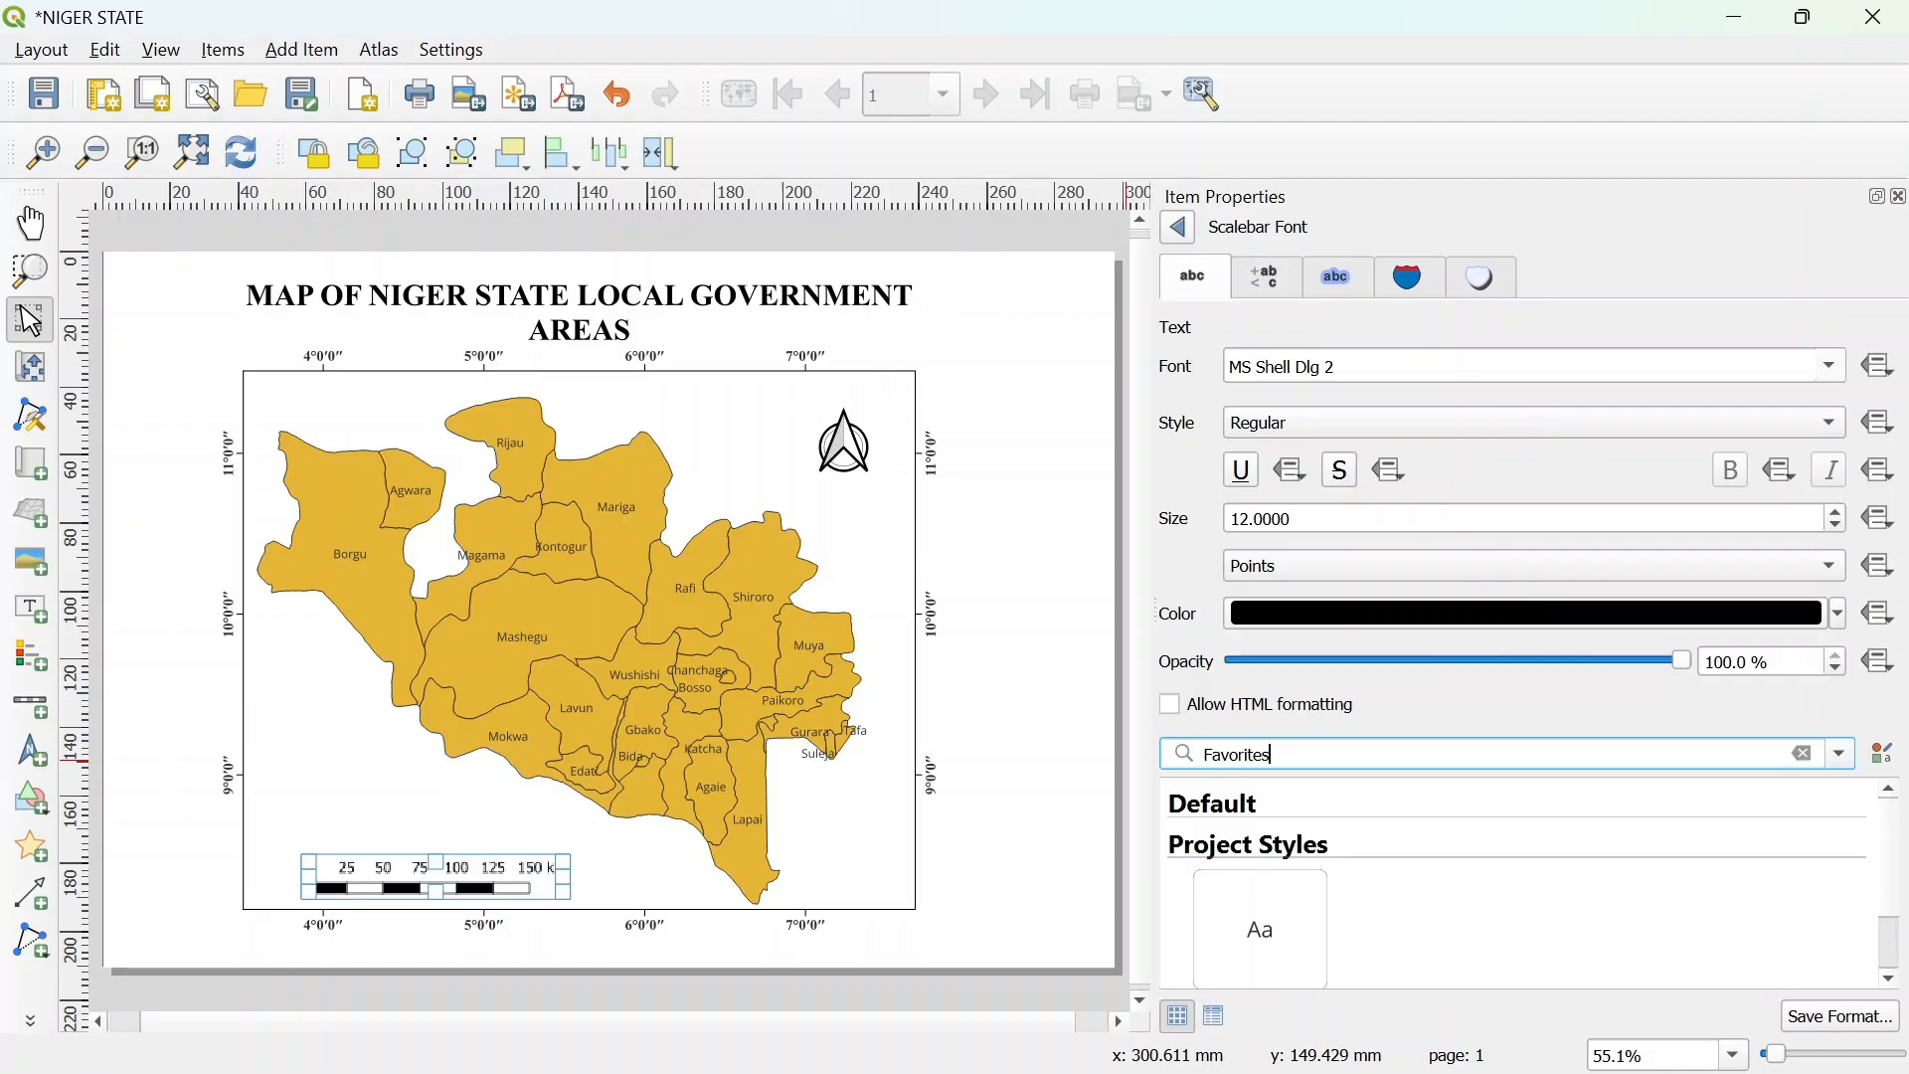
{"action": "left_click", "coordinate": [1336, 367]}
{"action": "left_click", "coordinate": [1833, 361]}
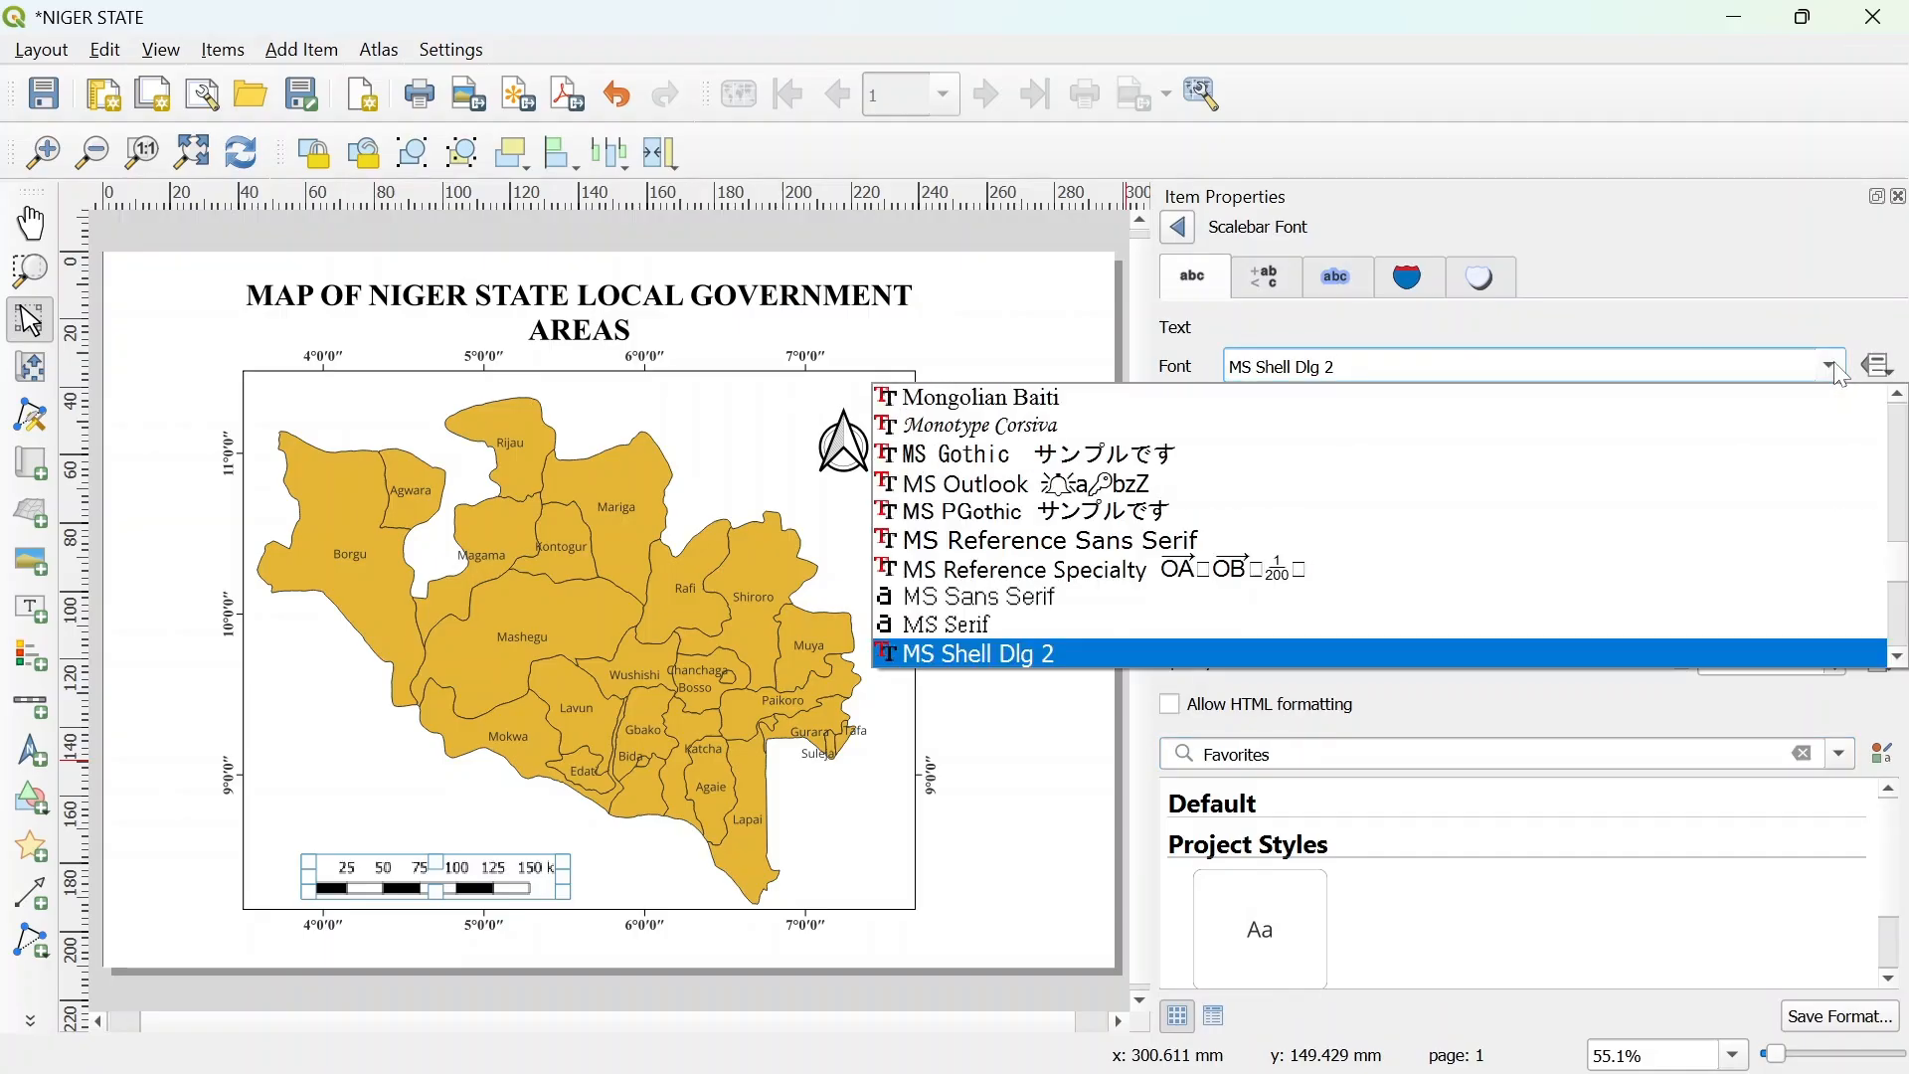
{"action": "type", "text": "ti"}
{"action": "key", "text": "Return"}
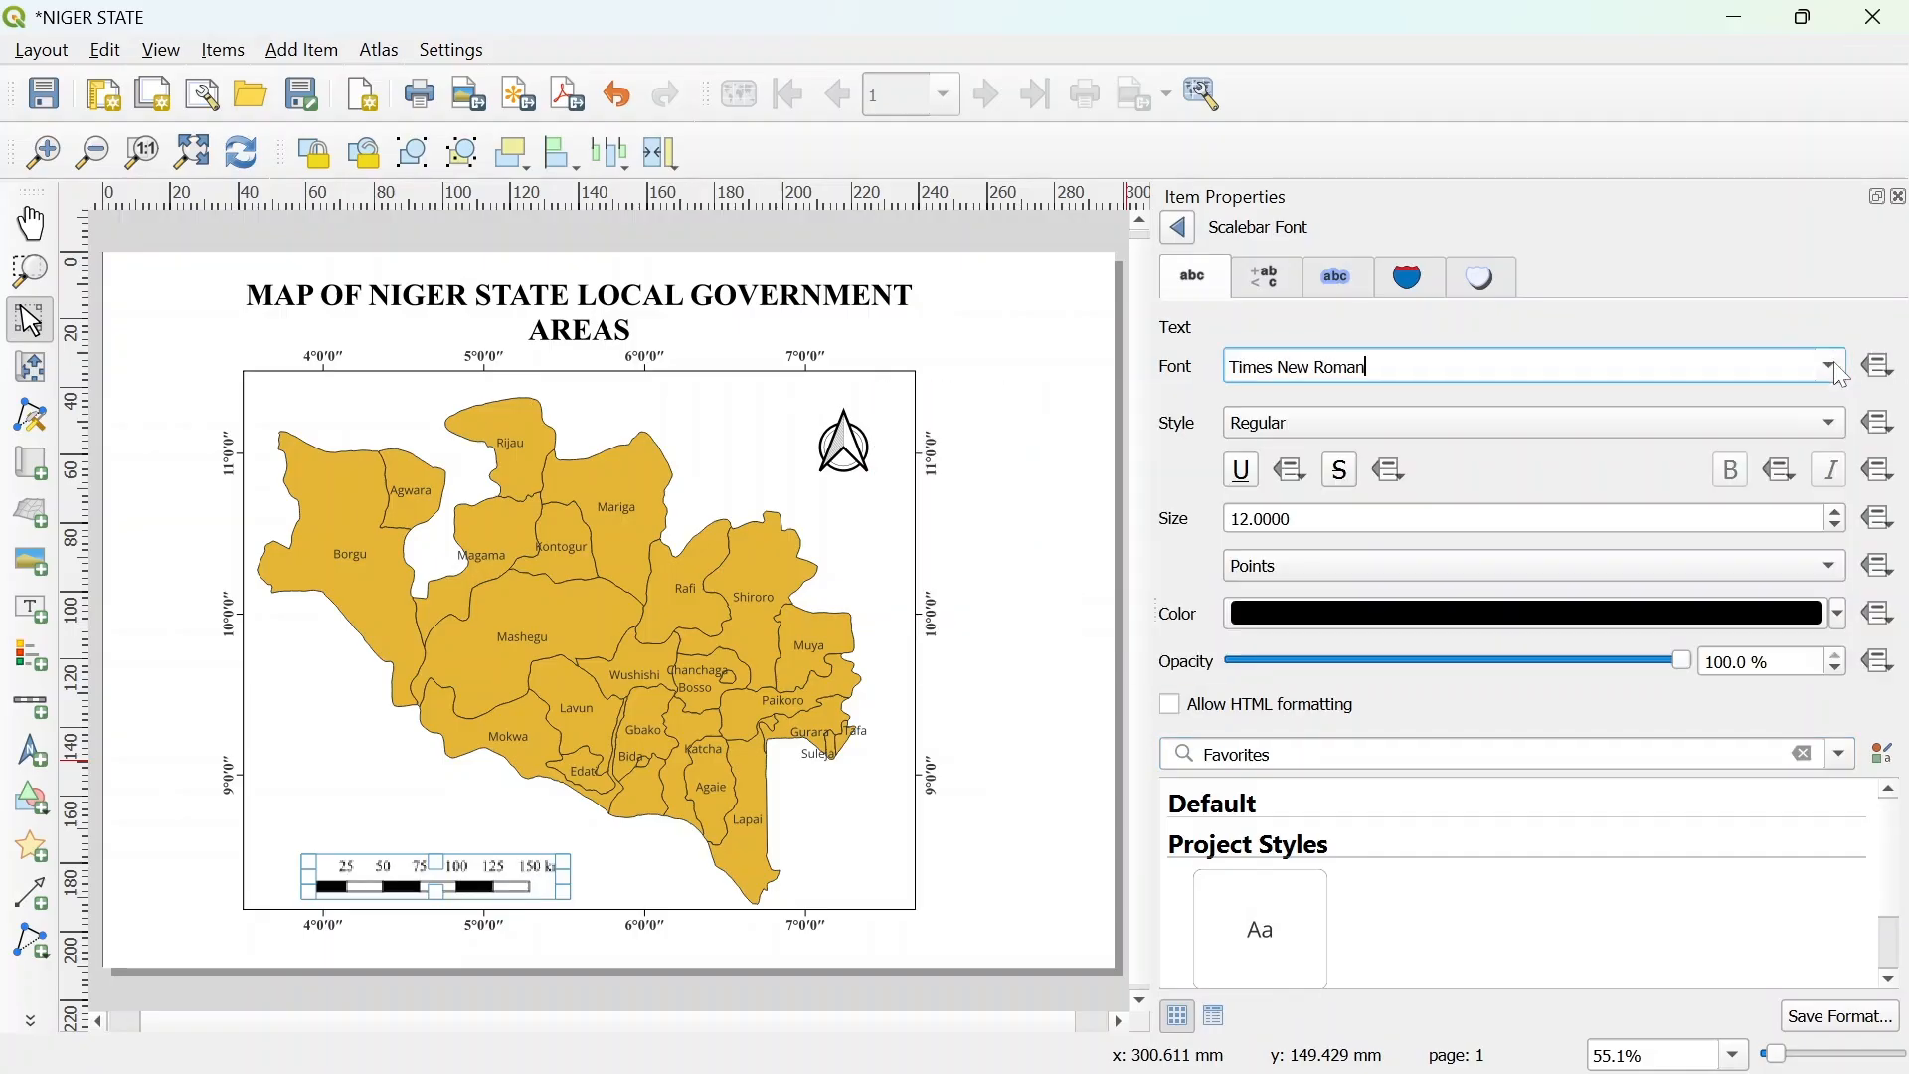
Format the scale bar text as Bold with a size of 10 points.
{"action": "left_click", "coordinate": [1718, 427]}
{"action": "left_click", "coordinate": [1662, 450]}
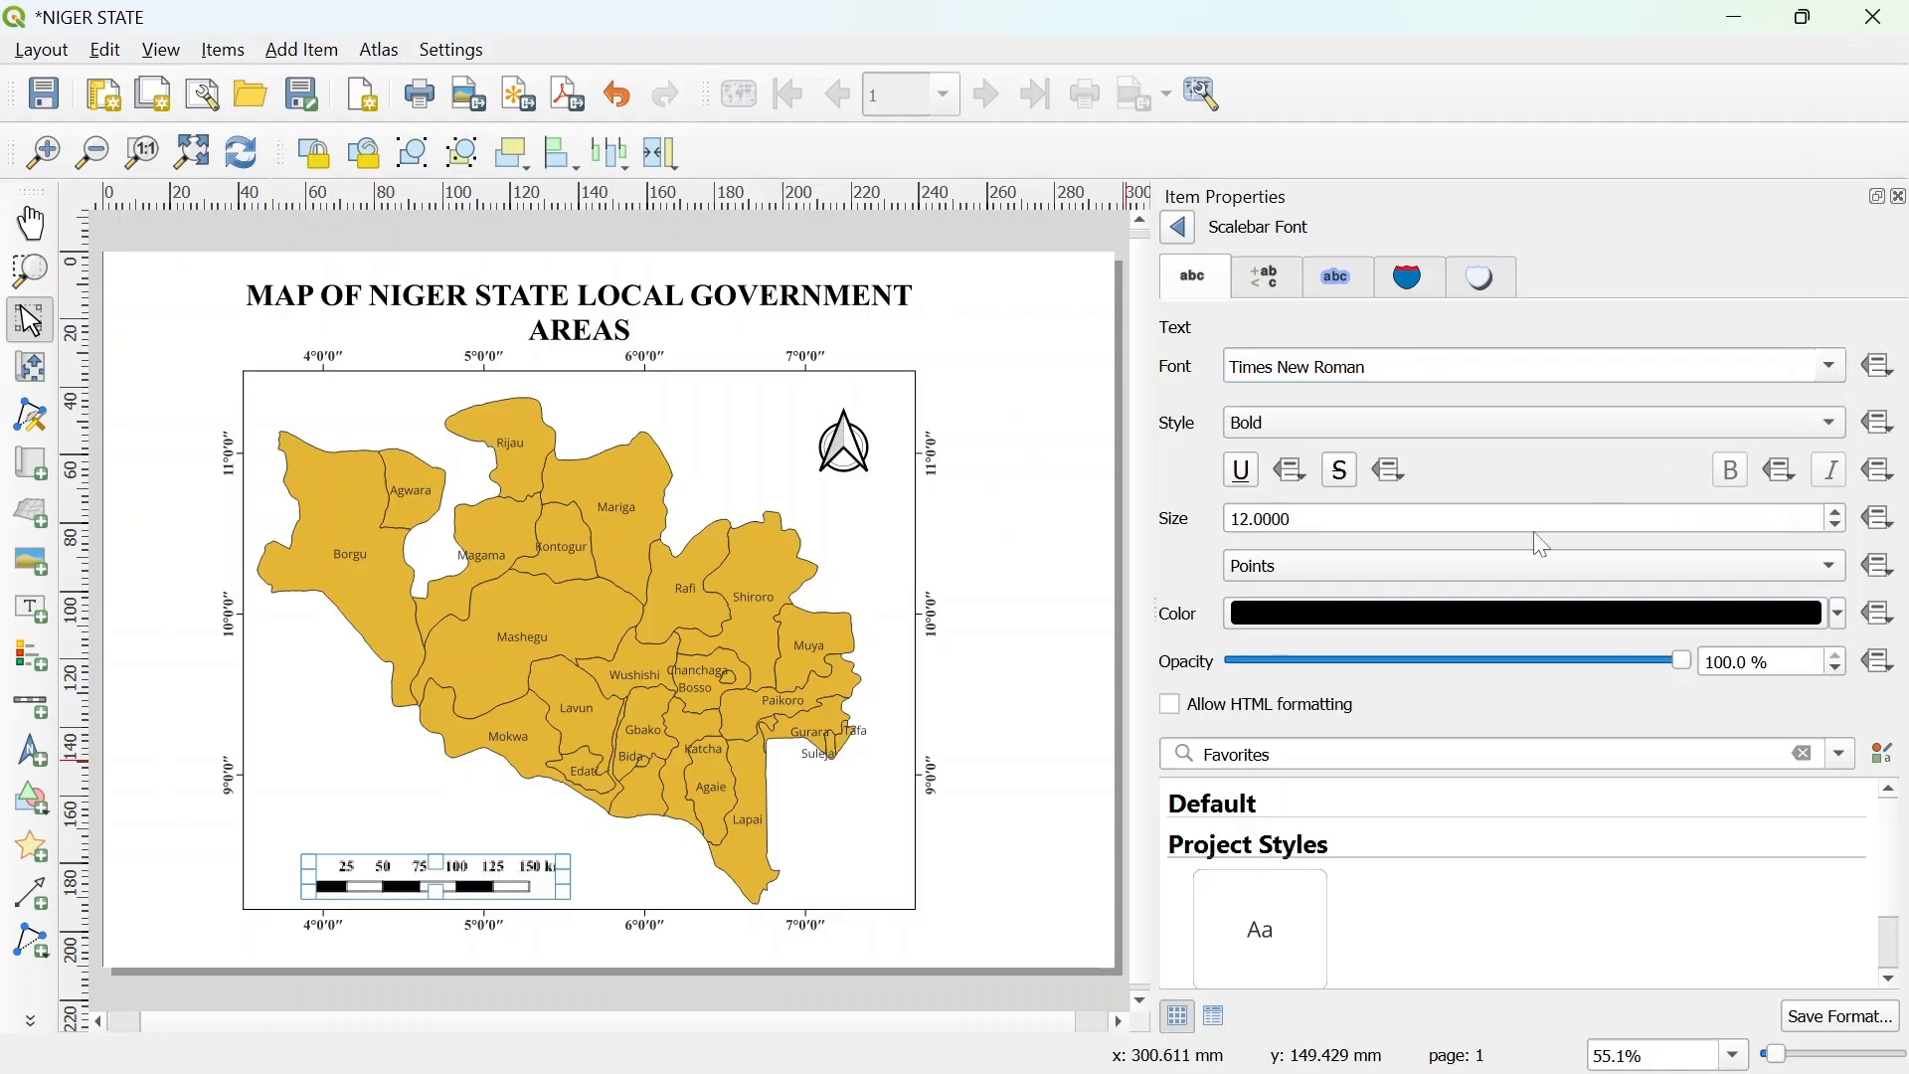
{"action": "left_click", "coordinate": [1835, 526]}
{"action": "left_click", "coordinate": [1835, 526]}
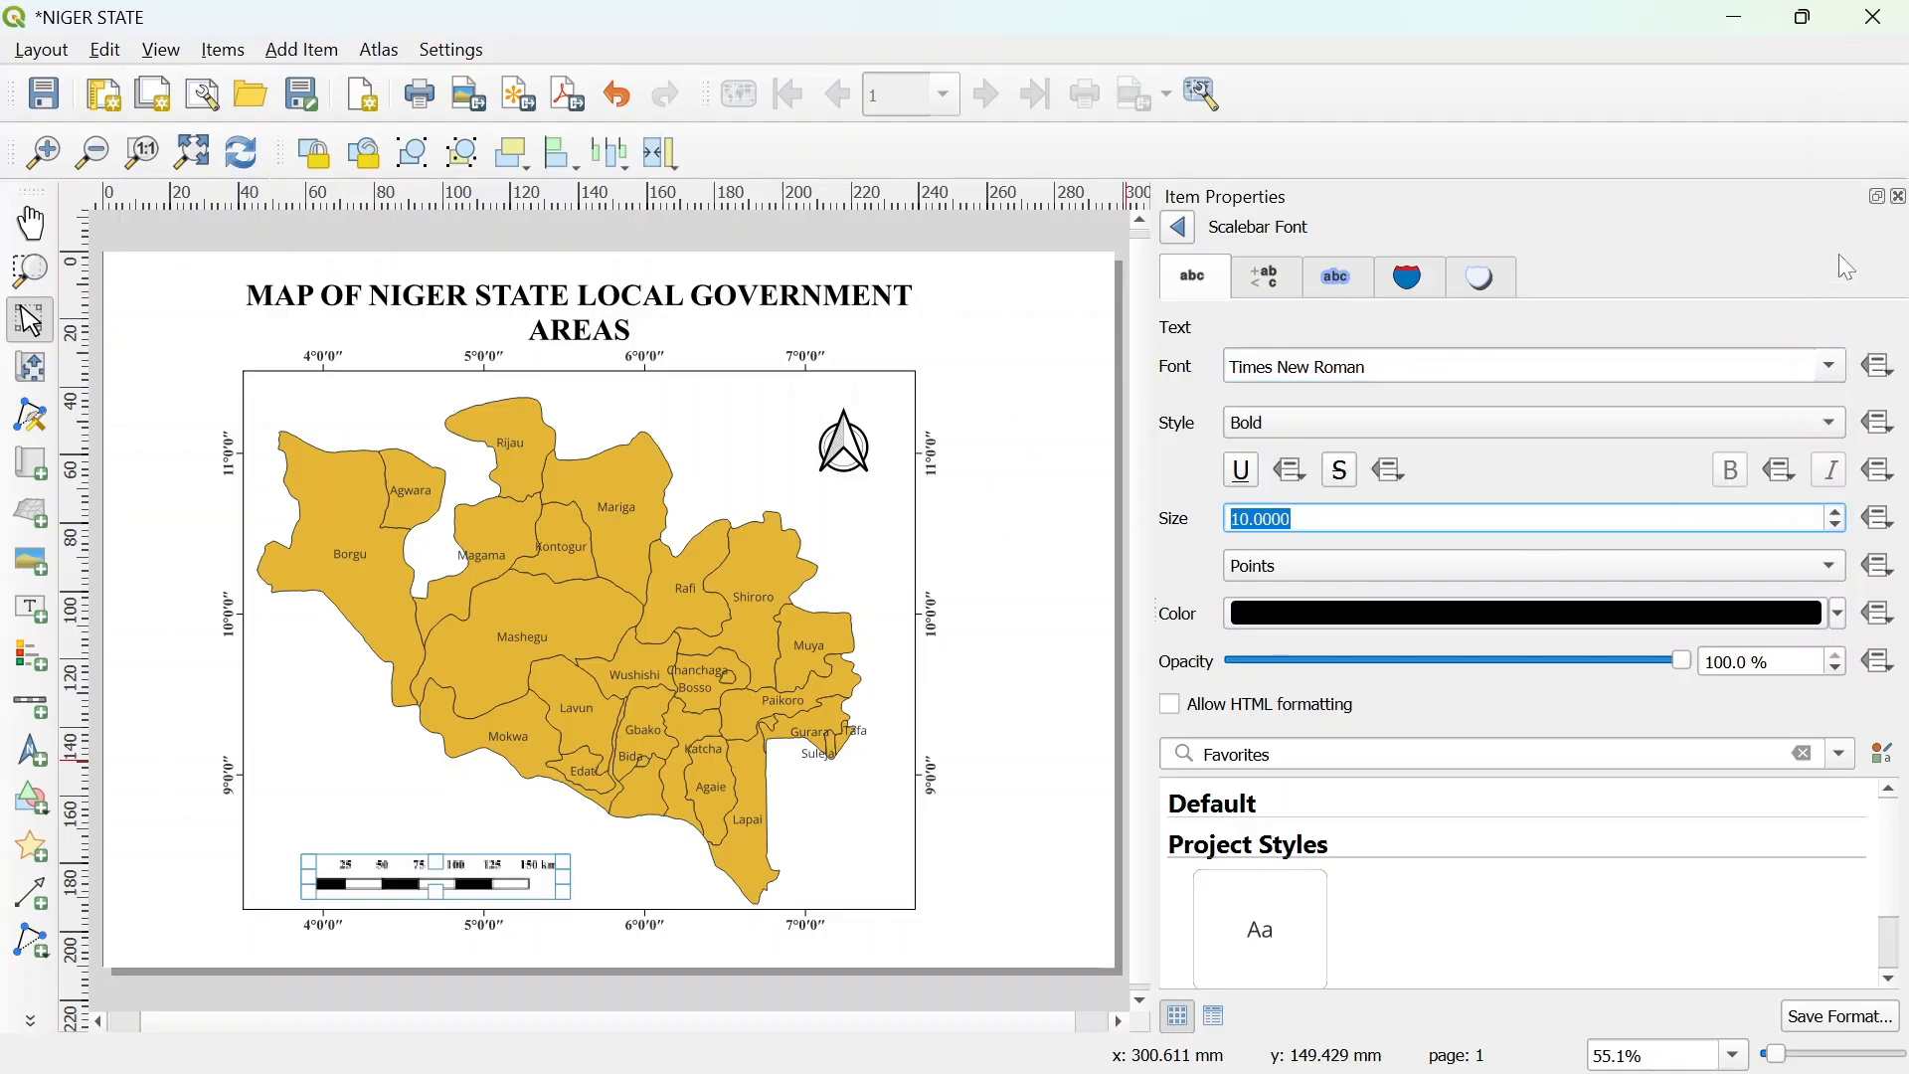
Close the scale bar's properties, refresh the layout and move the scale bar slightly up from the map frame's lower edge.
{"action": "left_click", "coordinate": [1899, 197]}
{"action": "left_click", "coordinate": [1620, 497]}
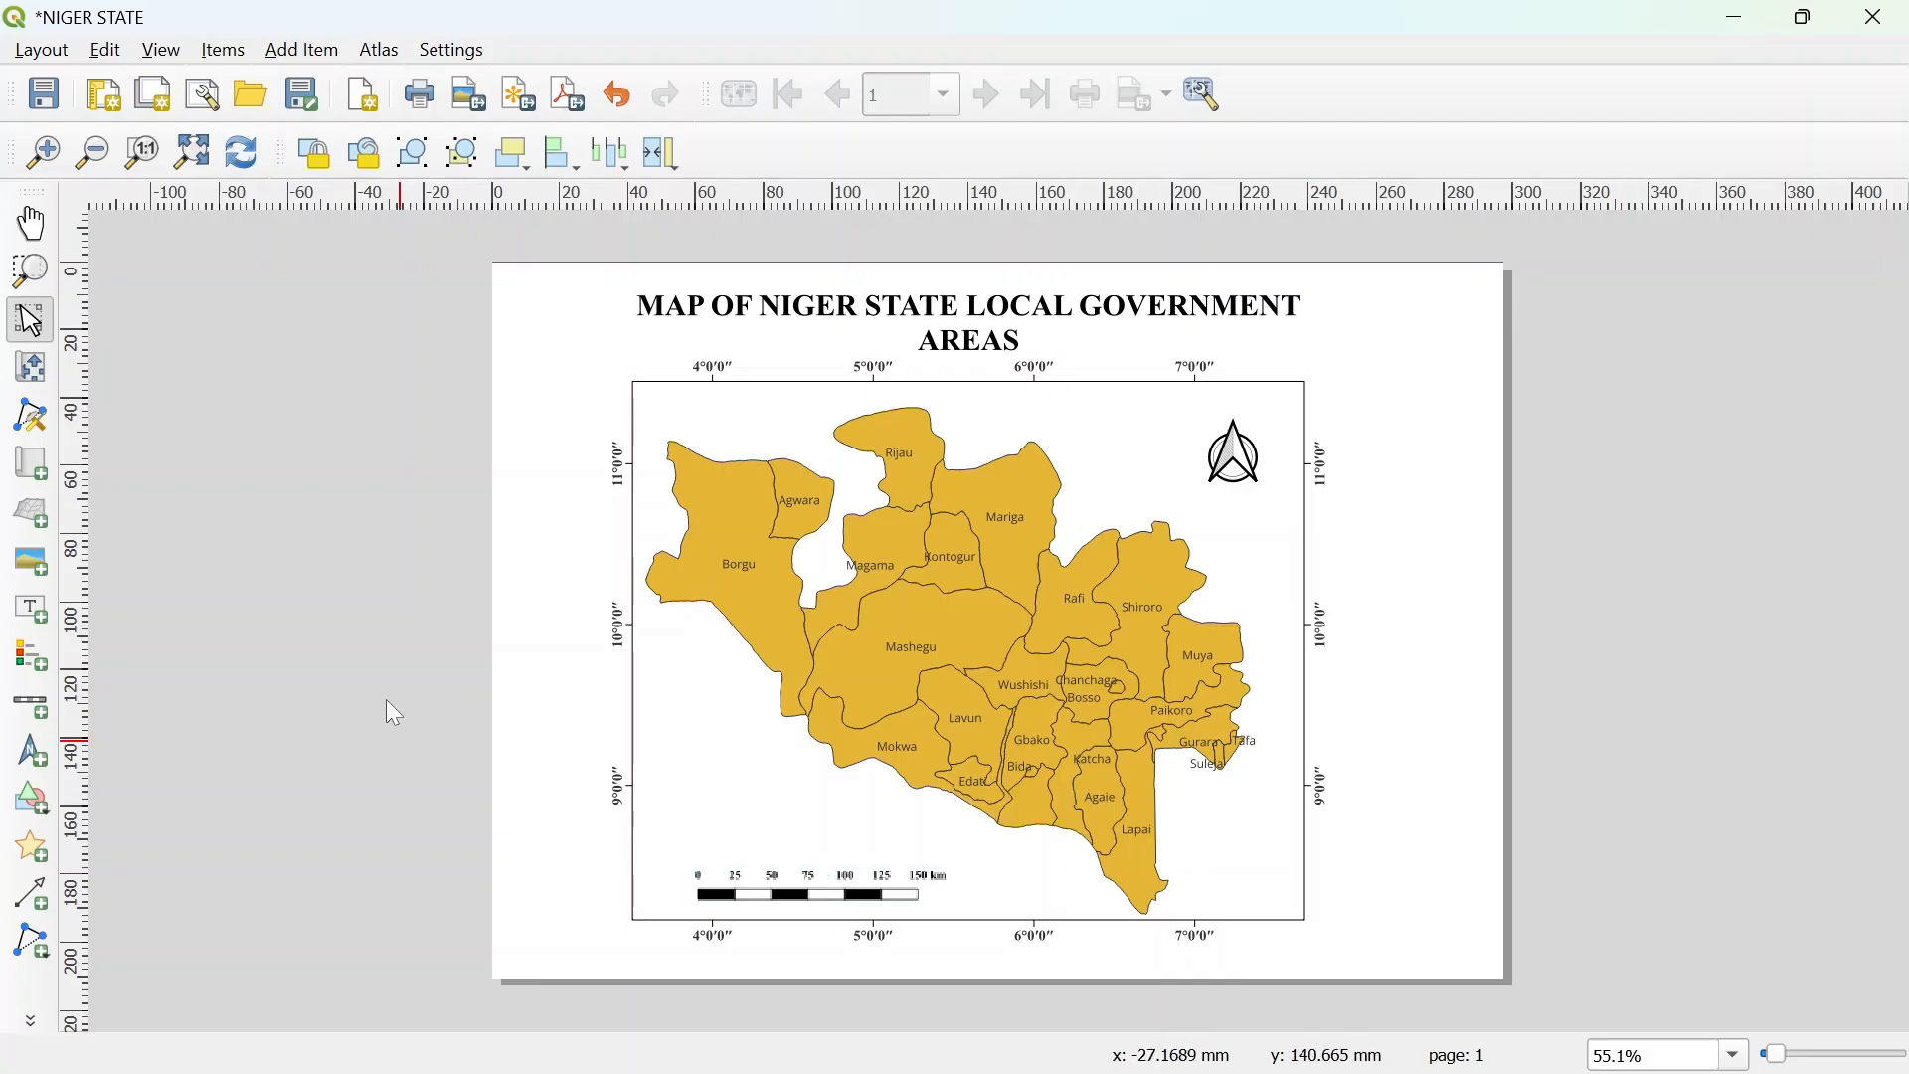
{"action": "left_click", "coordinate": [241, 155]}
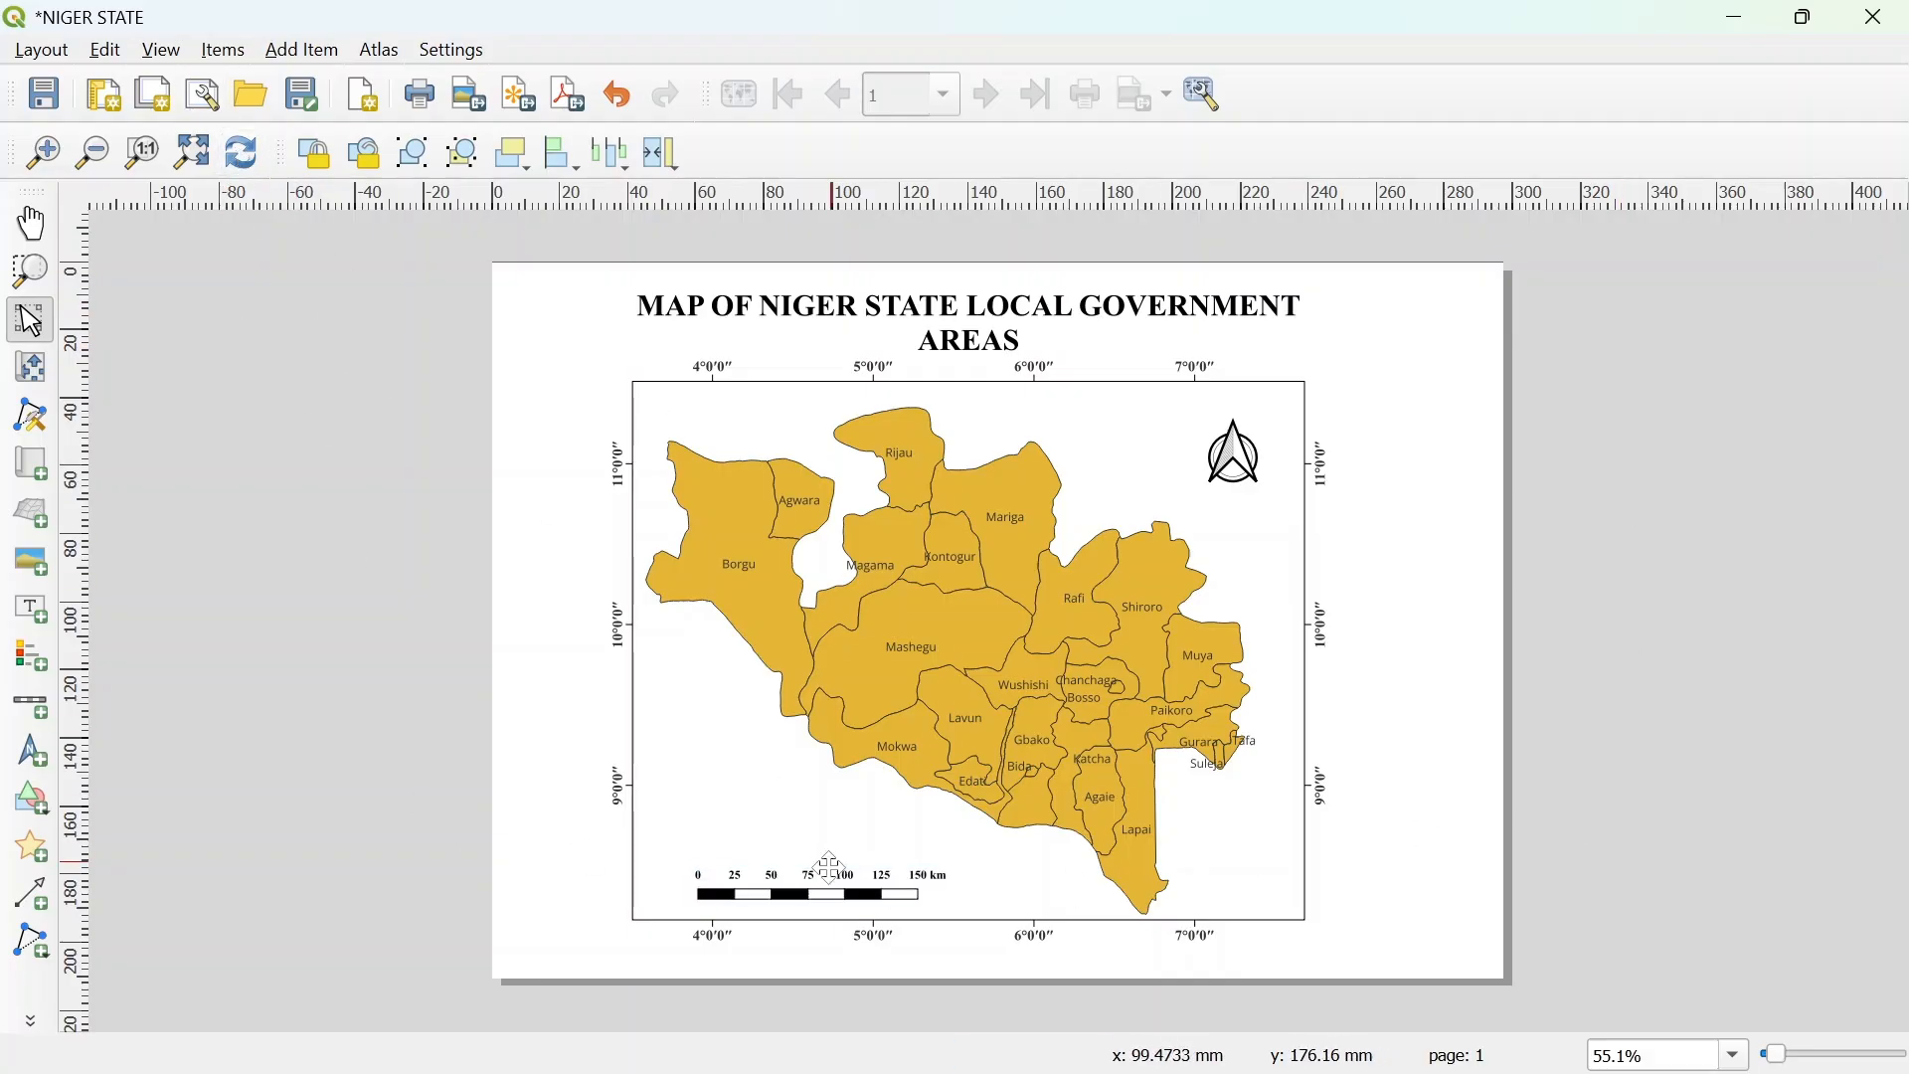
{"action": "left_click_drag", "start_coordinate": [815, 879], "coordinate": [814, 859]}
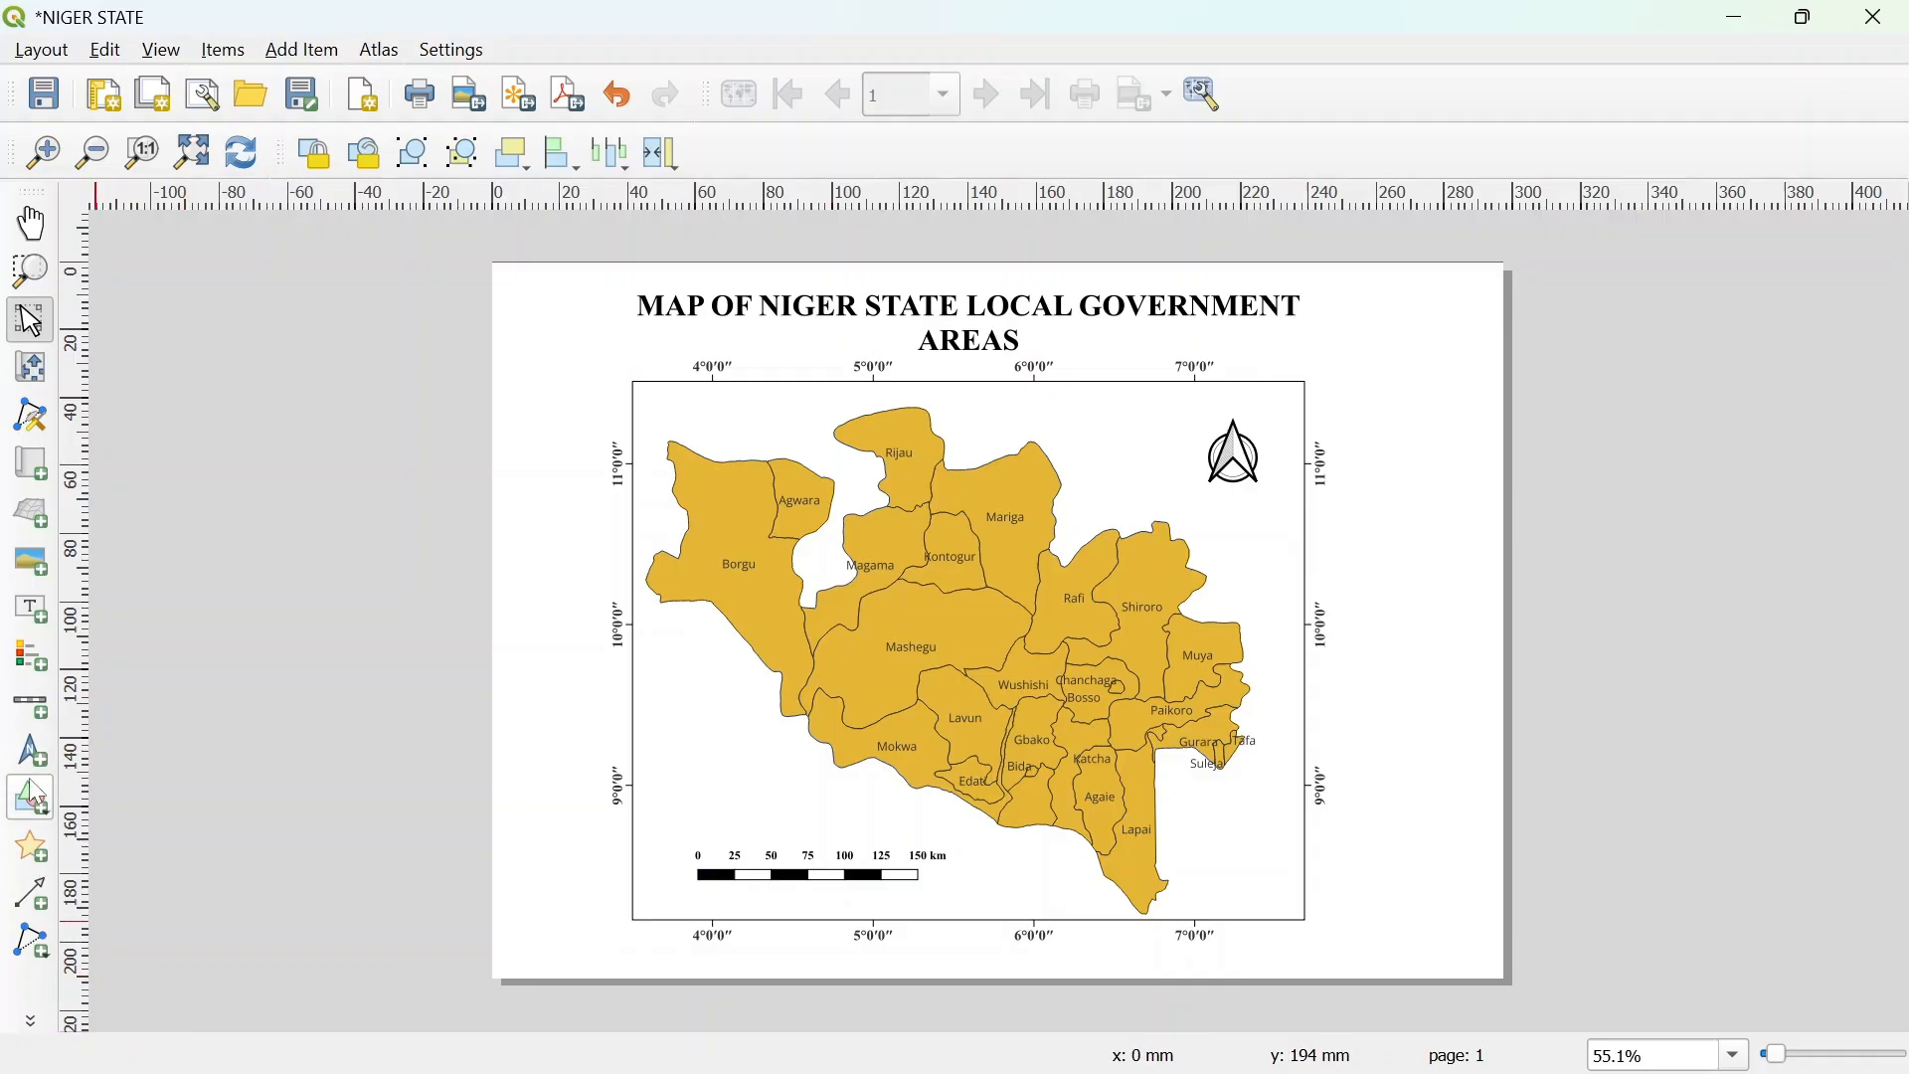
{"action": "left_click", "coordinate": [30, 704]}
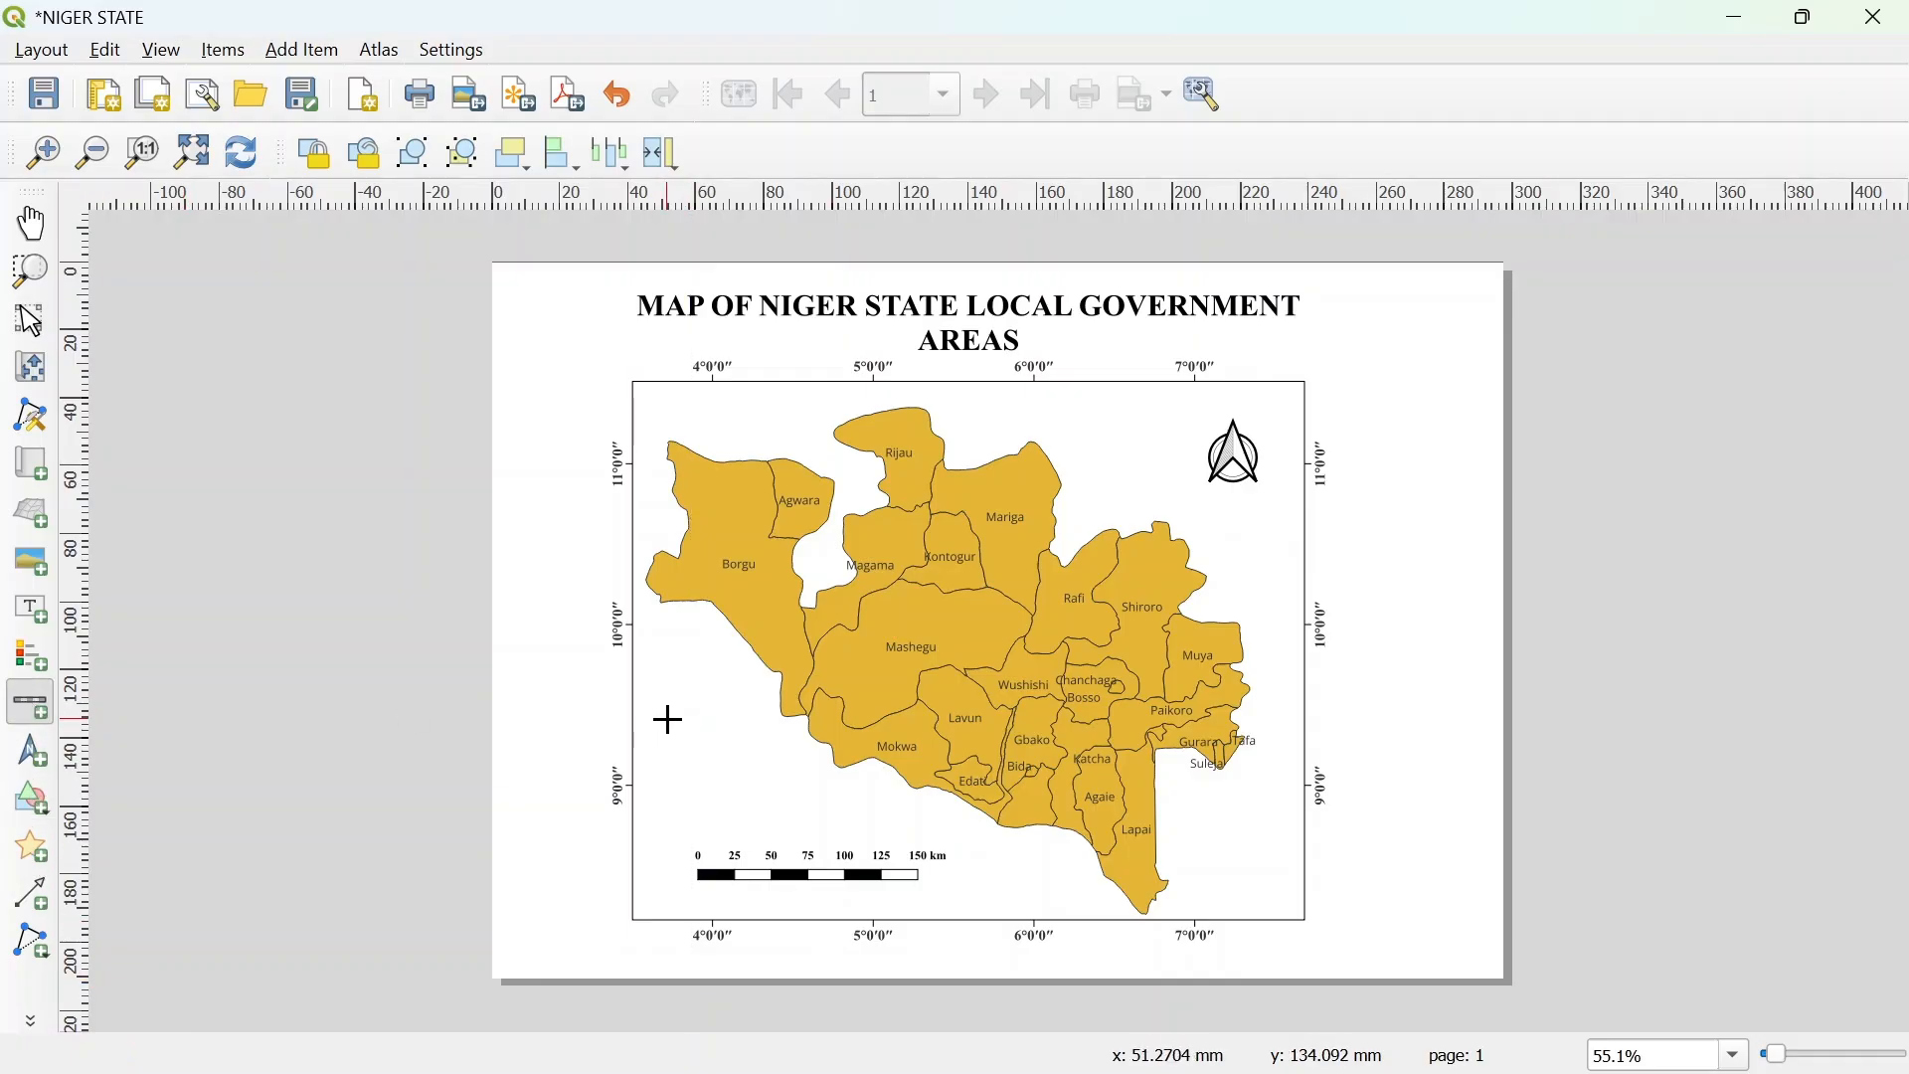
{"action": "left_click_drag", "start_coordinate": [667, 718], "coordinate": [768, 775]}
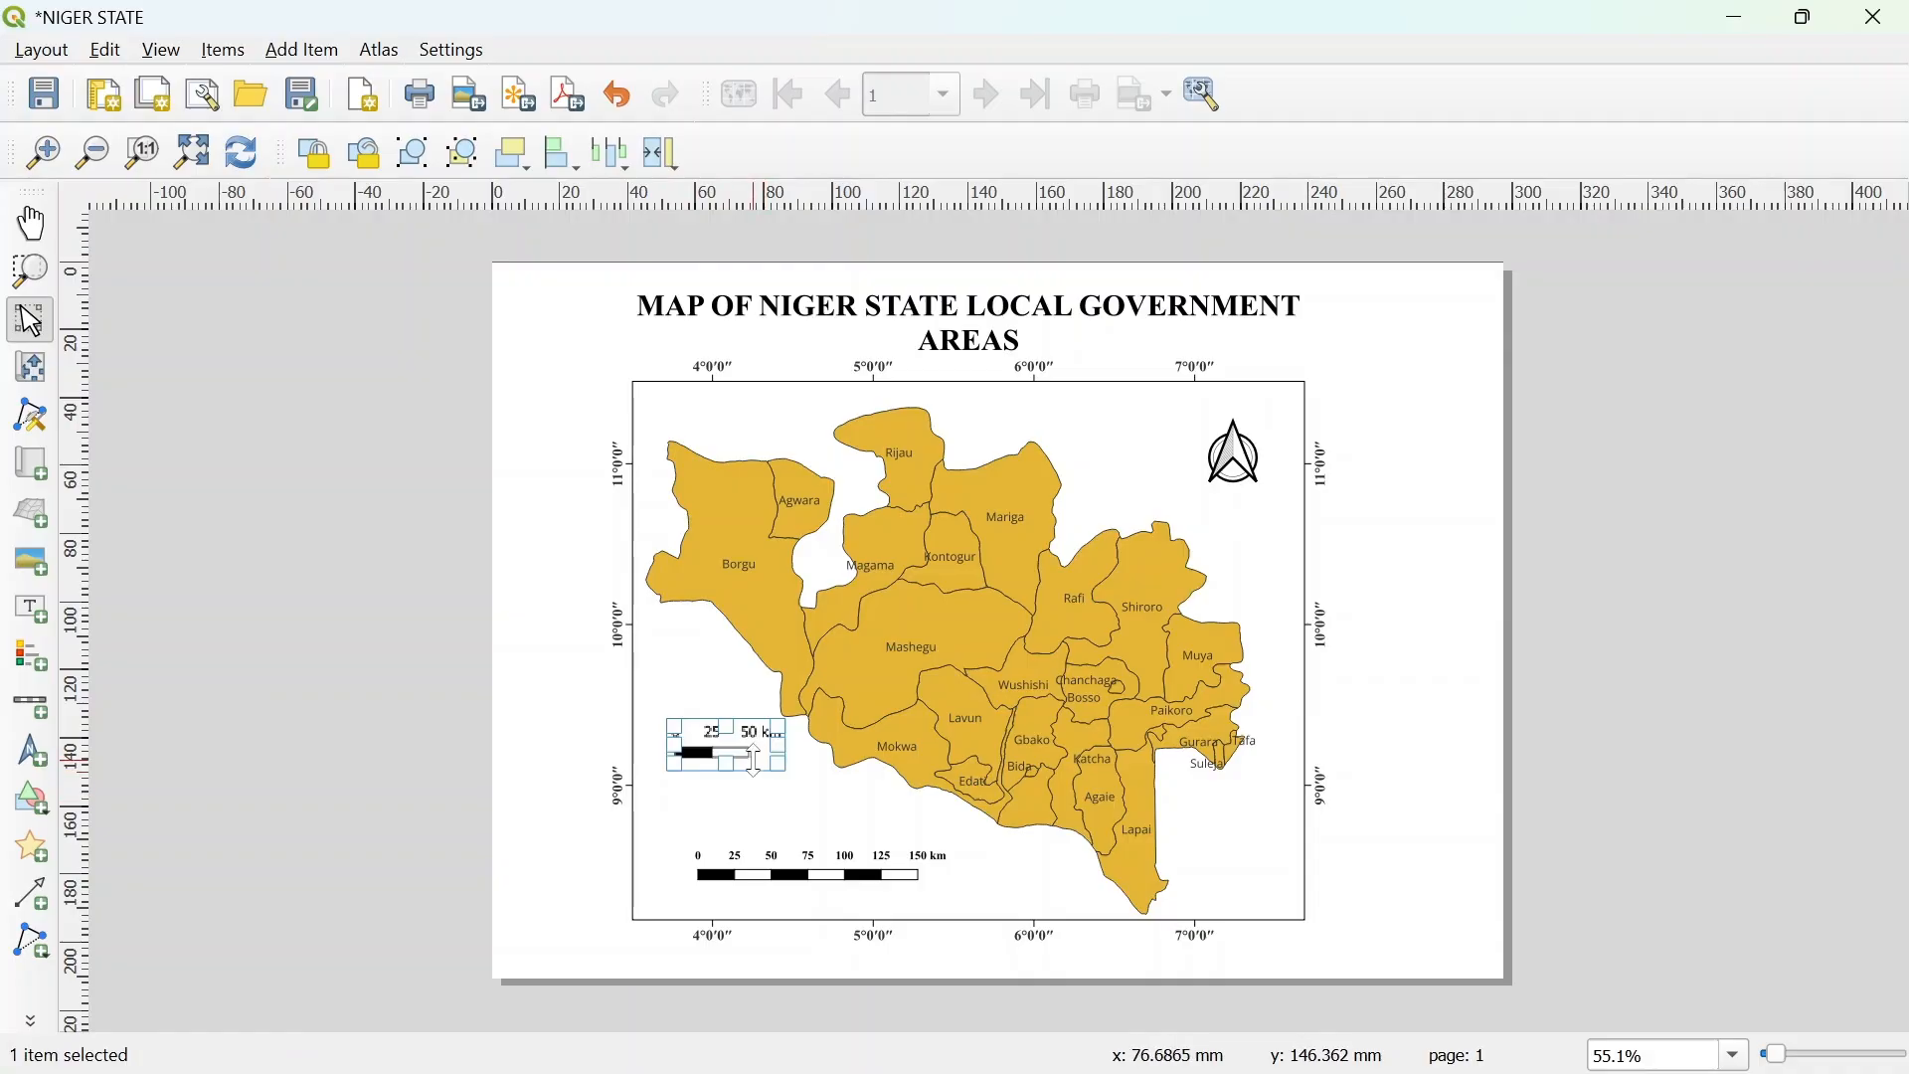
{"action": "key", "text": "Delete"}
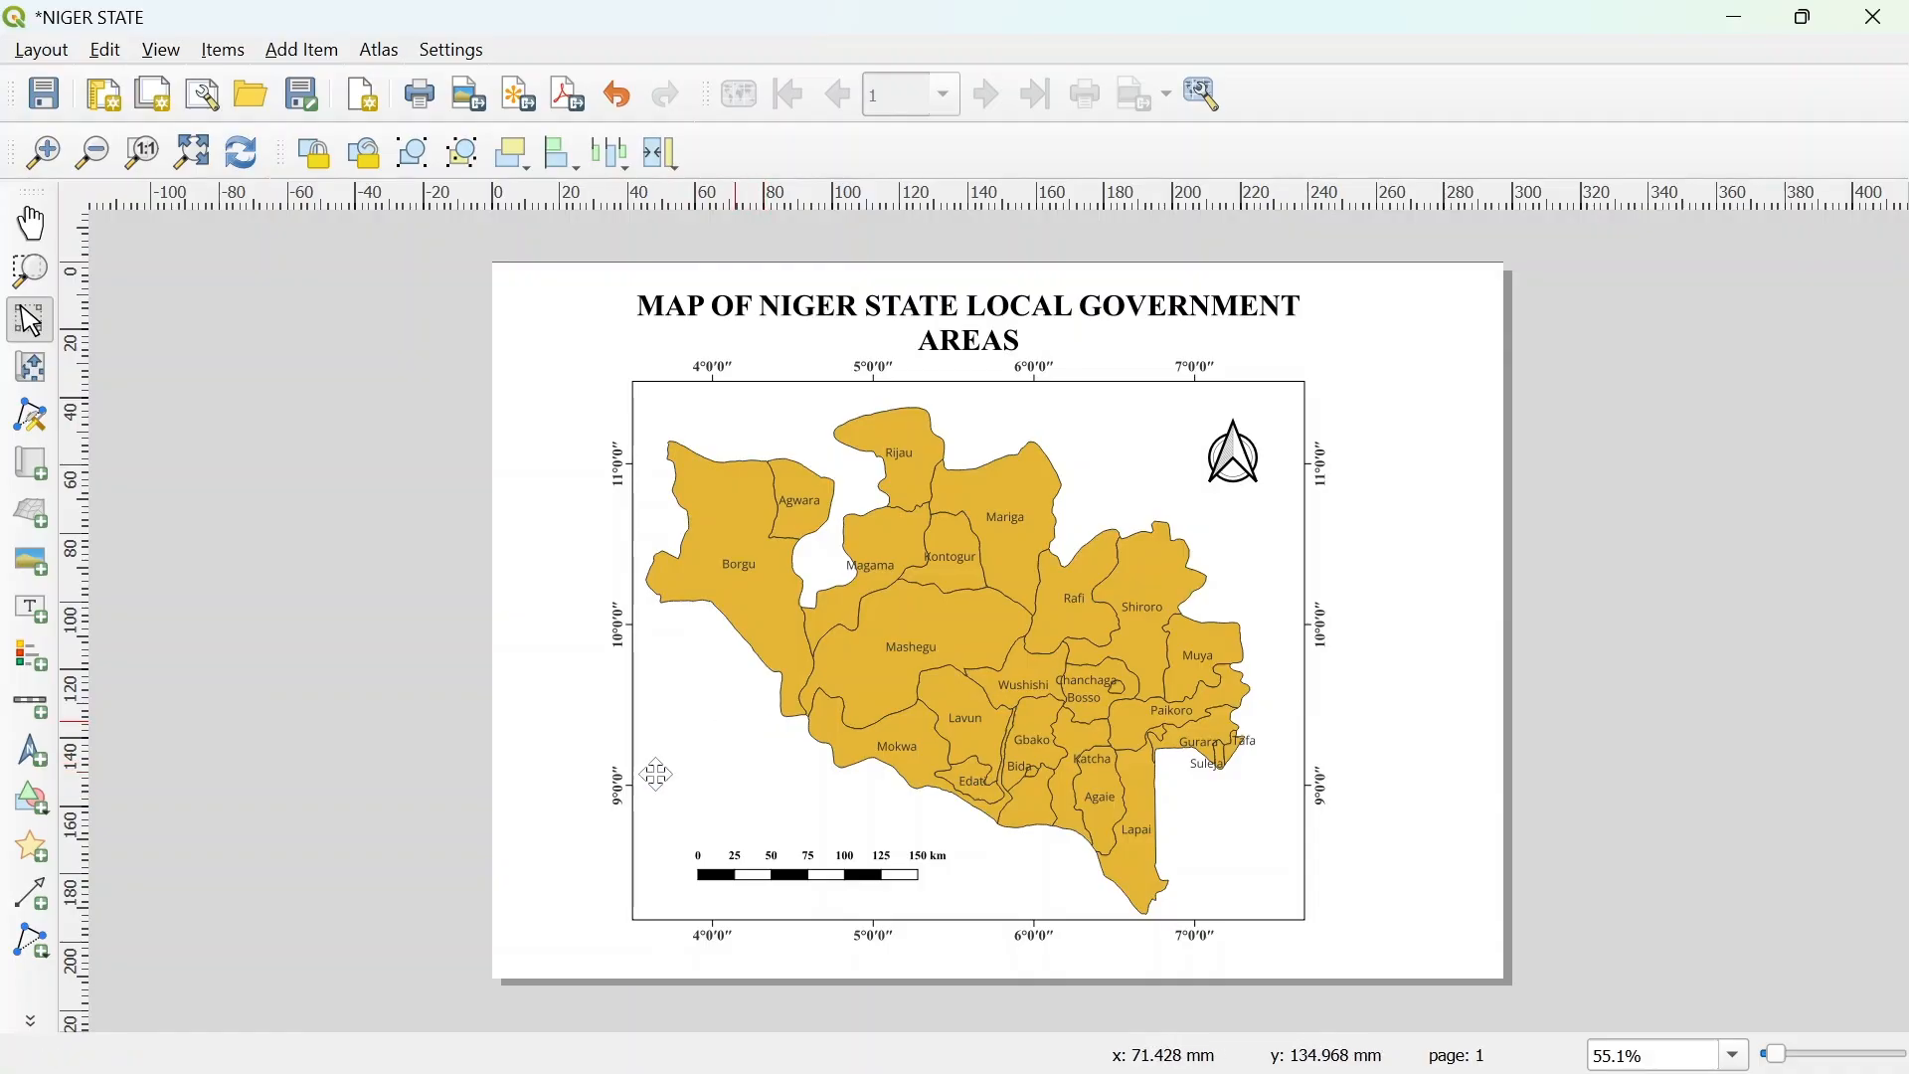
Add a legend above the scale bar at the map's lower left and open its item properties.
{"action": "left_click", "coordinate": [30, 657]}
{"action": "mouse_move", "coordinate": [682, 726]}
{"action": "left_mouse_down"}
{"action": "mouse_move", "coordinate": [764, 793]}
{"action": "mouse_move", "coordinate": [745, 805]}
{"action": "left_mouse_up"}
{"action": "right_click", "coordinate": [745, 805]}
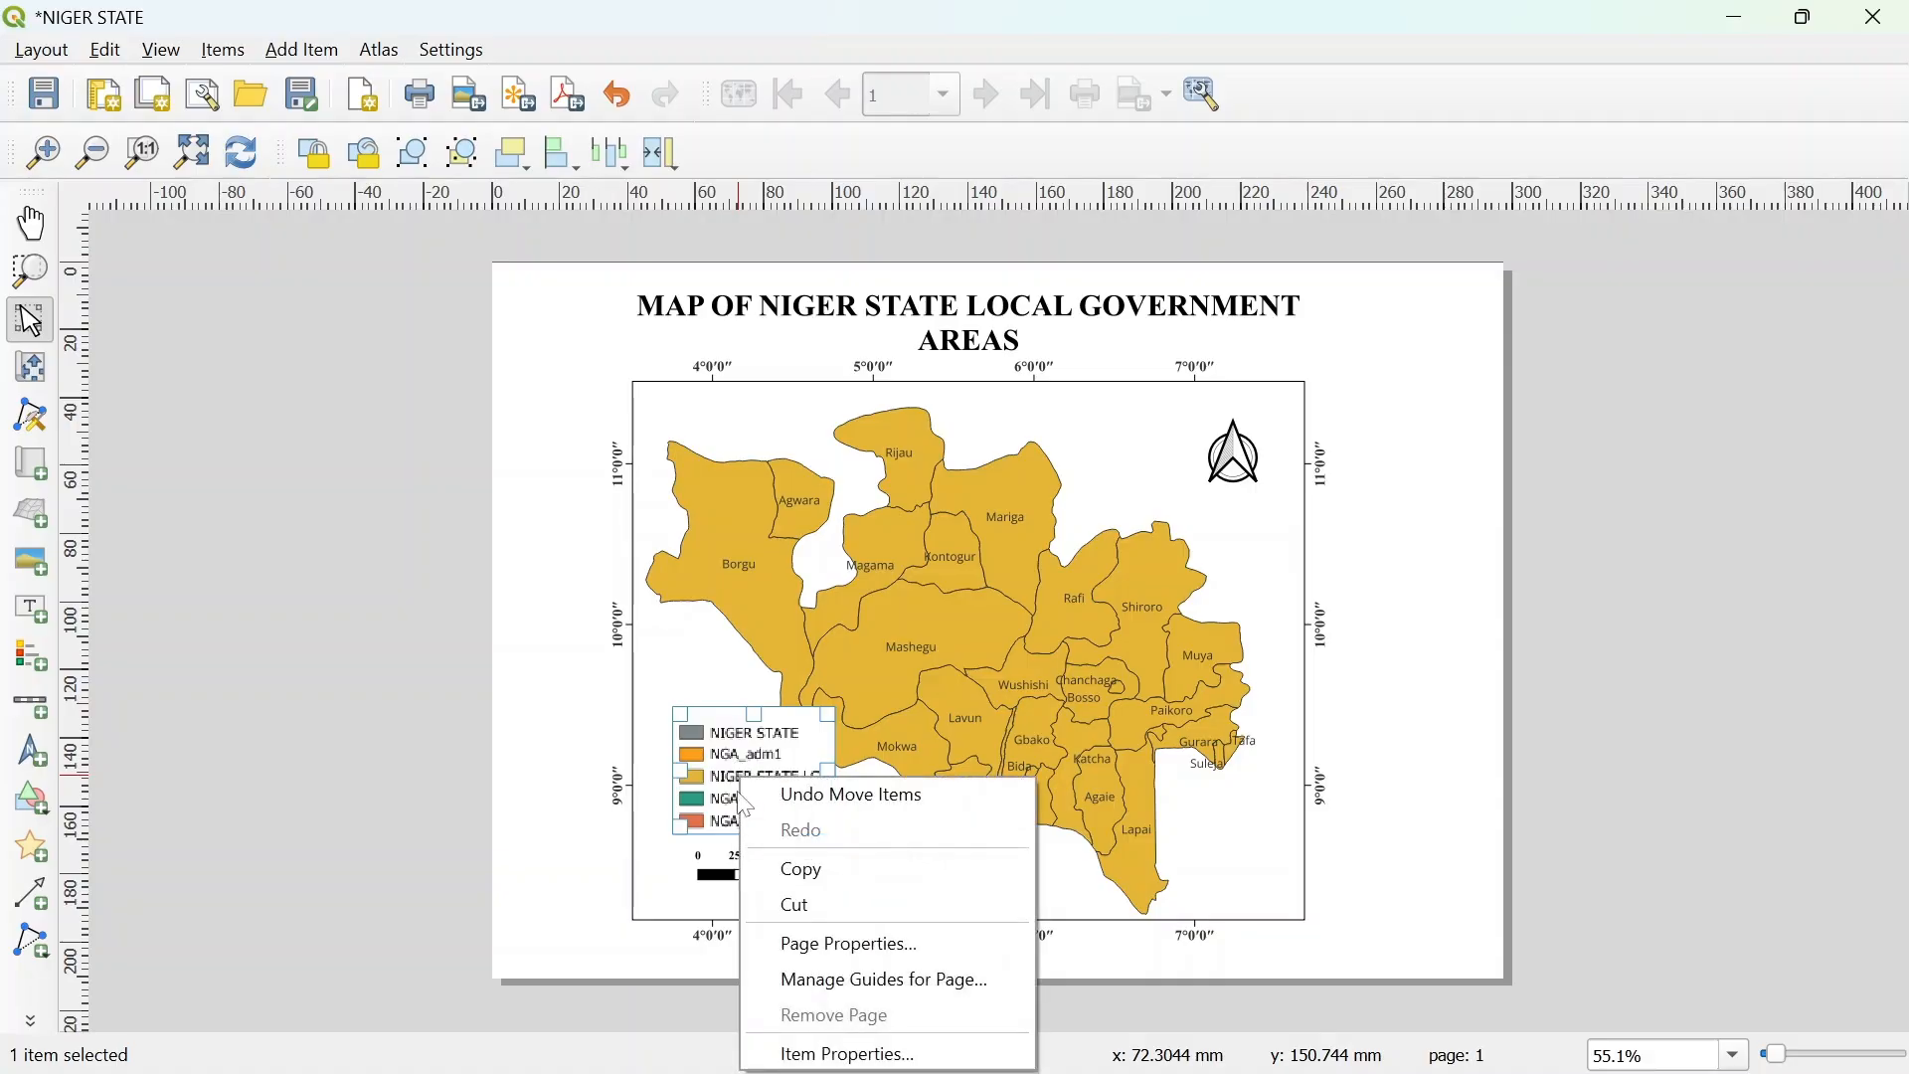
{"action": "left_click", "coordinate": [855, 1055]}
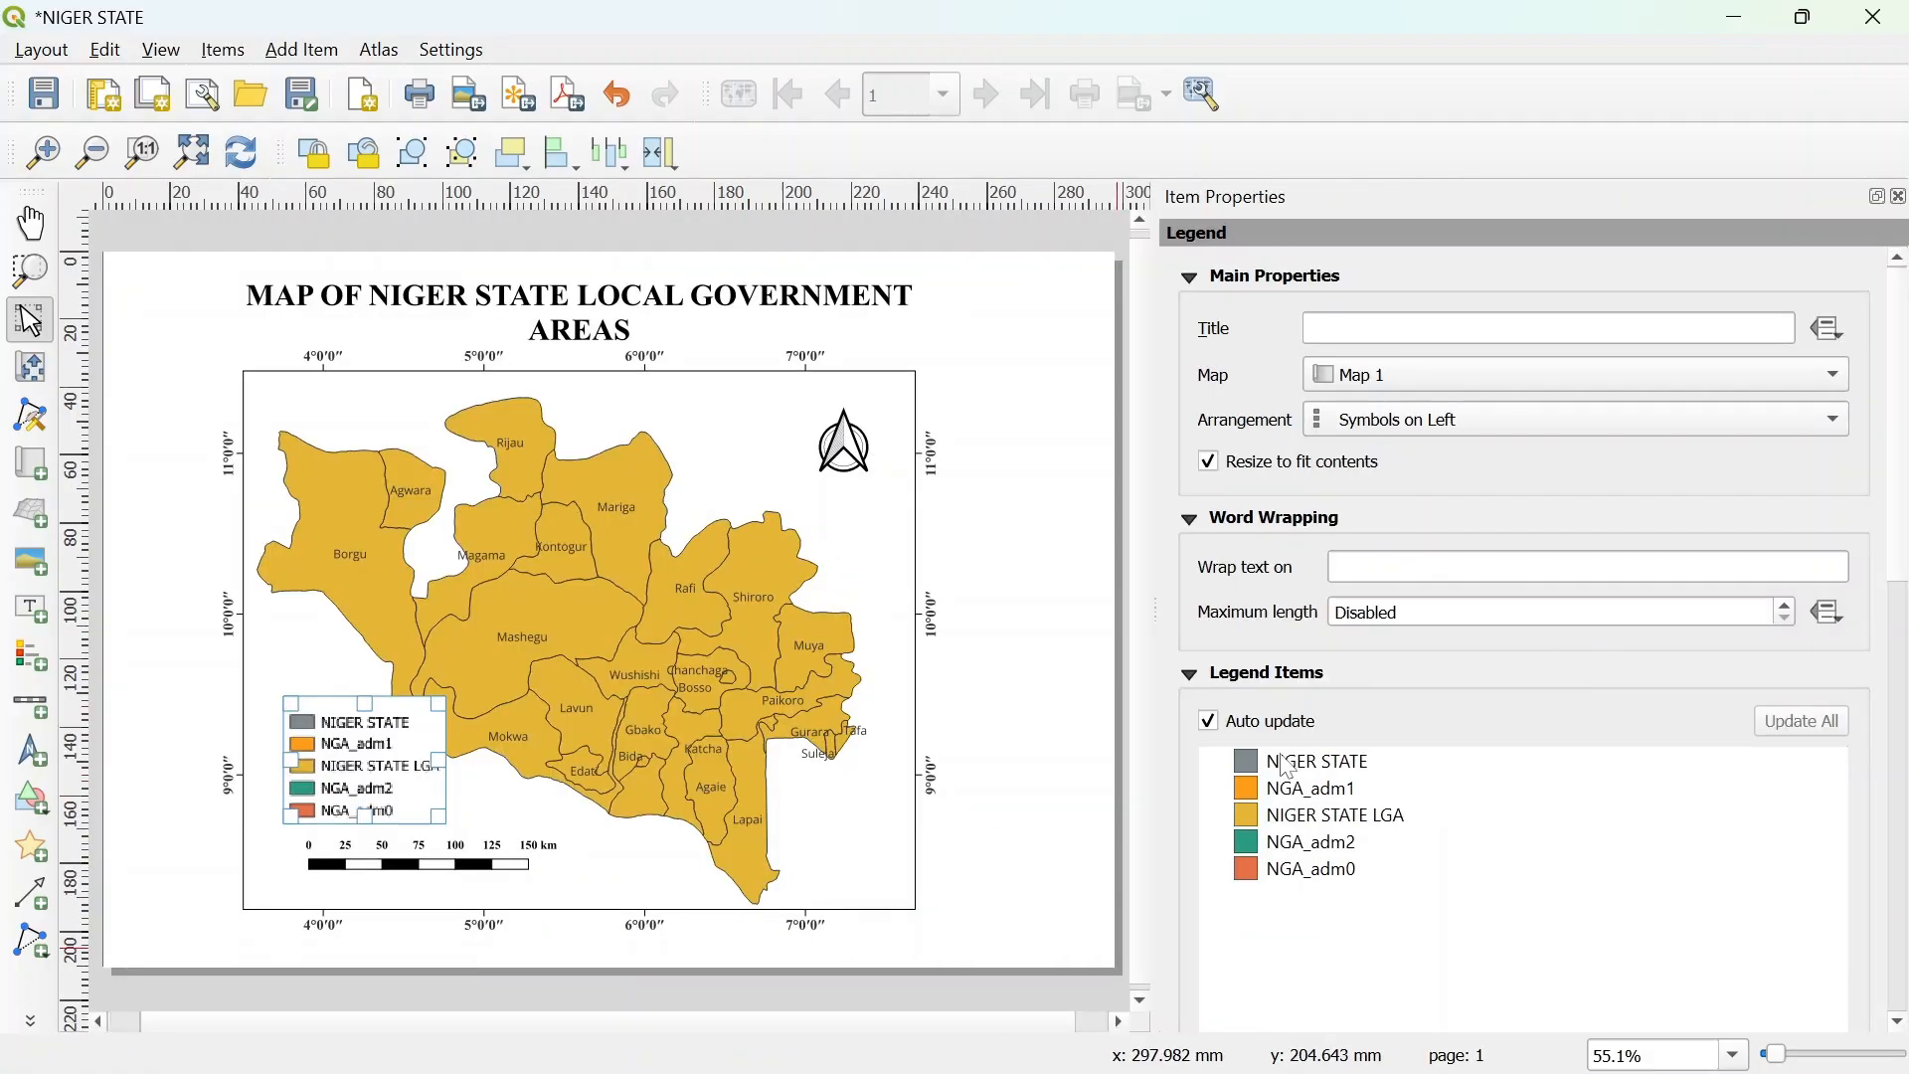
Turn off auto update for the legend items and remove the NIGER STATE entry.
{"action": "left_click", "coordinate": [1209, 722]}
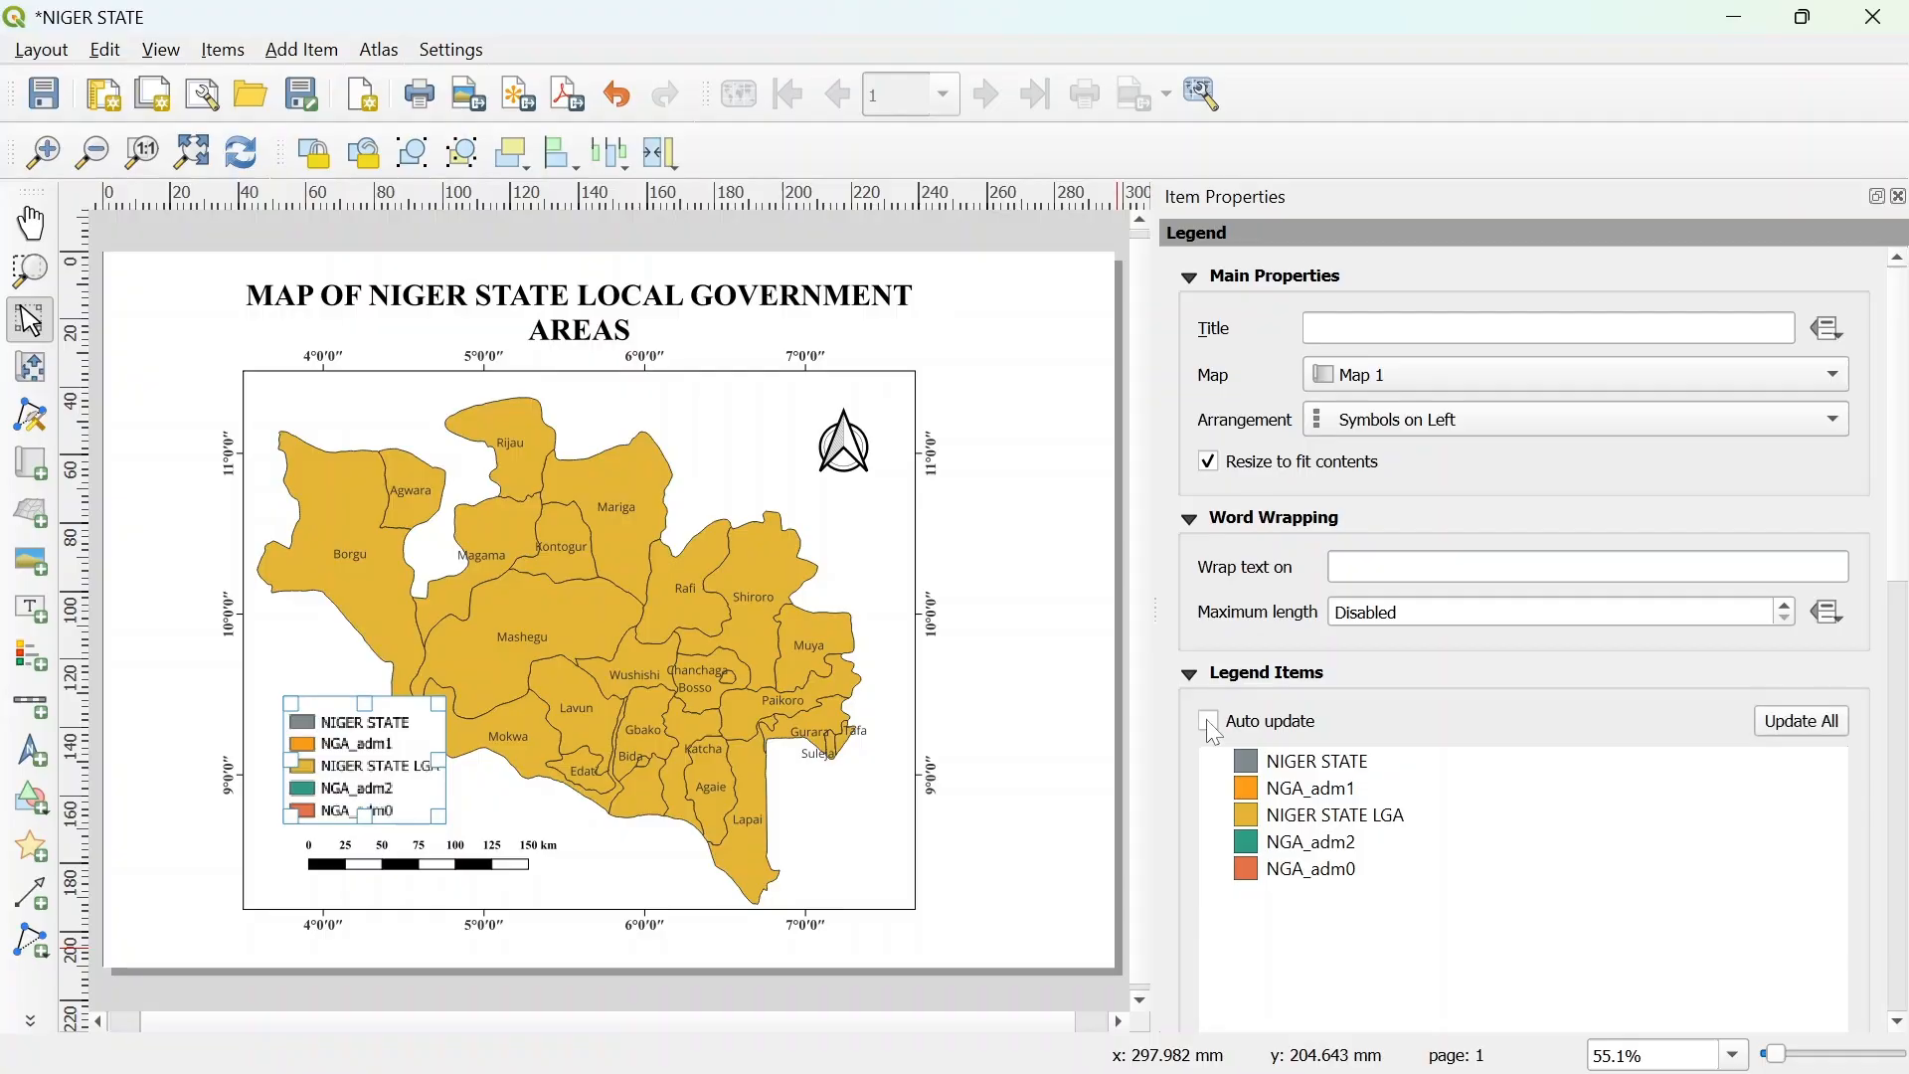
{"action": "left_click", "coordinate": [1290, 772]}
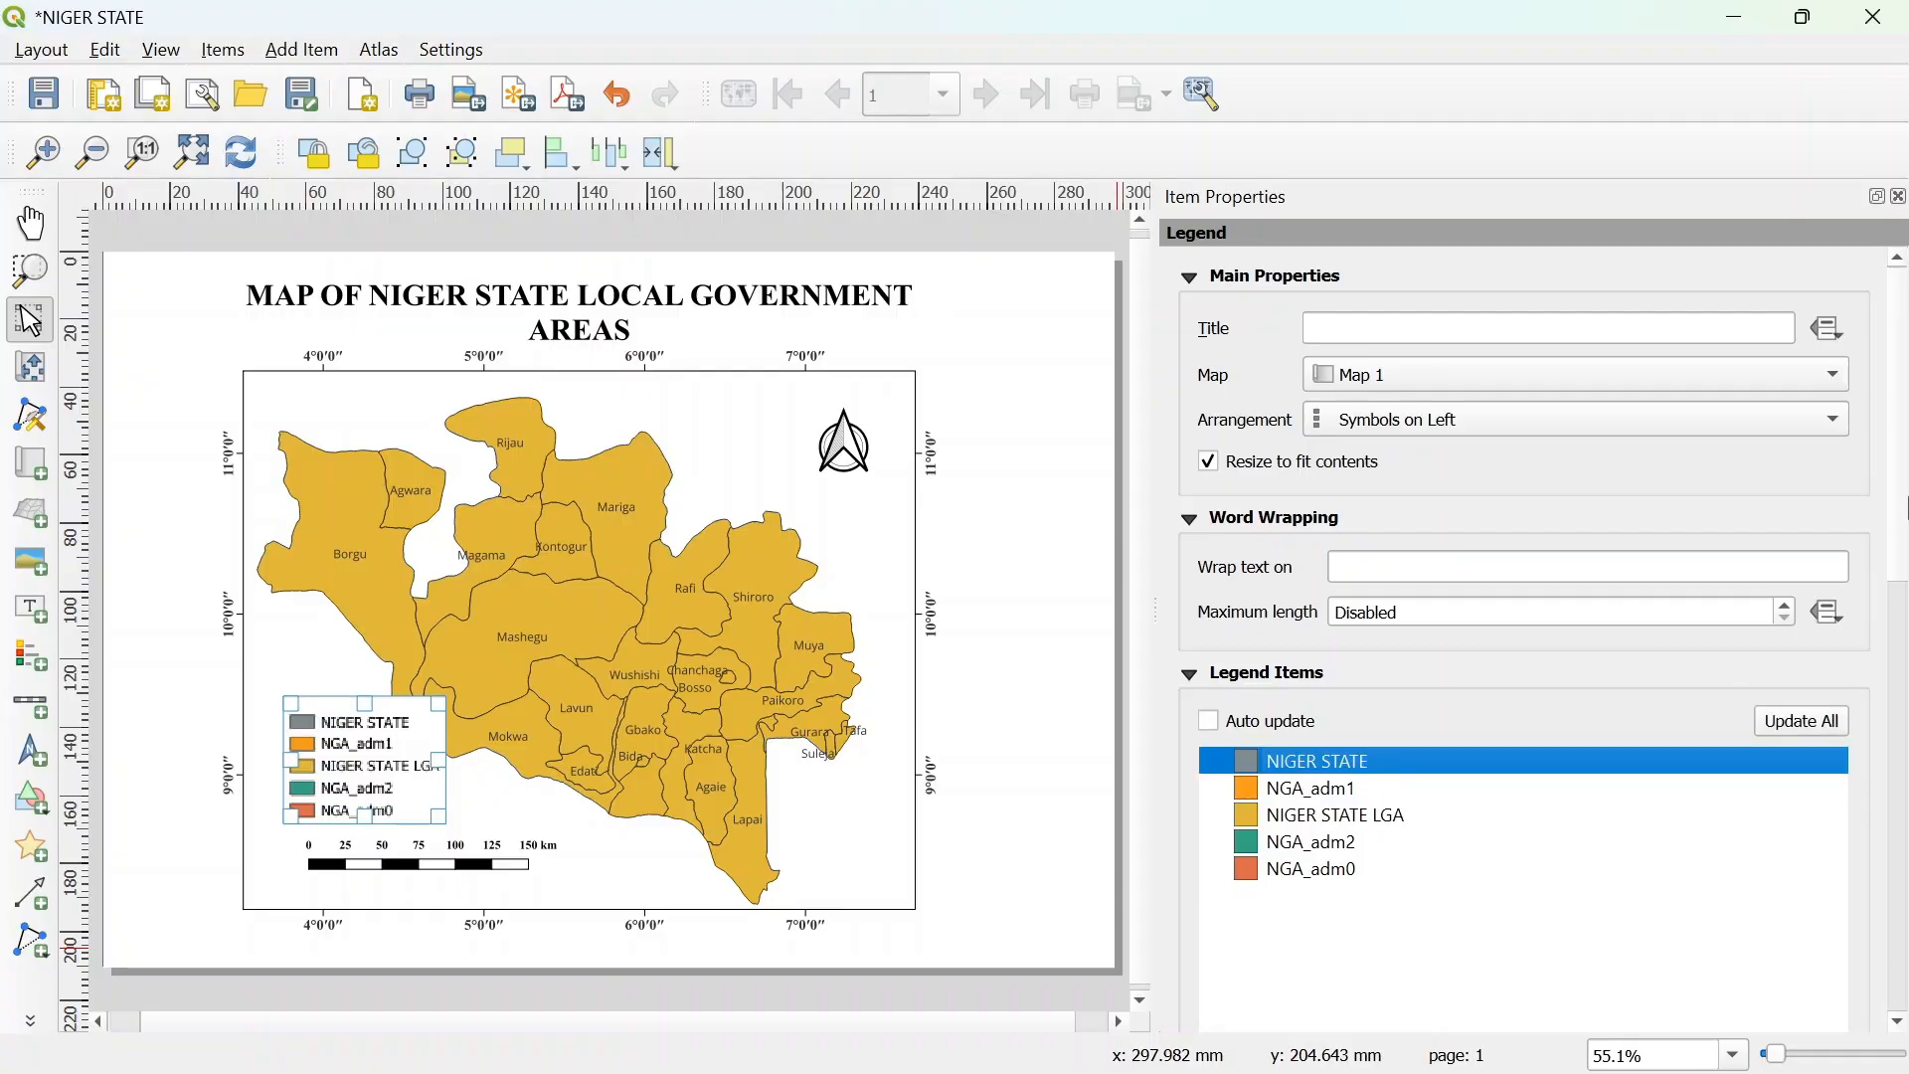
{"action": "scroll", "coordinate": [1407, 767], "scroll_direction": "down", "scroll_amount": 5}
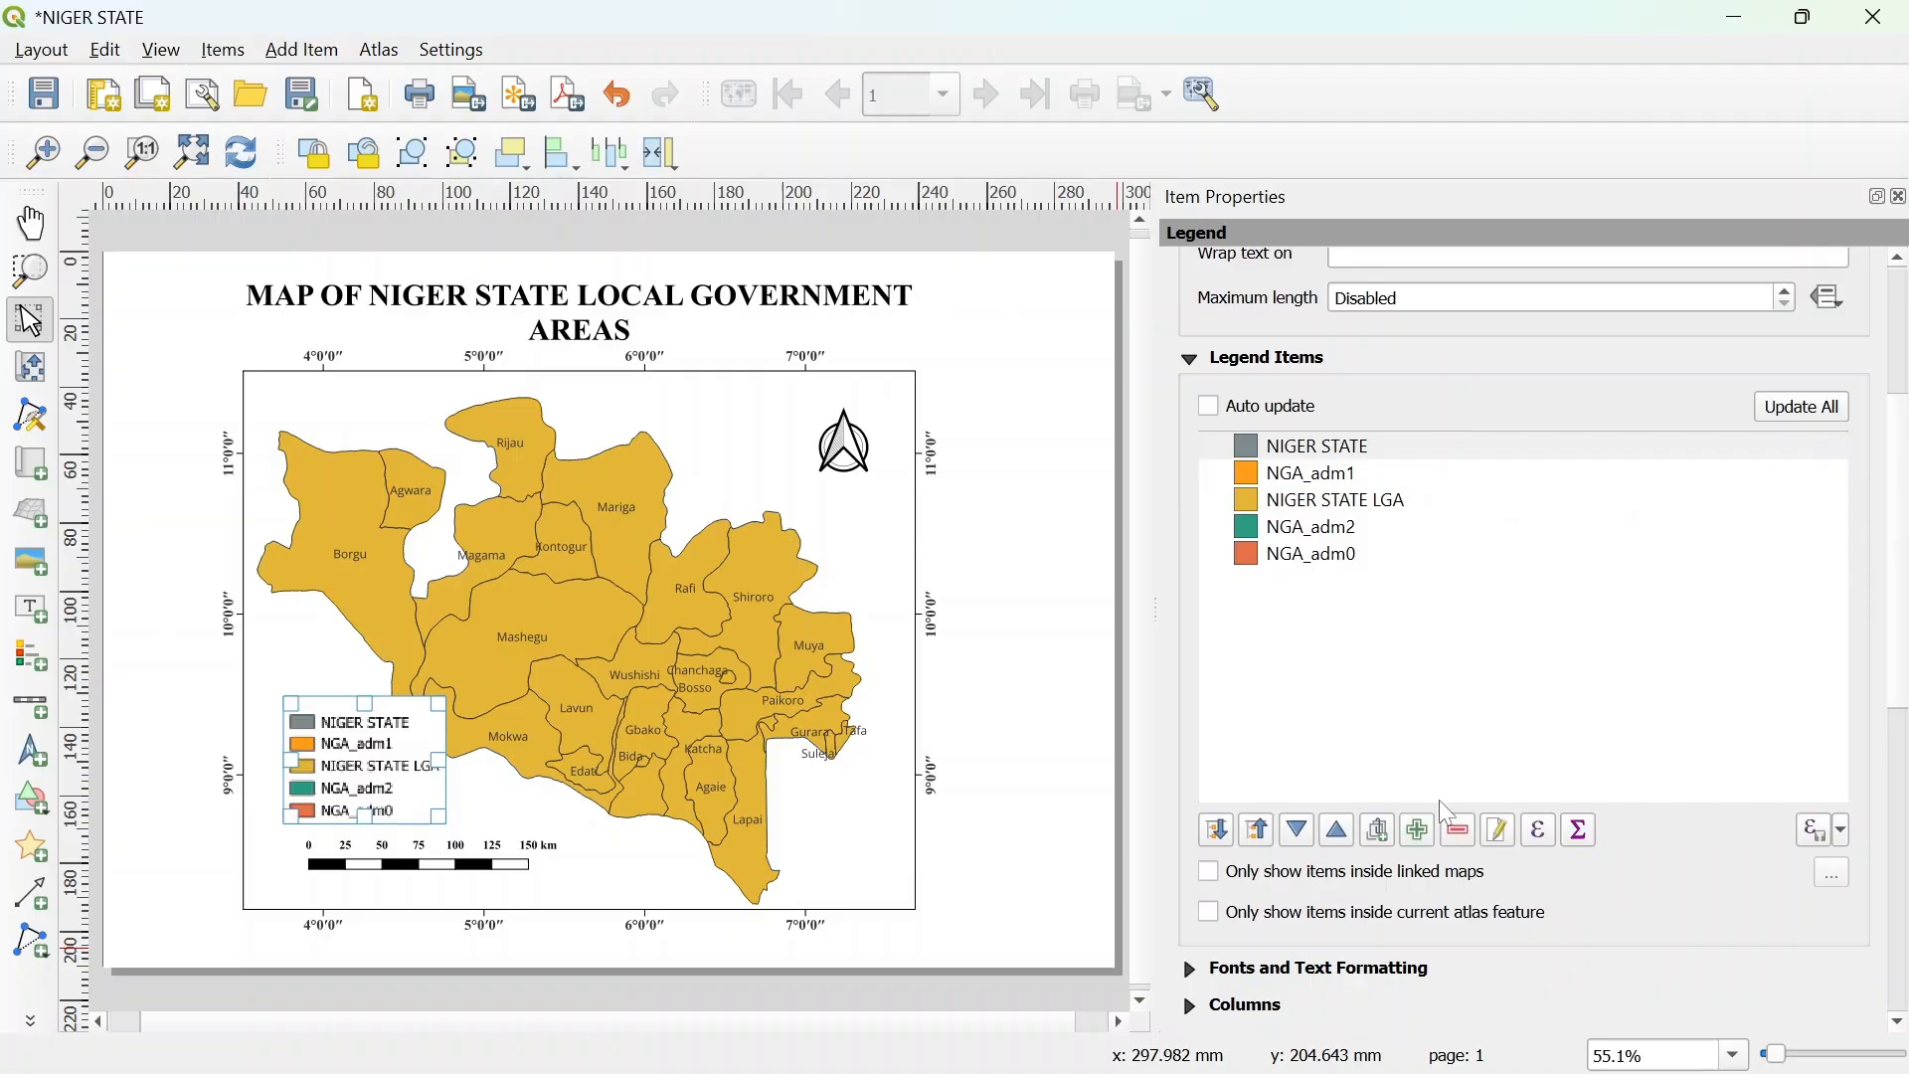
{"action": "left_click", "coordinate": [1375, 455]}
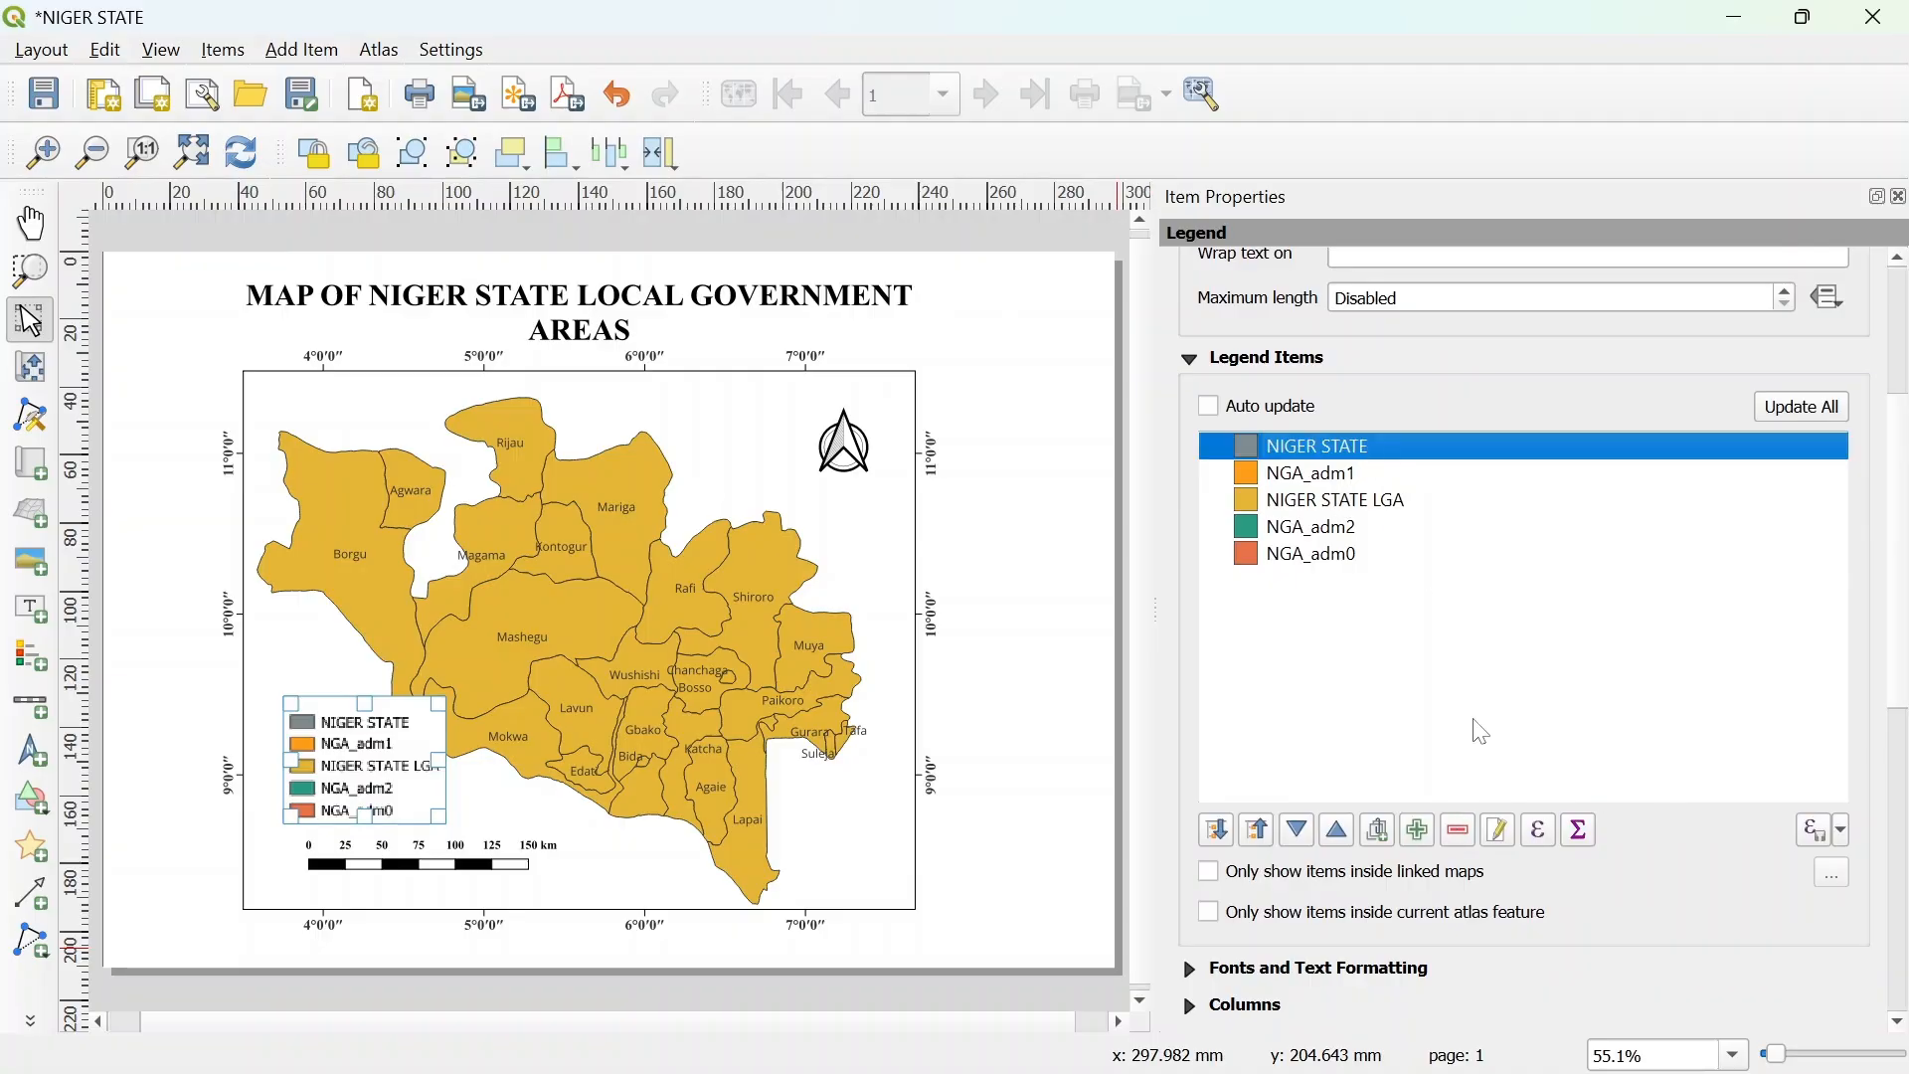
{"action": "left_click", "coordinate": [1460, 832]}
Remove NGA_adm1, NGA_adm2 and NGA_adm0 from the legend, keeping only the NIGER STATE LGA entry.
{"action": "left_click", "coordinate": [1357, 449]}
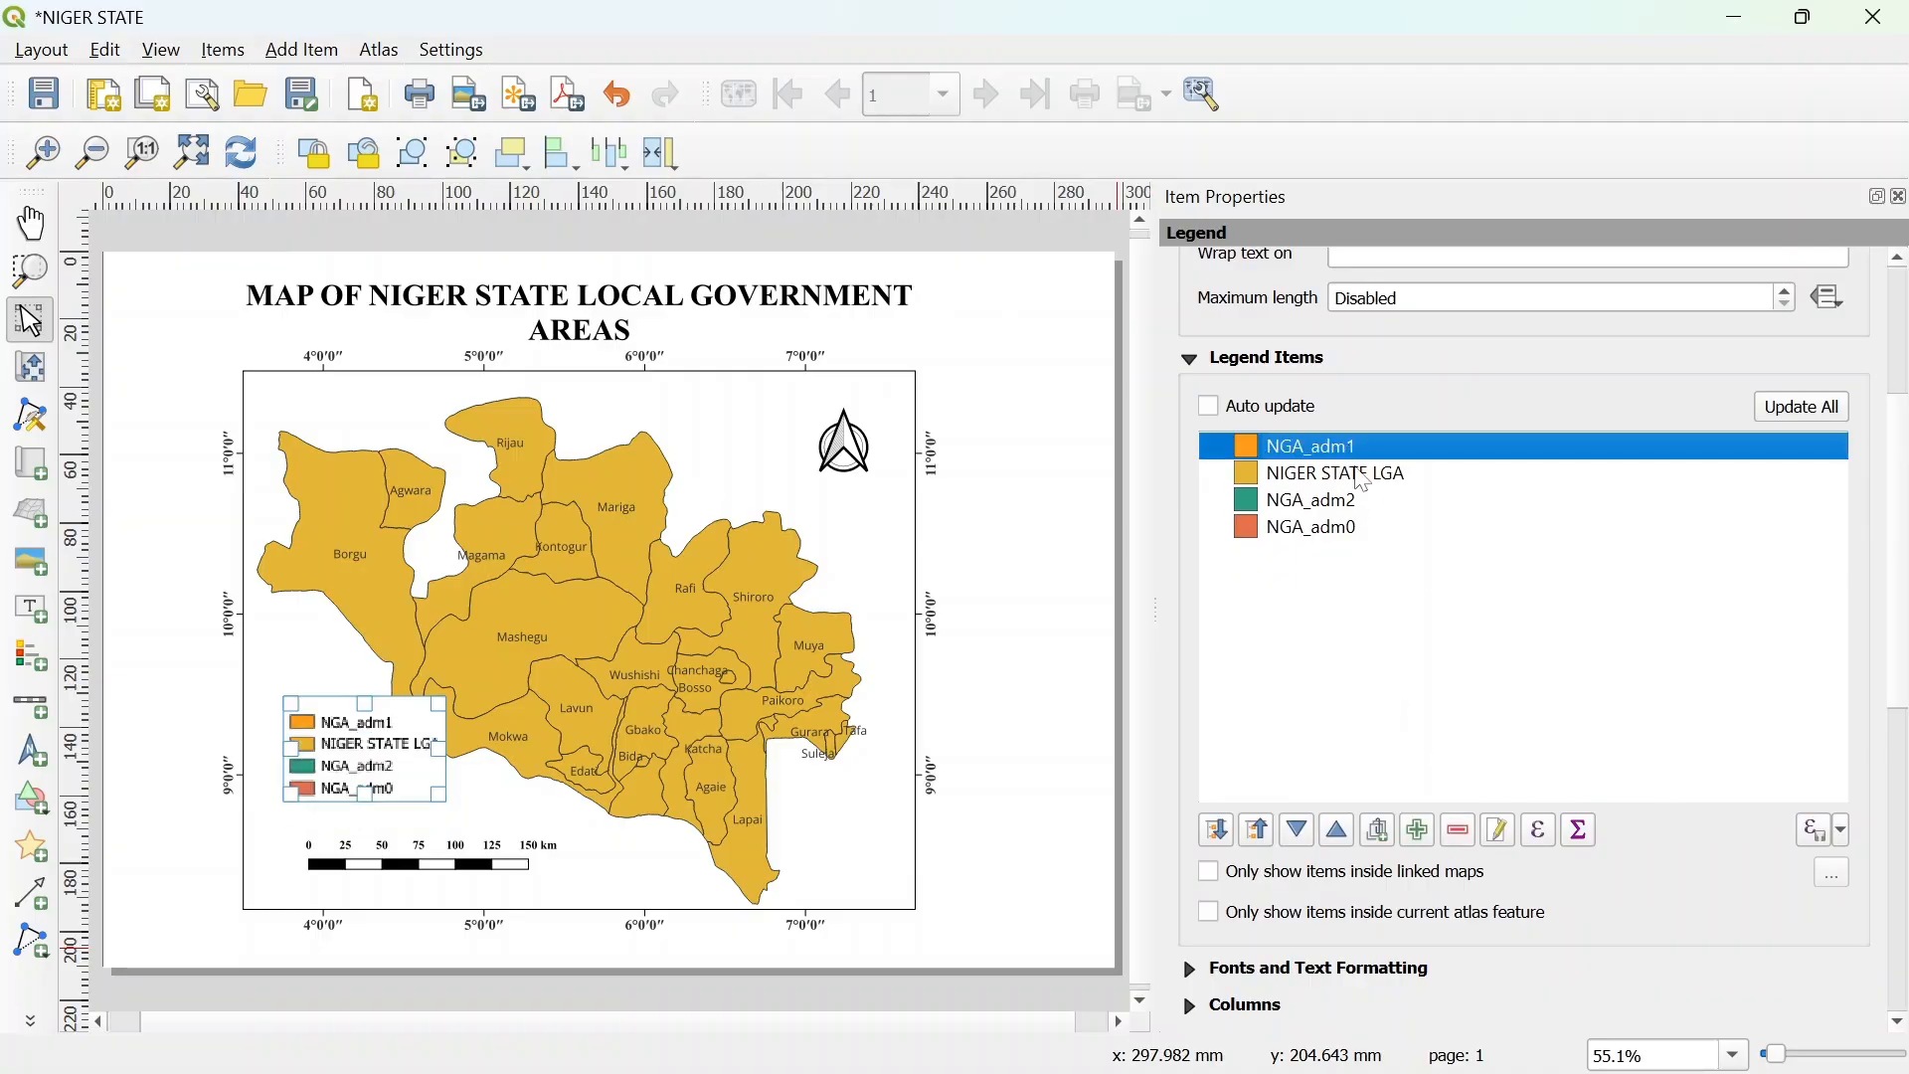
{"action": "left_click", "coordinate": [1468, 840]}
{"action": "left_click", "coordinate": [1304, 480]}
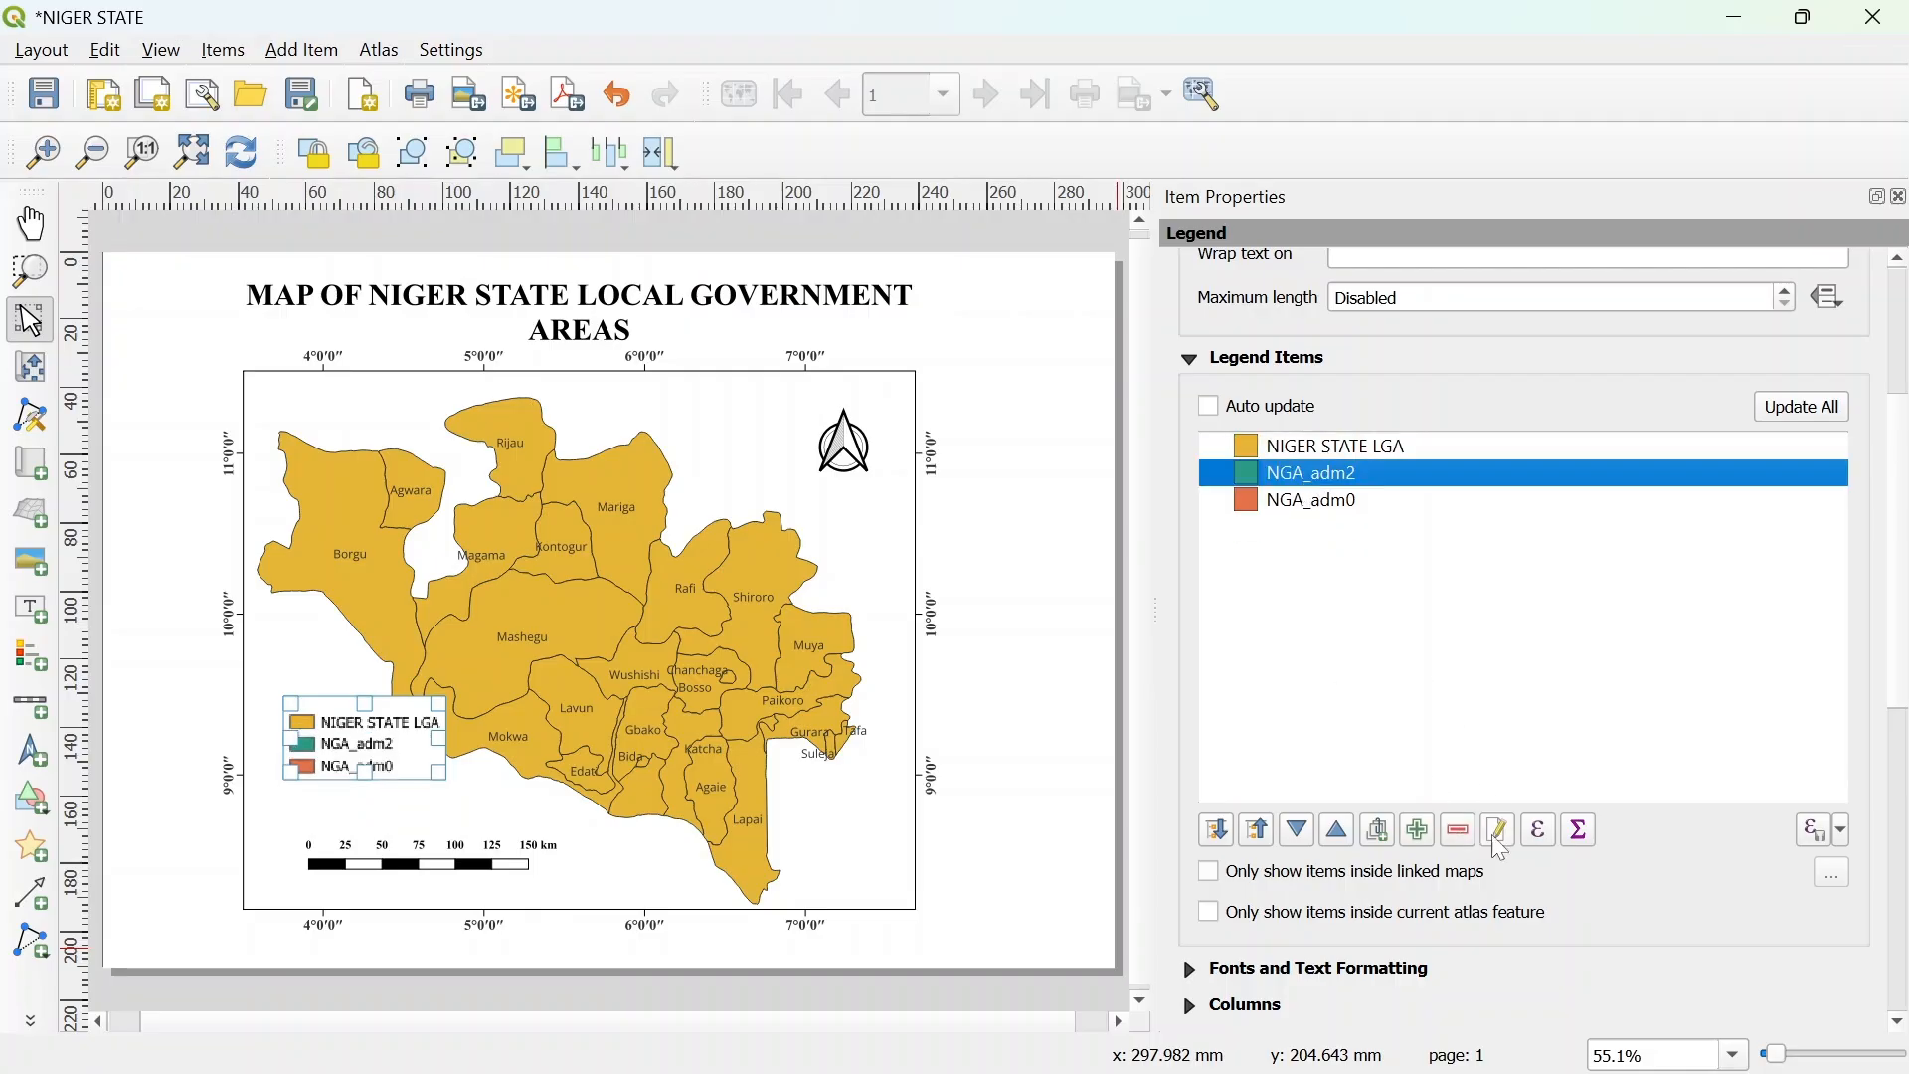
{"action": "left_click", "coordinate": [1459, 831]}
{"action": "left_click", "coordinate": [1322, 475]}
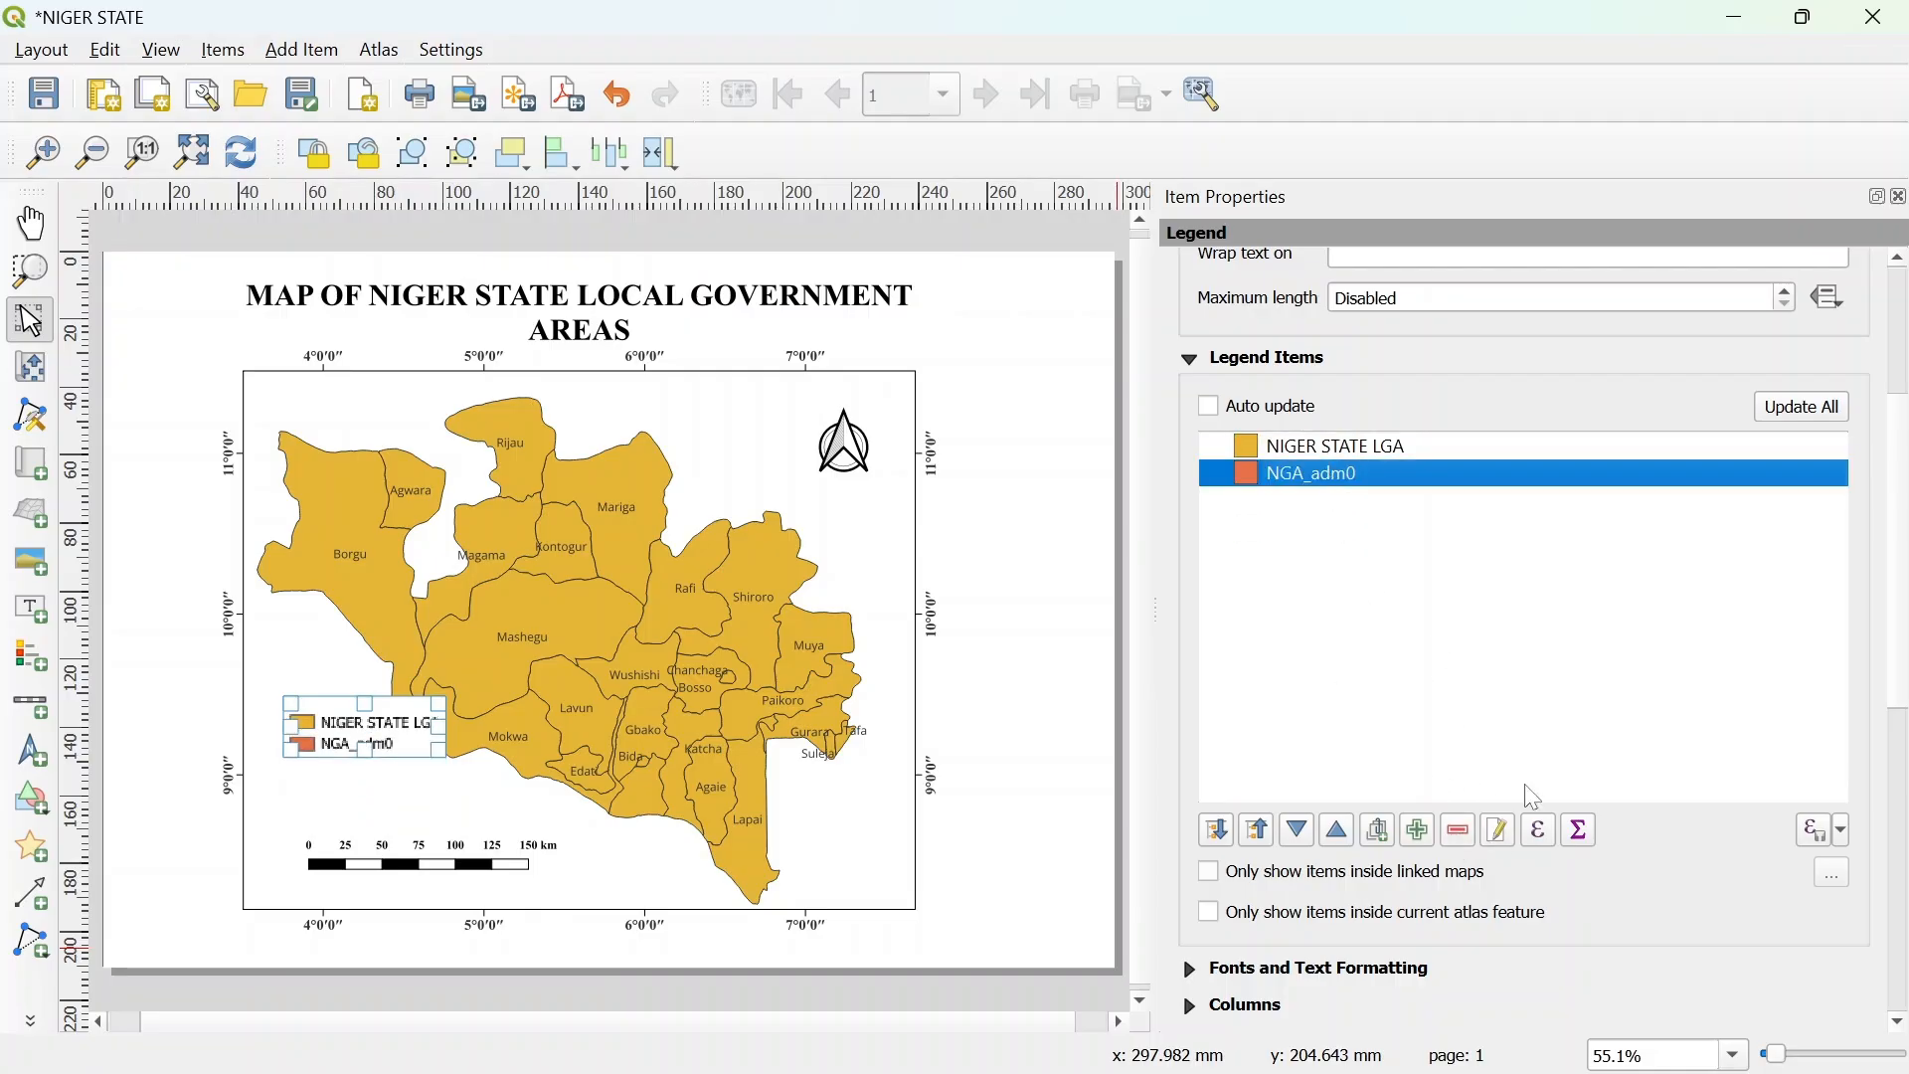
{"action": "left_click", "coordinate": [1460, 832]}
{"action": "left_click", "coordinate": [1285, 445]}
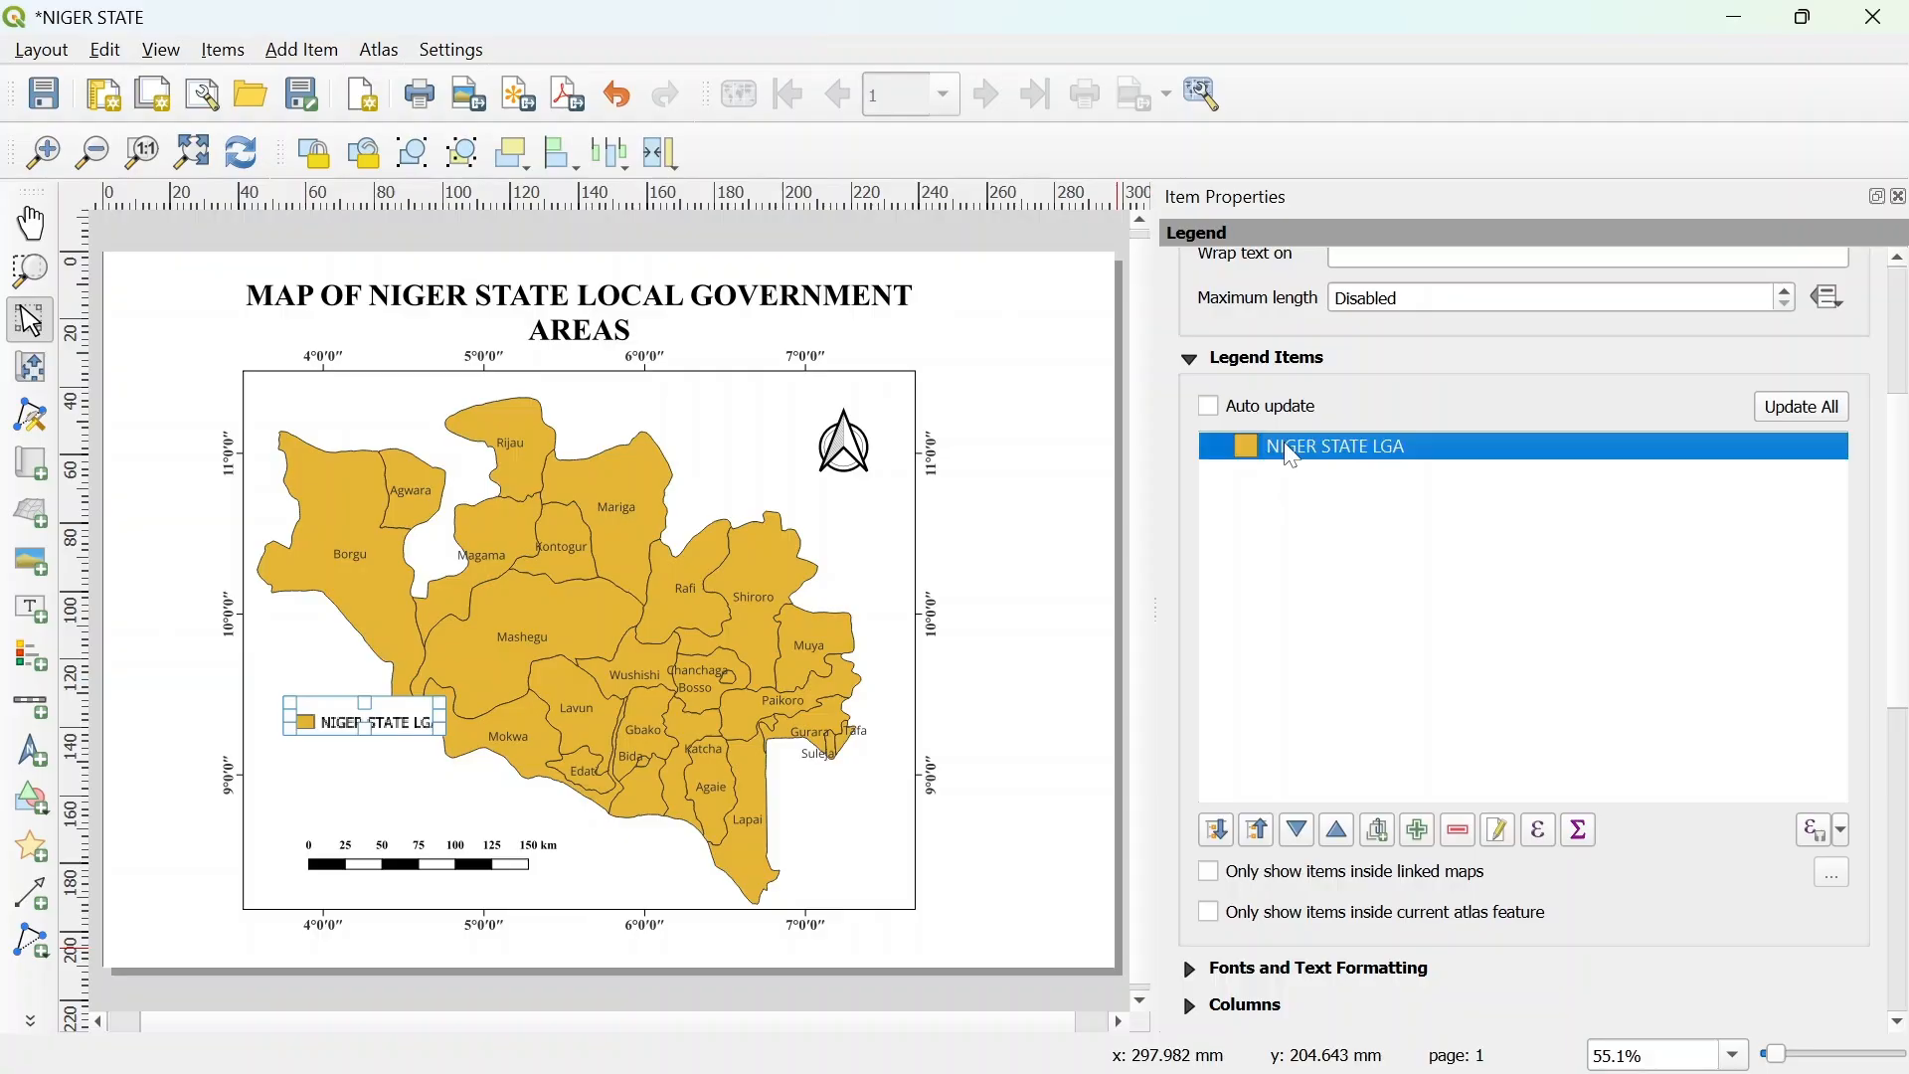
Move the legend down to just above the scale bar and give it the title LEGEND.
{"action": "left_click_drag", "start_coordinate": [388, 720], "coordinate": [385, 791]}
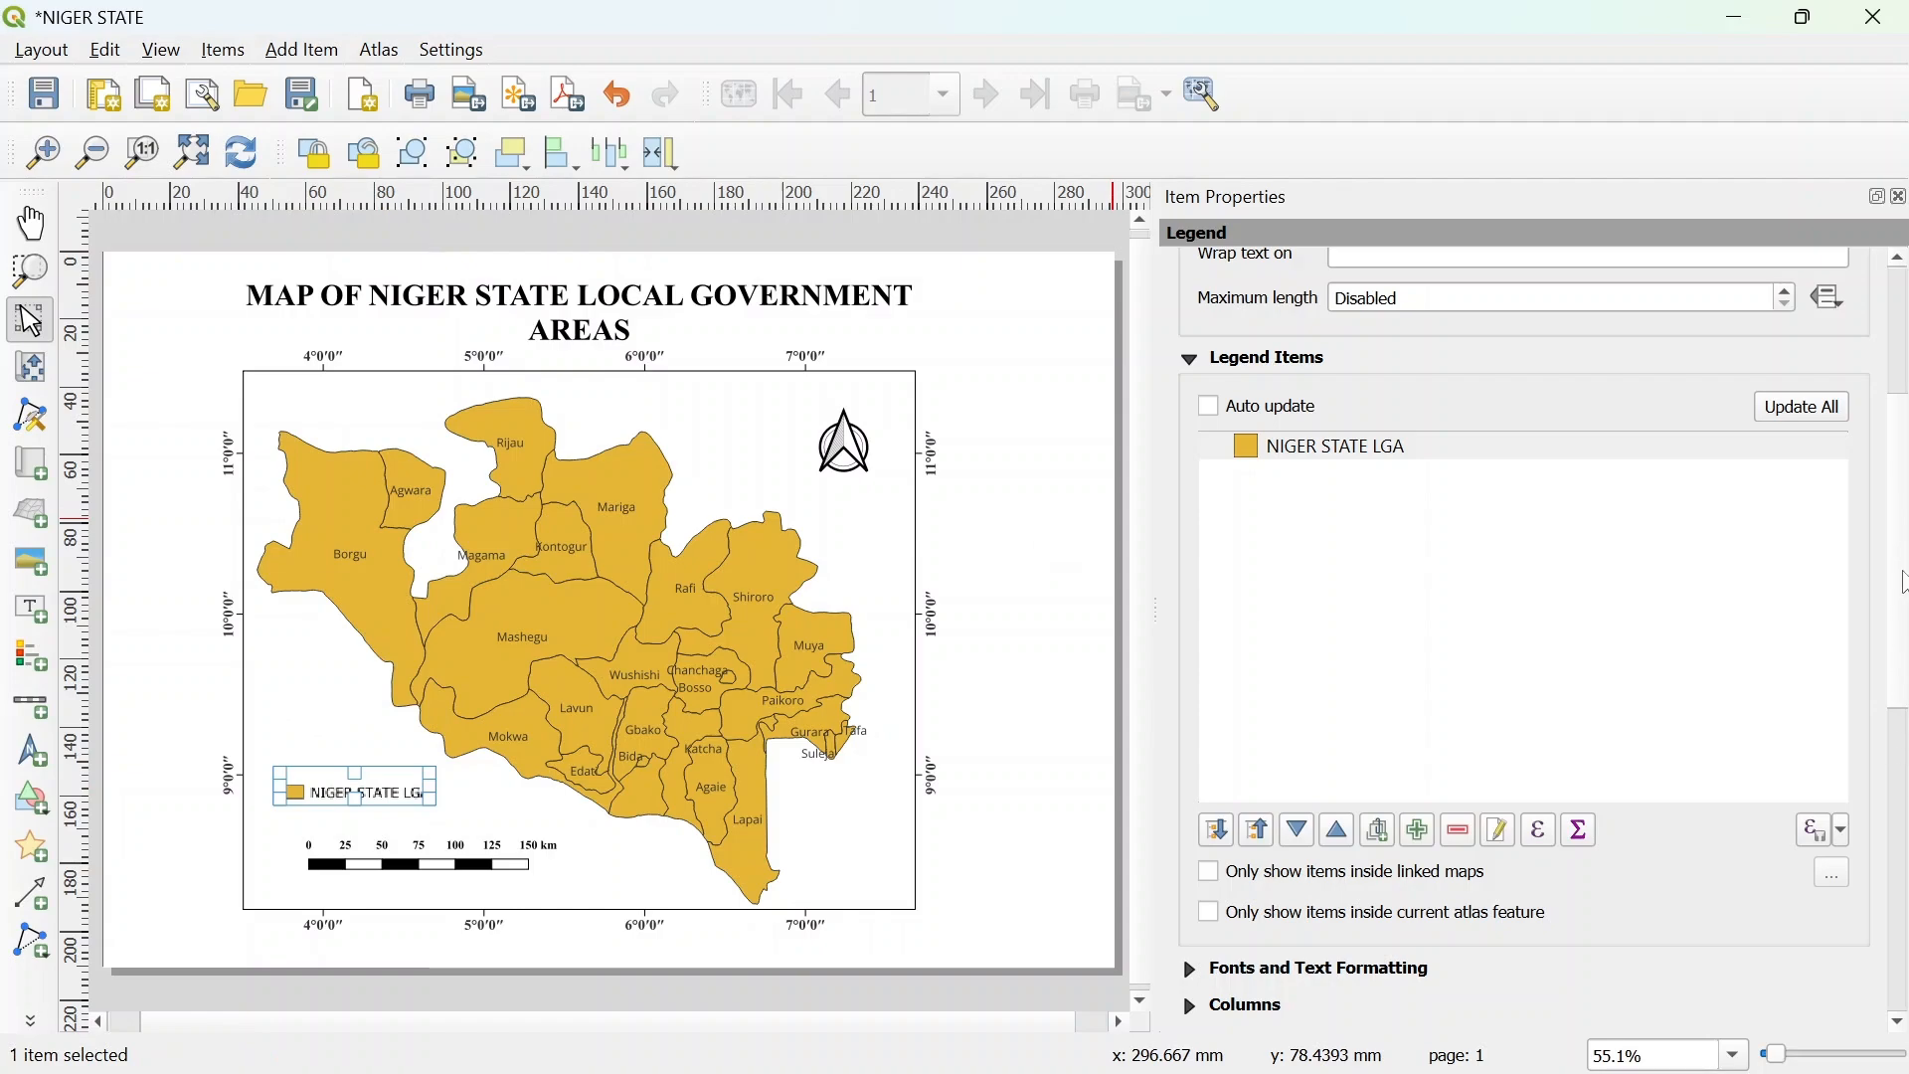
{"action": "scroll", "coordinate": [1492, 497], "scroll_direction": "up", "scroll_amount": 5}
{"action": "left_click", "coordinate": [1376, 328]}
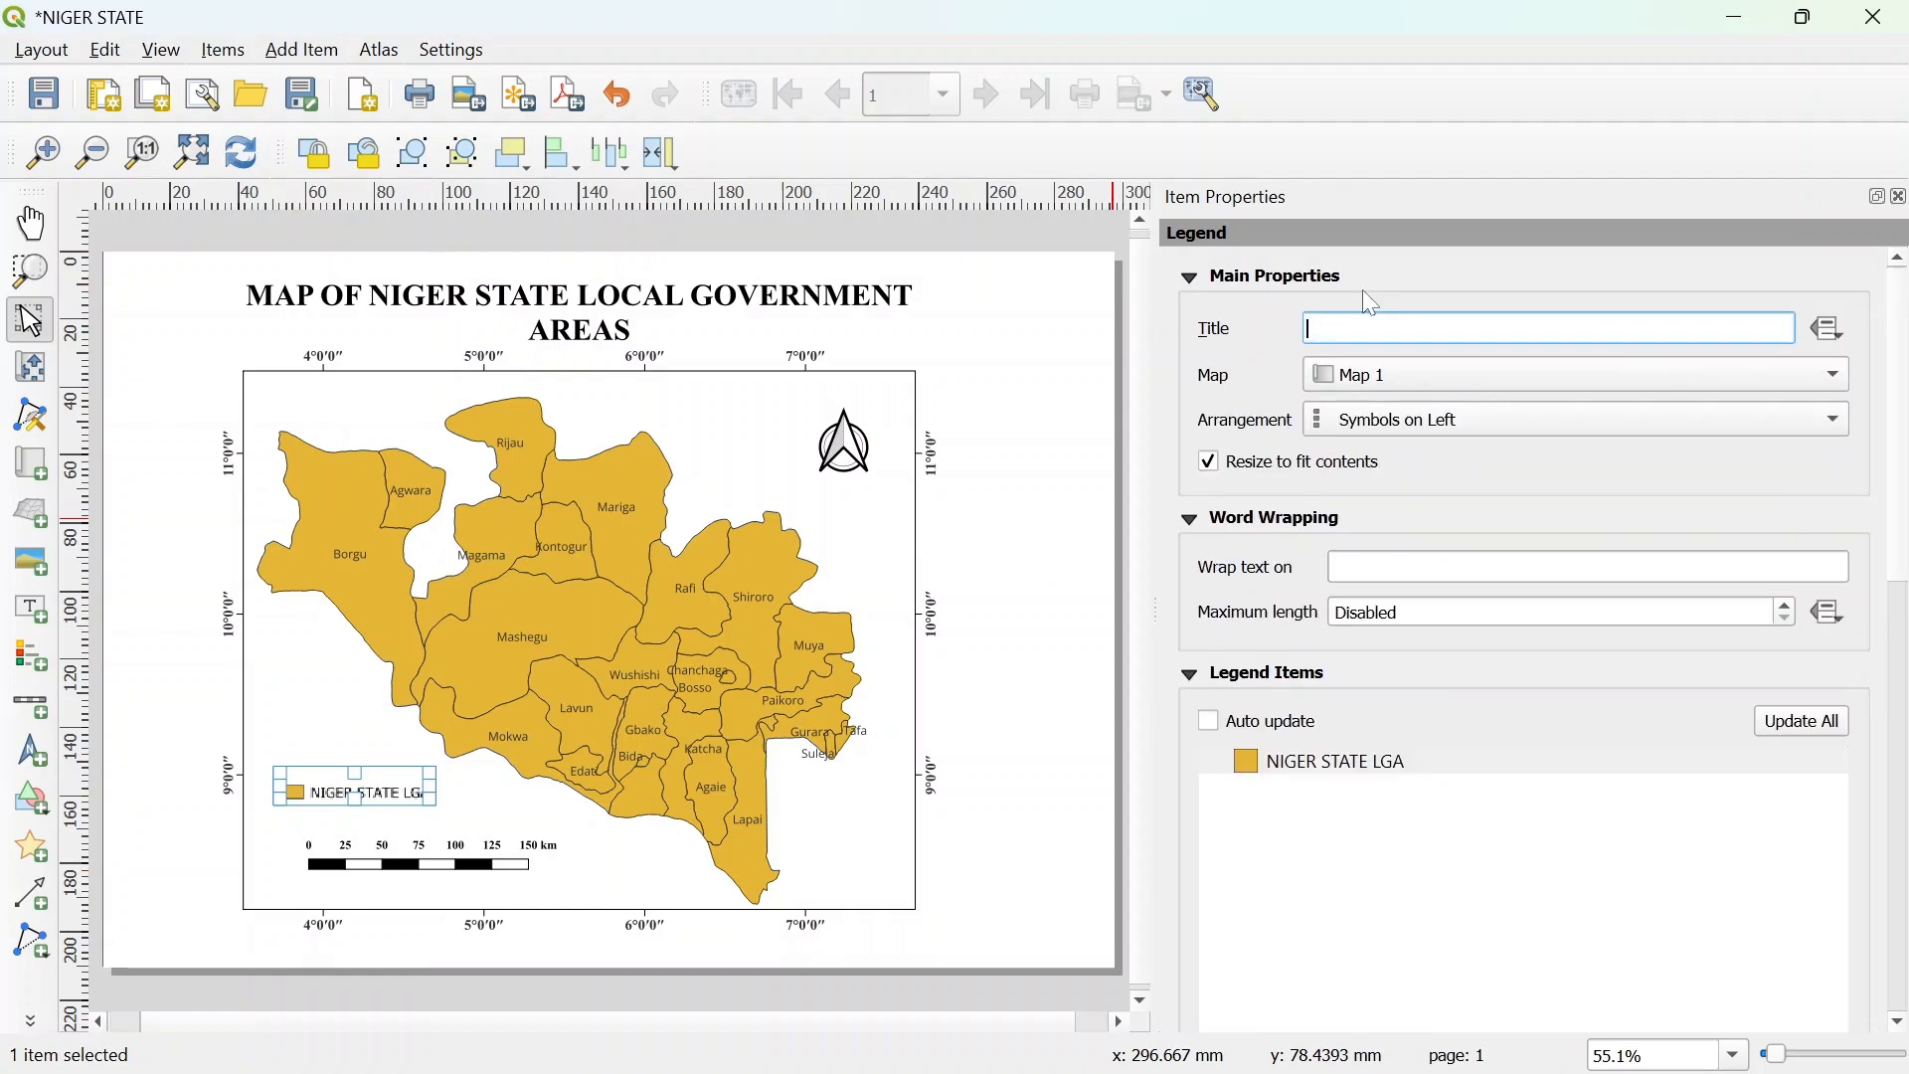
{"action": "type", "text": "I"}
{"action": "key", "text": "BackSpace"}
{"action": "type", "text": "LEGEND"}
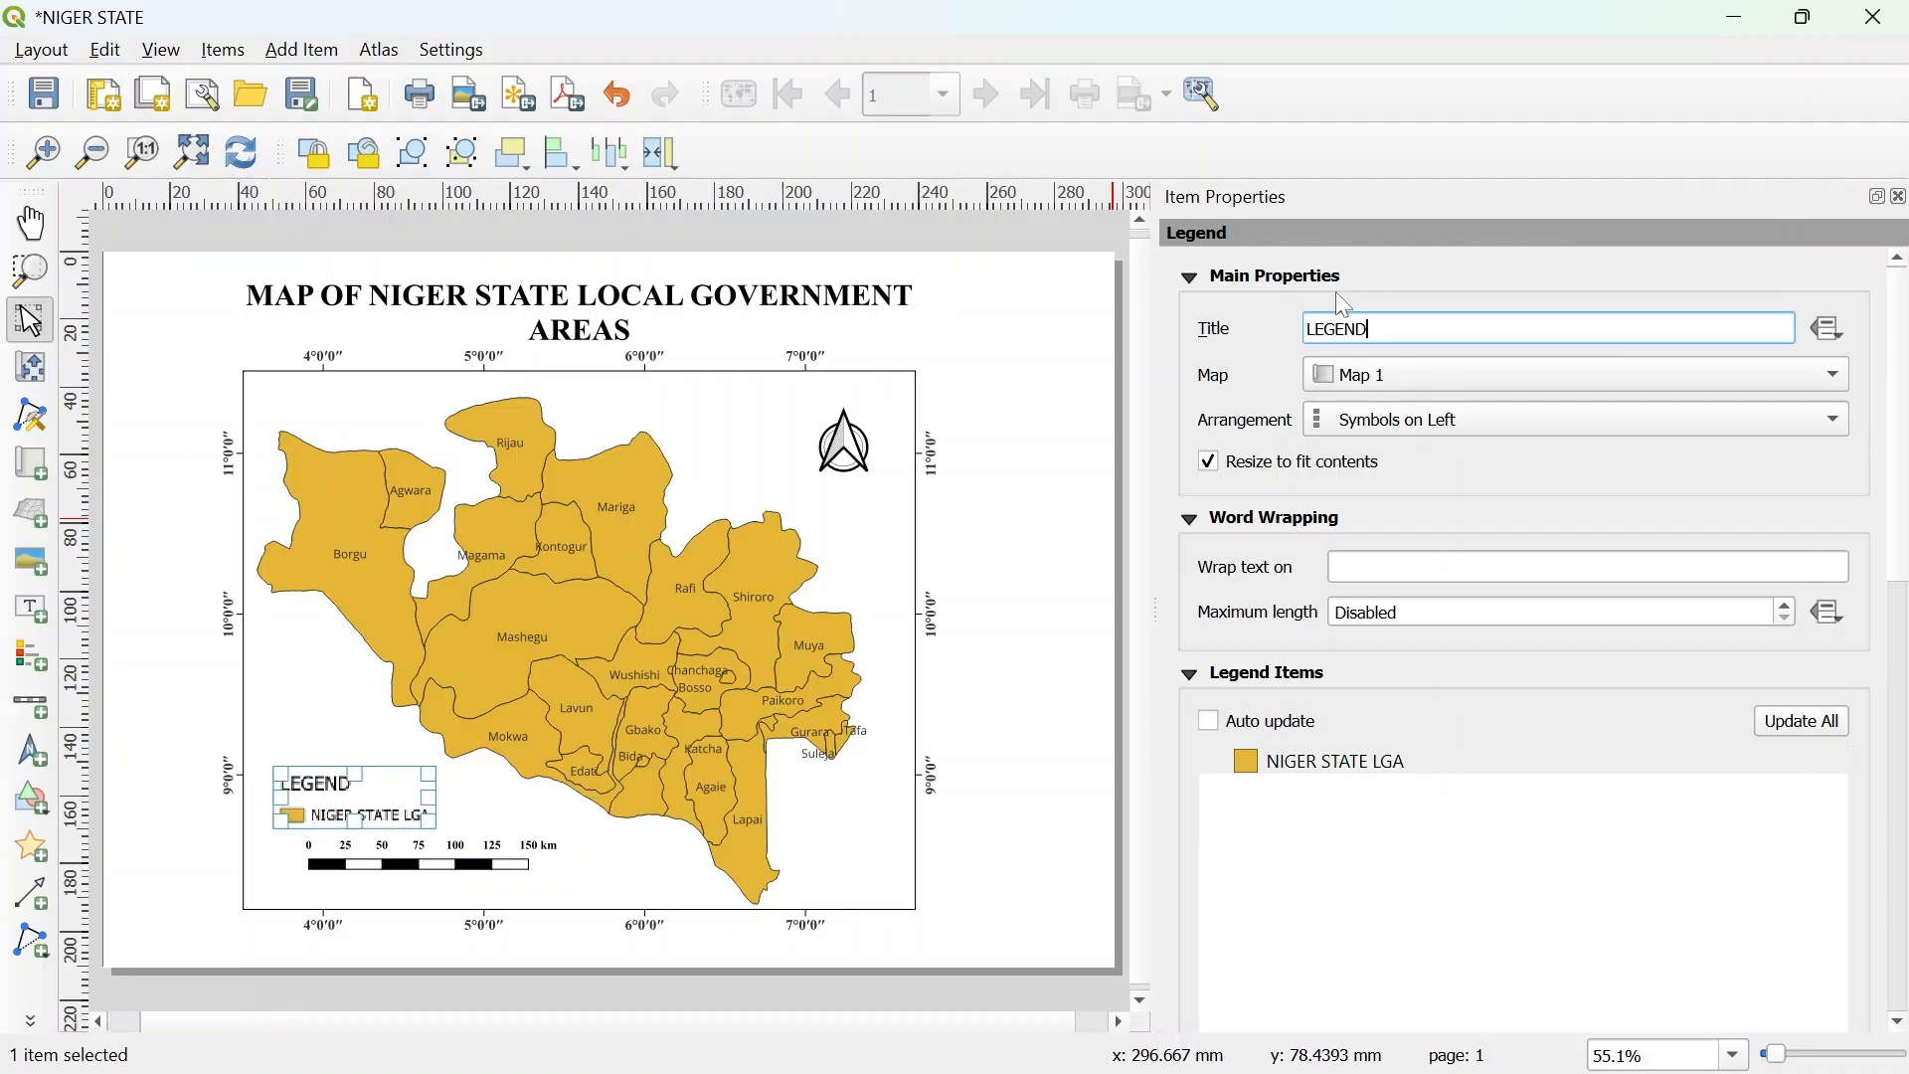
Open the font choices for the legend title in the legend's text formatting settings.
{"action": "left_click", "coordinate": [1898, 469]}
{"action": "scroll", "coordinate": [1903, 483], "scroll_direction": "down", "scroll_amount": 10}
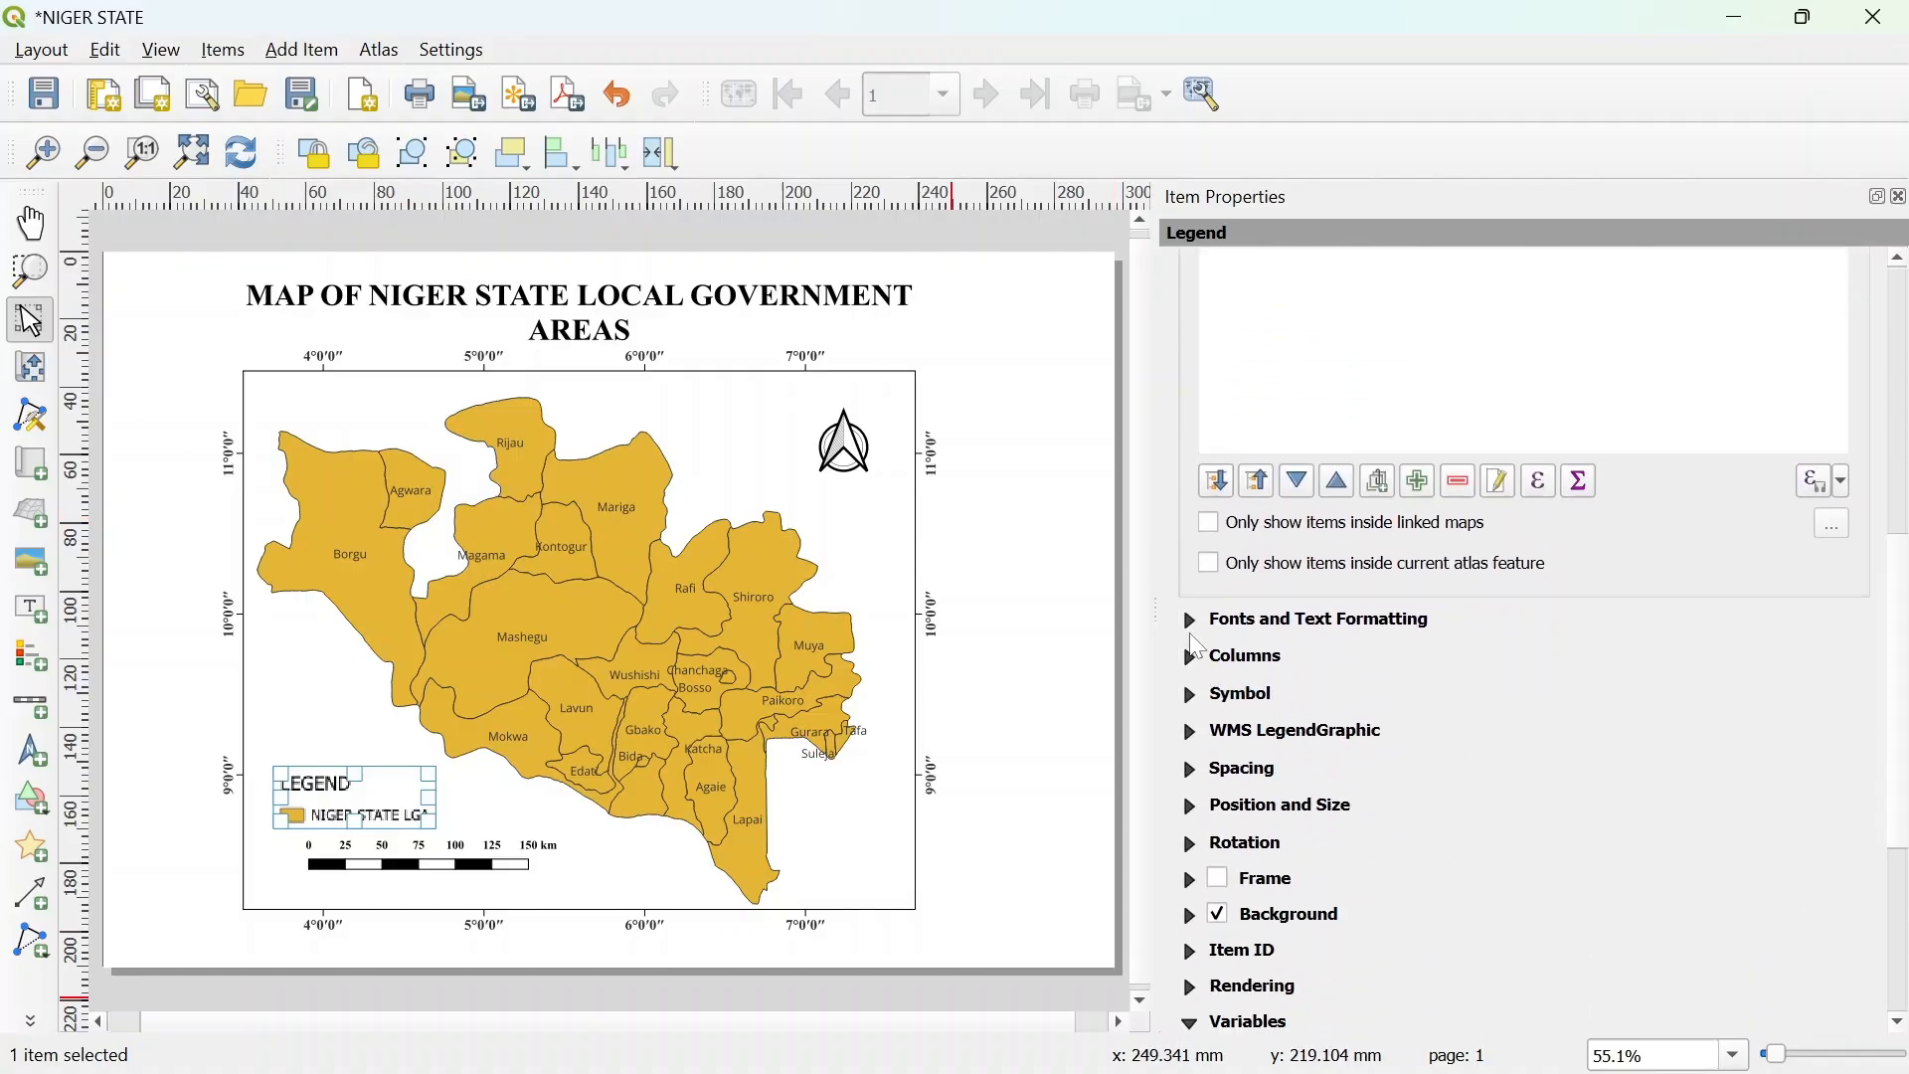
{"action": "left_click", "coordinate": [1196, 630]}
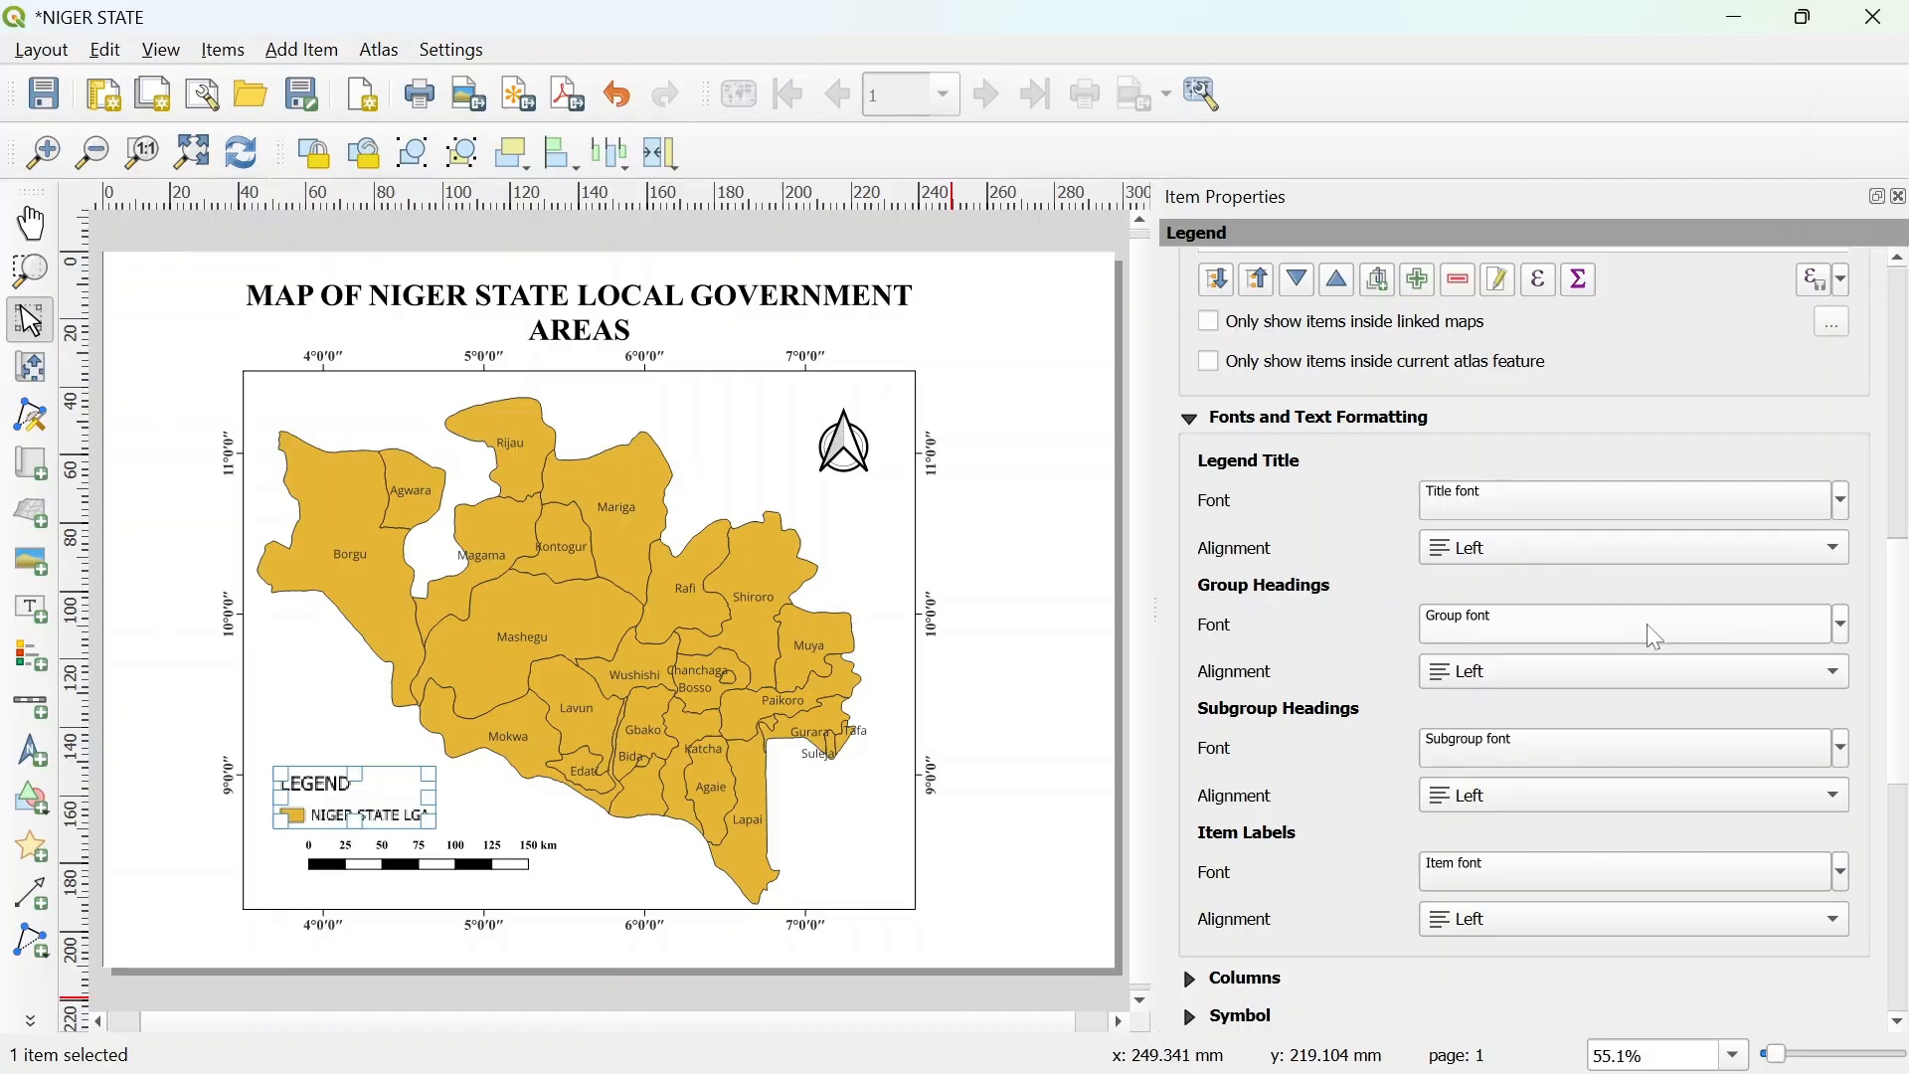
{"action": "left_click", "coordinate": [1671, 502]}
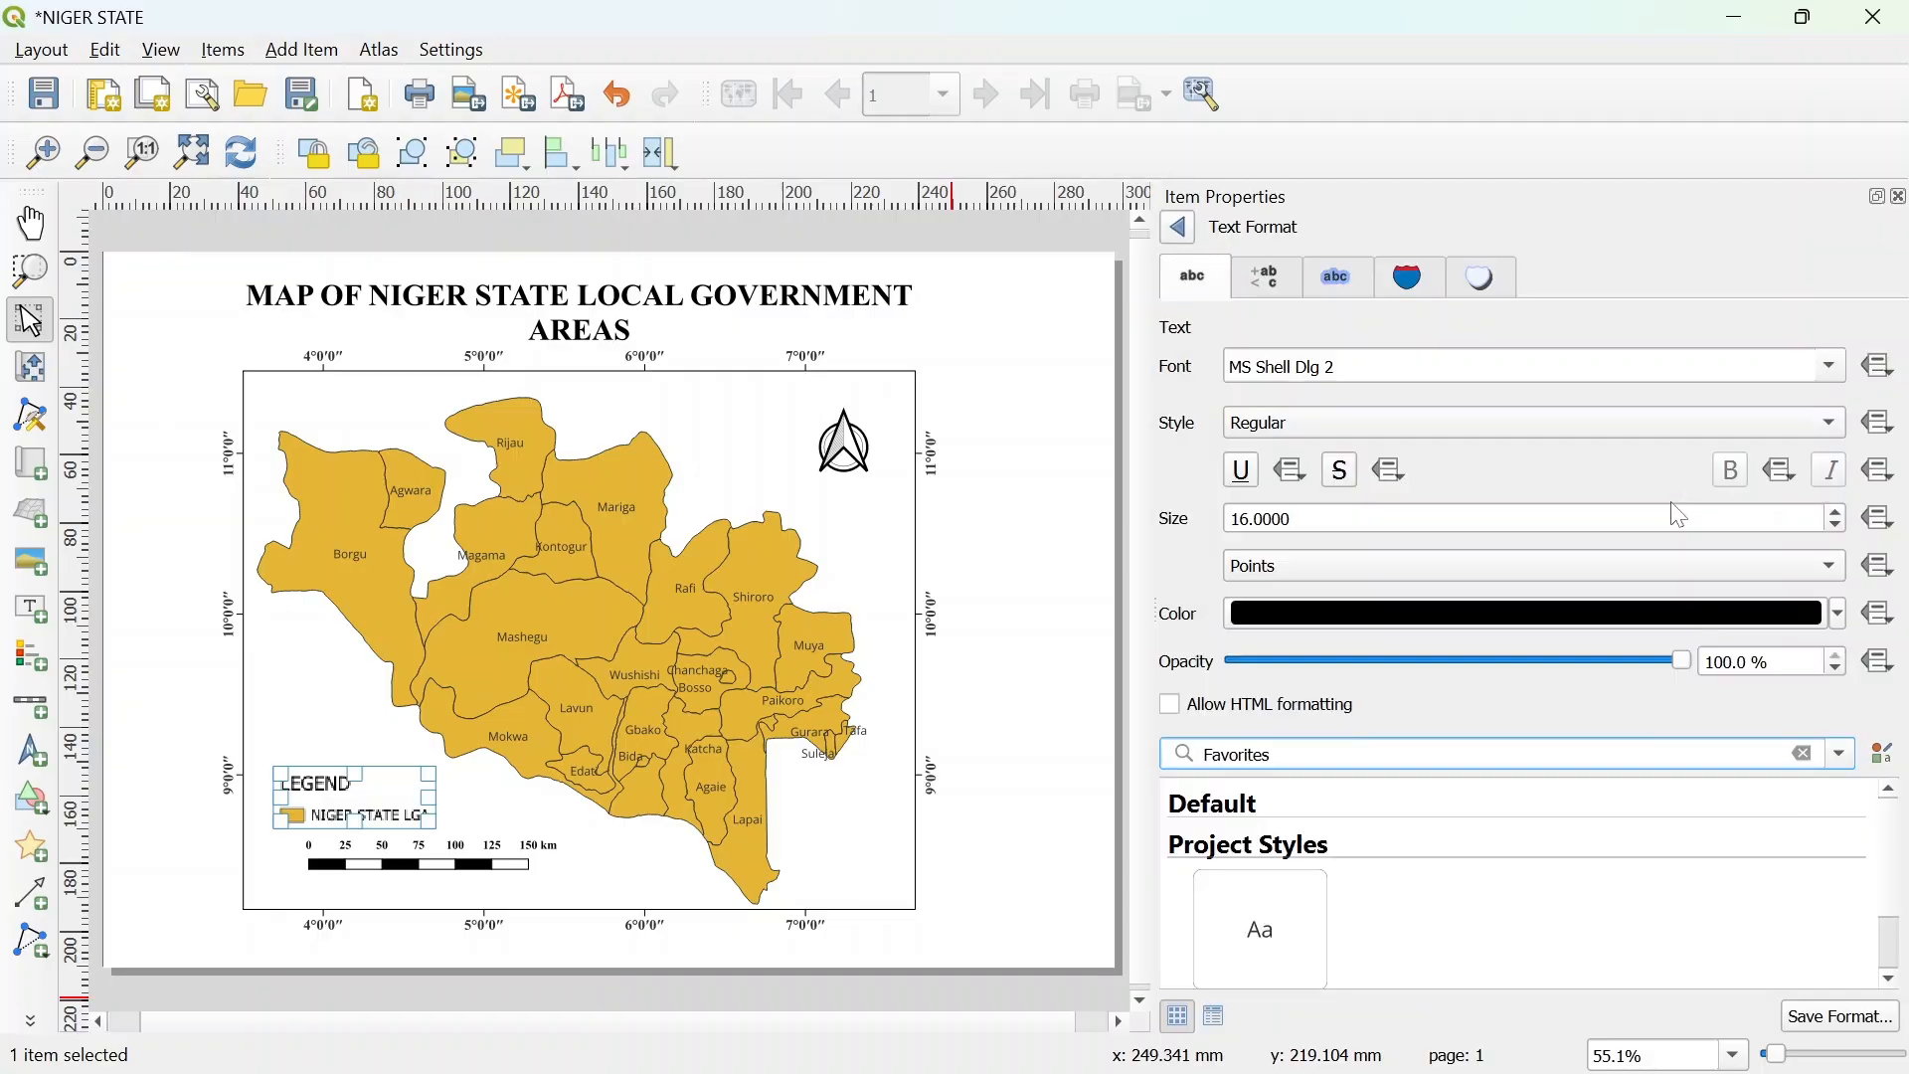
{"action": "left_click", "coordinate": [1835, 367]}
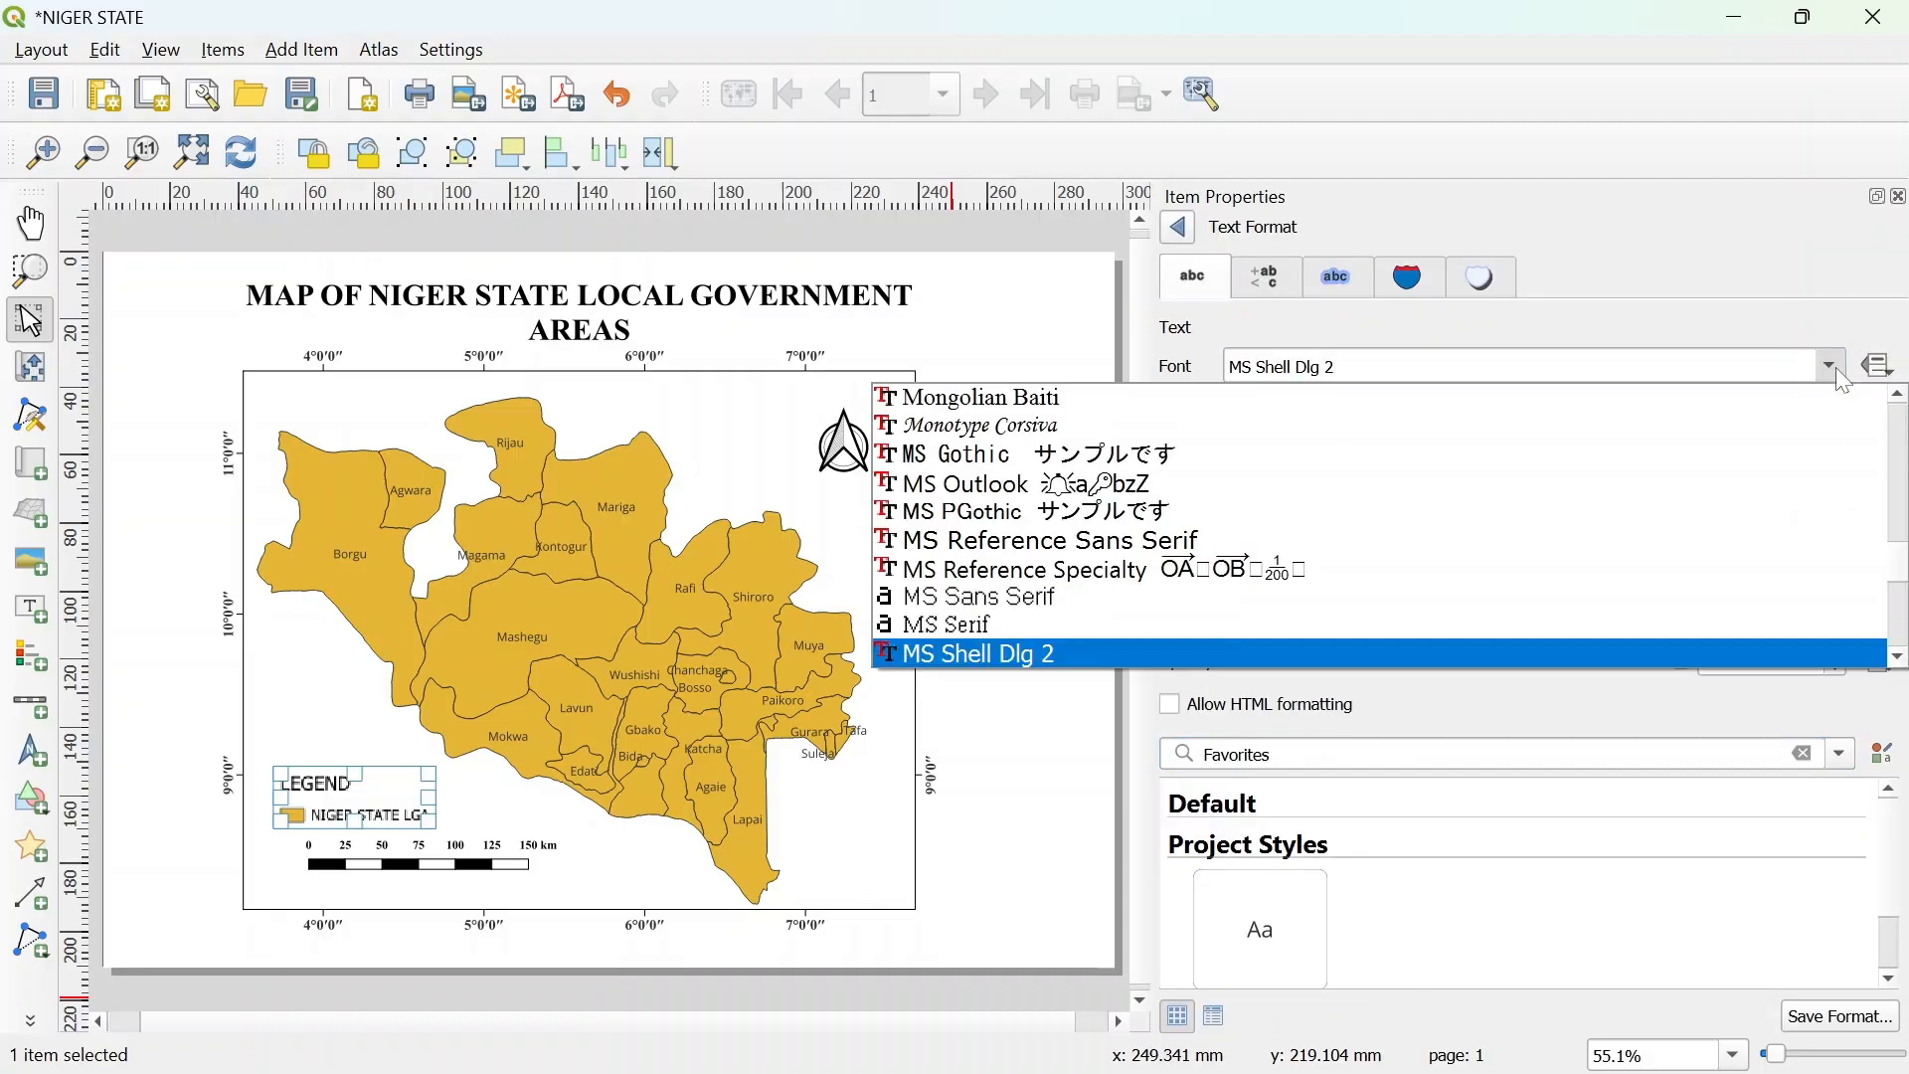
{"action": "key", "text": "t"}
{"action": "key", "text": "i"}
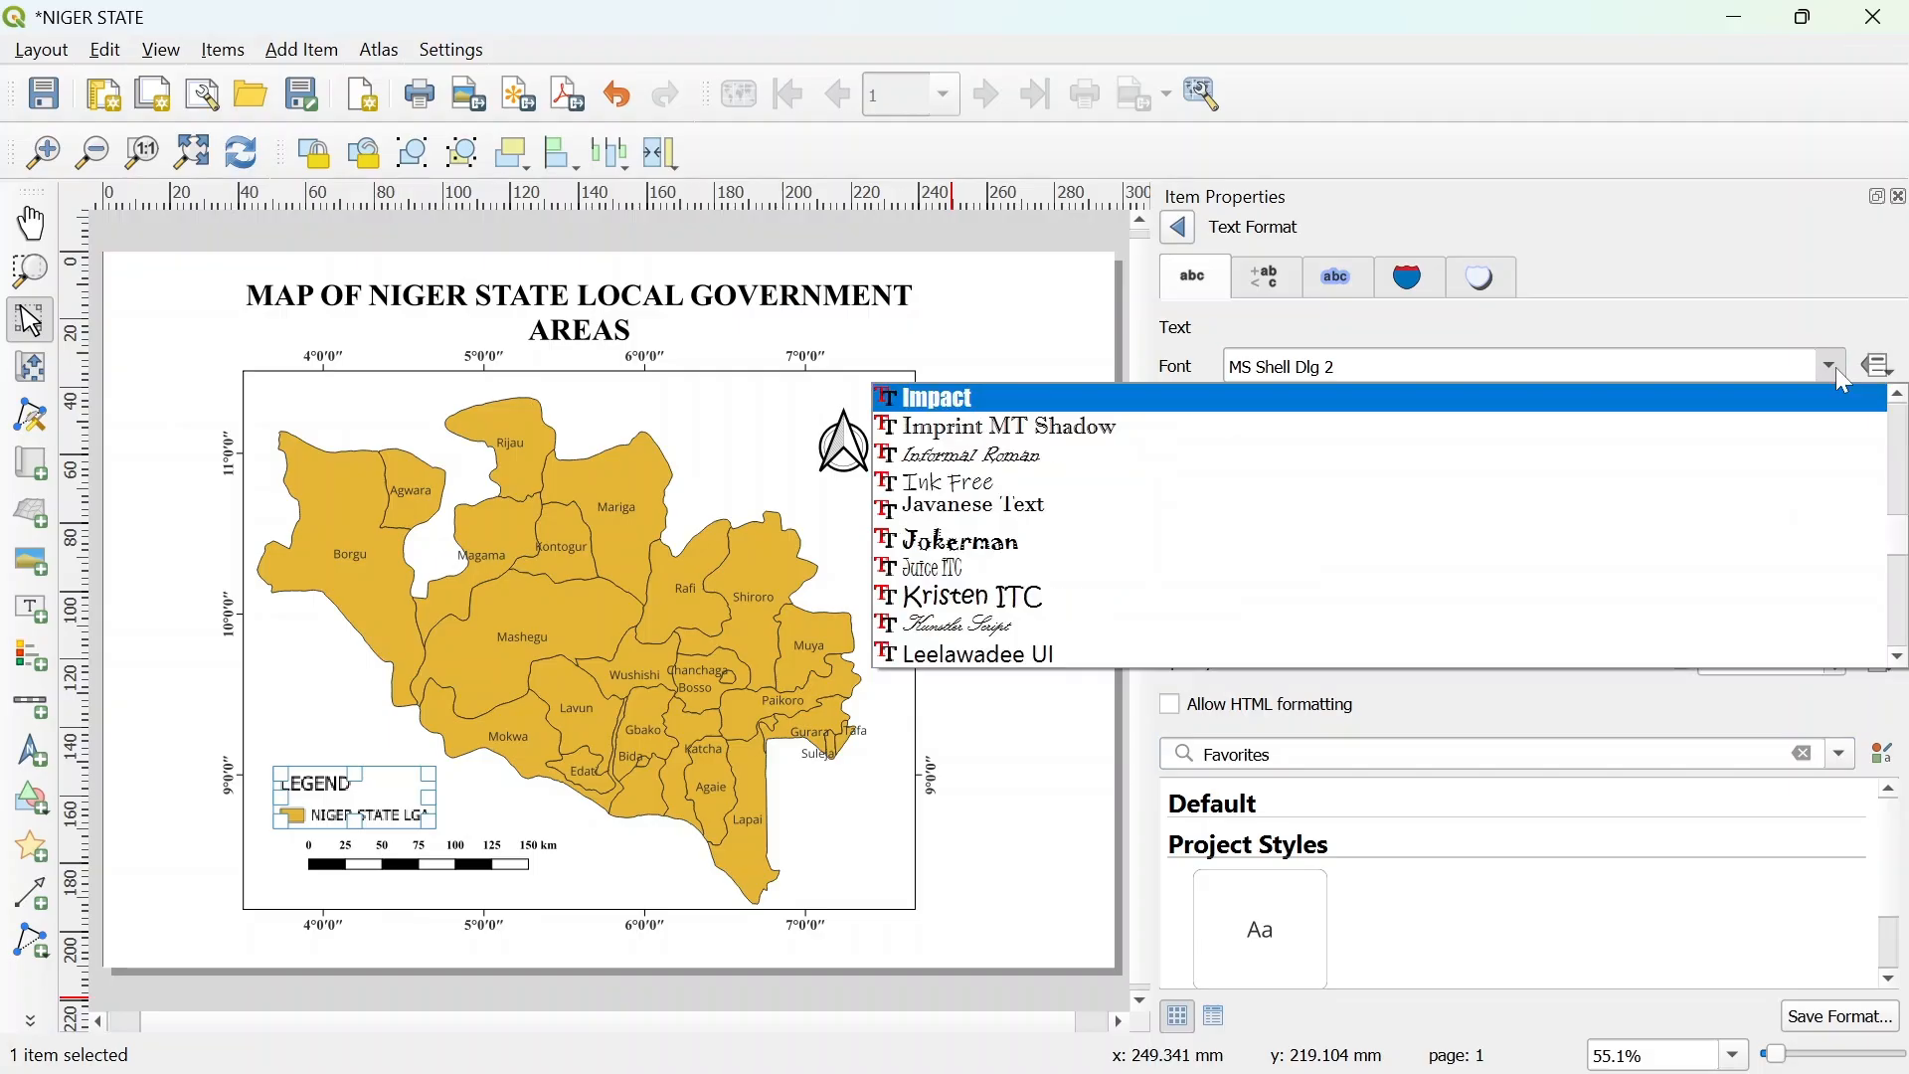
{"action": "key", "text": "Return"}
{"action": "key", "text": "BackSpace"}
{"action": "key", "text": "BackSpace"}
{"action": "key", "text": "BackSpace"}
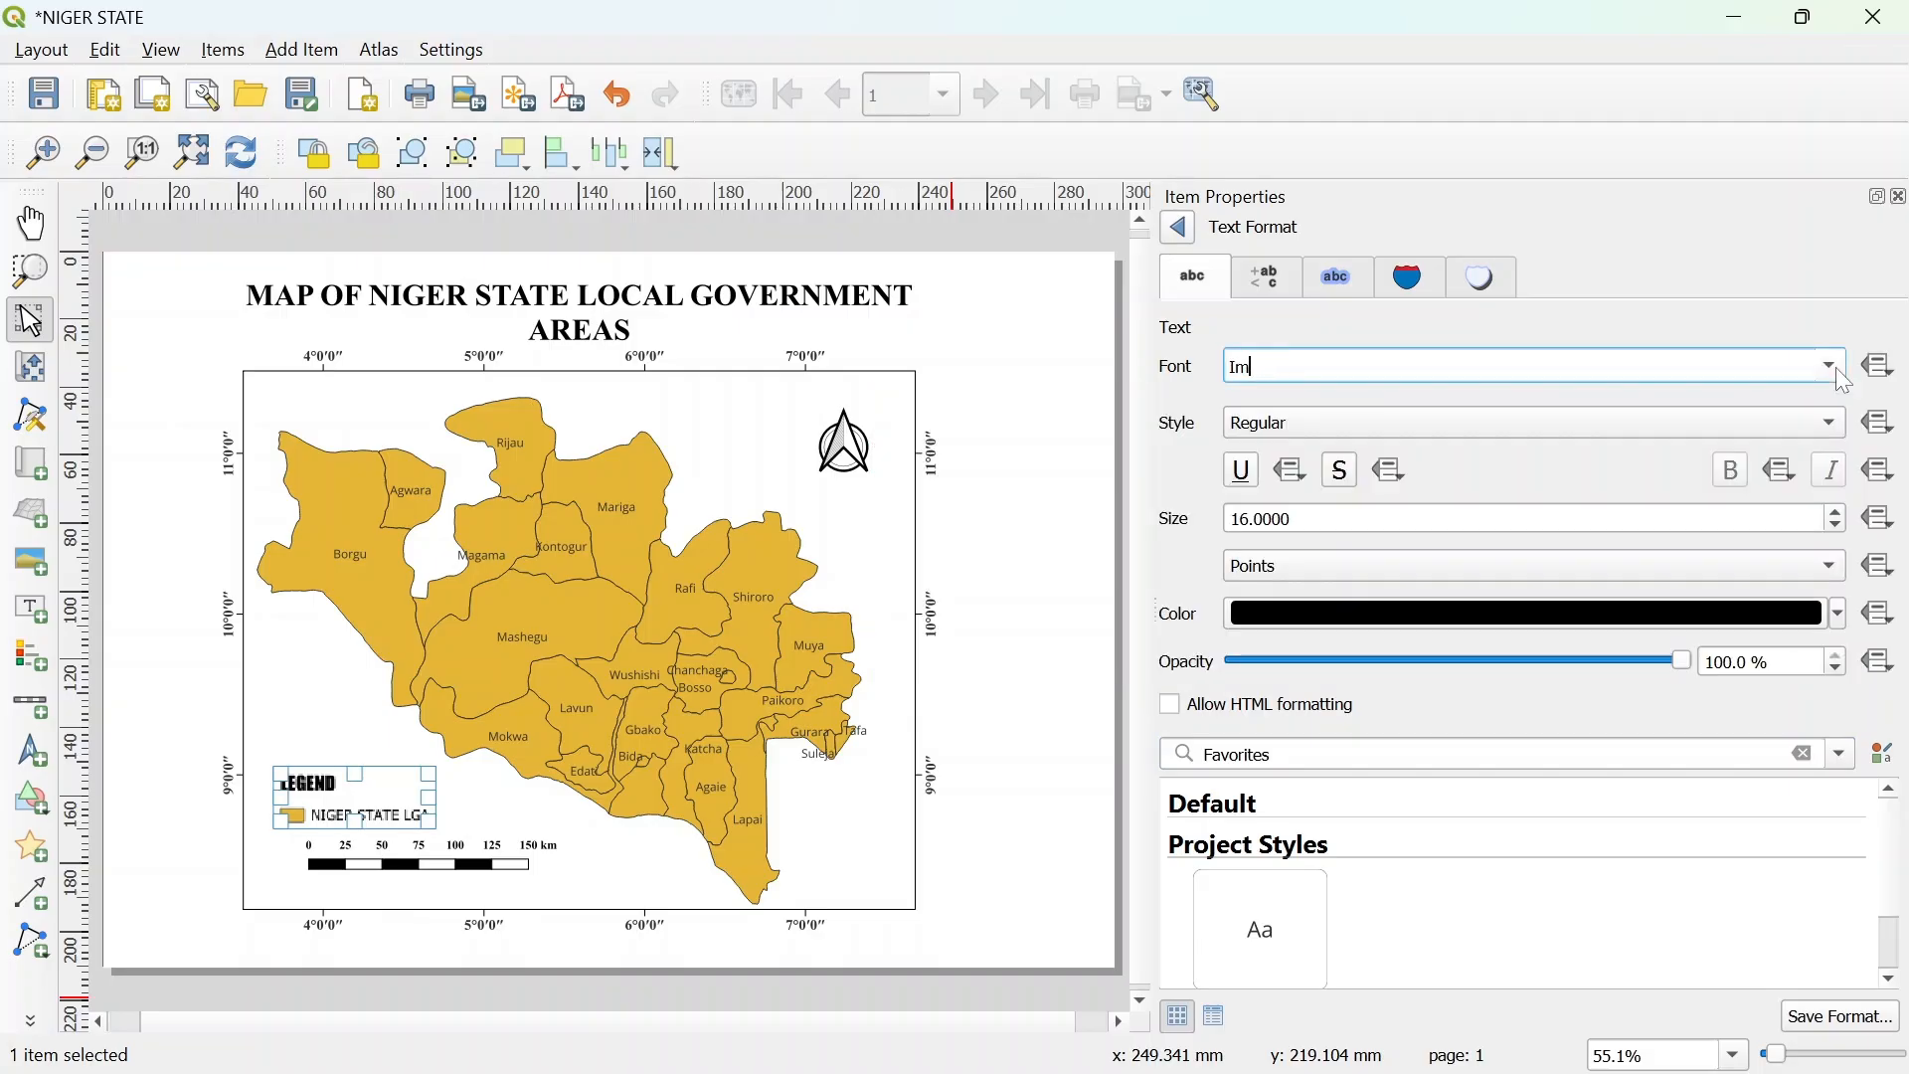
Set the legend title's font to Times New Roman in Bold style and return to the legend properties.
{"action": "type", "text": "Ti"}
{"action": "key", "text": "Return"}
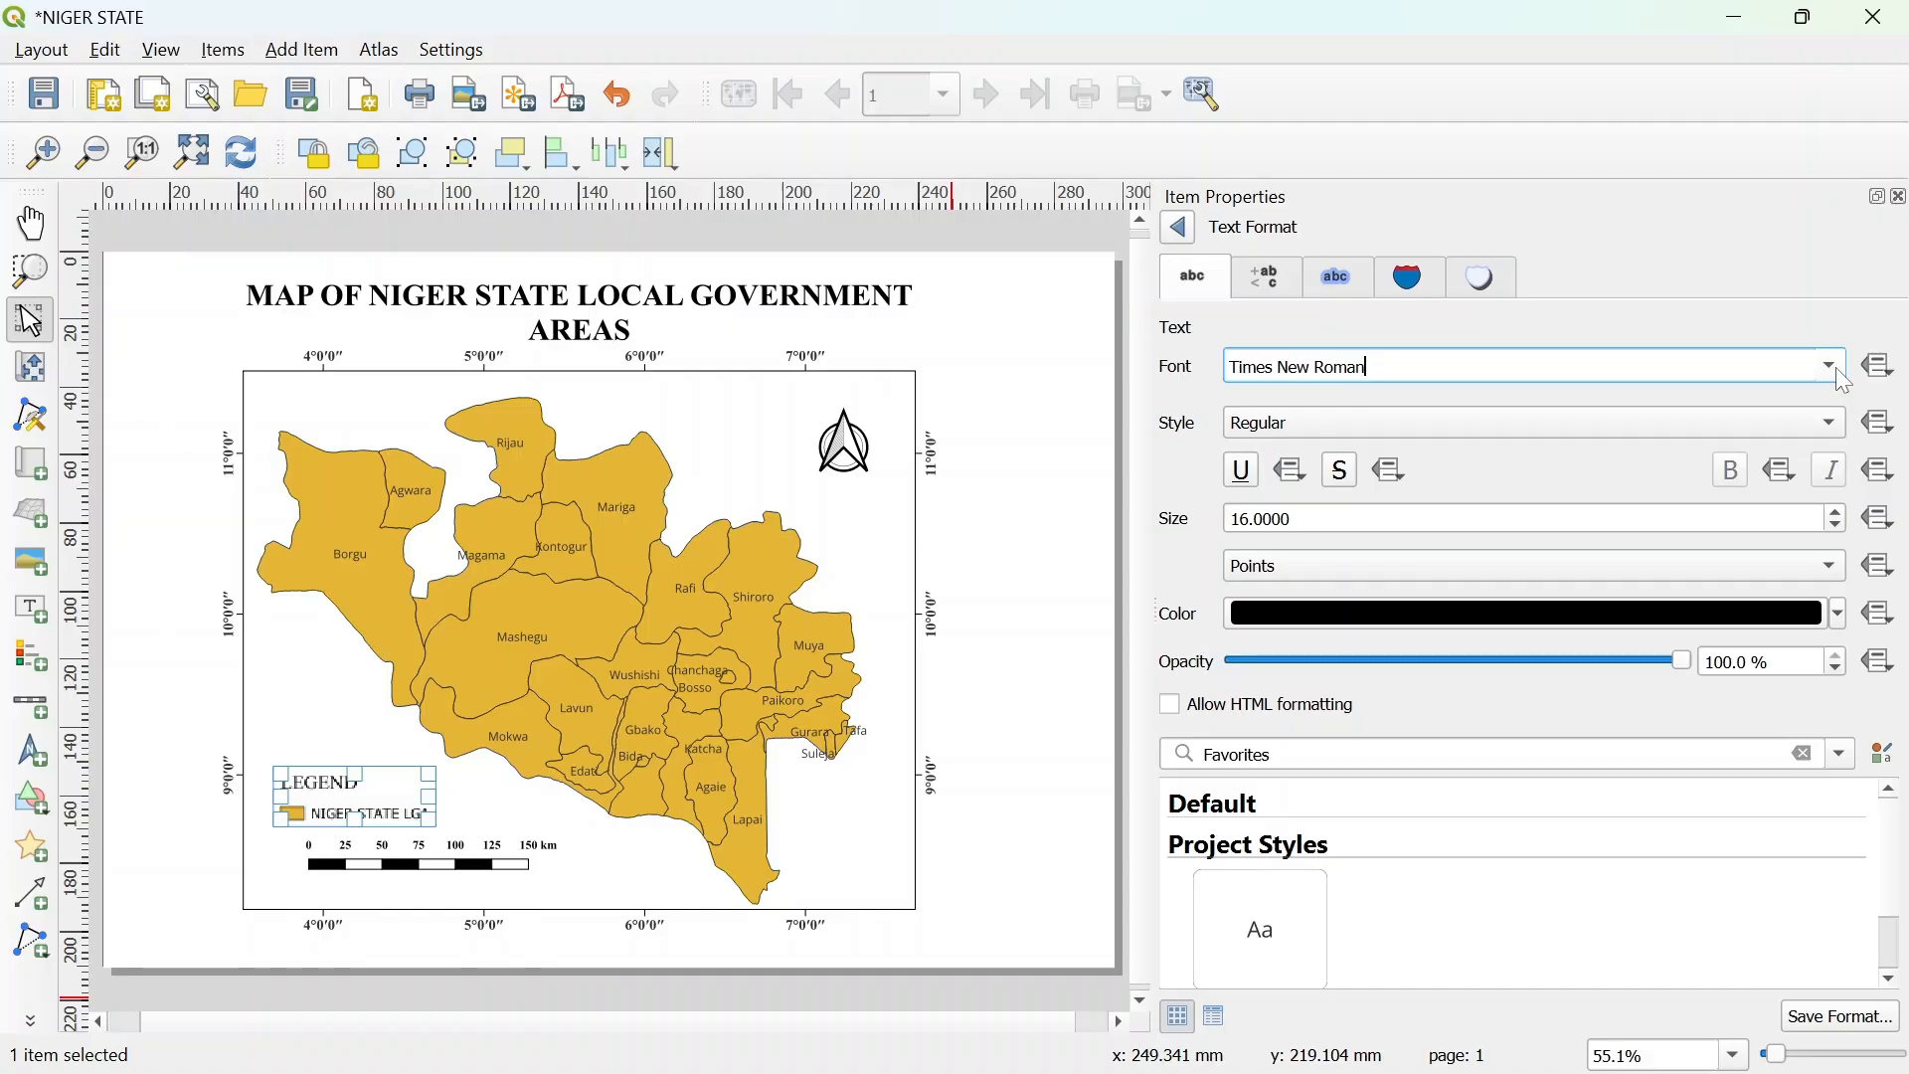
{"action": "left_click", "coordinate": [1648, 425]}
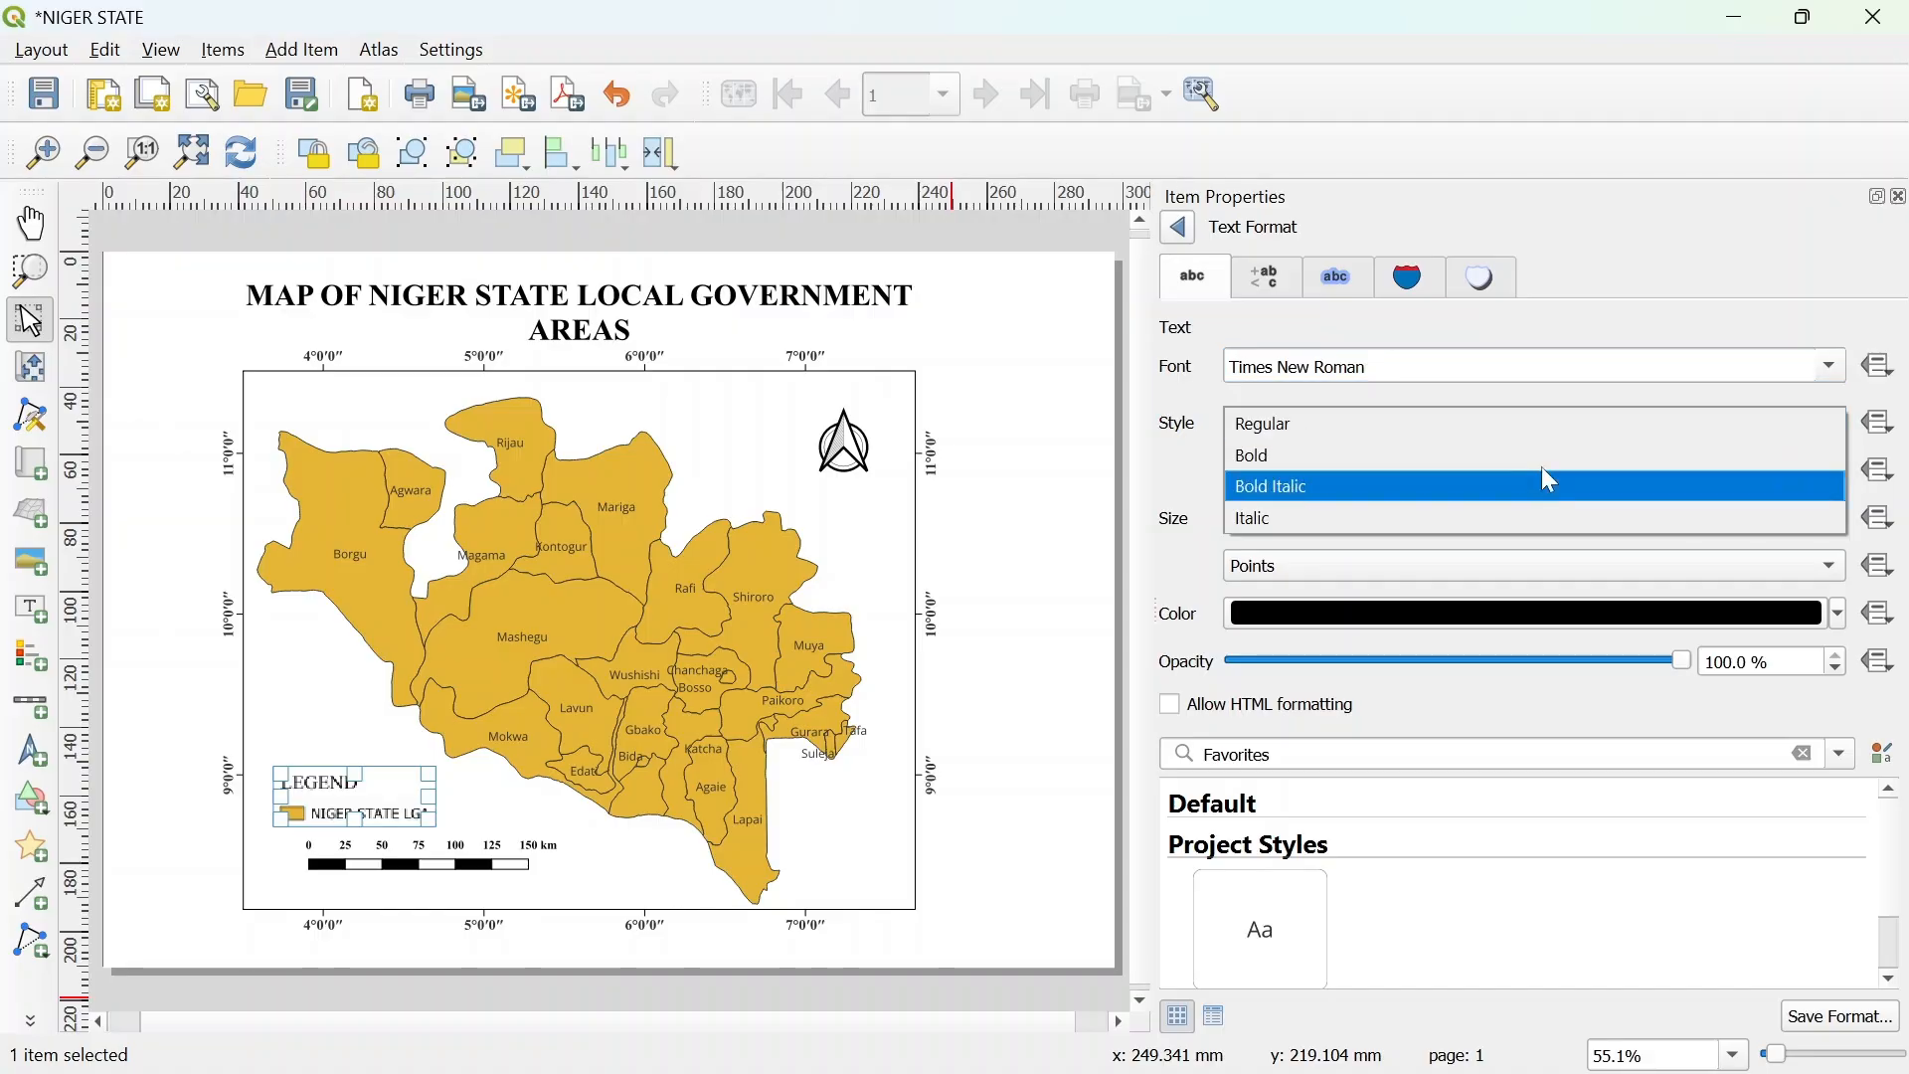
{"action": "left_click", "coordinate": [1551, 456]}
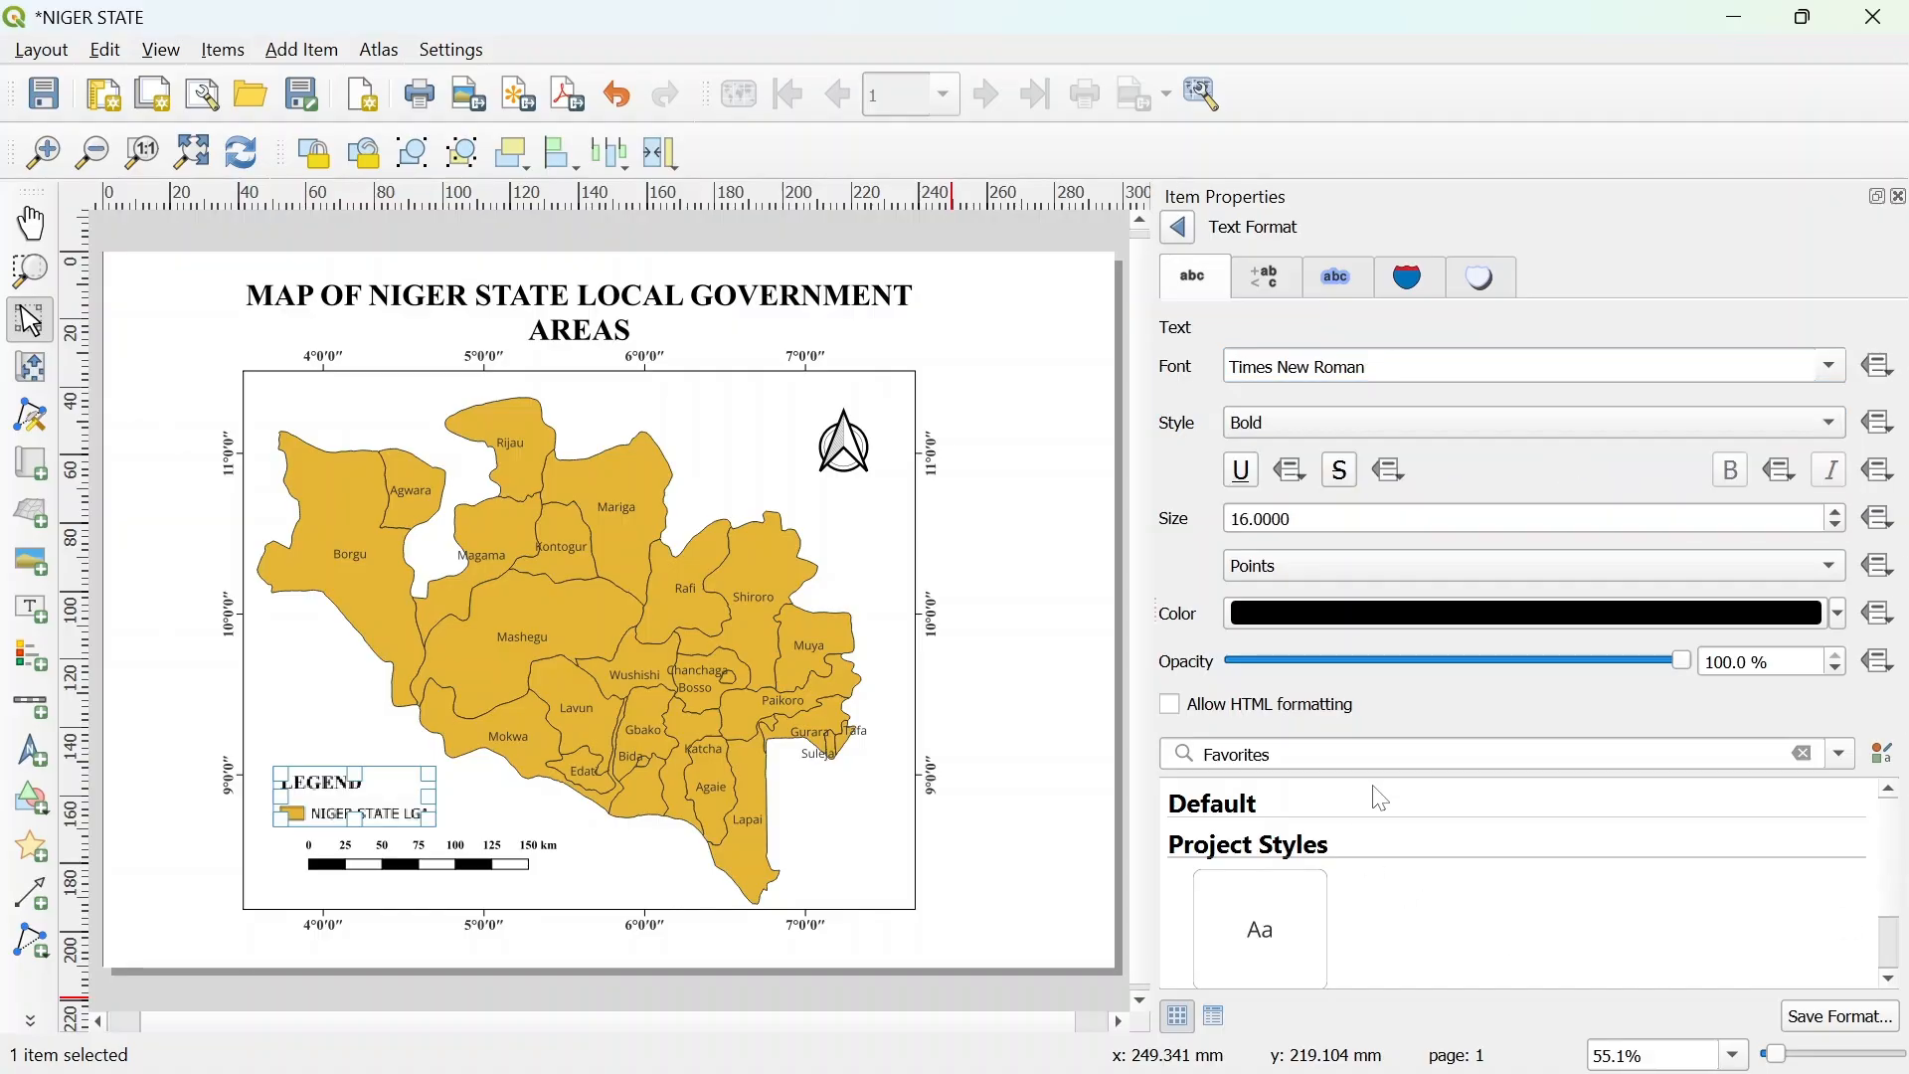
{"action": "left_click", "coordinate": [1183, 230]}
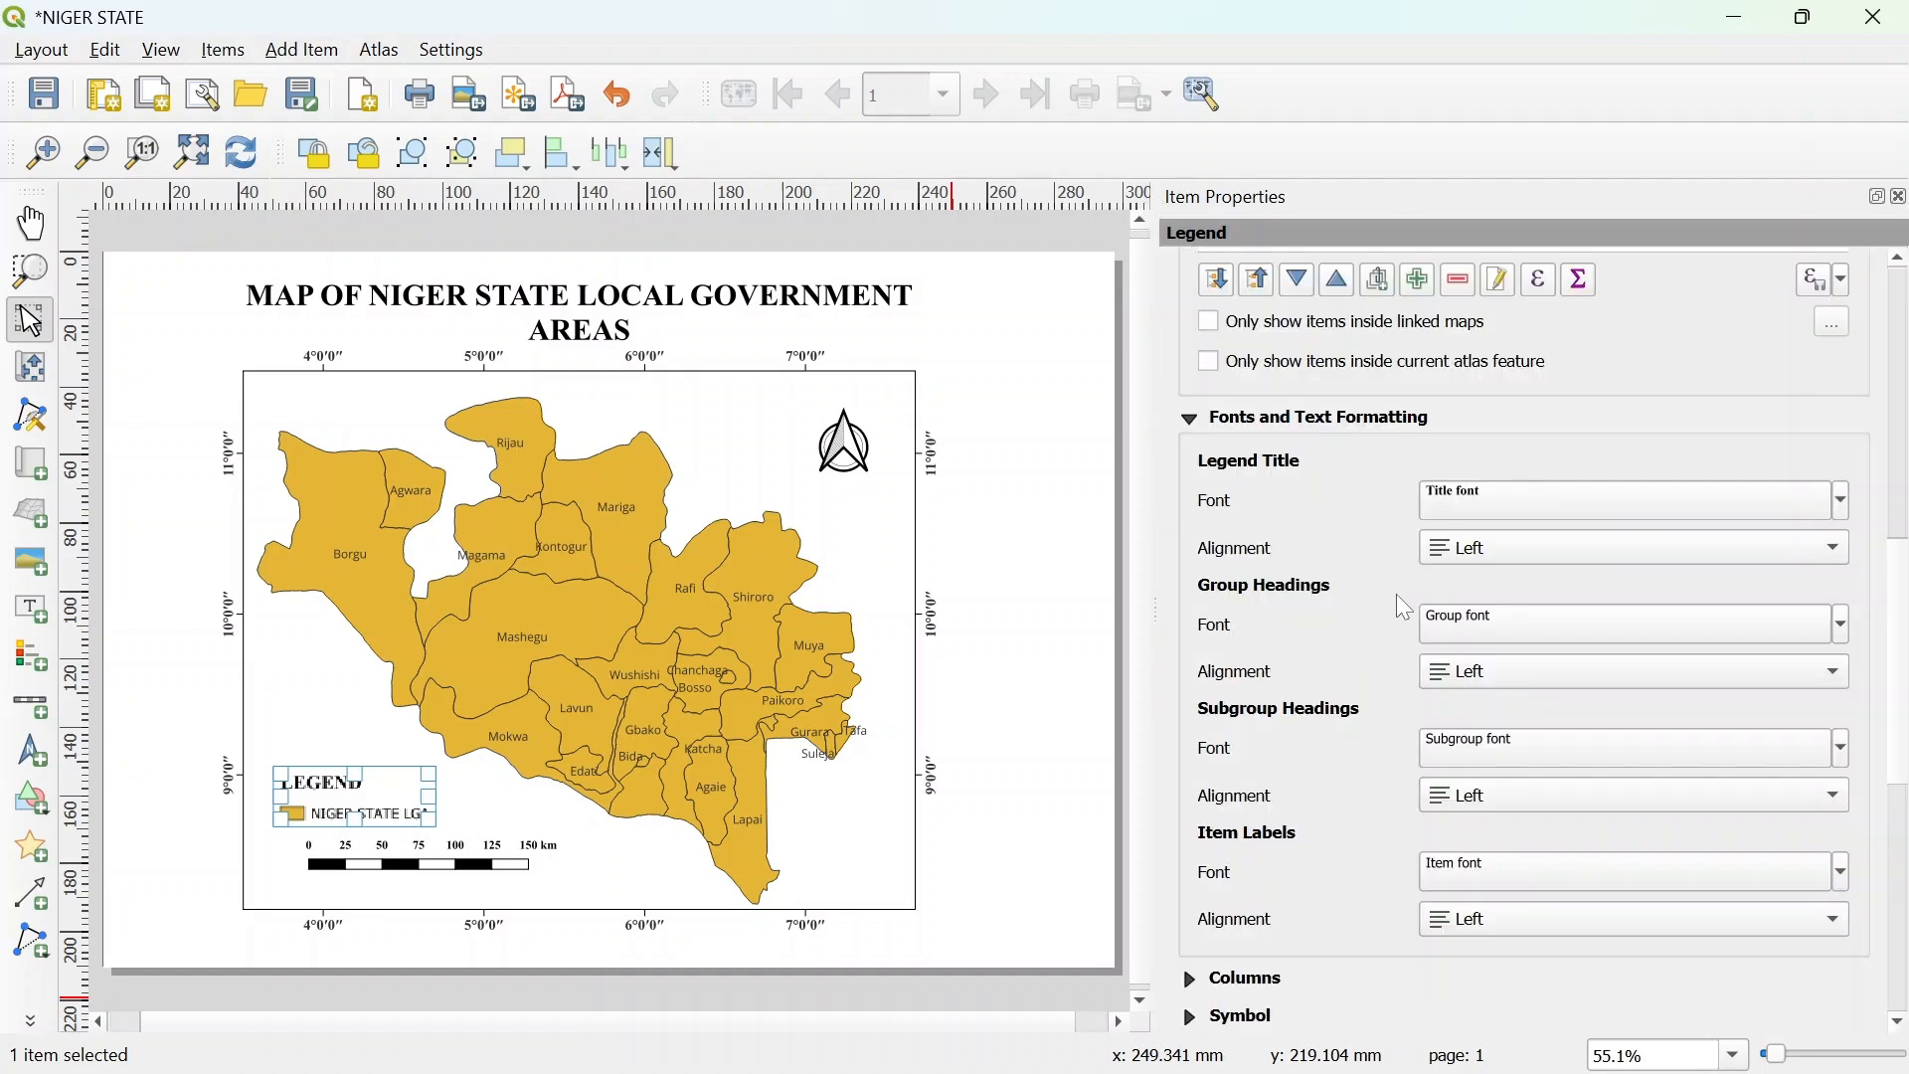
Change the legend's item label font to Times New Roman and deselect the legend.
{"action": "left_click", "coordinate": [1507, 873]}
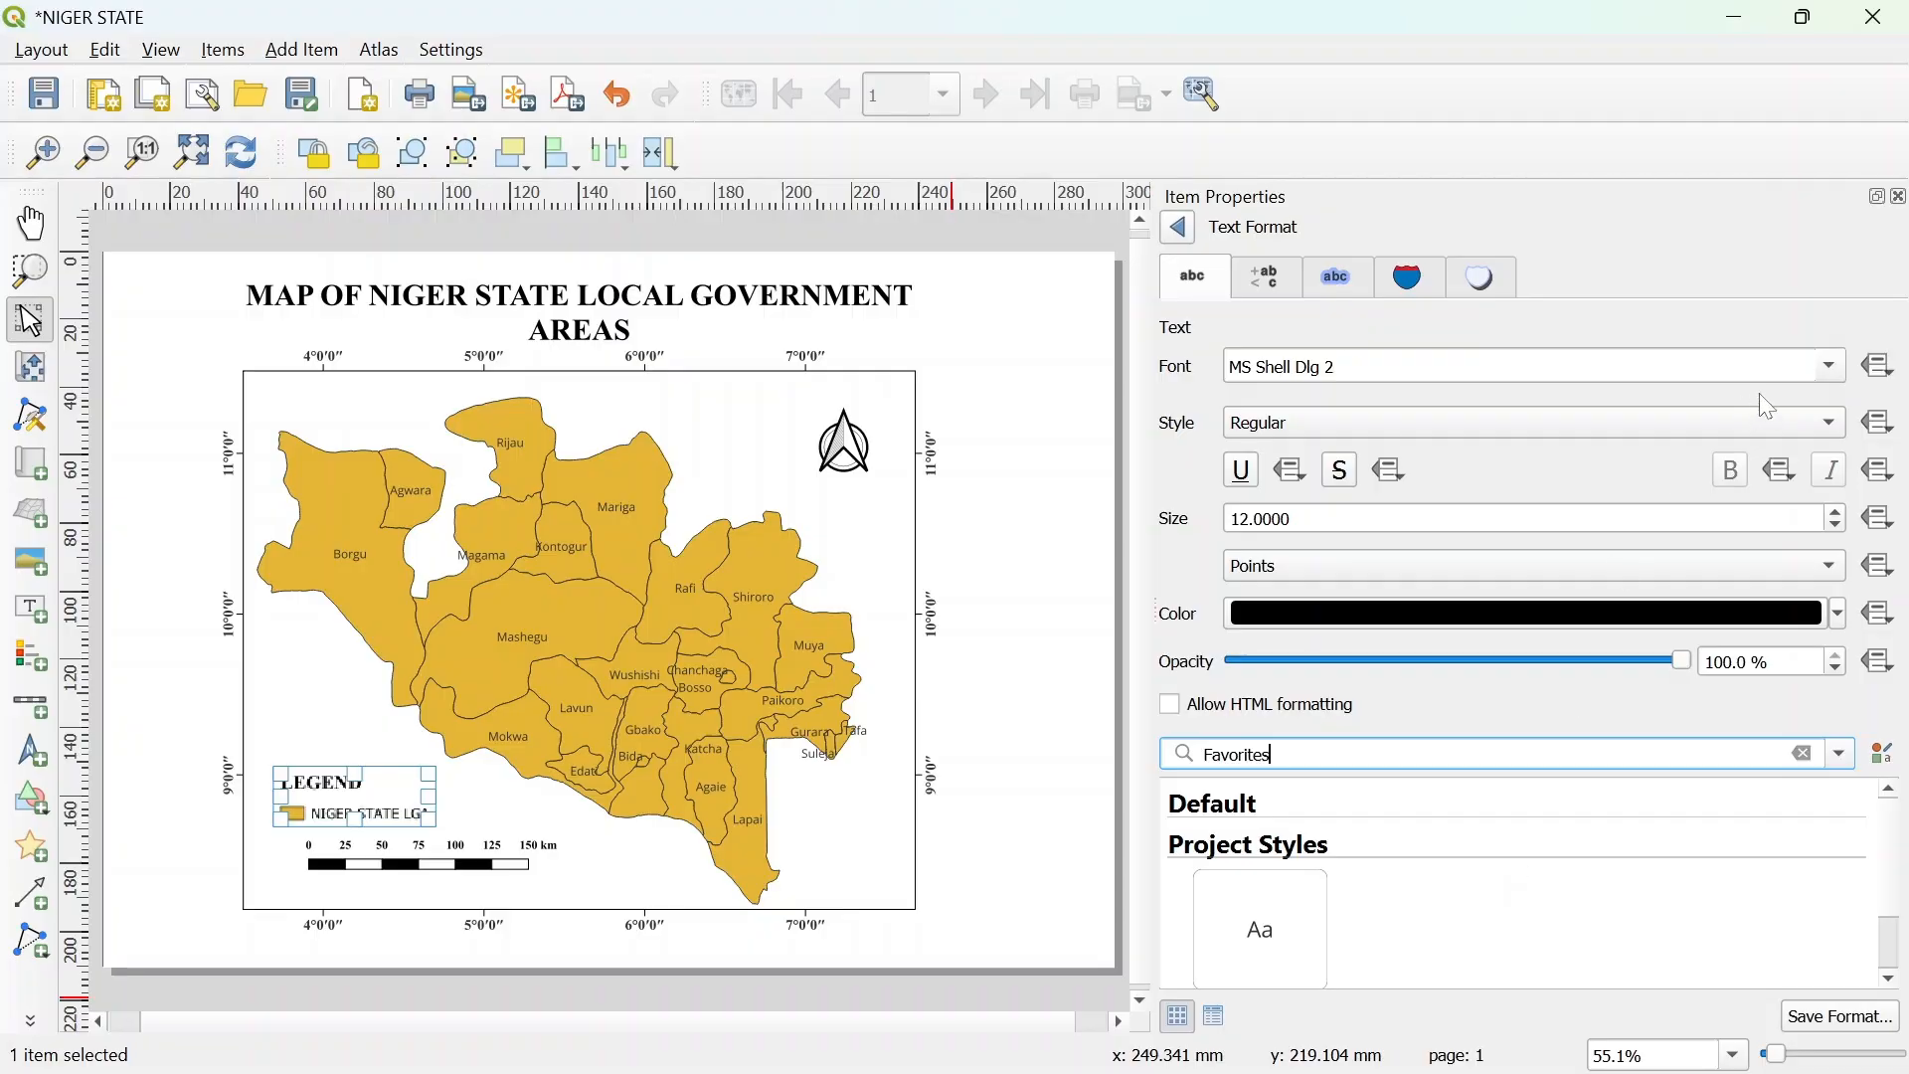
{"action": "left_click", "coordinate": [1834, 364]}
{"action": "type", "text": "ti"}
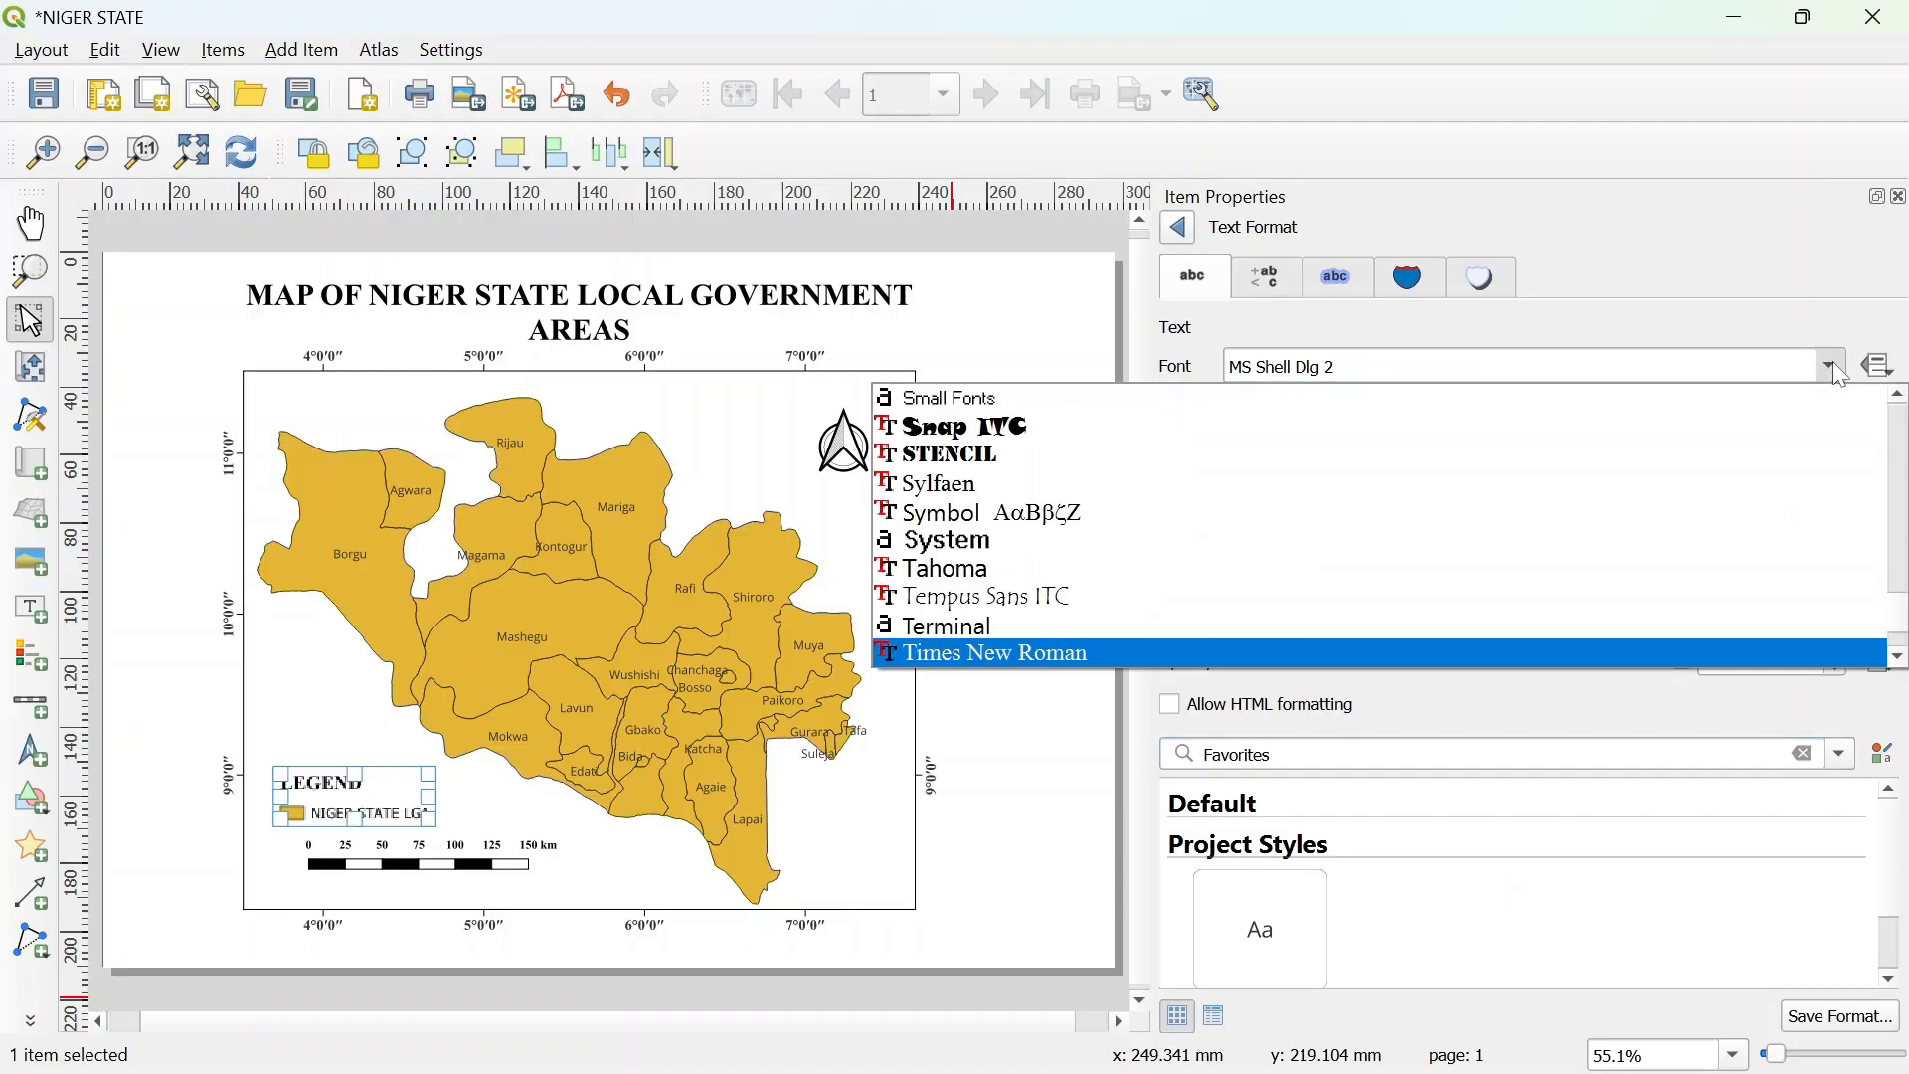
{"action": "key", "text": "Return"}
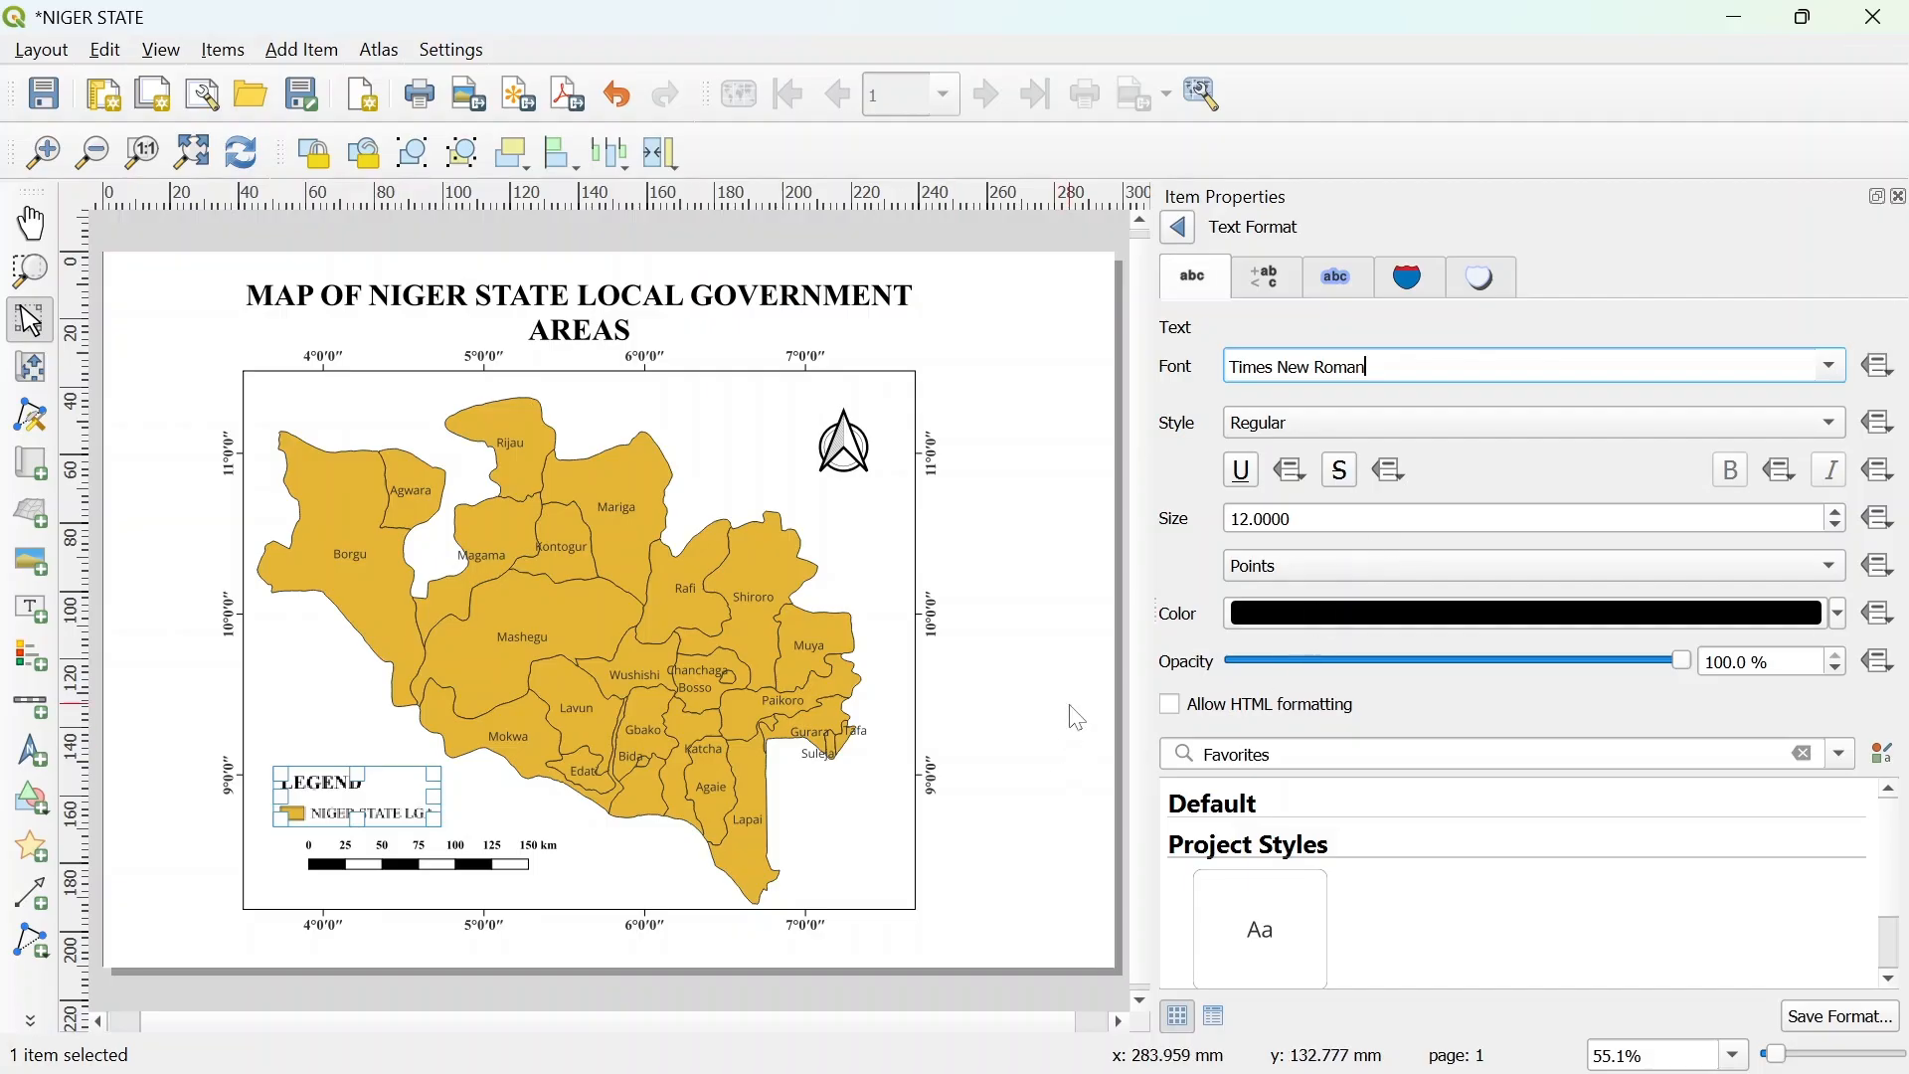
{"action": "left_click", "coordinate": [1044, 744]}
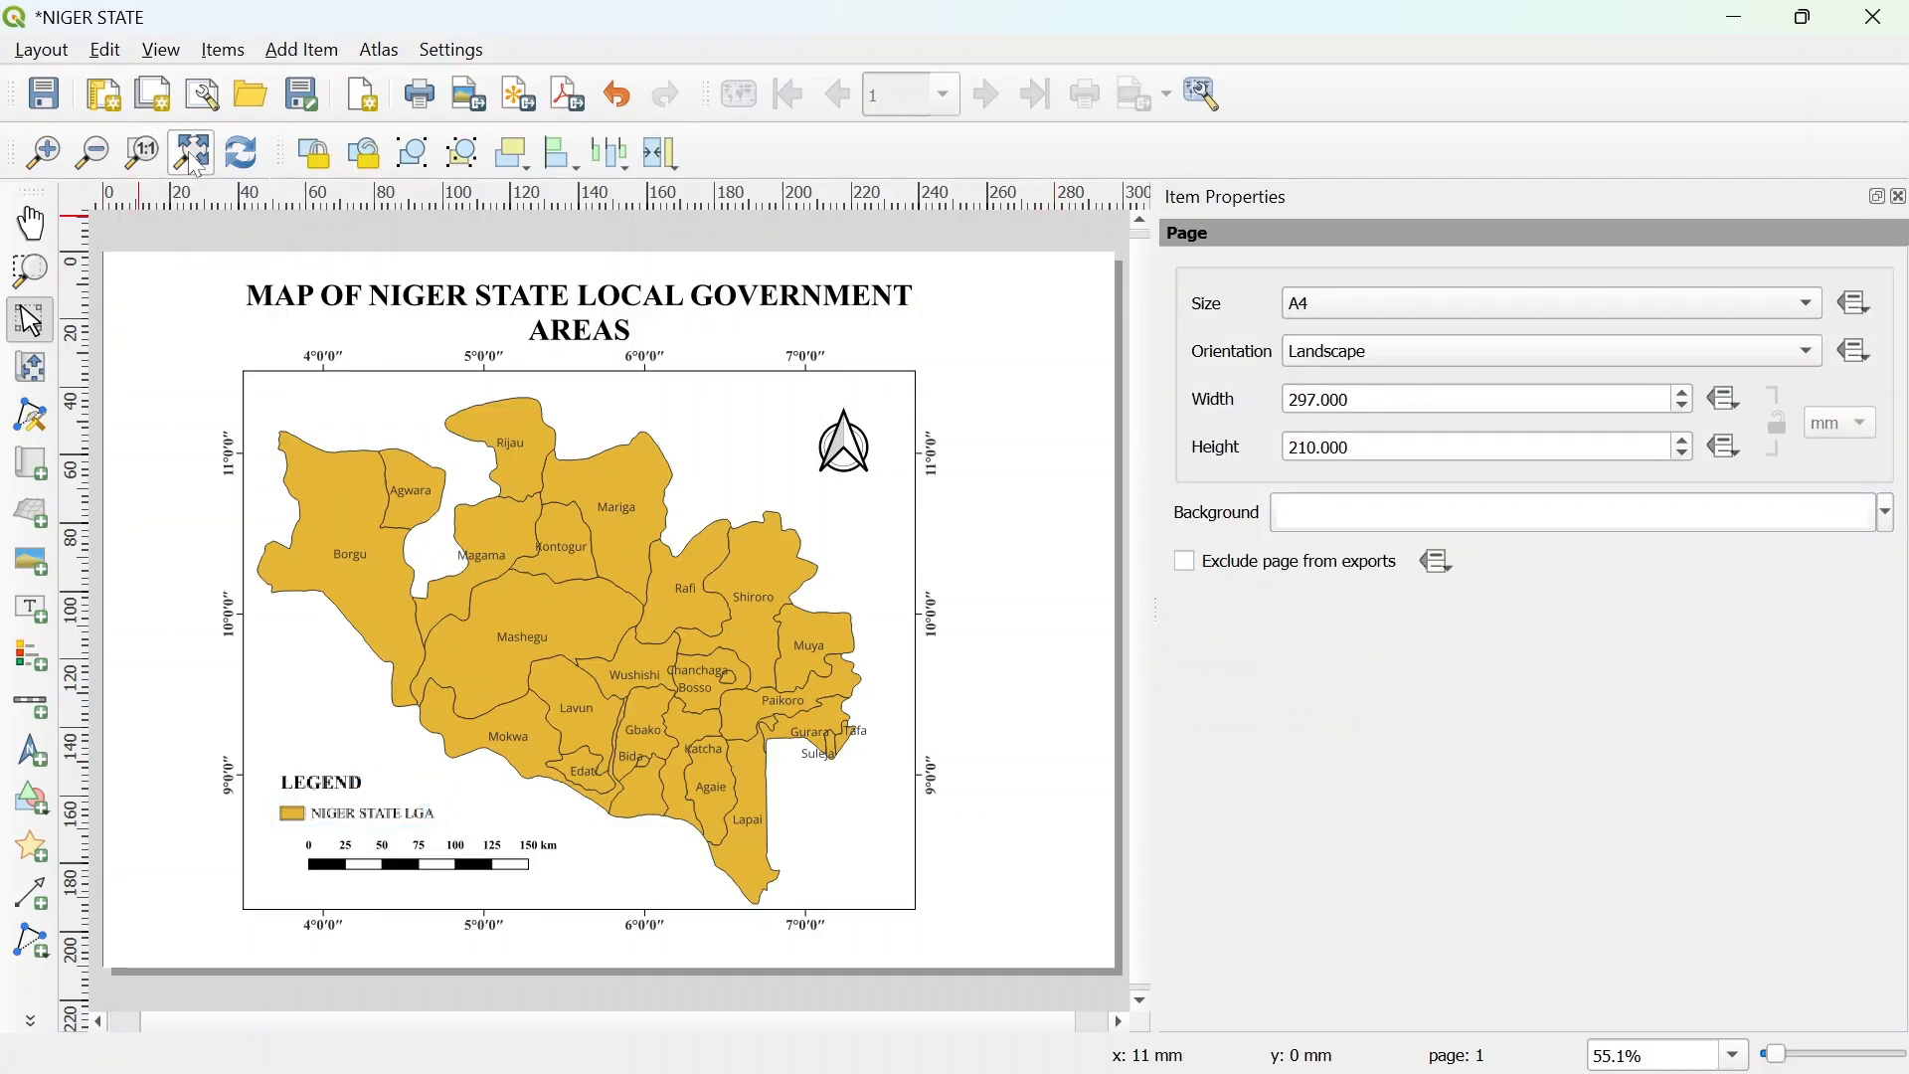
Move the legend slightly up, away from the scale bar, and close the item properties.
{"action": "left_click", "coordinate": [330, 790]}
{"action": "left_click_drag", "start_coordinate": [330, 791], "coordinate": [327, 756]}
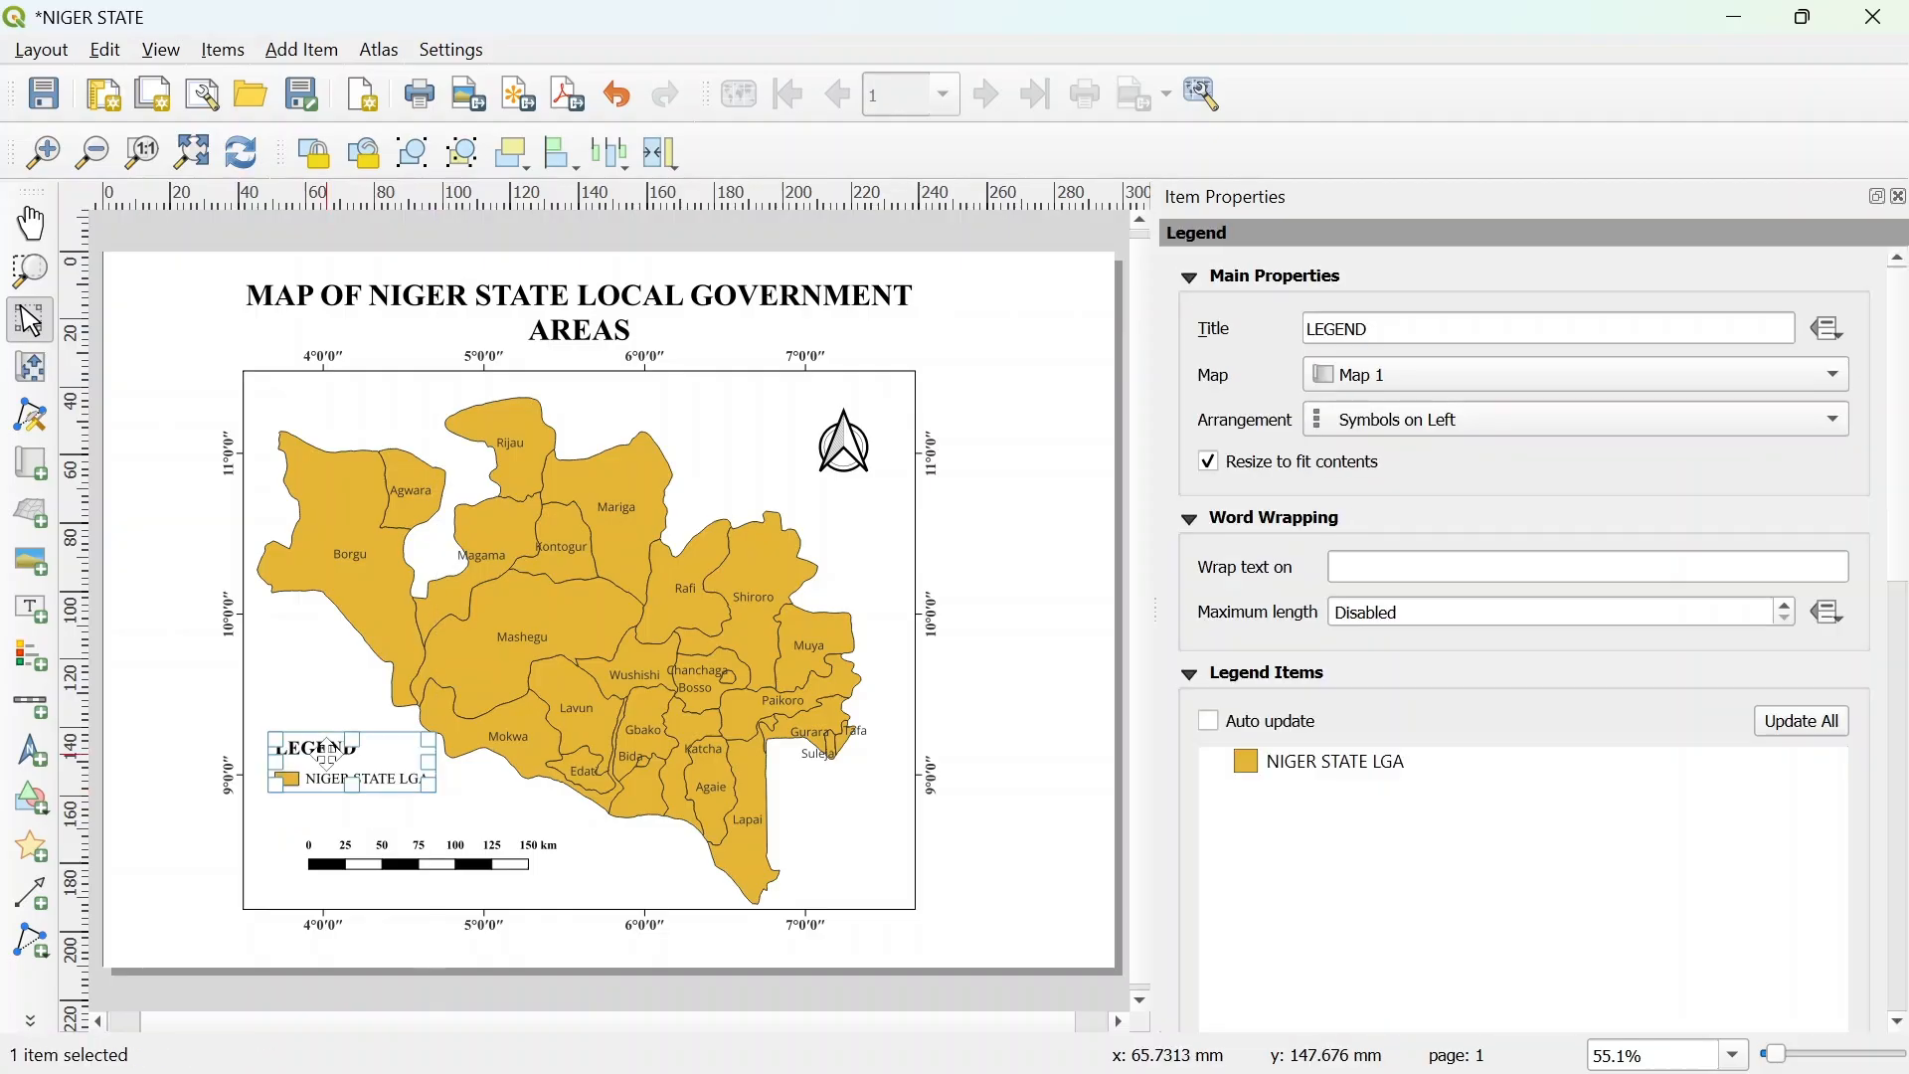
{"action": "left_click", "coordinate": [1014, 711]}
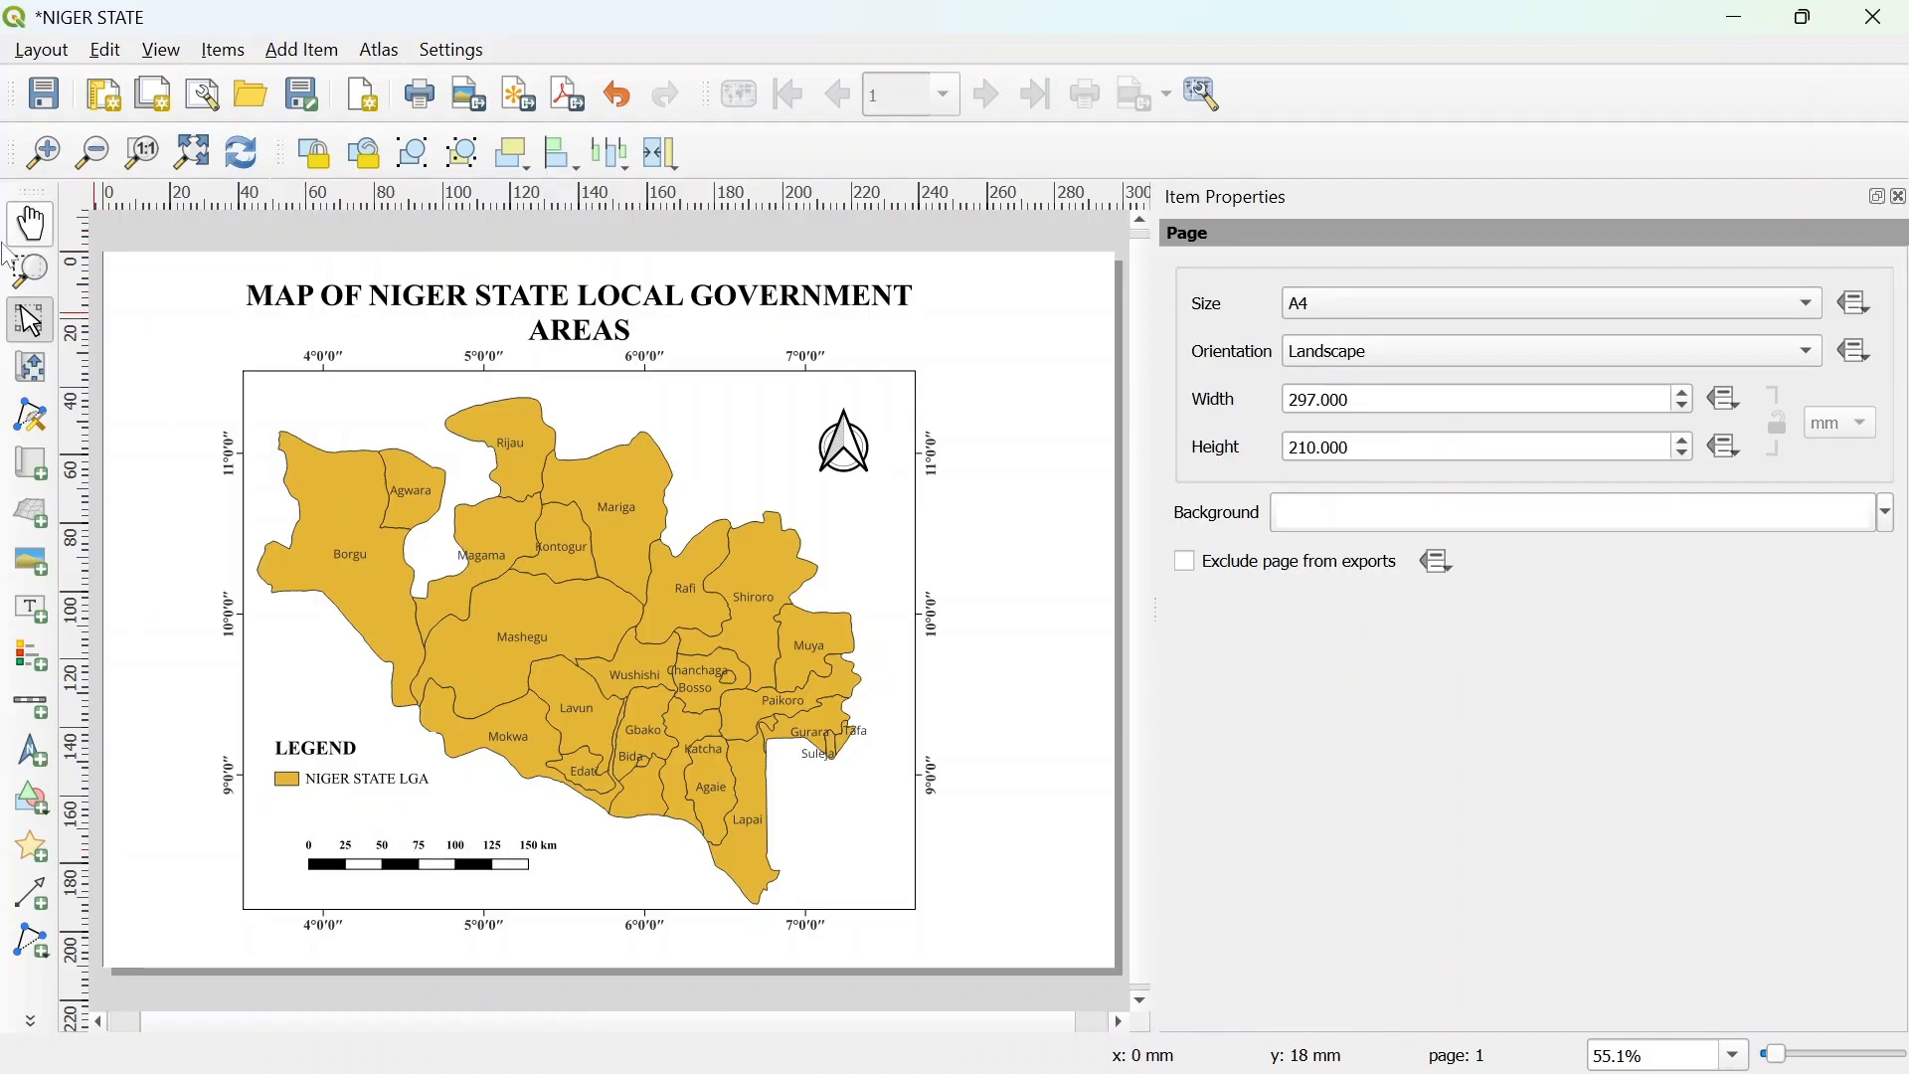
{"action": "left_click", "coordinate": [1898, 197]}
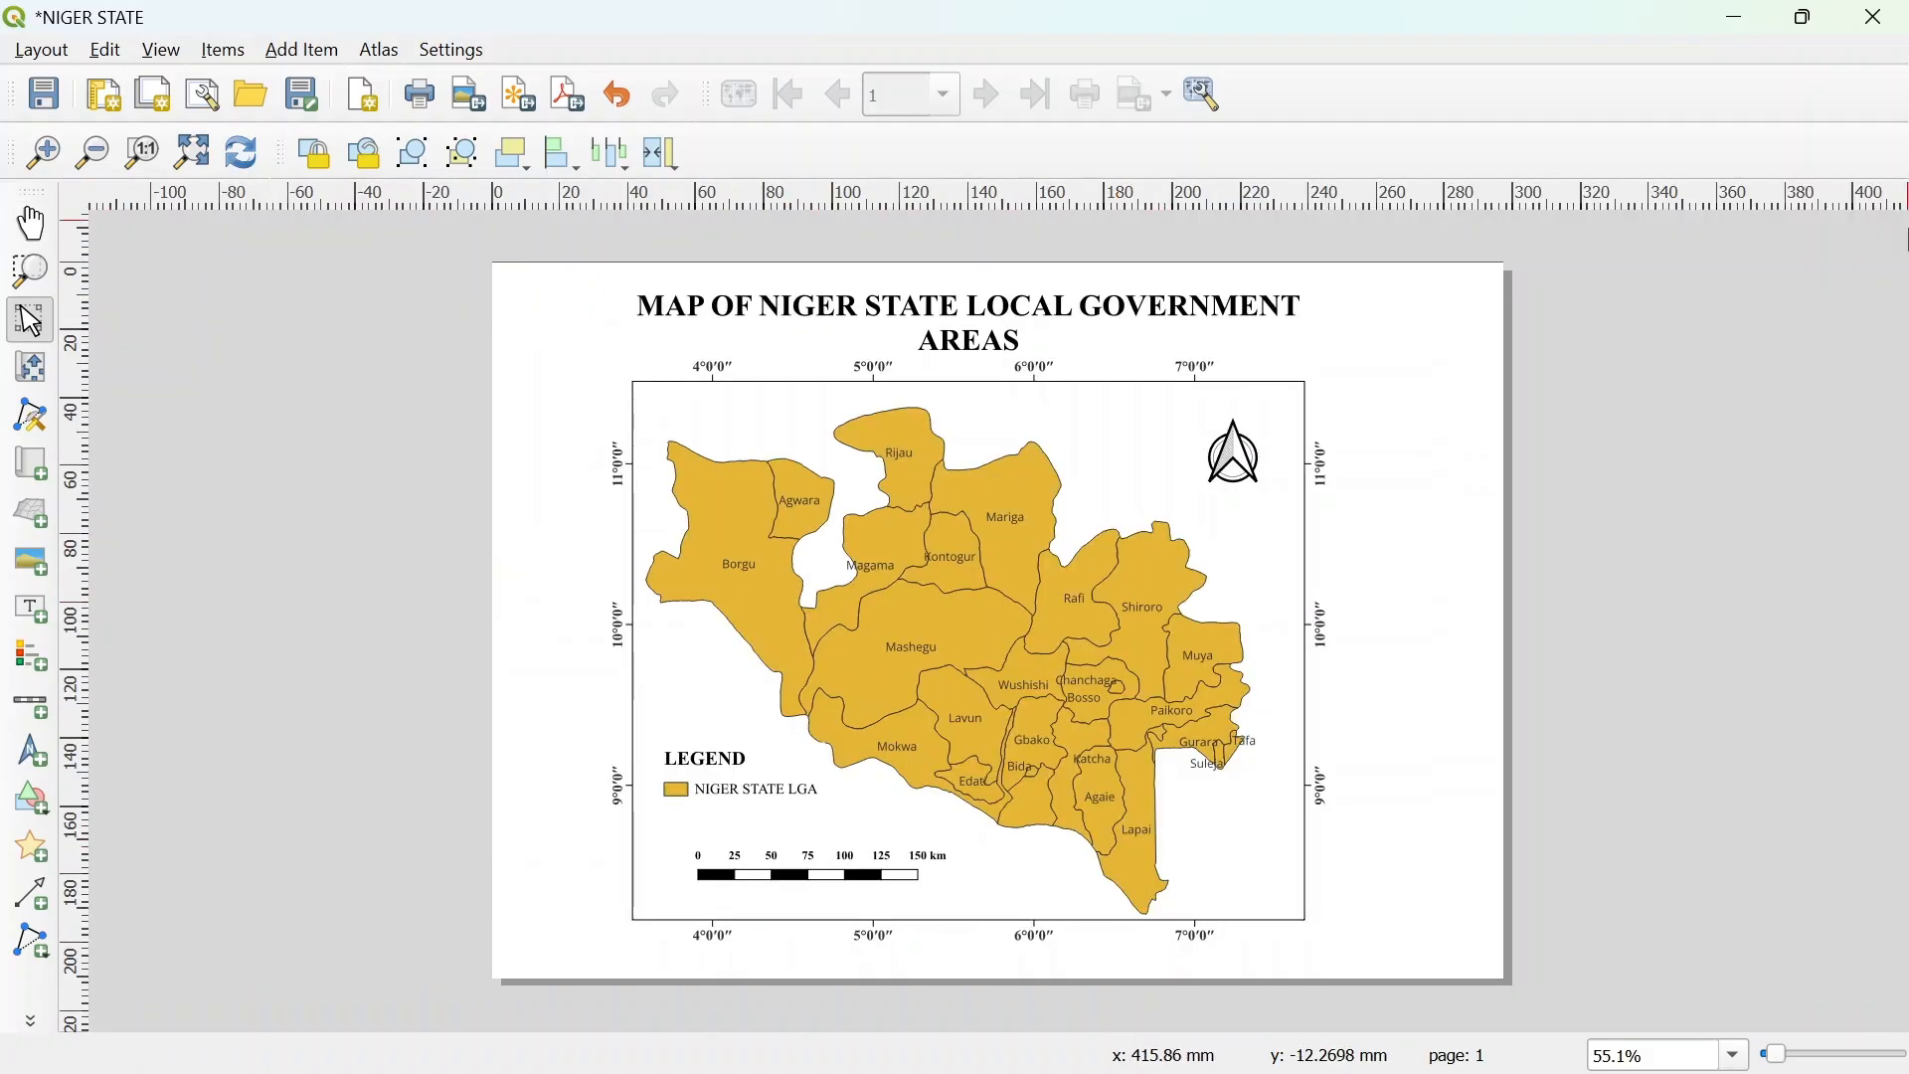
Export the layout to Downloads as a PNG image named NIGER STATE at 300 dpi, with the file opening after export.
{"action": "left_click", "coordinate": [50, 51]}
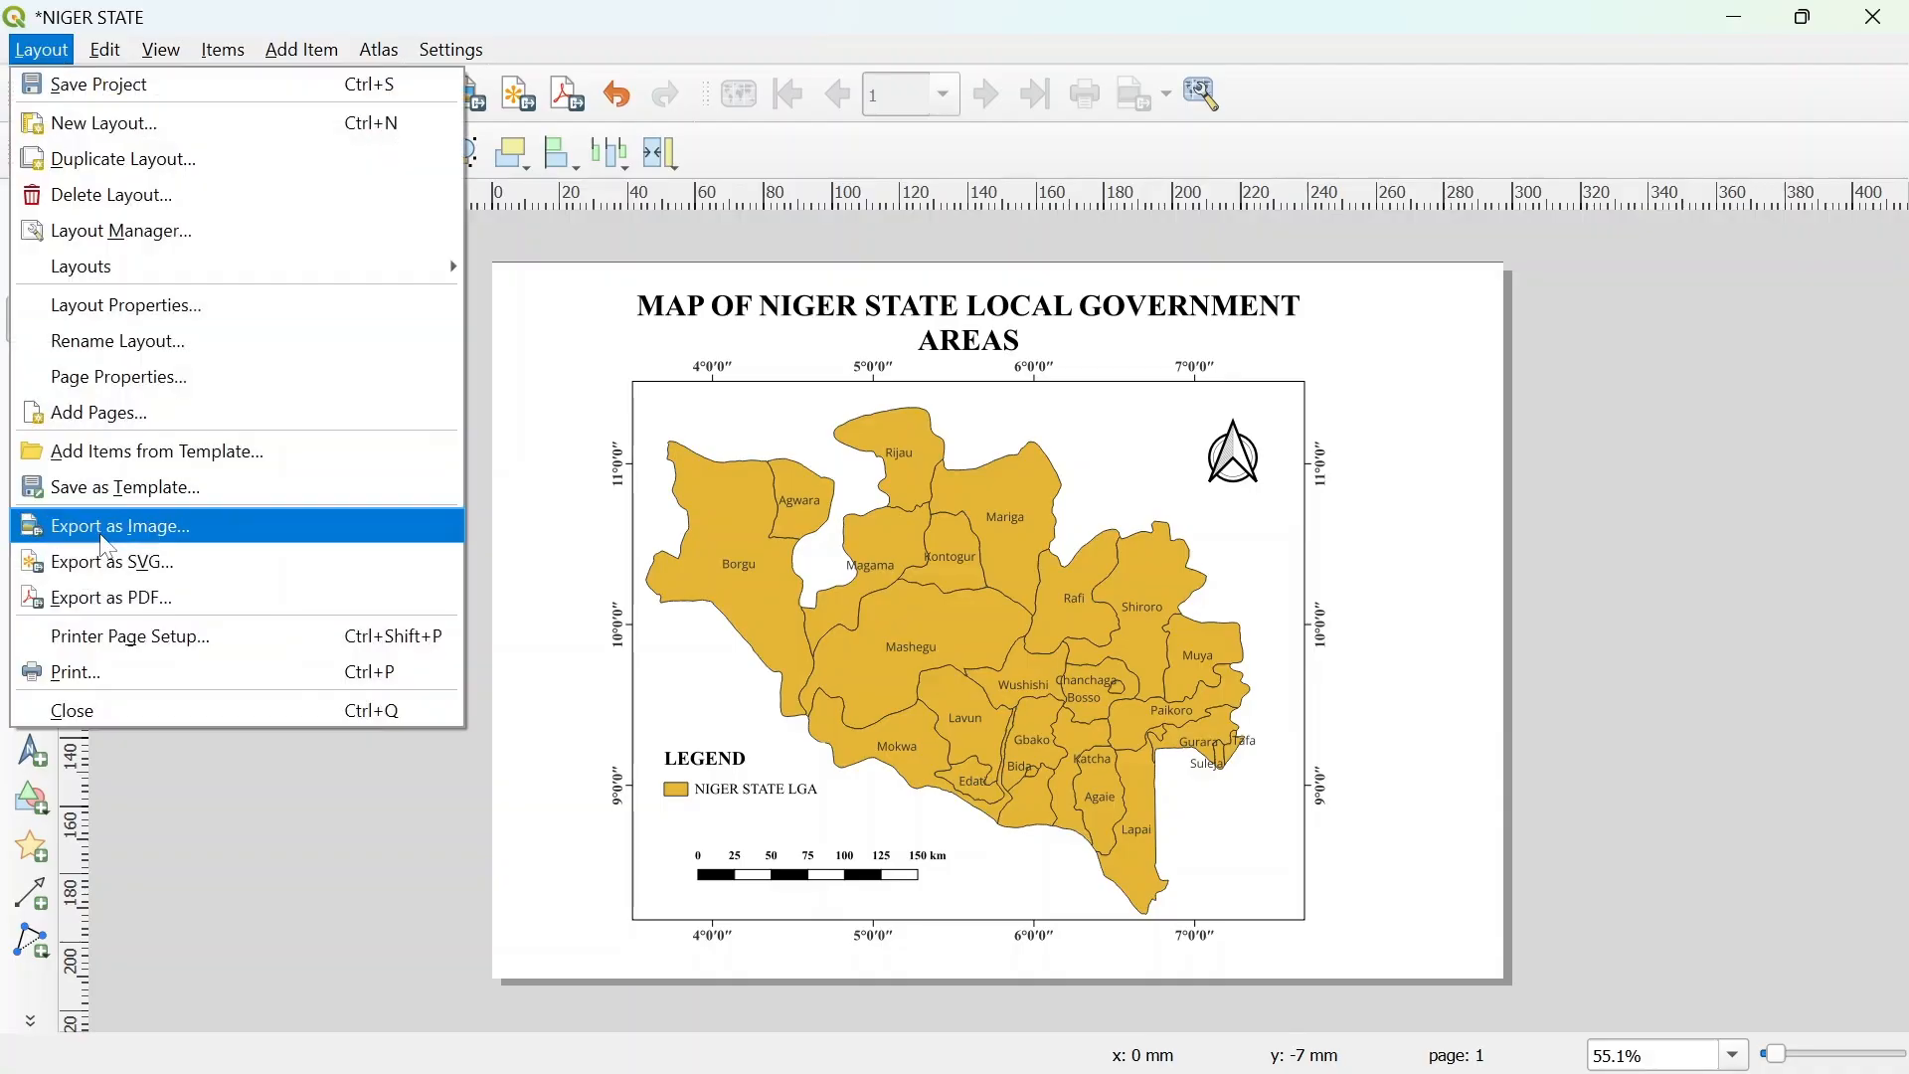
{"action": "left_click", "coordinate": [107, 542]}
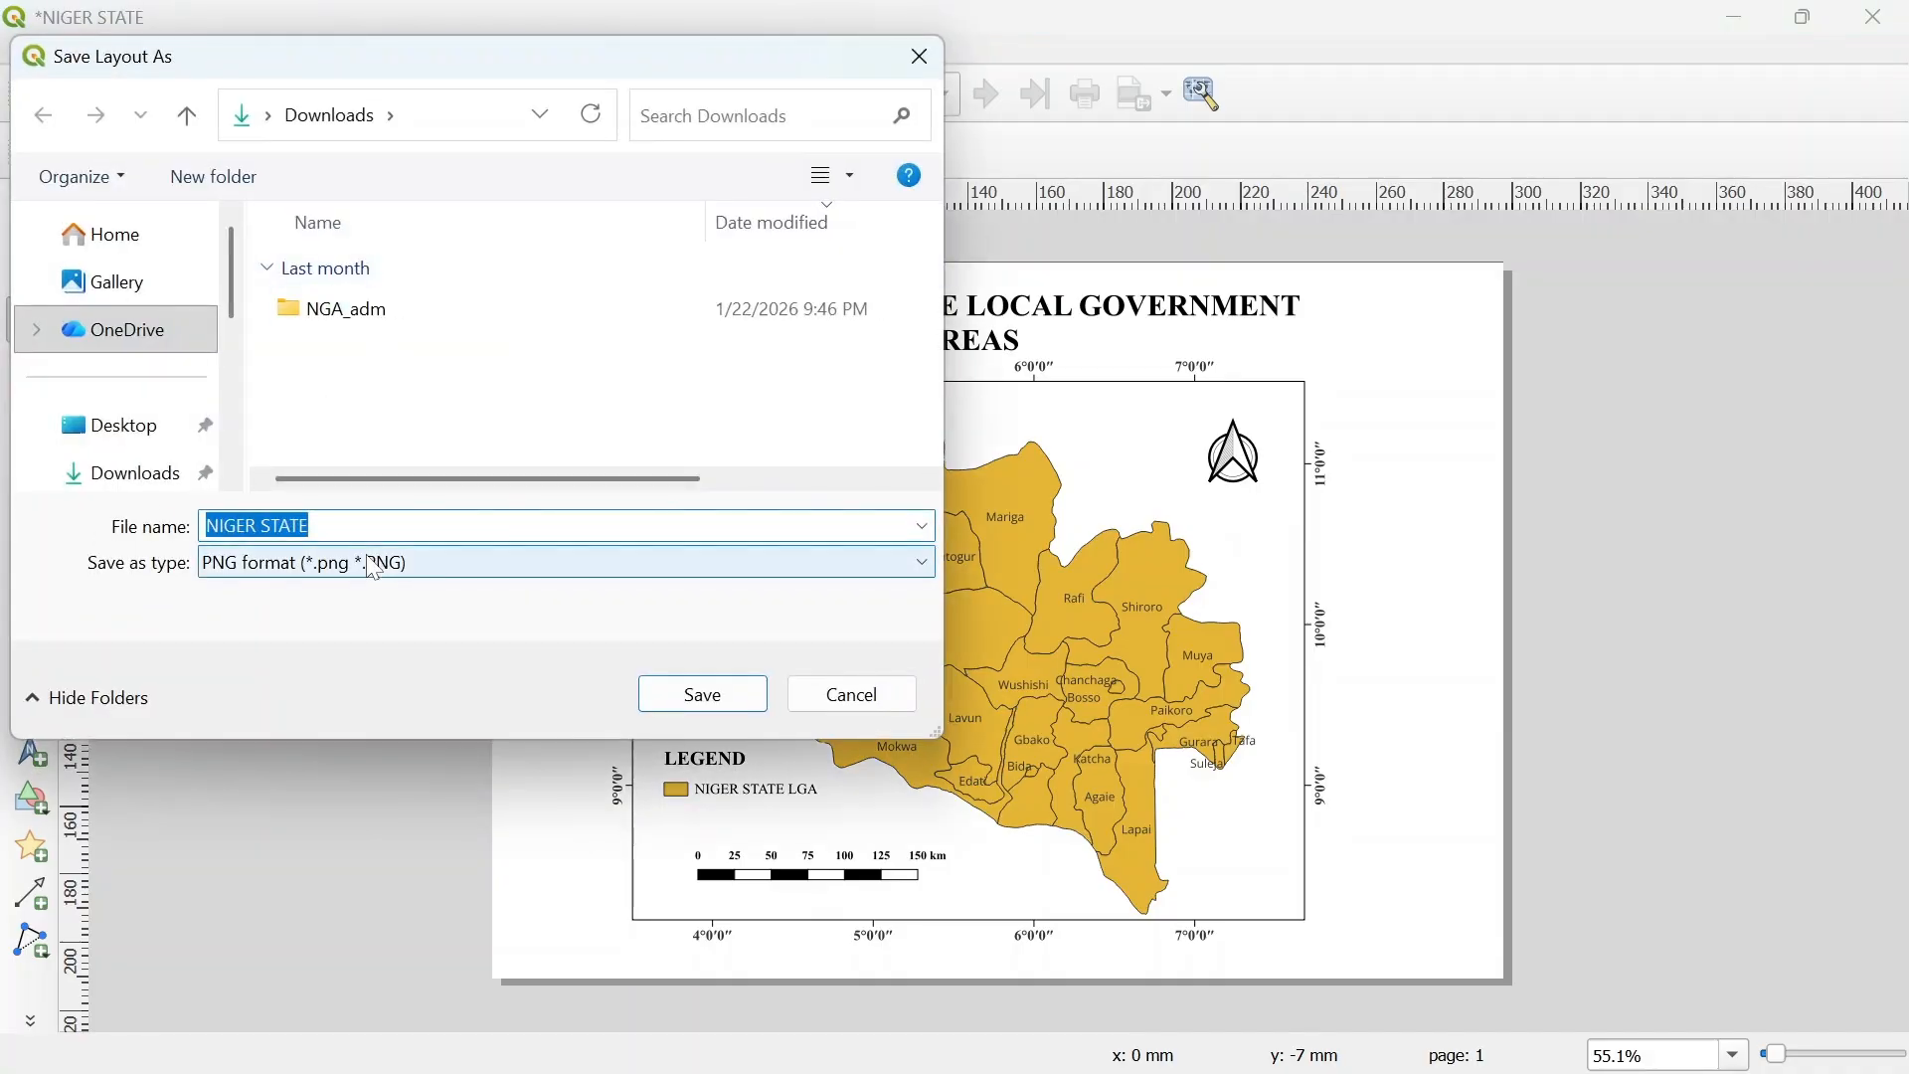
{"action": "left_click", "coordinate": [563, 573]}
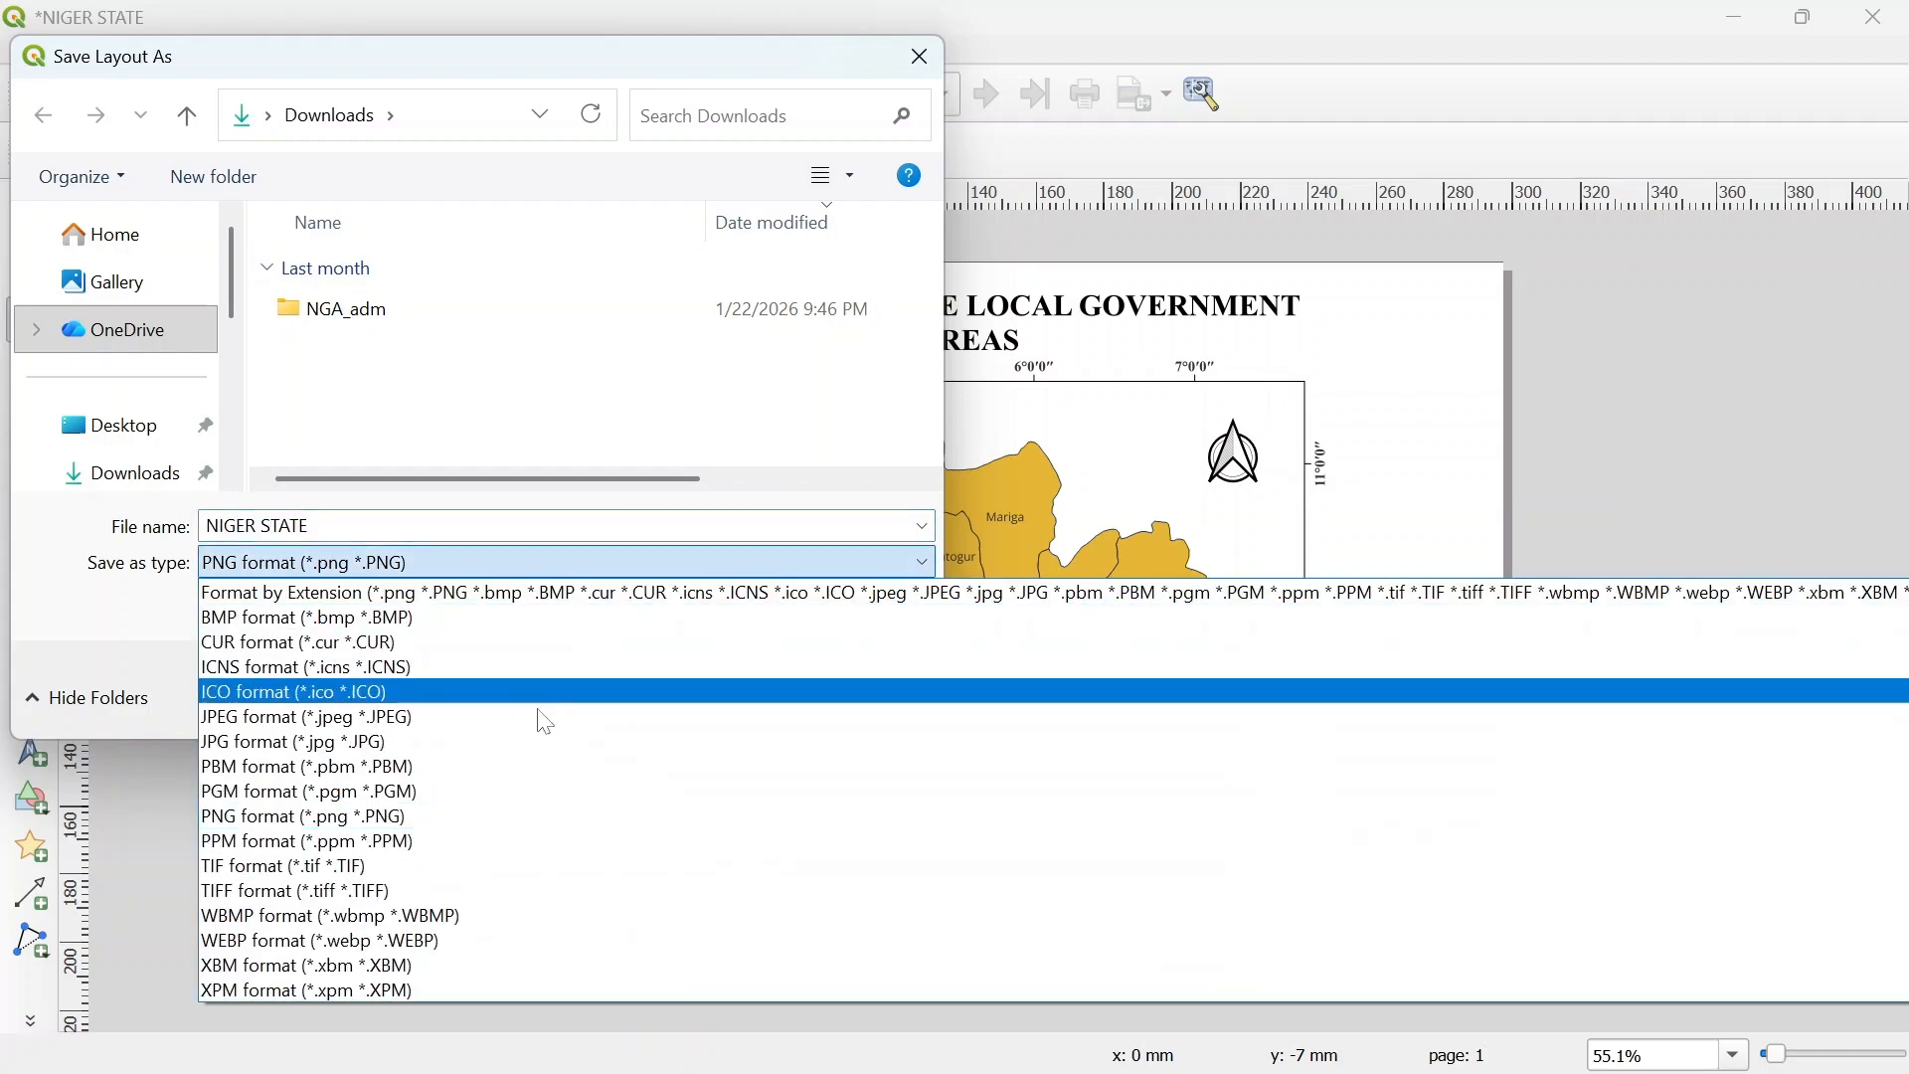
{"action": "left_click", "coordinate": [463, 821]}
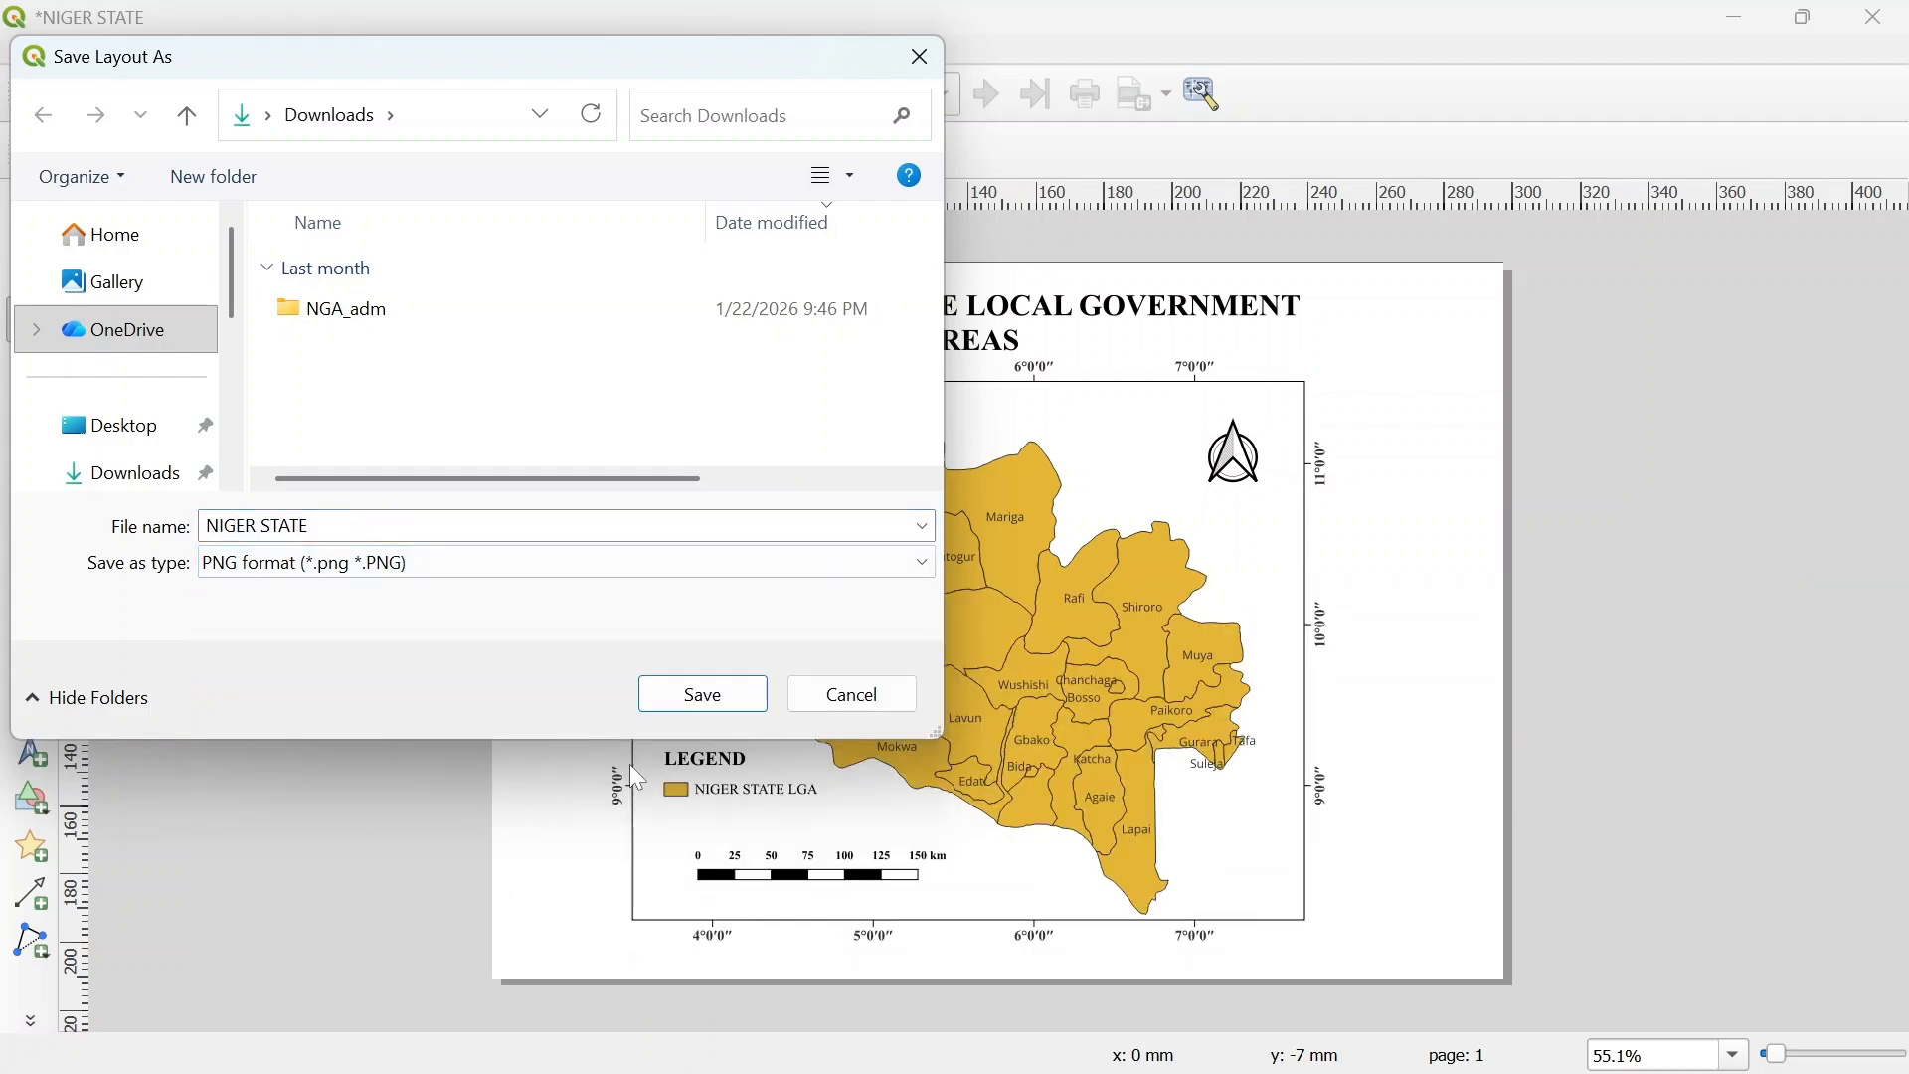
{"action": "left_click", "coordinate": [697, 701]}
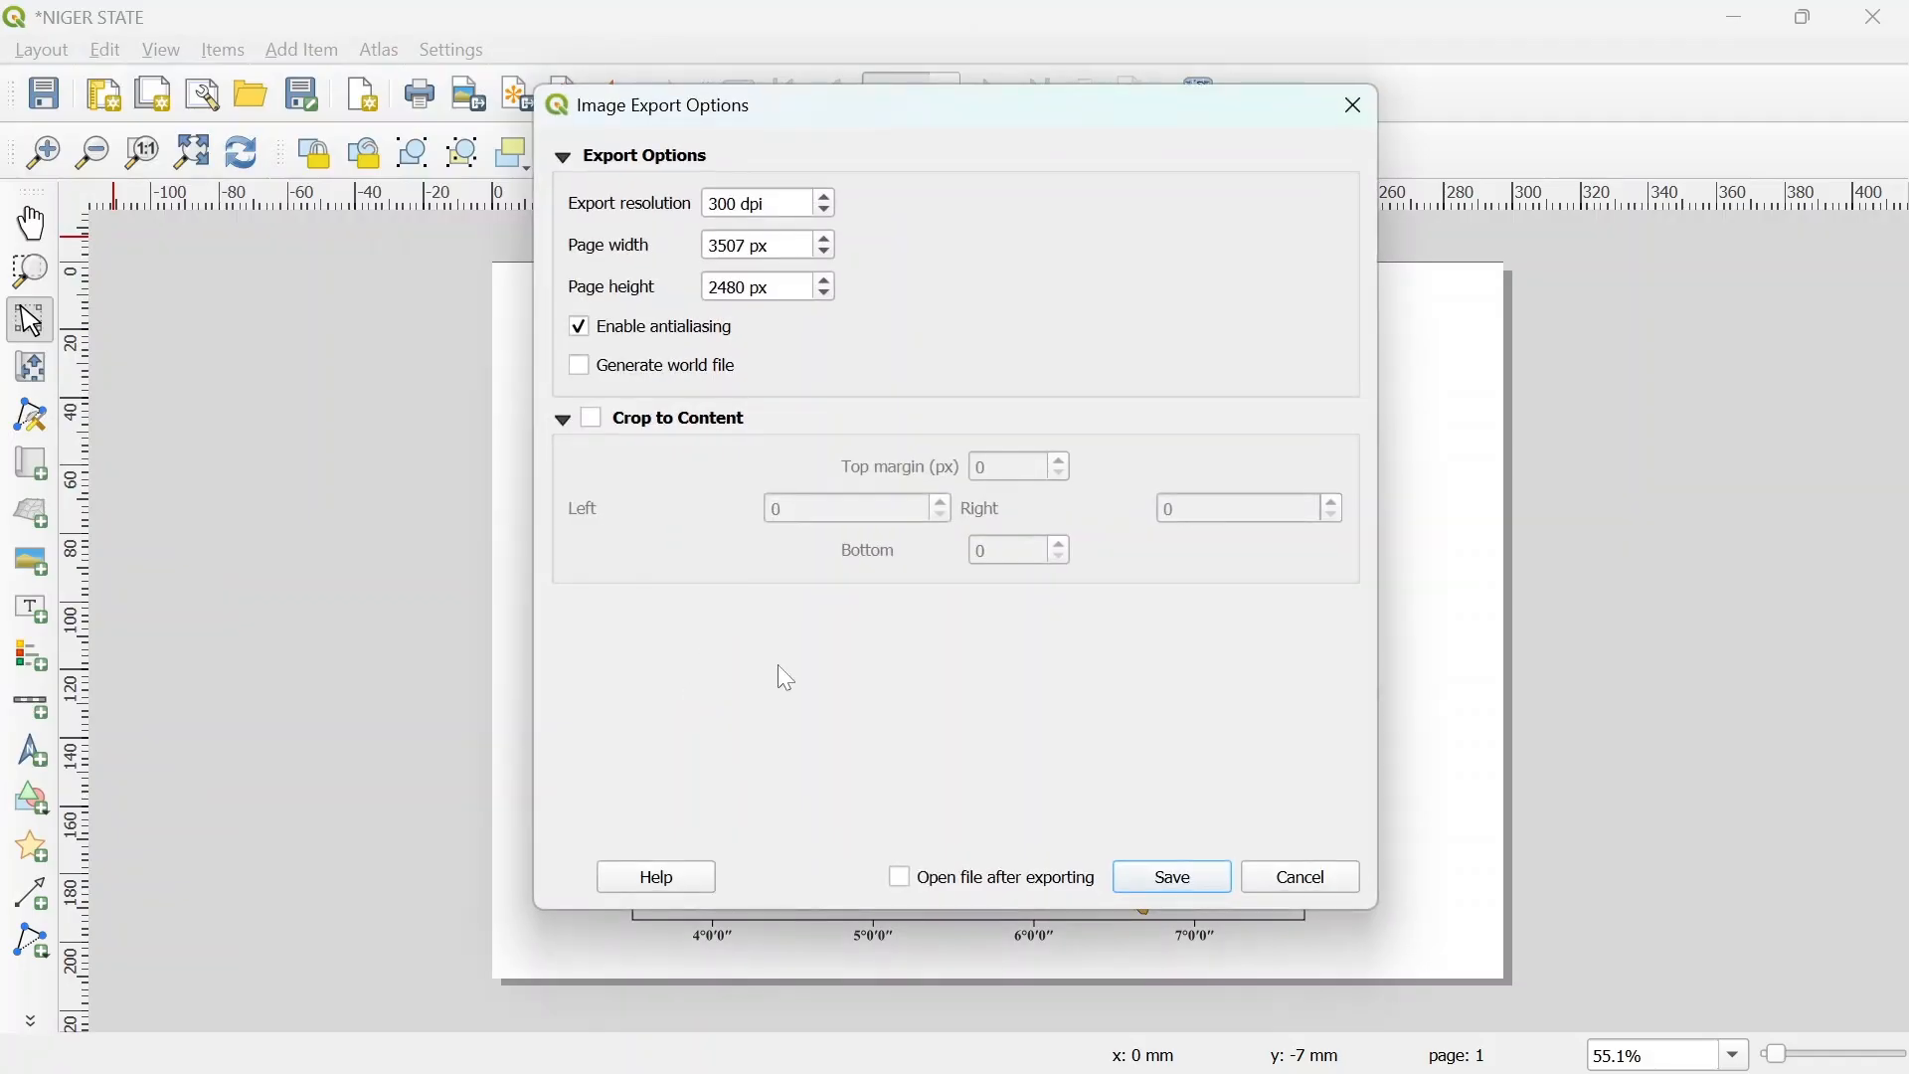
{"action": "left_click", "coordinate": [901, 881]}
{"action": "left_click", "coordinate": [1174, 880]}
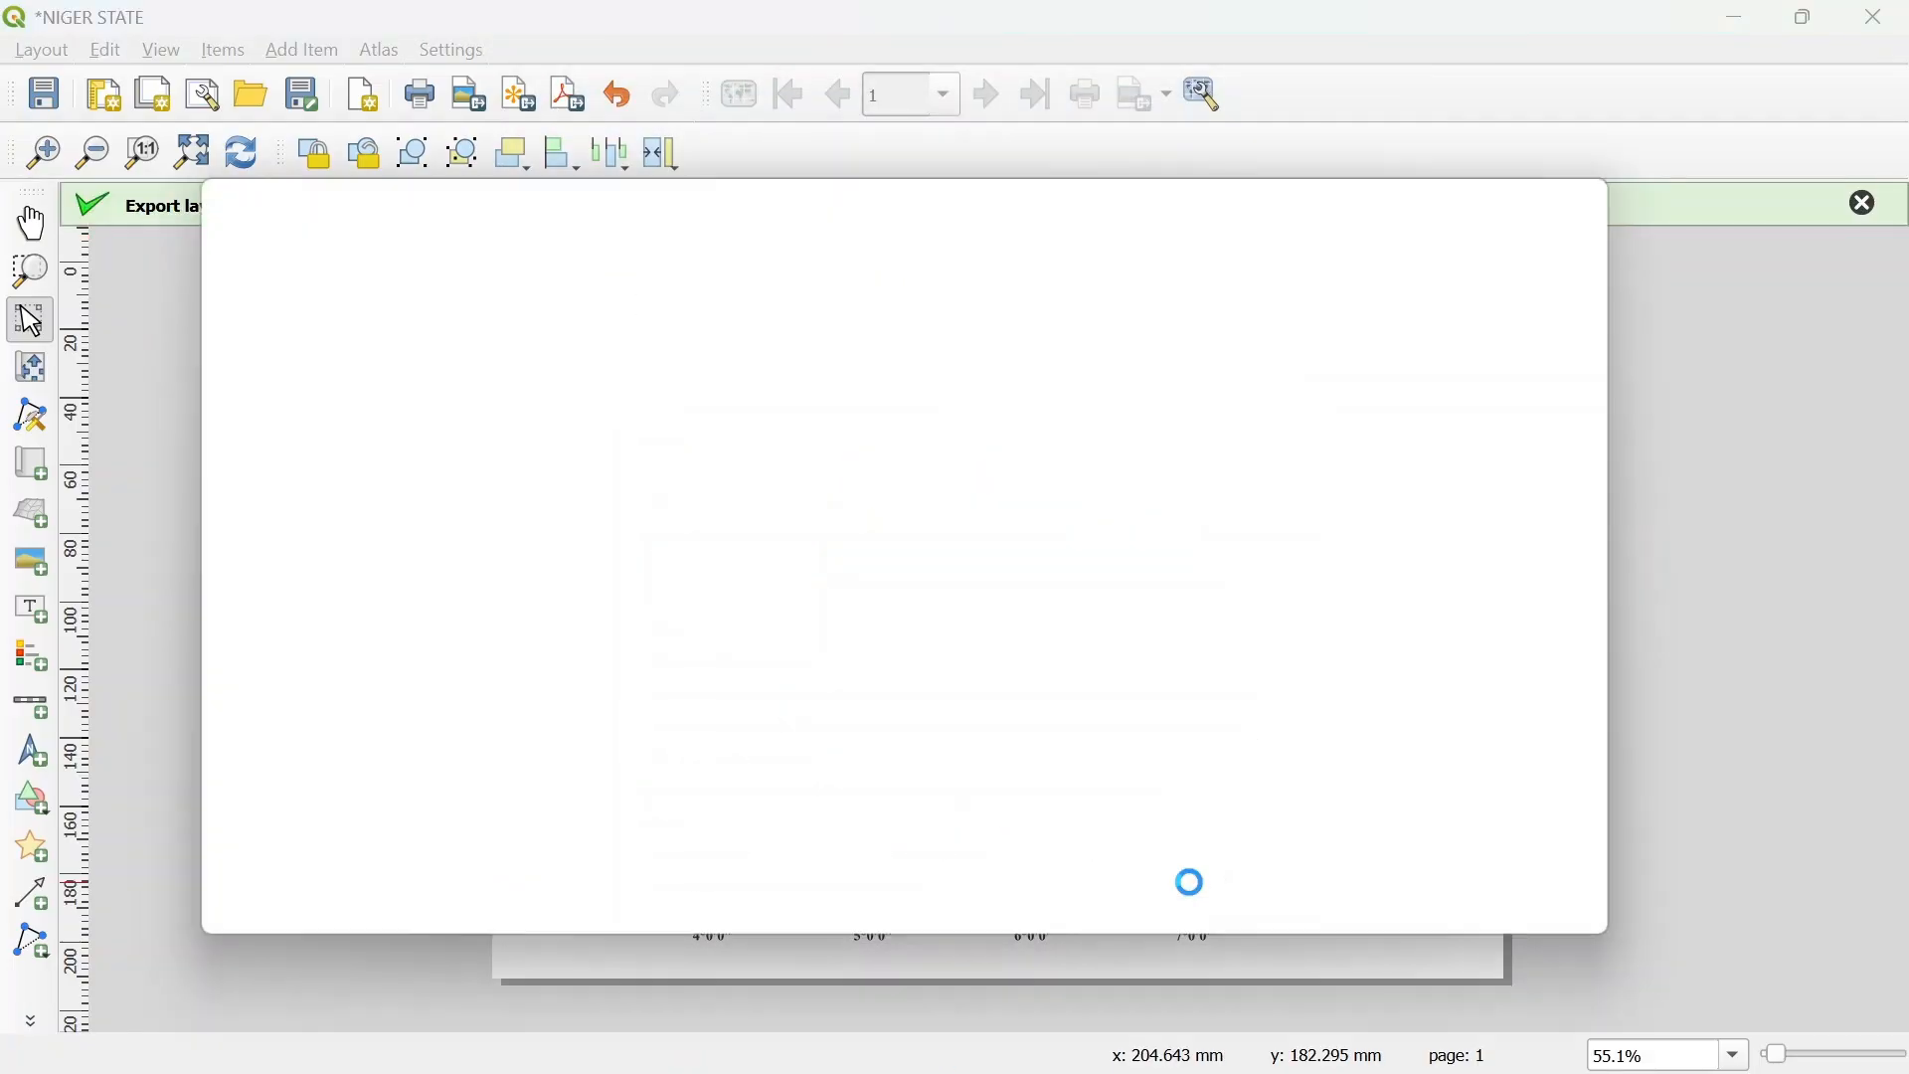